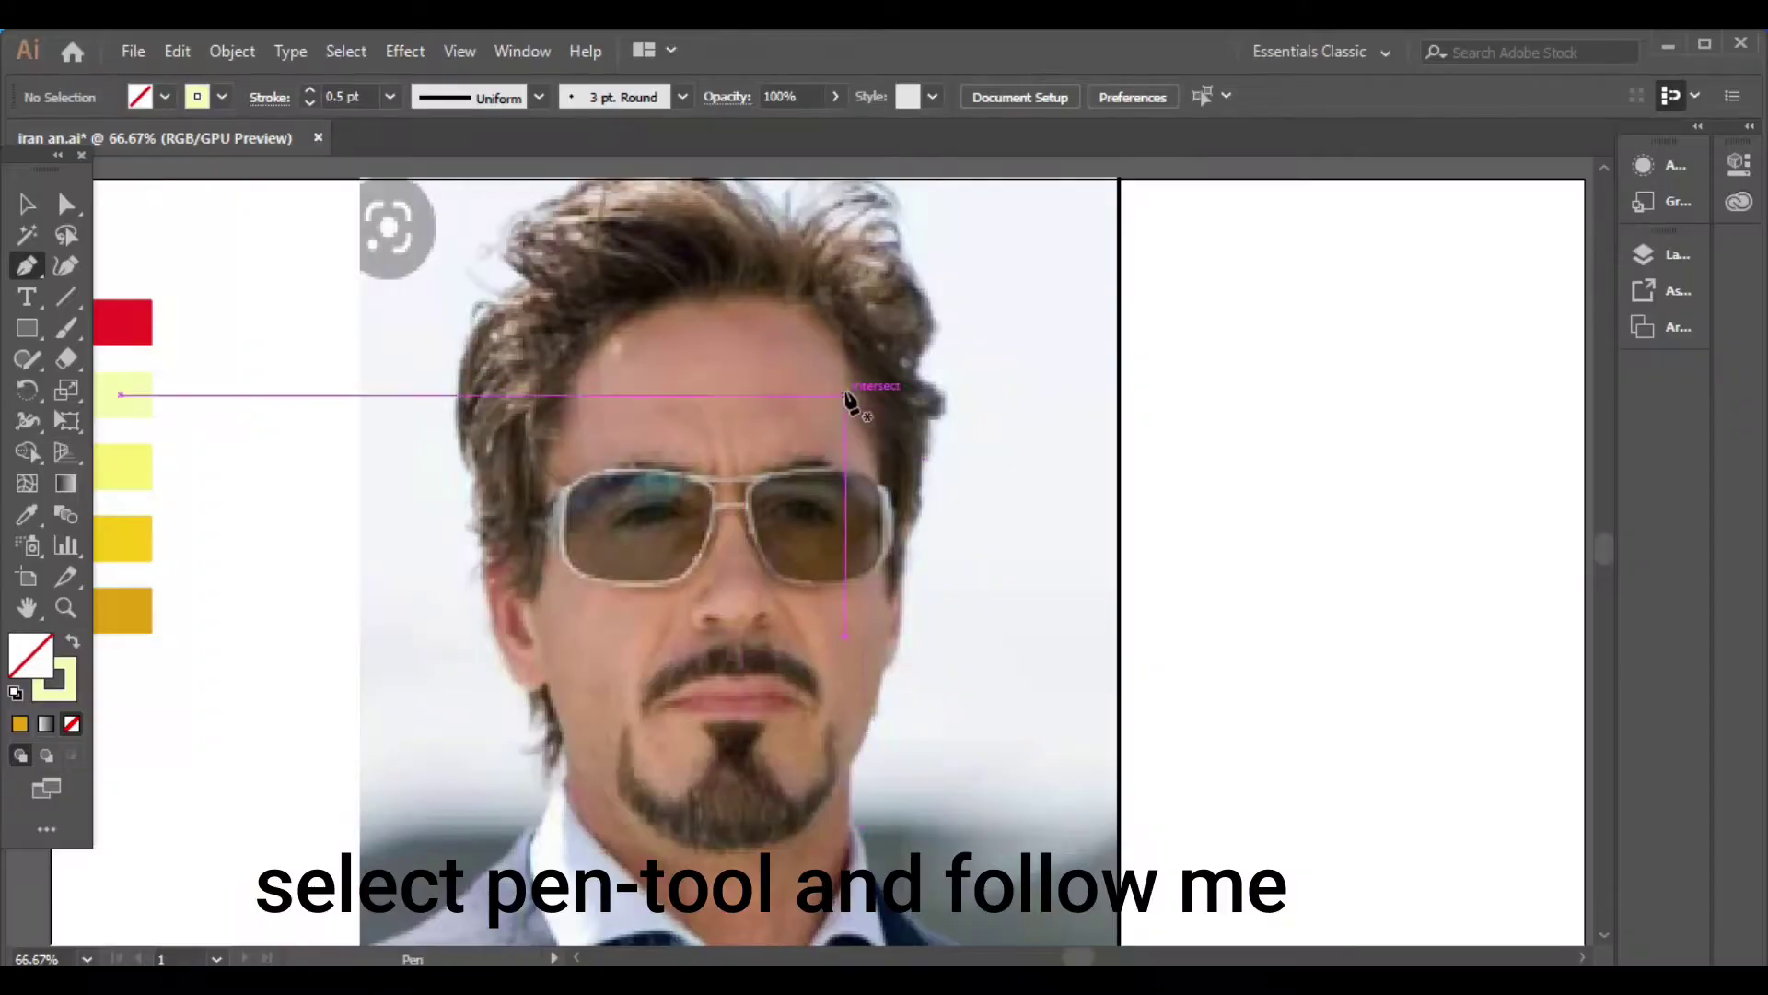
# Start the hair outline at the crown and zigzag anchor points across the top of the fringe
pyautogui.click(862, 394)
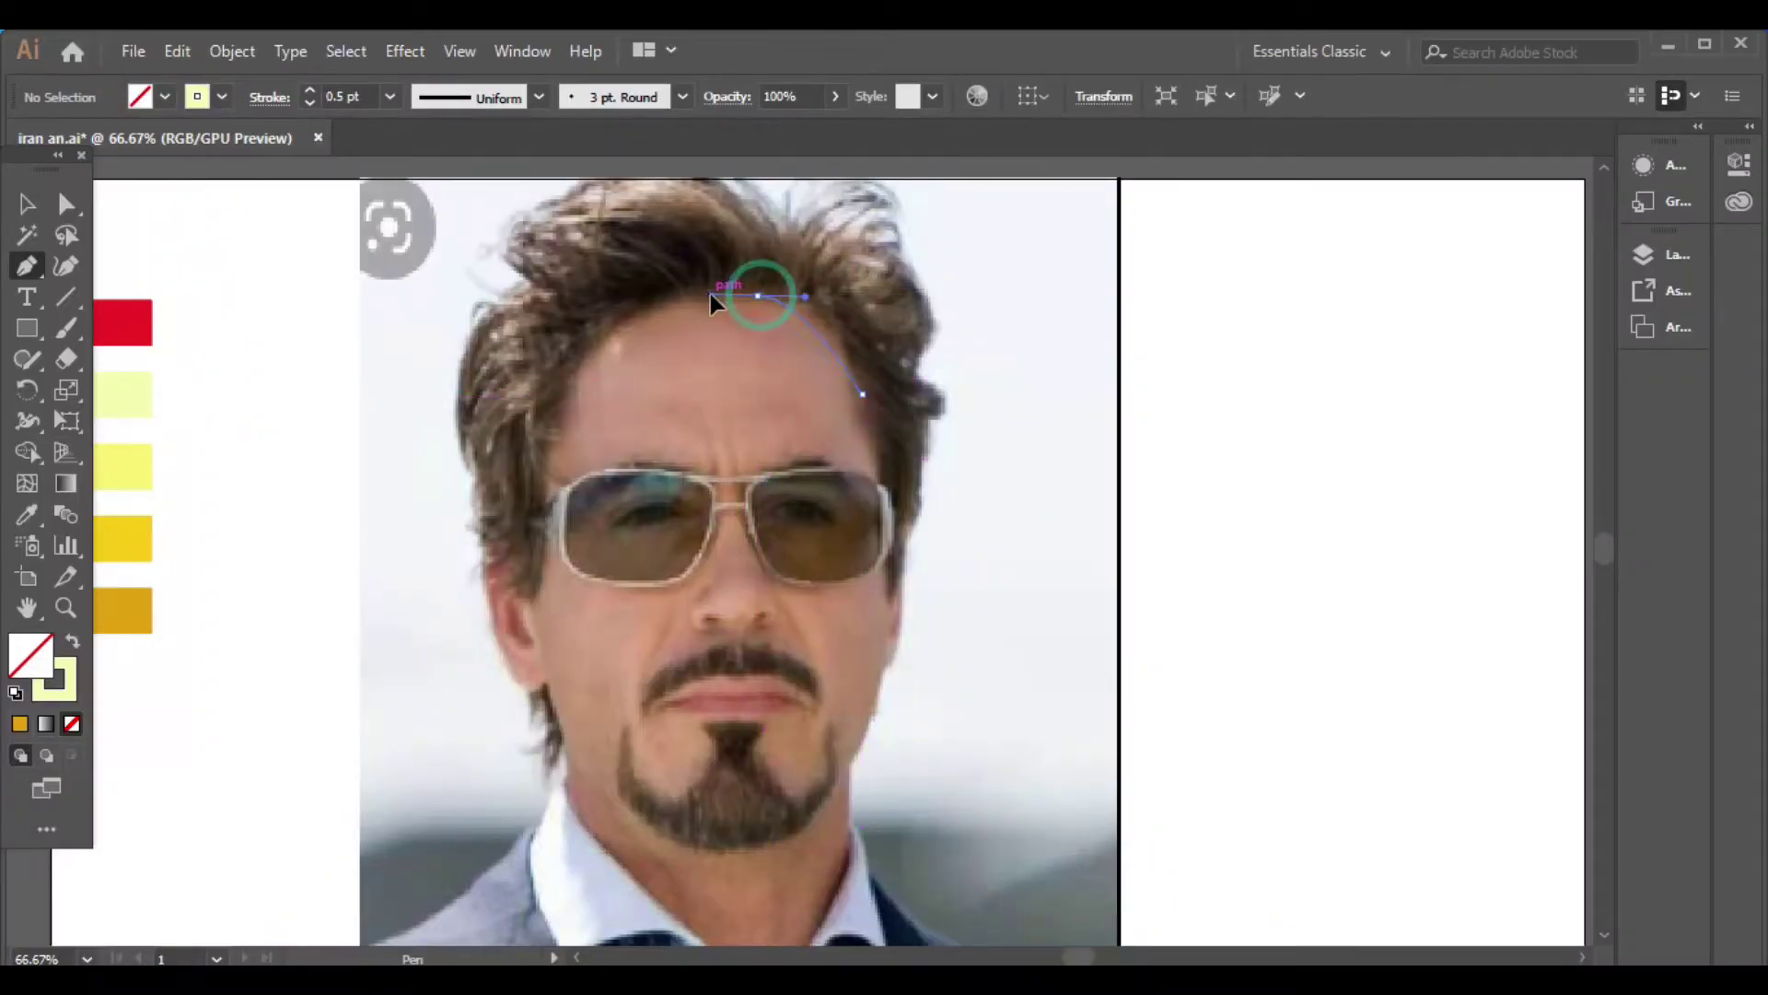
pyautogui.moveTo(732, 304)
pyautogui.mouseDown()
pyautogui.moveTo(748, 288)
pyautogui.moveTo(739, 304)
pyautogui.moveTo(660, 294)
pyautogui.mouseUp()
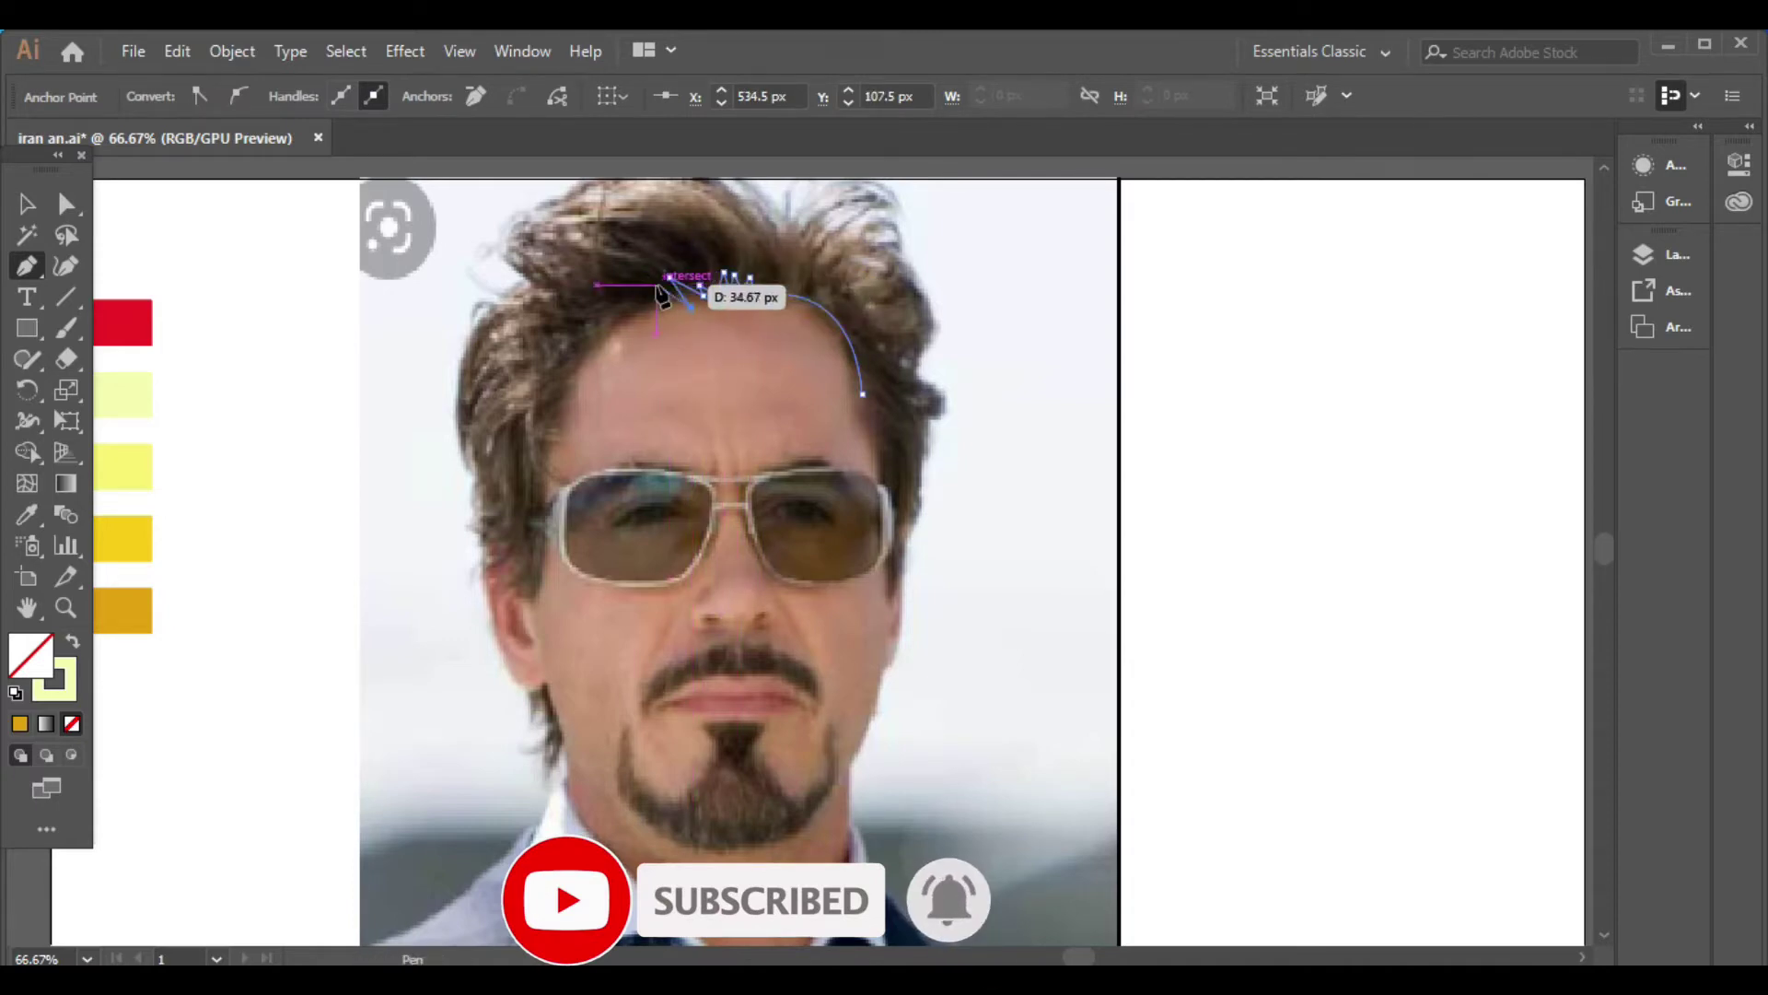
pyautogui.click(678, 319)
pyautogui.click(612, 321)
pyautogui.click(686, 333)
pyautogui.click(589, 353)
pyautogui.click(672, 359)
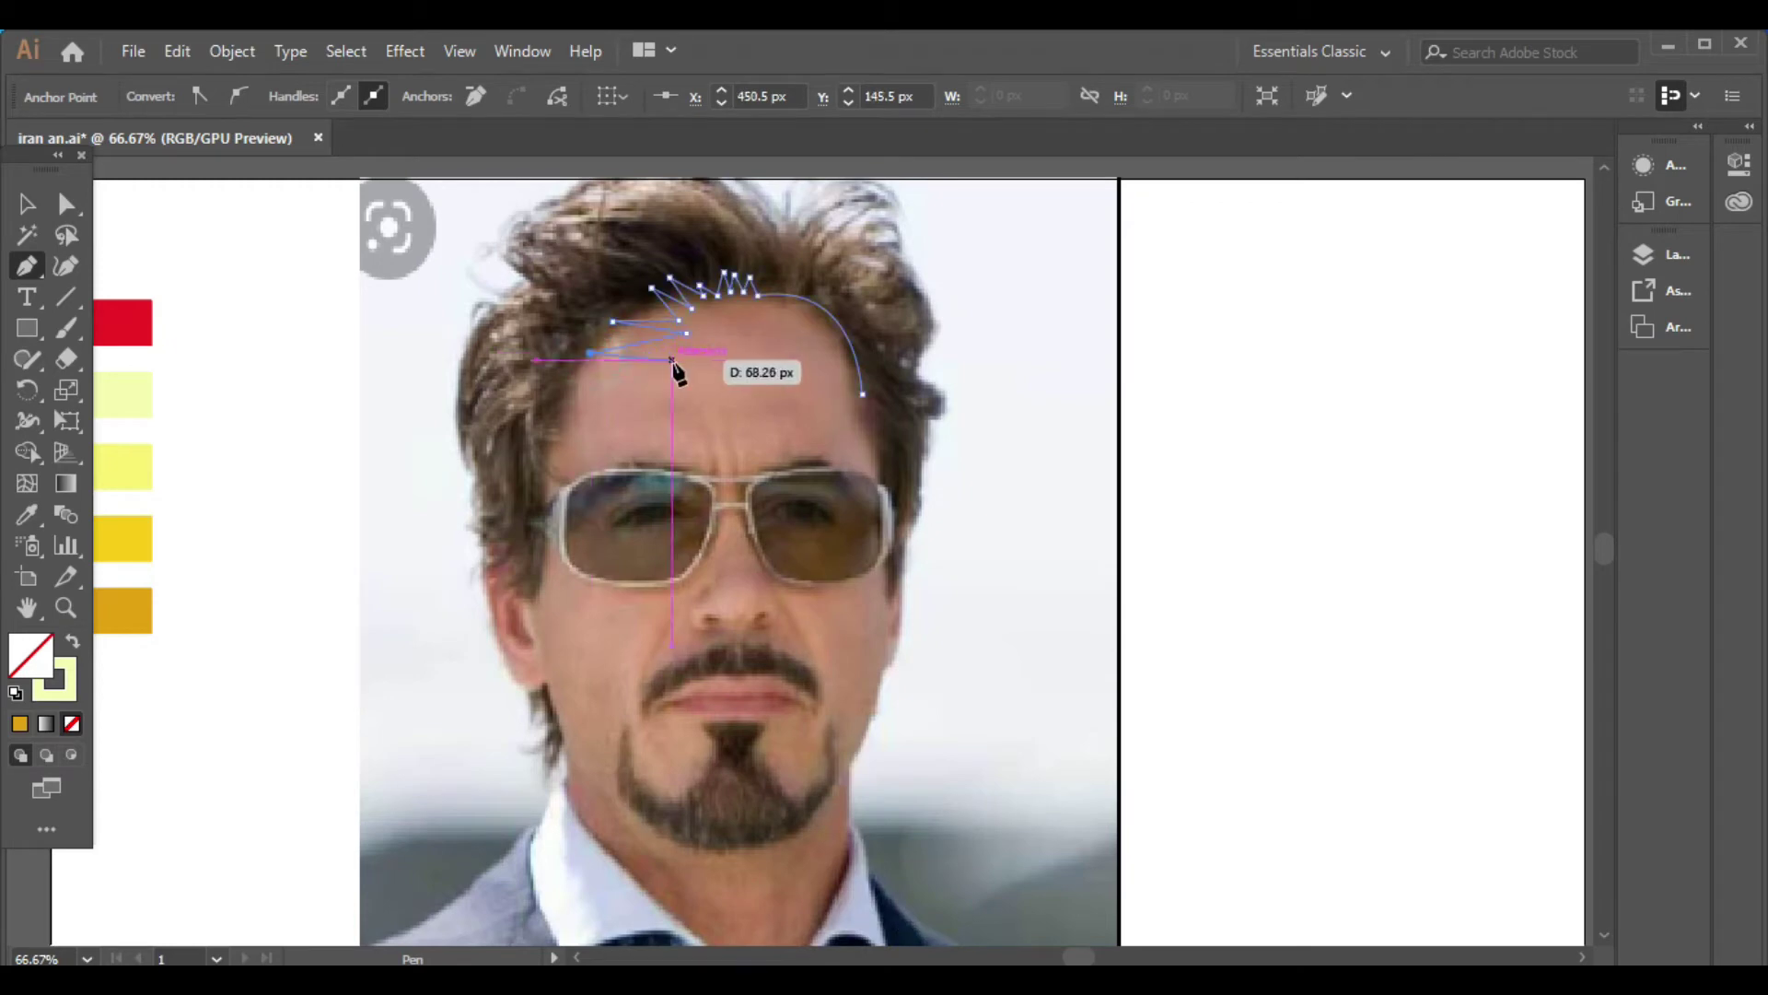
# Continue the fringe zigzag down the forehead to just above the glasses
pyautogui.click(671, 375)
pyautogui.click(600, 395)
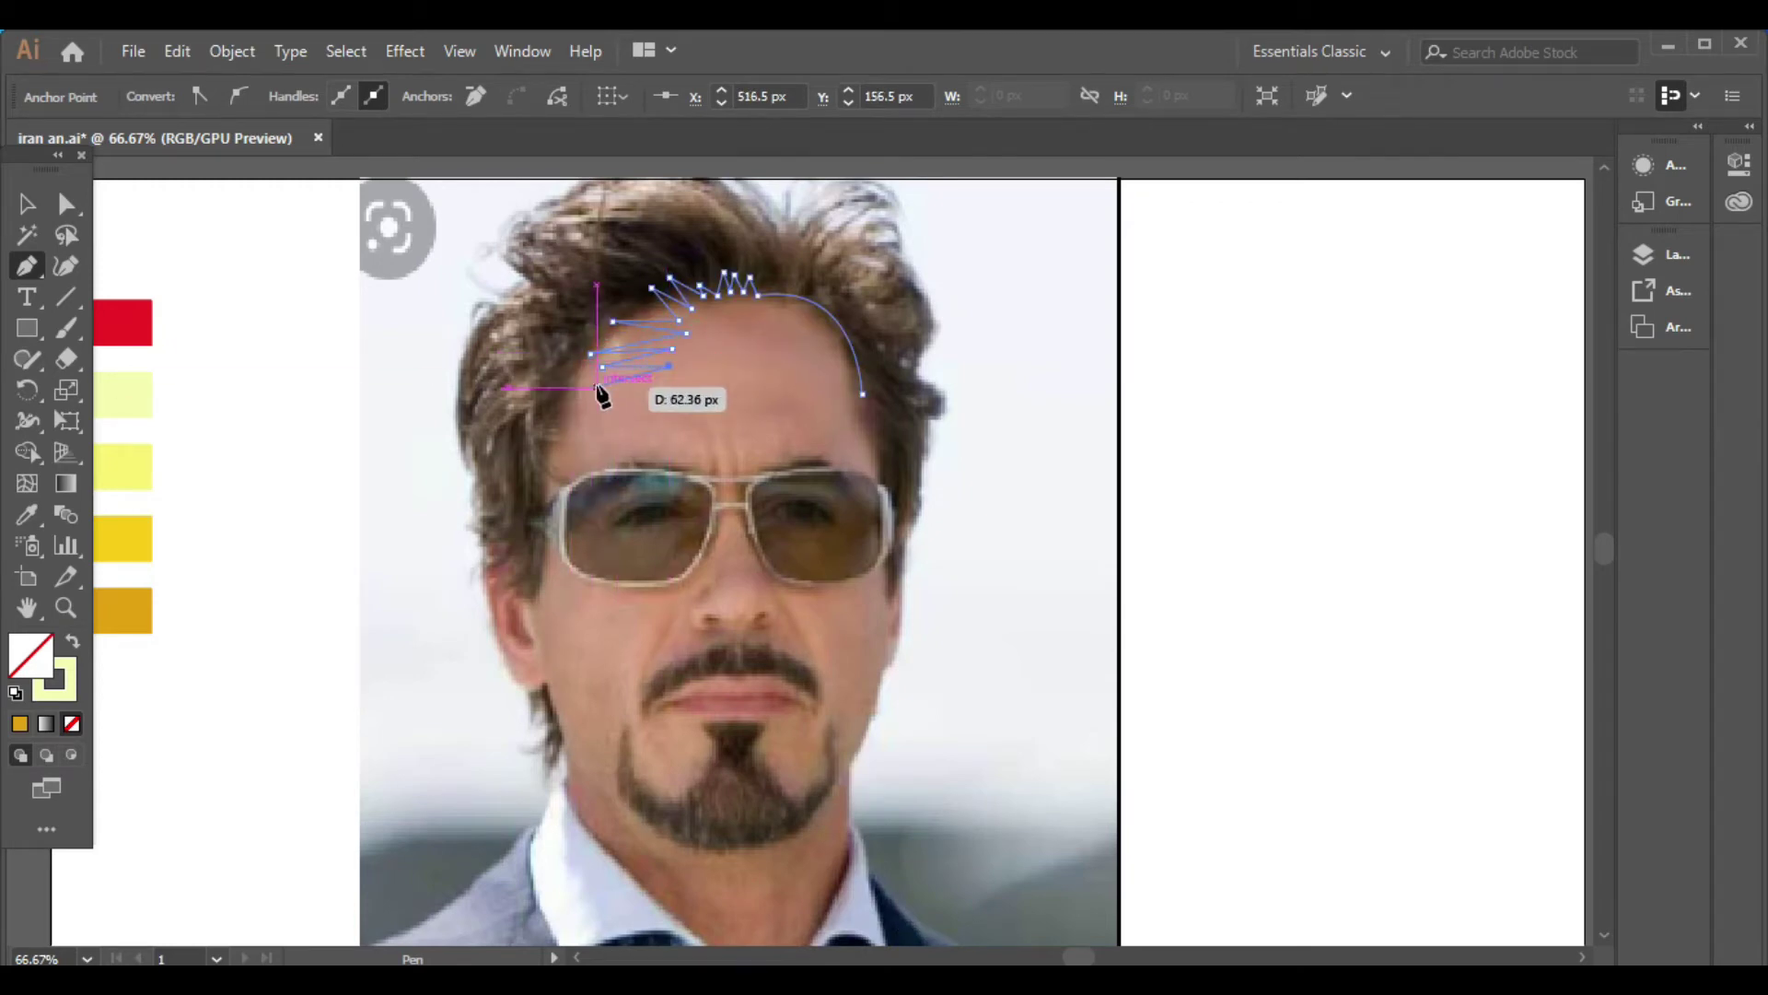
pyautogui.click(704, 388)
pyautogui.click(612, 394)
pyautogui.click(715, 417)
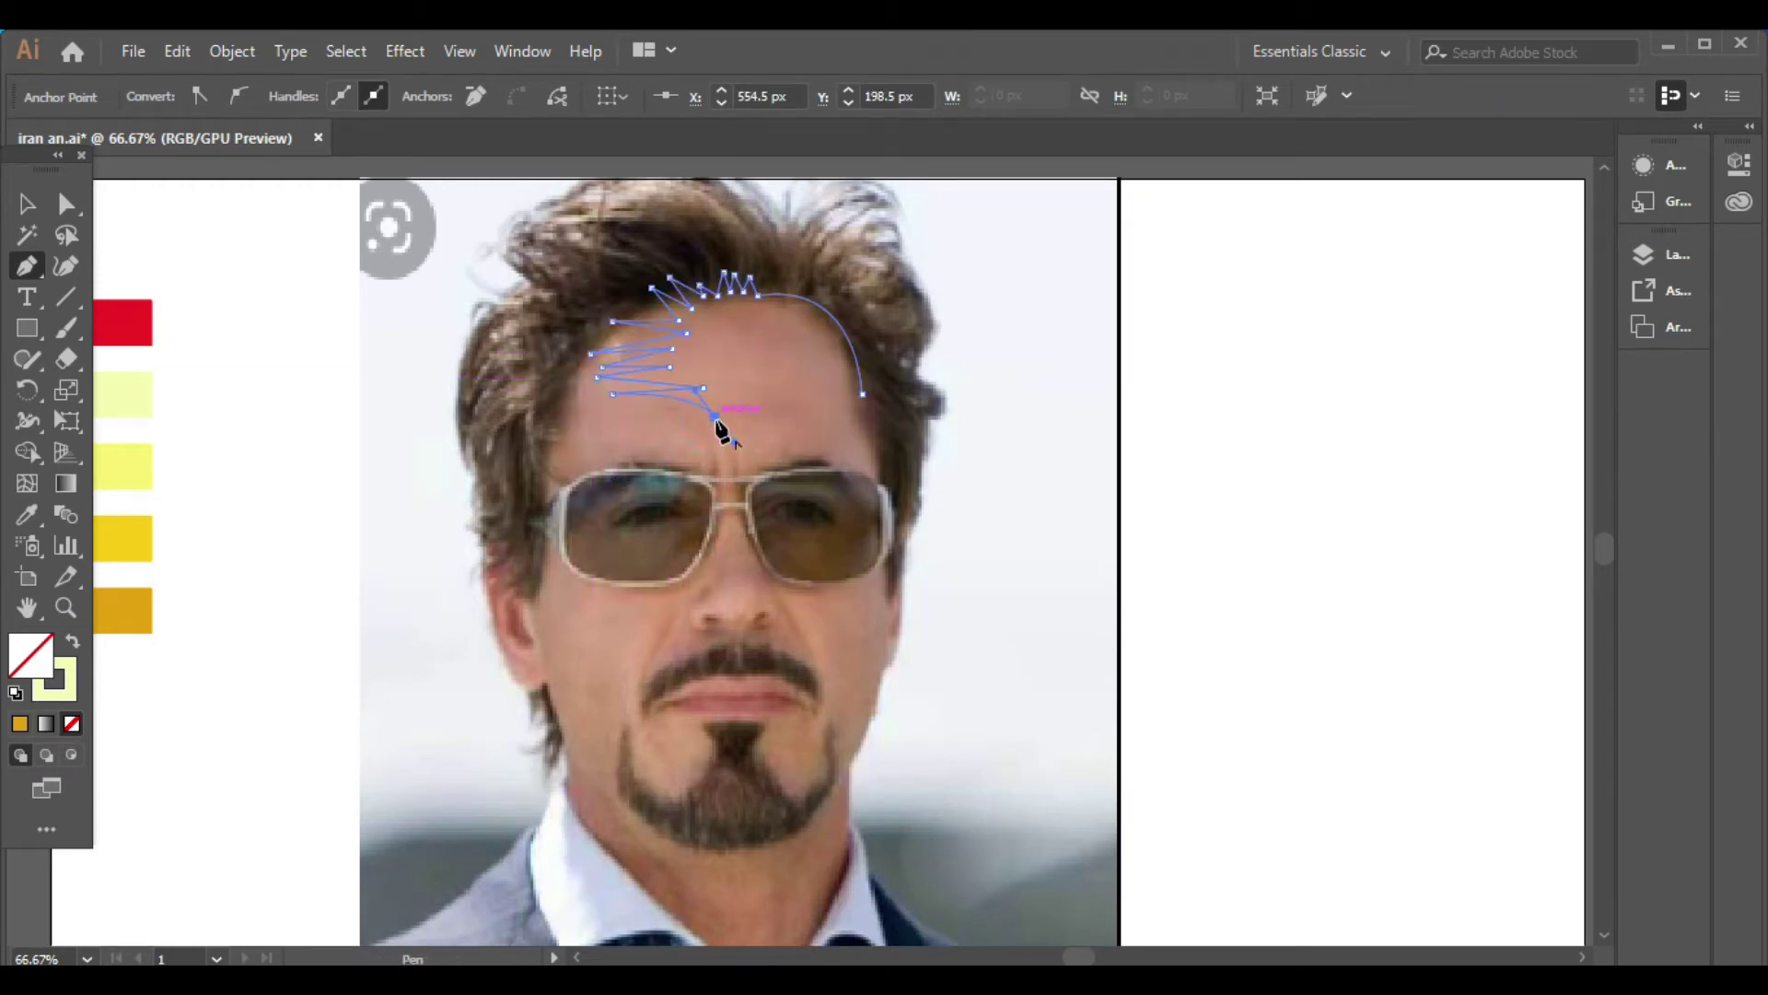
pyautogui.click(645, 411)
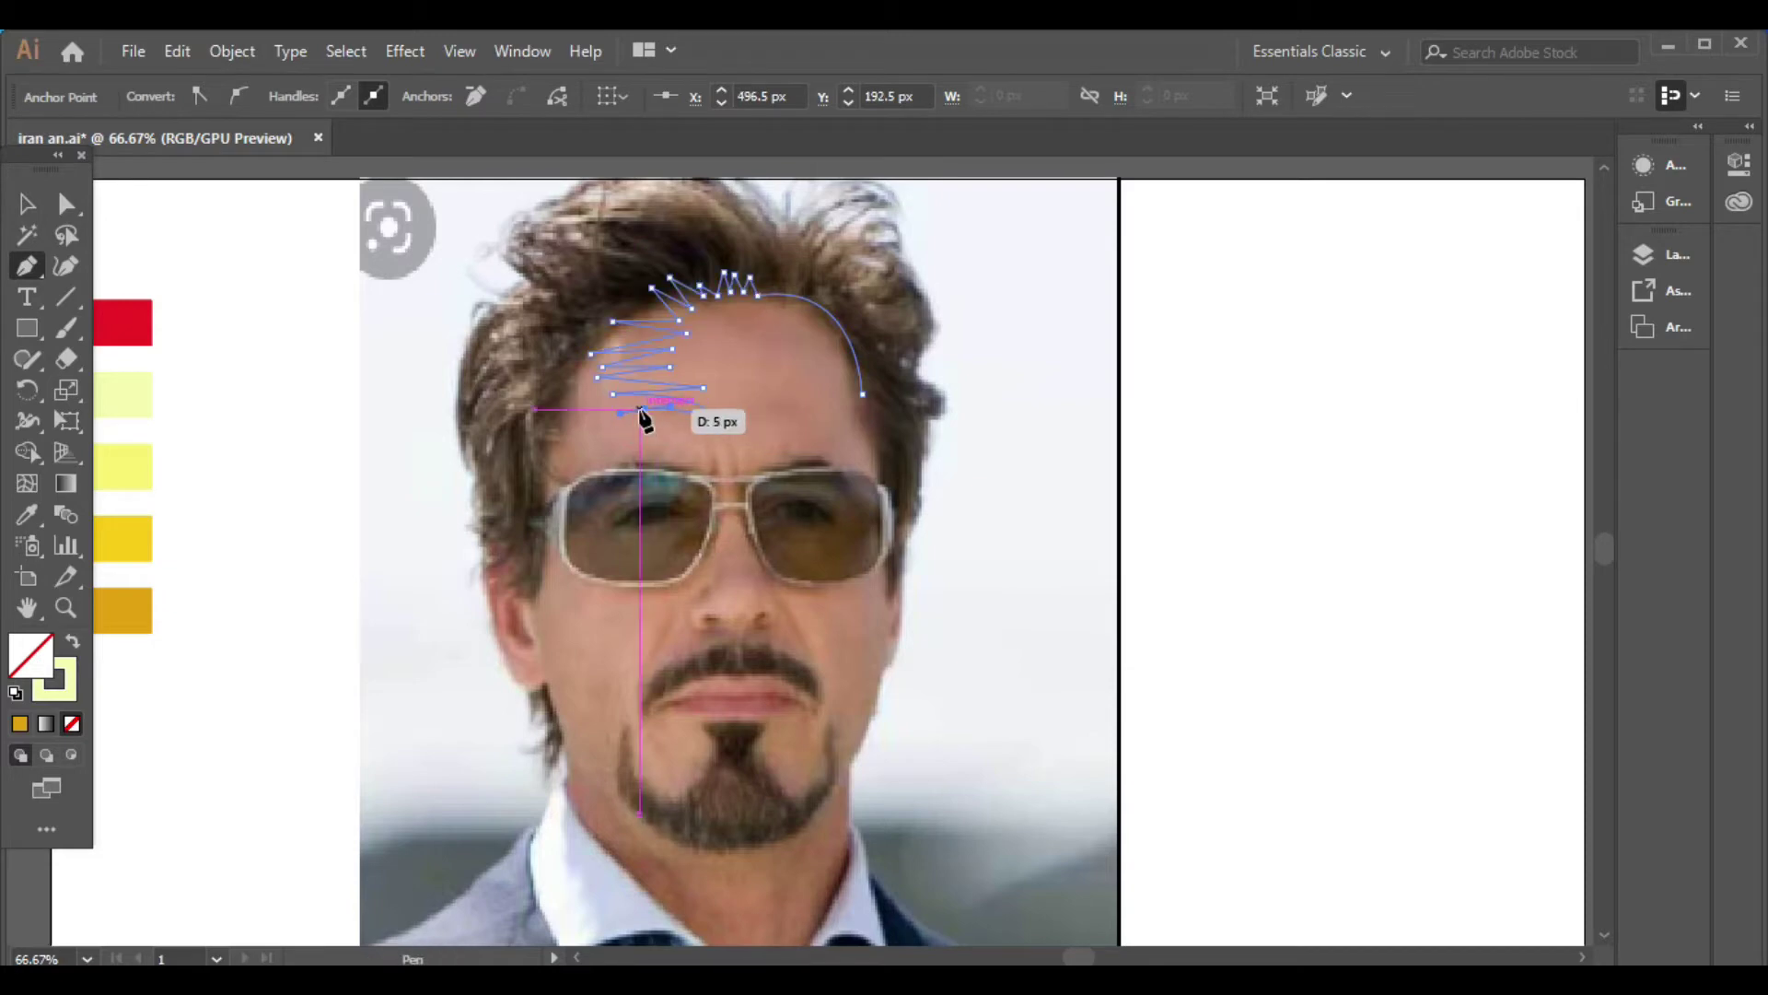
# Resume the outline from its last point and add a point between the eyebrows
pyautogui.press('Escape')
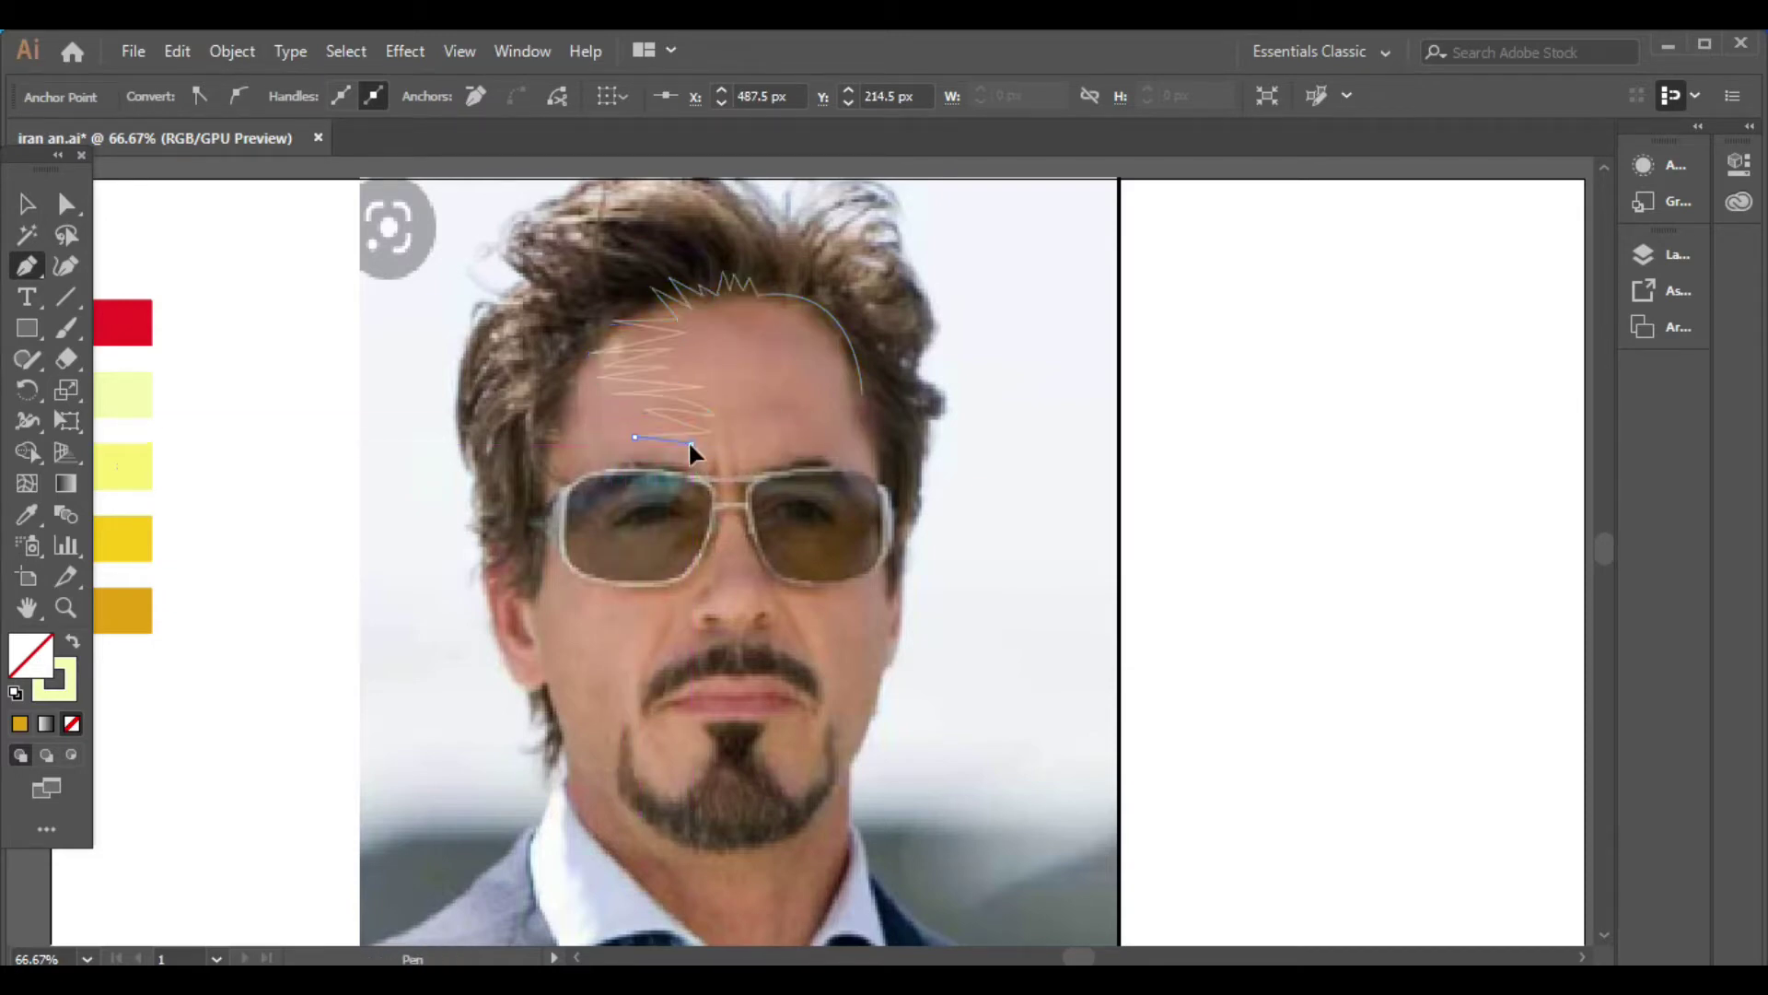
pyautogui.click(692, 444)
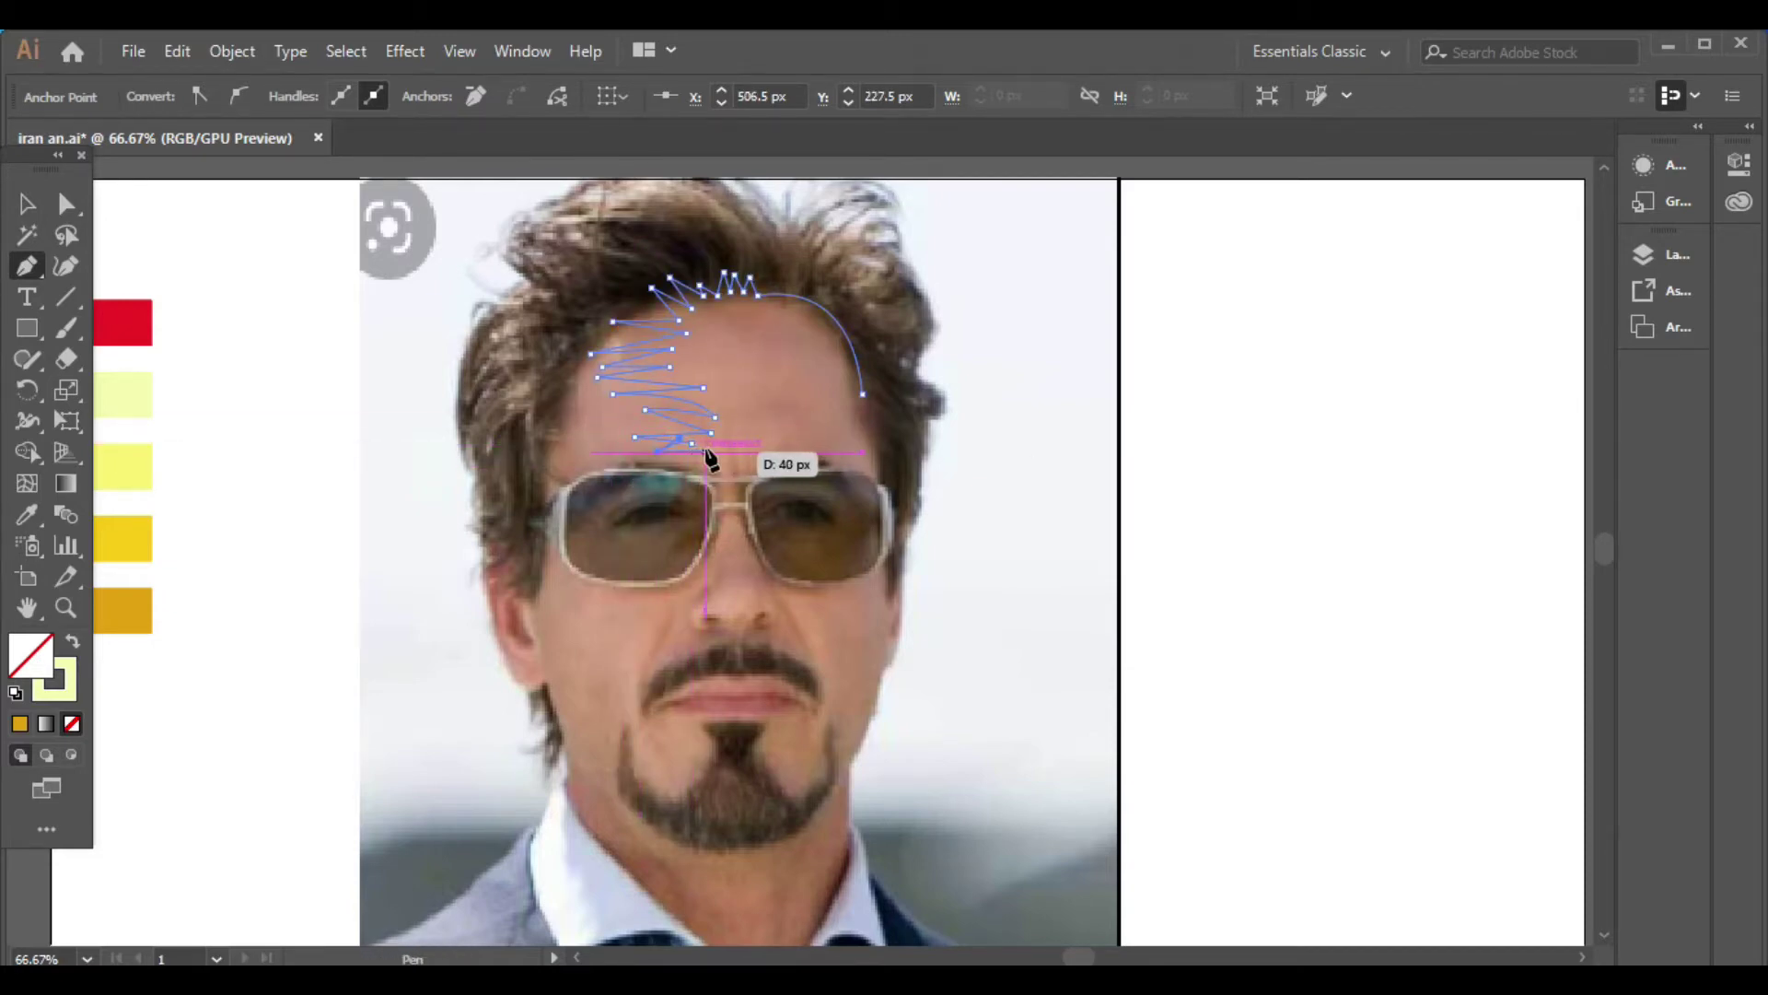
pyautogui.click(669, 460)
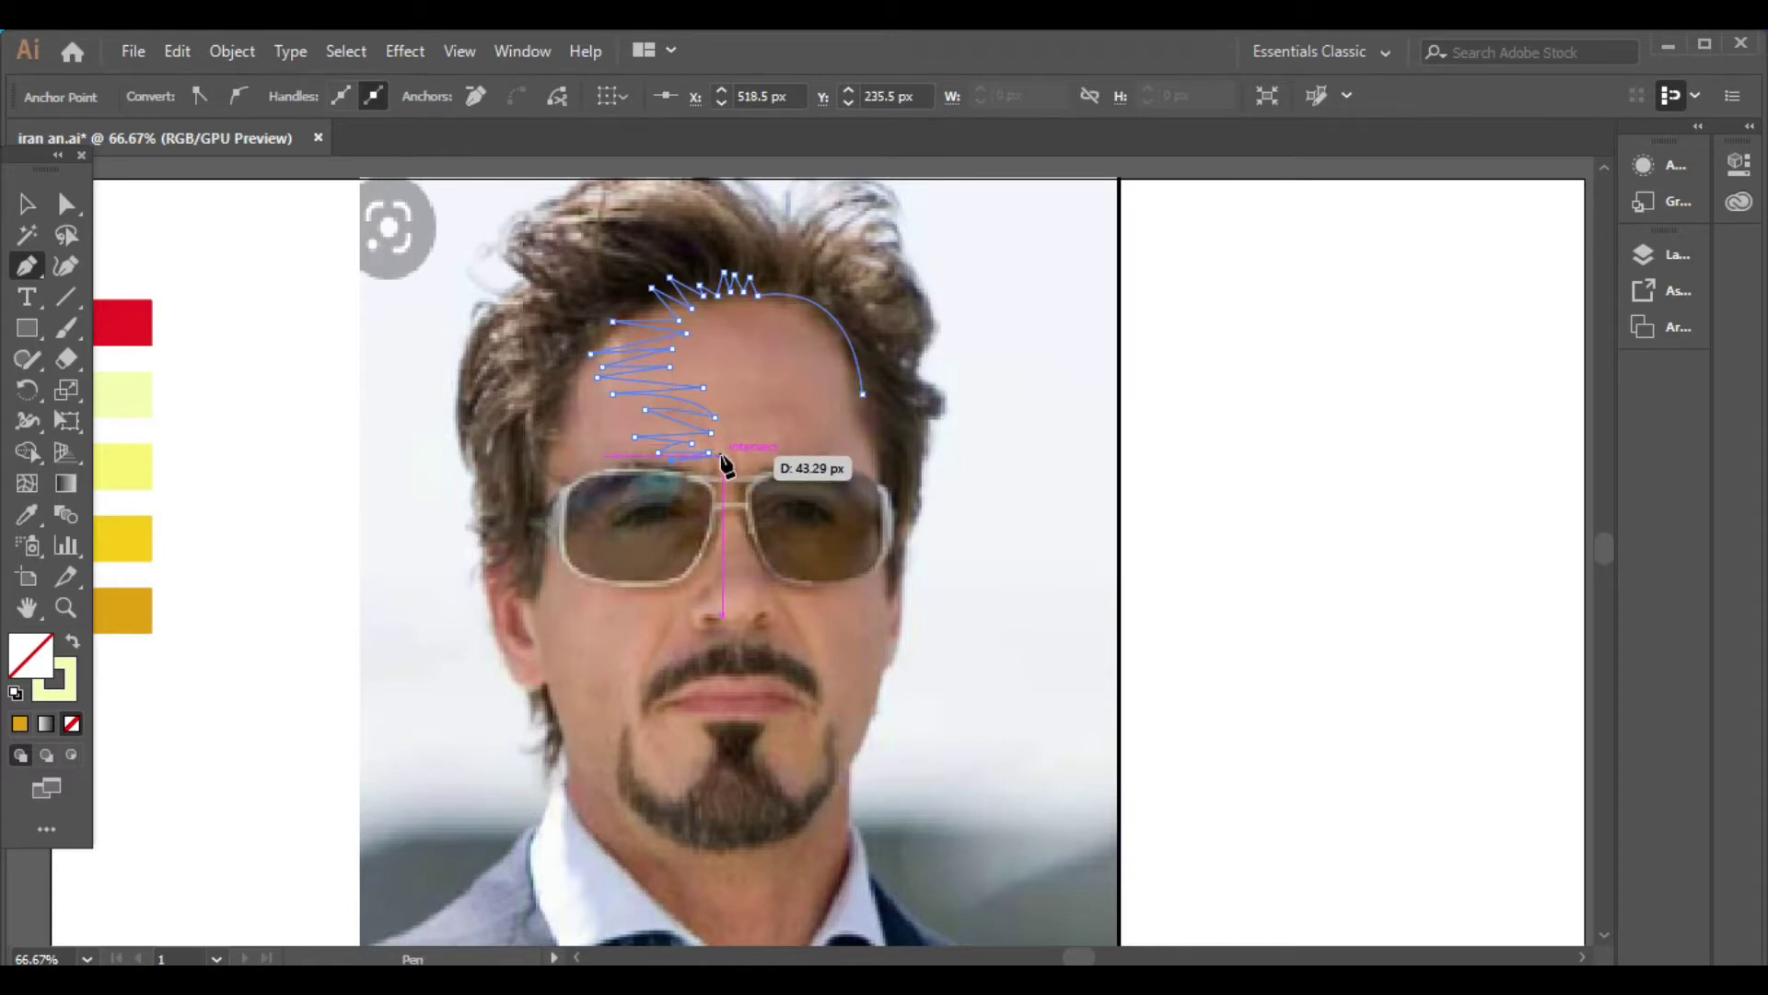
pyautogui.scroll(1, 722, 461)
# Run the outline down the nose bridge, around the nostril and mustache to the goatee, undoing one stray anchor
pyautogui.moveTo(719, 455)
pyautogui.mouseDown()
pyautogui.moveTo(676, 479)
pyautogui.moveTo(746, 419)
pyautogui.moveTo(710, 491)
pyautogui.moveTo(752, 419)
pyautogui.mouseUp()
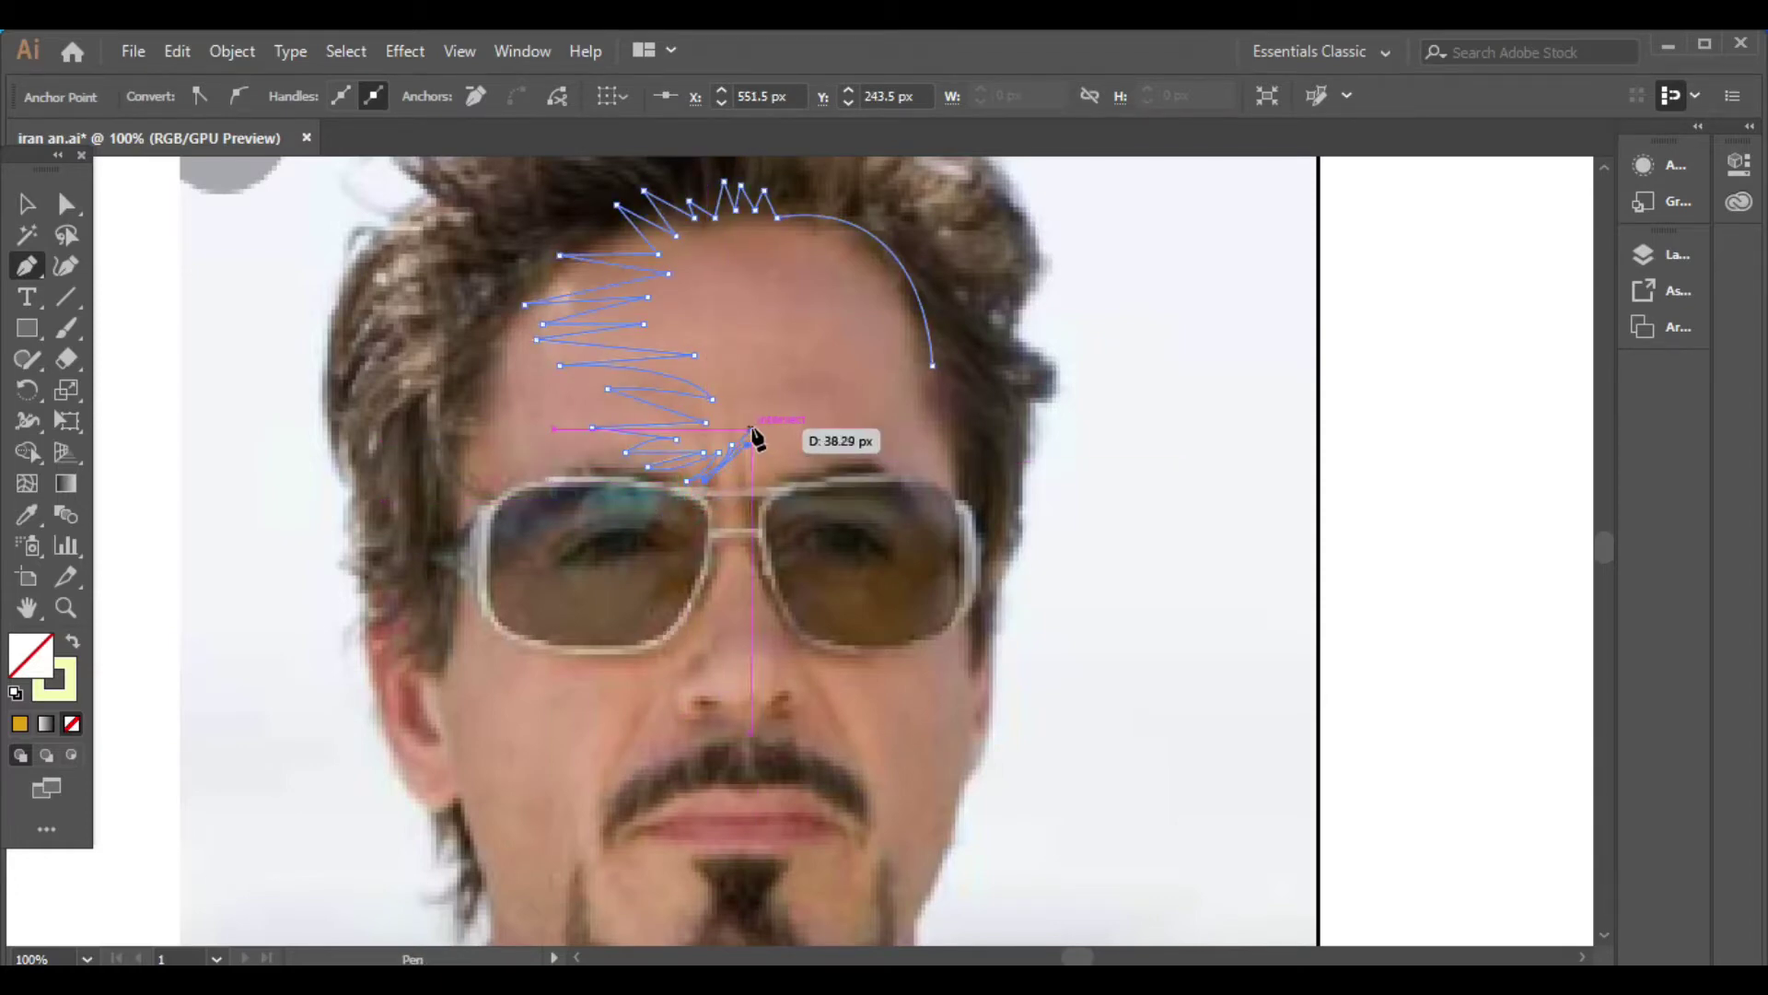
pyautogui.moveTo(729, 528)
pyautogui.mouseDown()
pyautogui.moveTo(742, 604)
pyautogui.moveTo(719, 655)
pyautogui.moveTo(660, 687)
pyautogui.mouseUp()
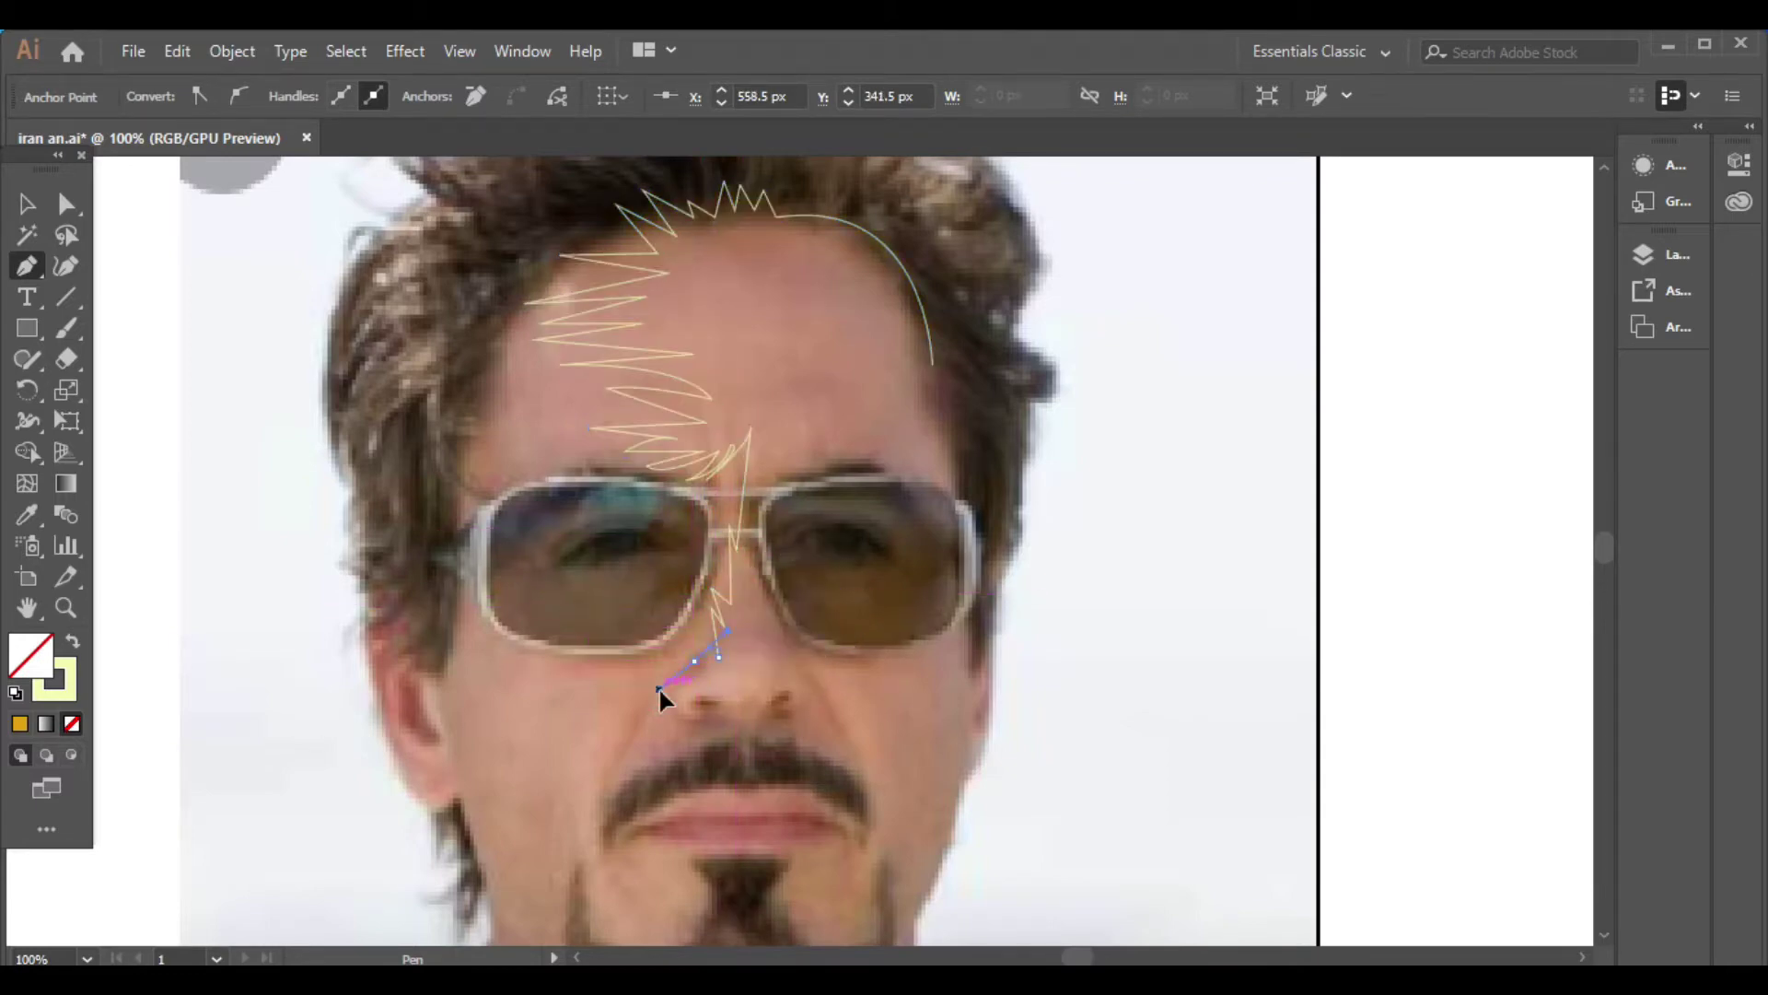
pyautogui.hotkey('ctrl', 'z')
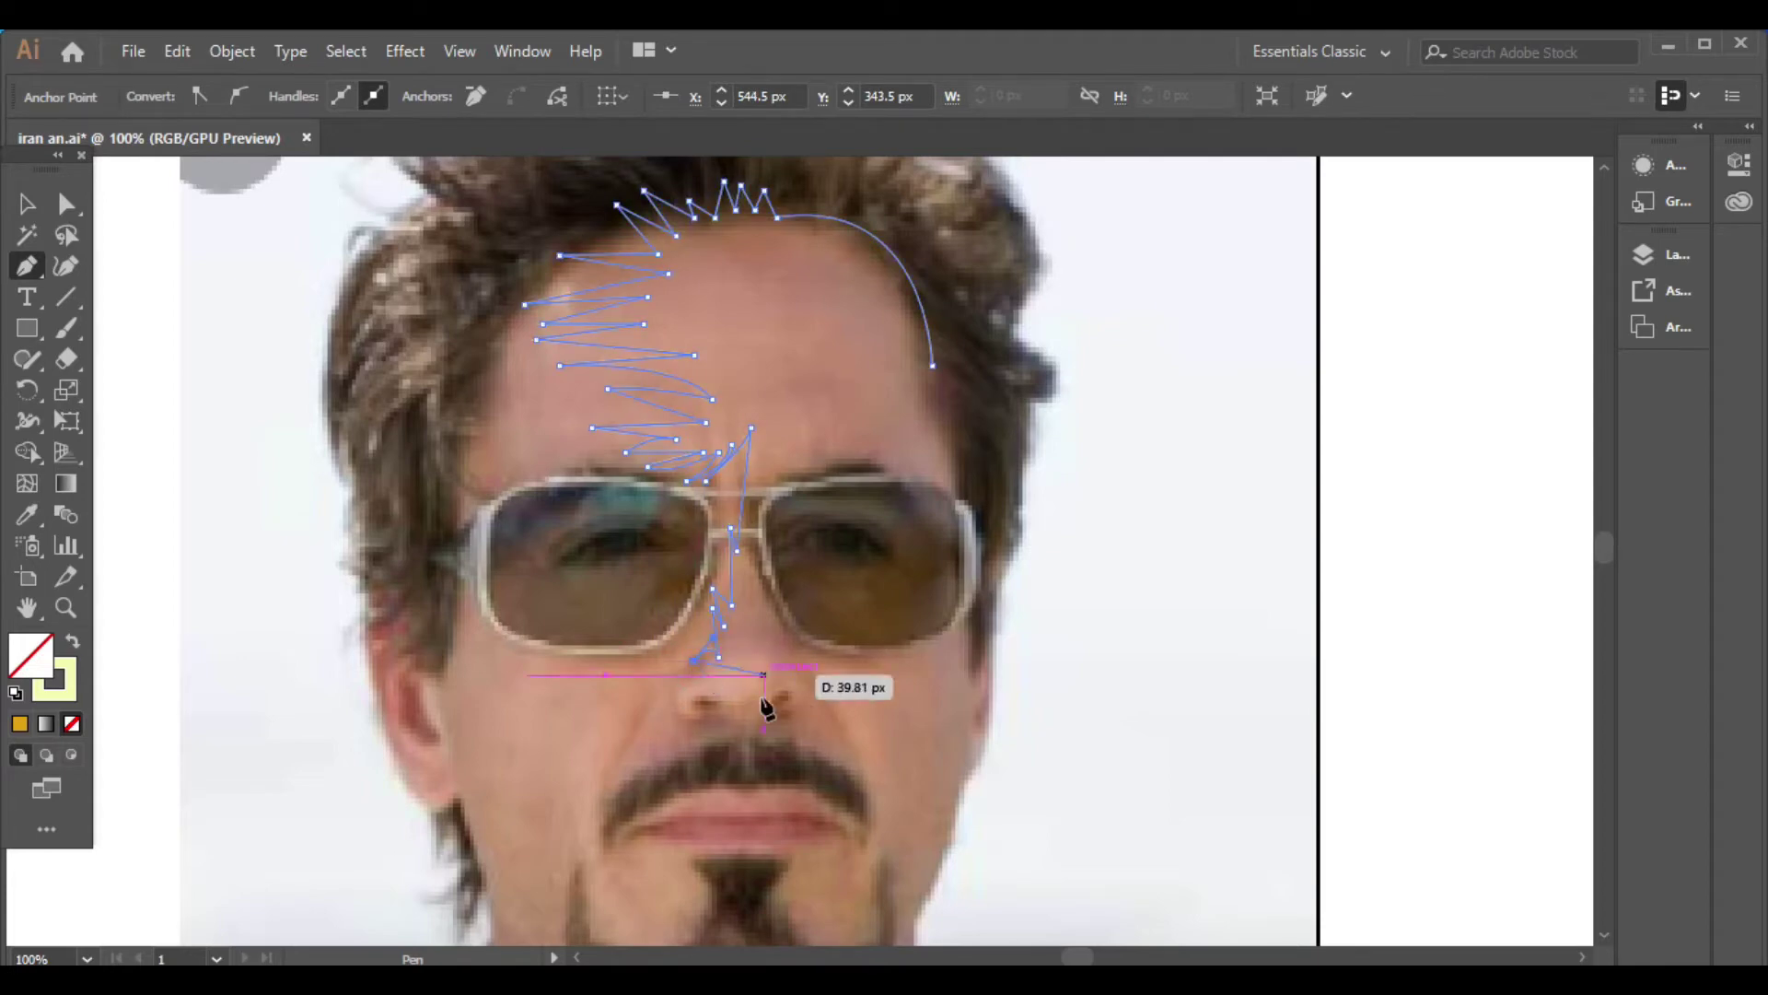
pyautogui.moveTo(751, 718); pyautogui.dragTo(729, 753)
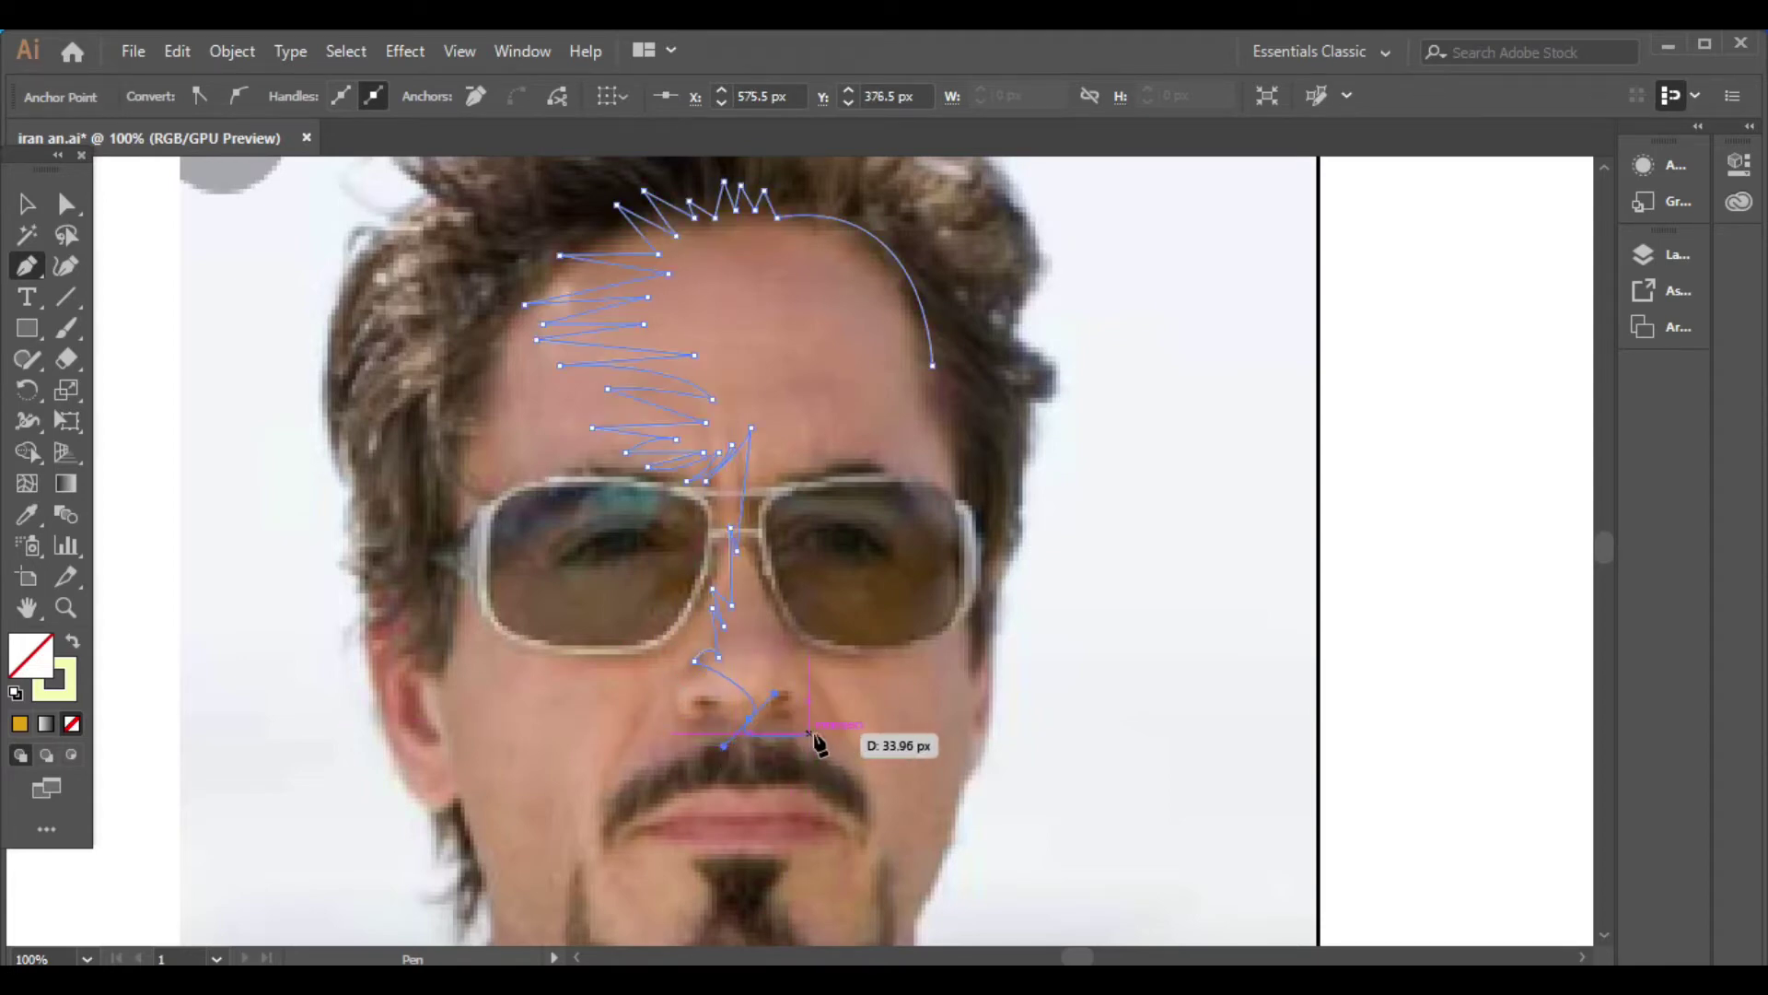
pyautogui.click(825, 748)
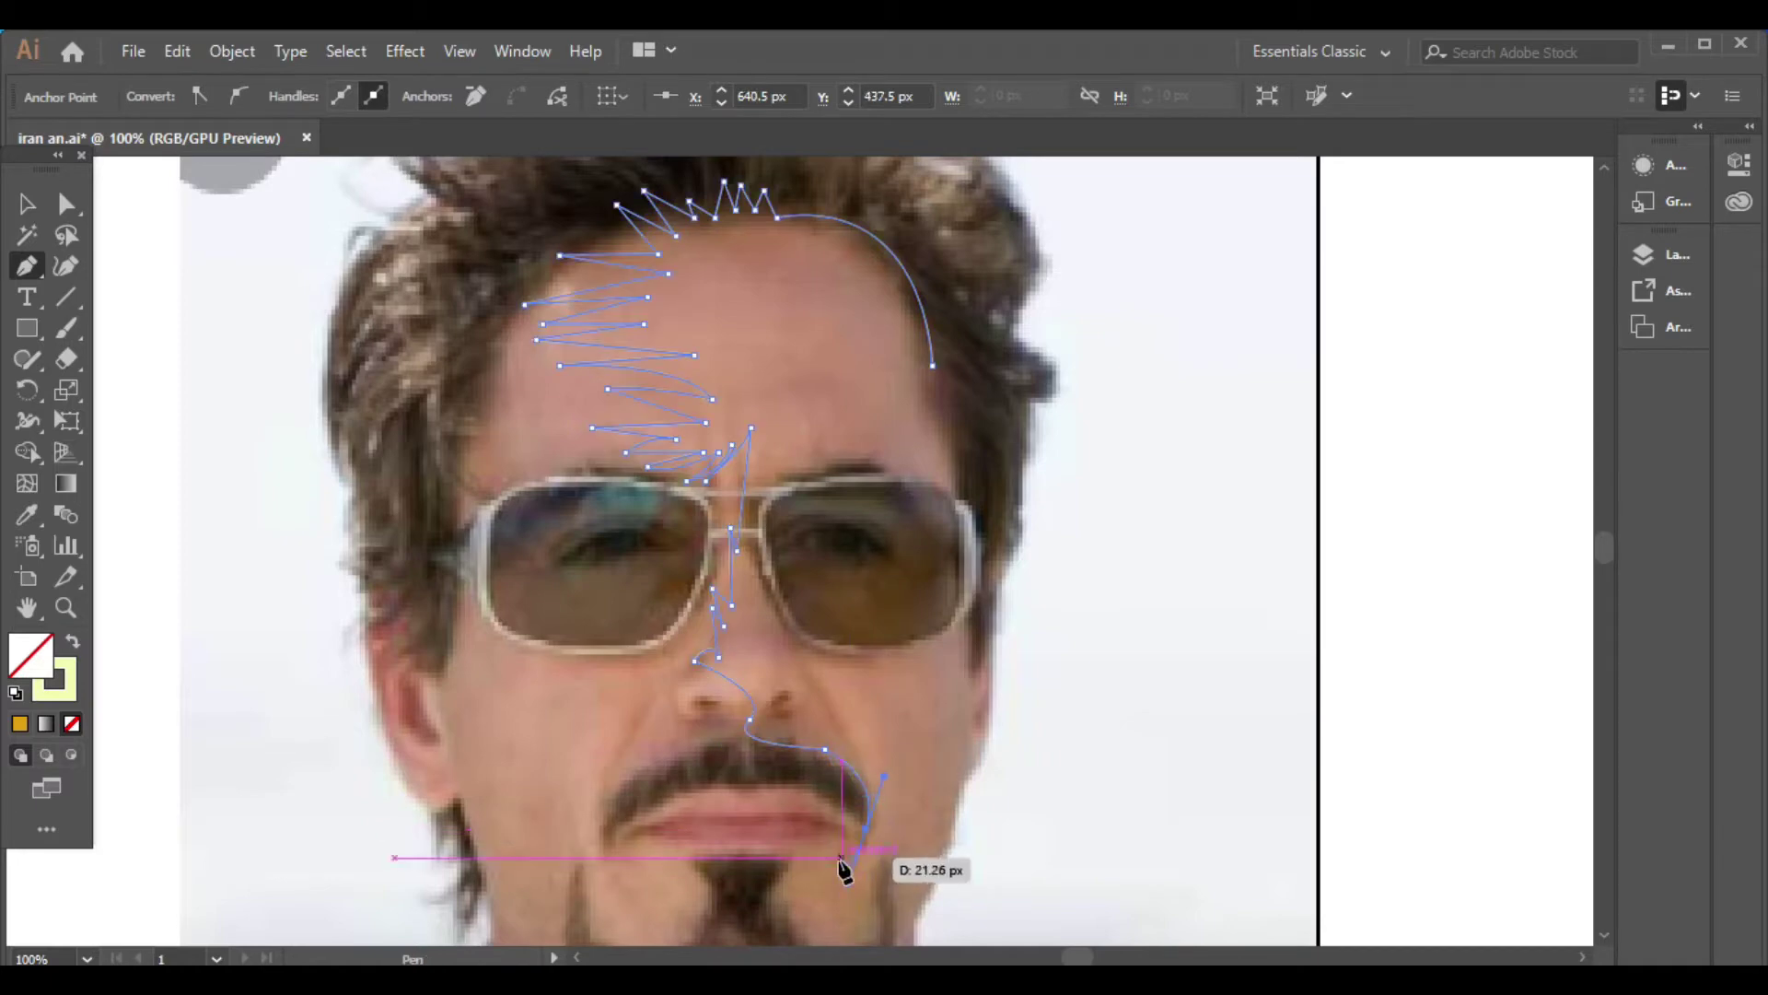
pyautogui.scroll(-2, 840, 865)
pyautogui.moveTo(863, 737)
pyautogui.mouseDown()
pyautogui.moveTo(869, 794)
pyautogui.moveTo(840, 755)
pyautogui.moveTo(833, 774)
pyautogui.mouseUp()
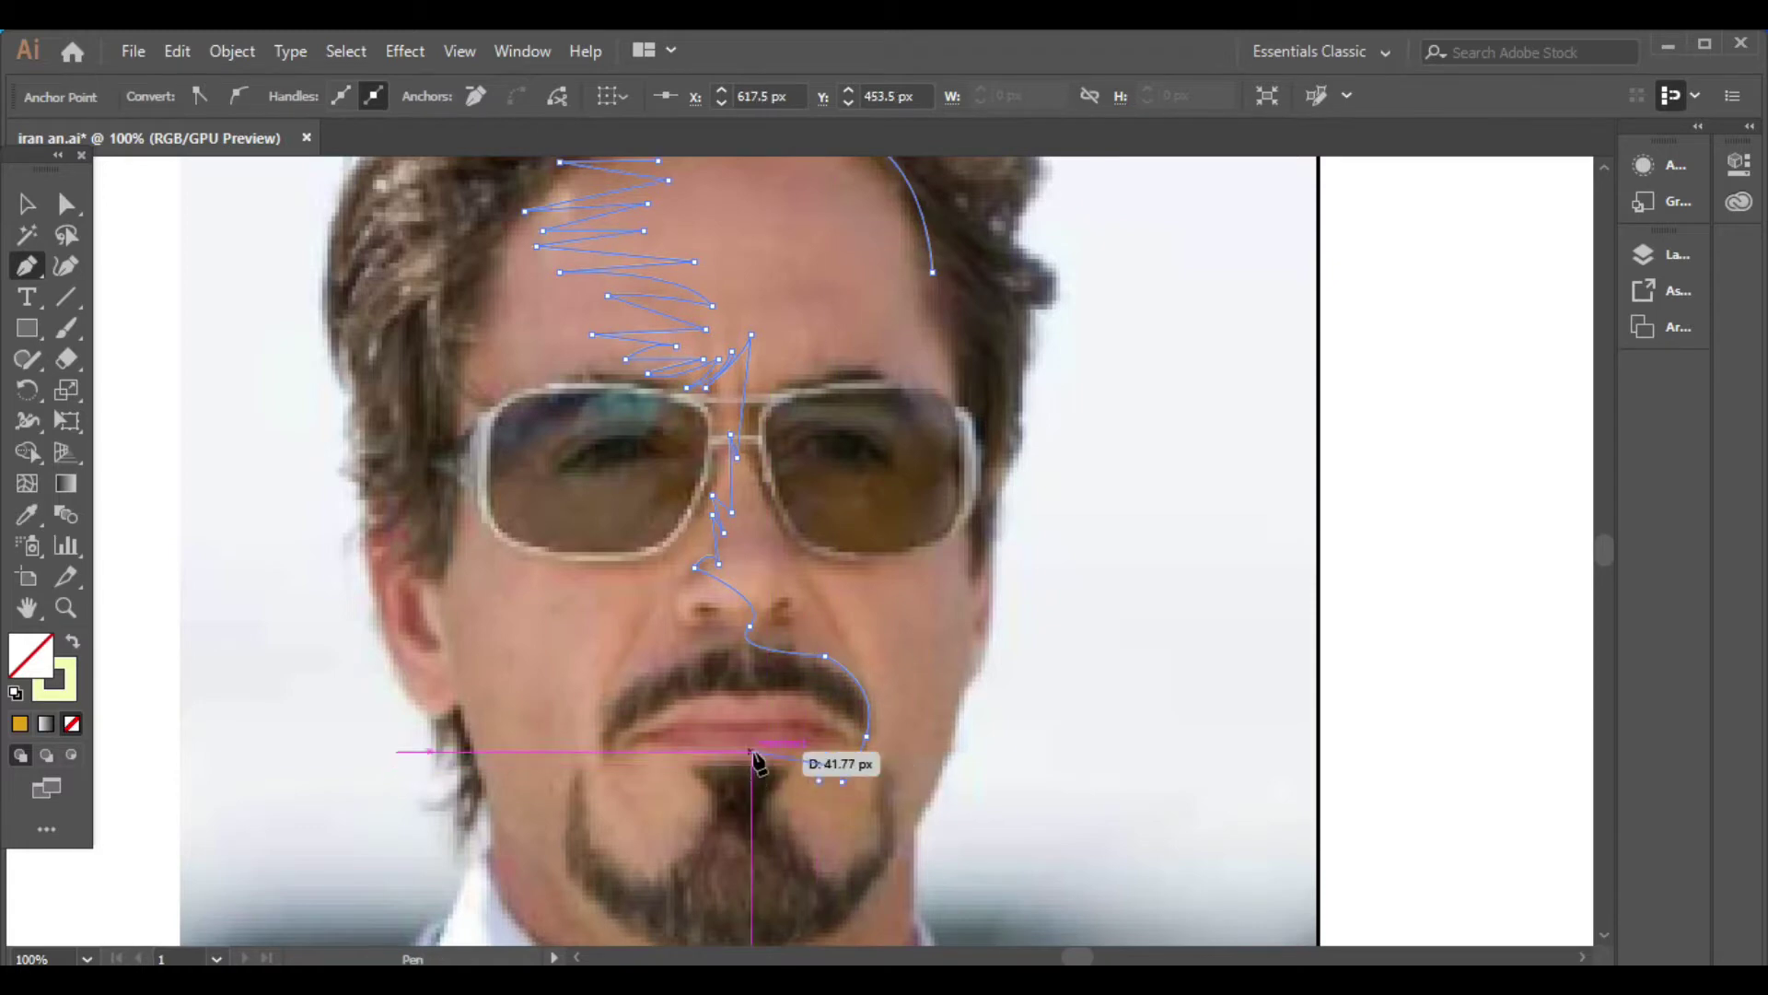
pyautogui.moveTo(715, 770)
pyautogui.mouseDown()
pyautogui.moveTo(697, 781)
pyautogui.moveTo(769, 792)
pyautogui.moveTo(730, 848)
pyautogui.moveTo(691, 845)
pyautogui.moveTo(722, 841)
pyautogui.moveTo(686, 875)
pyautogui.moveTo(703, 856)
pyautogui.moveTo(709, 924)
pyautogui.moveTo(722, 871)
pyautogui.moveTo(761, 868)
pyautogui.moveTo(753, 843)
pyautogui.moveTo(792, 851)
pyautogui.mouseUp()
# Zigzag the outline down the goatee and along the bottom of the beard
pyautogui.click(751, 836)
pyautogui.click(762, 861)
pyautogui.click(801, 818)
pyautogui.click(808, 849)
pyautogui.click(817, 810)
pyautogui.click(824, 845)
pyautogui.click(864, 809)
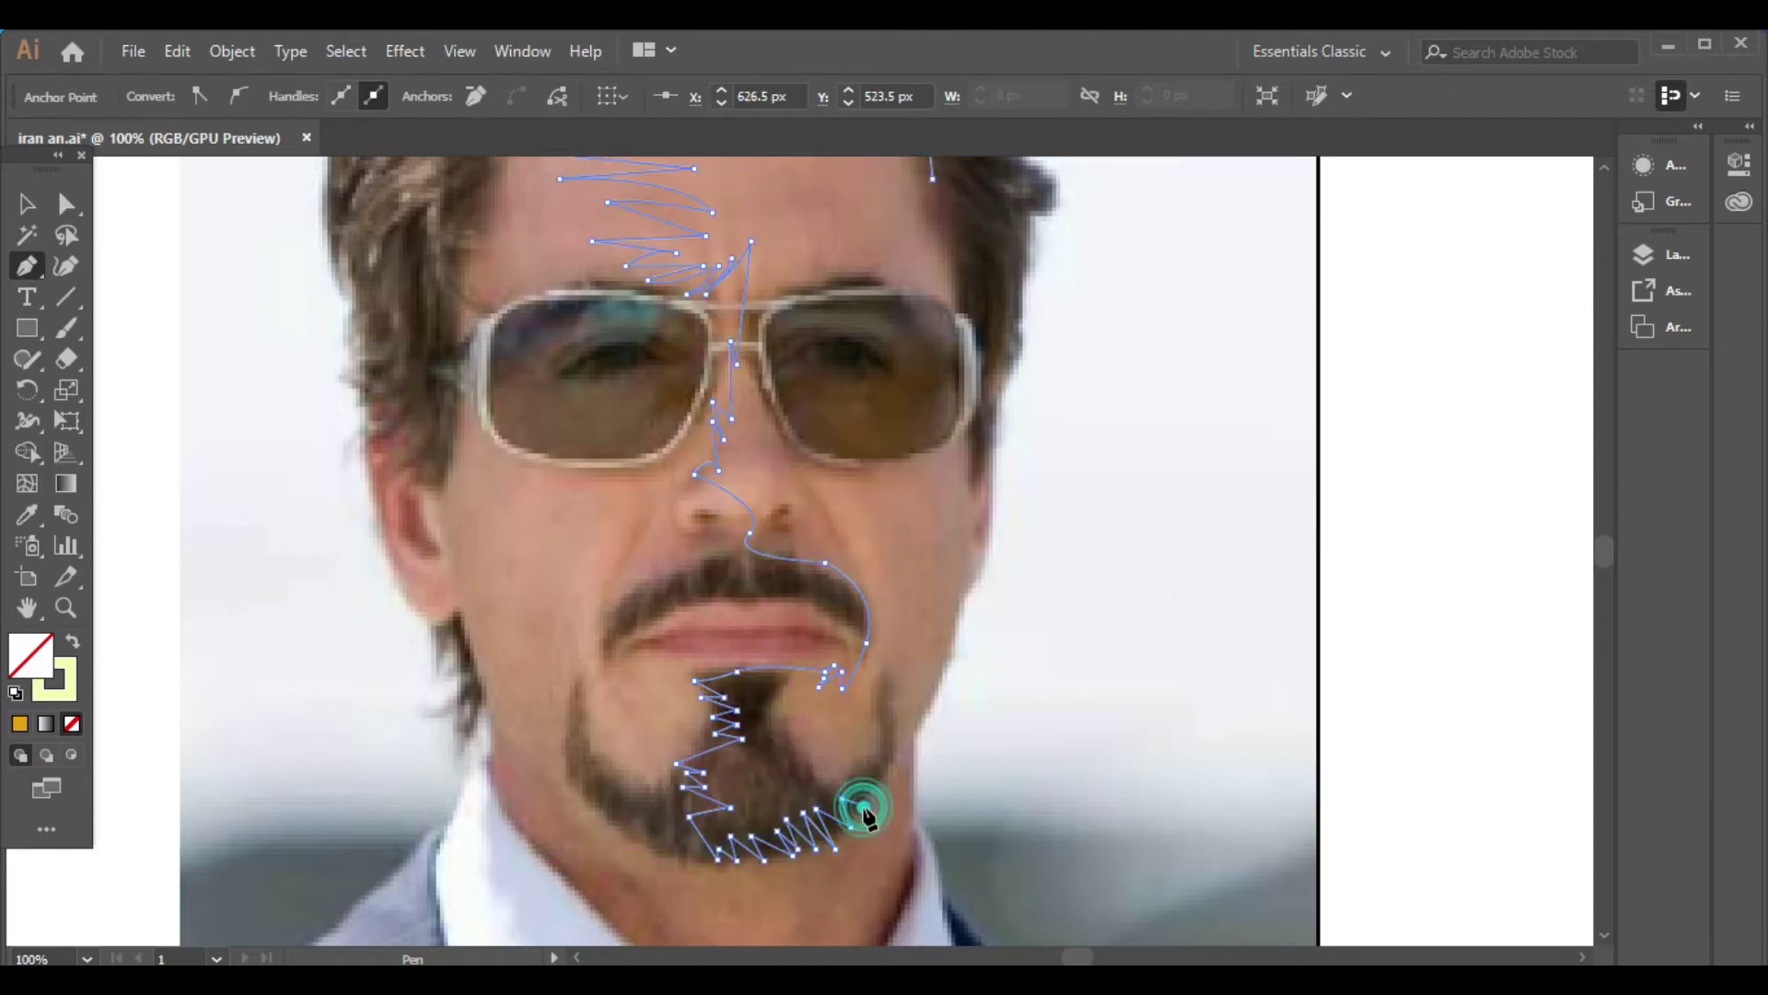
# Curve the outline up the right jaw and along the right cheek
pyautogui.moveTo(908, 744); pyautogui.dragTo(884, 690)
pyautogui.click(857, 597)
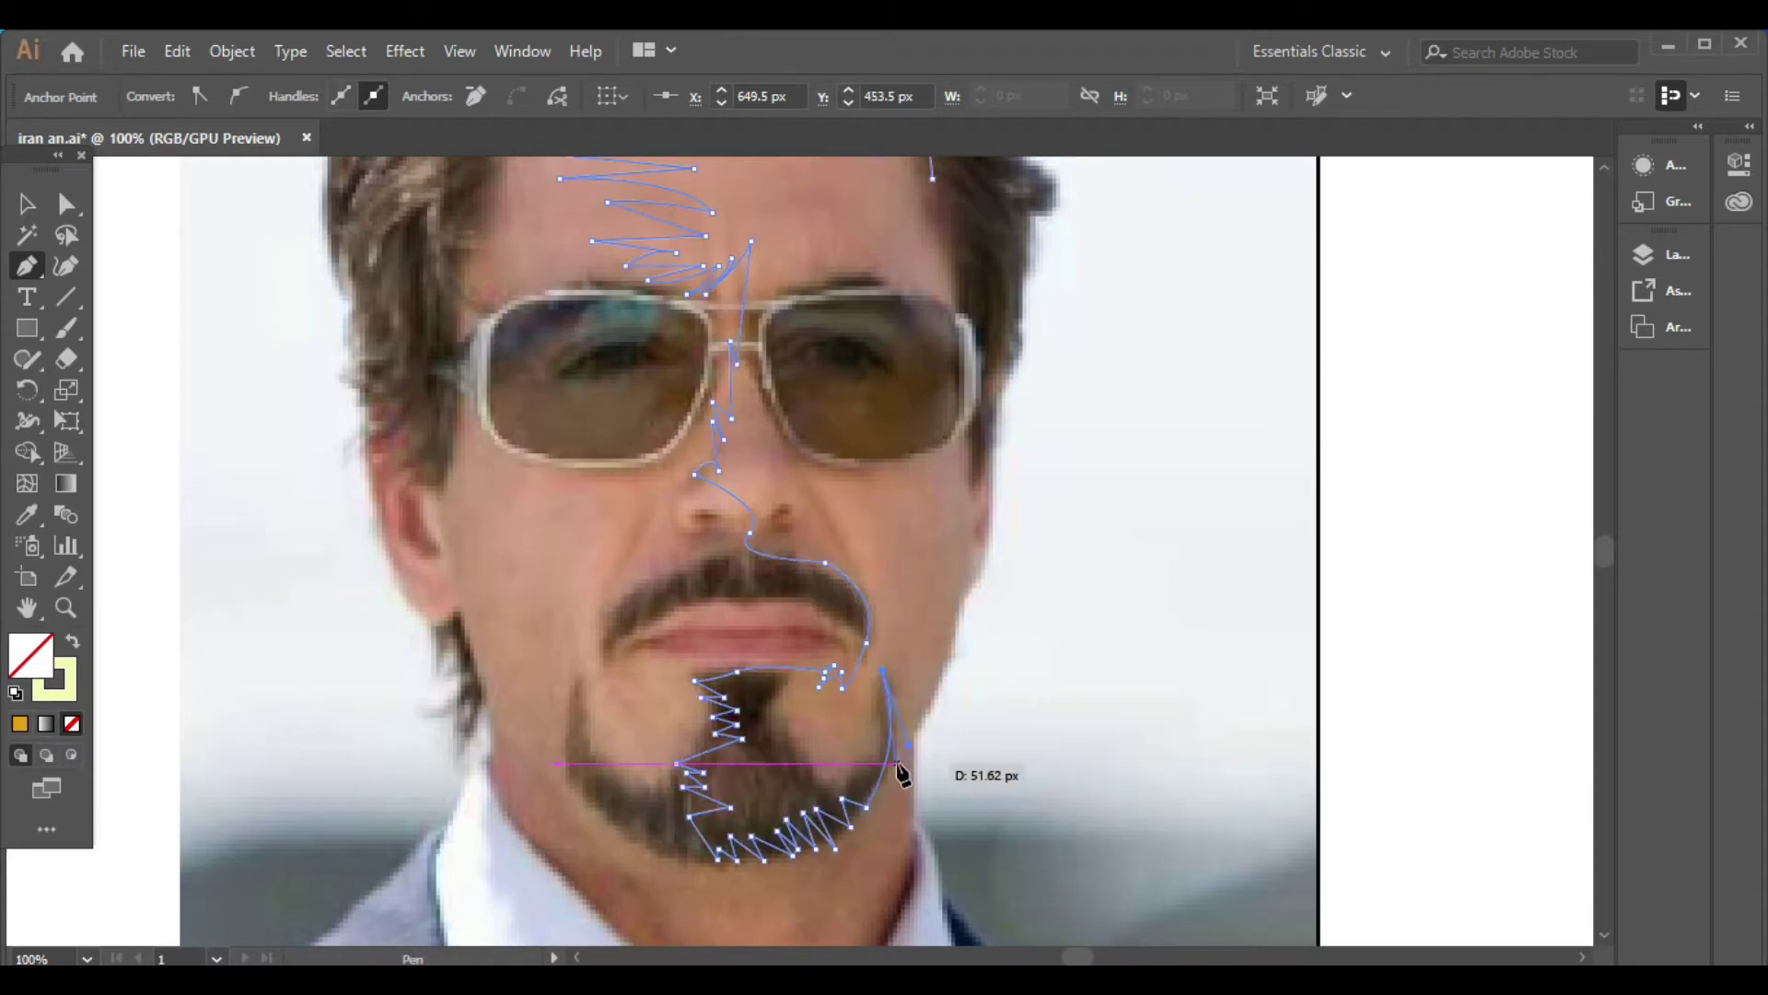
pyautogui.moveTo(901, 751); pyautogui.dragTo(950, 665)
pyautogui.click(964, 594)
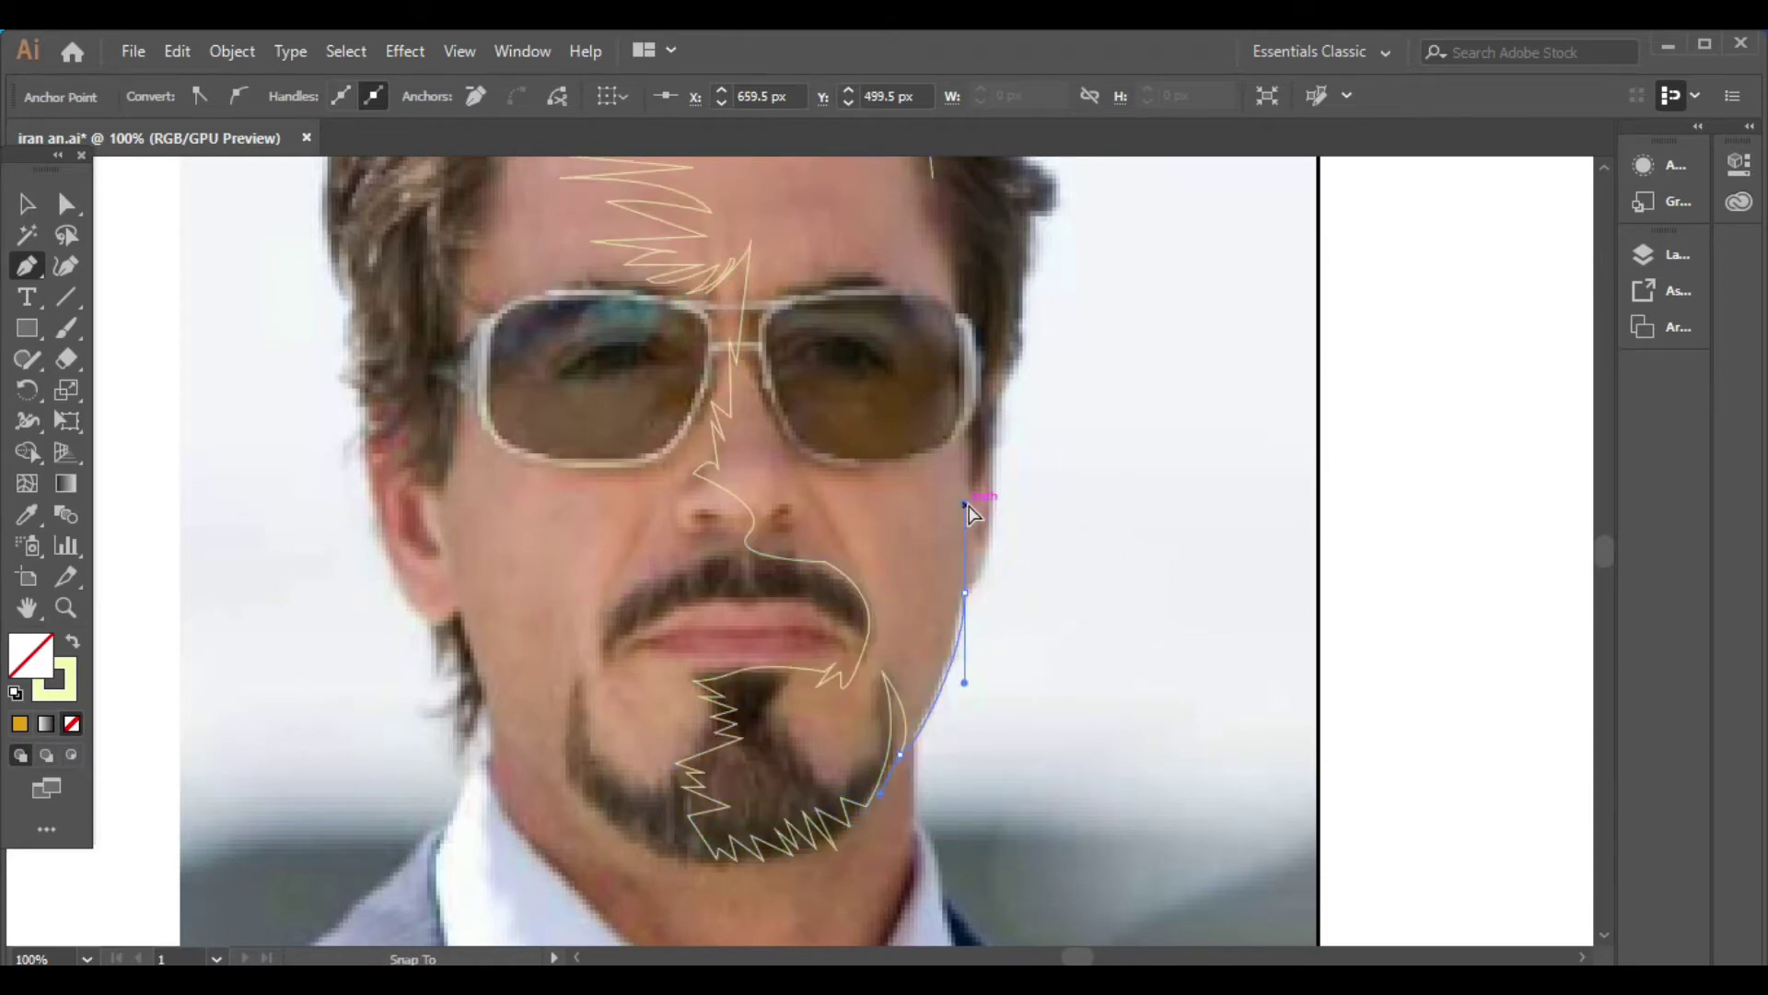
pyautogui.click(964, 594)
# Bring the outline up past the temple to join the hairline, then zoom out
pyautogui.scroll(1, 976, 553)
pyautogui.moveTo(1001, 474); pyautogui.dragTo(1002, 310)
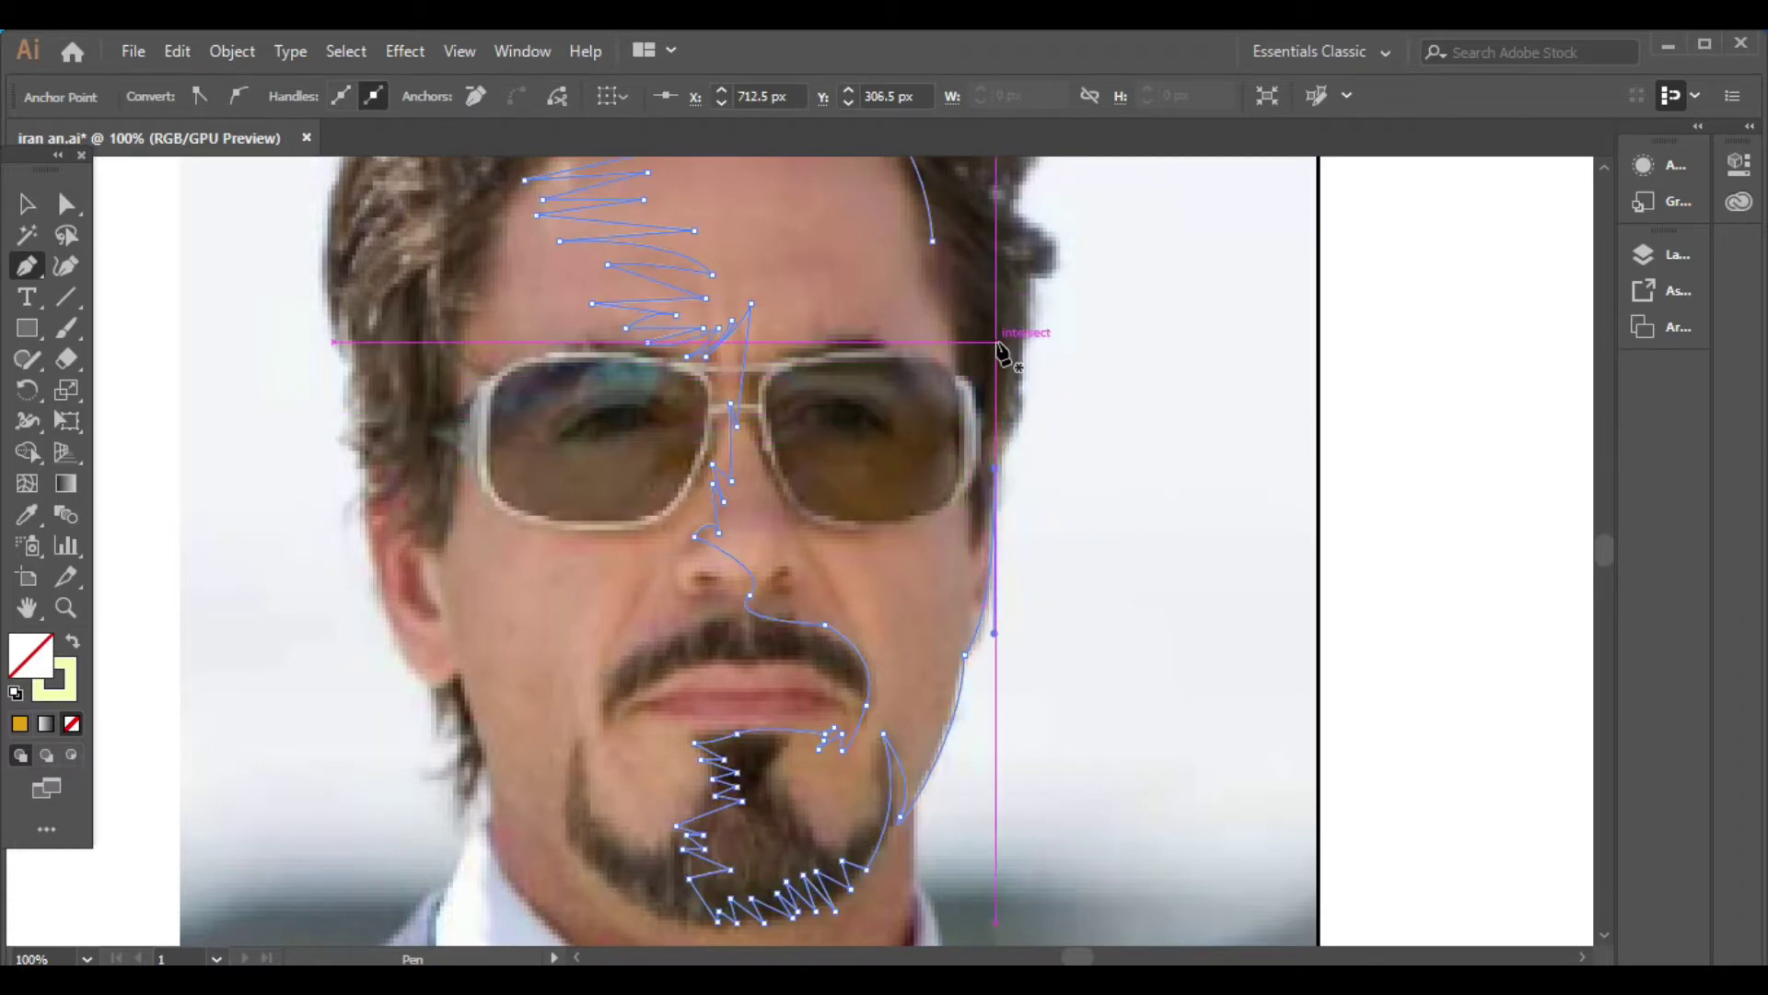
pyautogui.moveTo(964, 341); pyautogui.dragTo(933, 319)
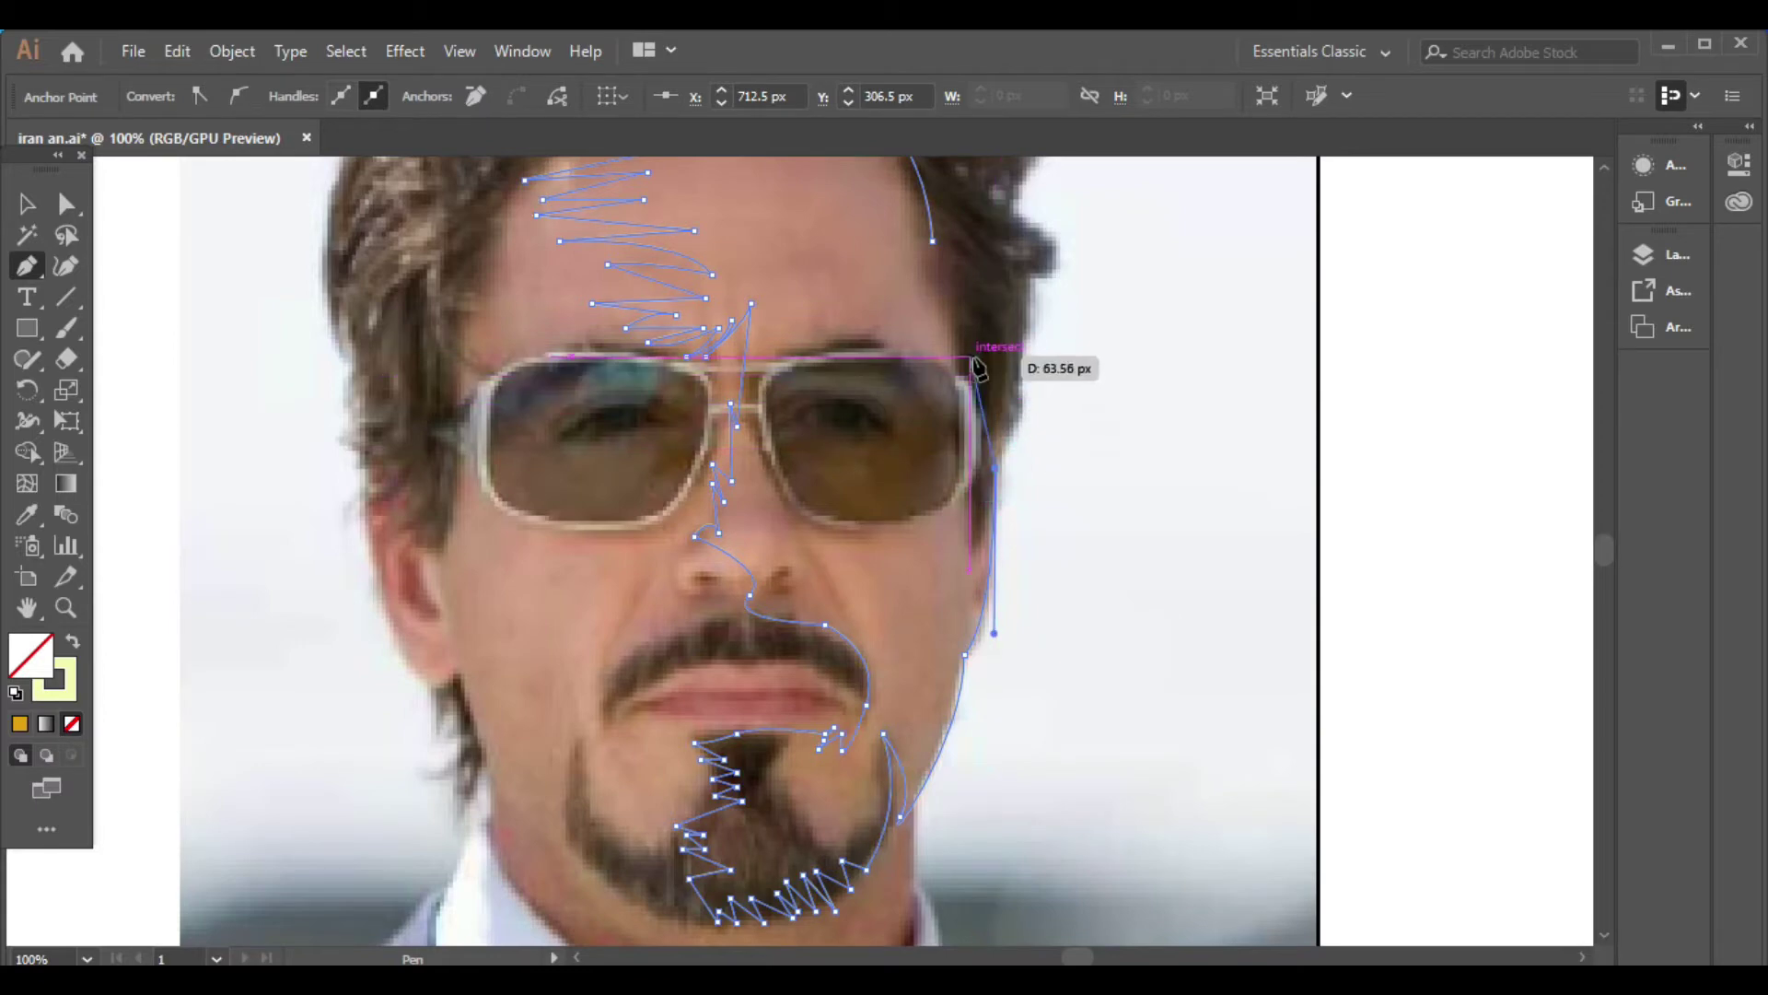
pyautogui.moveTo(933, 241); pyautogui.dragTo(901, 248)
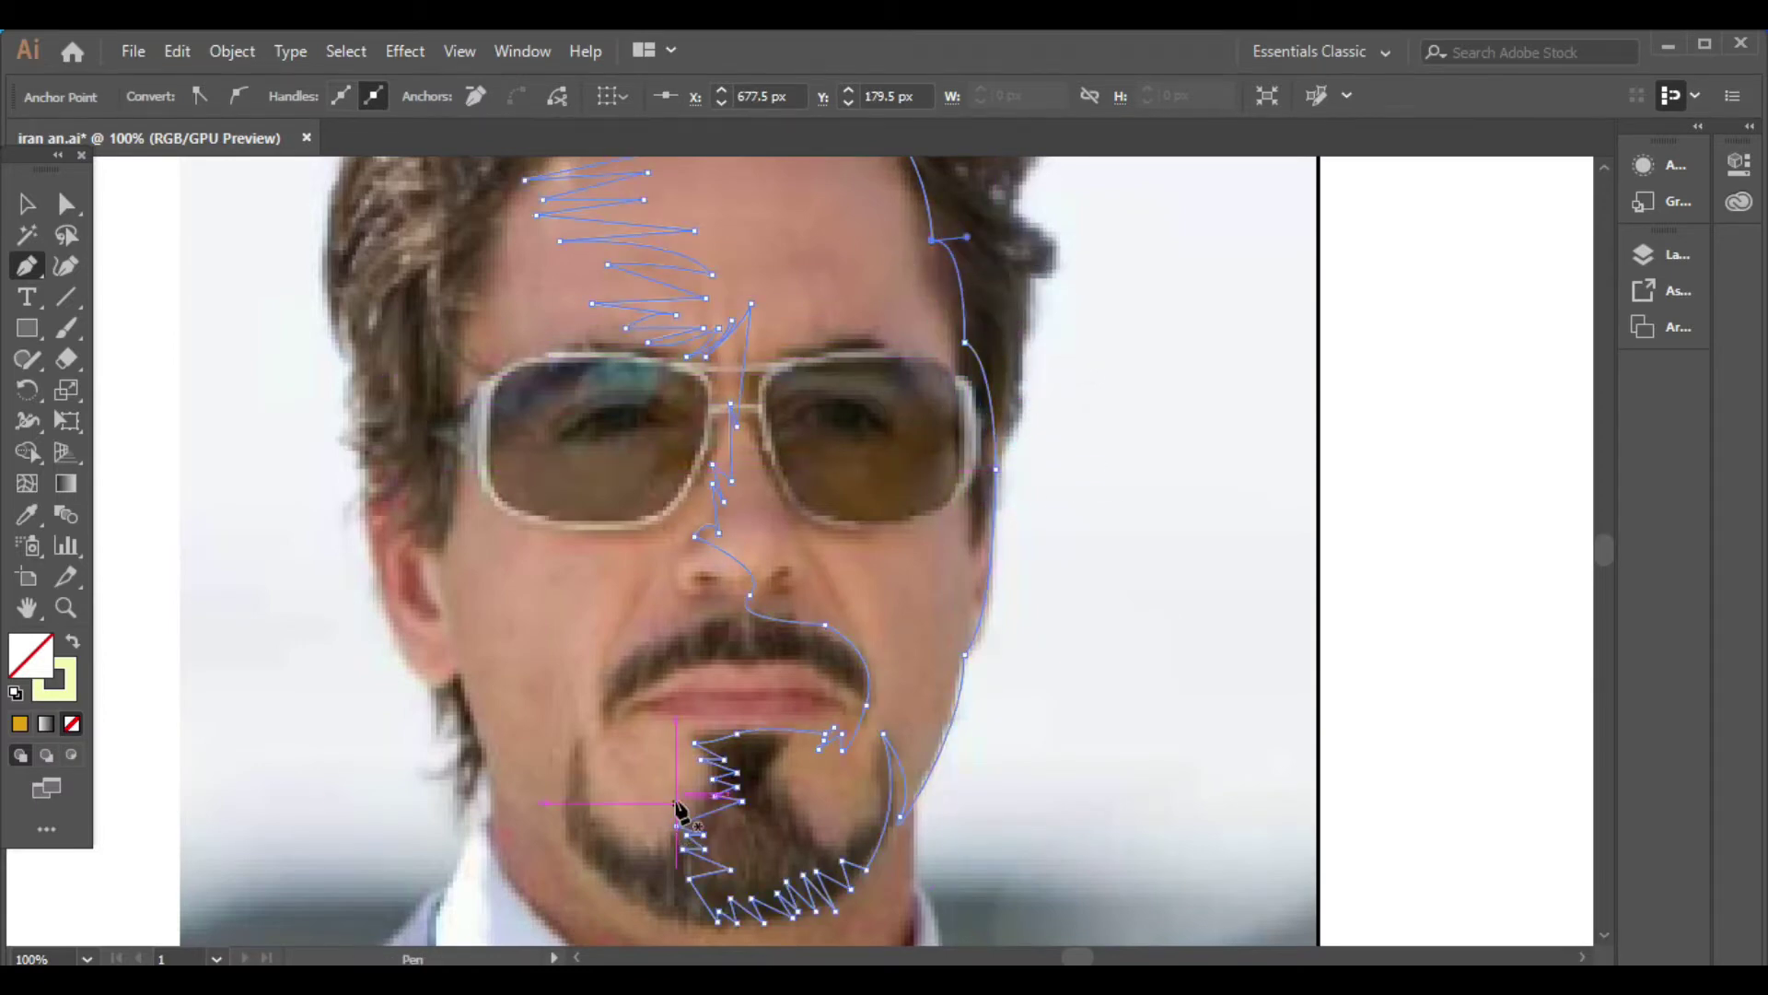
pyautogui.hotkey('ctrl', '-')
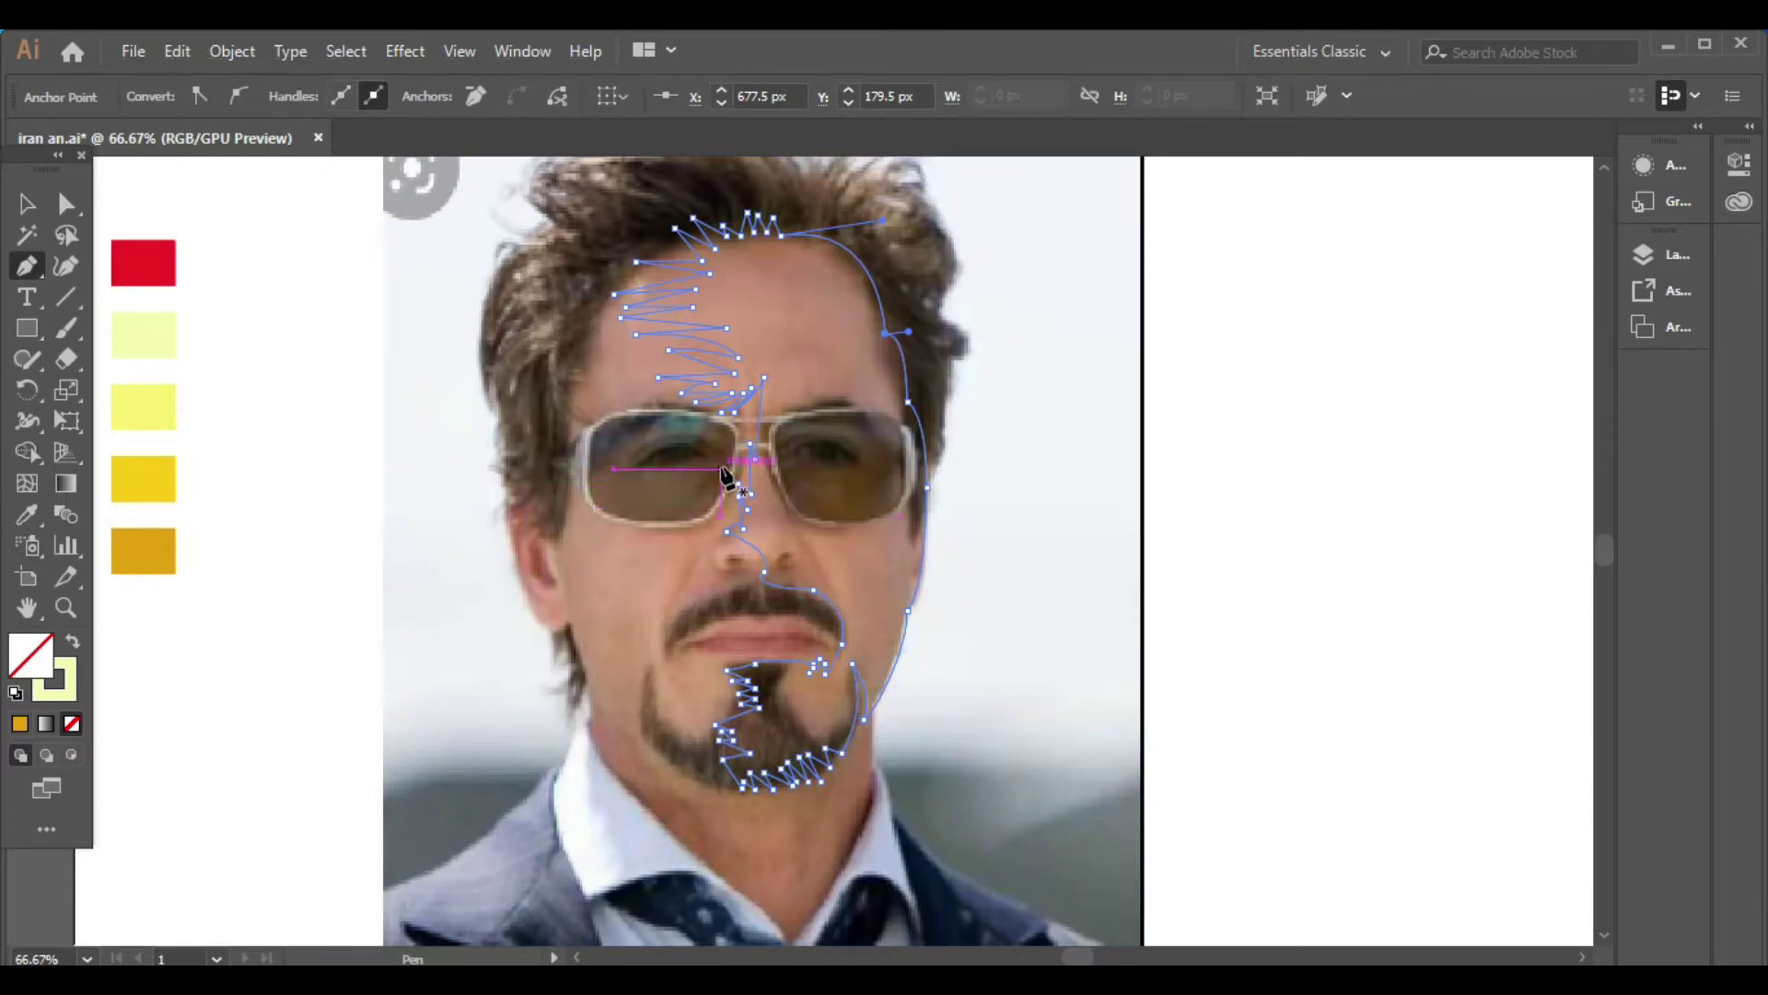
# Start a new path on the left lens and curve it across the lens and down the cheek
pyautogui.keyDown('ctrl'); pyautogui.click(722, 477); pyautogui.keyUp('ctrl')
pyautogui.moveTo(583, 466)
pyautogui.mouseDown()
pyautogui.moveTo(650, 486)
pyautogui.moveTo(627, 502)
pyautogui.moveTo(564, 453)
pyautogui.mouseUp()
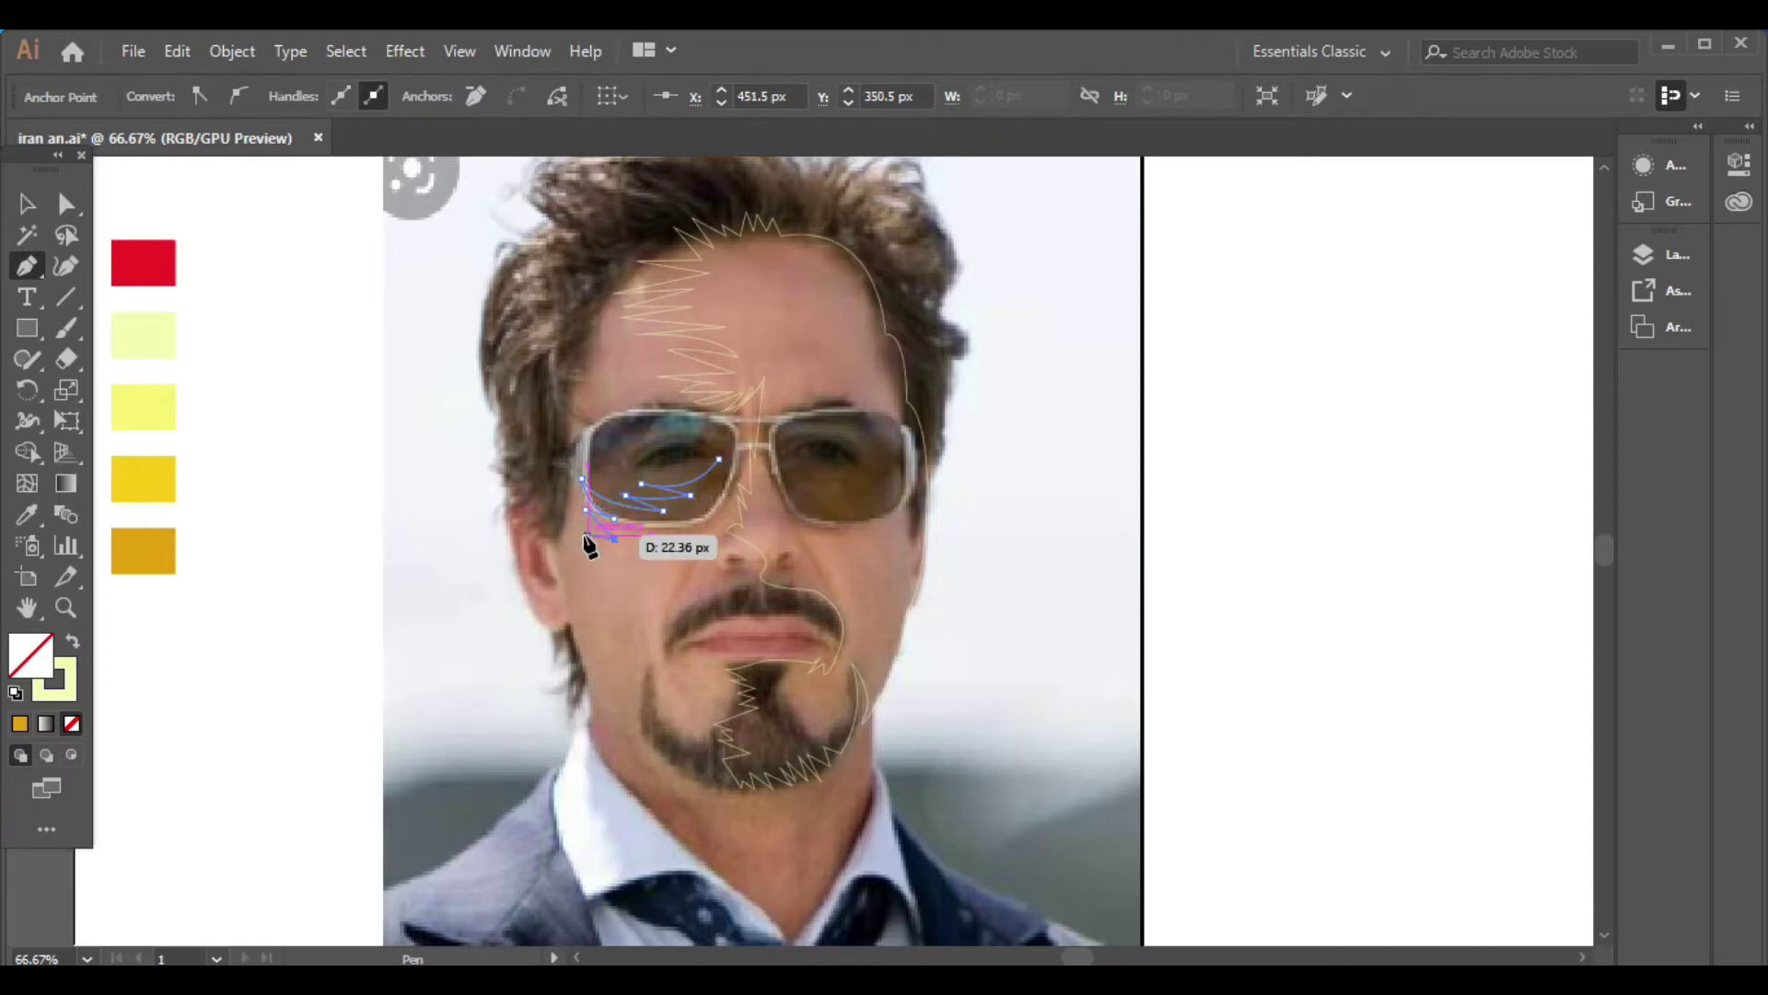
pyautogui.moveTo(586, 543)
pyautogui.mouseDown()
pyautogui.moveTo(617, 619)
pyautogui.moveTo(658, 611)
pyautogui.moveTo(657, 648)
pyautogui.moveTo(693, 583)
pyautogui.mouseUp()
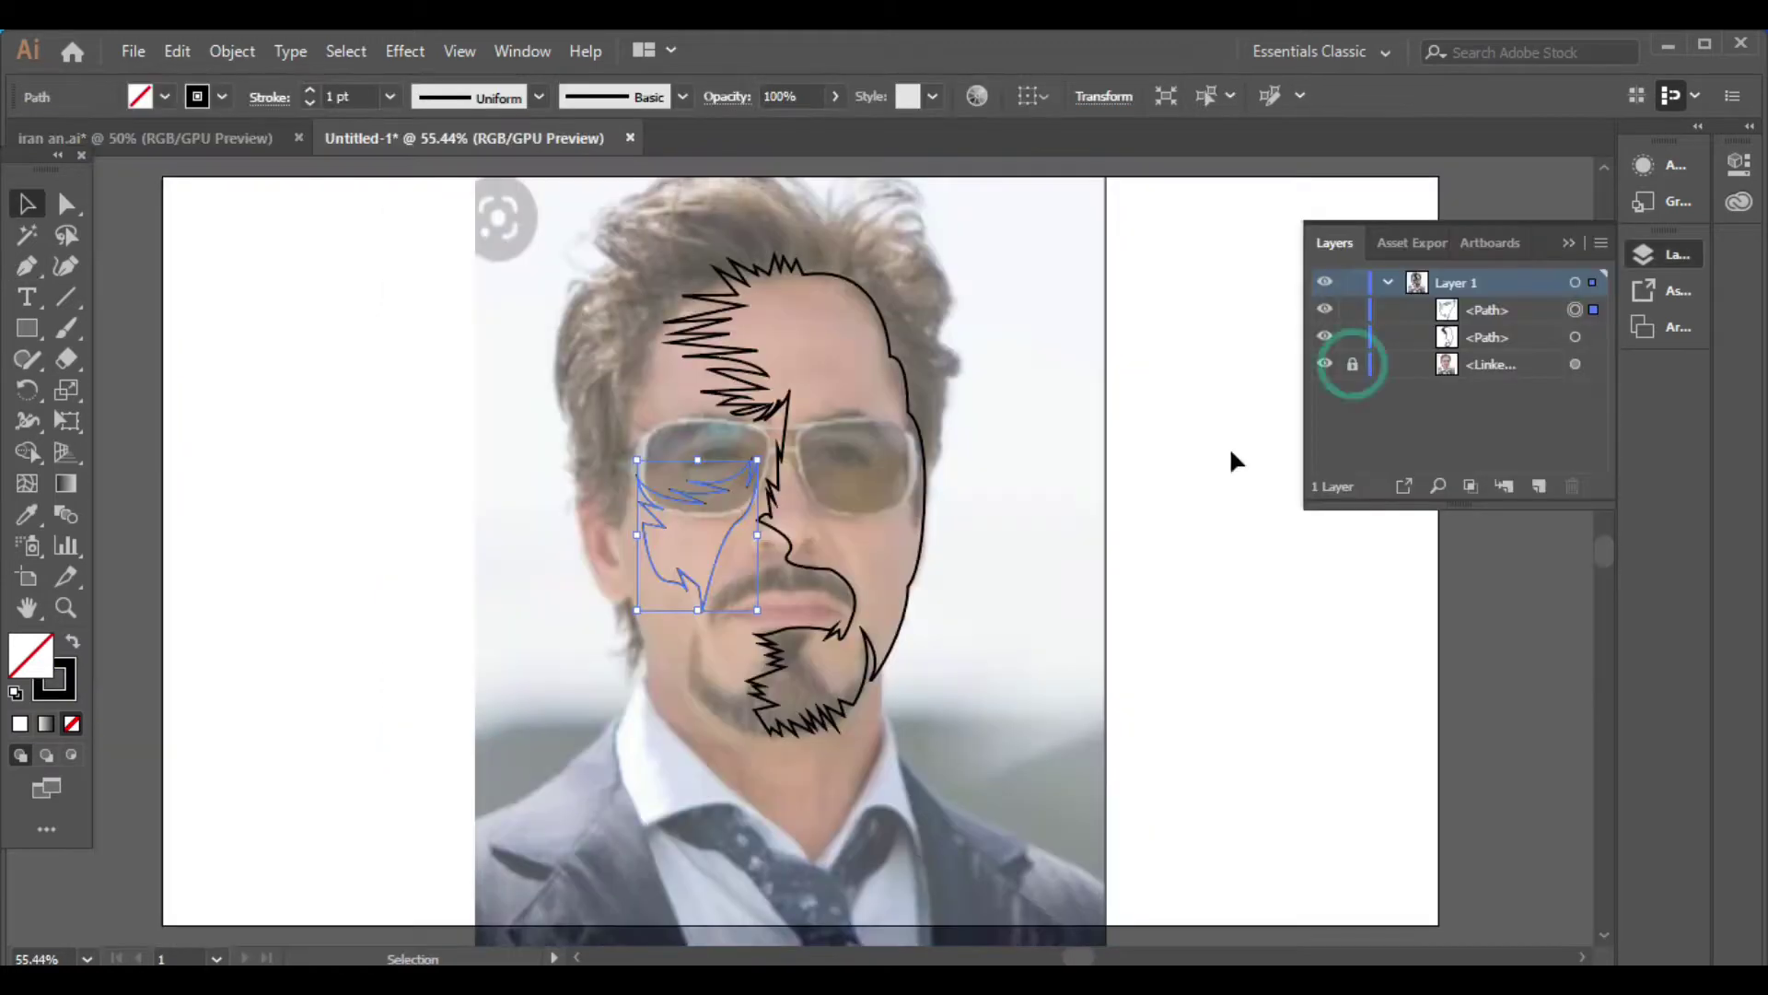
# Draw a jagged shape beside the nose along the left cheek, curving up around the nostril
pyautogui.click(710, 610)
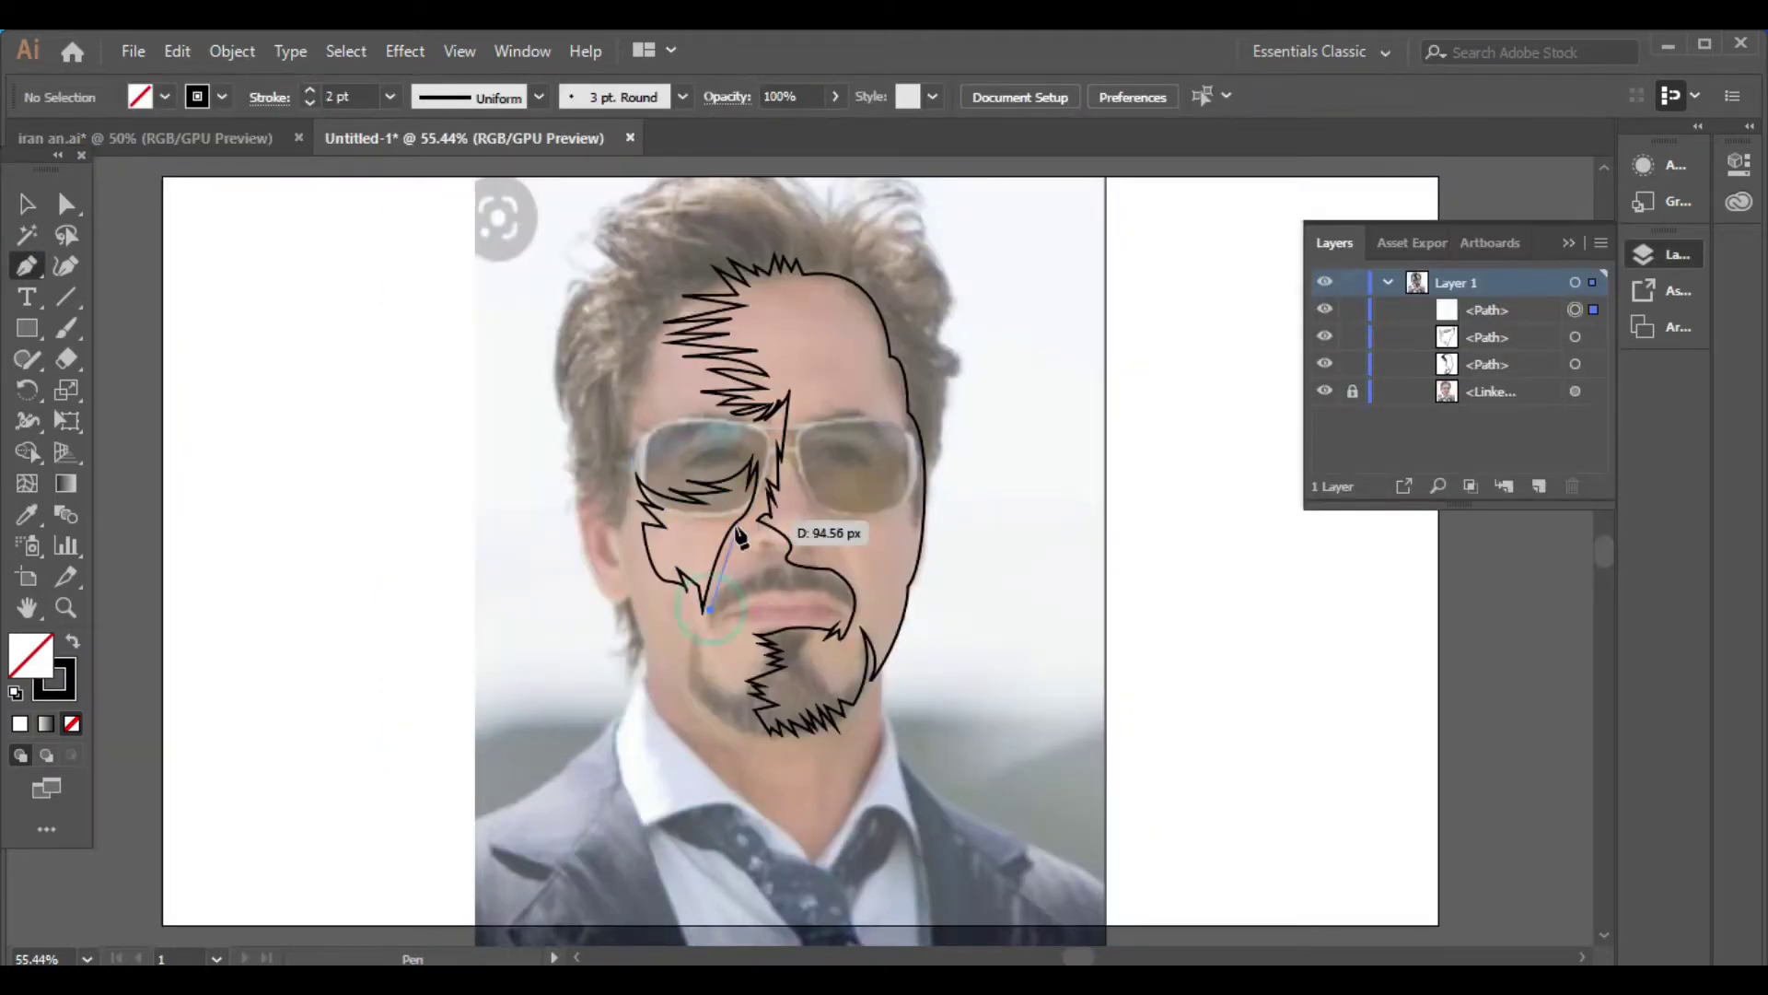
pyautogui.moveTo(748, 529); pyautogui.dragTo(763, 571)
pyautogui.scroll(2, 761, 566)
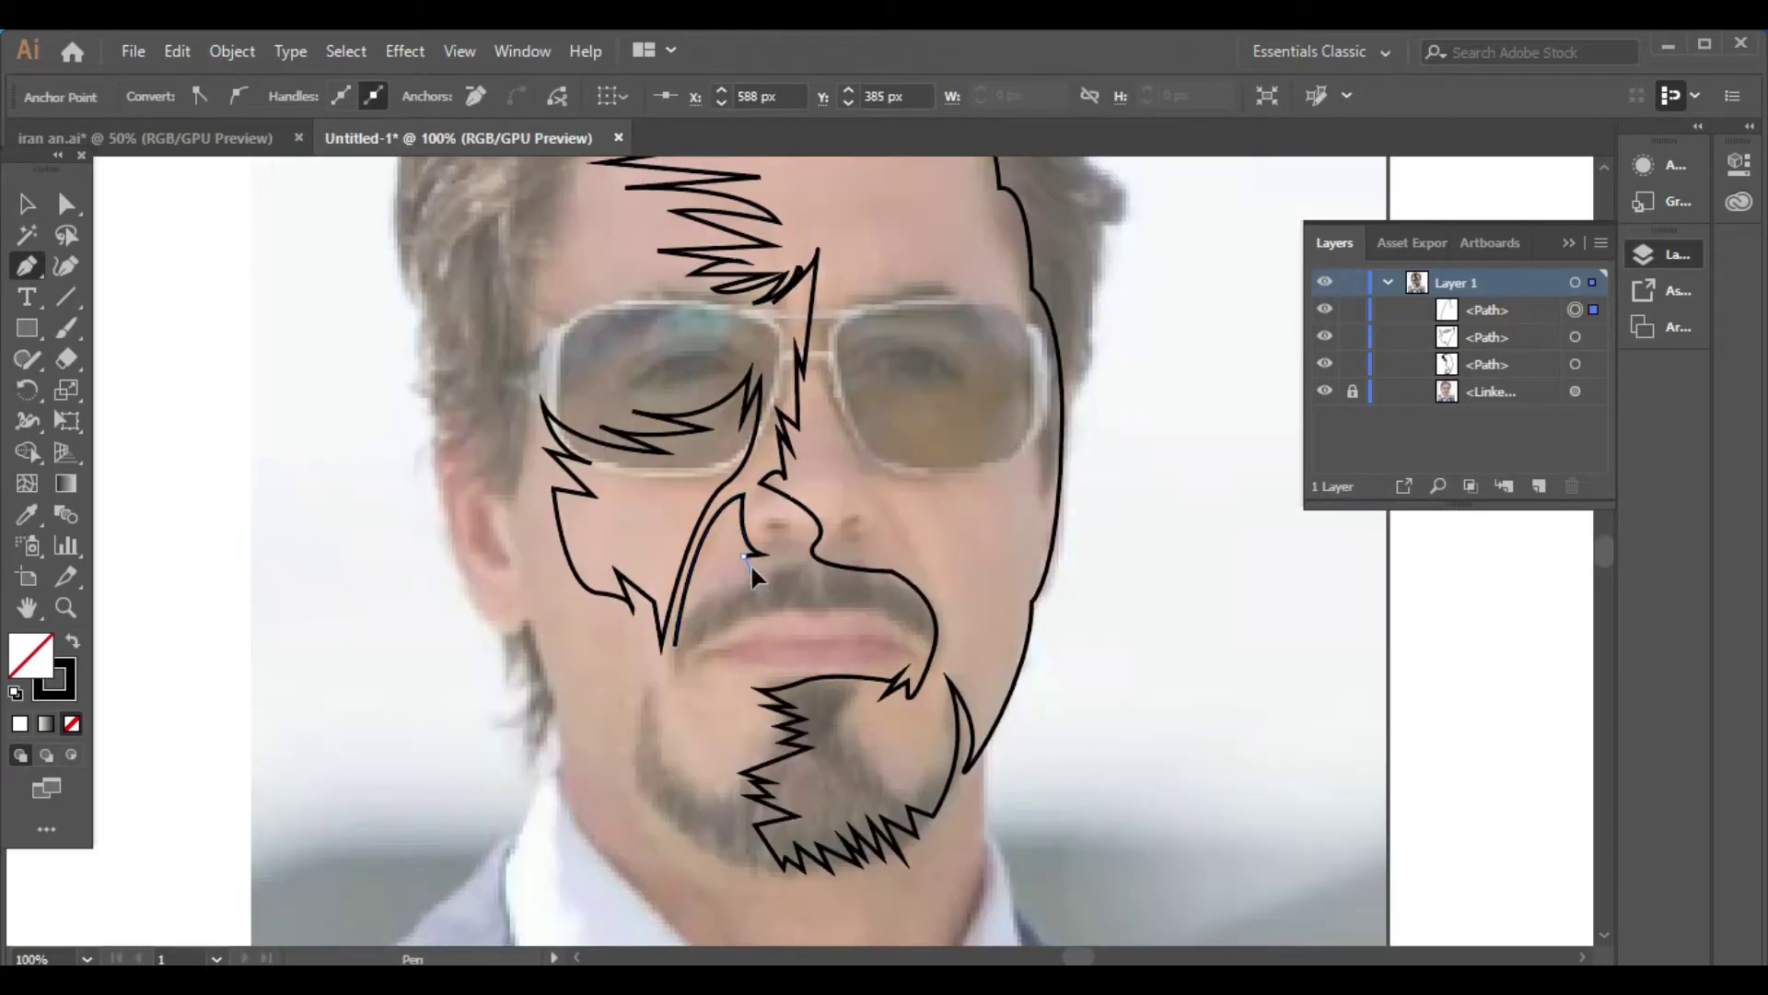
pyautogui.click(672, 643)
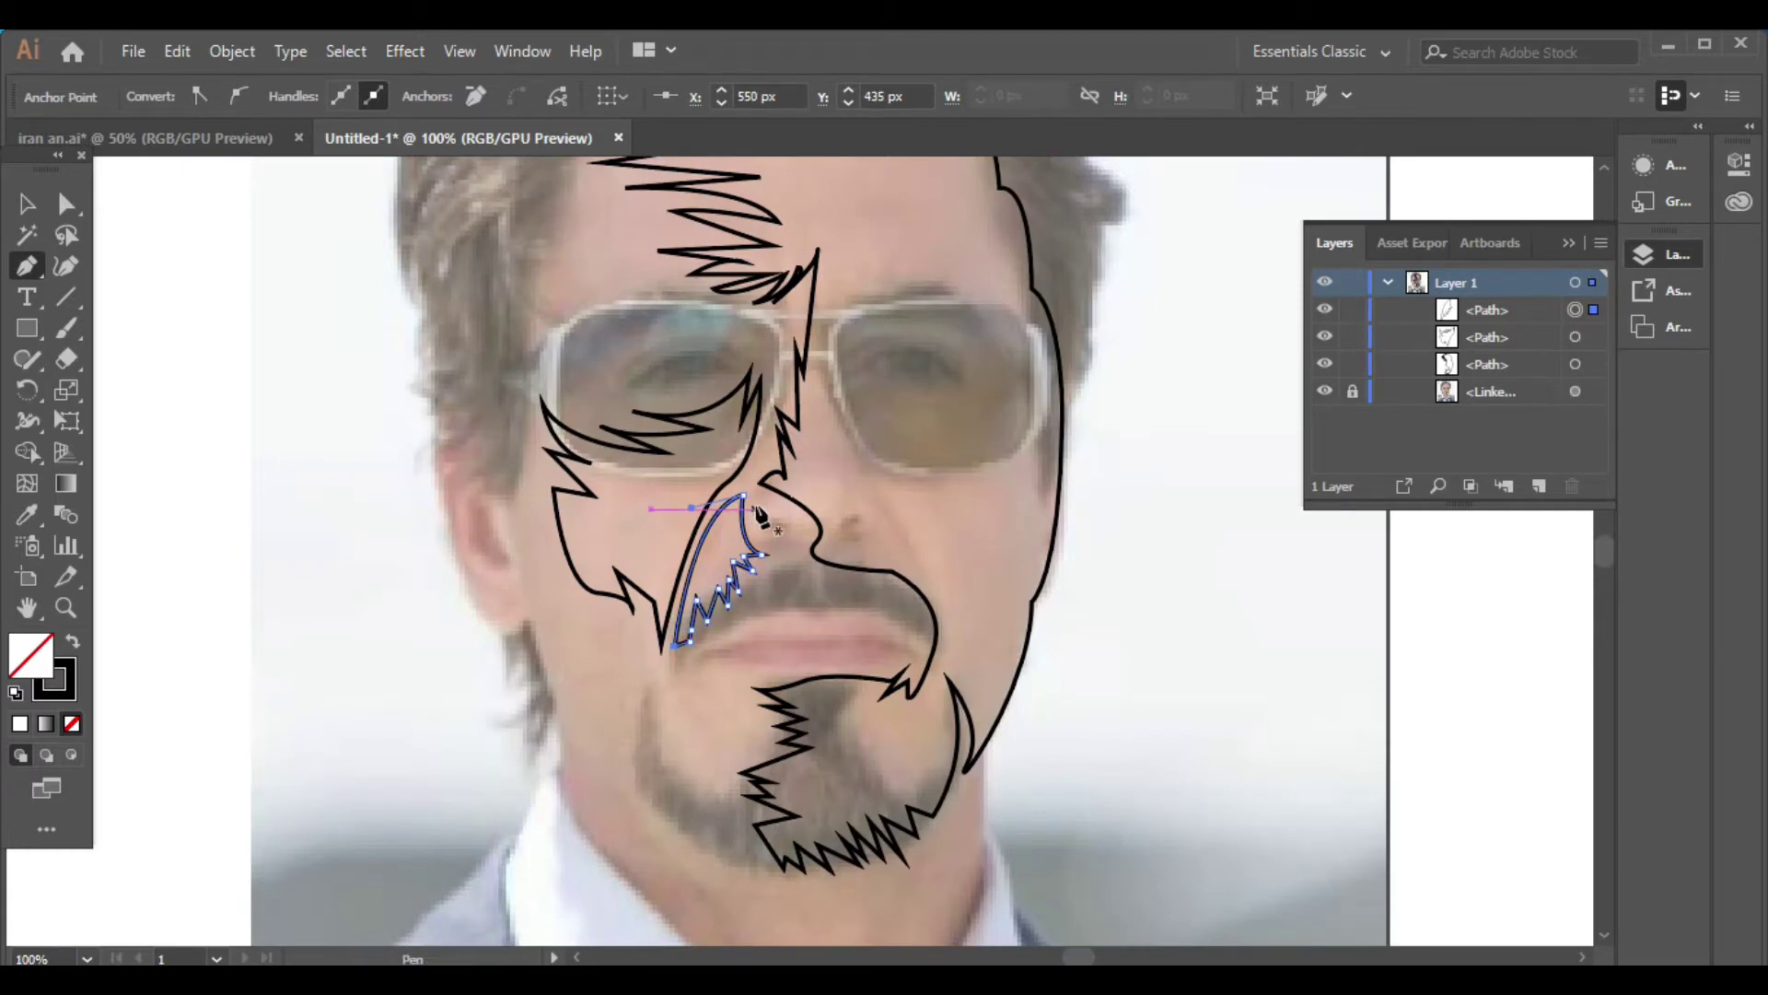
pyautogui.click(754, 509)
pyautogui.moveTo(808, 531); pyautogui.dragTo(822, 587)
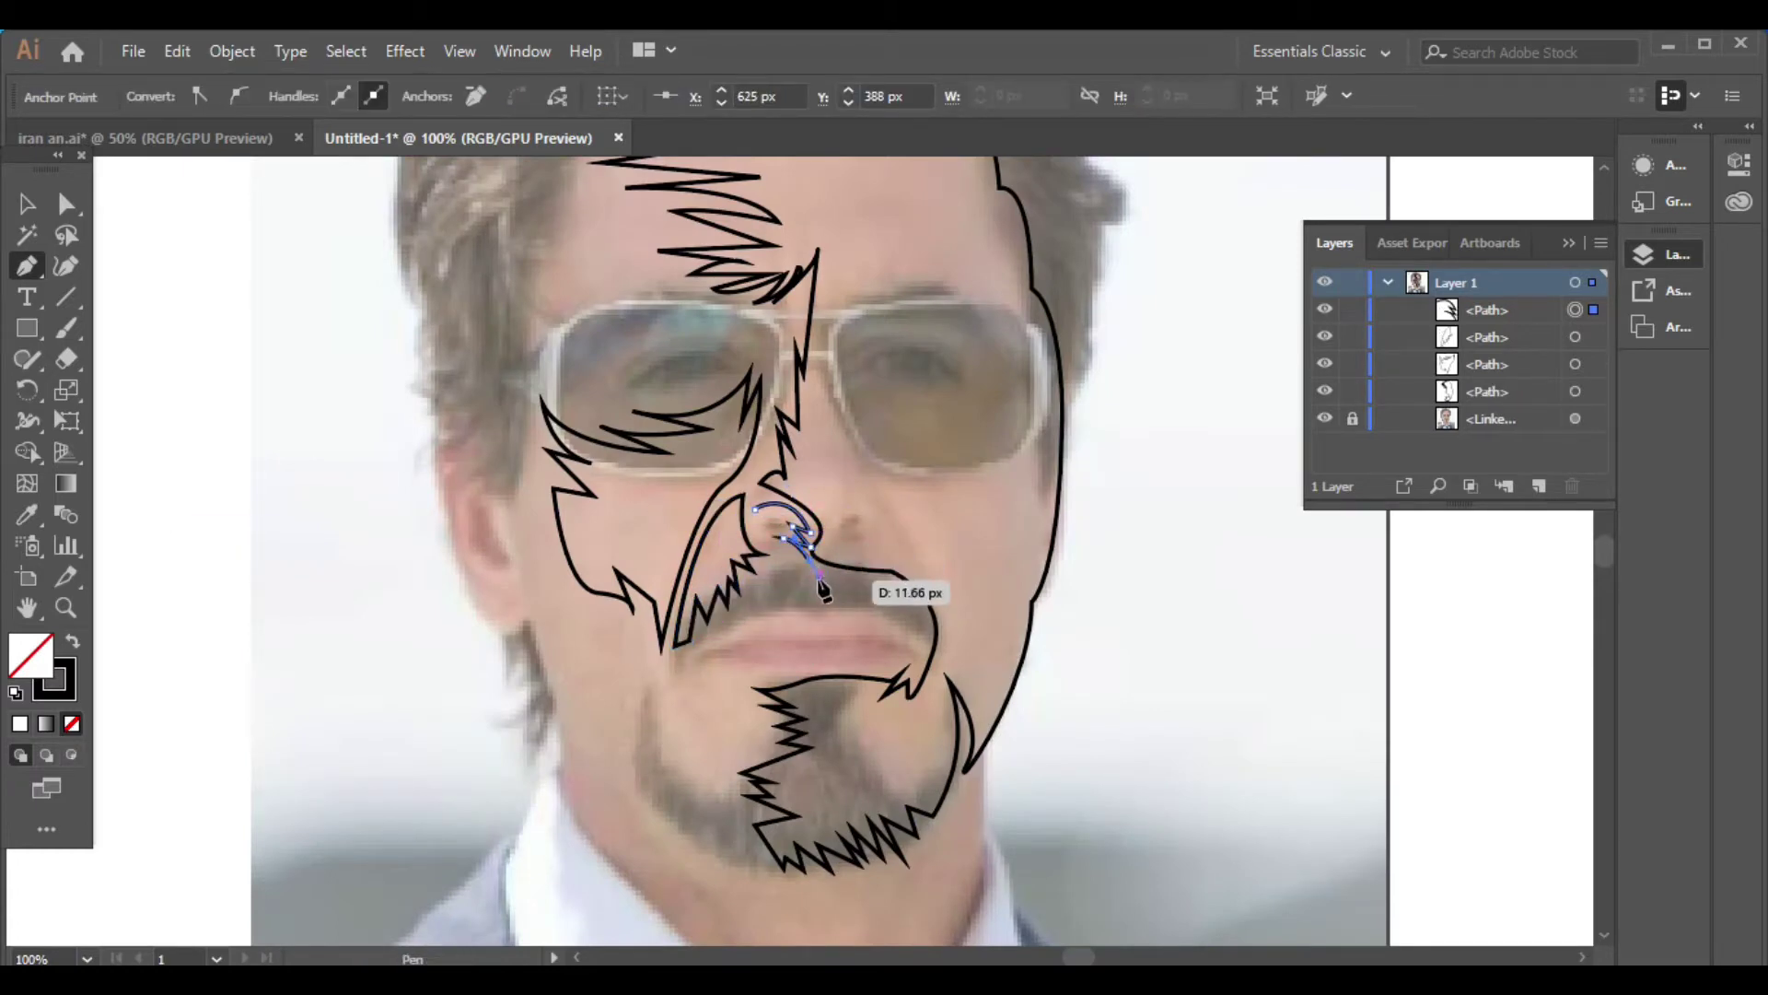
pyautogui.moveTo(743, 532); pyautogui.dragTo(778, 525)
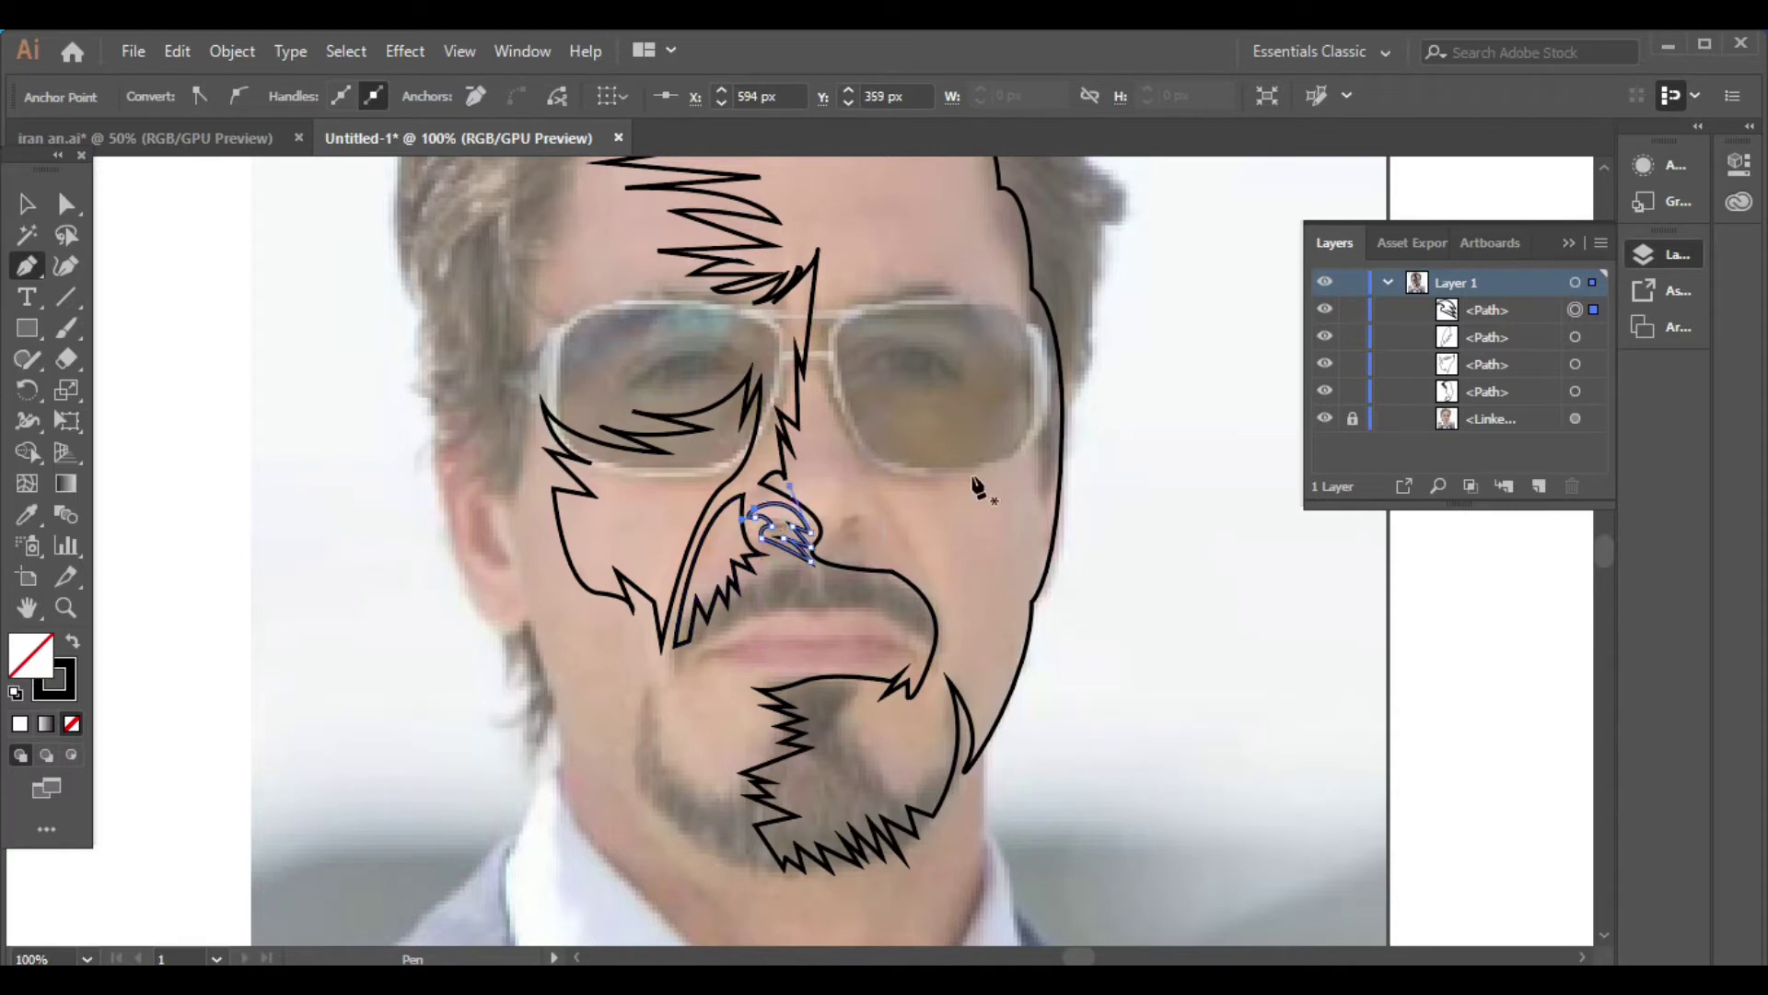
# Draw a shape at the left ear and finish the path
pyautogui.moveTo(520, 398); pyautogui.dragTo(576, 488)
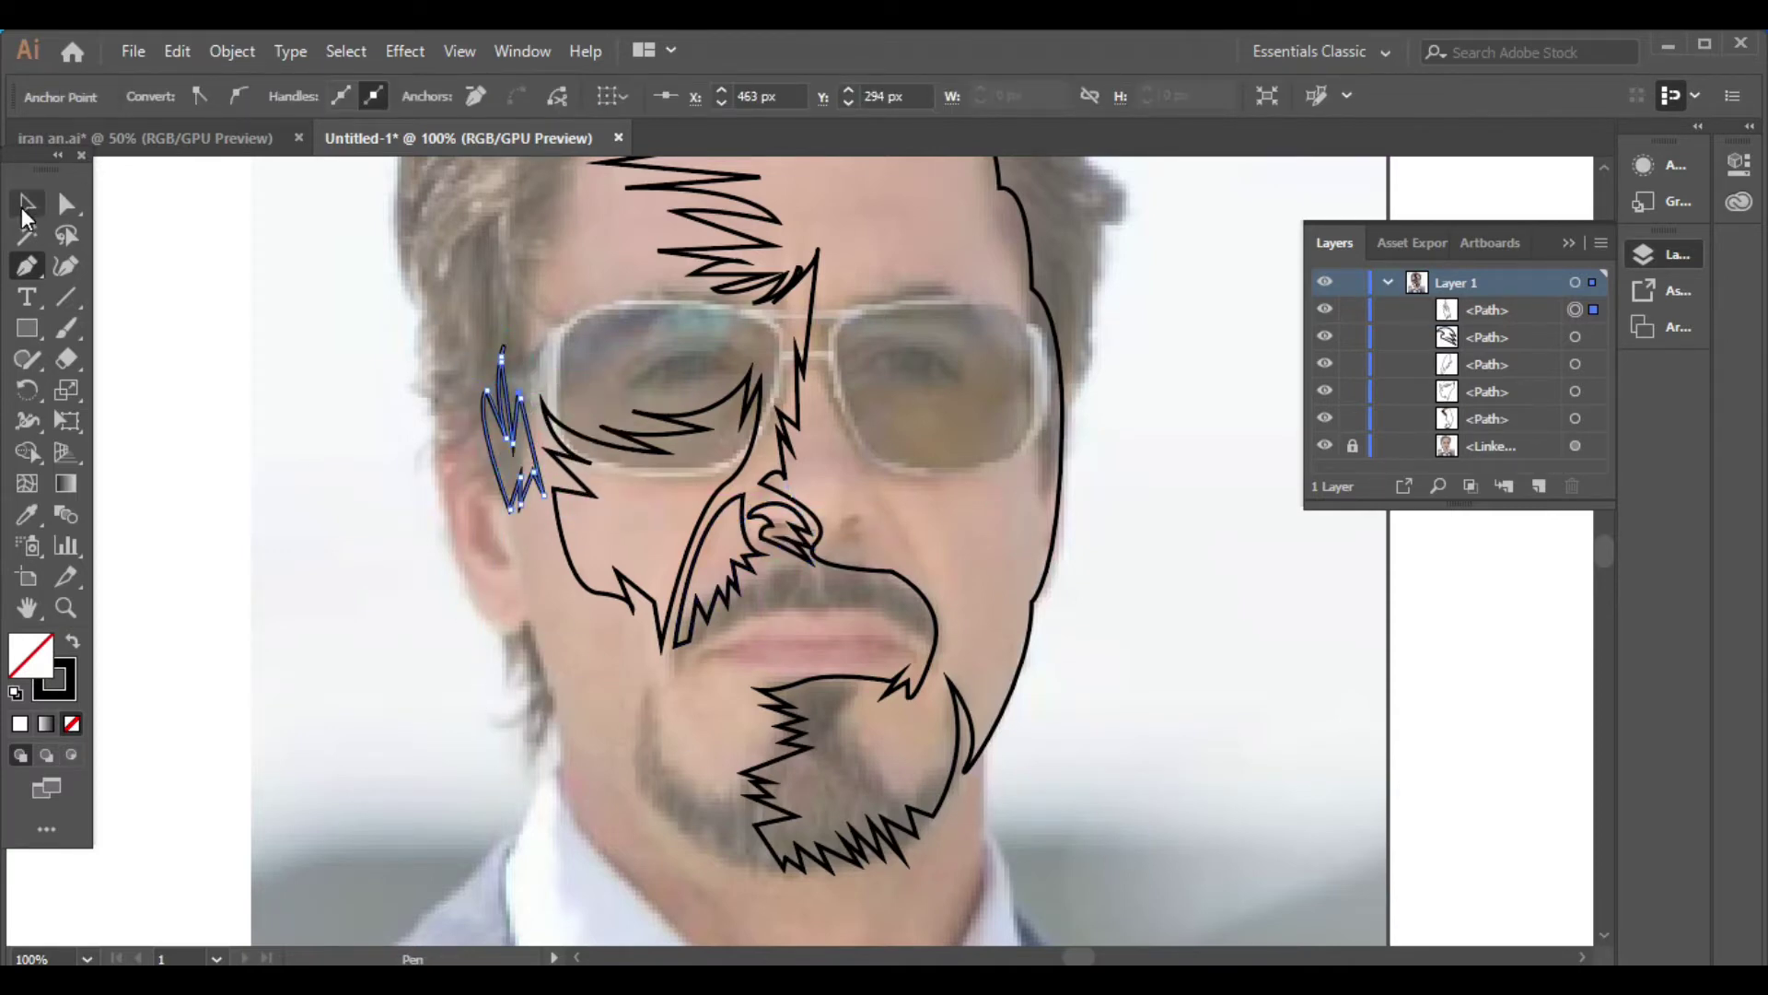
pyautogui.press('v')
pyautogui.click(498, 405)
pyautogui.click(713, 422)
pyautogui.click(27, 267)
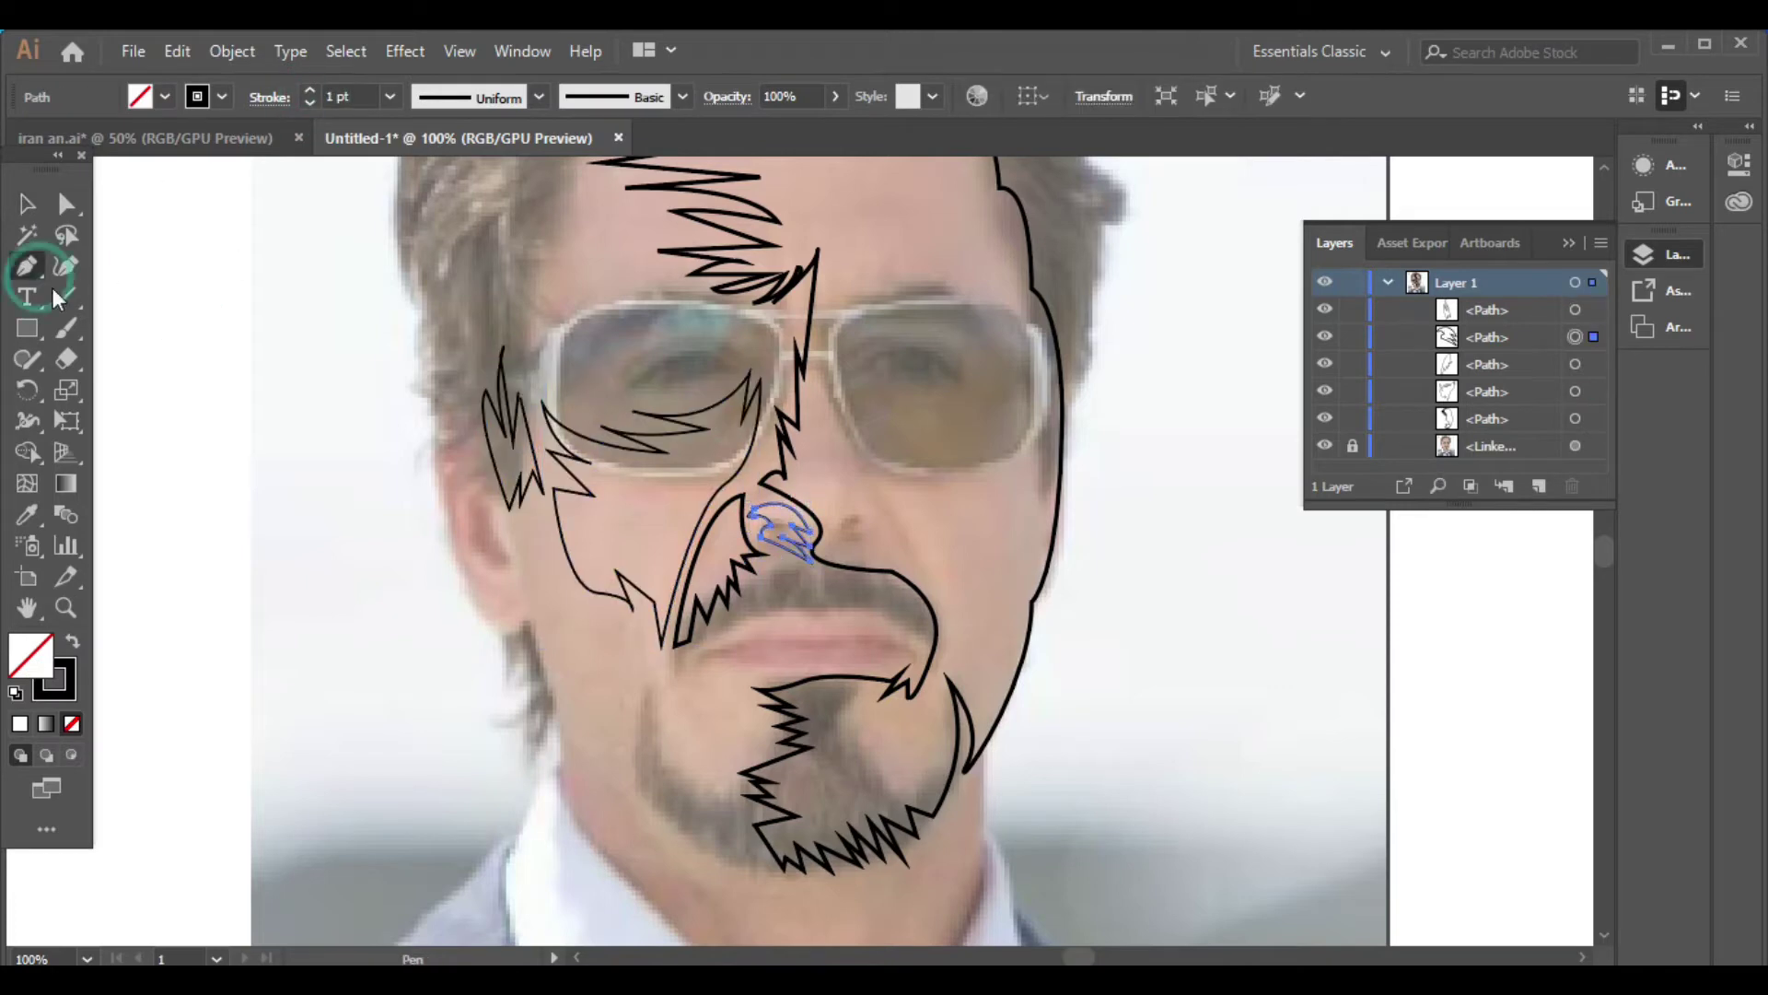
# Draw small strand shapes down the left sideburn
pyautogui.scroll(2, 590, 636)
pyautogui.moveTo(560, 543); pyautogui.dragTo(572, 586)
pyautogui.press('v')
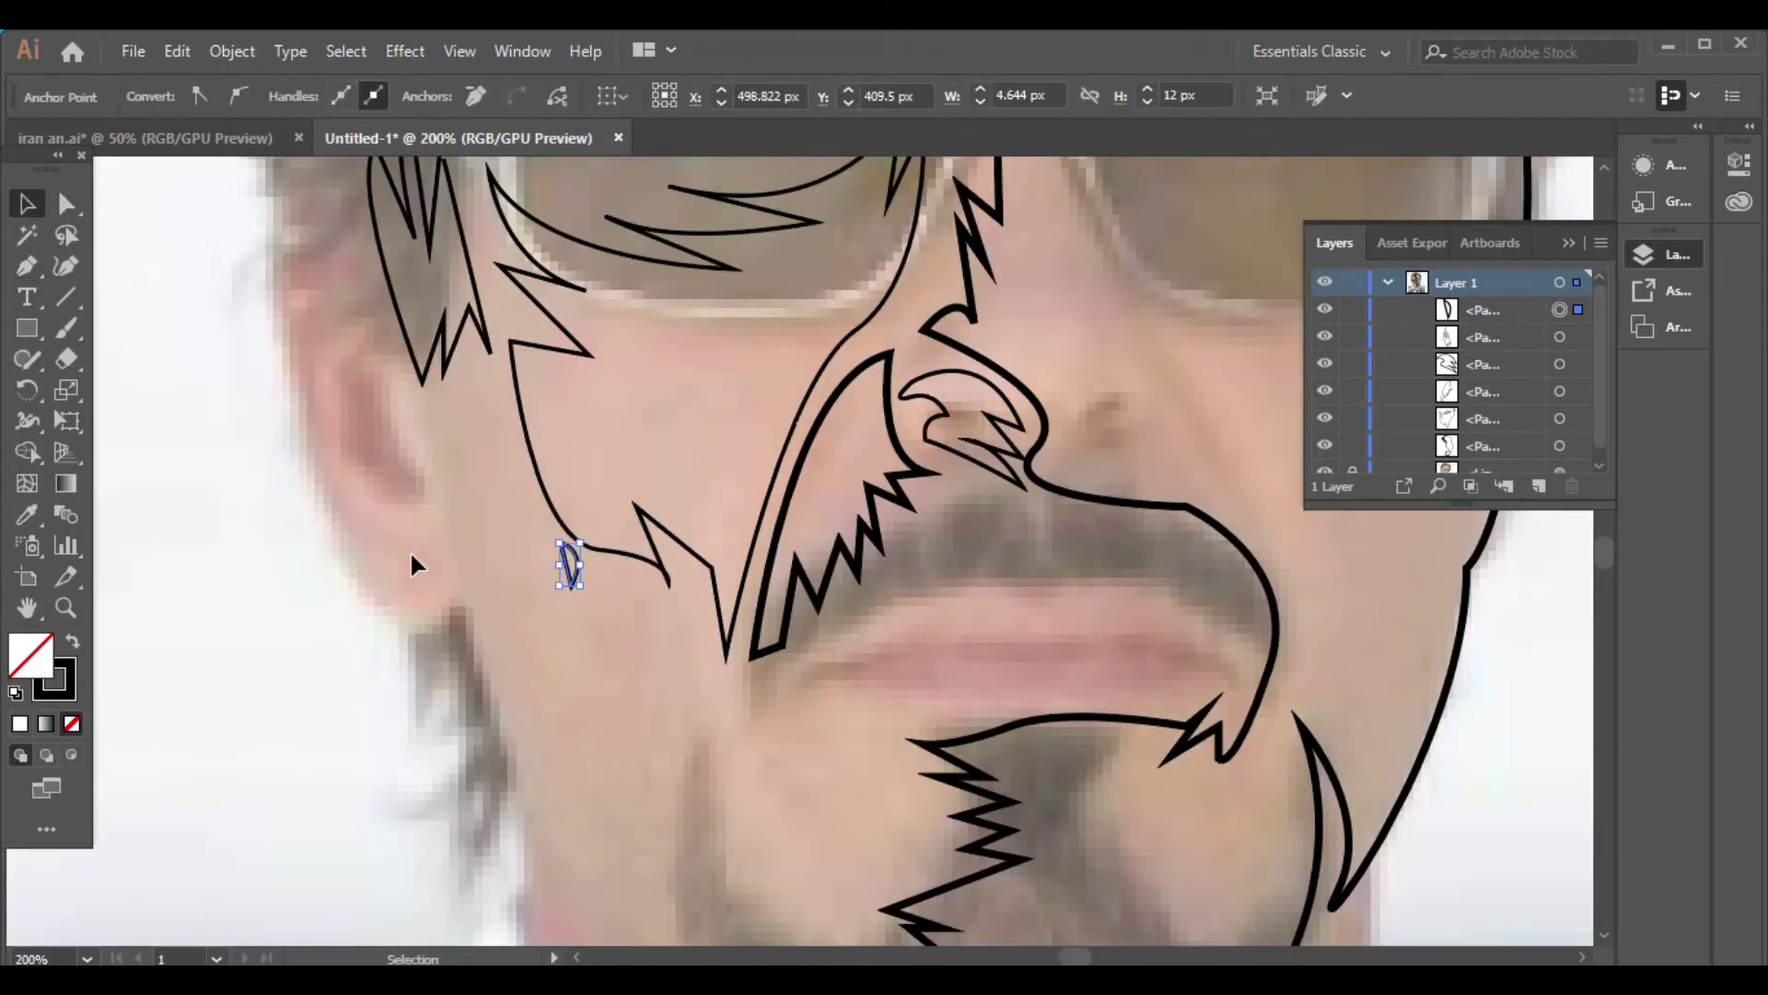
pyautogui.click(39, 266)
pyautogui.moveTo(590, 573); pyautogui.dragTo(611, 589)
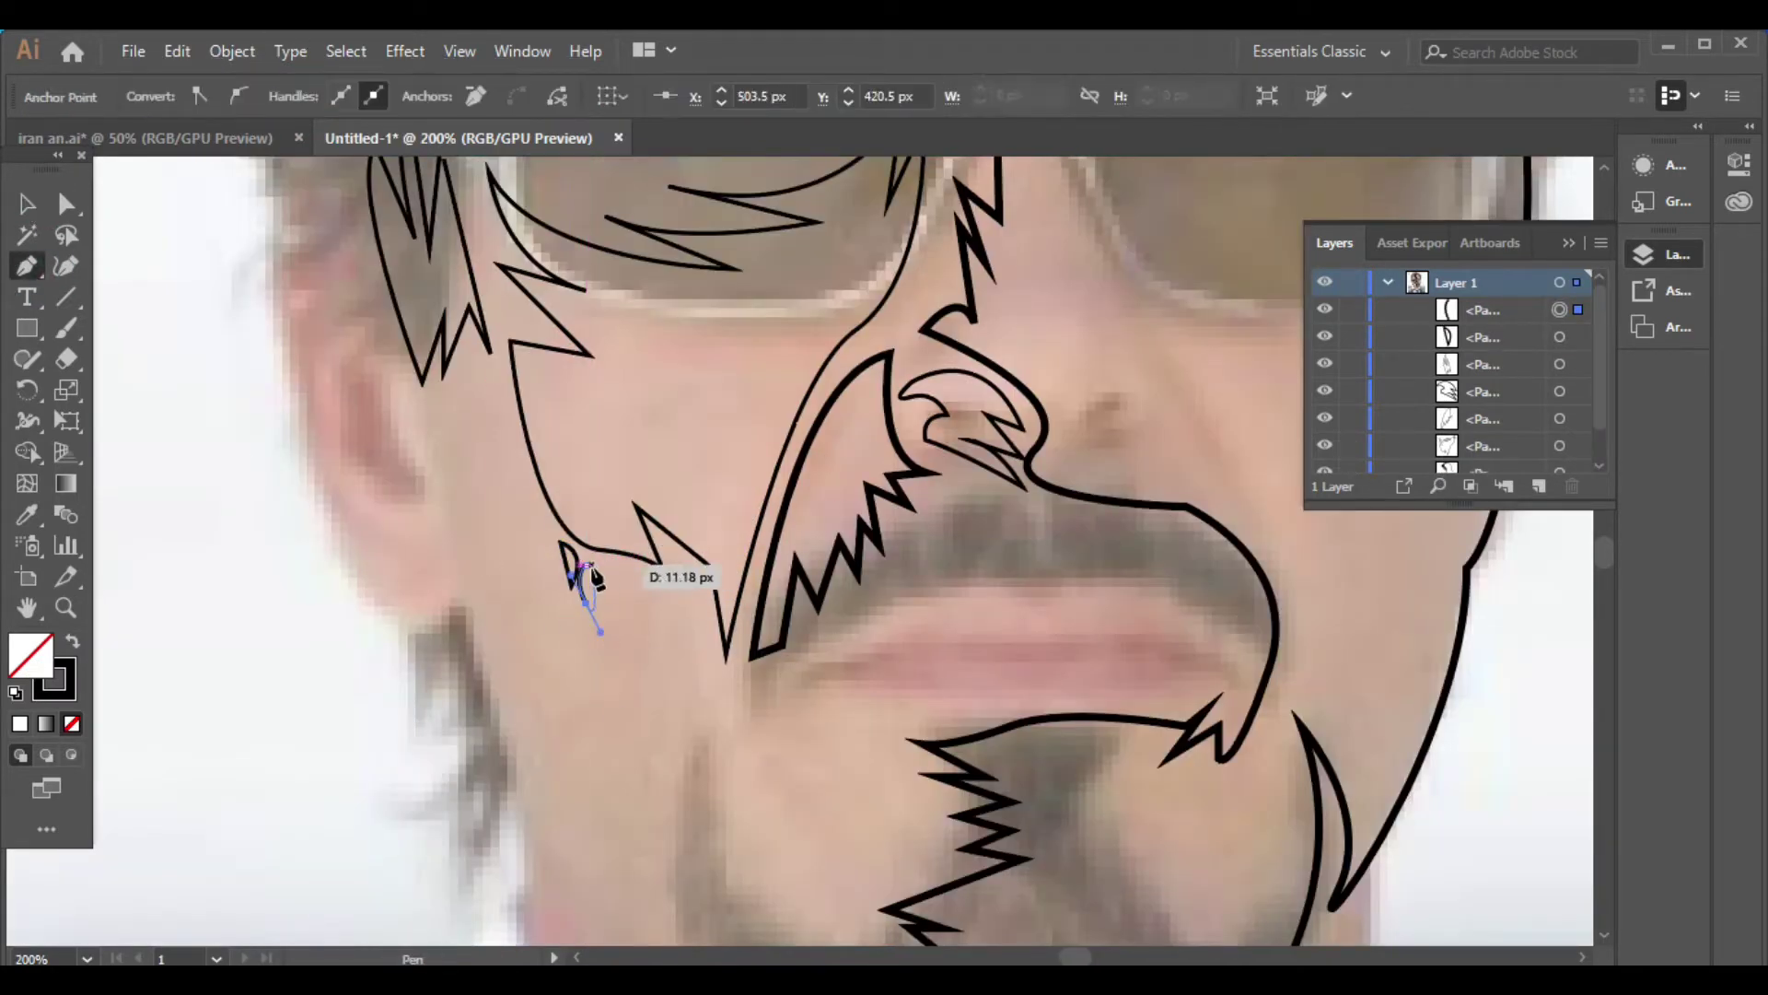
pyautogui.moveTo(612, 650)
pyautogui.mouseDown()
pyautogui.moveTo(622, 624)
pyautogui.moveTo(607, 704)
pyautogui.moveTo(667, 711)
pyautogui.mouseUp()
pyautogui.click(611, 573)
pyautogui.click(622, 526)
pyautogui.click(643, 586)
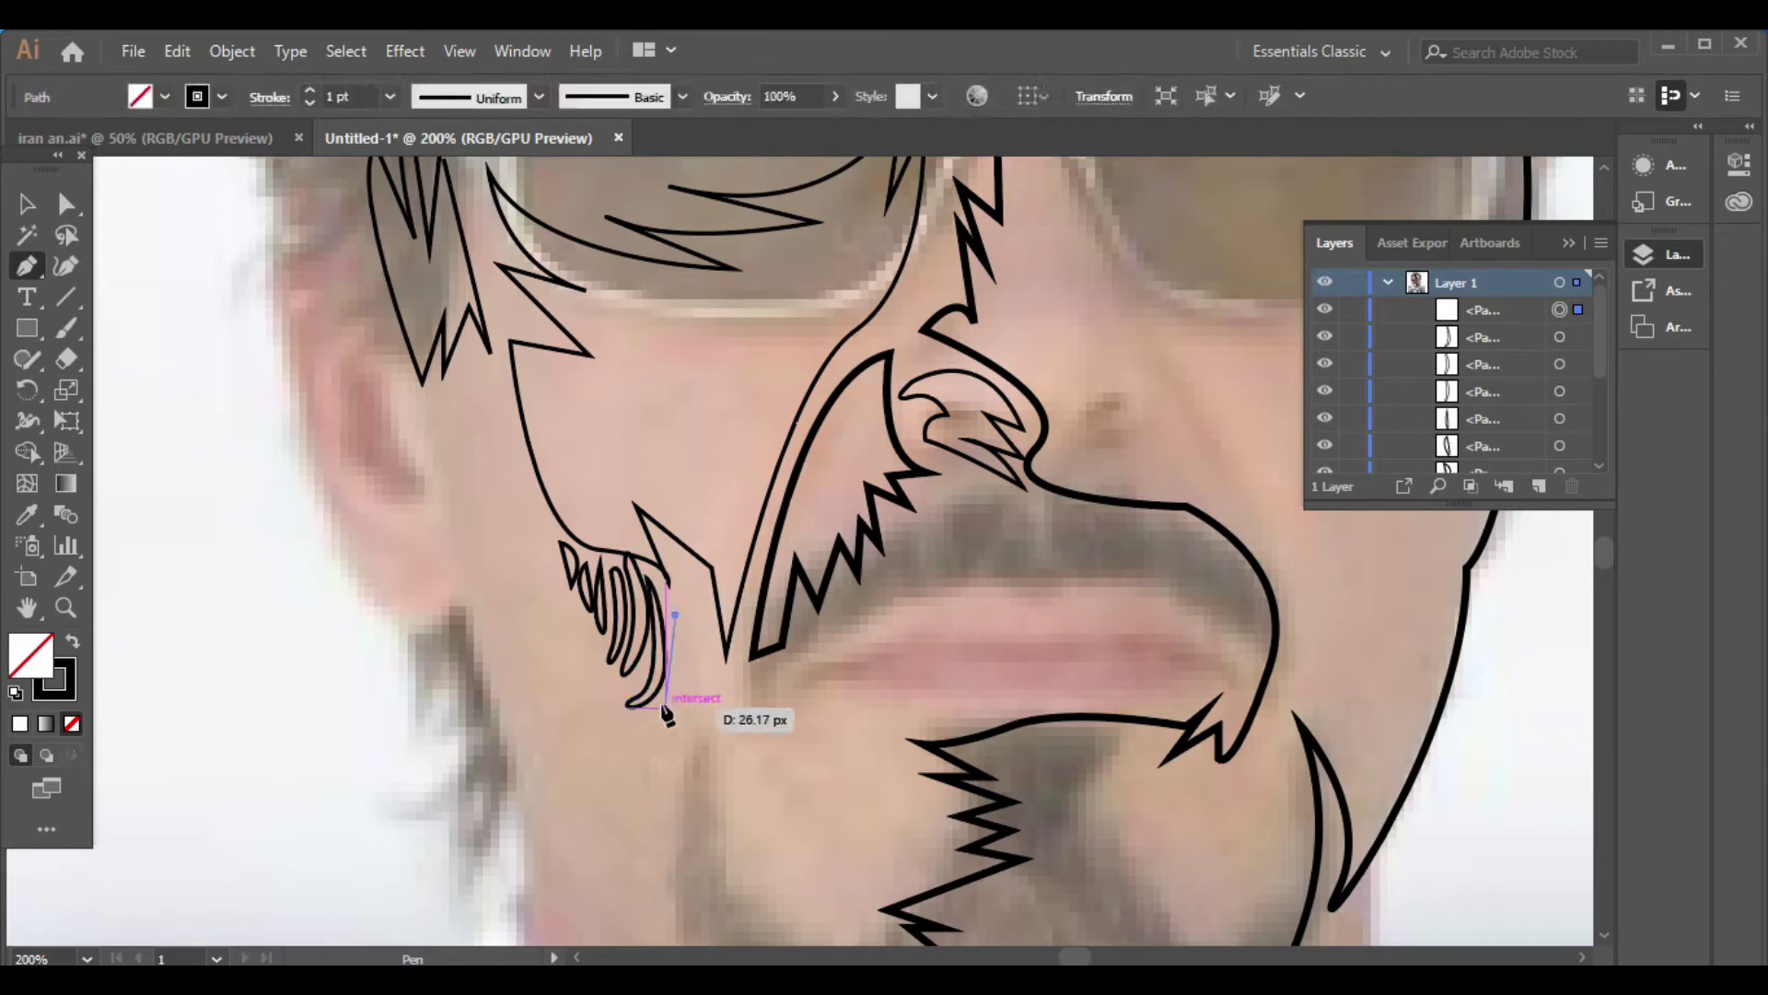
# Add a spiky beard tuft on the left jaw with a curved inner strand, then deselect it
pyautogui.scroll(-5, 672, 809)
pyautogui.moveTo(709, 582); pyautogui.dragTo(714, 589)
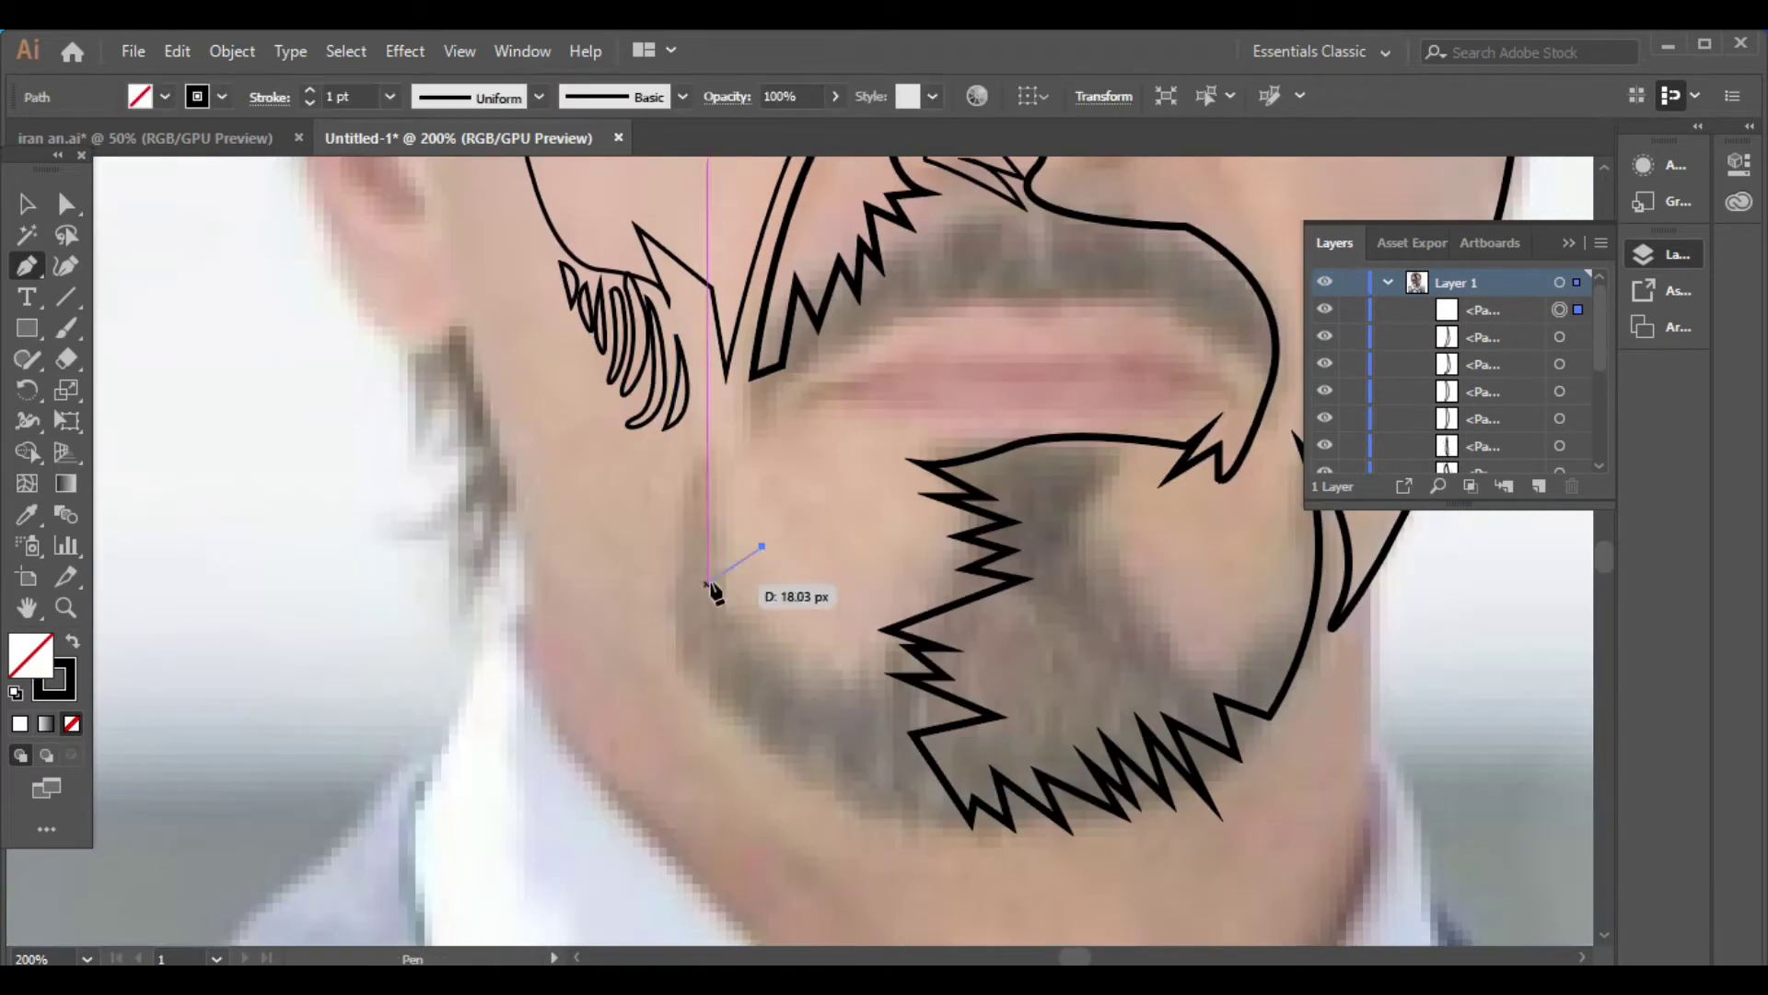
pyautogui.click(665, 645)
pyautogui.click(698, 677)
pyautogui.click(717, 707)
pyautogui.click(762, 732)
pyautogui.moveTo(842, 647)
pyautogui.mouseDown()
pyautogui.moveTo(833, 626)
pyautogui.moveTo(748, 638)
pyautogui.mouseUp()
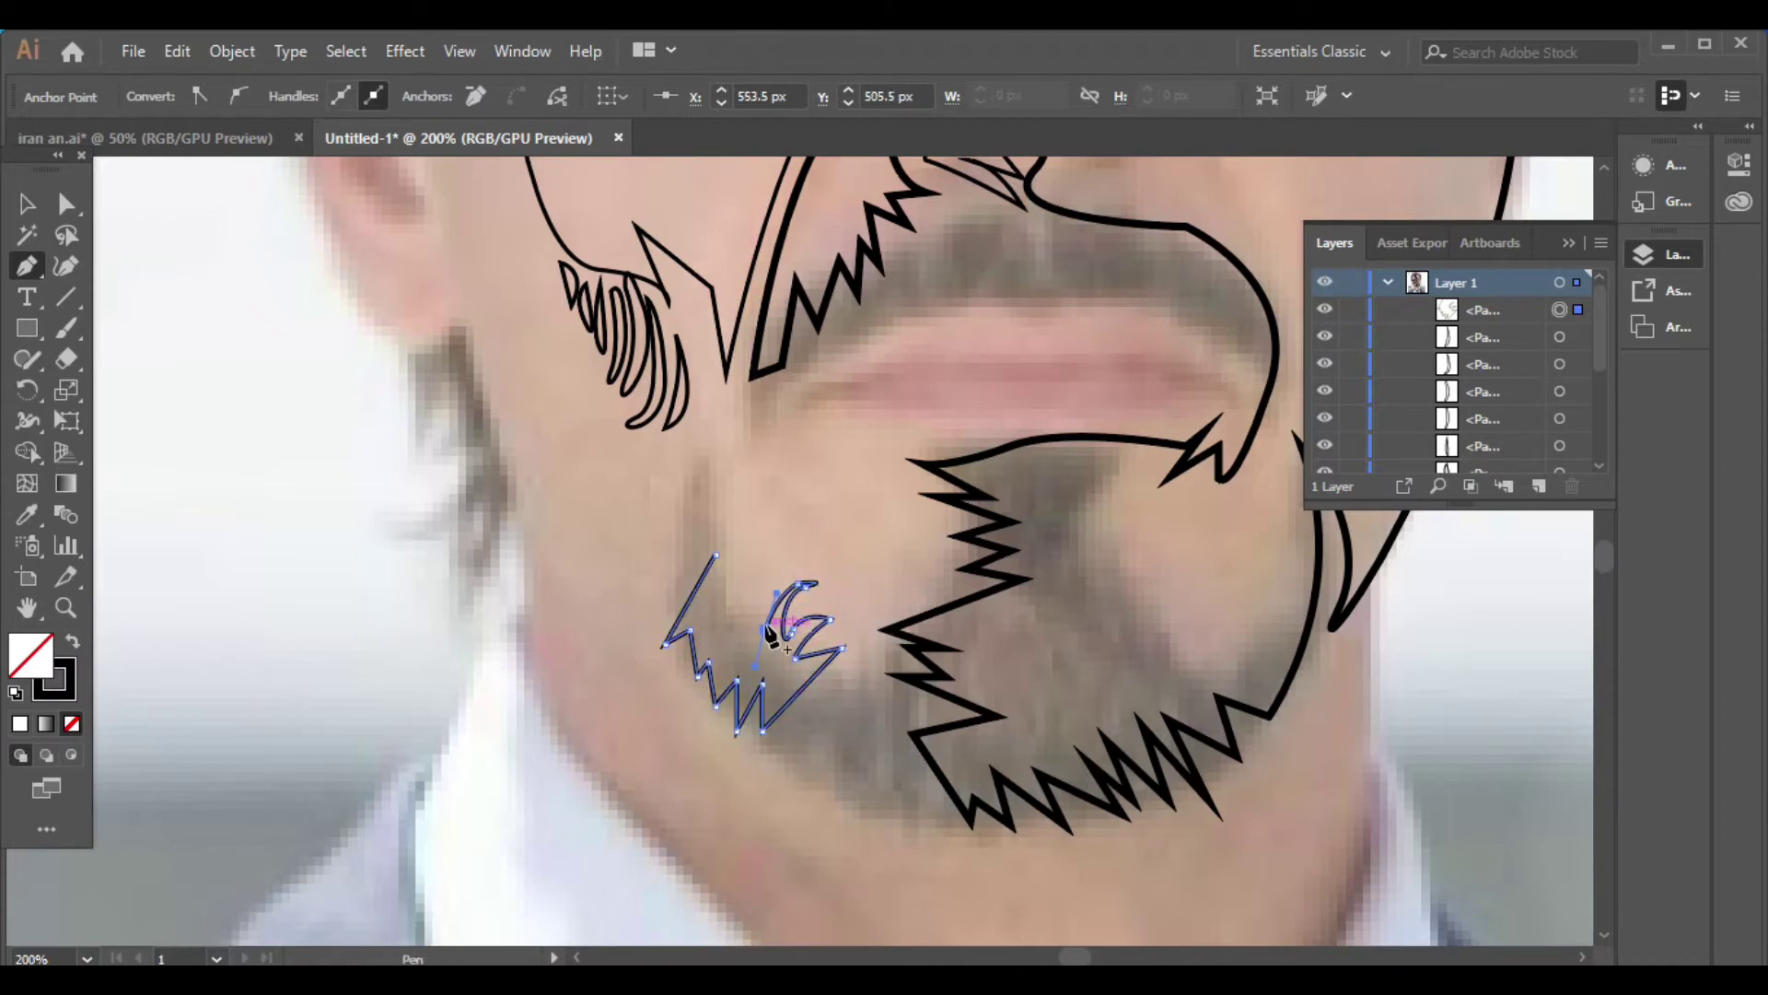
pyautogui.moveTo(781, 579); pyautogui.dragTo(747, 629)
pyautogui.press('v')
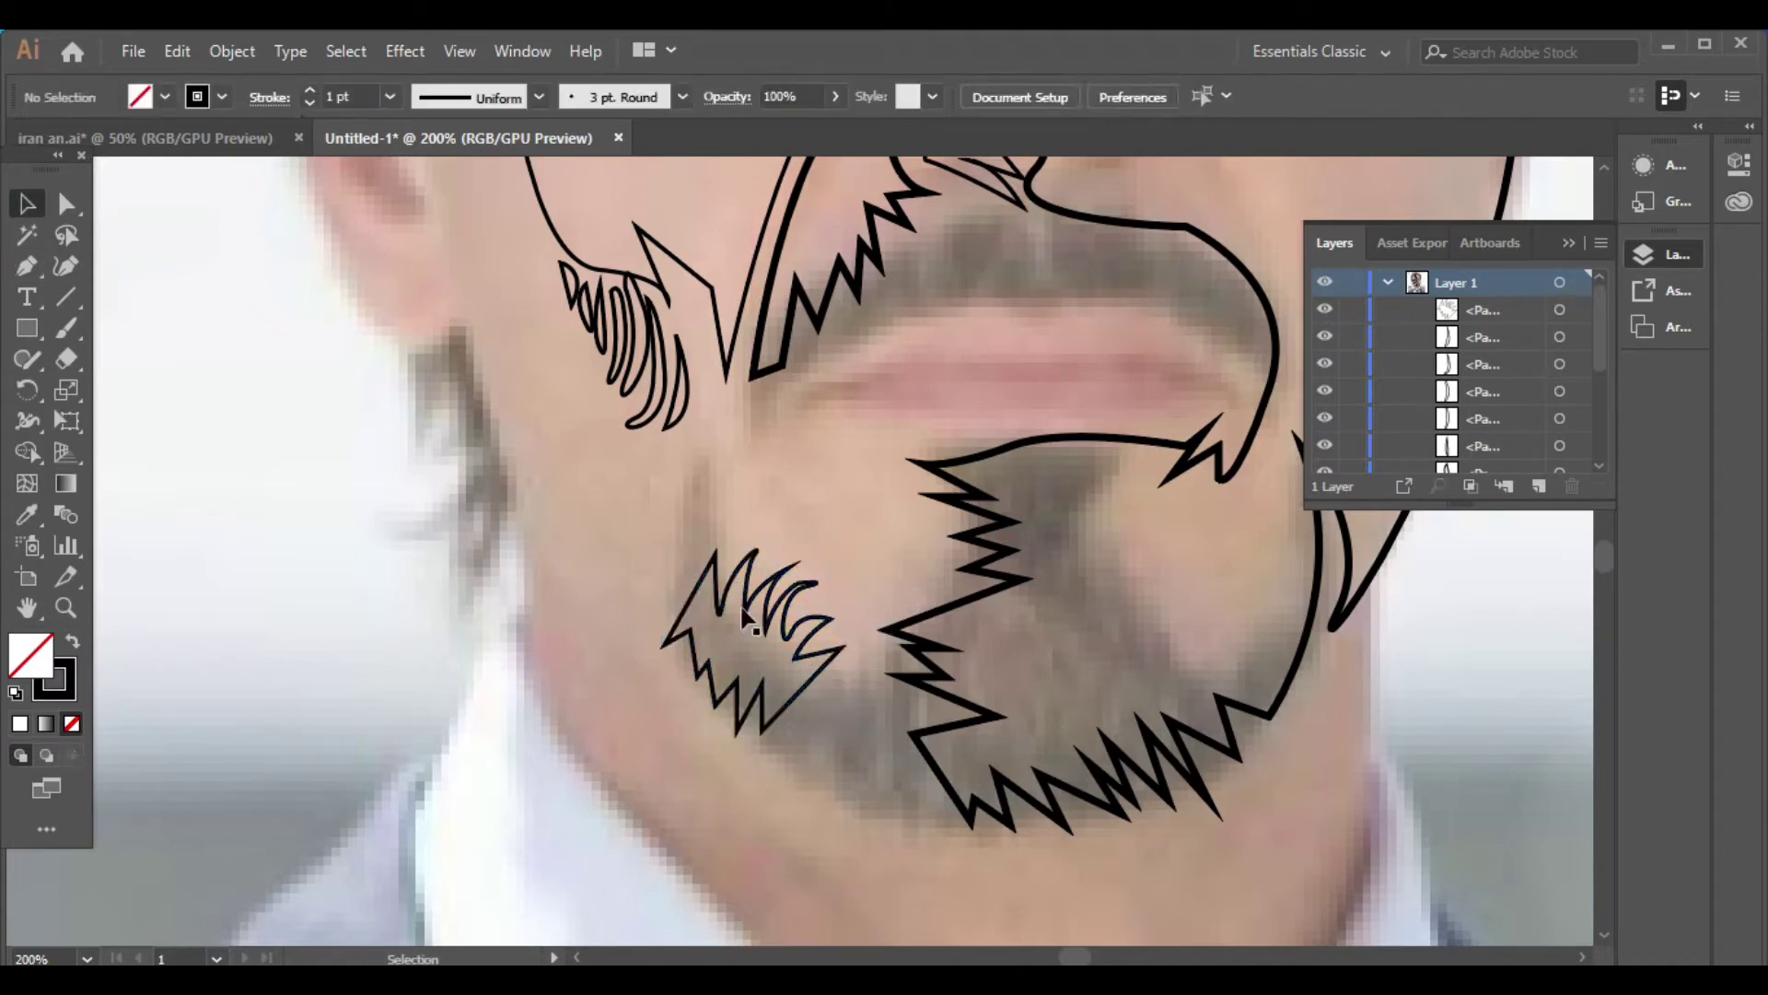
pyautogui.click(755, 599)
pyautogui.click(276, 102)
pyautogui.press('p')
# Begin a curve beside the ear running down toward the neck and adjust its shape
pyautogui.click(465, 336)
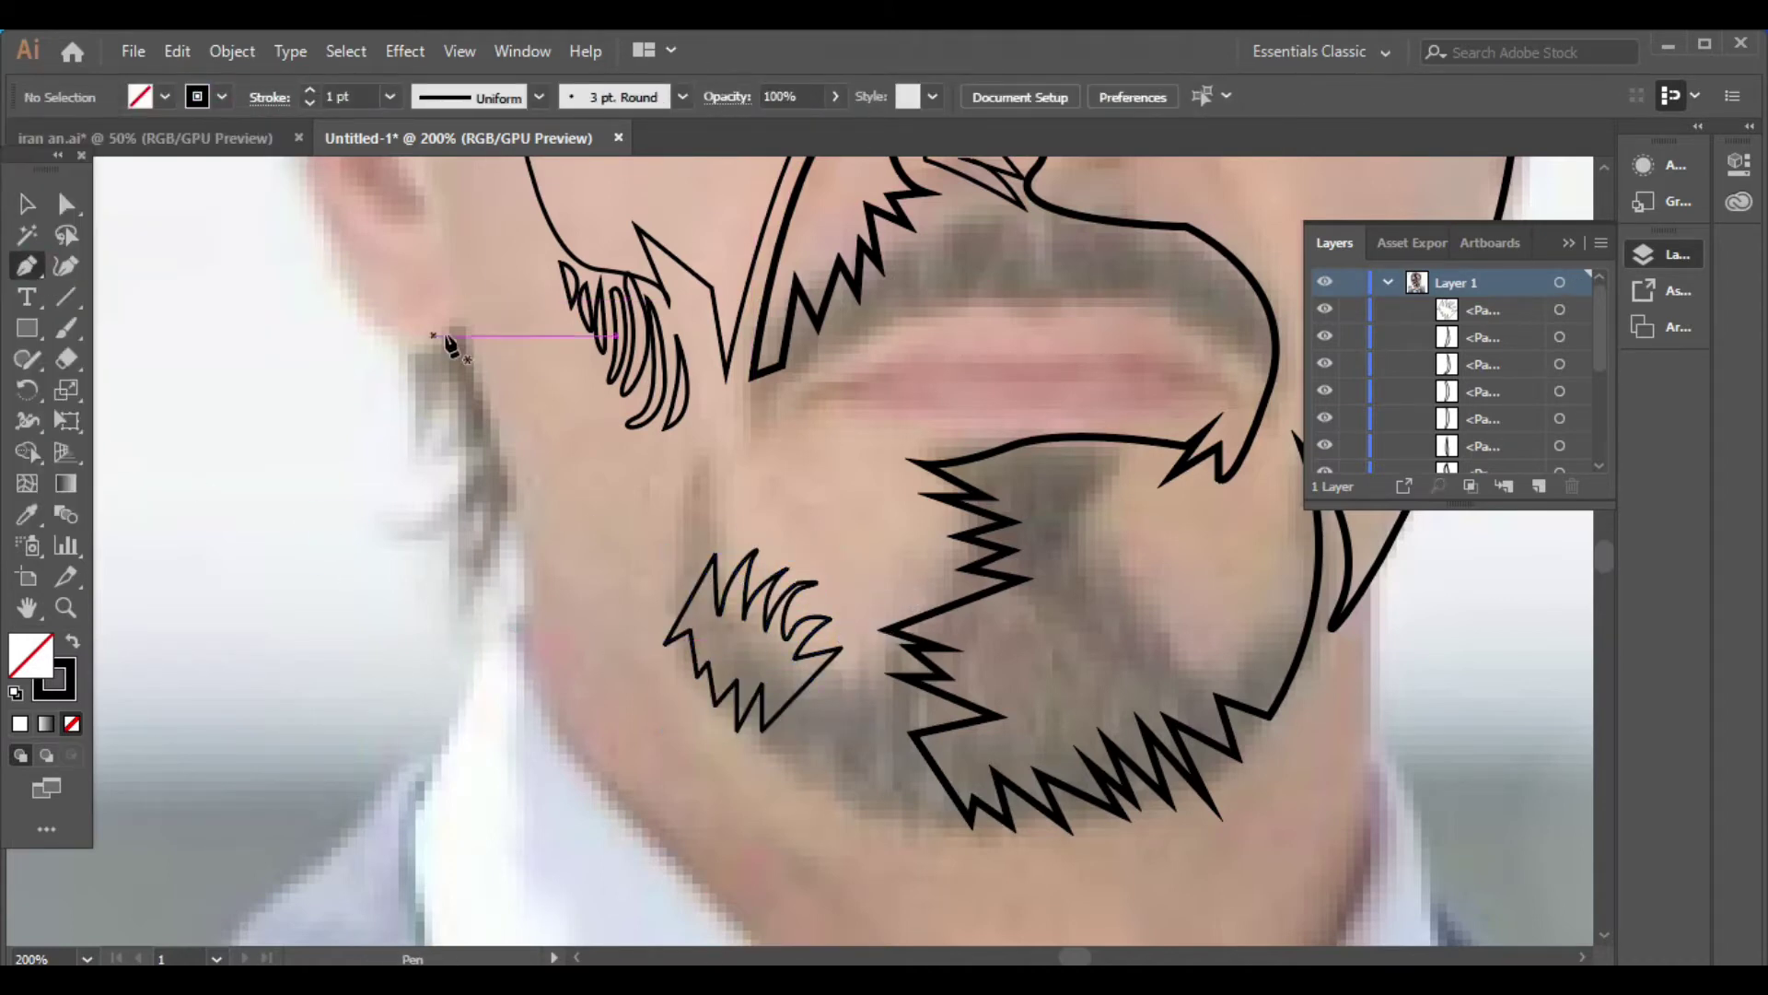
pyautogui.moveTo(530, 670)
pyautogui.mouseDown()
pyautogui.moveTo(592, 607)
pyautogui.moveTo(552, 538)
pyautogui.mouseUp()
pyautogui.moveTo(465, 336); pyautogui.dragTo(397, 523)
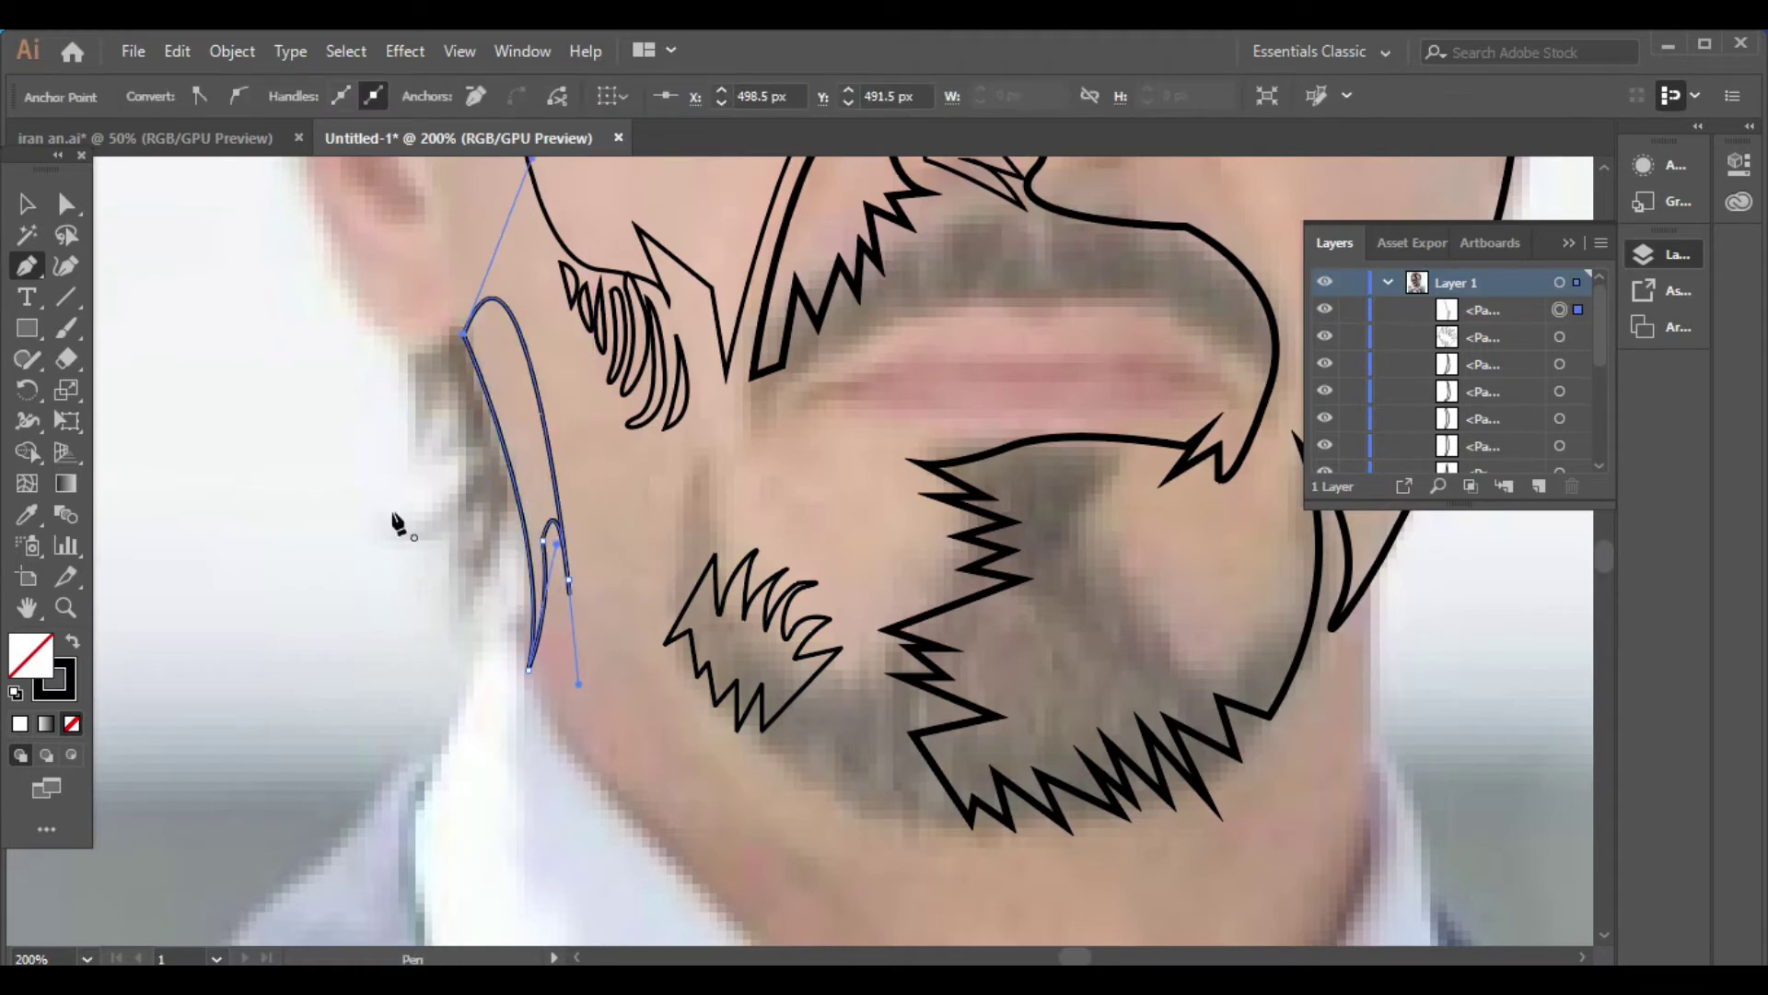
pyautogui.moveTo(579, 682); pyautogui.dragTo(530, 670)
pyautogui.moveTo(465, 336); pyautogui.dragTo(364, 414)
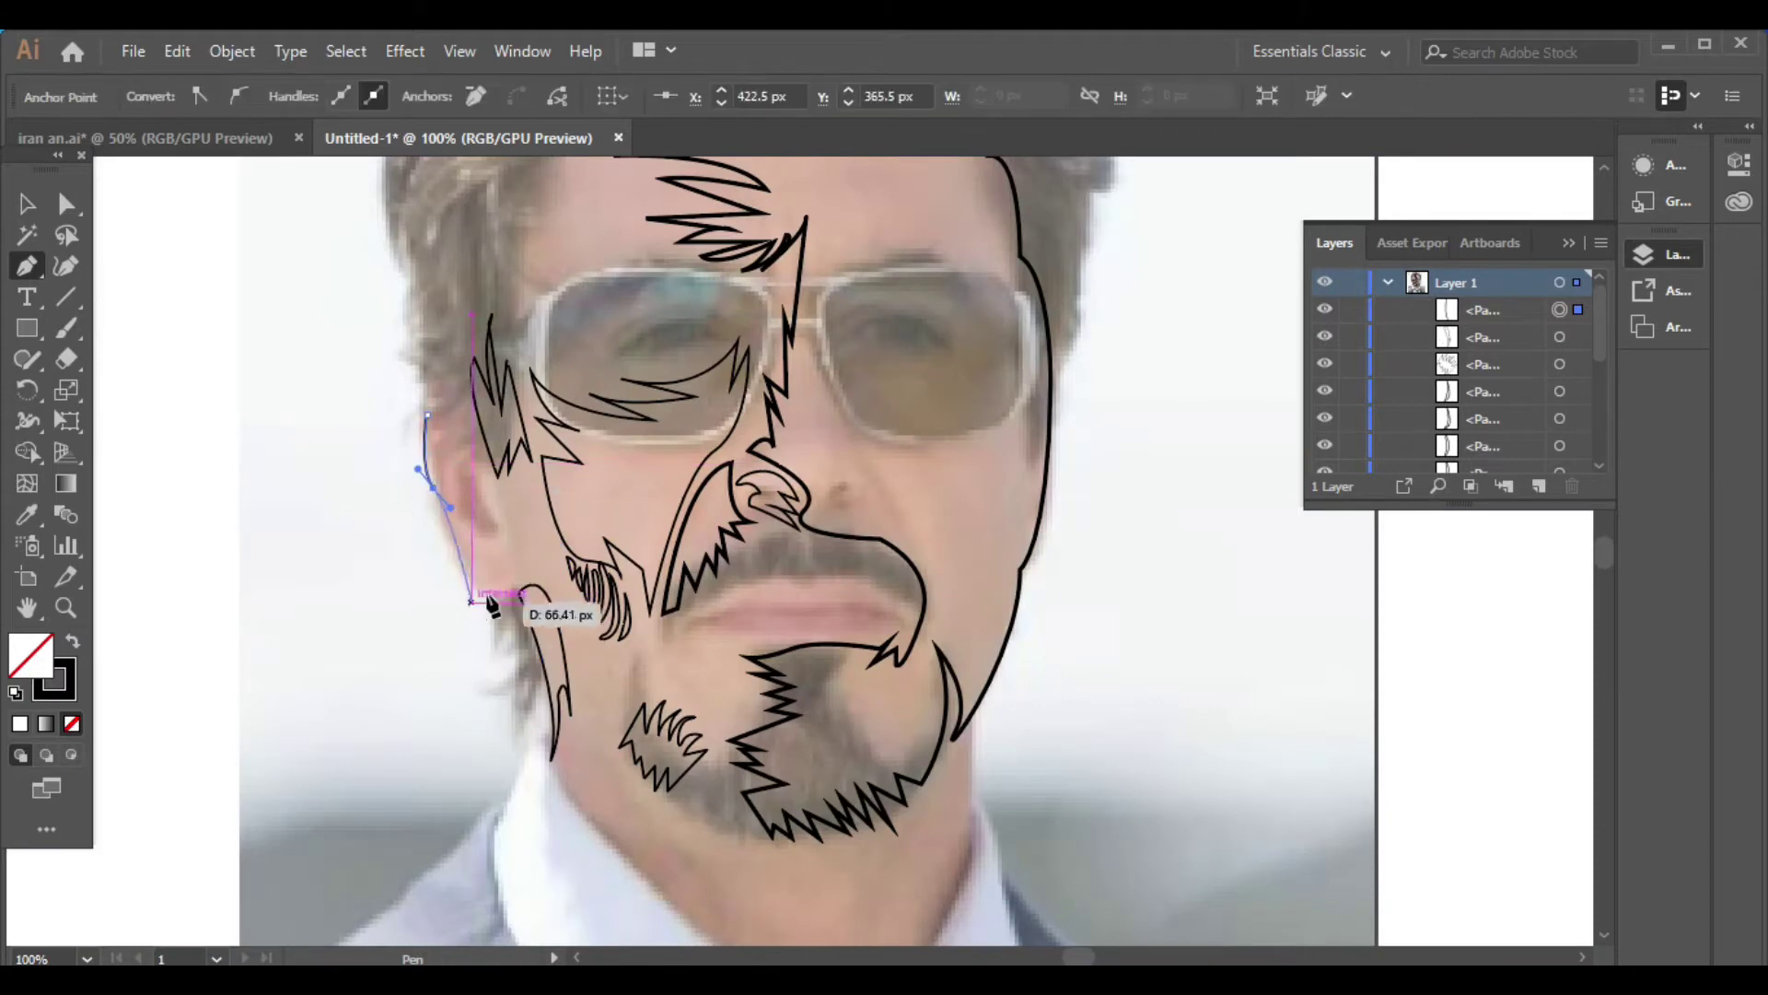
# Round off the ear outline and add a line inside the ear
pyautogui.click(466, 556)
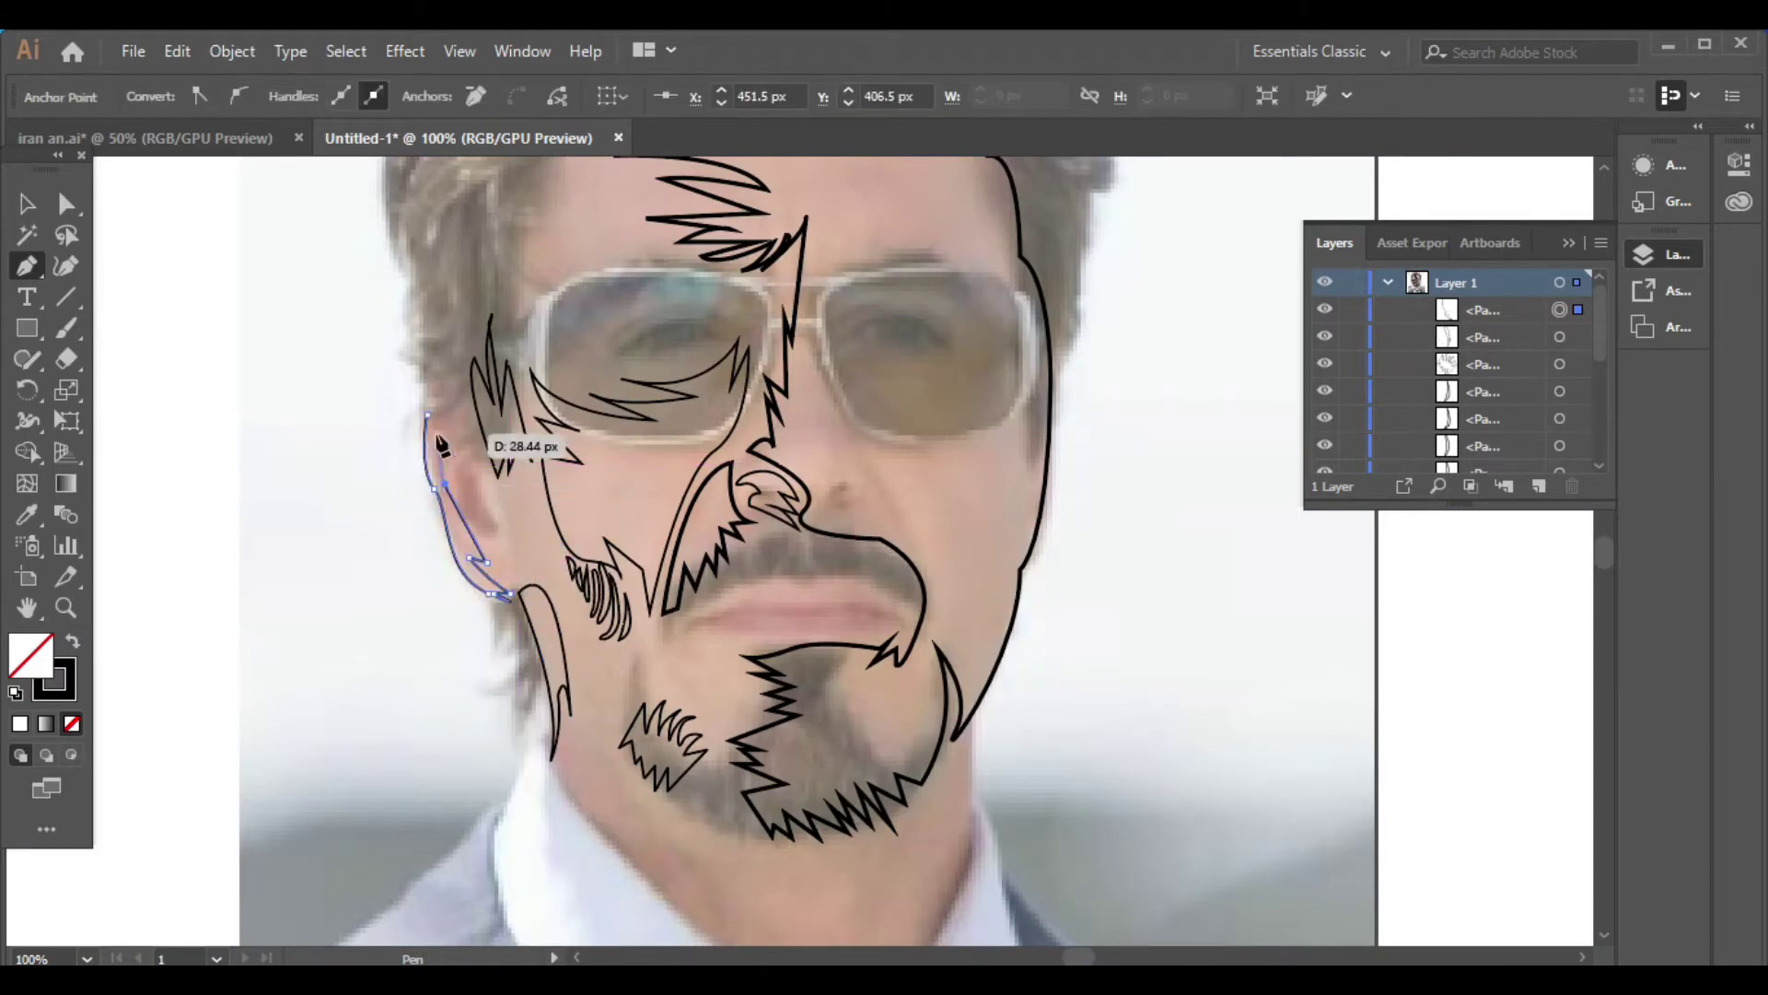
pyautogui.moveTo(433, 380); pyautogui.dragTo(456, 402)
pyautogui.click(468, 455)
pyautogui.click(486, 513)
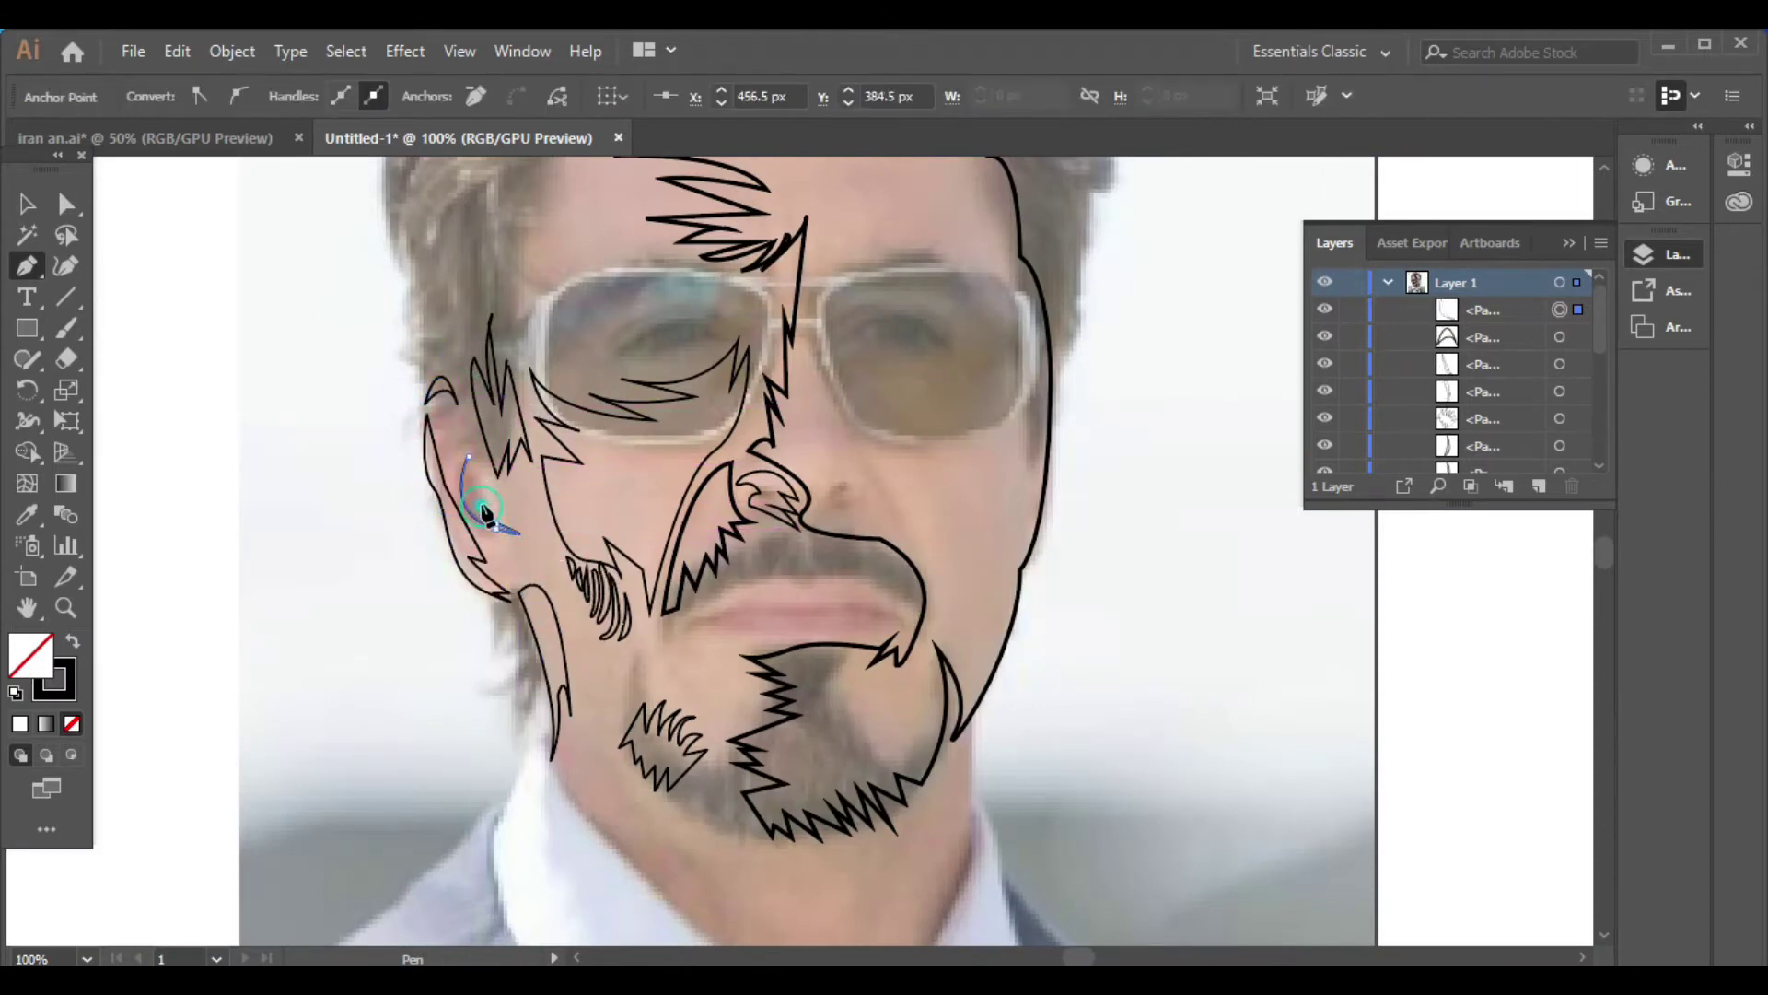
# Draw the eye outline on the right lens and a line from the jaw up the cheek to the lens
pyautogui.click(773, 513)
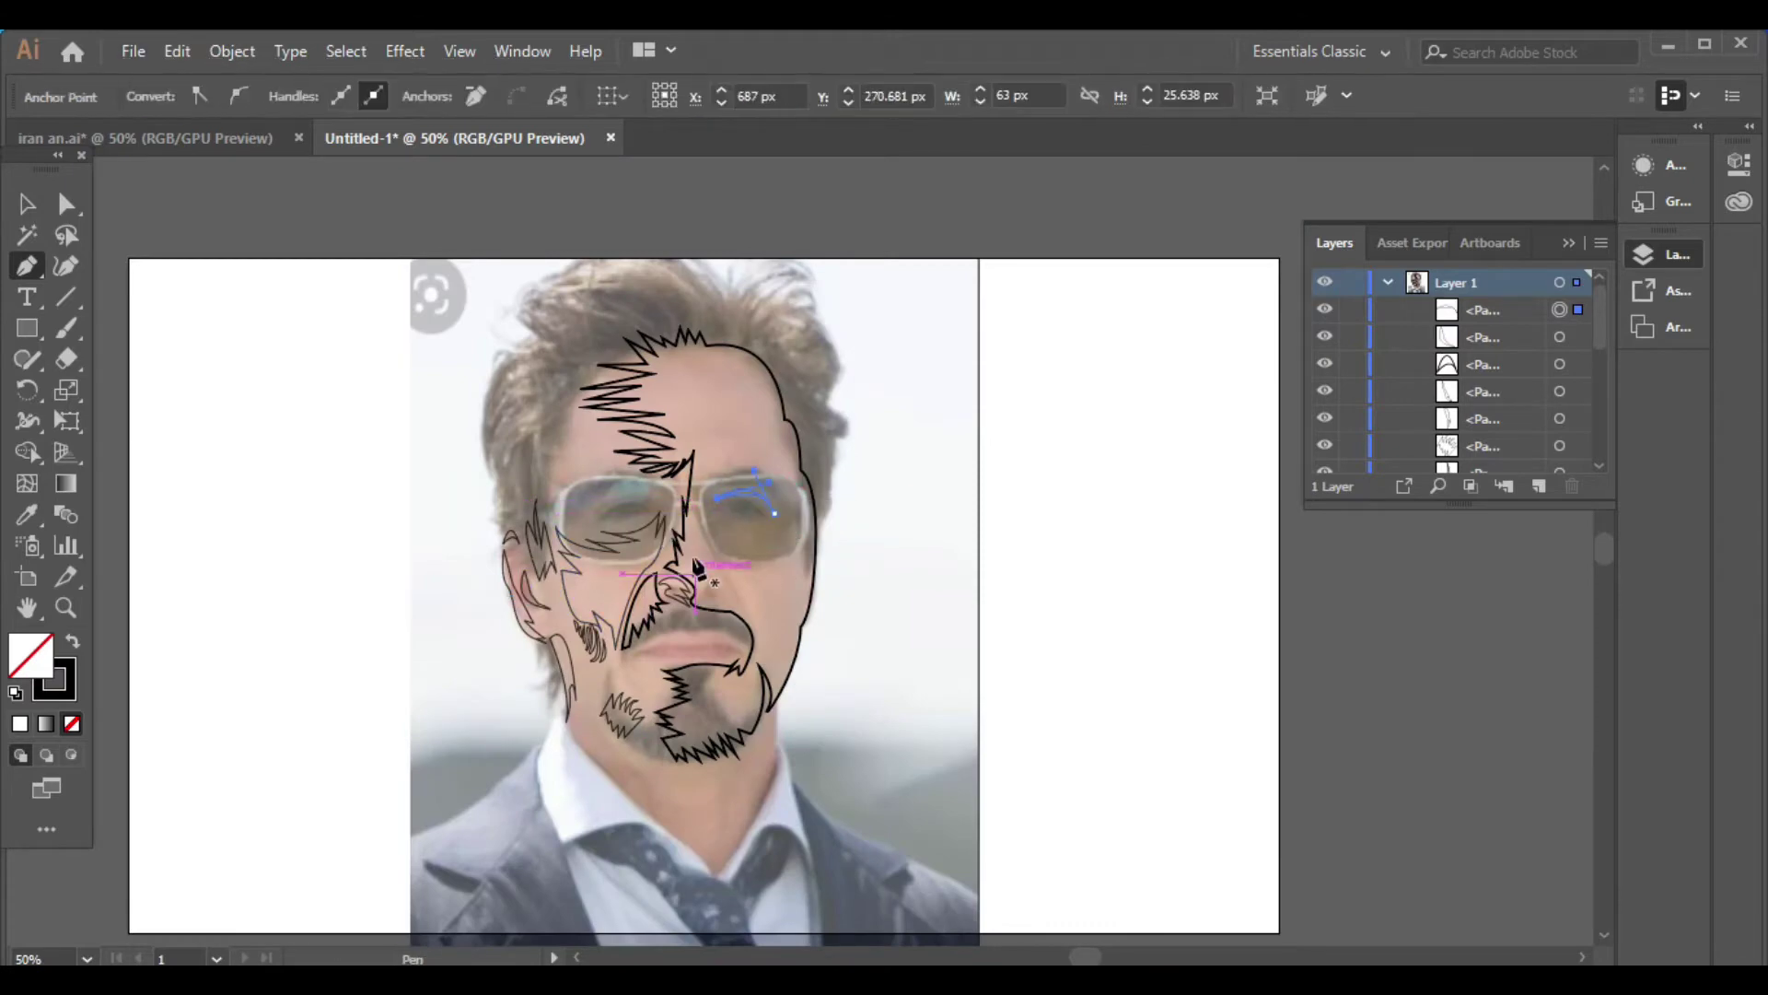
pyautogui.click(773, 536)
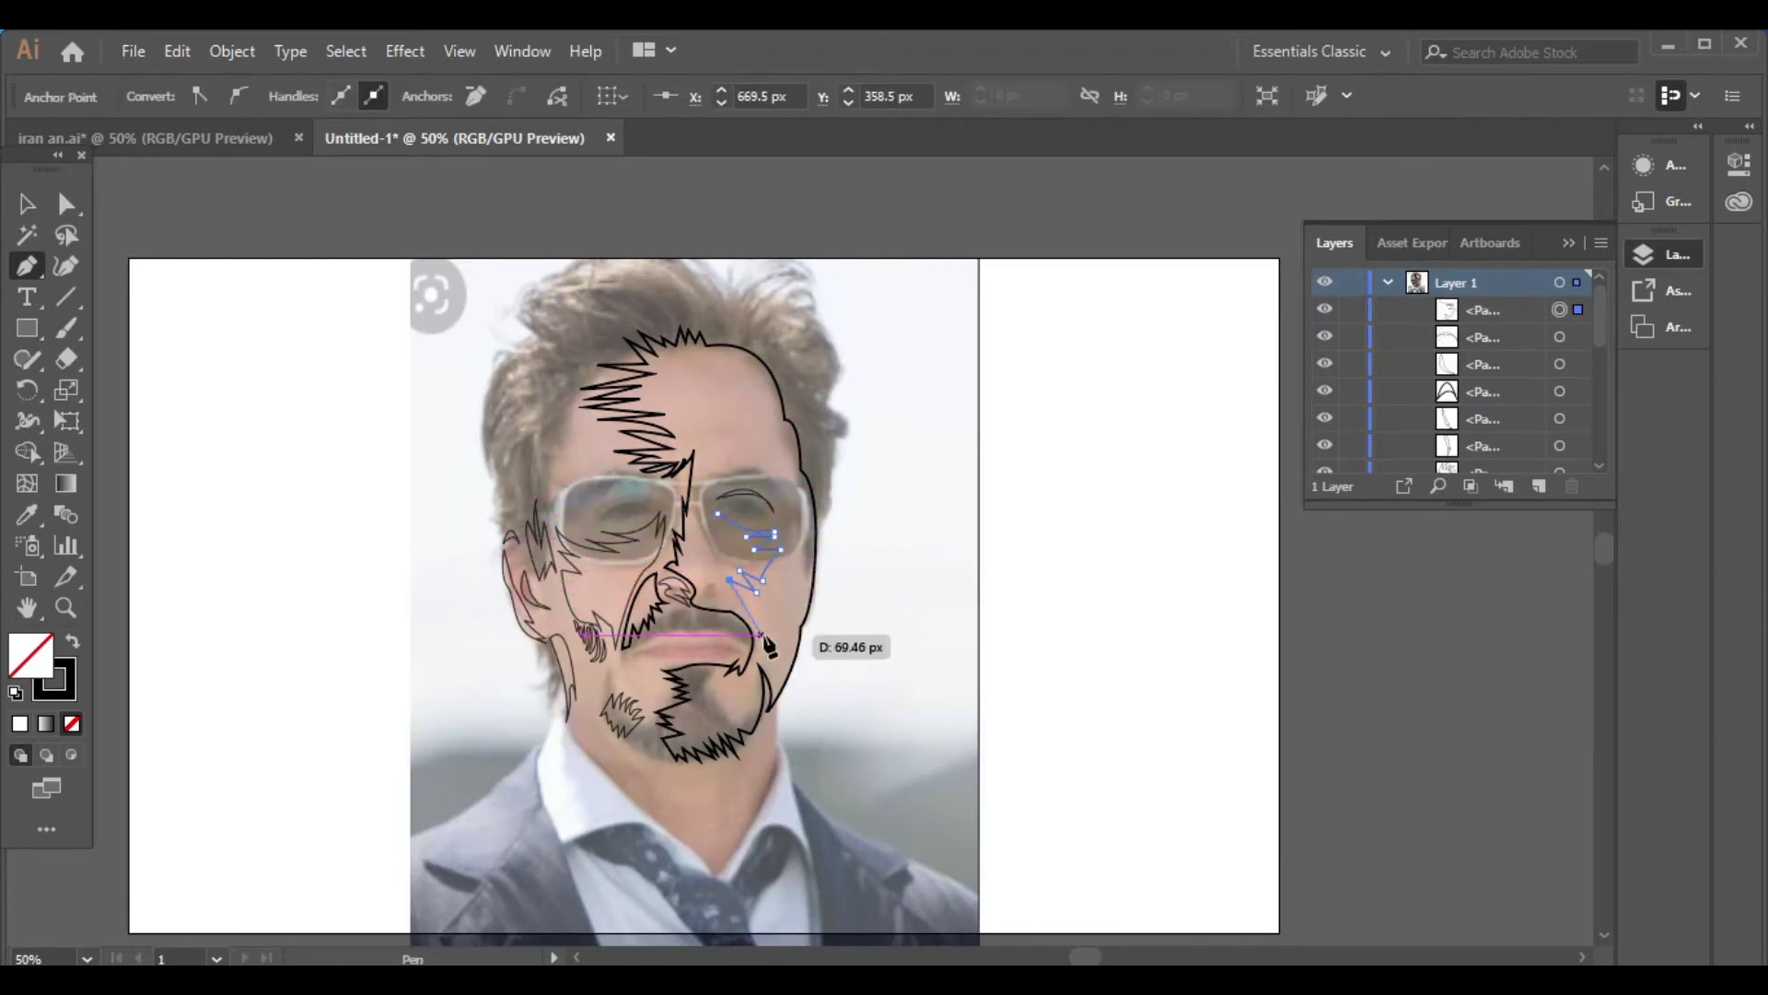
pyautogui.keyDown('alt'); pyautogui.scroll(2, 764, 636); pyautogui.keyUp('alt')
pyautogui.click(772, 686)
pyautogui.click(822, 571)
pyautogui.click(837, 330)
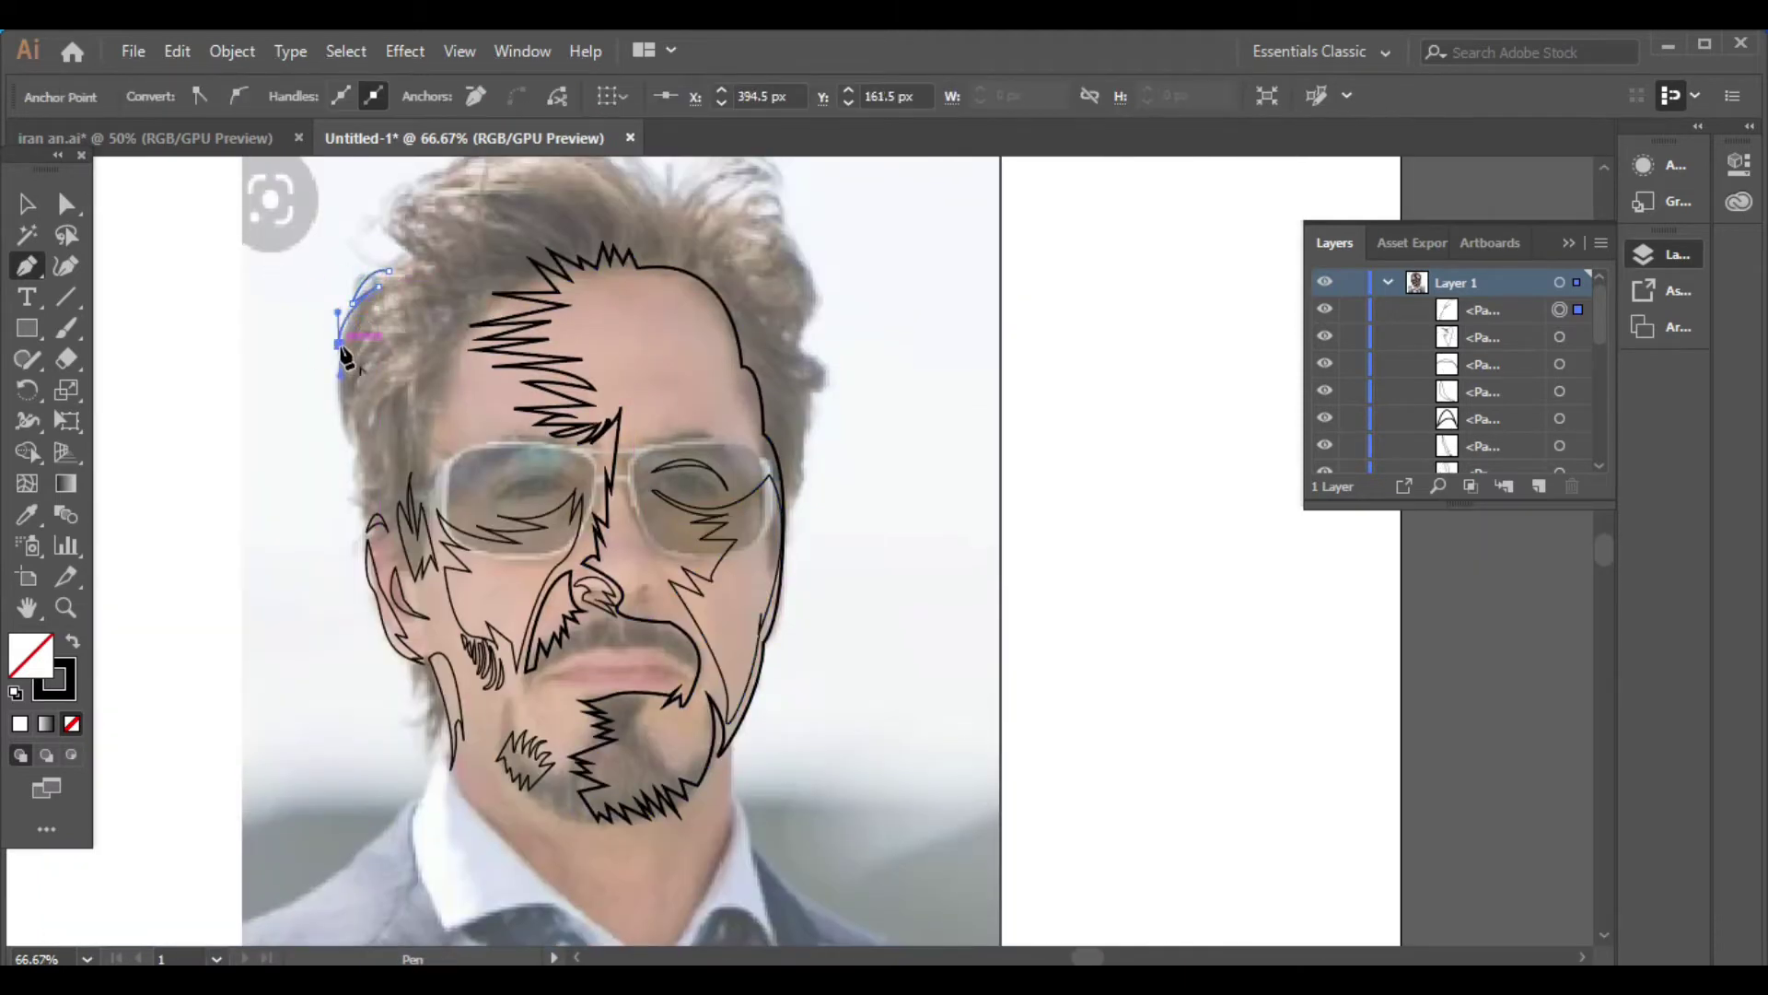
# Add hair strands along the left side of the head and a curled strand at the crown
pyautogui.moveTo(350, 434)
pyautogui.mouseDown()
pyautogui.moveTo(355, 451)
pyautogui.moveTo(356, 395)
pyautogui.mouseUp()
pyautogui.scroll(1, 388, 223)
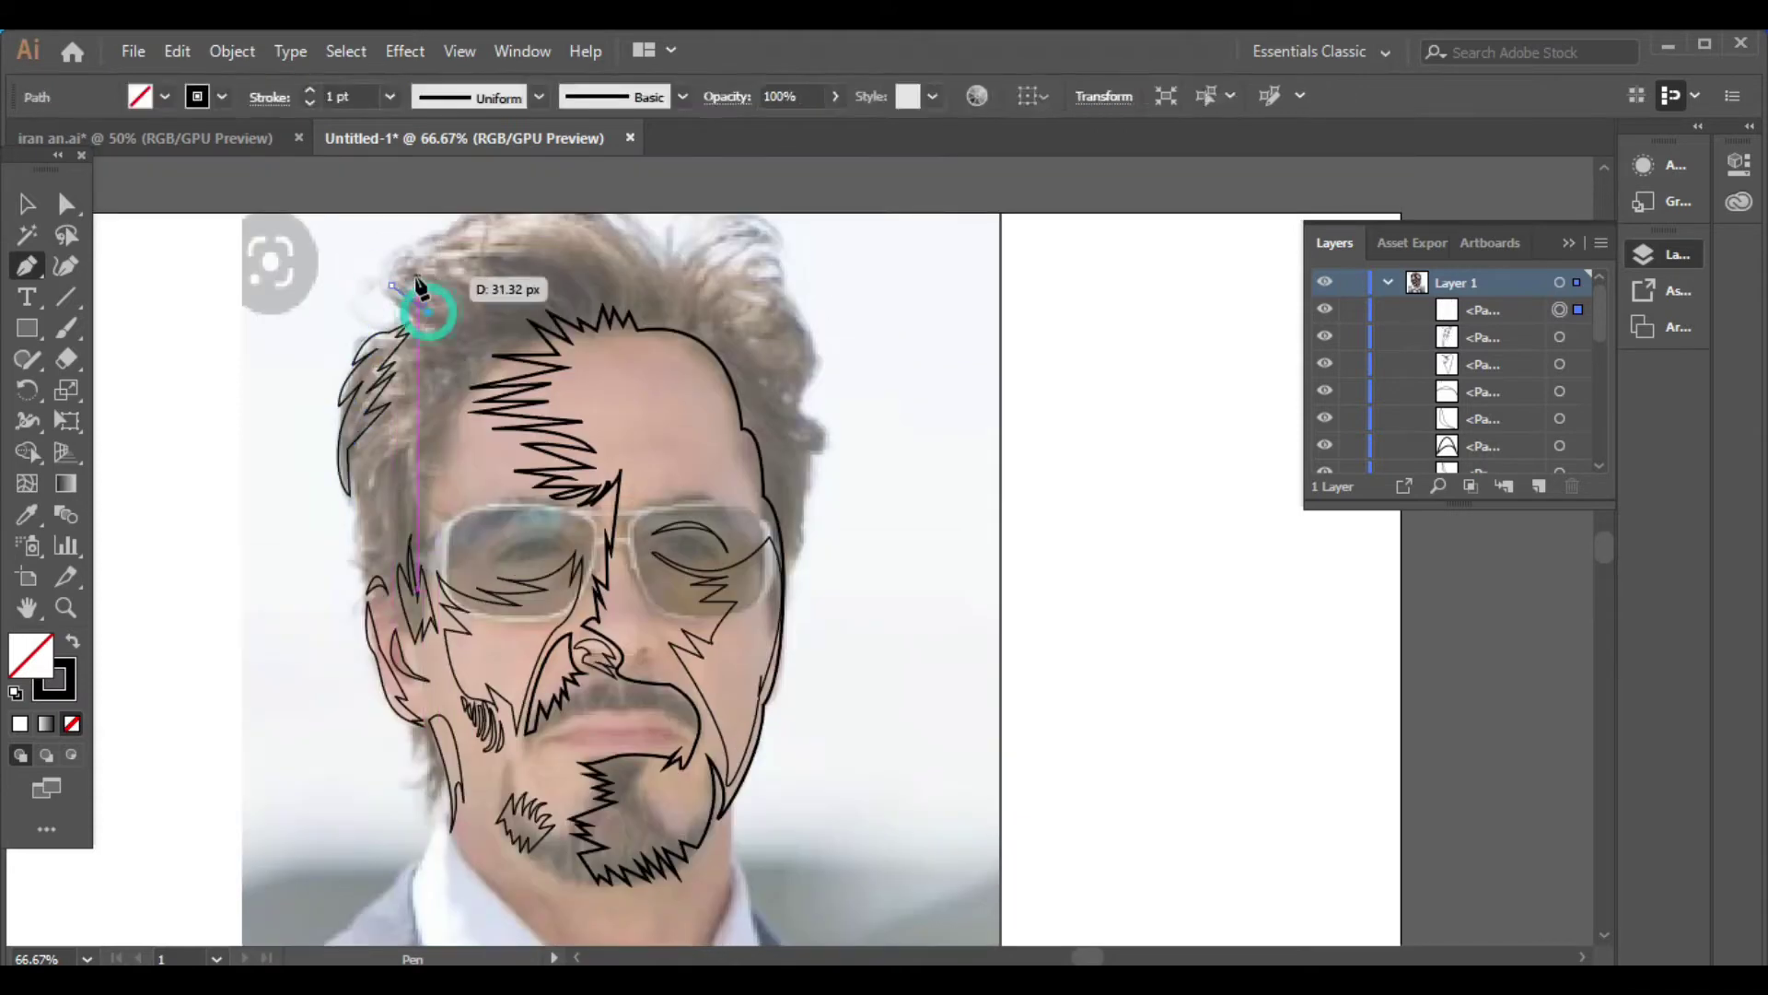
pyautogui.moveTo(410, 250); pyautogui.dragTo(415, 284)
pyautogui.scroll(2, 411, 368)
pyautogui.scroll(1, 568, 368)
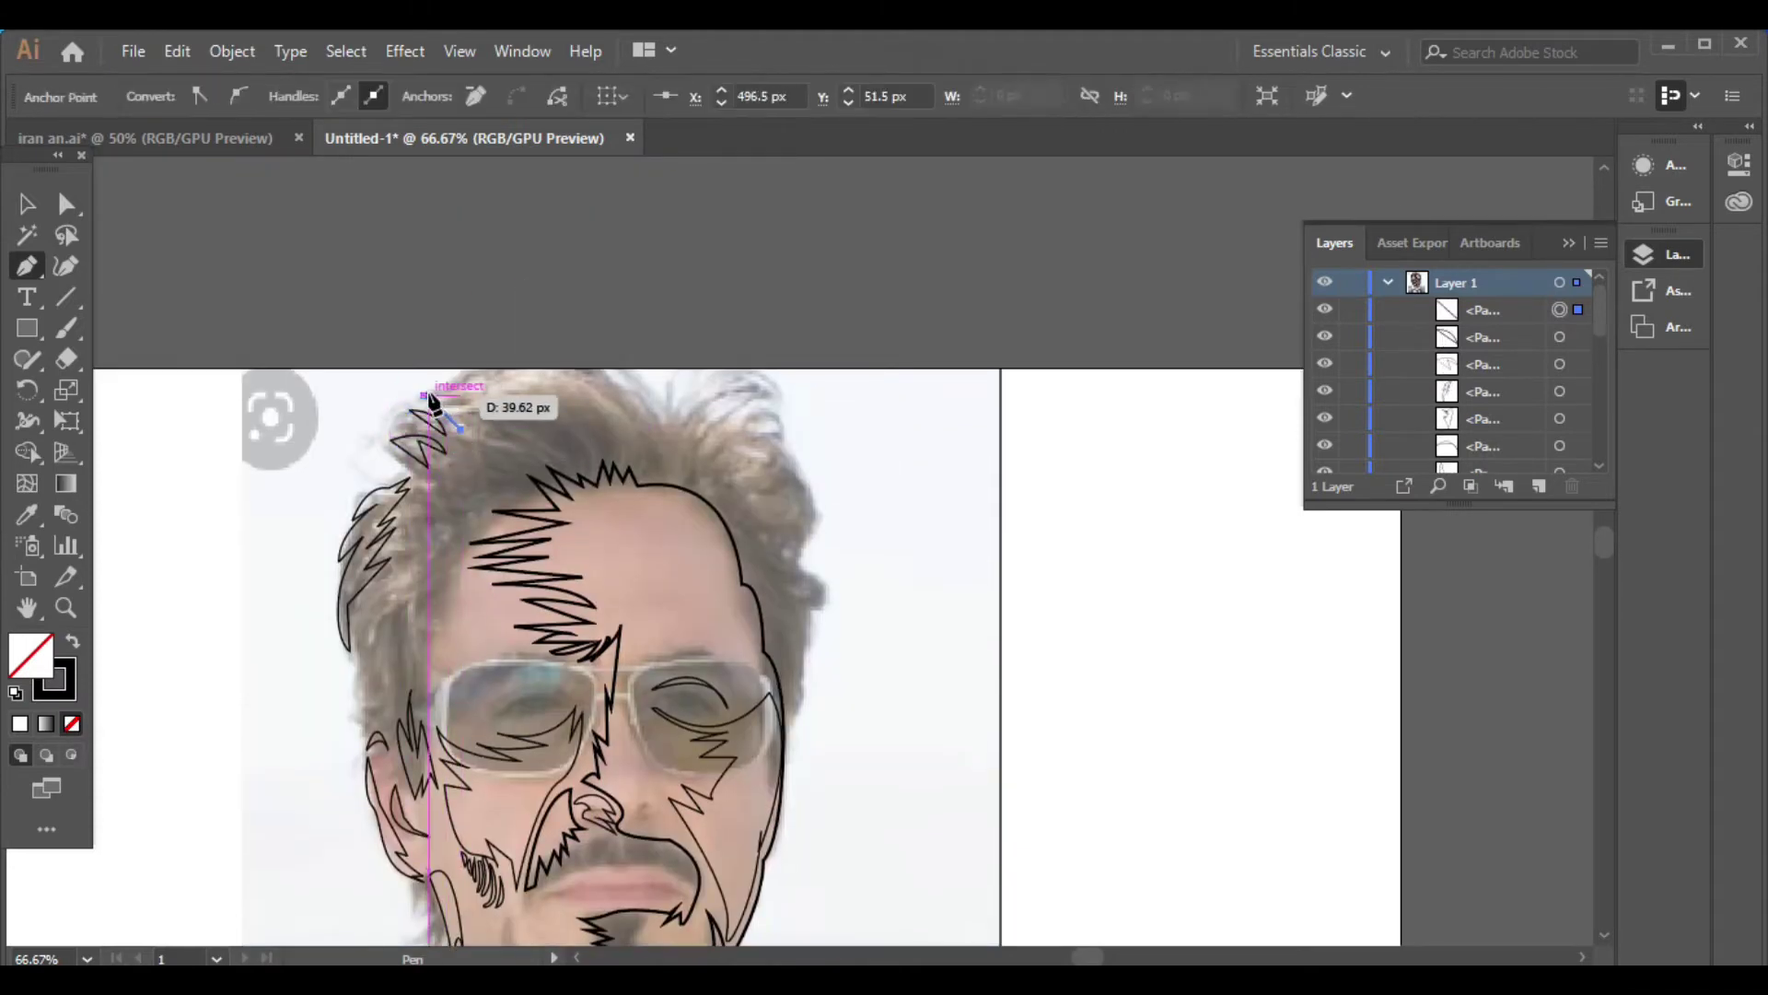
pyautogui.scroll(-4, 423, 394)
pyautogui.click(665, 276)
pyautogui.moveTo(768, 195)
pyautogui.mouseDown()
pyautogui.moveTo(705, 217)
pyautogui.moveTo(789, 249)
pyautogui.moveTo(757, 287)
pyautogui.mouseUp()
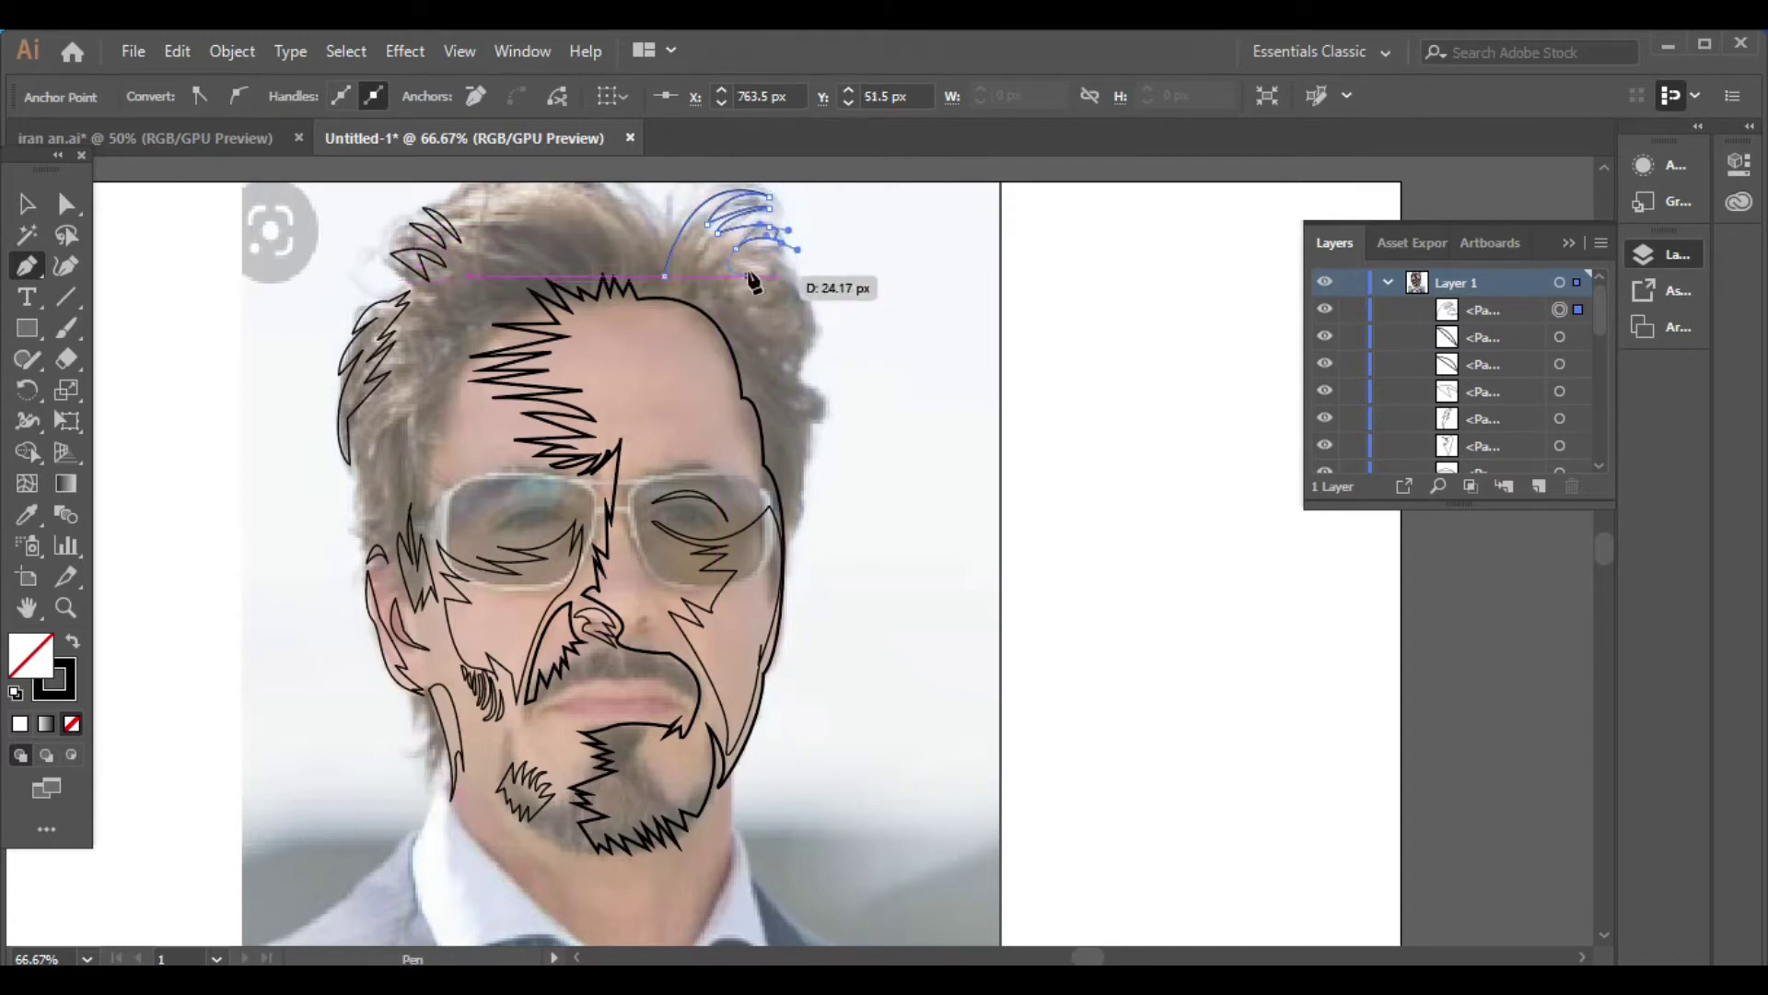
# Zigzag a closed spiky hair shape along the right edge of the head
pyautogui.keyDown('alt'); pyautogui.scroll(1, 783, 300); pyautogui.keyUp('alt')
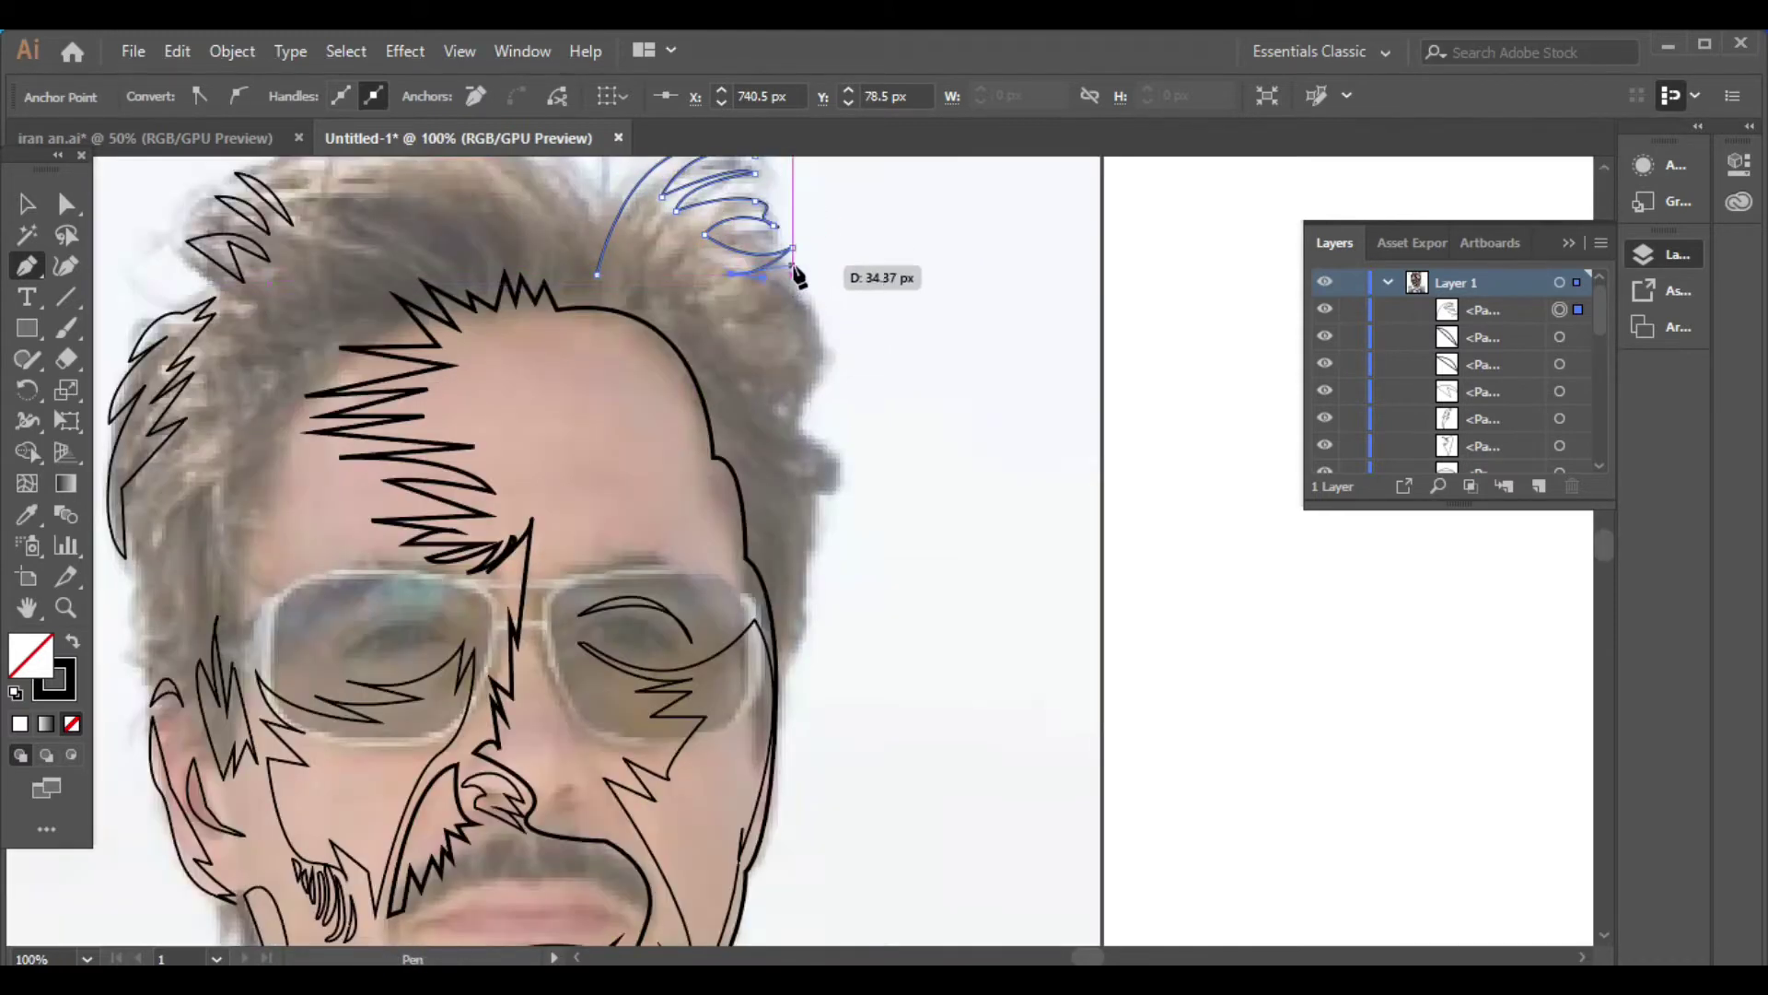
pyautogui.click(806, 275)
pyautogui.click(779, 310)
pyautogui.click(836, 332)
pyautogui.click(830, 354)
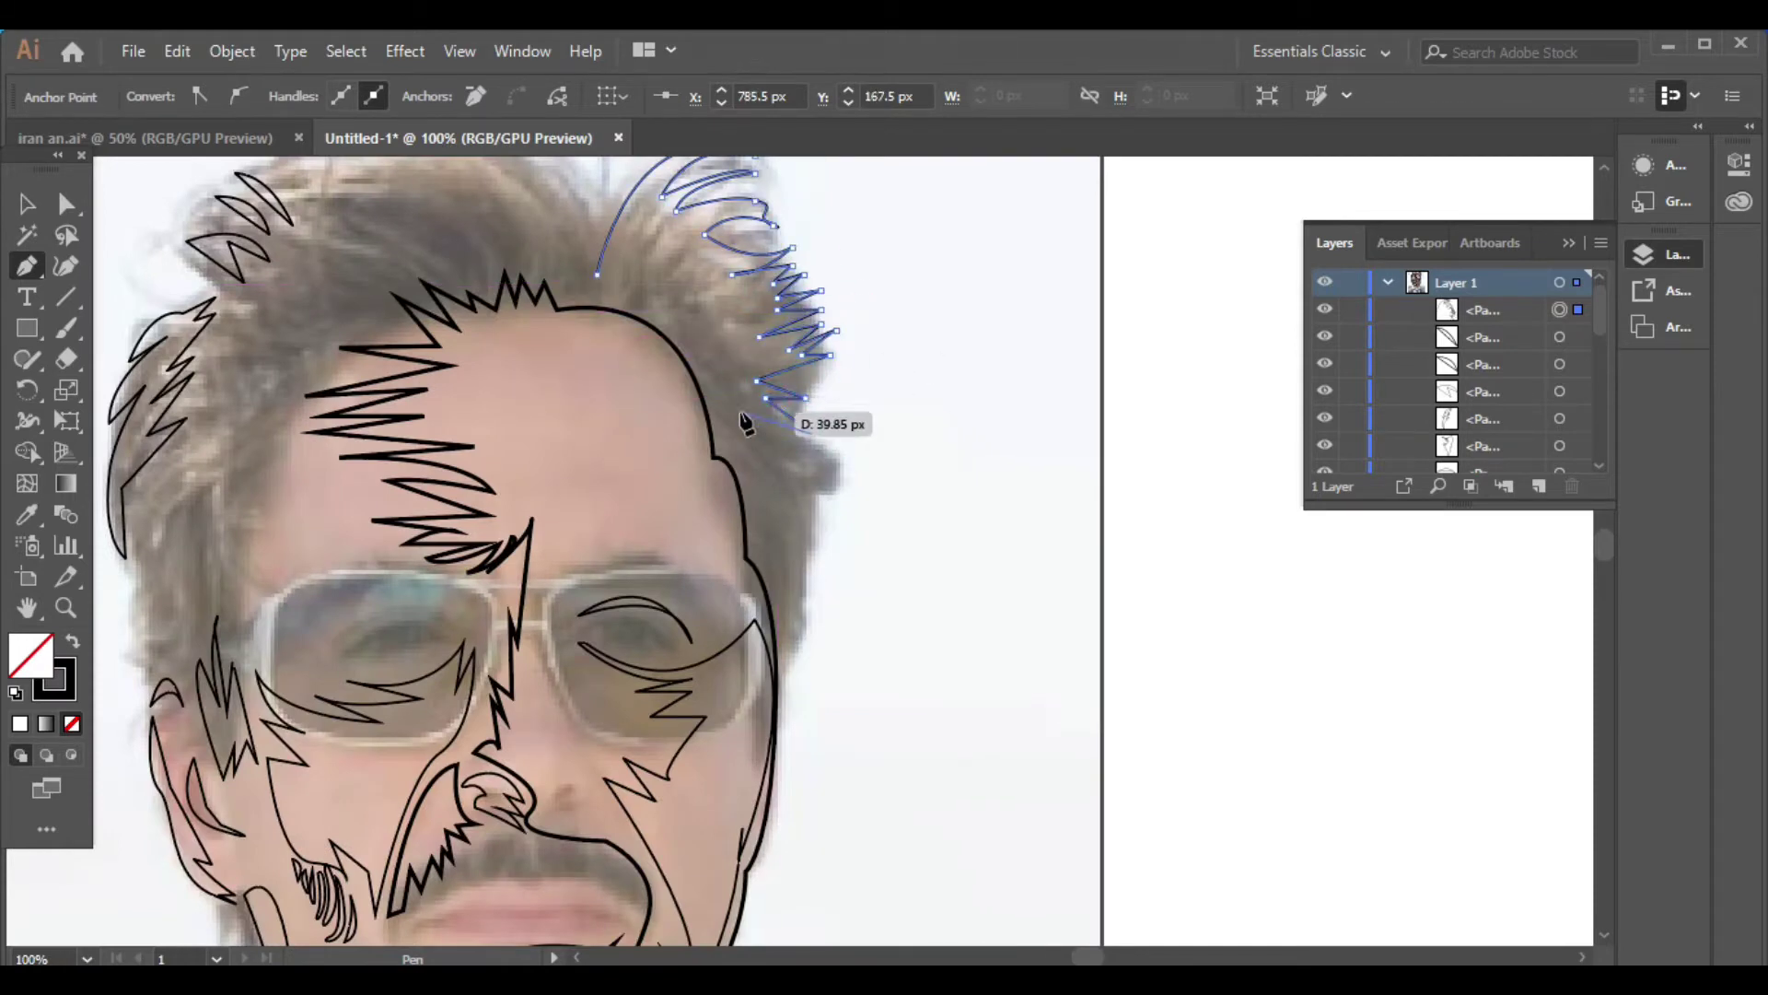
pyautogui.click(811, 434)
pyautogui.click(717, 410)
pyautogui.click(756, 381)
pyautogui.click(675, 335)
pyautogui.click(634, 302)
pyautogui.click(620, 252)
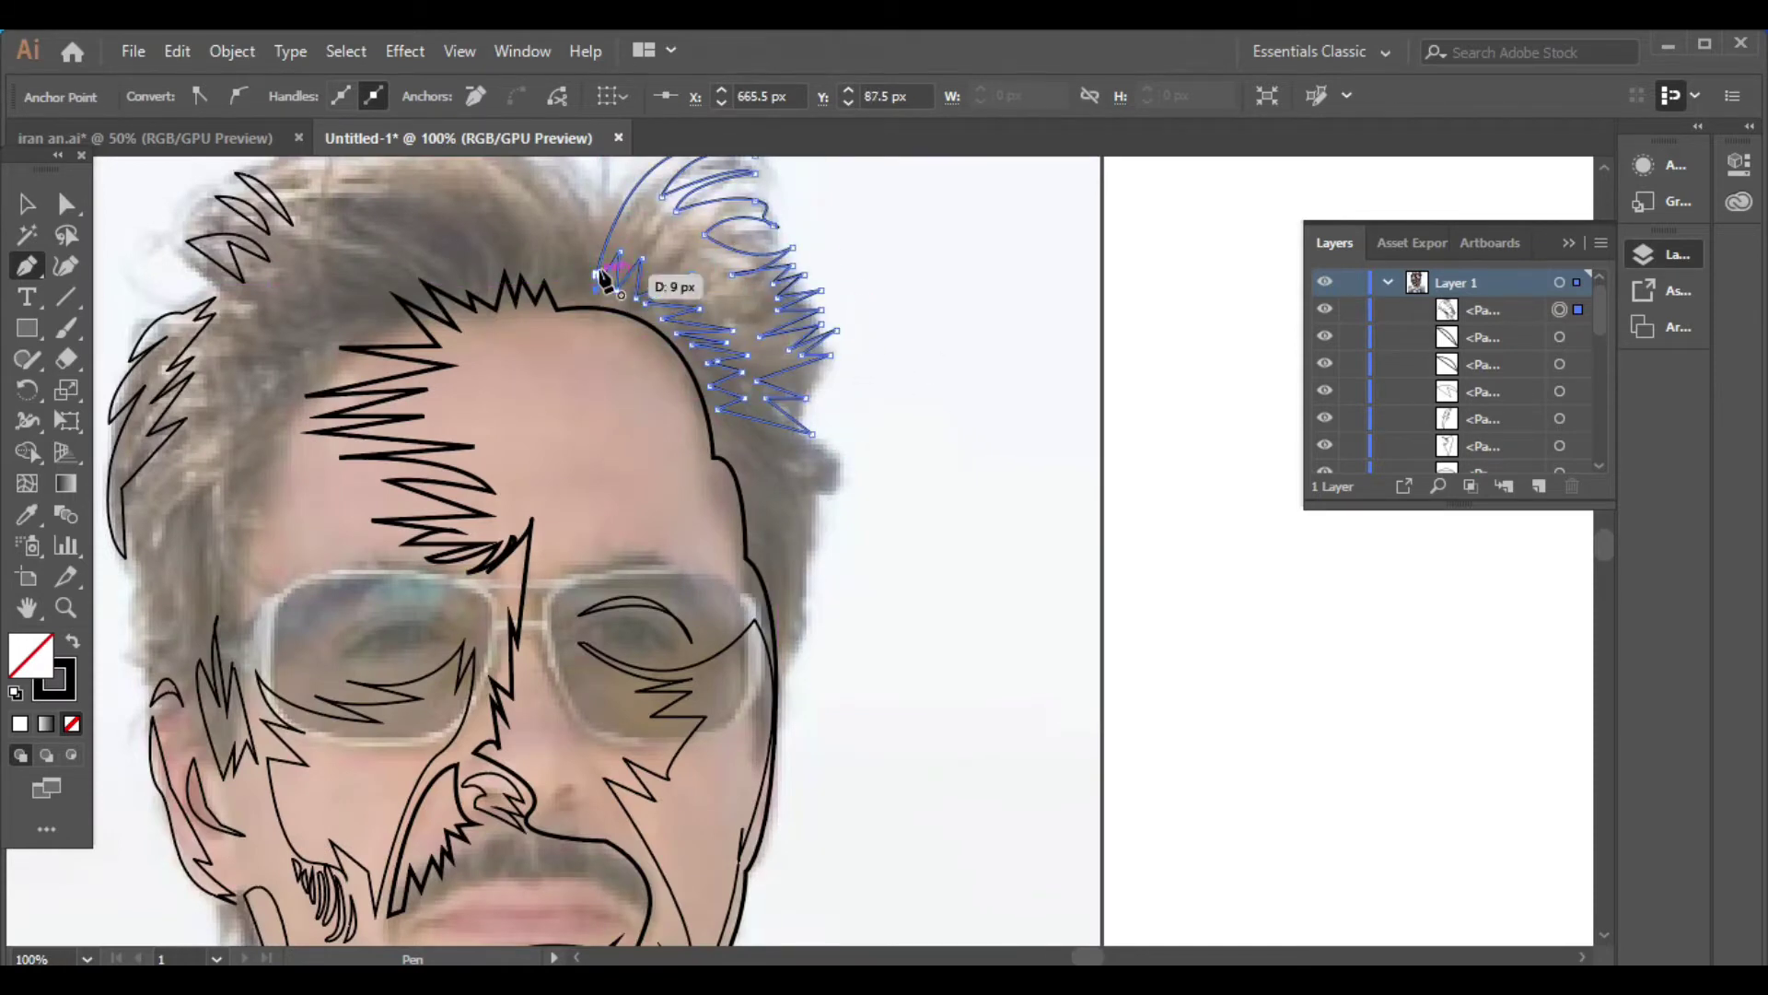
pyautogui.click(724, 443)
# Add zigzag strands along the right face edge
pyautogui.click(759, 546)
pyautogui.click(785, 650)
pyautogui.click(811, 552)
pyautogui.click(820, 499)
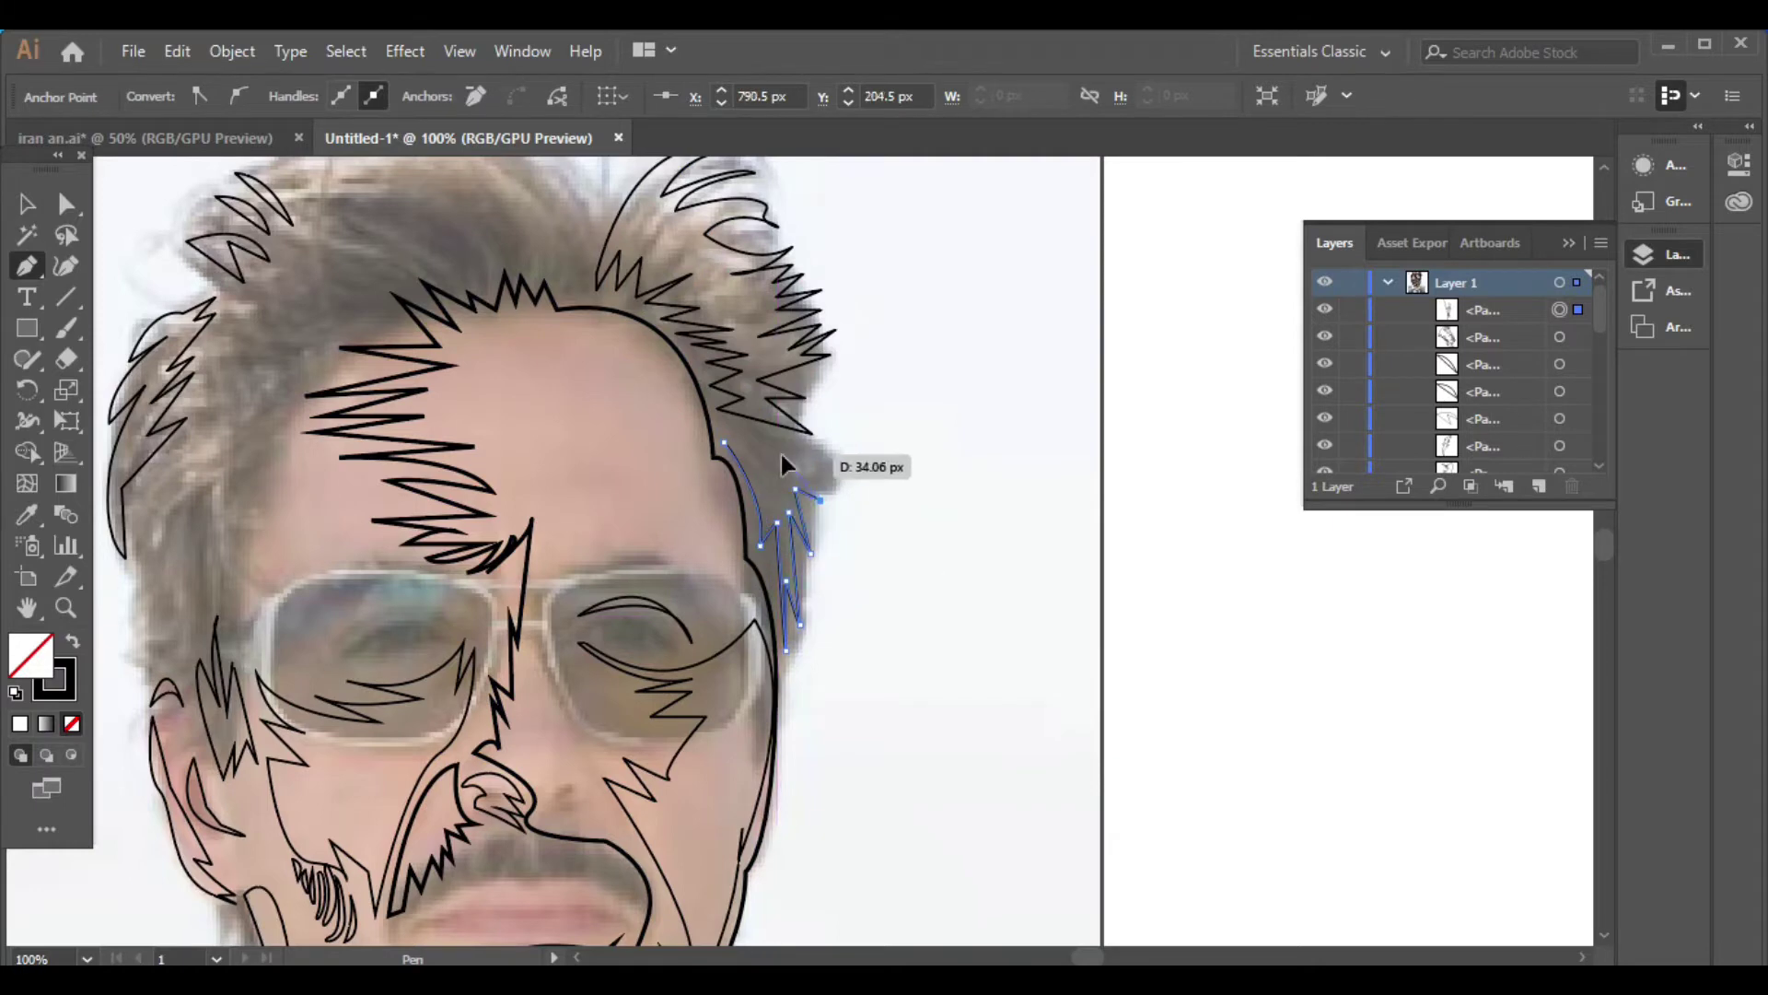
pyautogui.click(724, 443)
# Draw curved locks across the top of the hair and above the forehead, then zoom out
pyautogui.scroll(4, 645, 415)
pyautogui.click(579, 437)
pyautogui.click(580, 379)
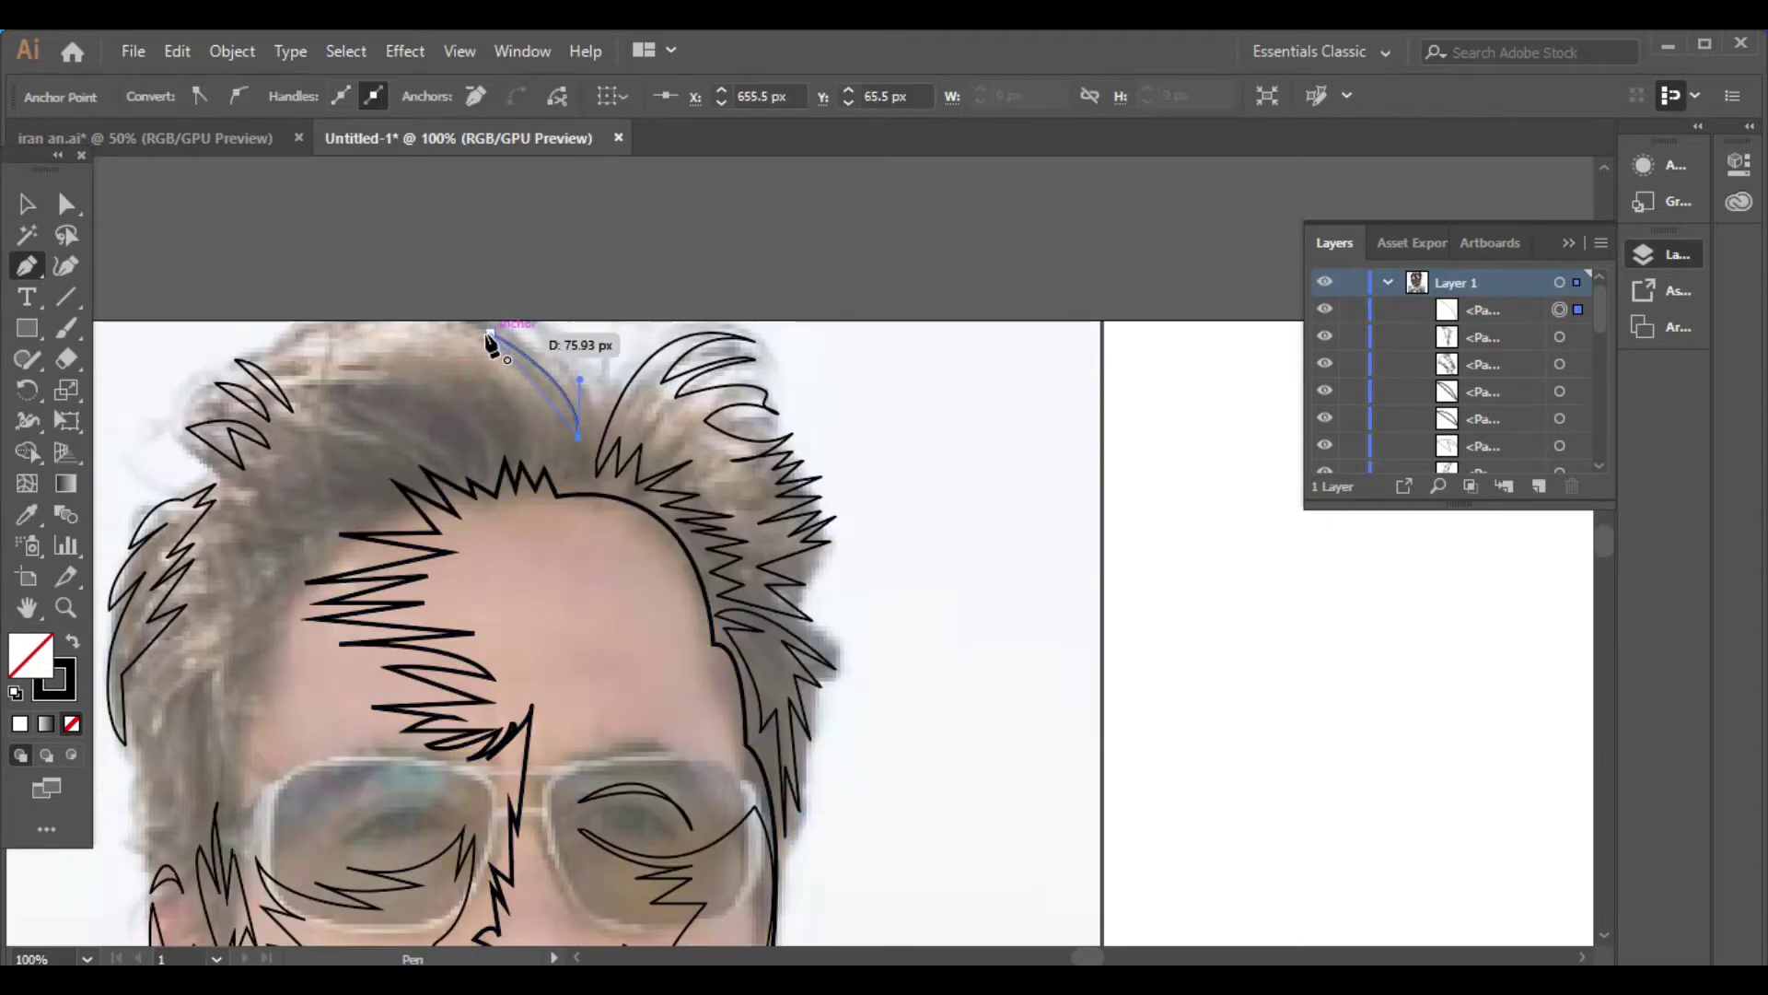
pyautogui.click(489, 336)
pyautogui.moveTo(596, 401); pyautogui.dragTo(594, 365)
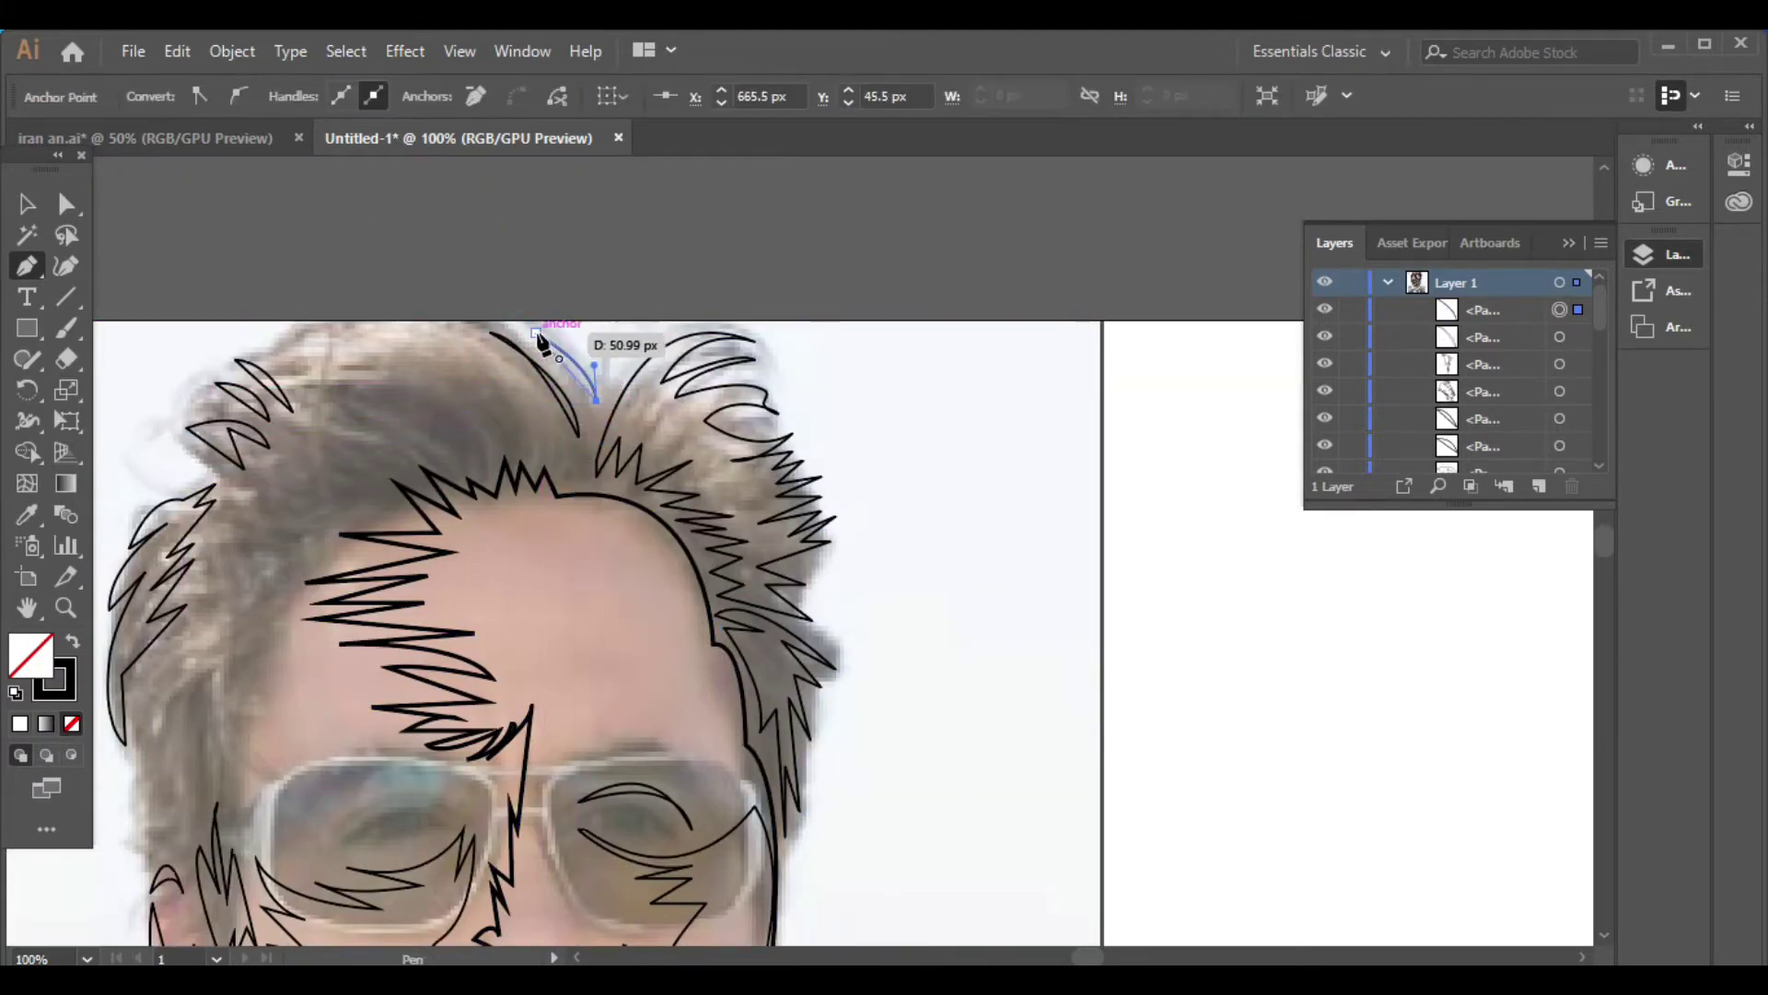
pyautogui.click(536, 333)
pyautogui.scroll(-1, 536, 334)
pyautogui.moveTo(391, 406); pyautogui.dragTo(390, 353)
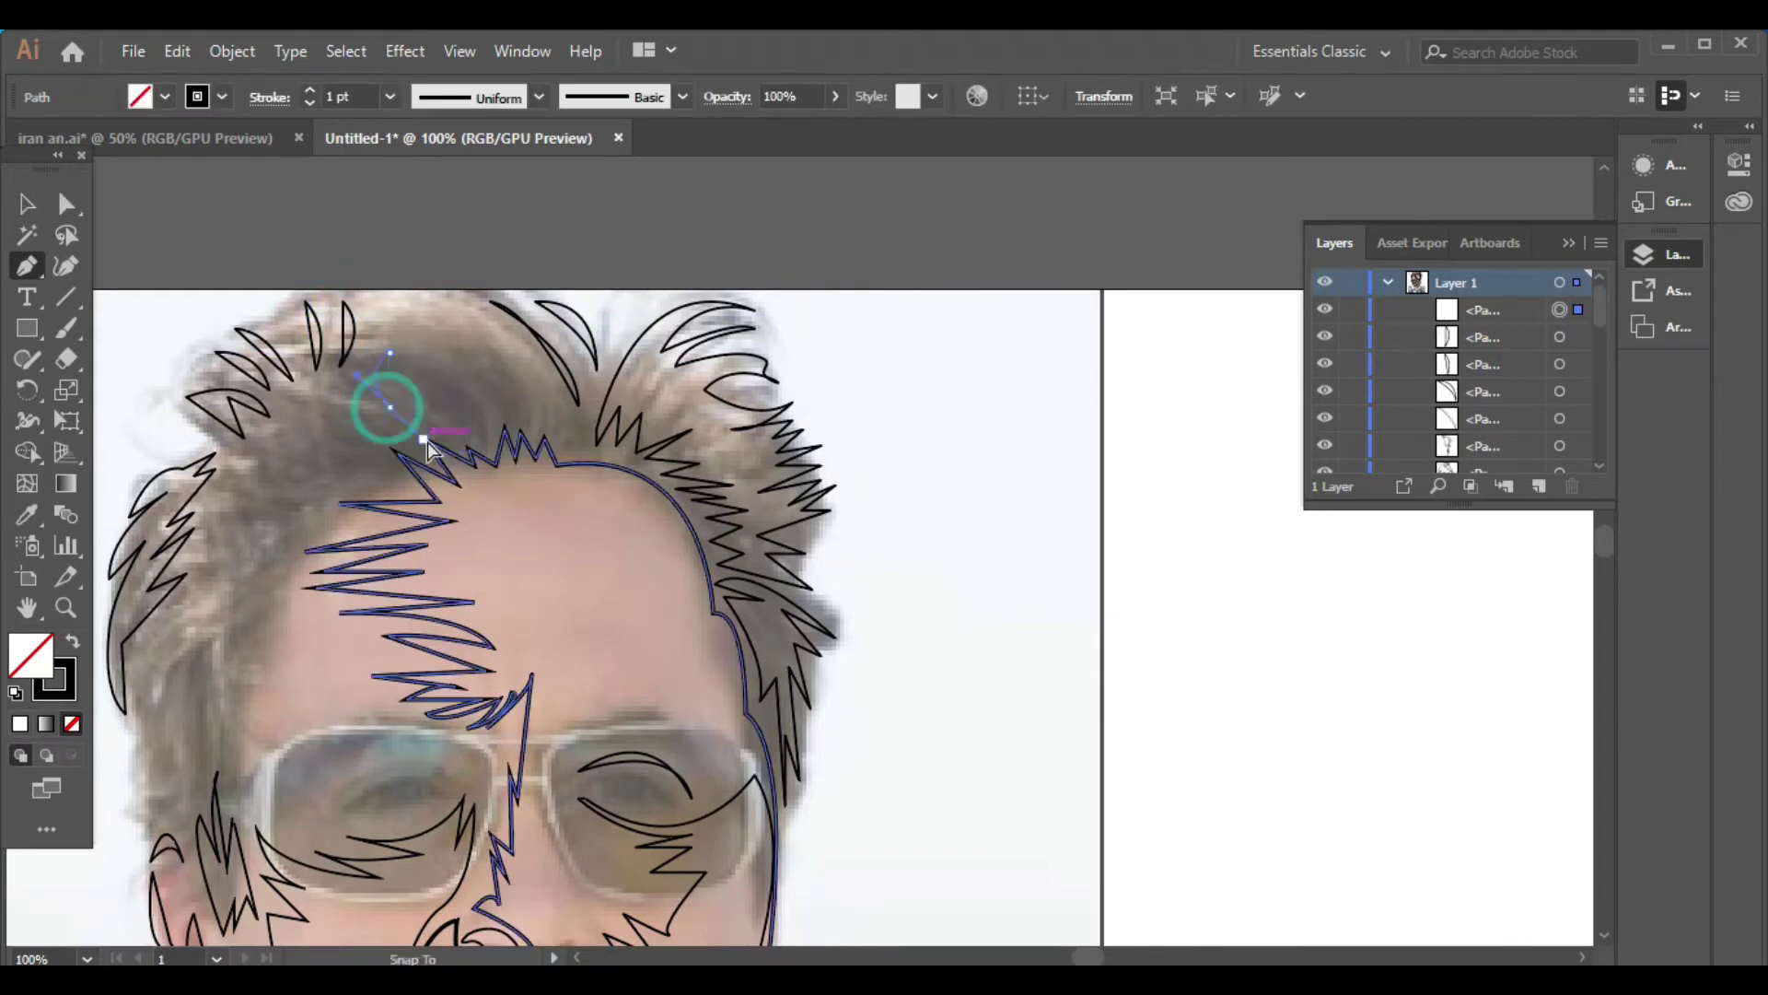
pyautogui.moveTo(532, 398); pyautogui.dragTo(517, 373)
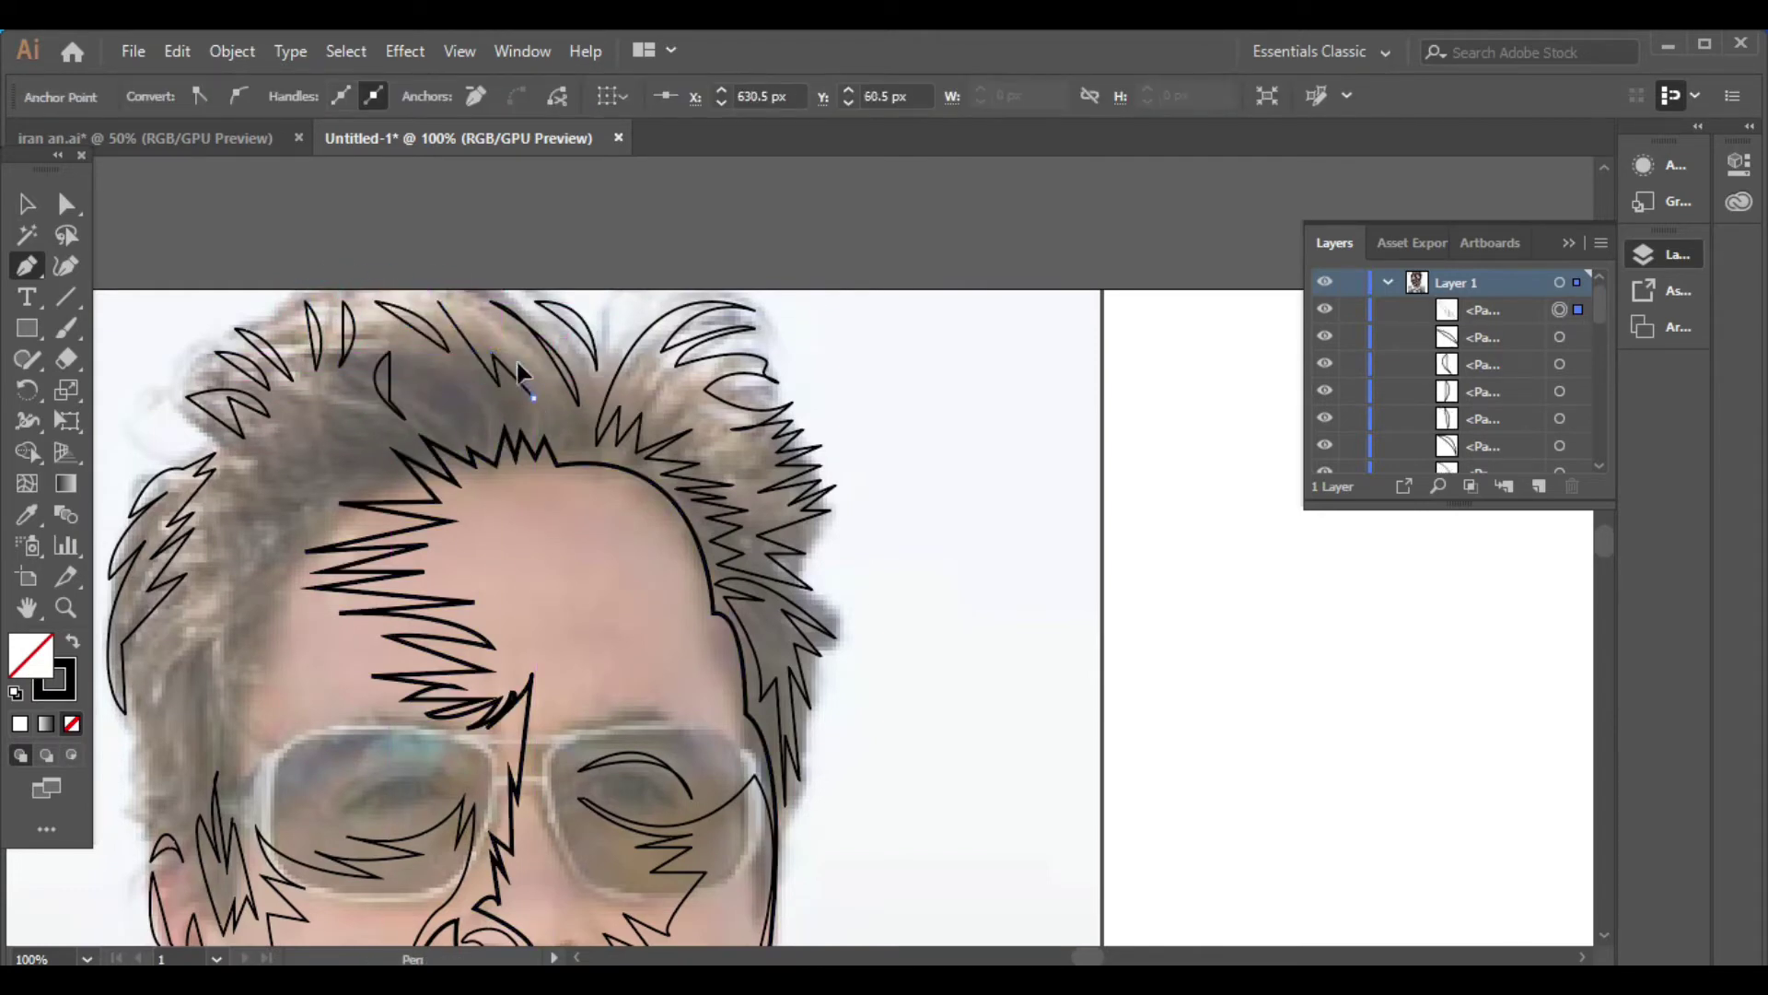
pyautogui.hotkey('ctrl', '-')
pyautogui.hotkey('ctrl', '-')
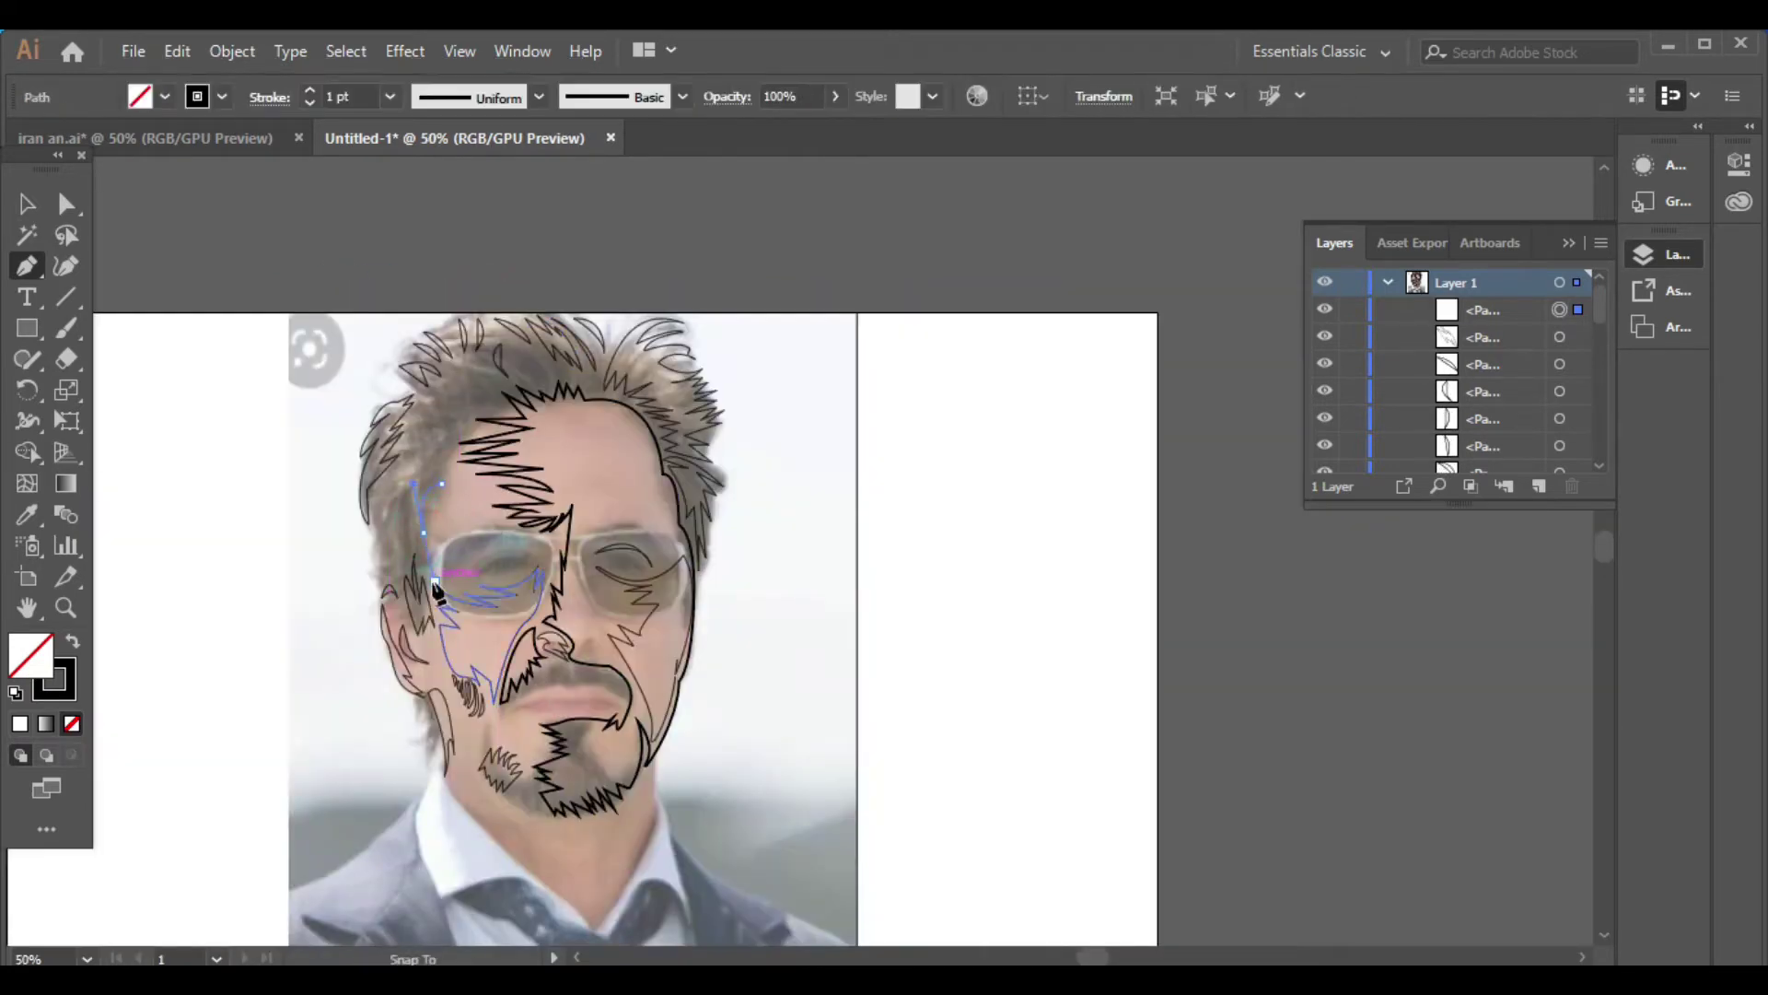
# Add a curved brow strand near the left temple and finish the path
pyautogui.moveTo(454, 497); pyautogui.dragTo(447, 557)
pyautogui.hotkey('ctrl', '+')
pyautogui.hotkey('ctrl', '+')
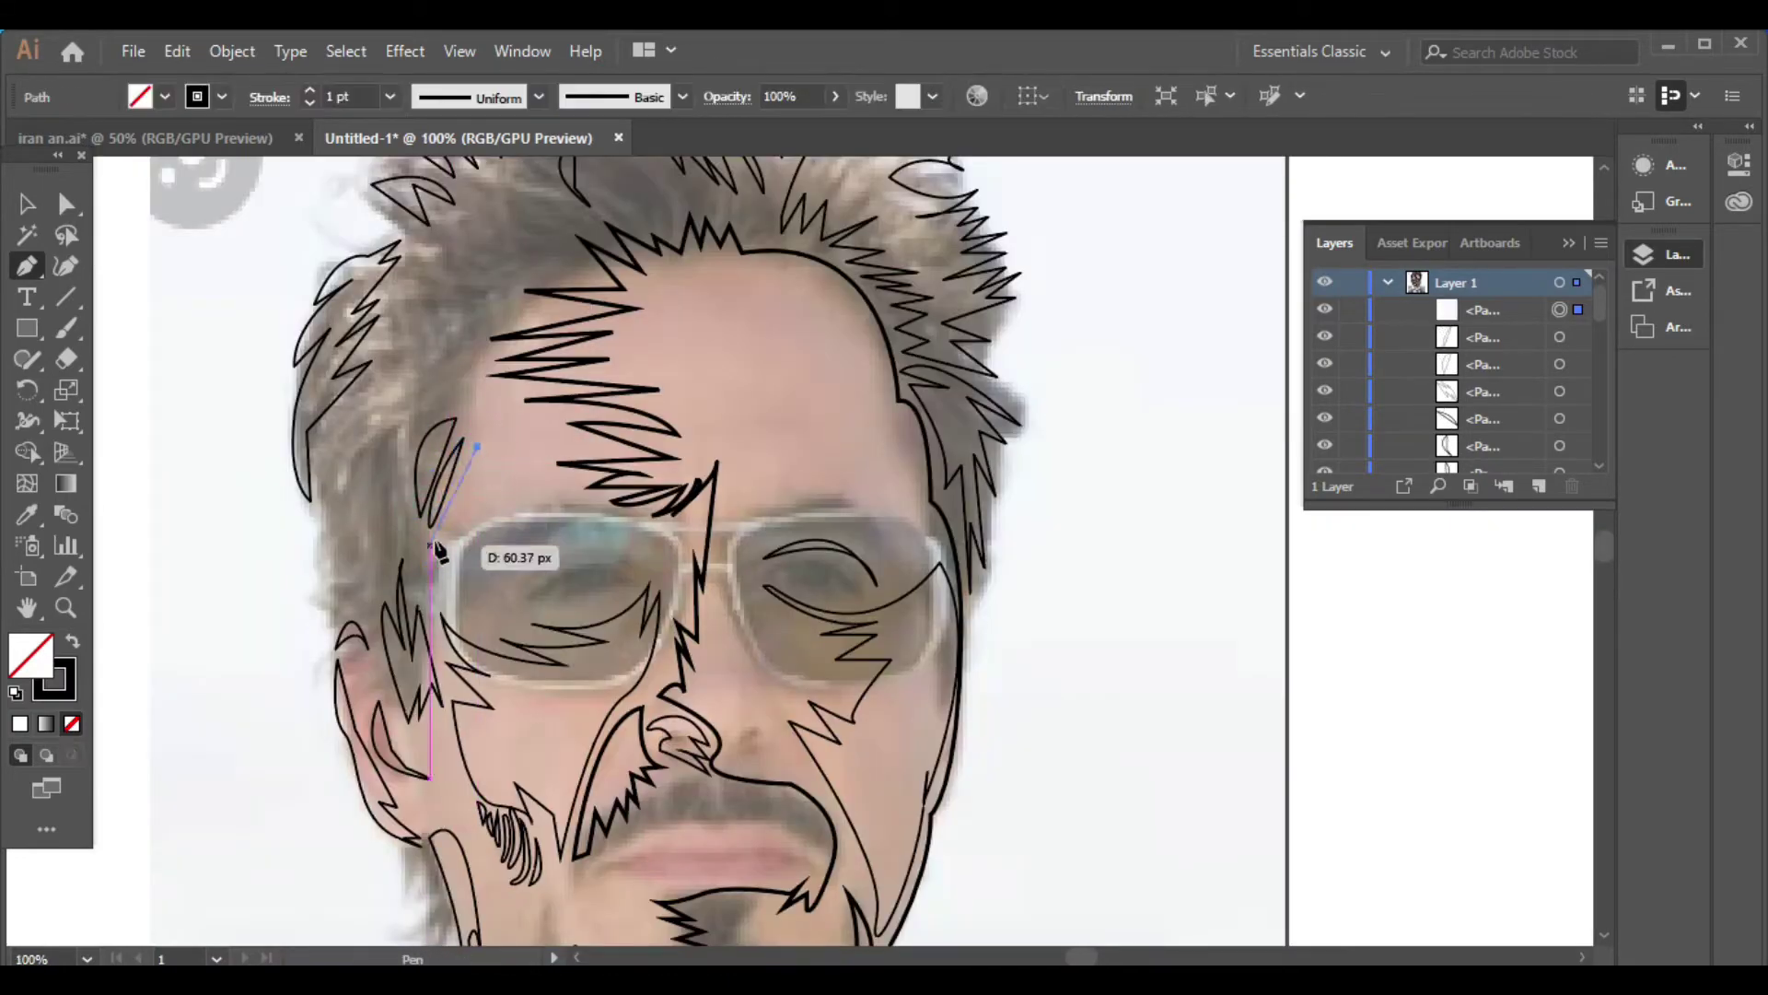
pyautogui.press('v')
pyautogui.hotkey('ctrl', '-')
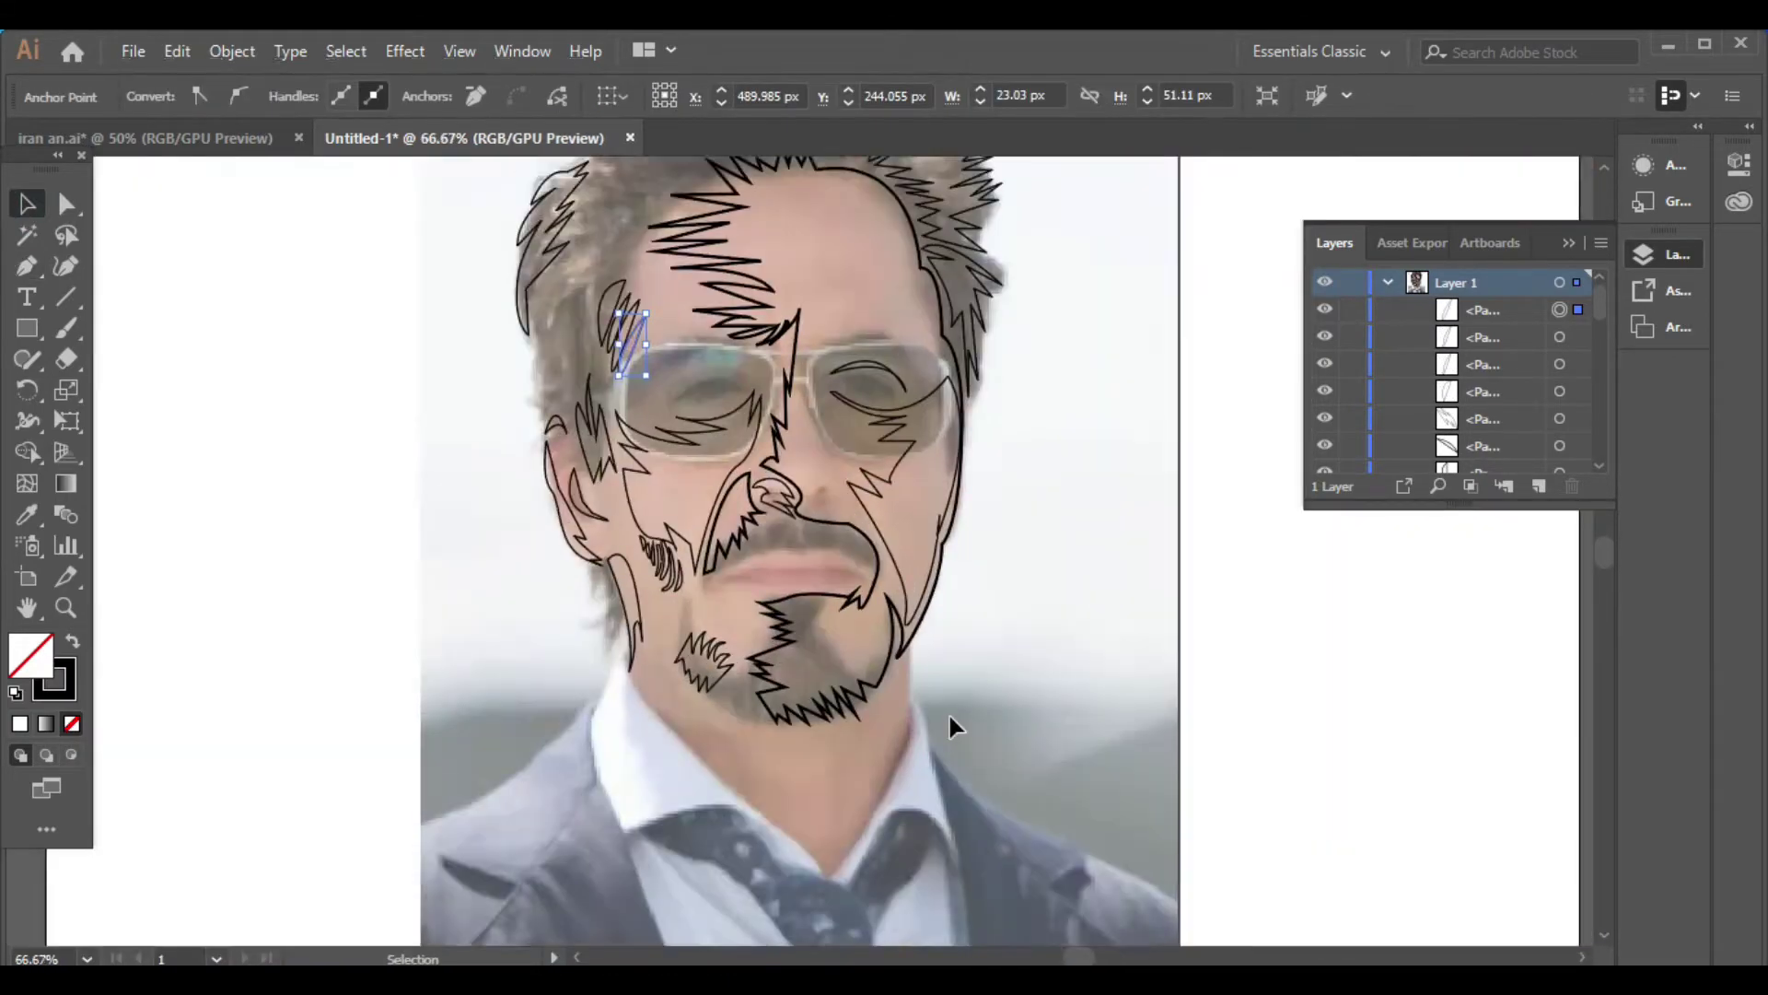
# Outline the upper lip and draw a circle for the iris on the right eye
pyautogui.click(25, 269)
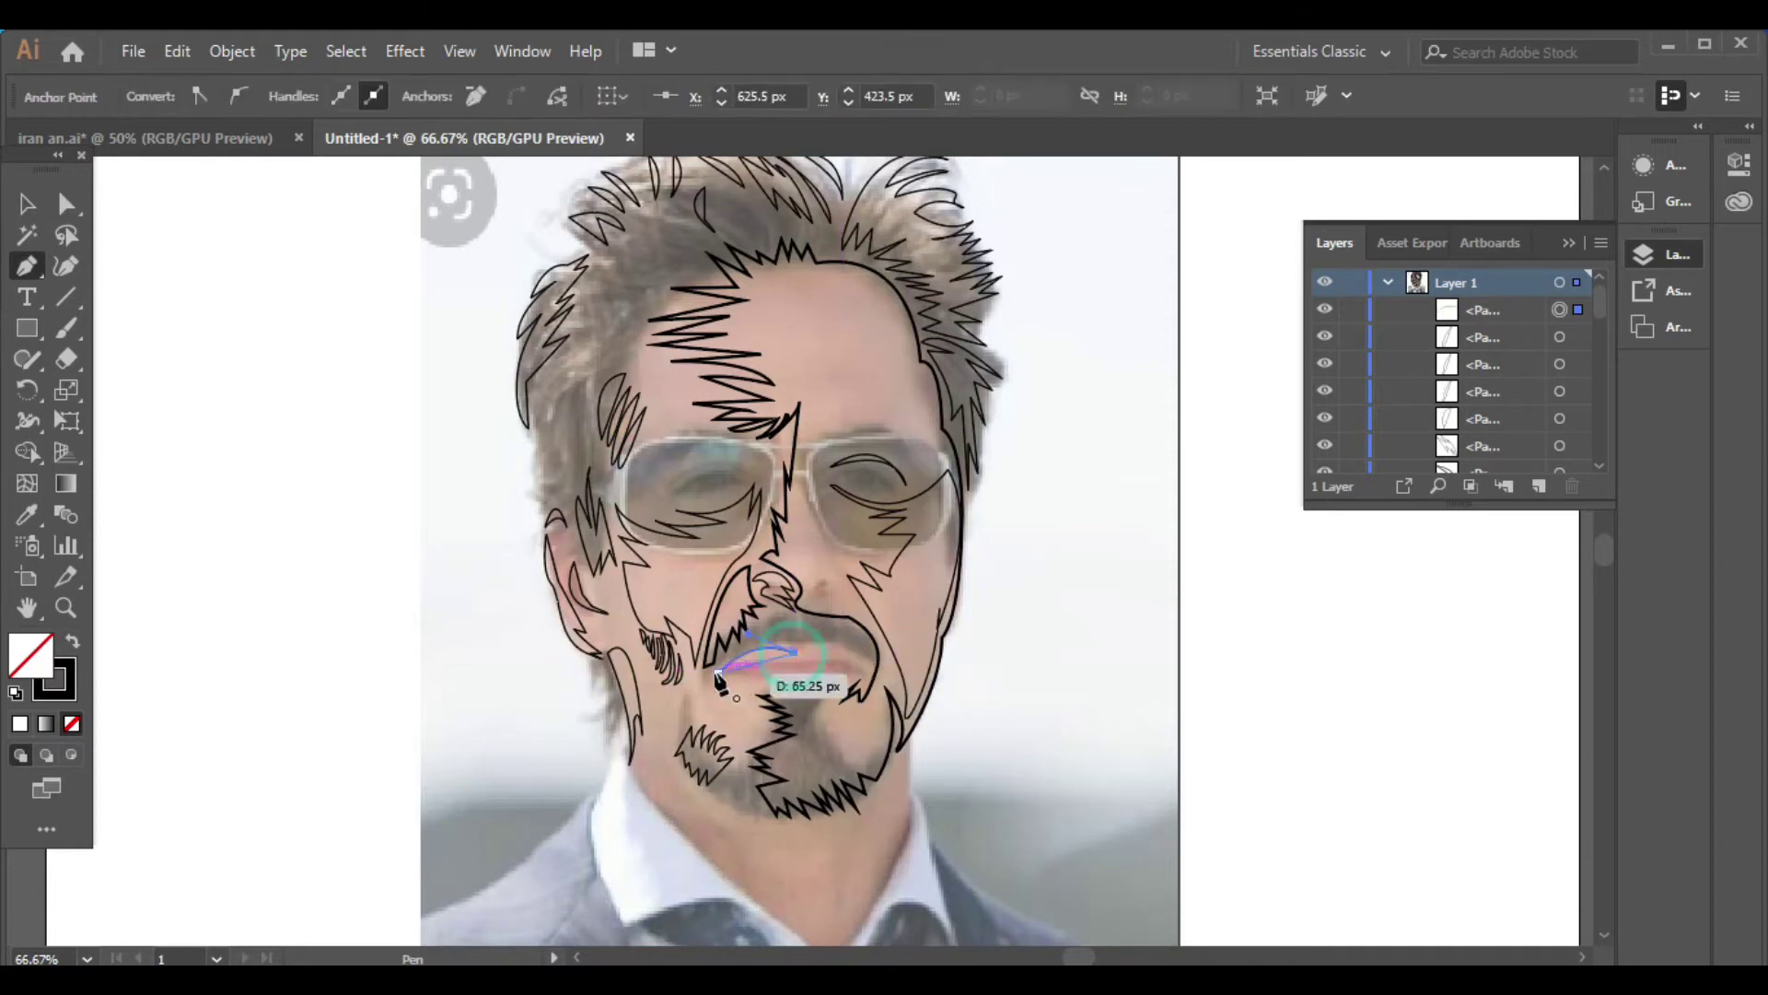
pyautogui.moveTo(818, 643)
pyautogui.mouseDown()
pyautogui.moveTo(873, 675)
pyautogui.moveTo(838, 663)
pyautogui.mouseUp()
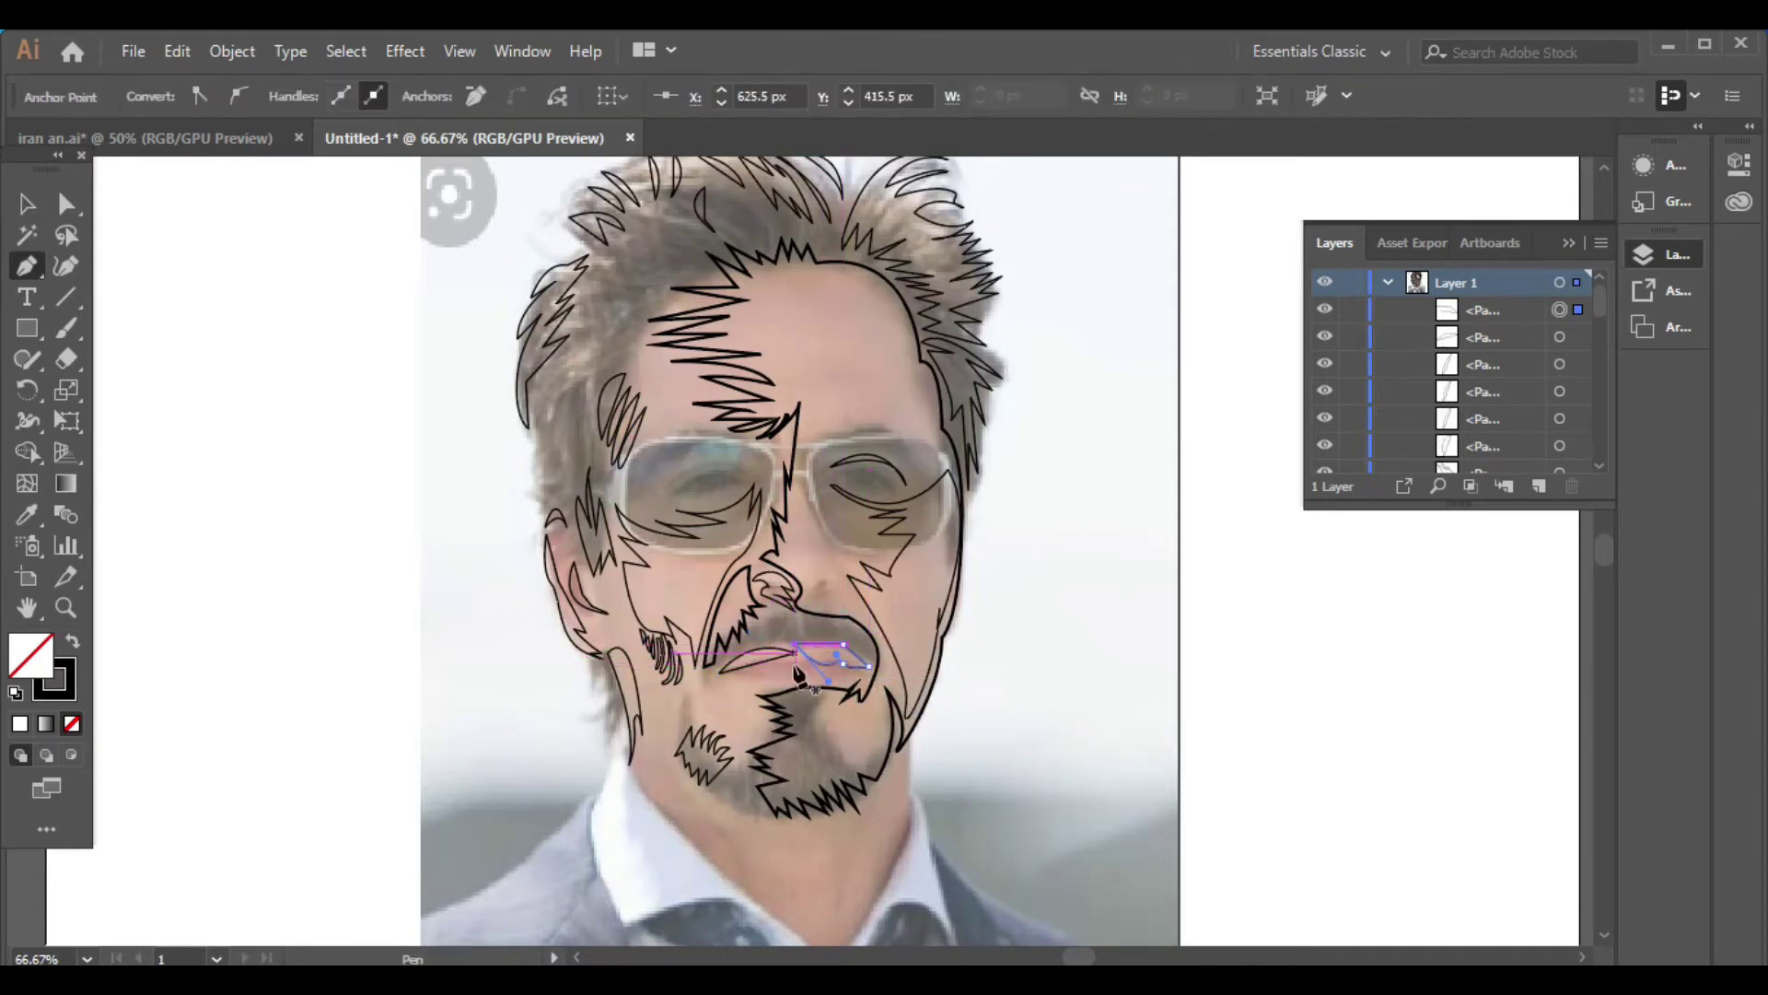
pyautogui.moveTo(27, 328); pyautogui.dragTo(101, 387)
pyautogui.moveTo(847, 465); pyautogui.dragTo(888, 502)
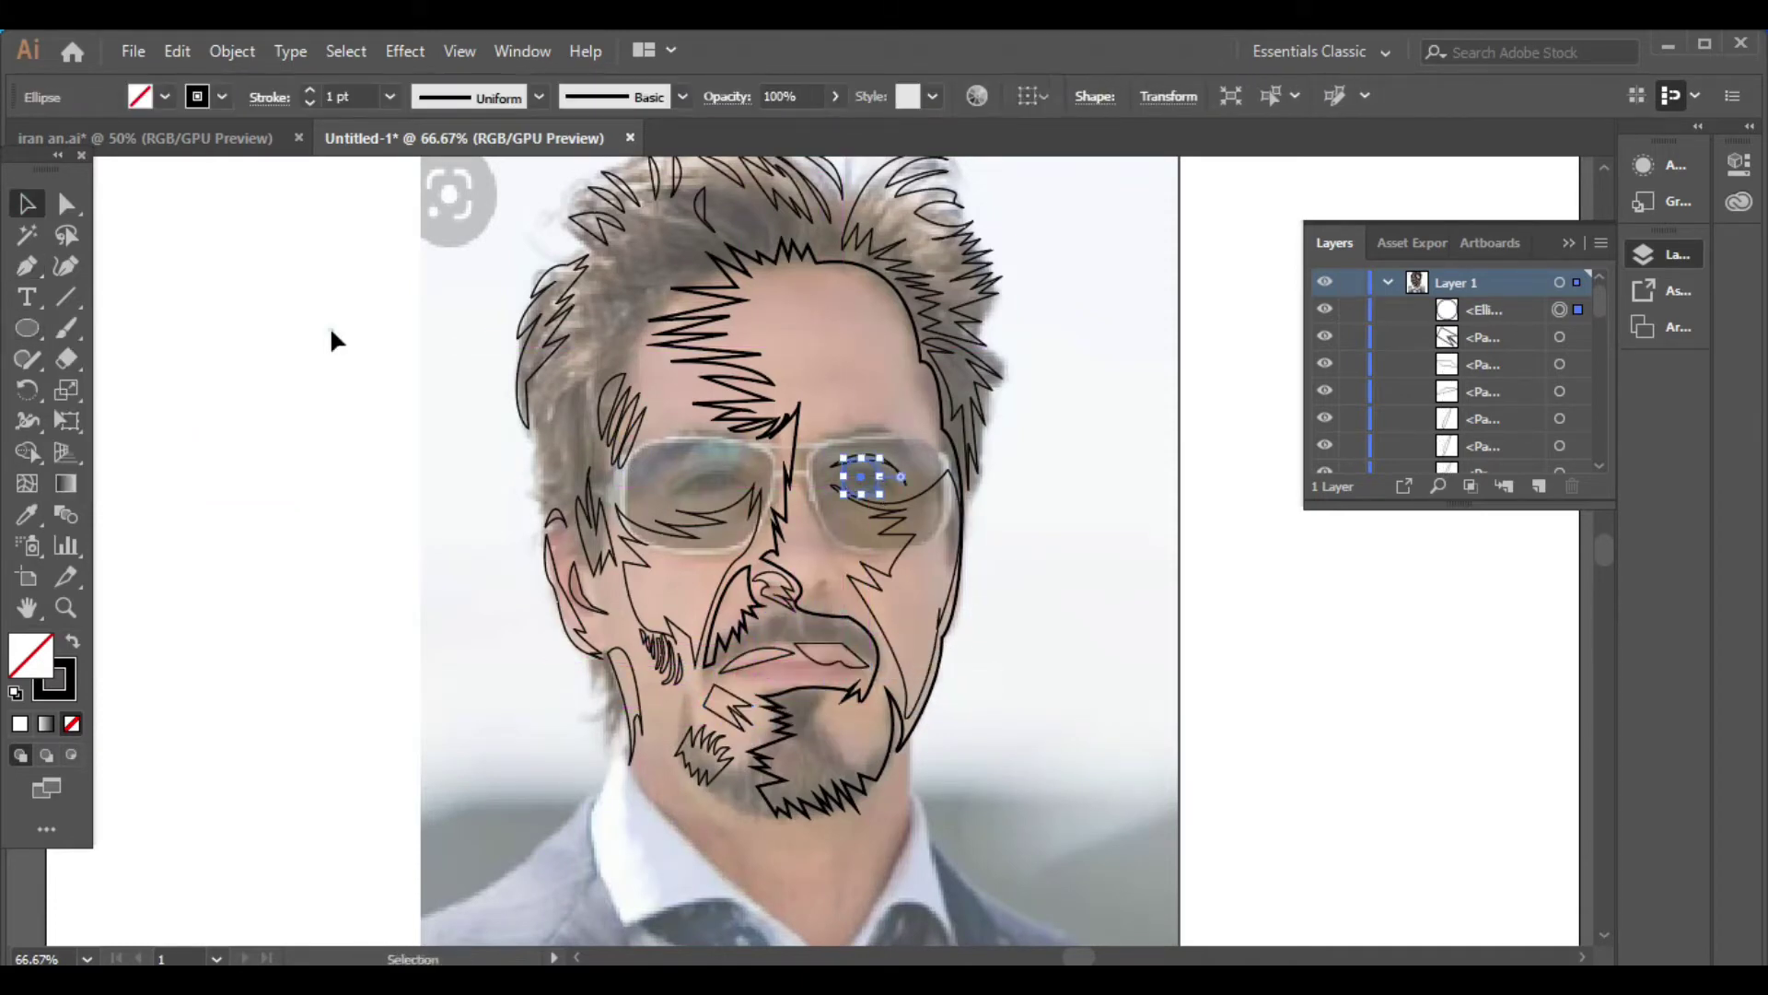
pyautogui.press('v')
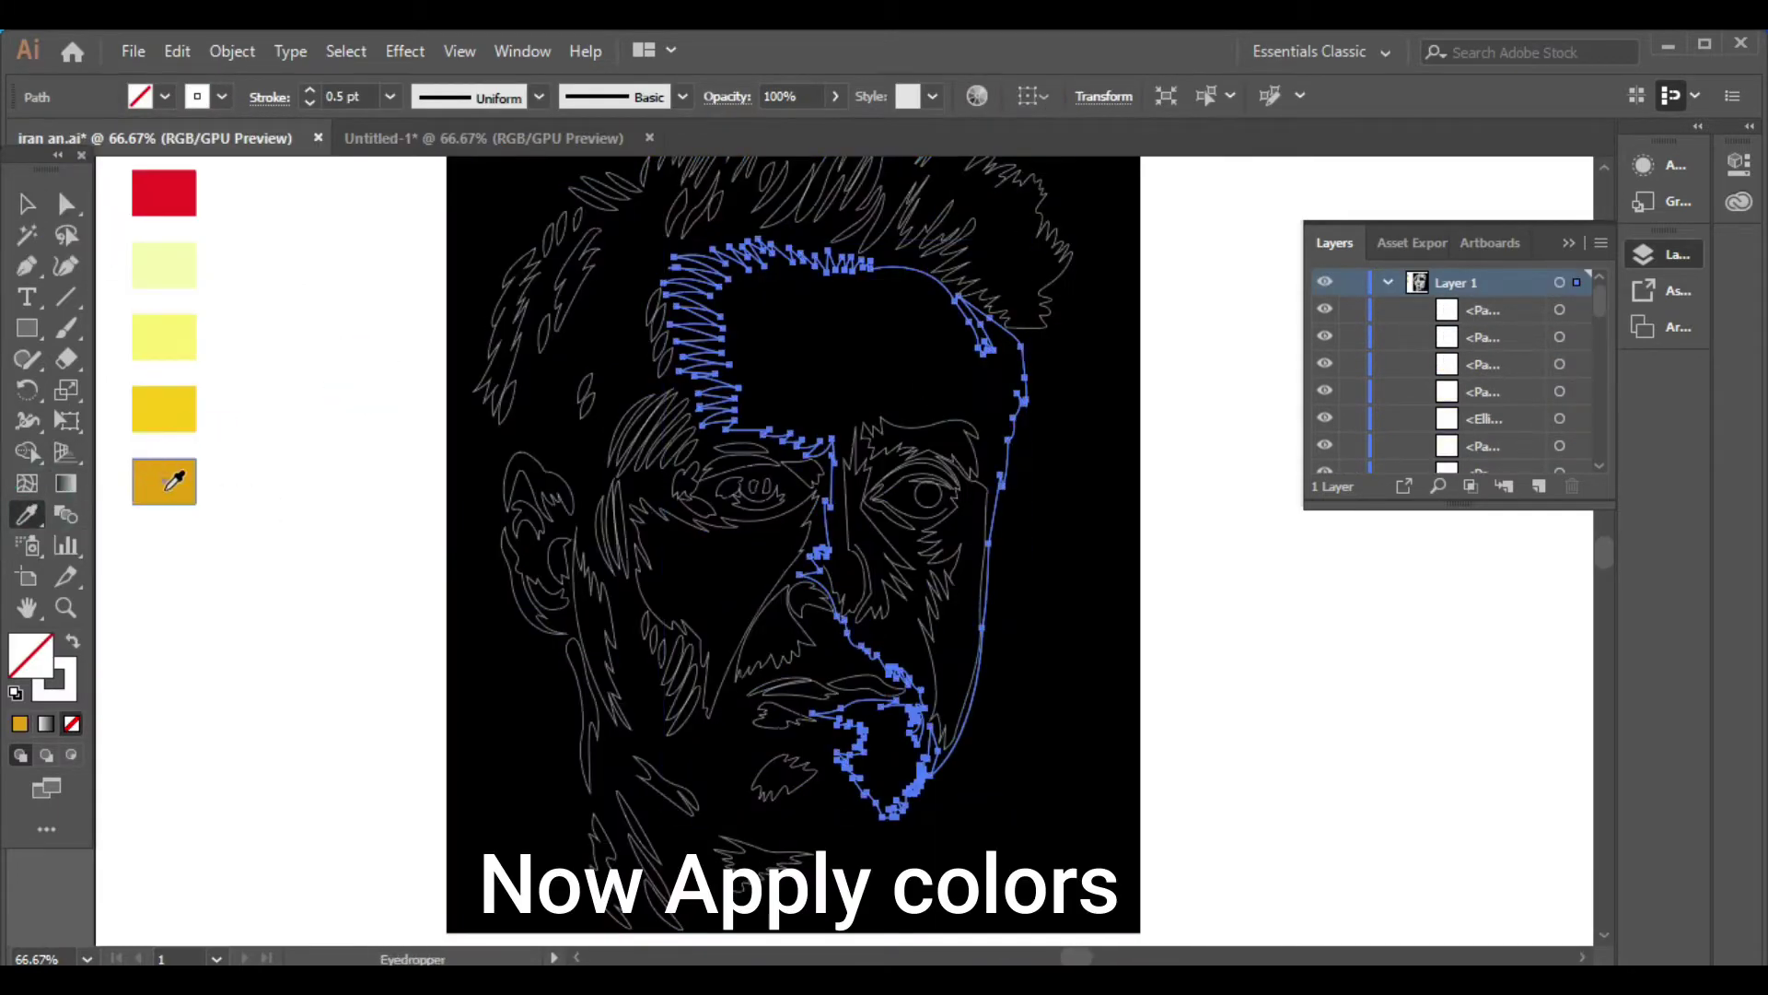
# Fill the selected path and the shape below the left eye with the dark gold swatch
pyautogui.click(173, 480)
pyautogui.click(26, 204)
pyautogui.click(691, 619)
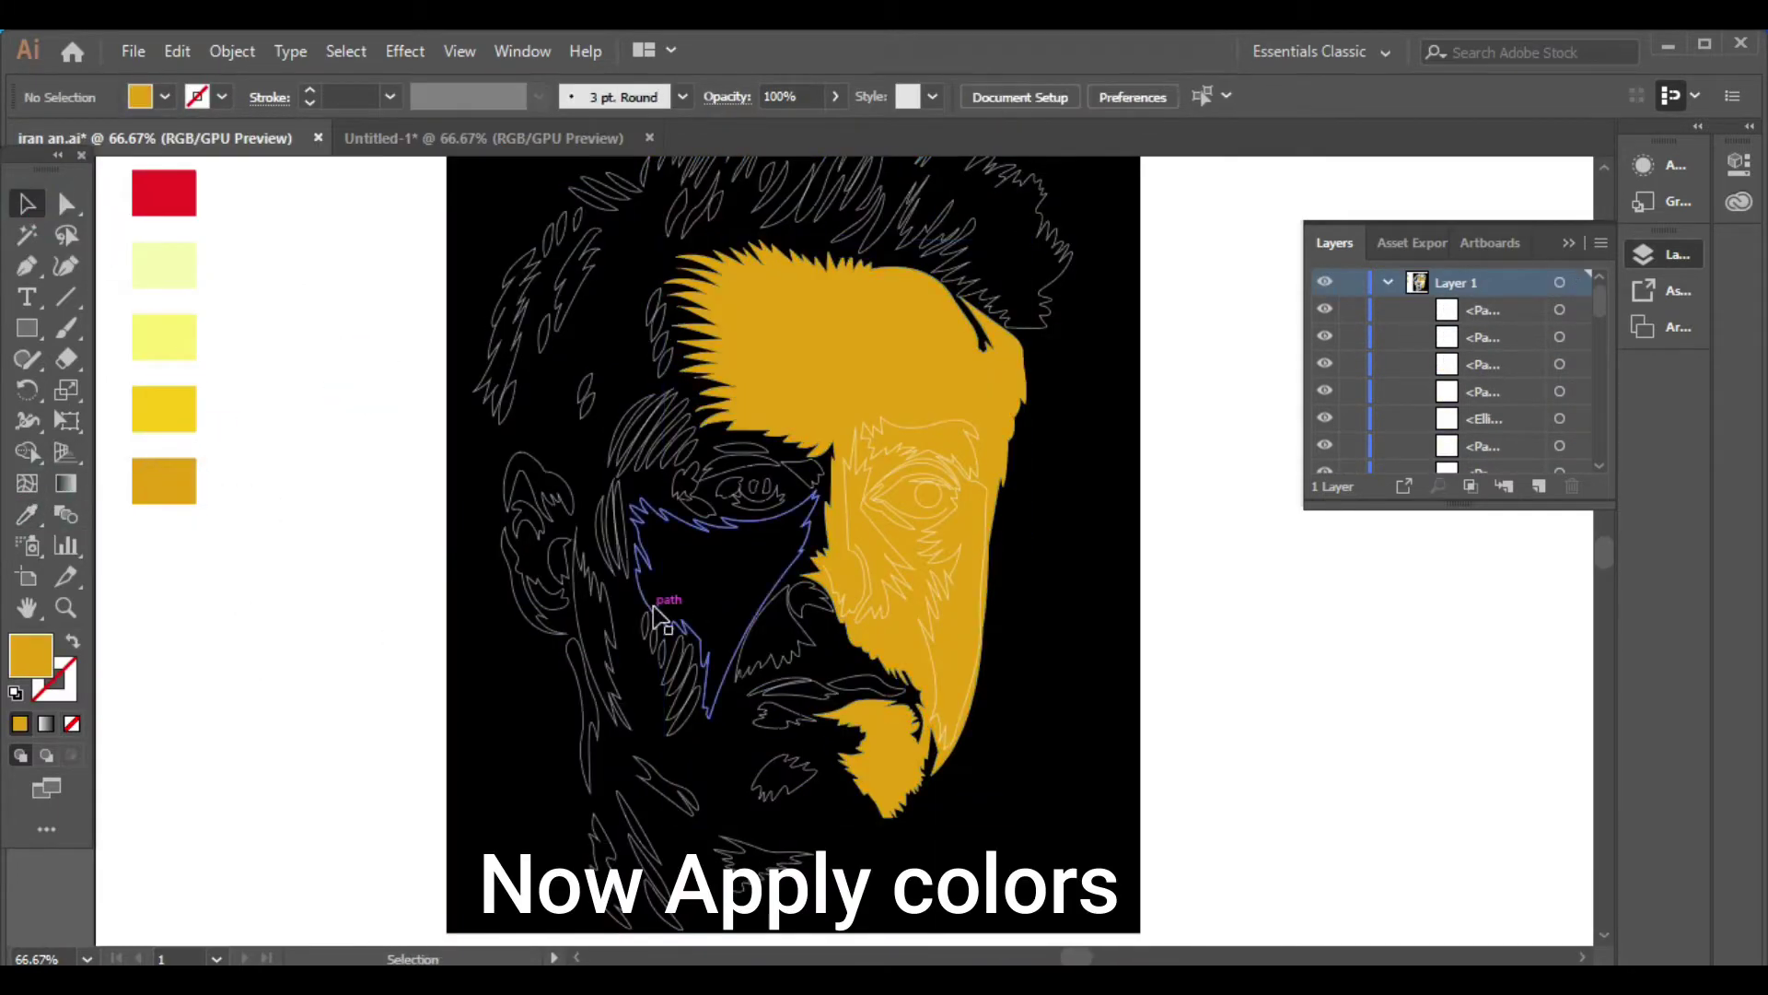
pyautogui.click(661, 618)
pyautogui.click(27, 514)
pyautogui.click(172, 480)
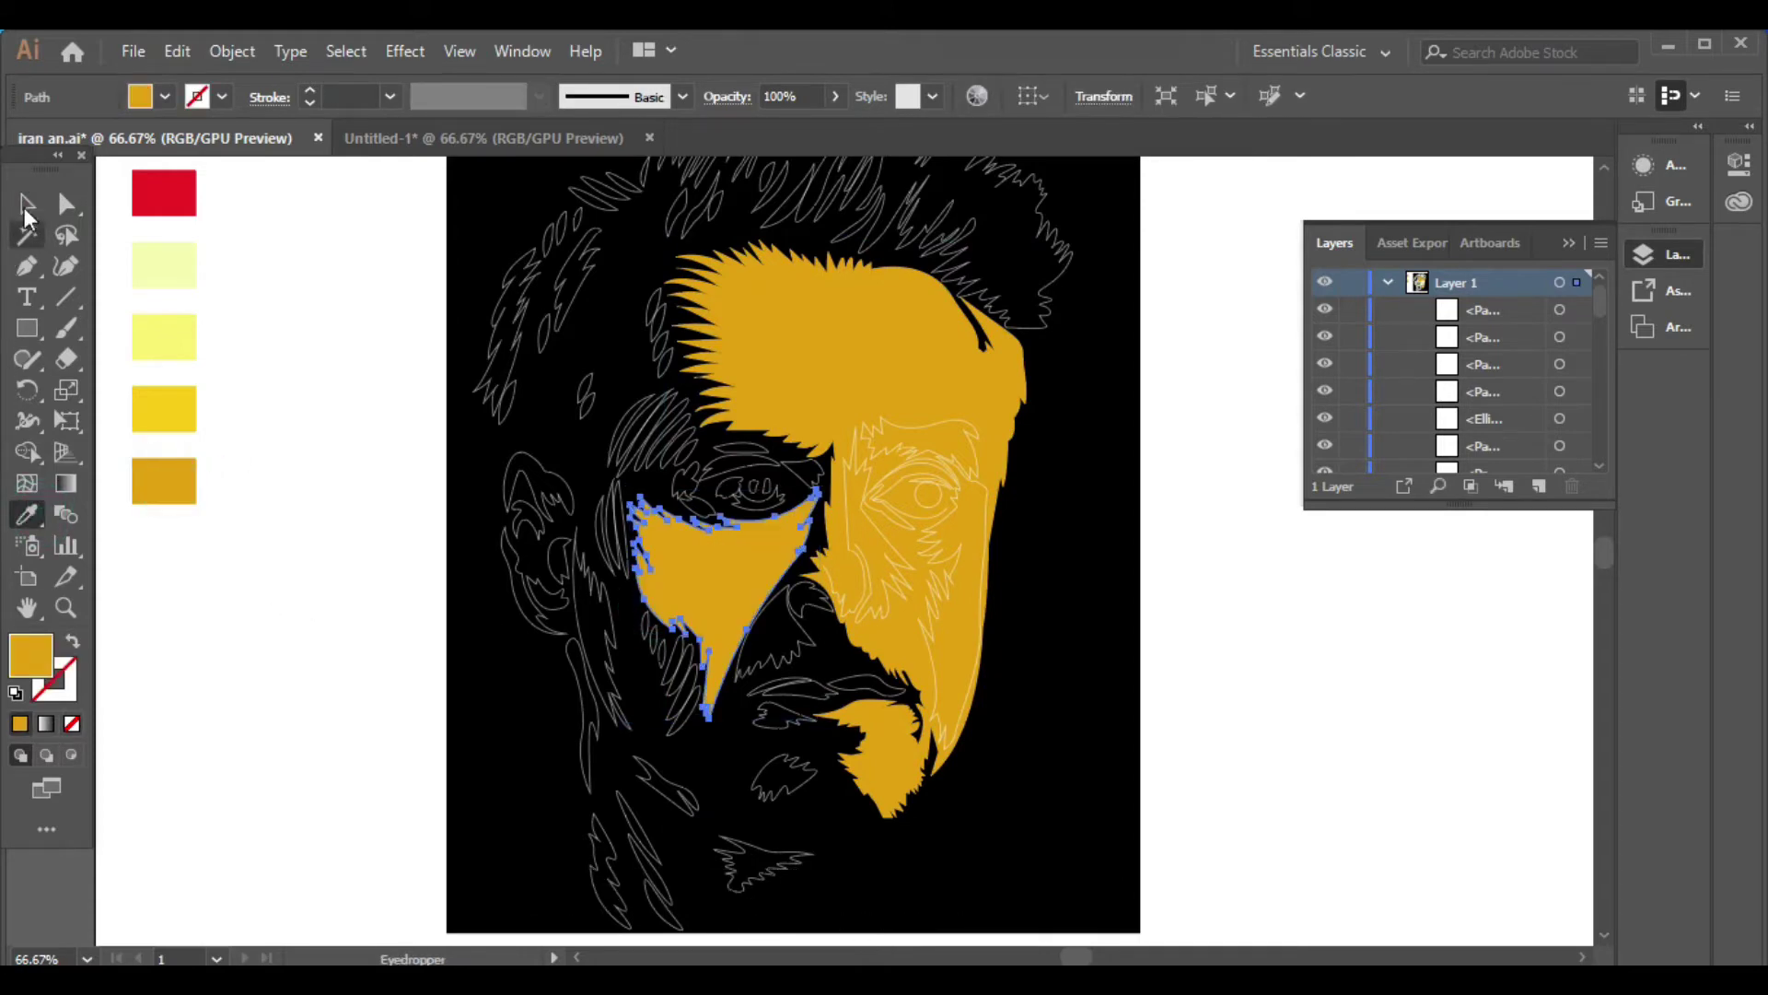
pyautogui.click(27, 204)
pyautogui.click(300, 632)
# Fill the hair tuft at top right with dark gold
pyautogui.click(1046, 230)
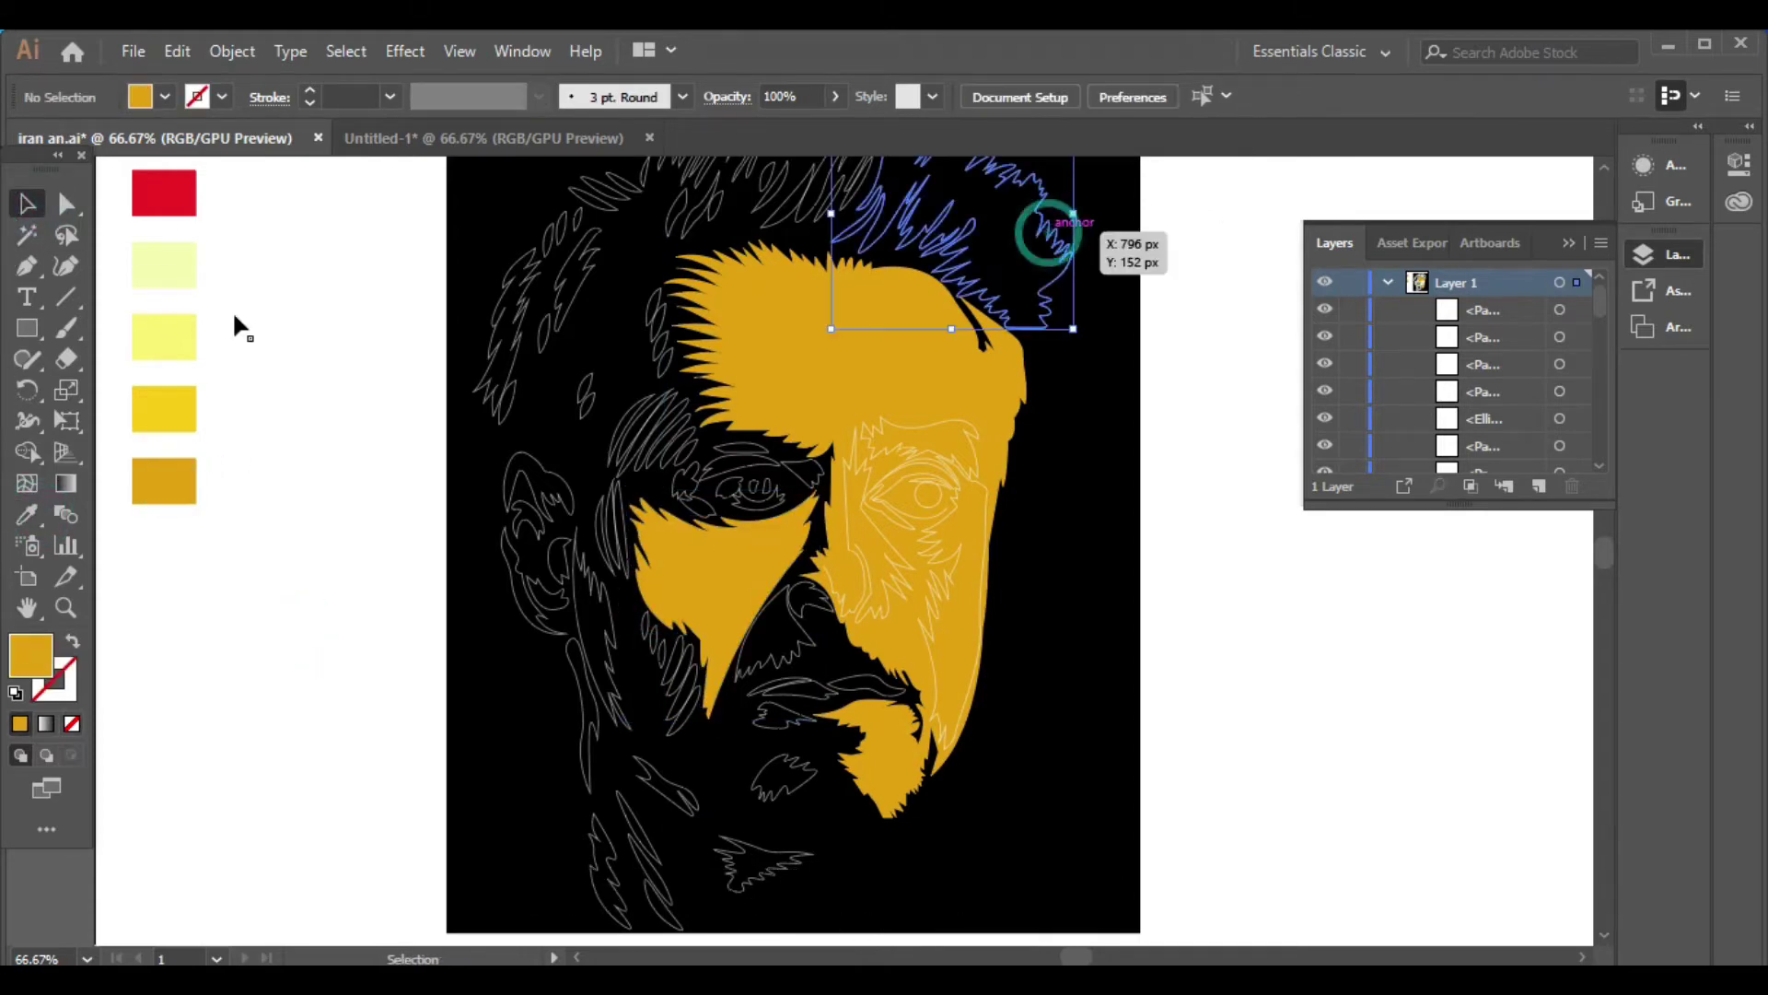
pyautogui.click(27, 514)
pyautogui.click(165, 480)
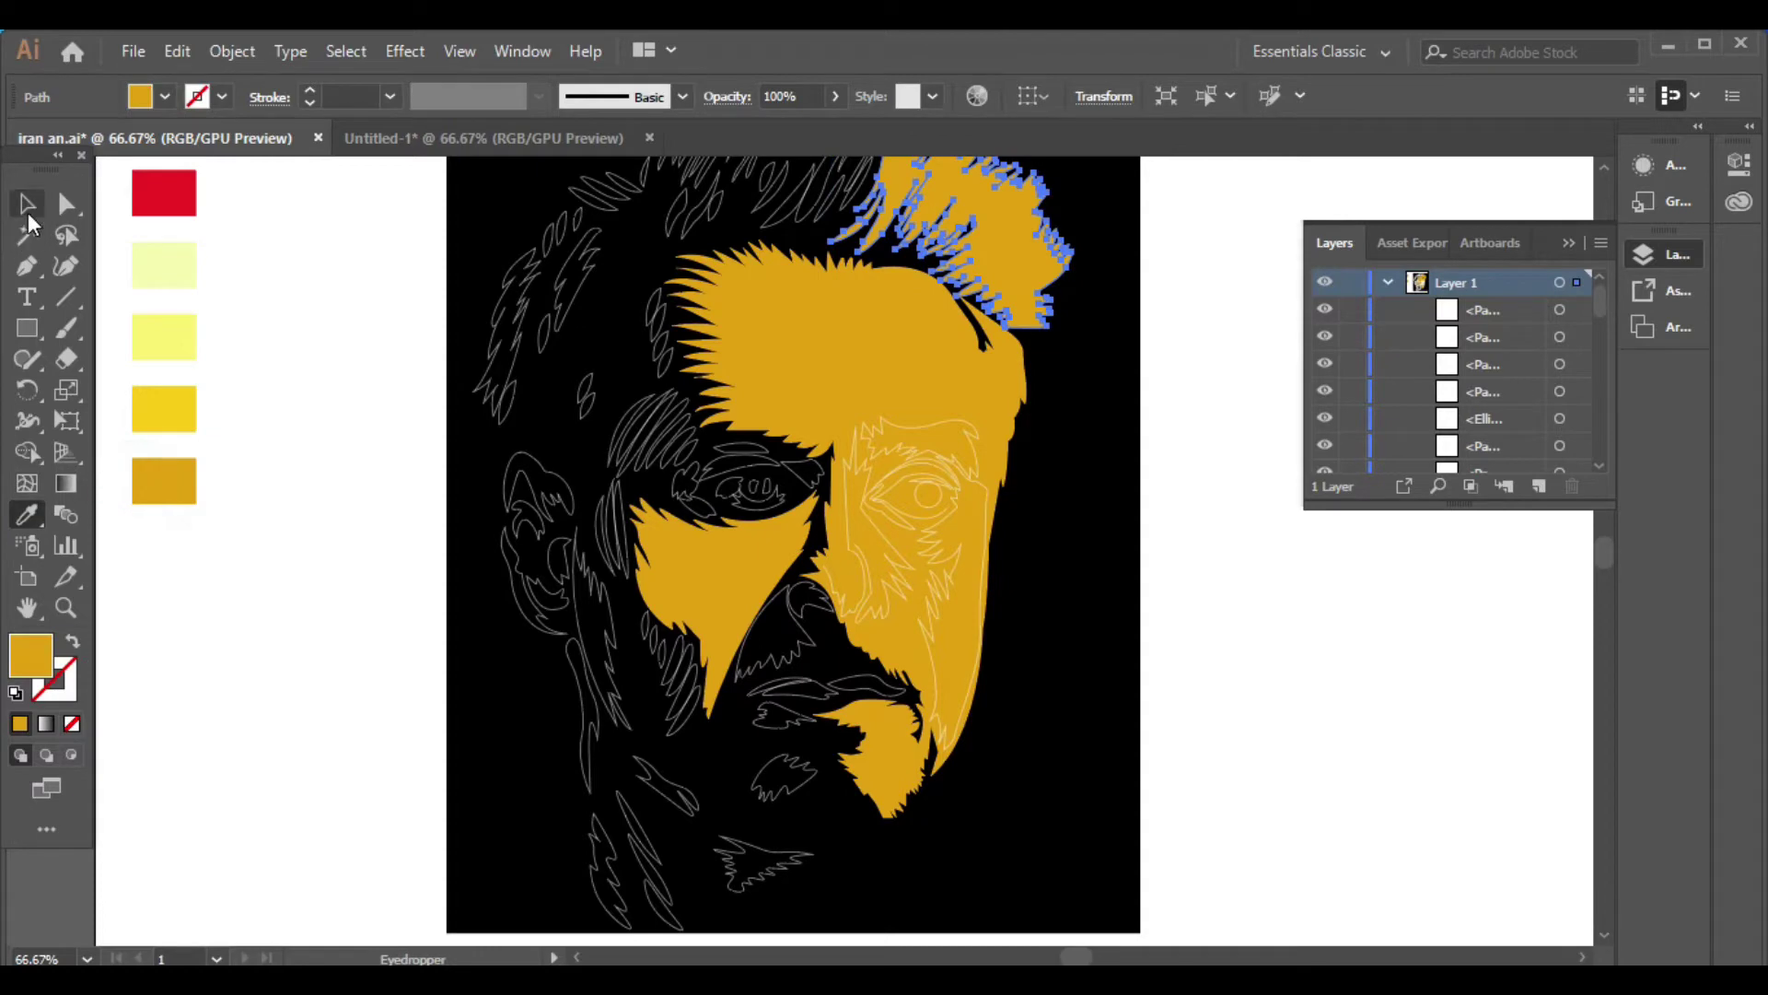
pyautogui.click(27, 205)
pyautogui.click(348, 333)
# Fill the small shape below the chin with the red swatch
pyautogui.scroll(2, 818, 265)
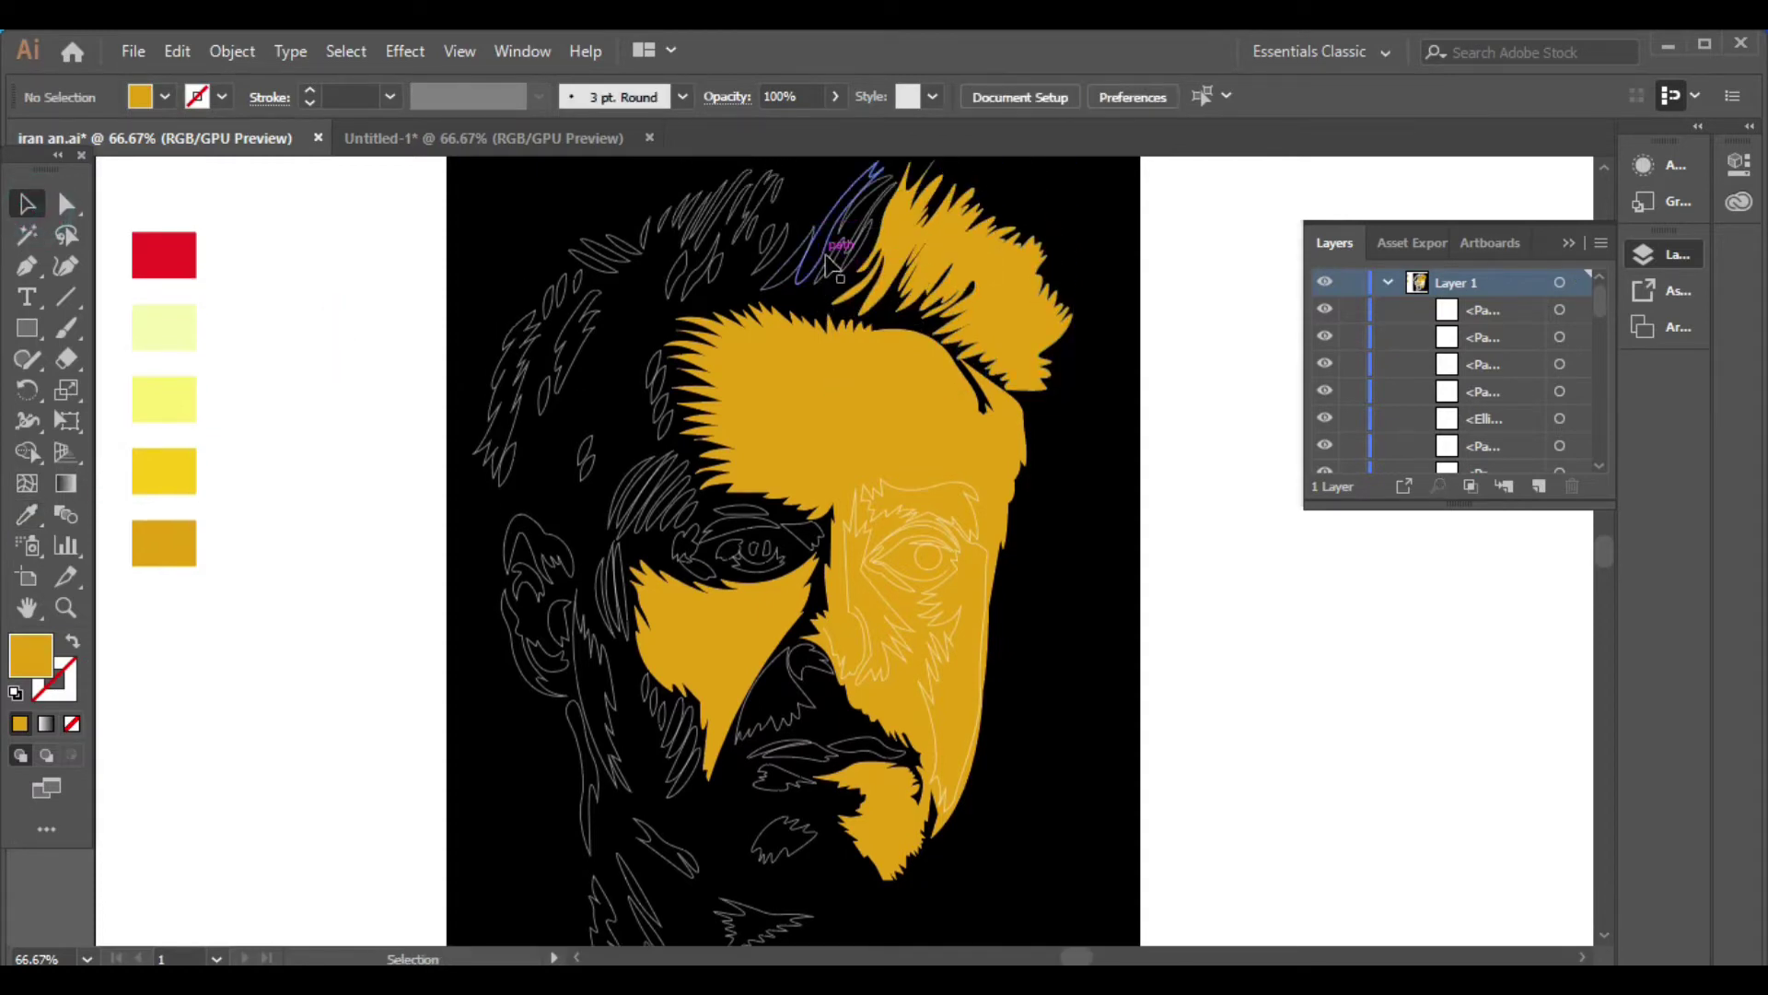
pyautogui.click(826, 258)
pyautogui.scroll(-2, 865, 248)
pyautogui.click(755, 857)
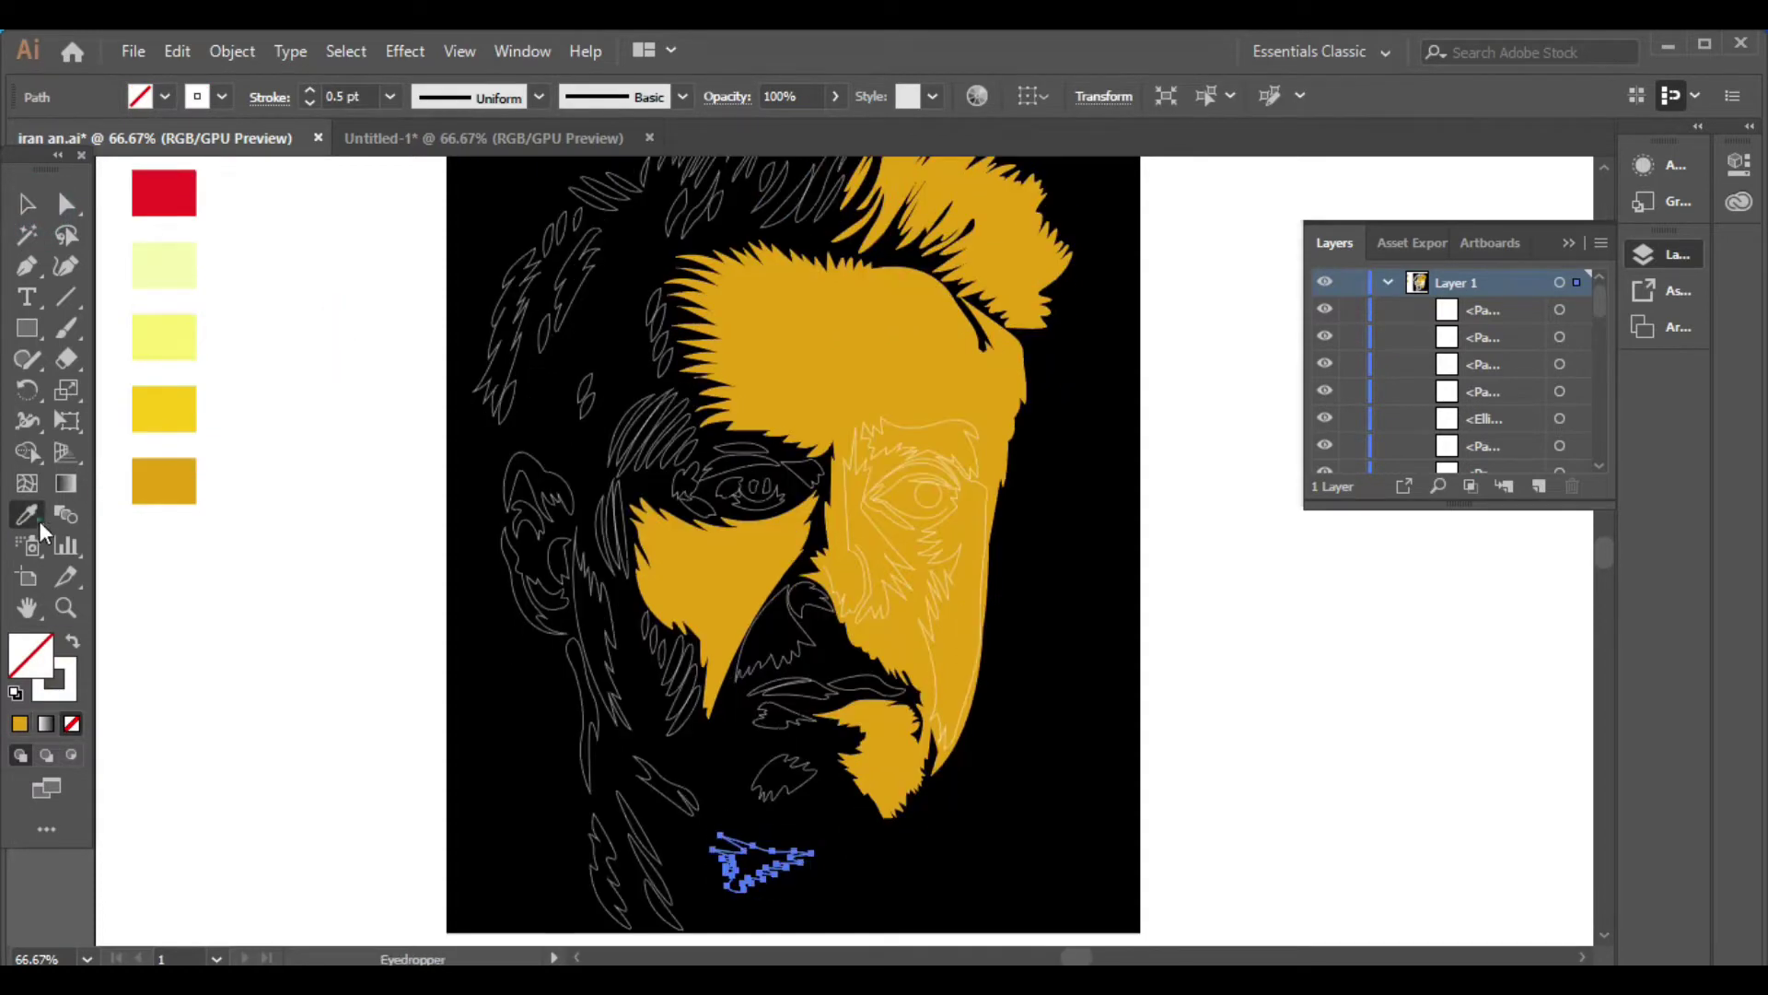
pyautogui.click(27, 514)
pyautogui.click(164, 194)
# Change the chin shape's fill to dark red 68020A in the Color Picker
pyautogui.click(27, 204)
pyautogui.click(1287, 623)
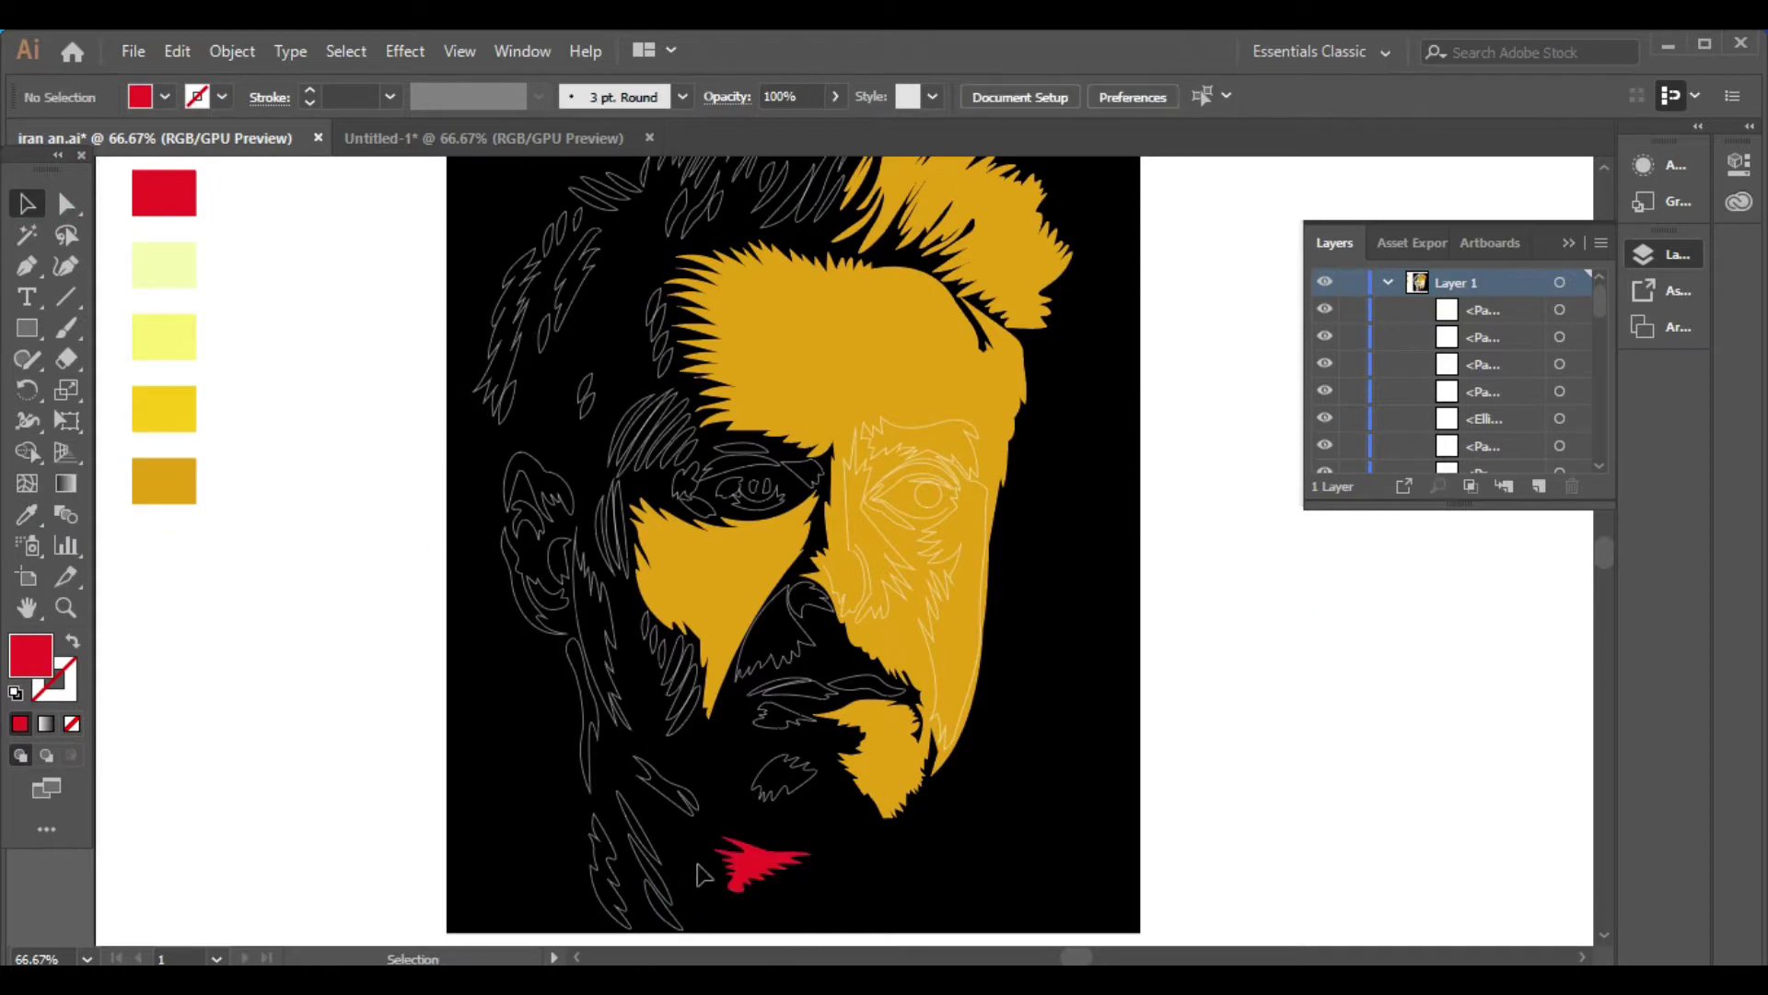
pyautogui.doubleClick(35, 649)
pyautogui.click(444, 422)
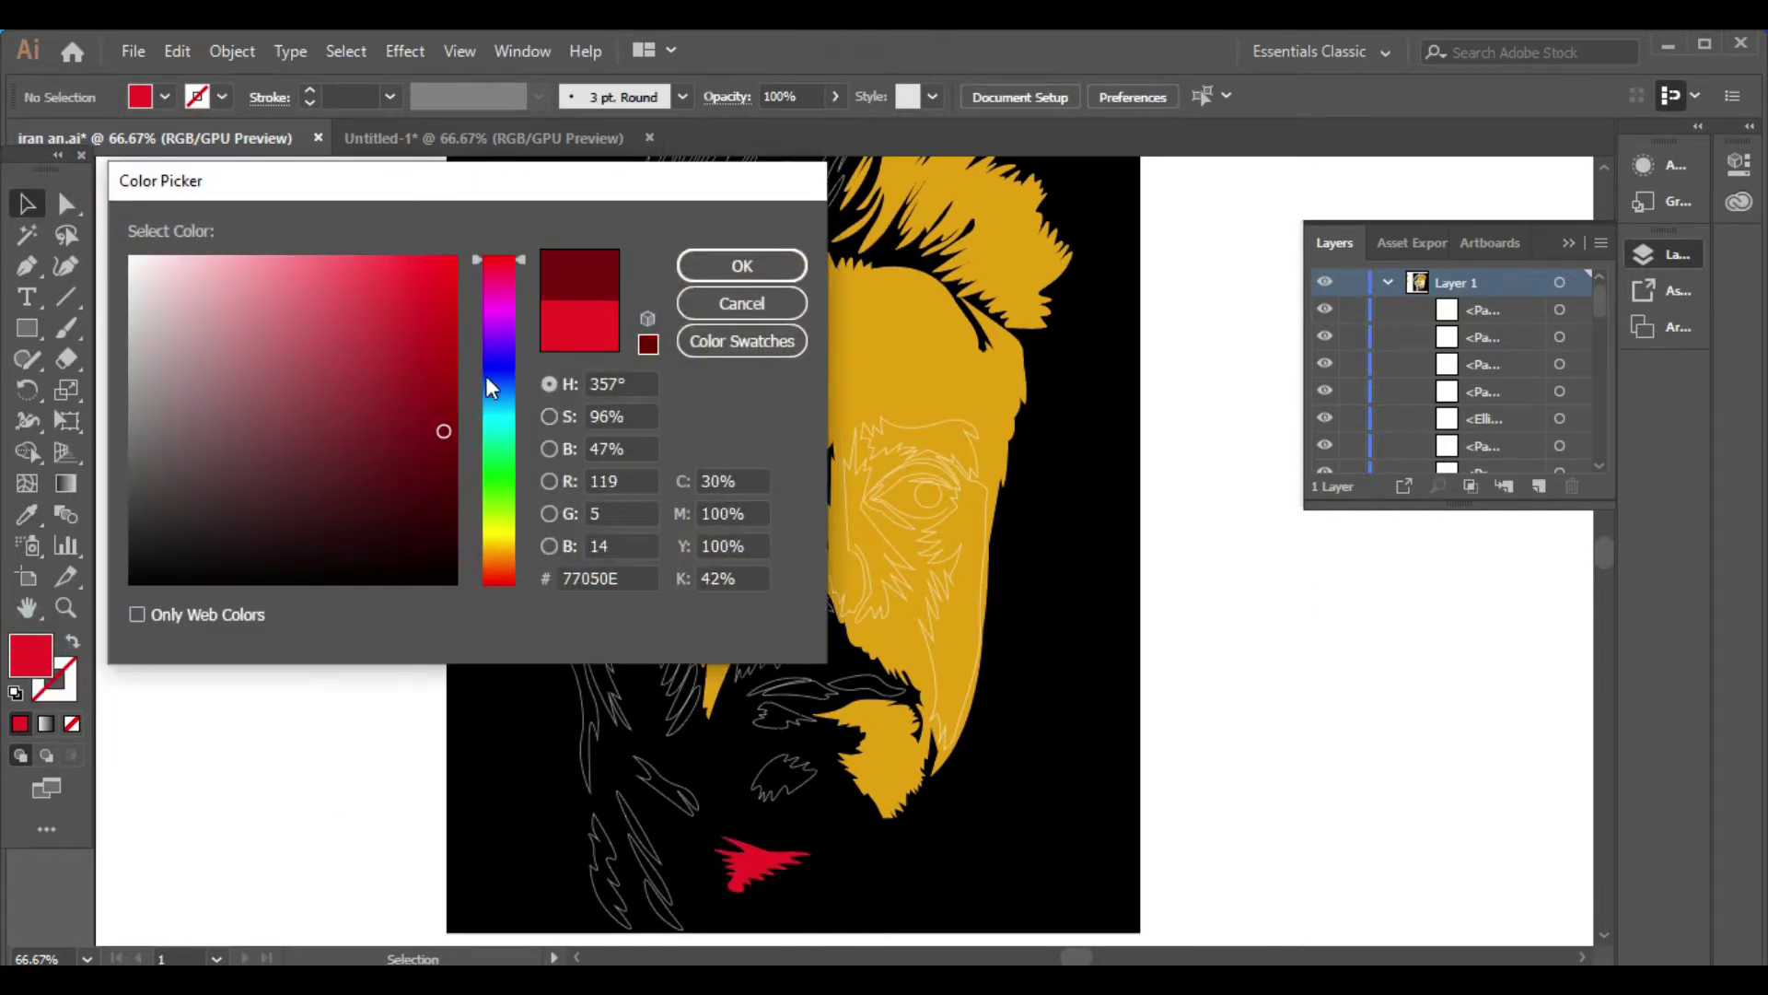
pyautogui.click(742, 265)
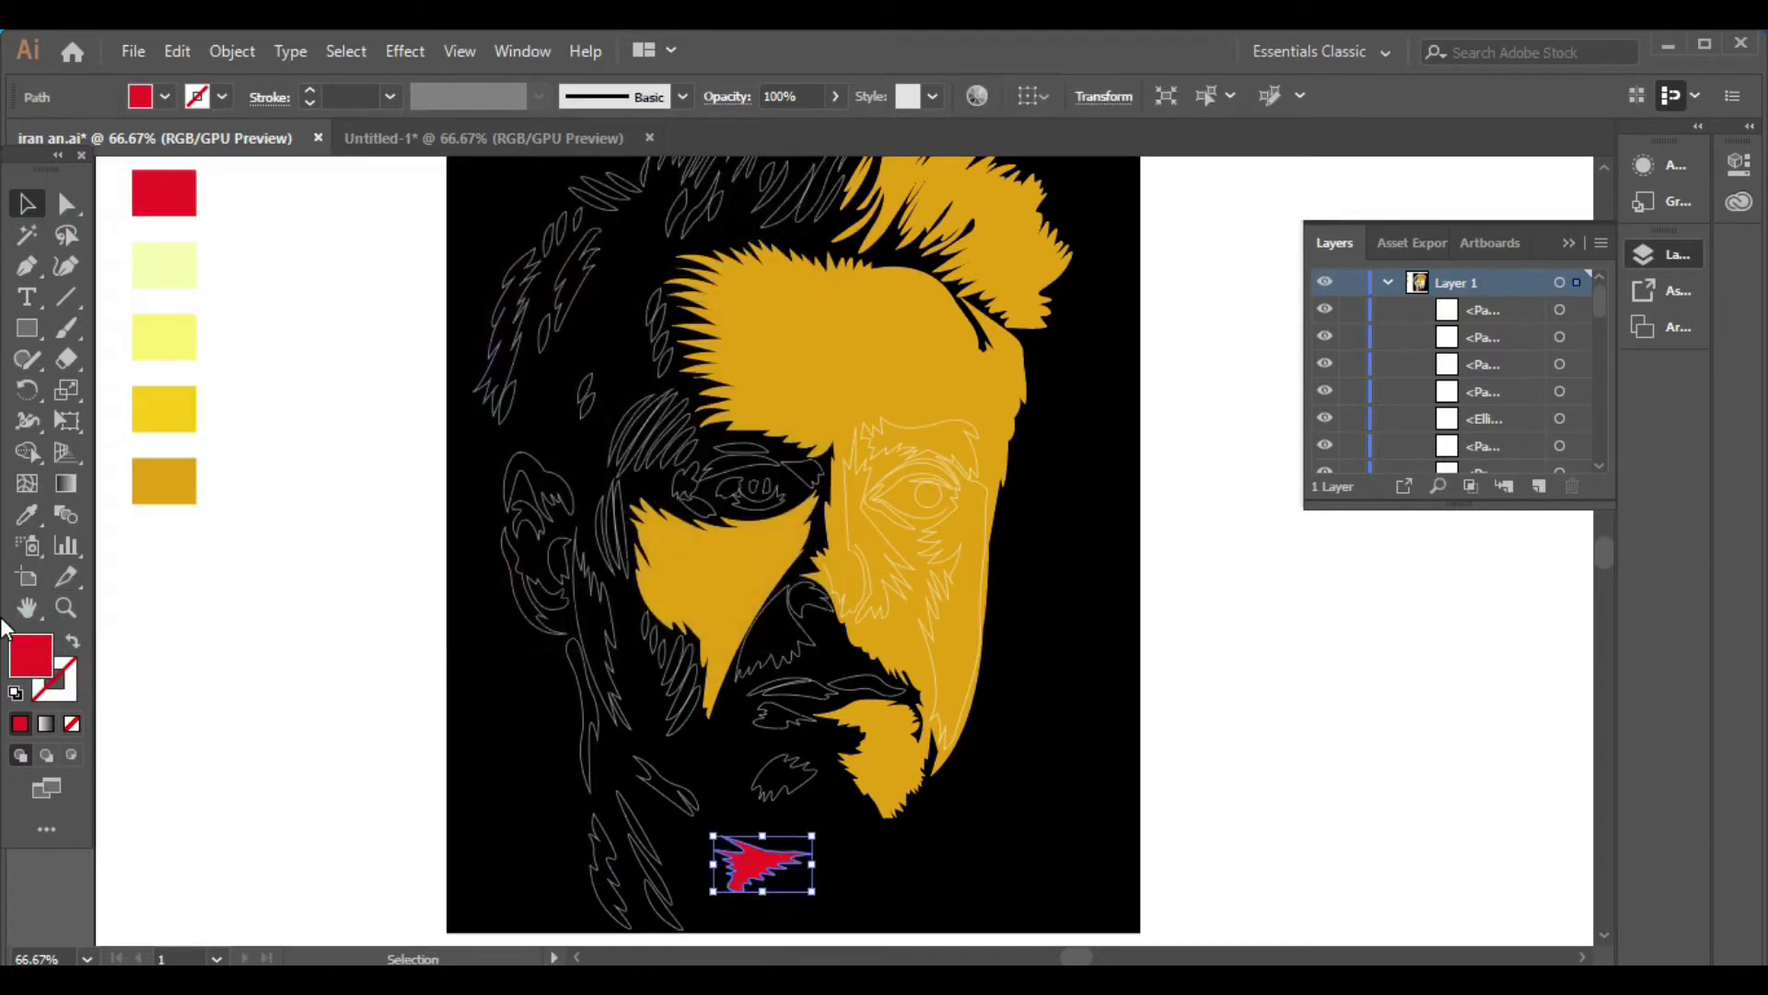
pyautogui.hotkey('ctrl', 'z')
pyautogui.doubleClick(30, 656)
pyautogui.click(443, 433)
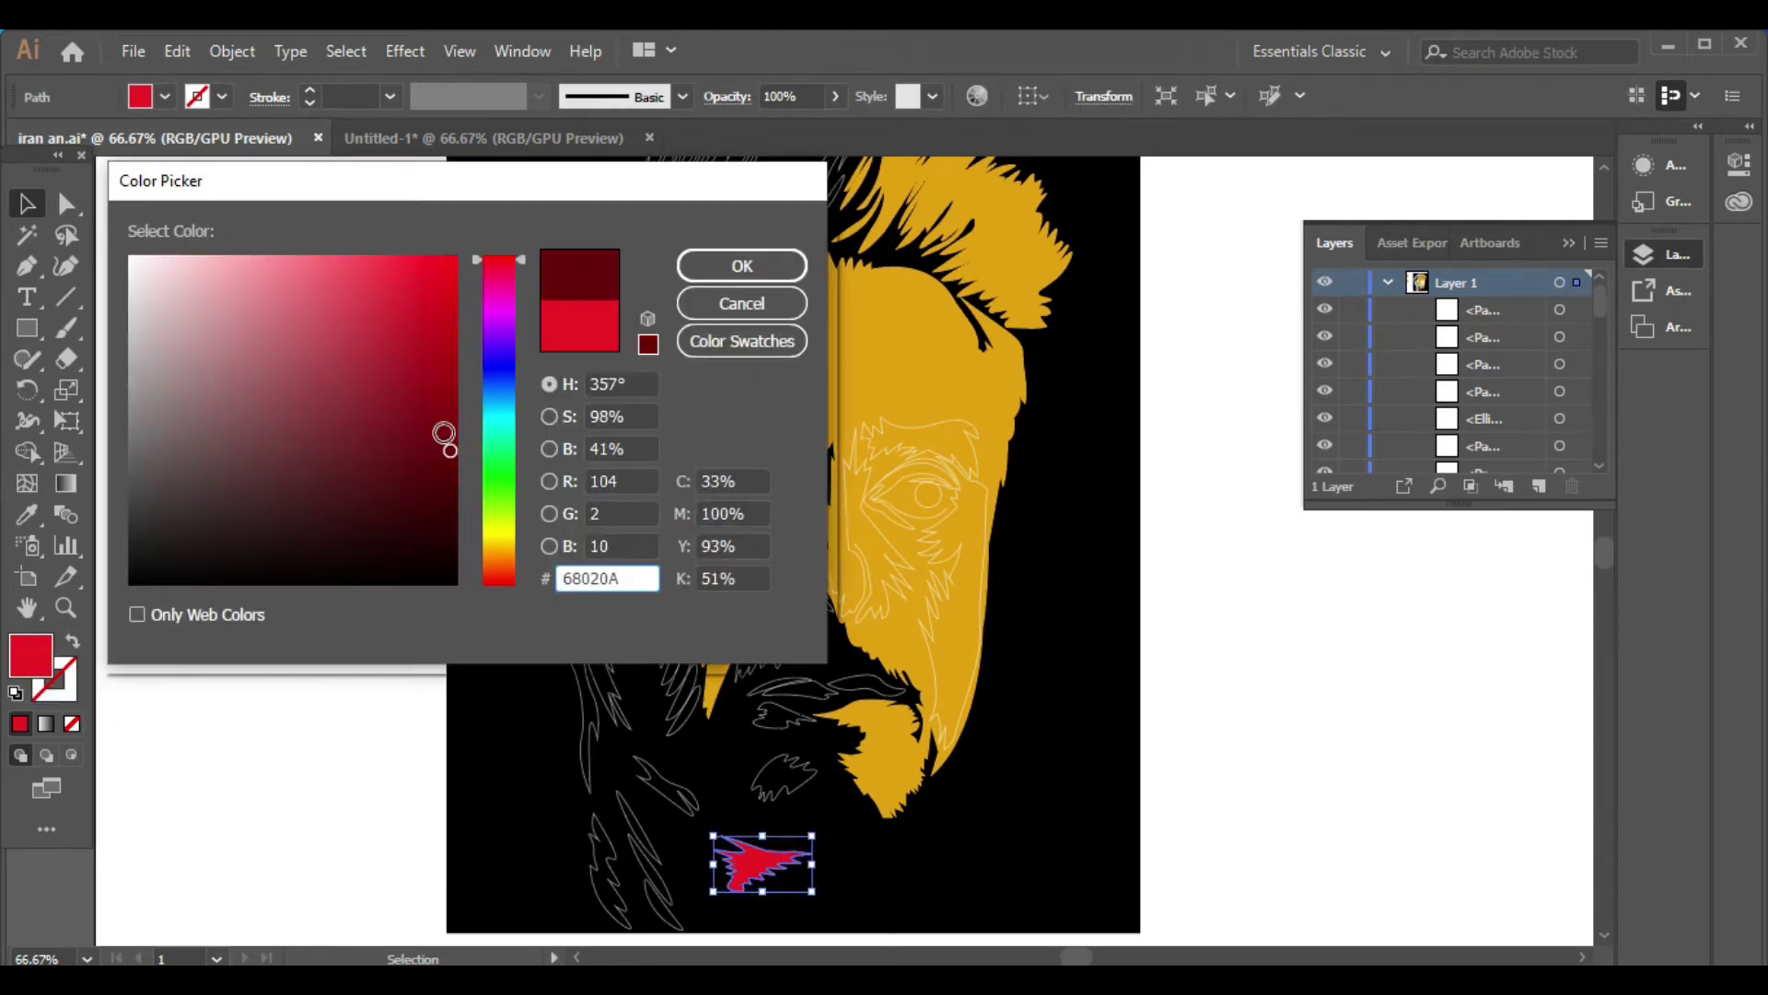
pyautogui.click(737, 265)
pyautogui.click(184, 852)
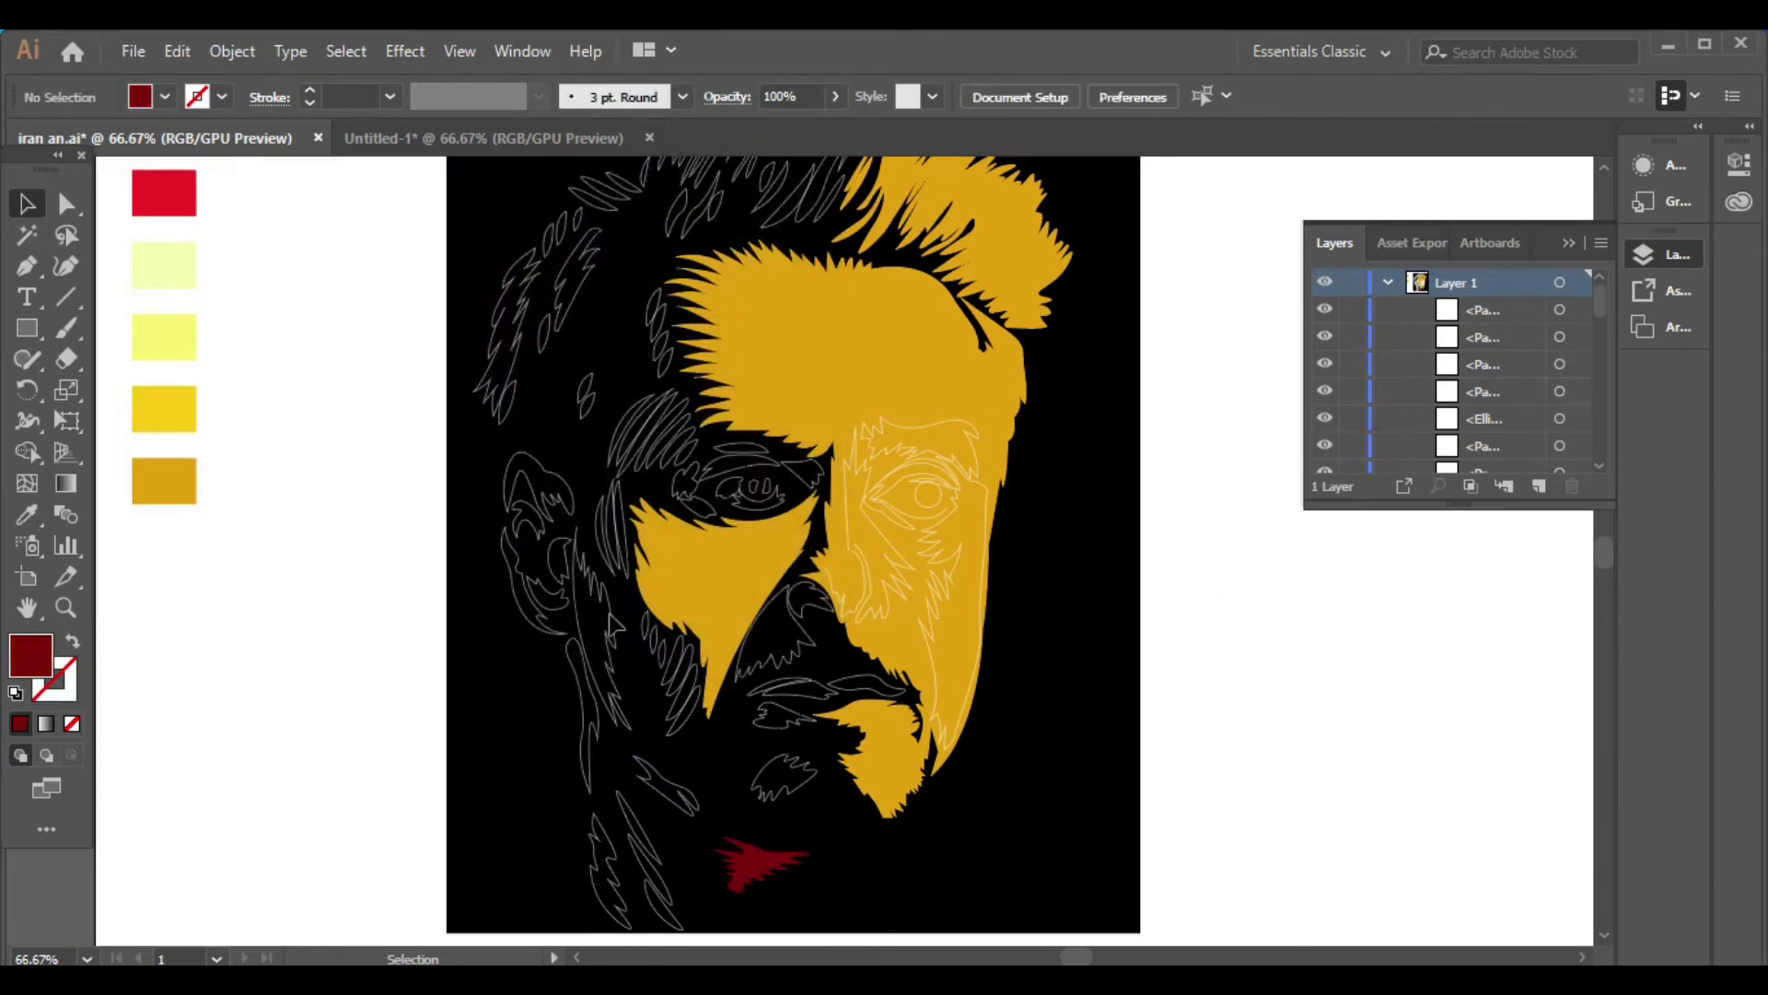
# Fill the left cheek strip with the red swatch and an upper-left hair strand with the chin's dark red
pyautogui.click(610, 626)
pyautogui.press('i')
pyautogui.click(164, 198)
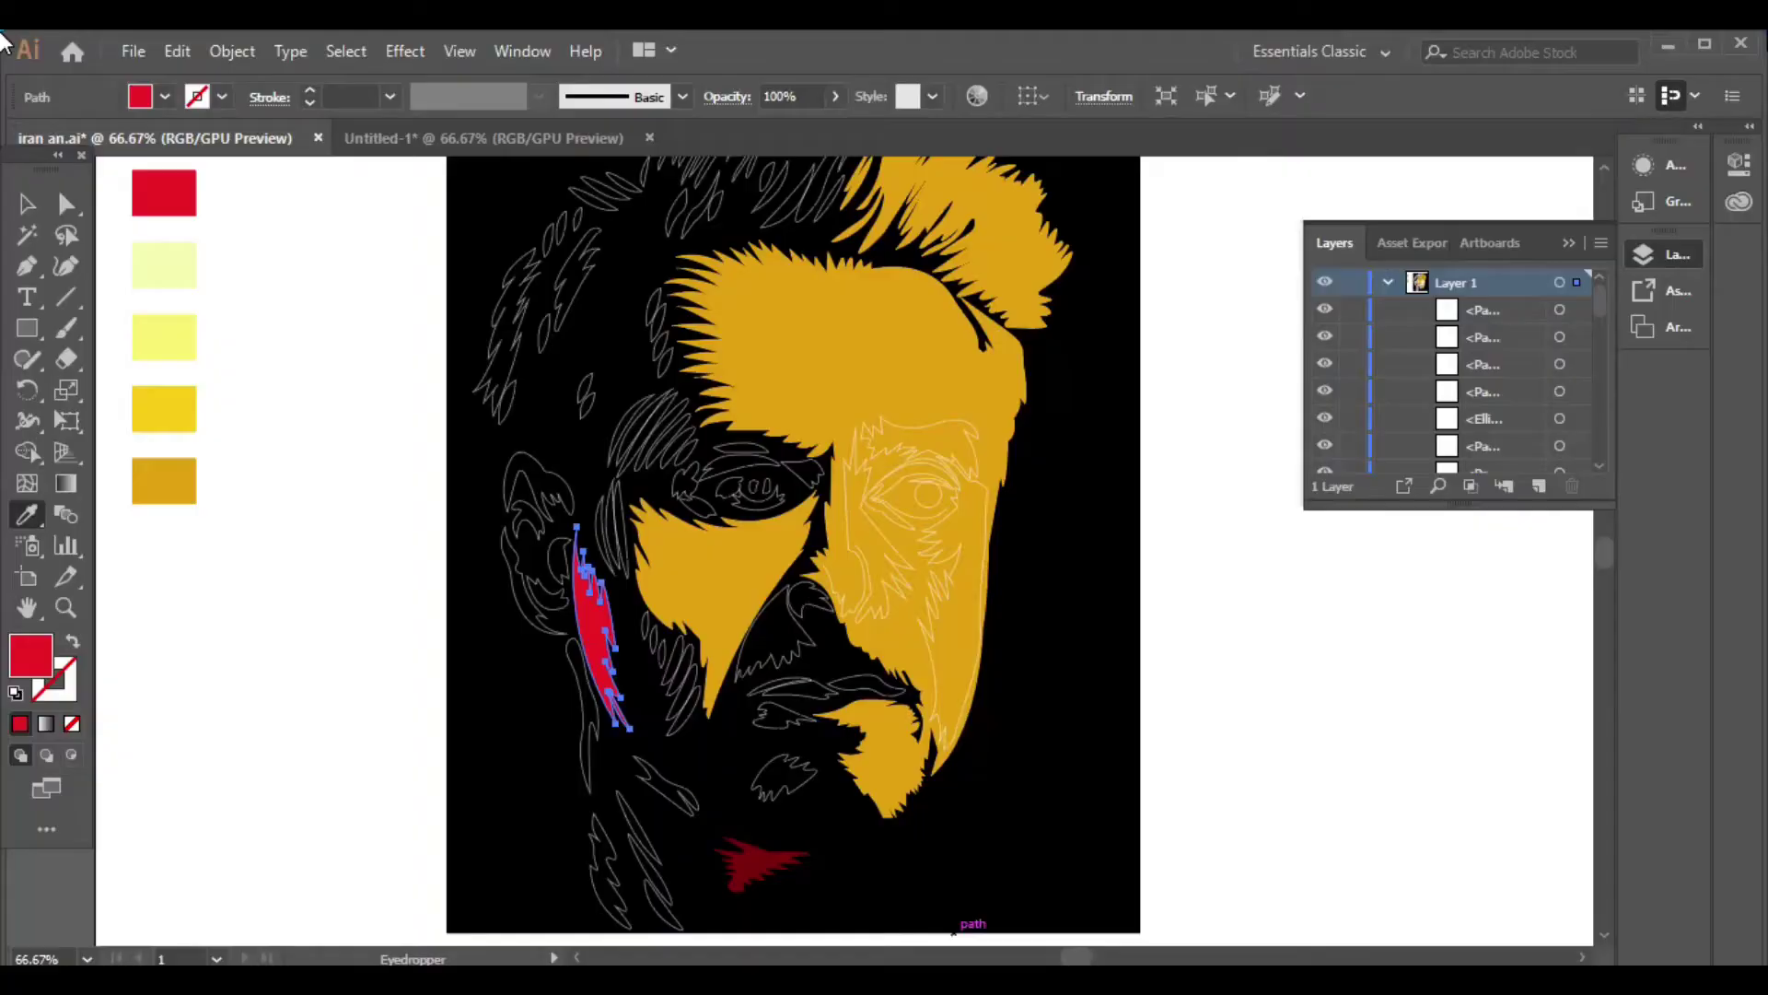
pyautogui.click(26, 203)
pyautogui.click(520, 369)
pyautogui.press('i')
pyautogui.click(765, 861)
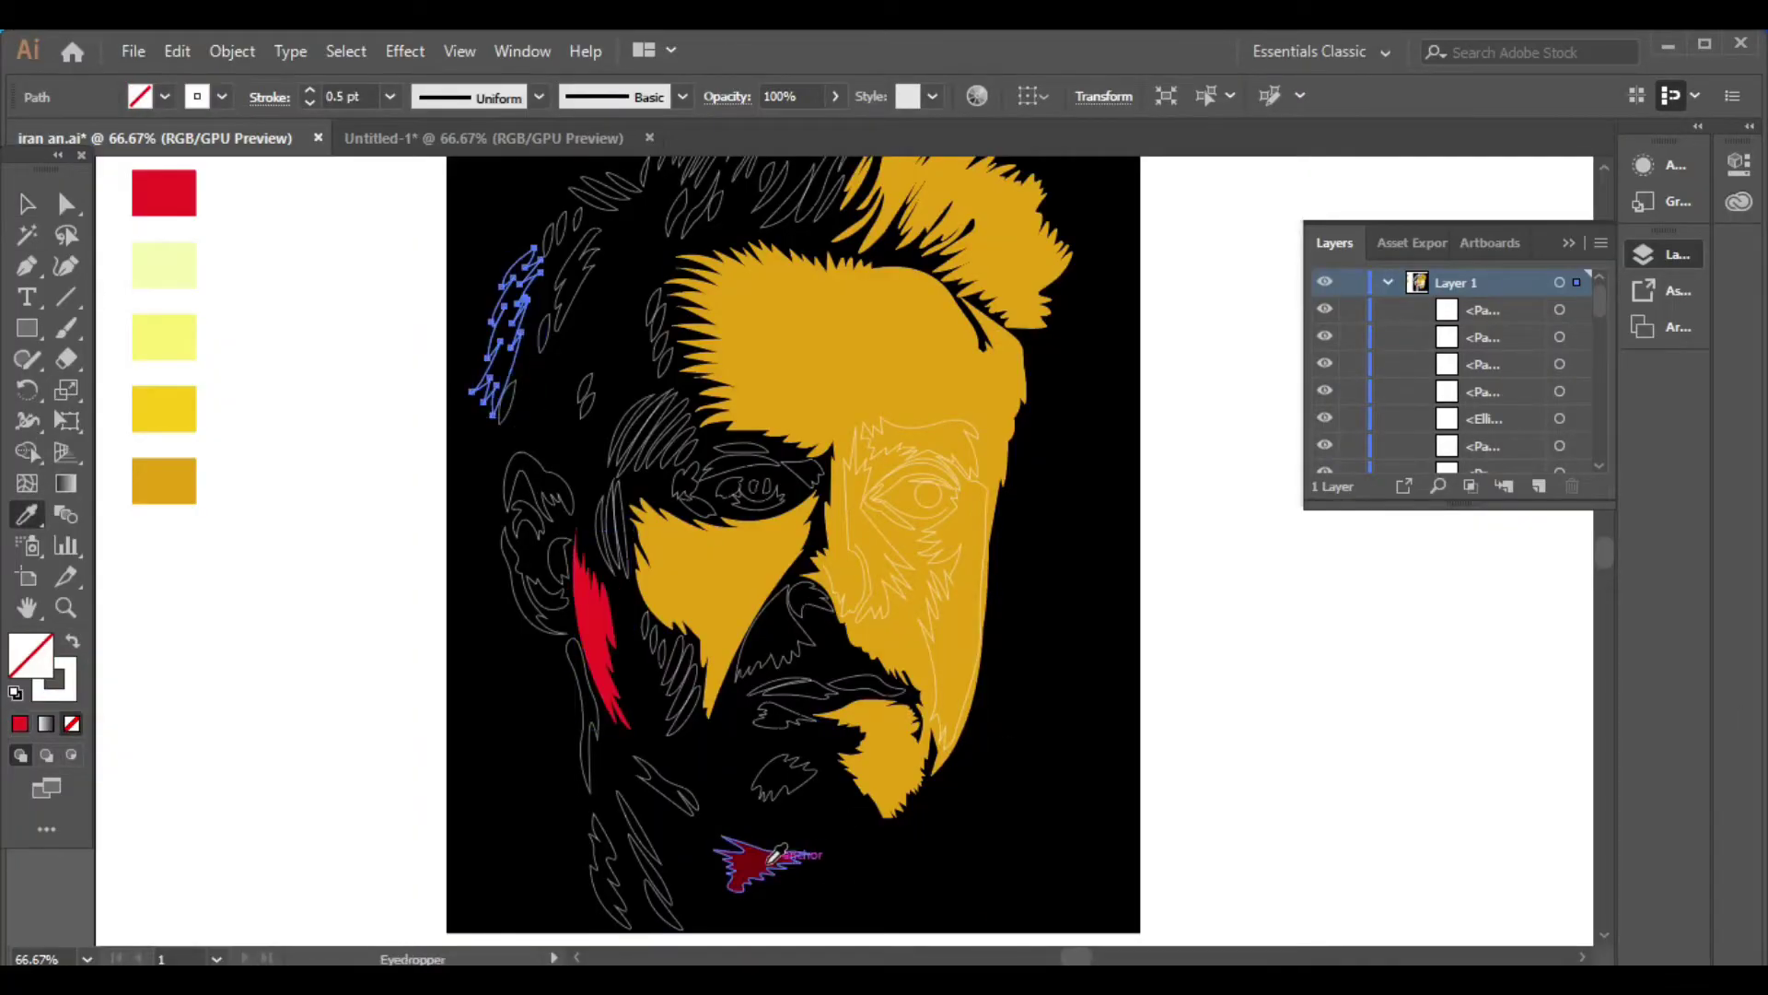
pyautogui.click(27, 204)
pyautogui.click(491, 700)
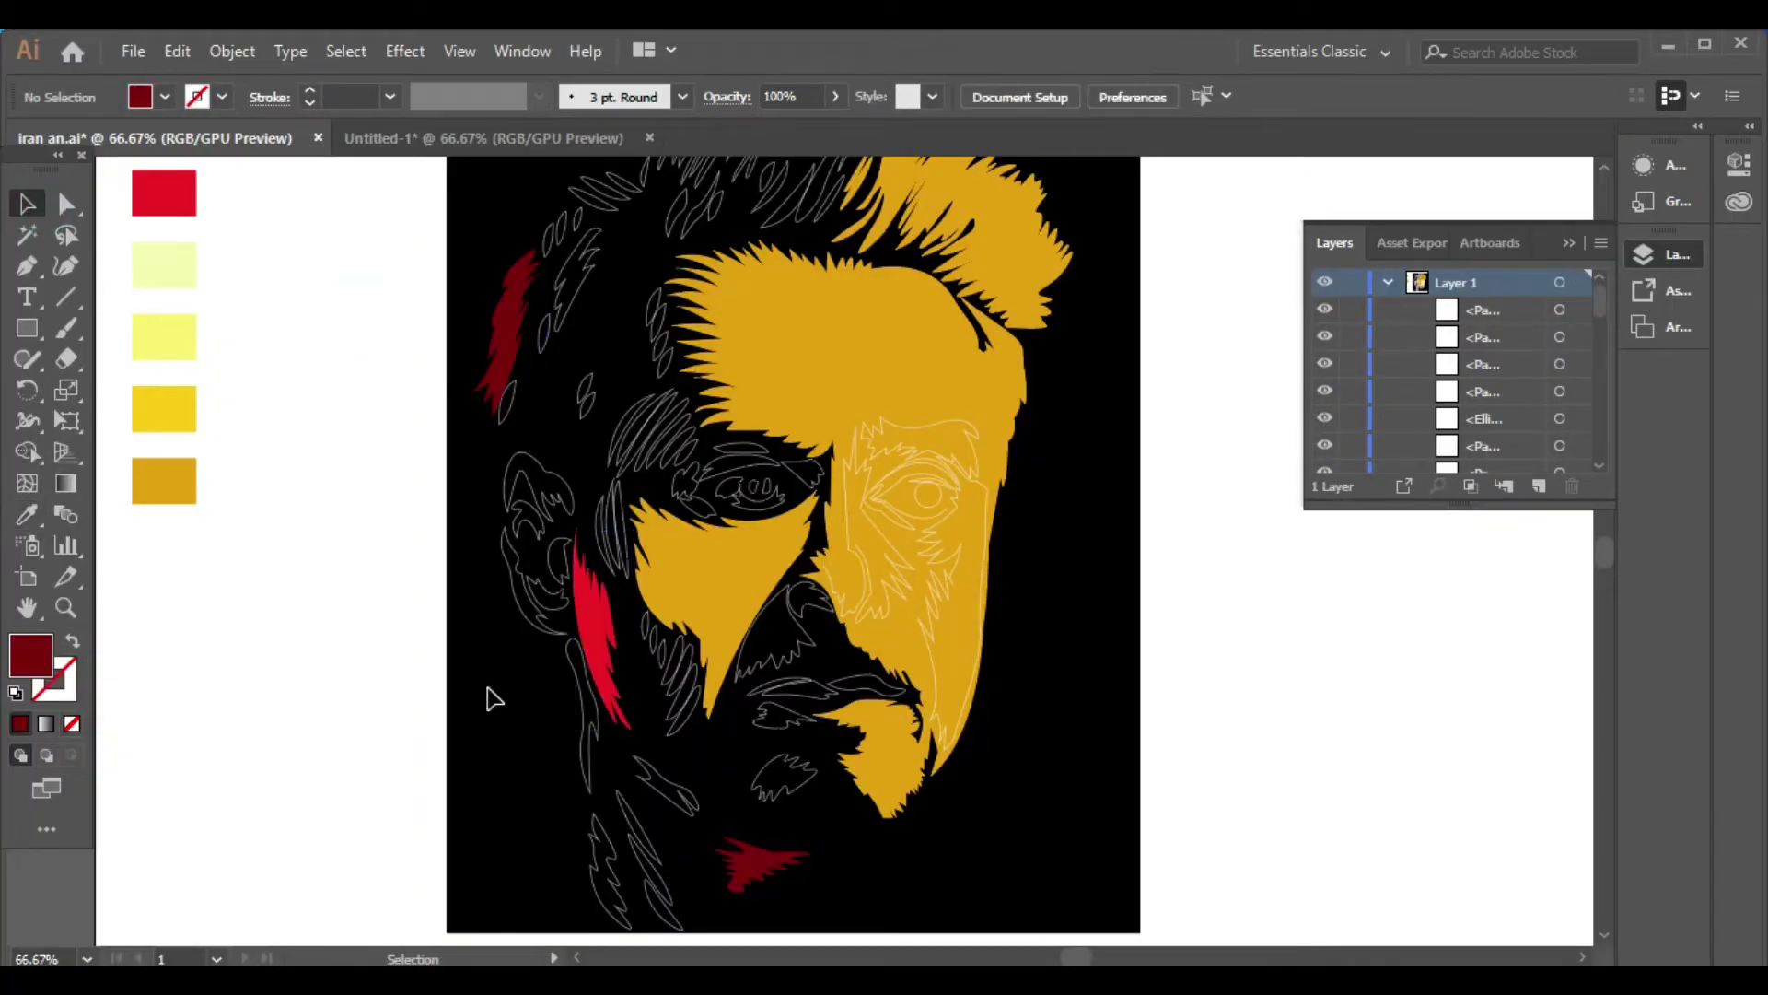
# Fill another left hair strand and the ear with dark red
pyautogui.click(505, 419)
pyautogui.press('i')
pyautogui.click(512, 336)
pyautogui.click(425, 446)
pyautogui.click(547, 603)
pyautogui.press('i')
pyautogui.click(517, 337)
pyautogui.click(18, 212)
# Fill the strands along the jaw and chin with dark red
pyautogui.click(164, 267)
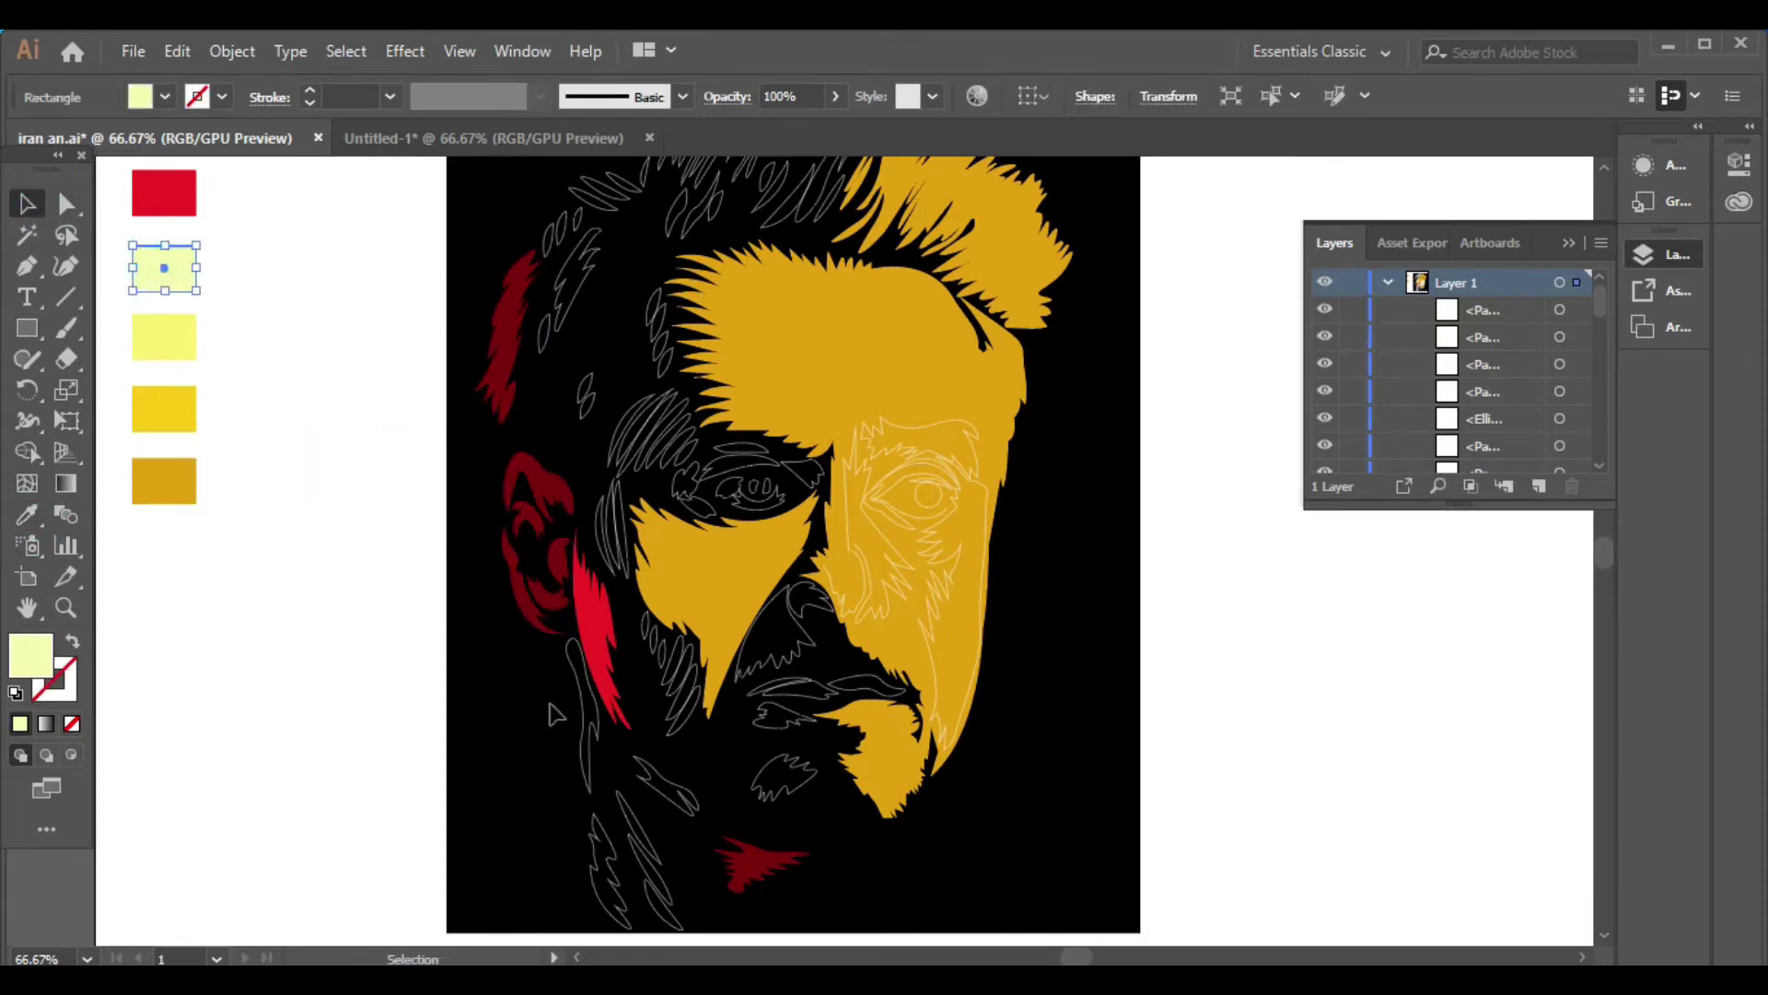
pyautogui.moveTo(518, 741); pyautogui.dragTo(656, 866)
pyautogui.press('i')
pyautogui.click(539, 489)
pyautogui.press('v')
pyautogui.click(1172, 633)
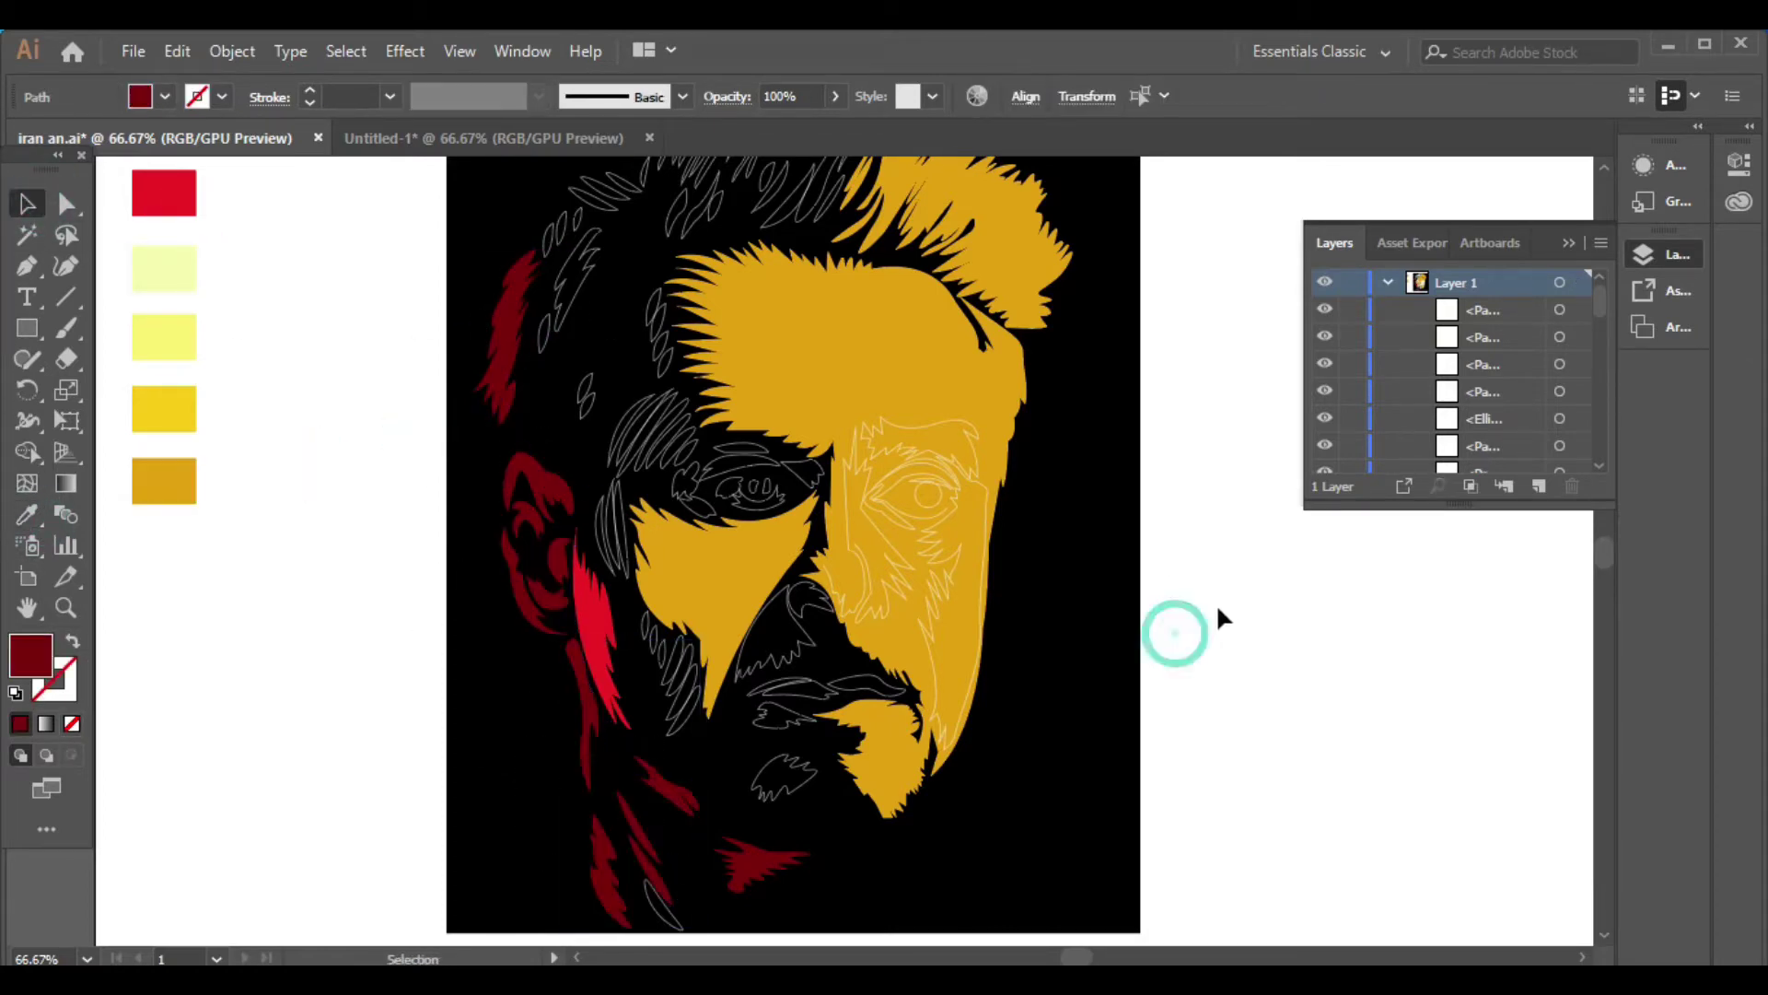
# Fill the hair strands at the upper left of the head with dark red
pyautogui.scroll(1, 1330, 615)
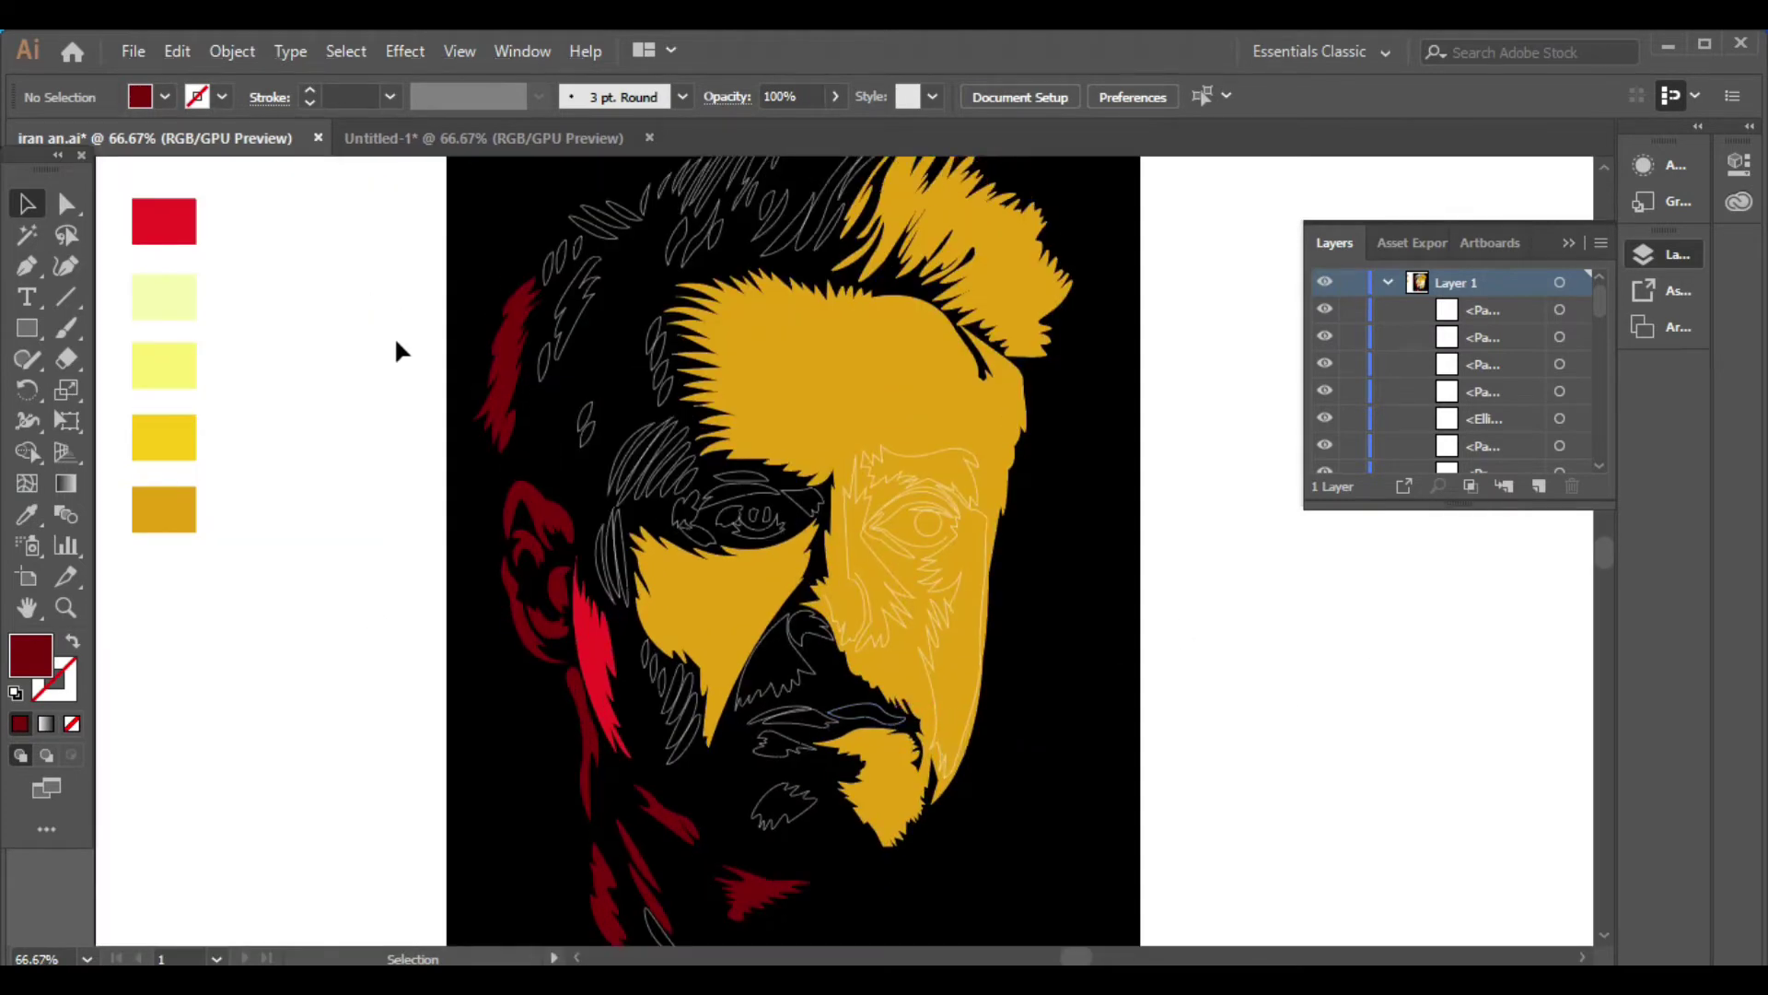
pyautogui.moveTo(534, 226); pyautogui.dragTo(566, 277)
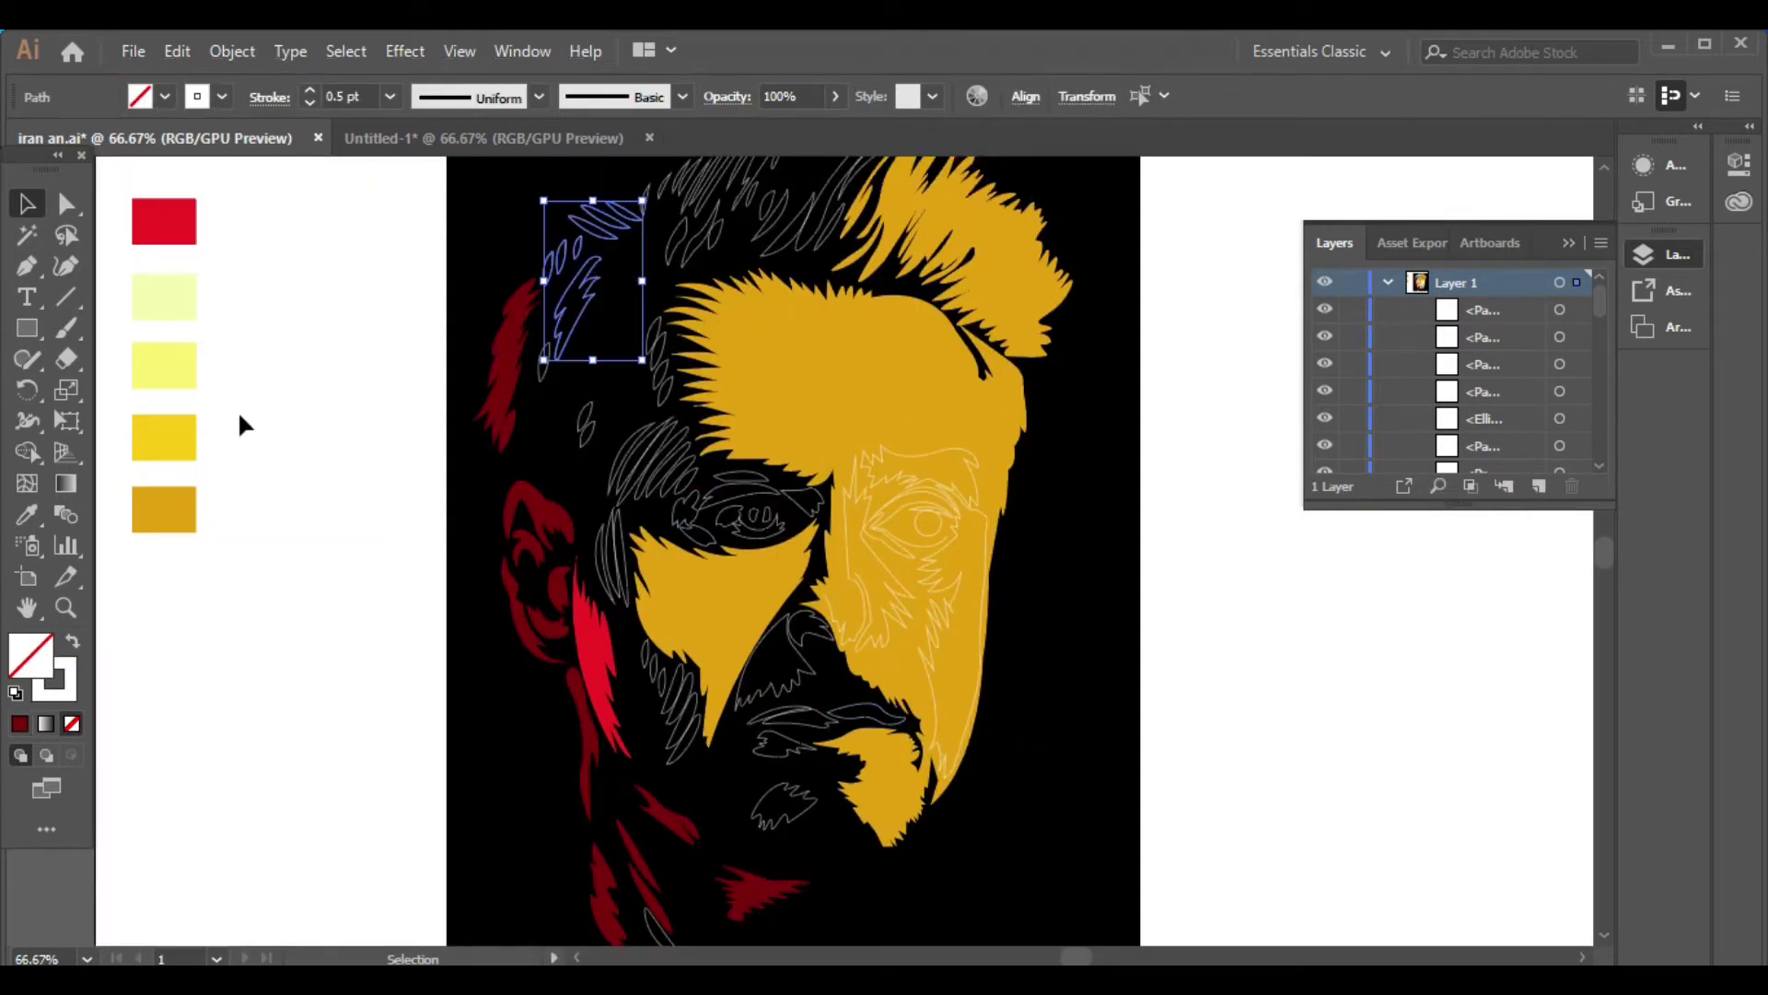
pyautogui.click(25, 514)
pyautogui.click(507, 360)
pyautogui.press('v')
pyautogui.click(421, 417)
# Fill the strands above the left eye with dark red
pyautogui.moveTo(563, 391); pyautogui.dragTo(705, 504)
pyautogui.click(25, 514)
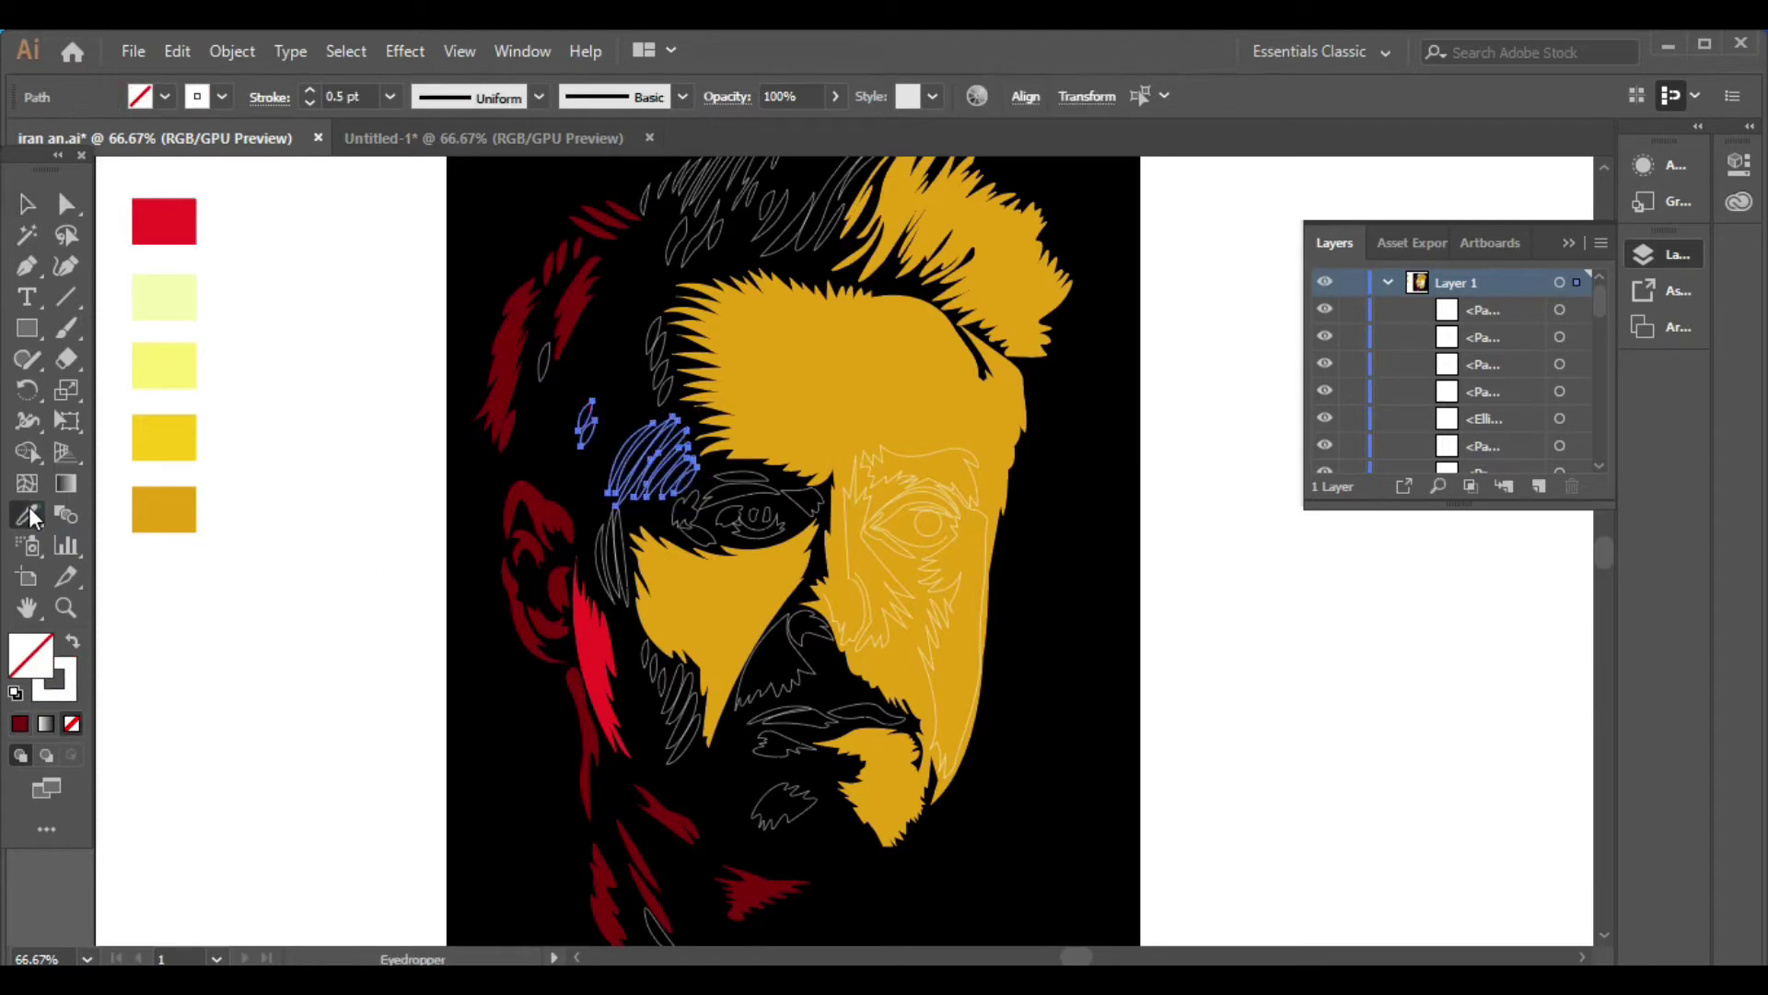
pyautogui.click(539, 516)
pyautogui.press('v')
pyautogui.click(368, 359)
# Fill the strands near the left temple with dark red
pyautogui.moveTo(623, 288); pyautogui.dragTo(664, 385)
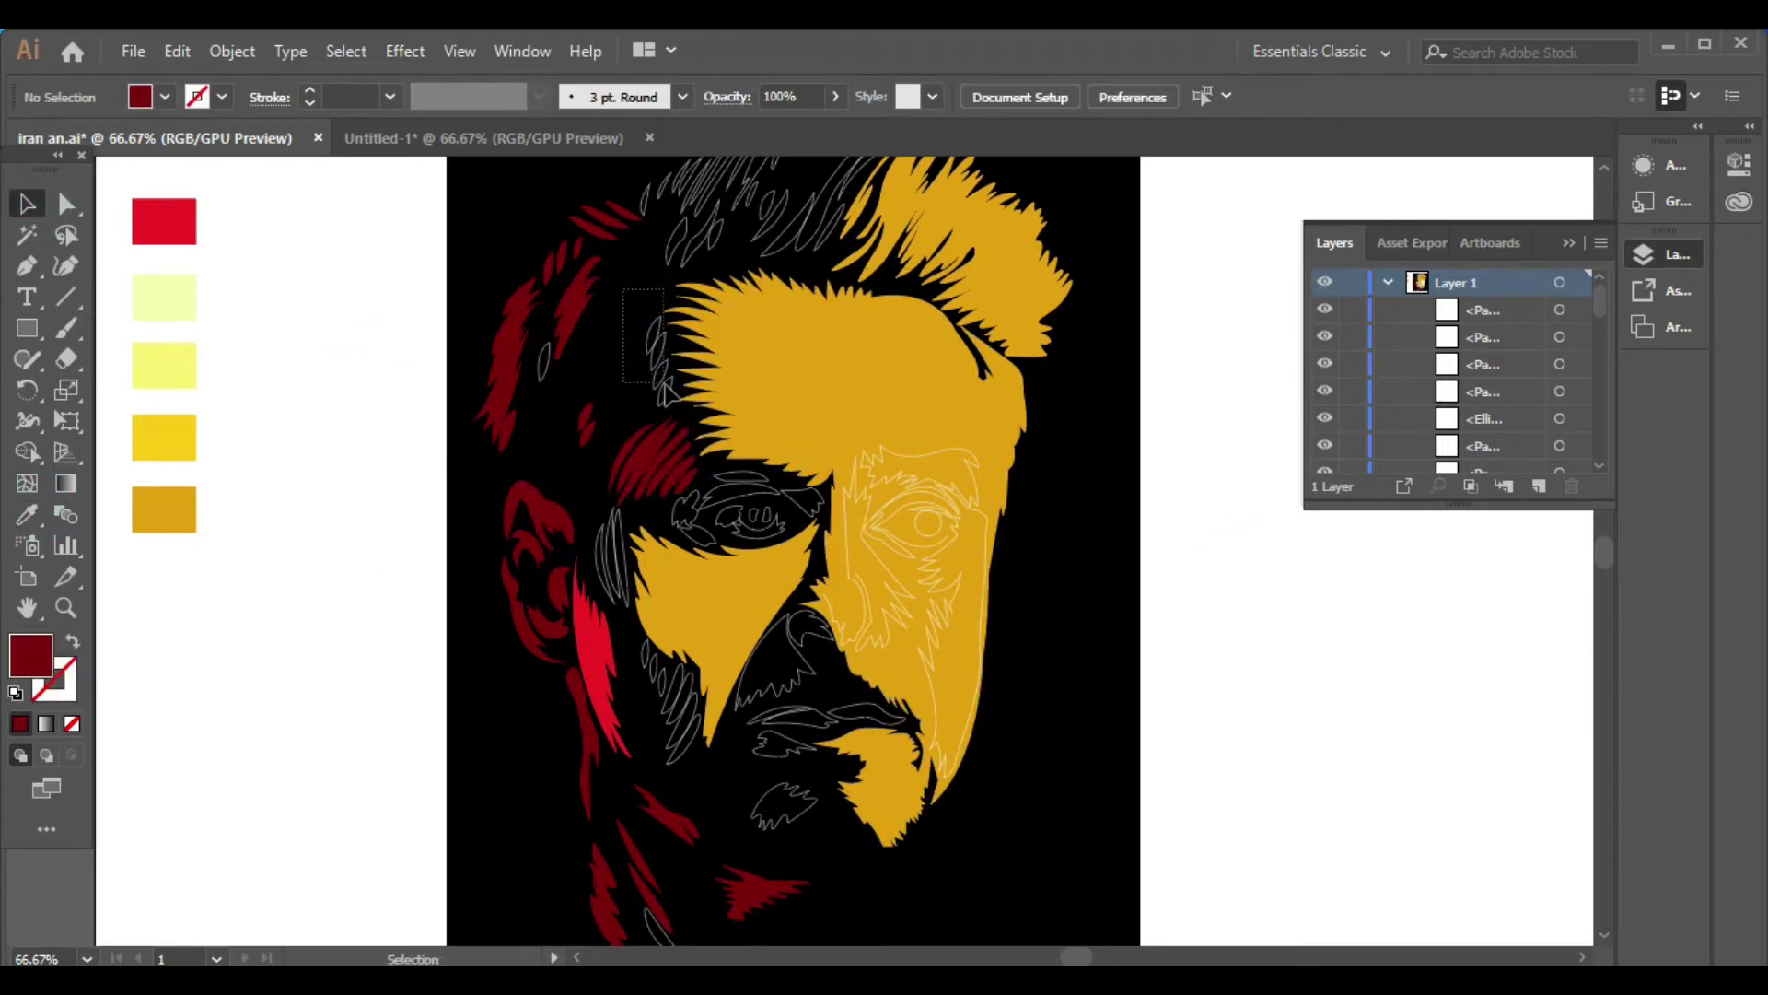
pyautogui.rightClick(666, 385)
pyautogui.click(632, 308)
pyautogui.click(26, 514)
pyautogui.click(566, 304)
pyautogui.click(33, 202)
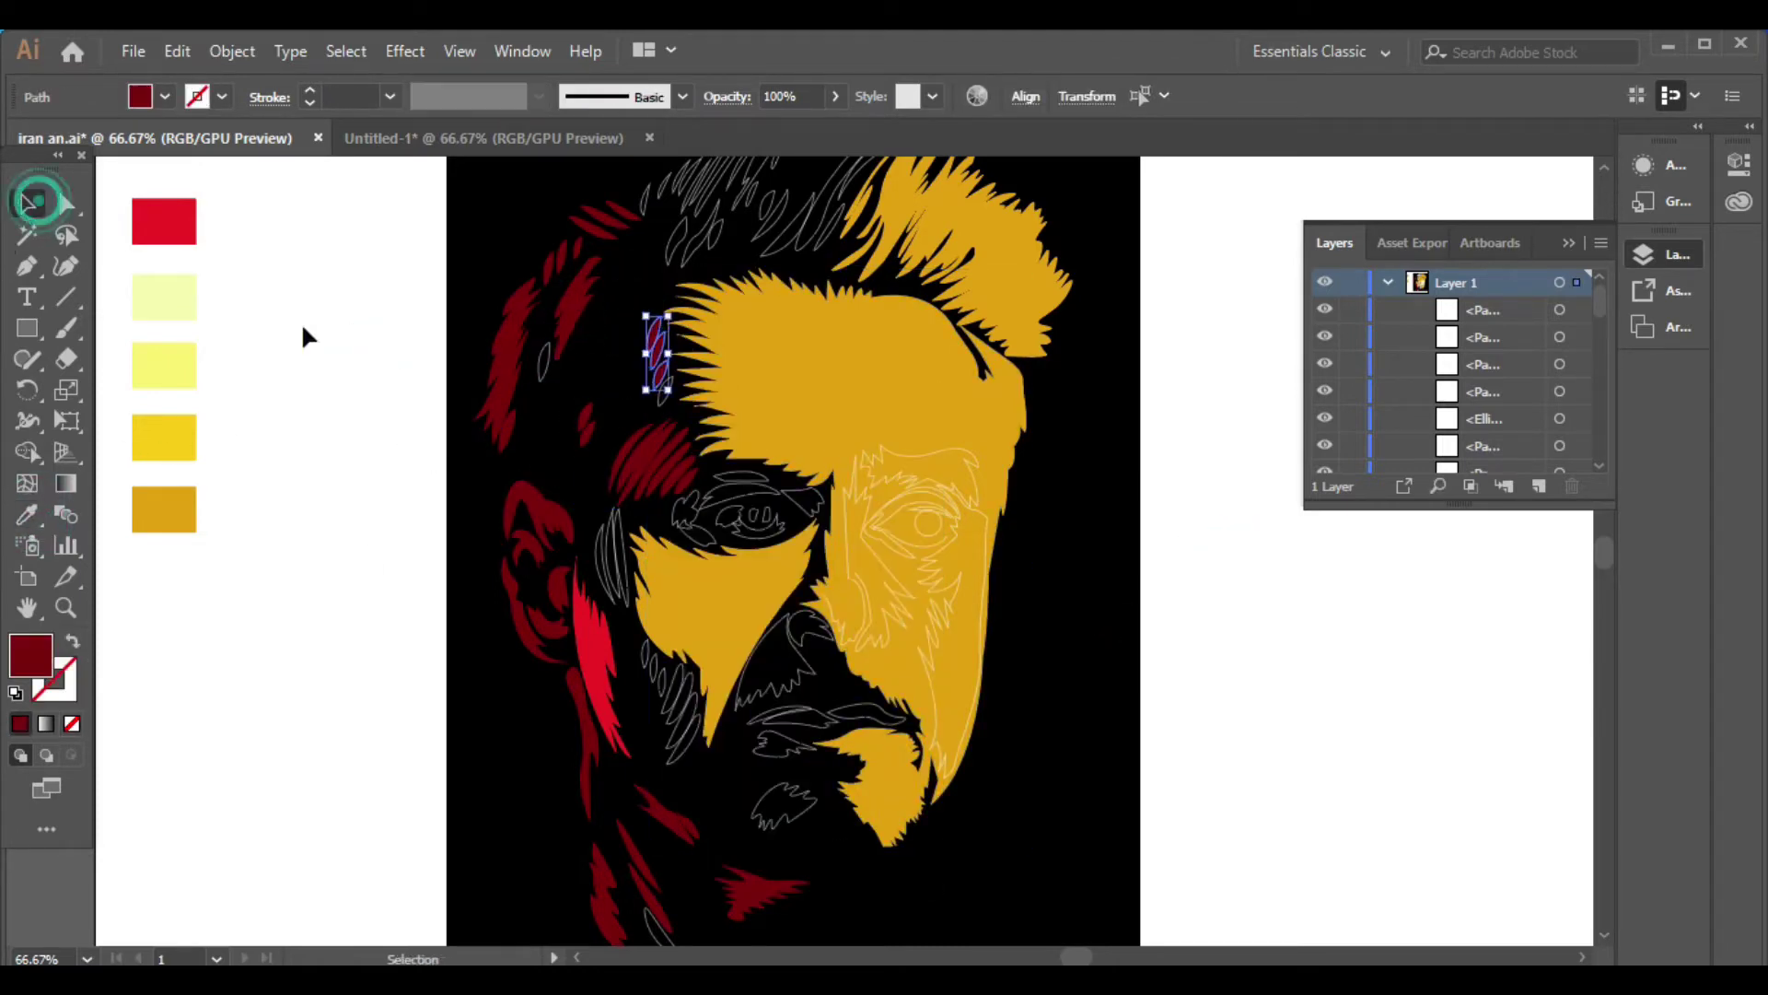
# Fill two small strands beside the forehead dark red, then select the crown strands
pyautogui.click(543, 362)
pyautogui.click(582, 304)
pyautogui.click(27, 205)
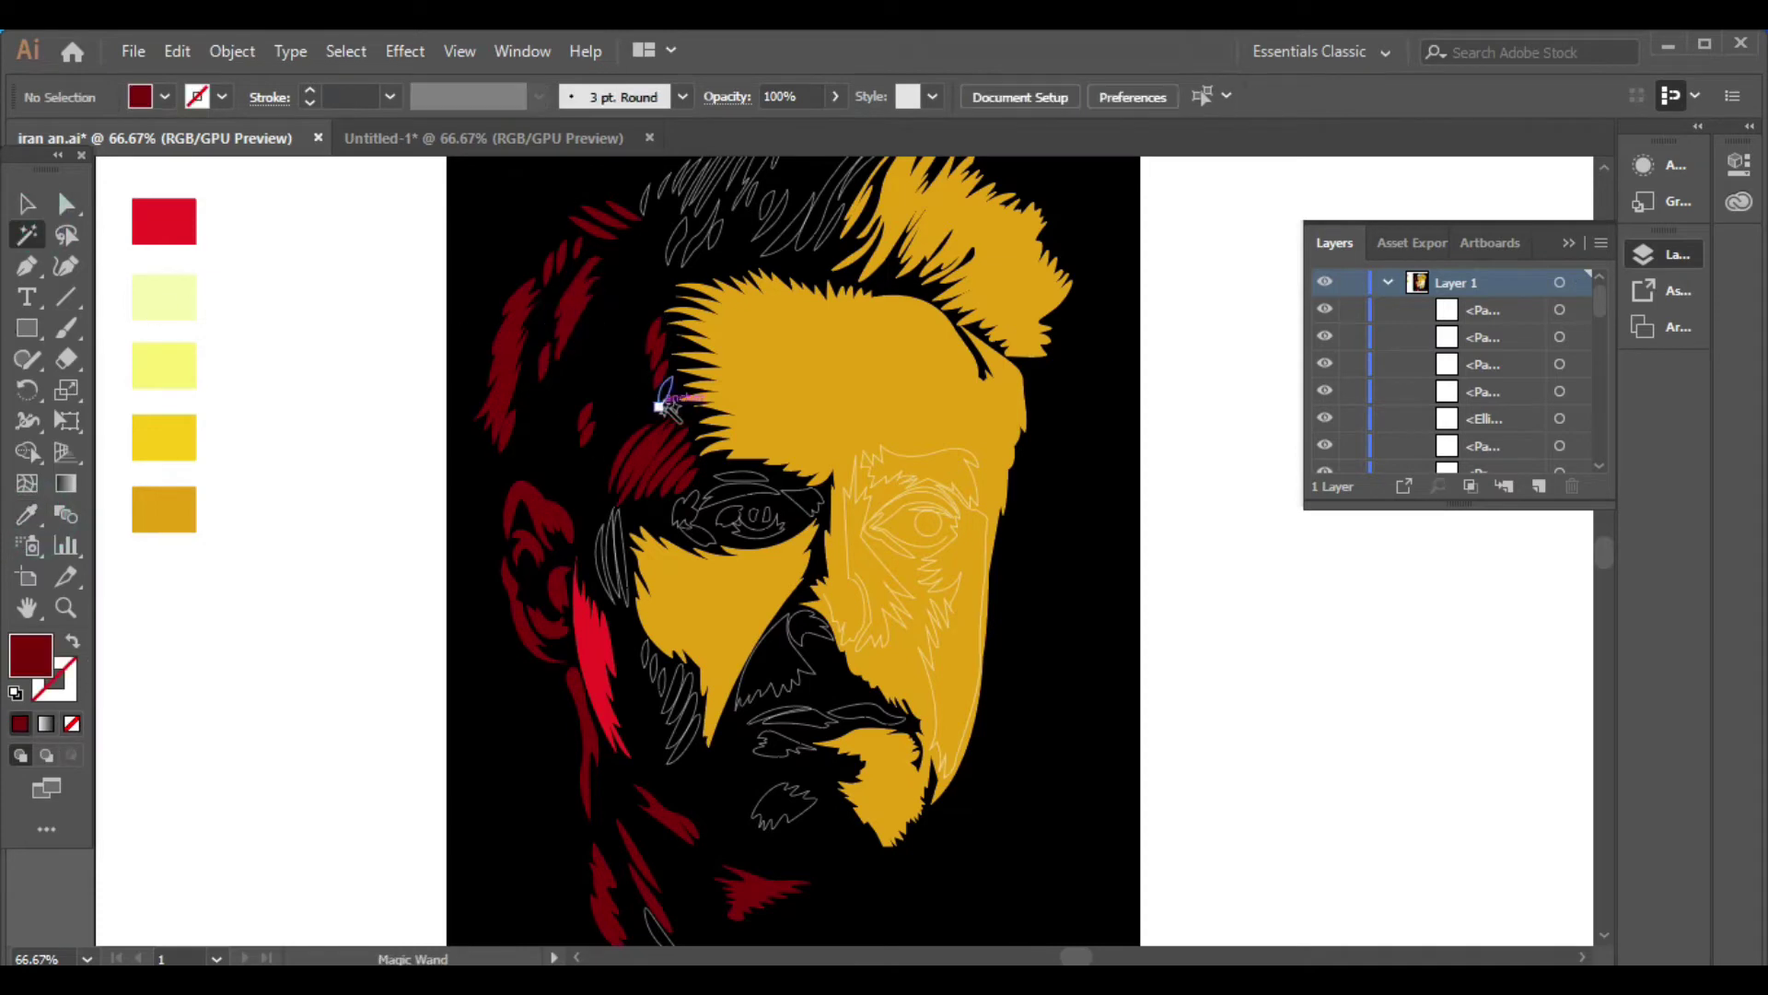
pyautogui.click(261, 439)
pyautogui.click(665, 392)
pyautogui.click(585, 304)
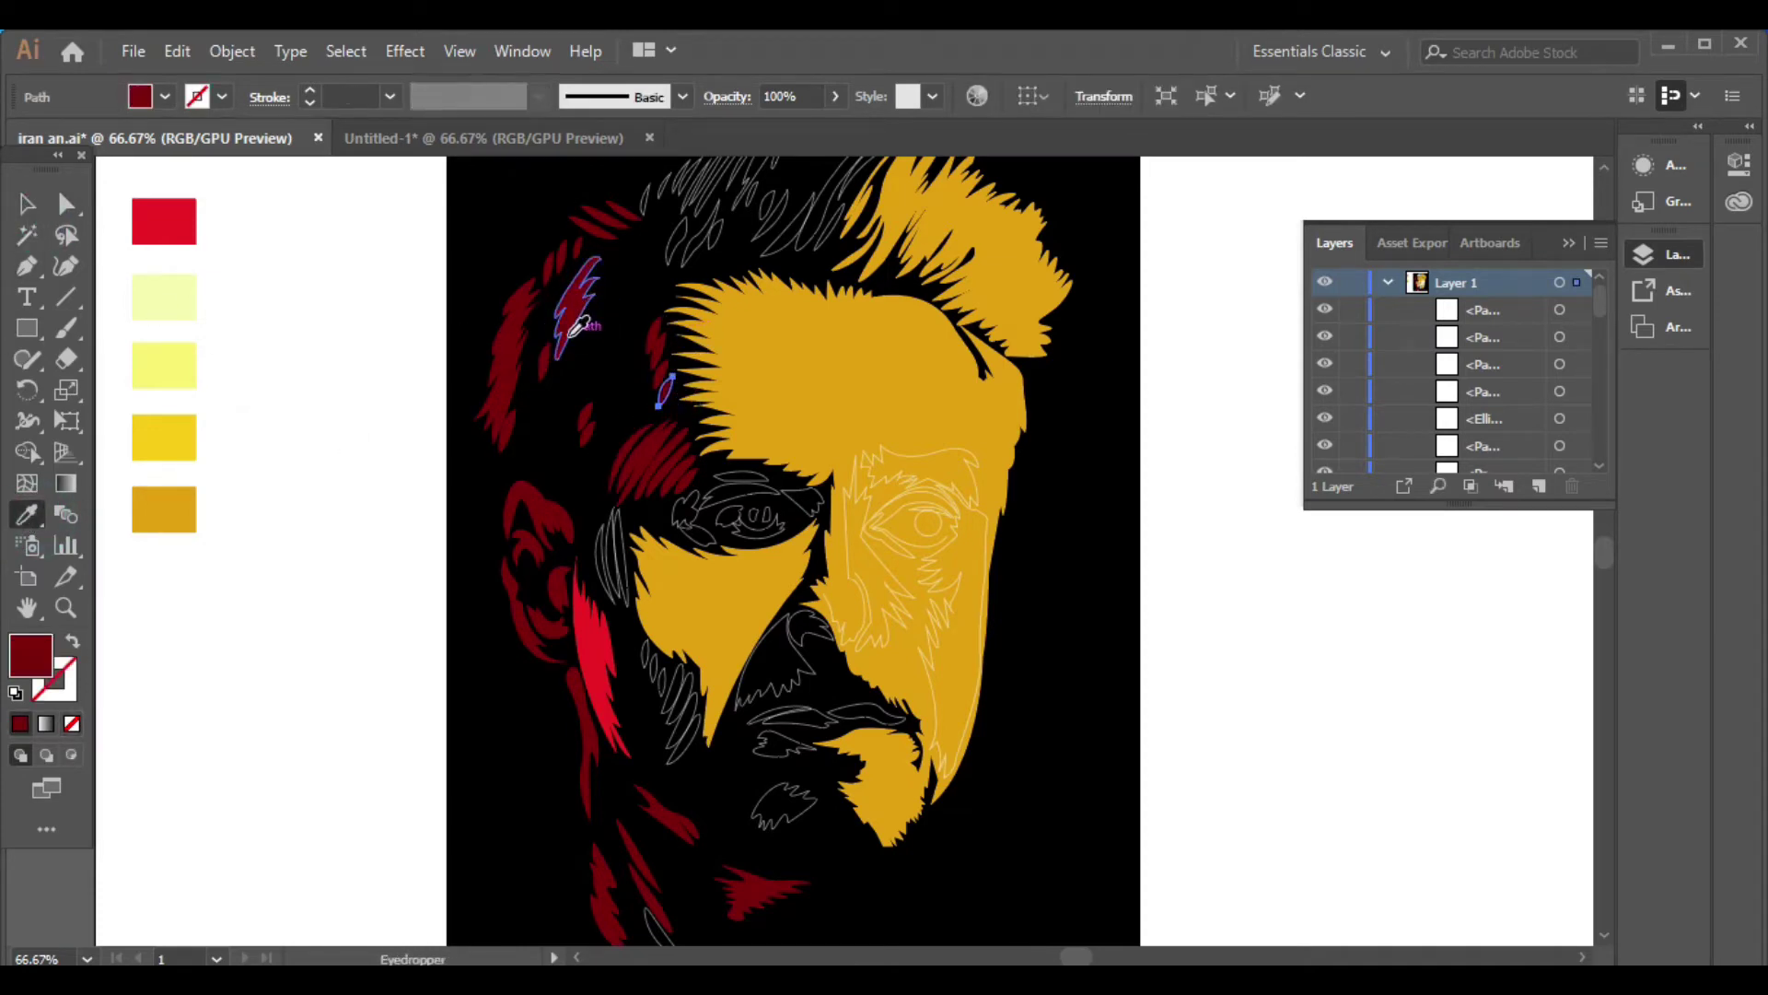
pyautogui.click(26, 204)
pyautogui.click(387, 367)
pyautogui.scroll(1, 516, 276)
pyautogui.moveTo(629, 192)
pyautogui.mouseDown()
pyautogui.moveTo(709, 261)
pyautogui.moveTo(811, 250)
pyautogui.mouseUp()
# Fill the selected crown hair strands with the yellow swatch
pyautogui.click(24, 518)
pyautogui.click(164, 499)
pyautogui.press('v')
pyautogui.click(410, 213)
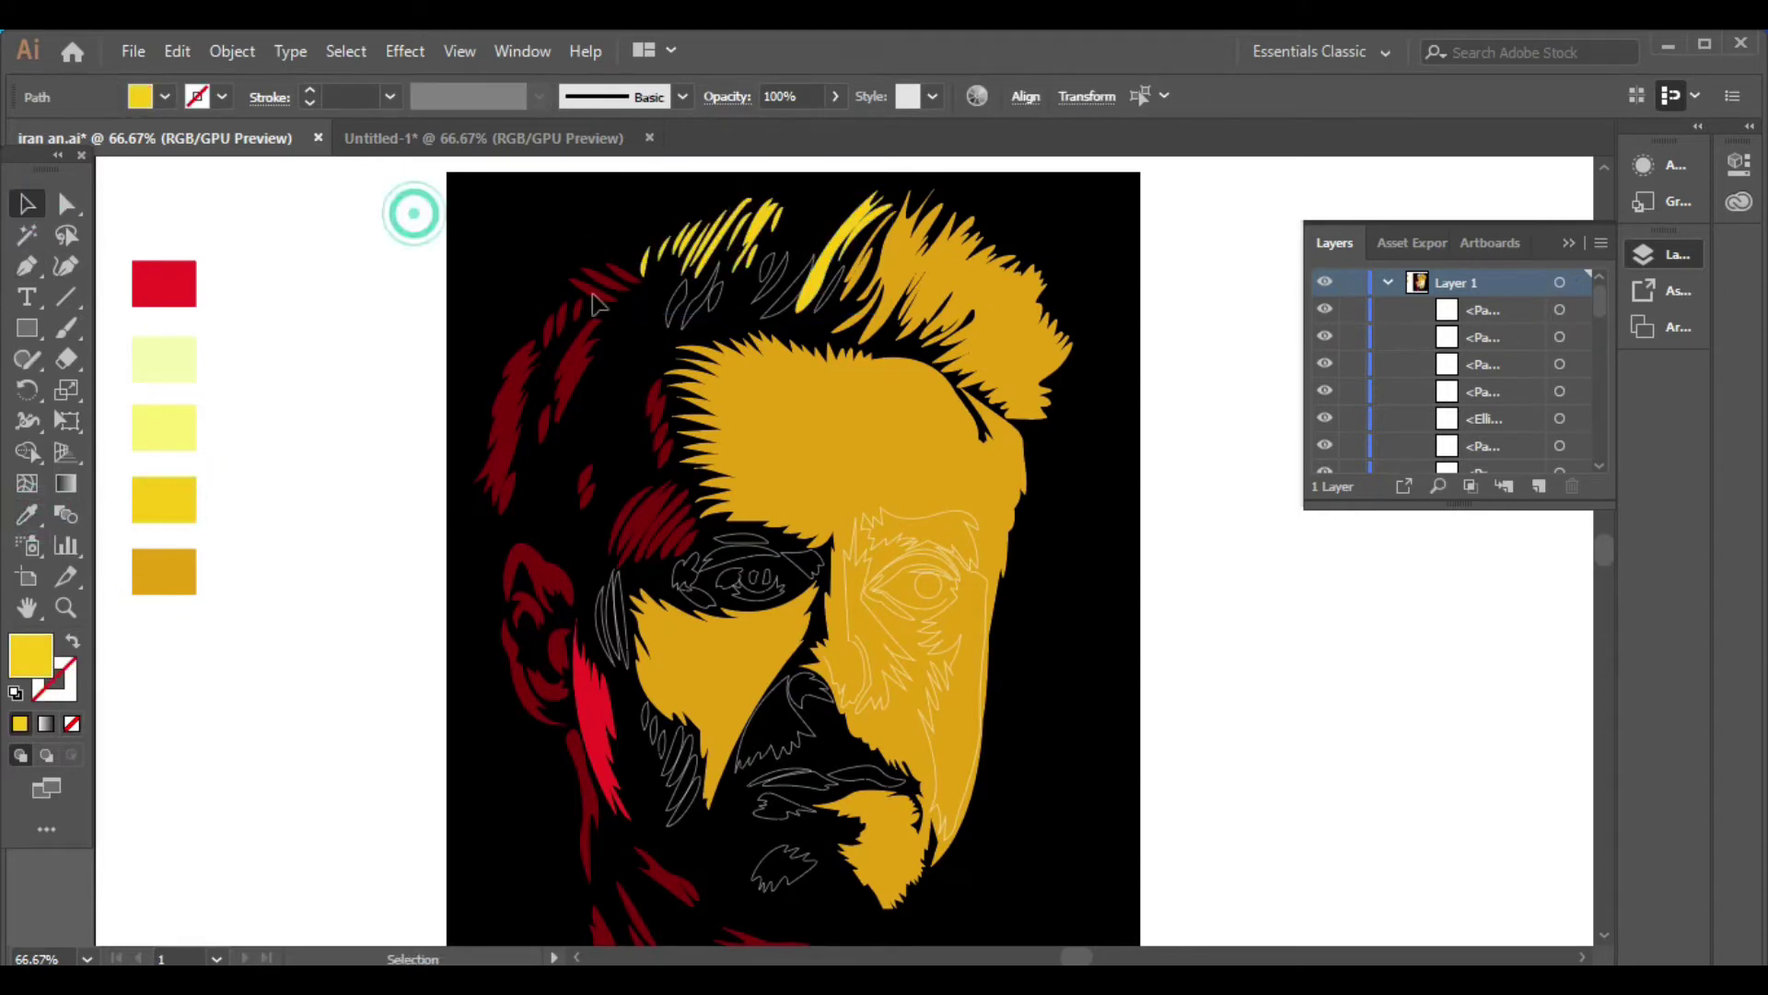
pyautogui.click(660, 297)
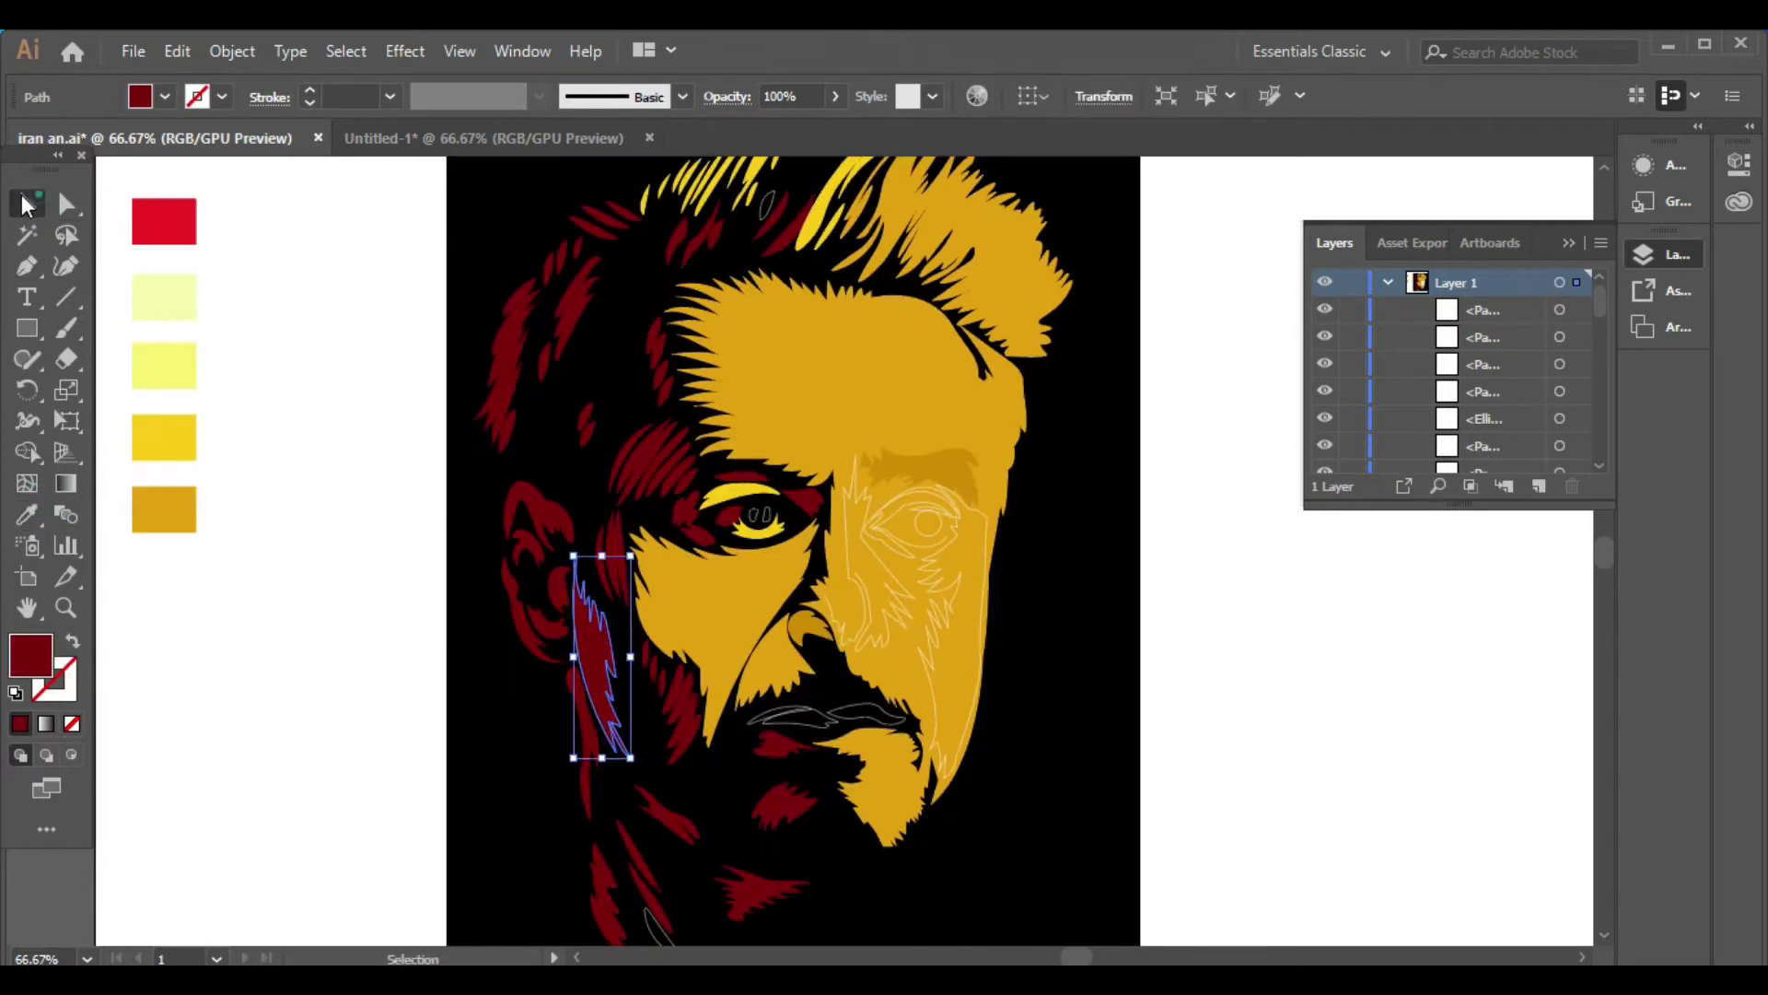
pyautogui.scroll(-1, 838, 935)
# Recolour the lip outline, first with the eye's yellow, then with the hair's dark red
pyautogui.click(665, 875)
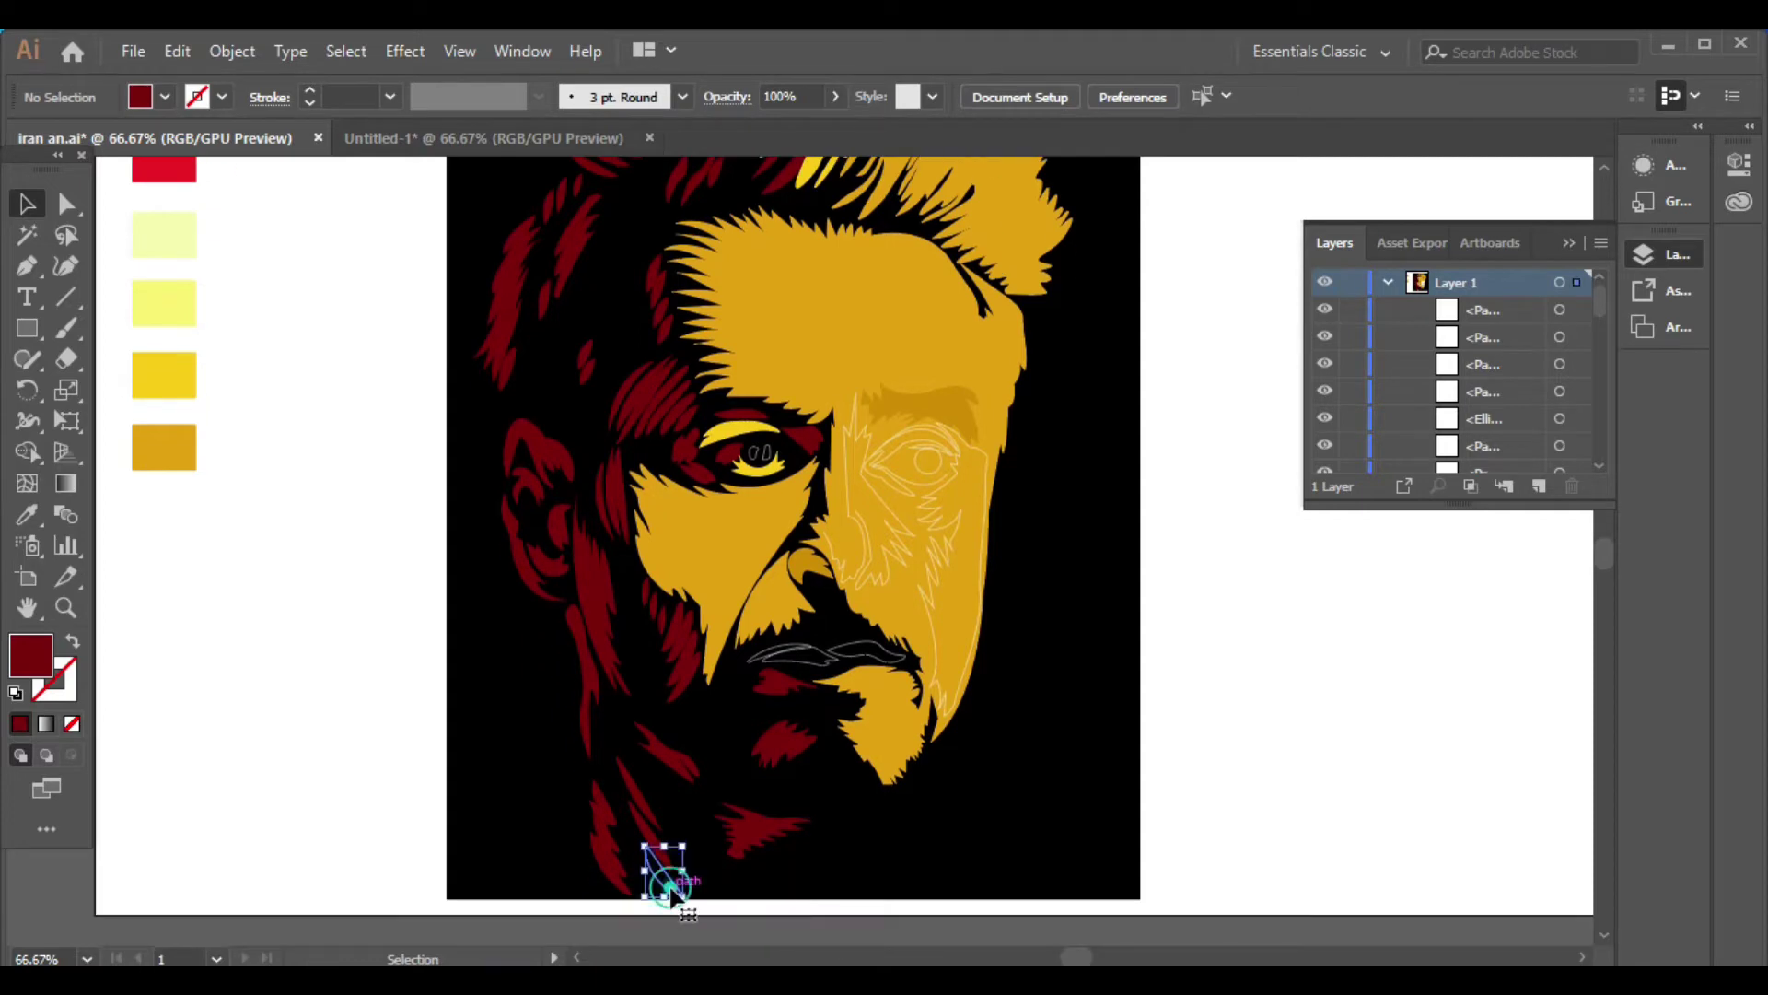
pyautogui.press(',')
pyautogui.click(869, 650)
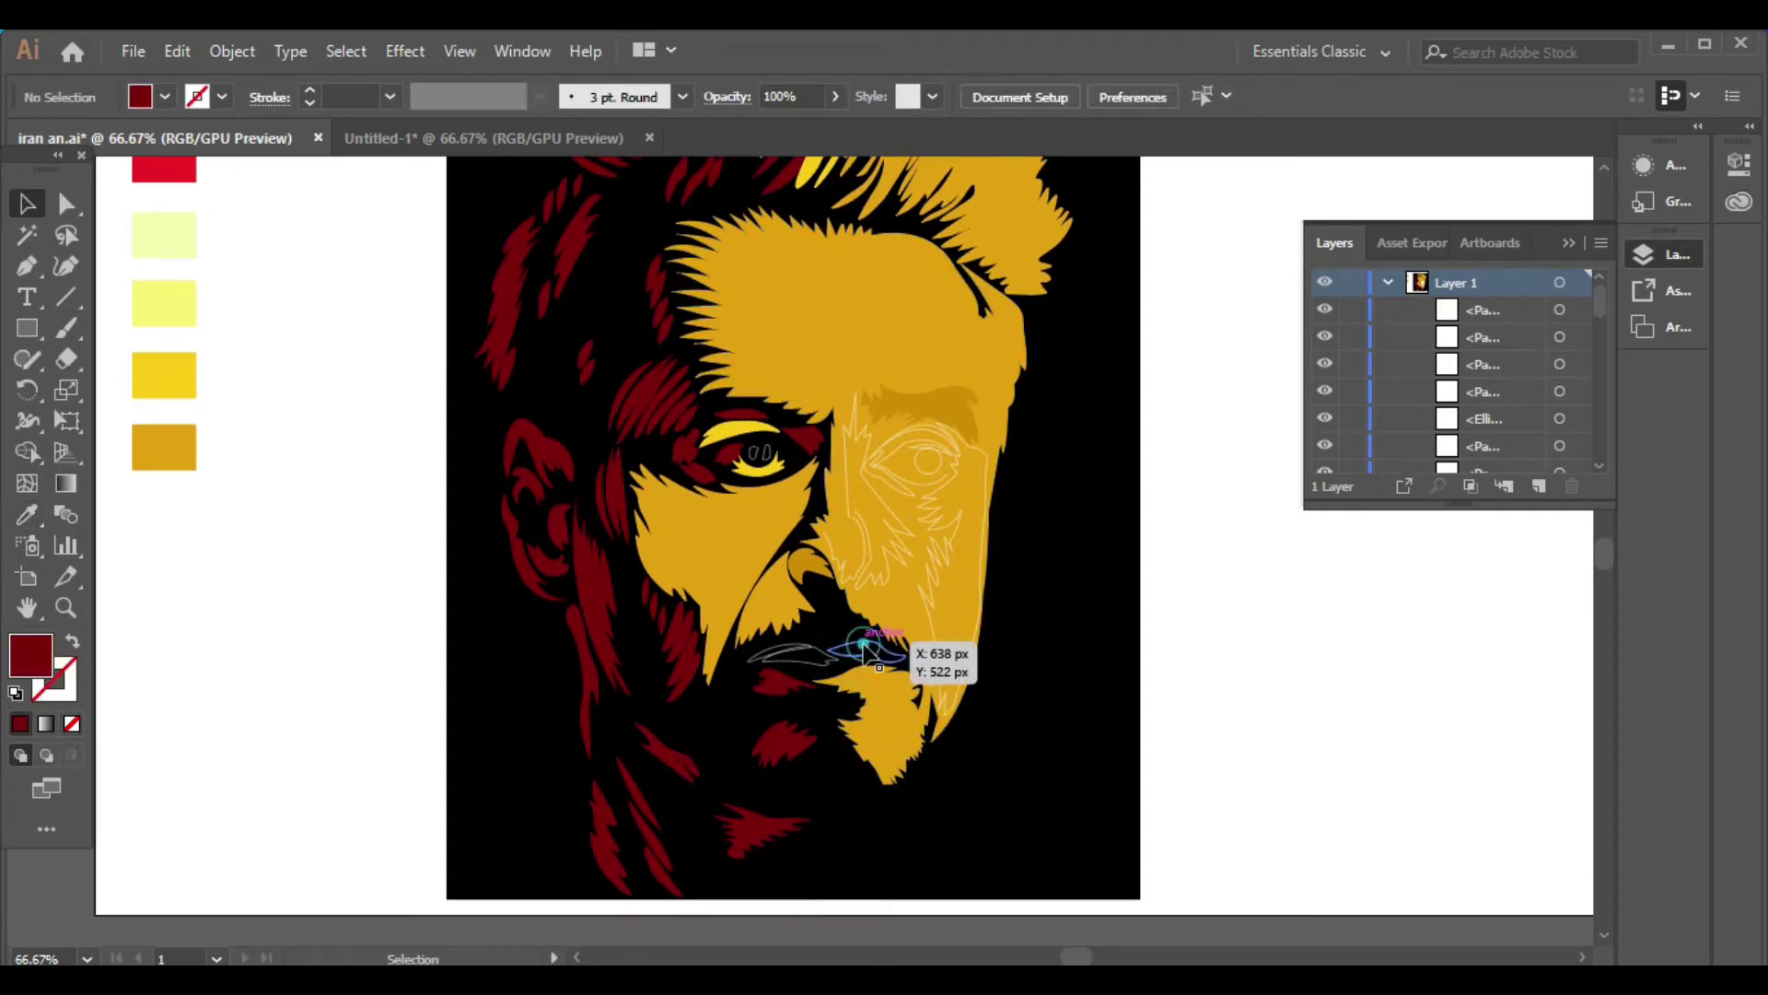
pyautogui.click(756, 428)
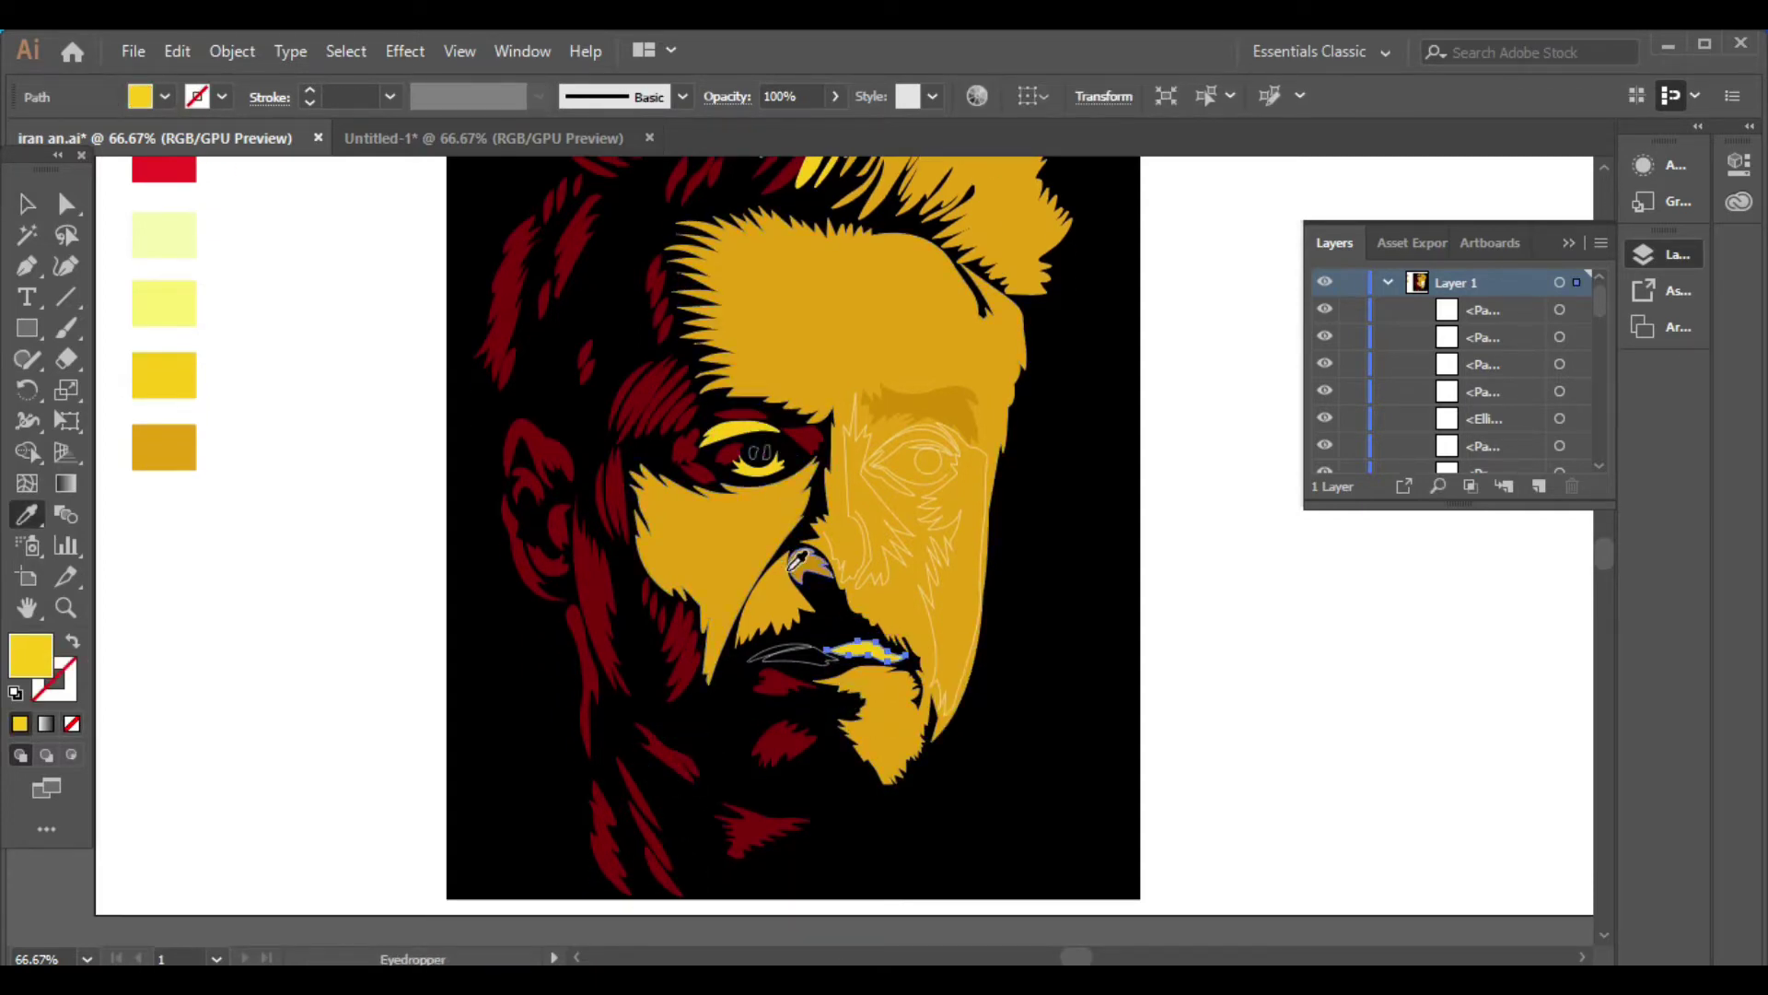
pyautogui.click(781, 656)
pyautogui.click(756, 428)
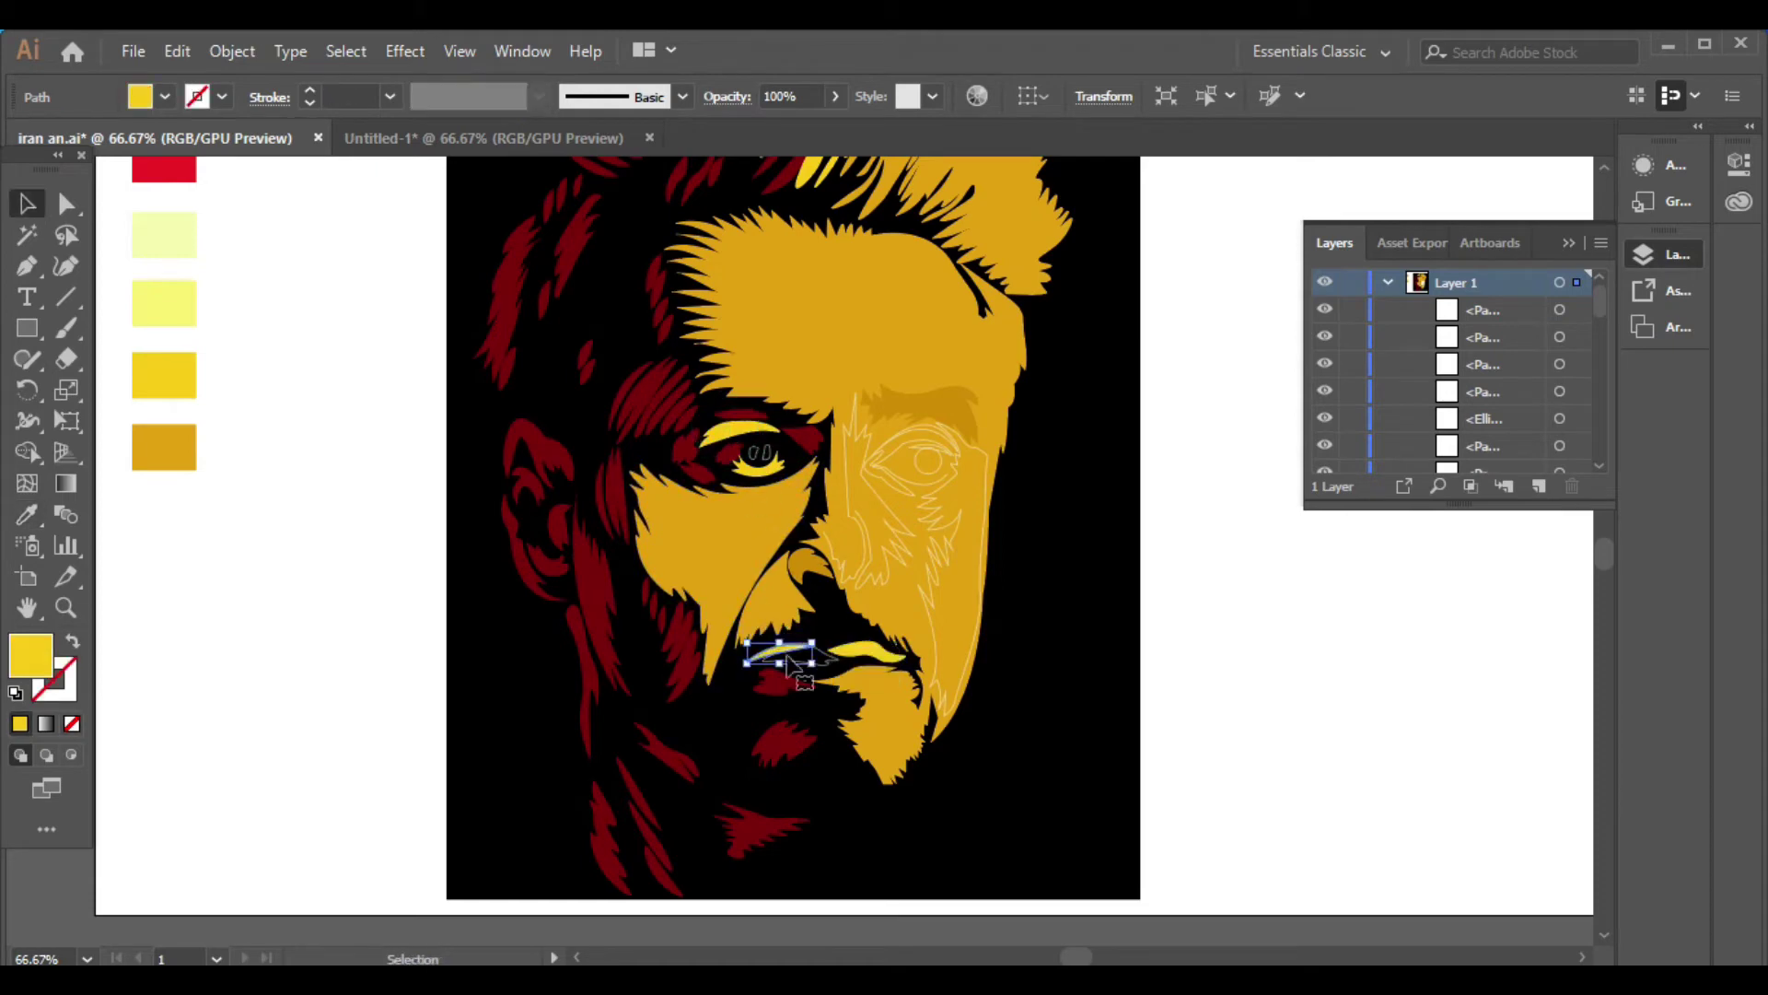
pyautogui.click(824, 657)
pyautogui.press('i')
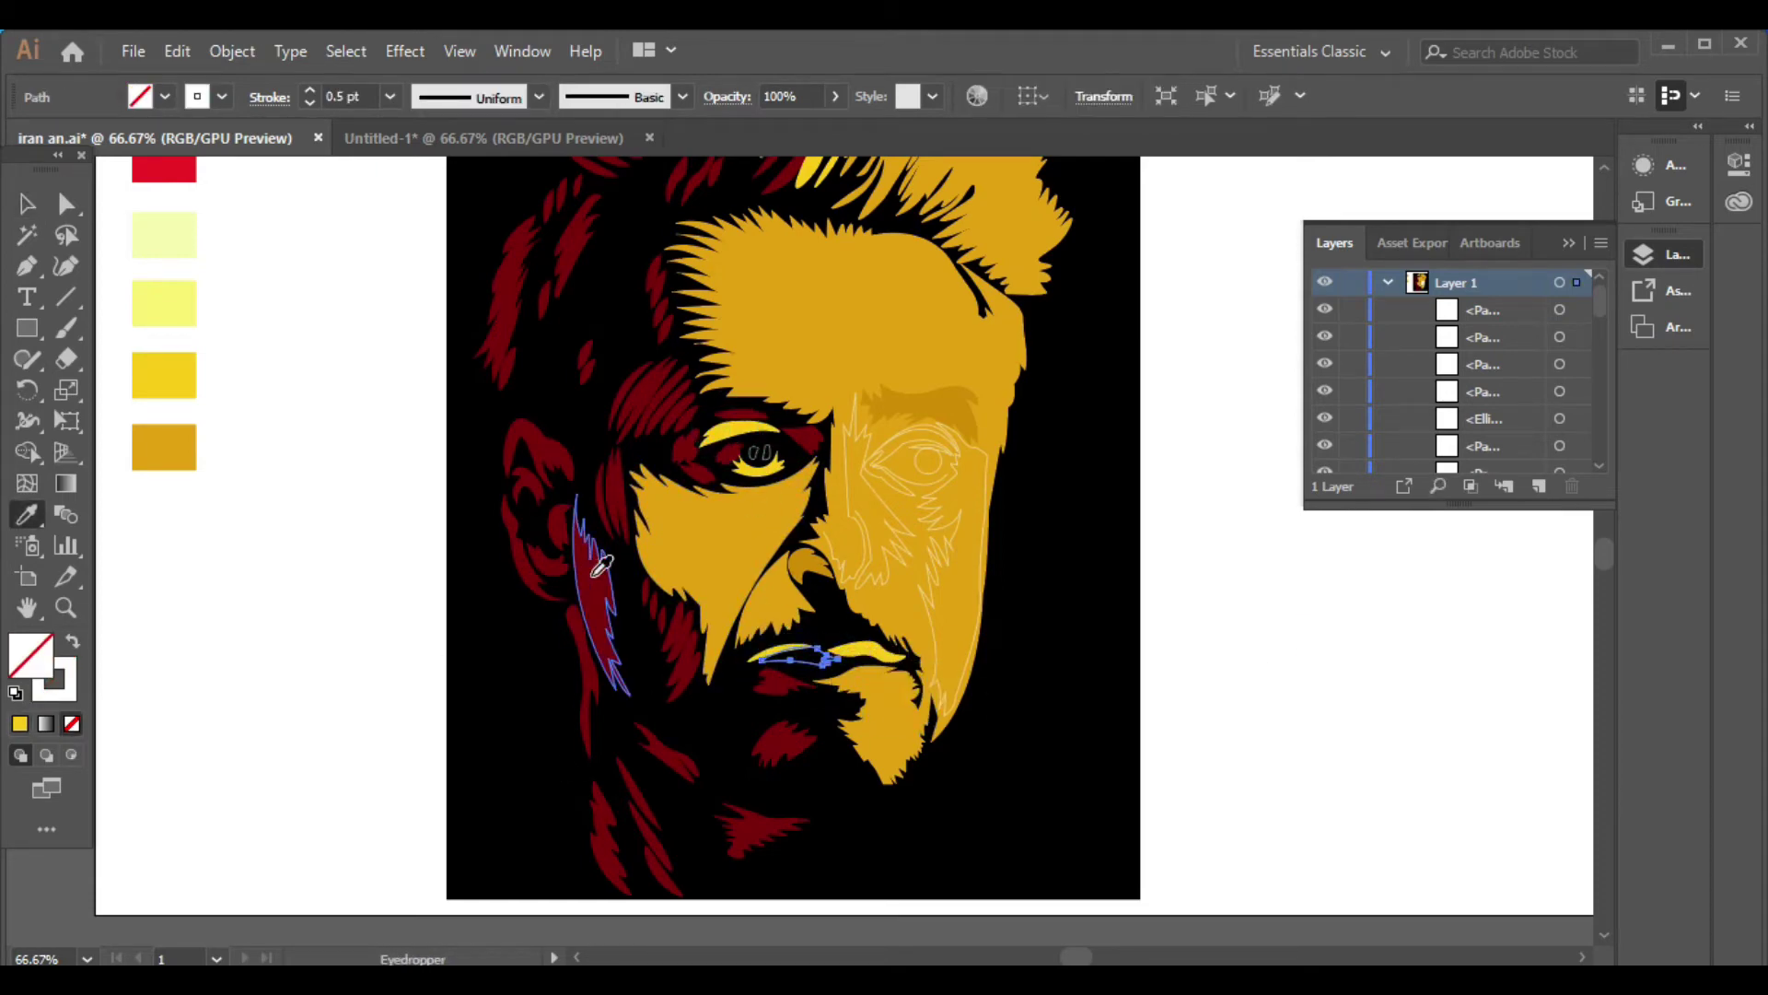
pyautogui.click(601, 564)
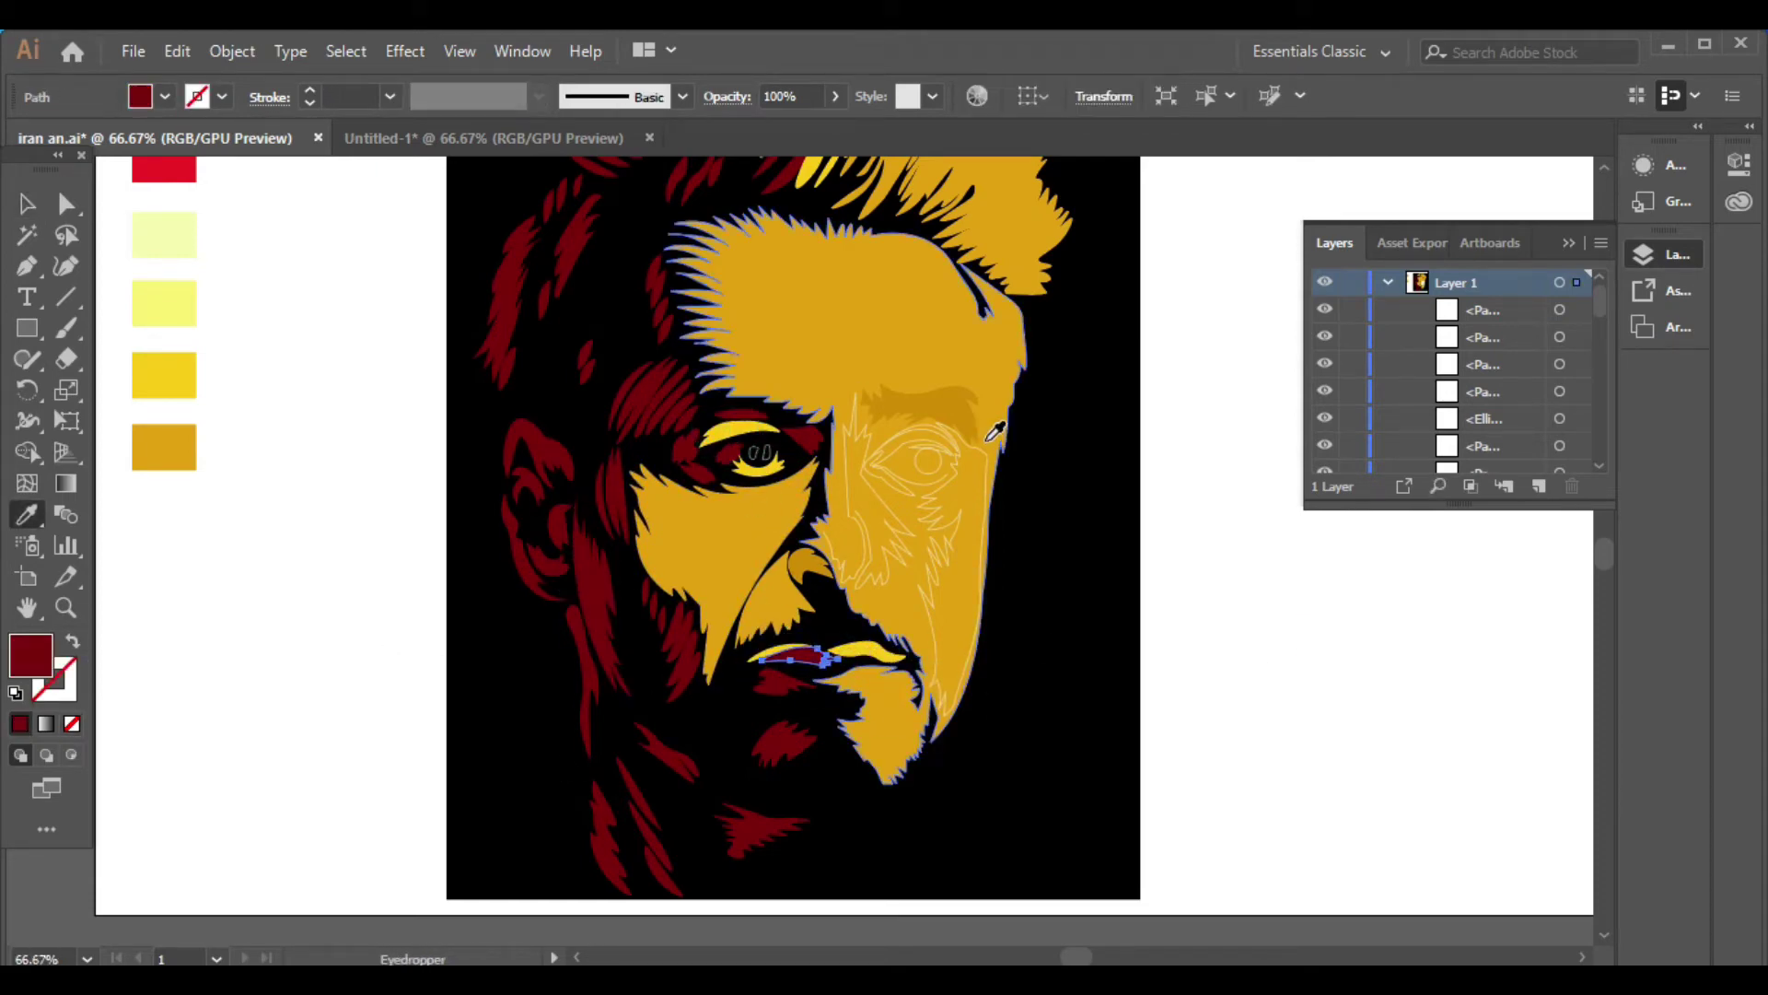
pyautogui.click(26, 207)
# Fill the right cheek shading and the face outline shape with yellow
pyautogui.click(986, 477)
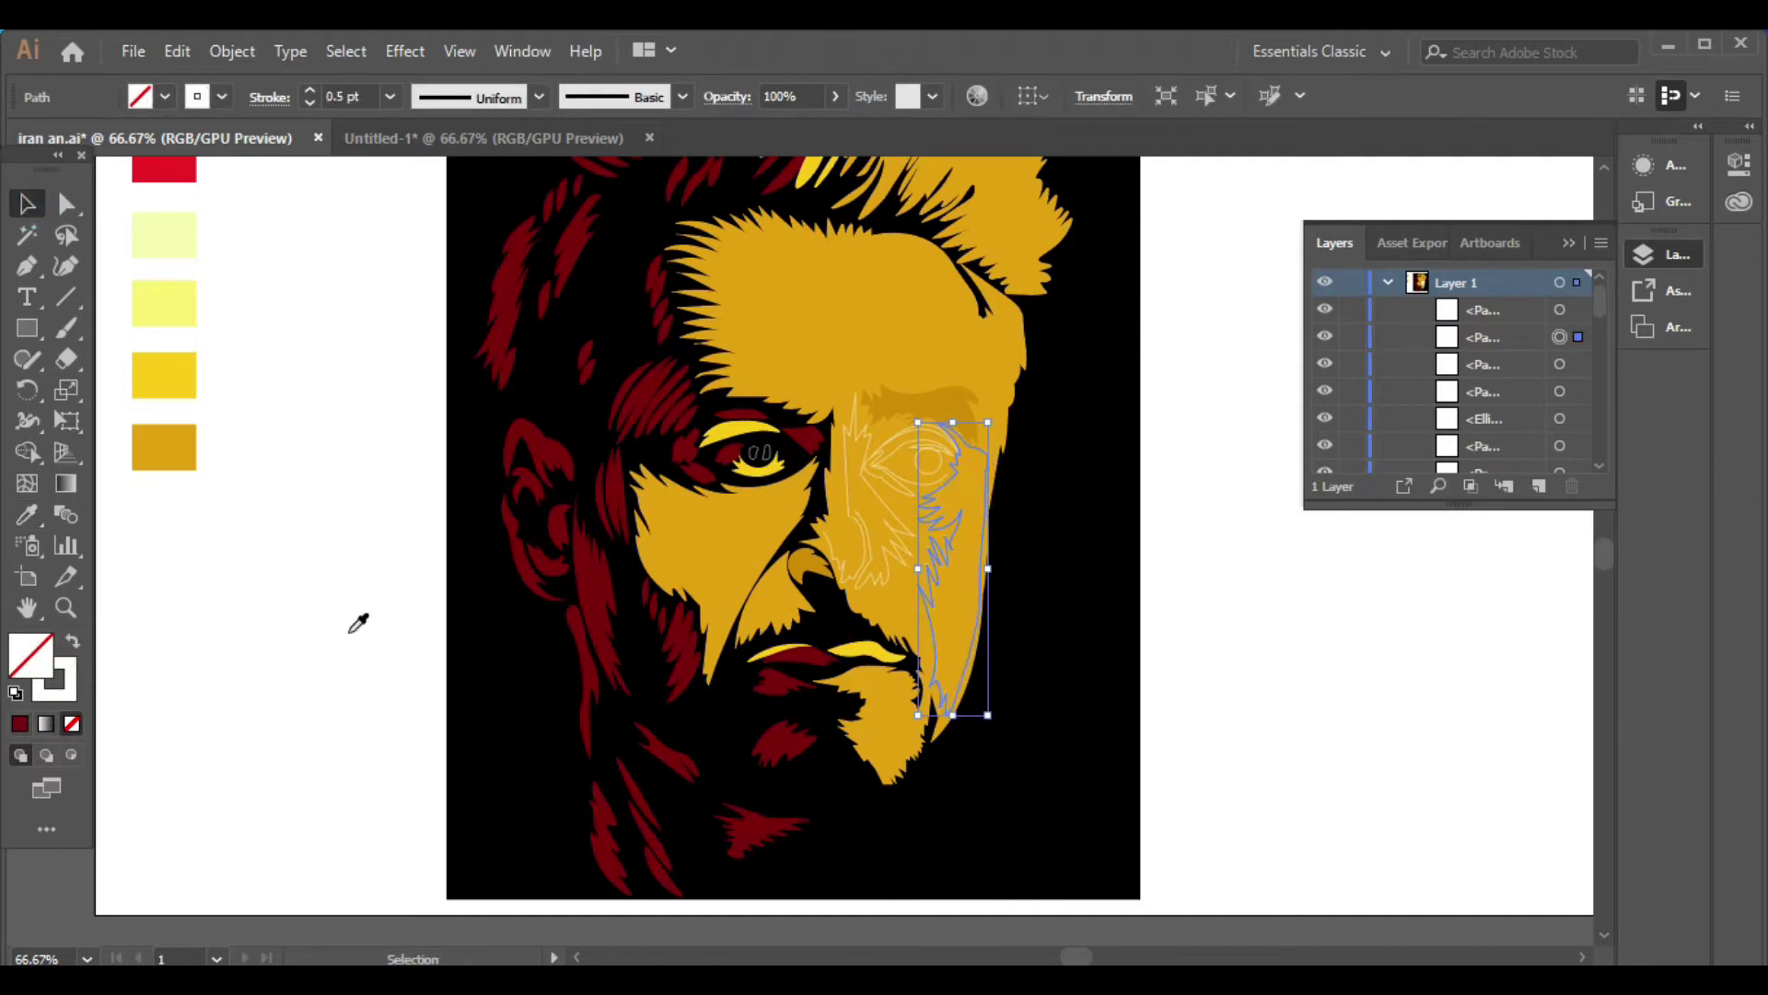
pyautogui.press('i')
pyautogui.click(184, 369)
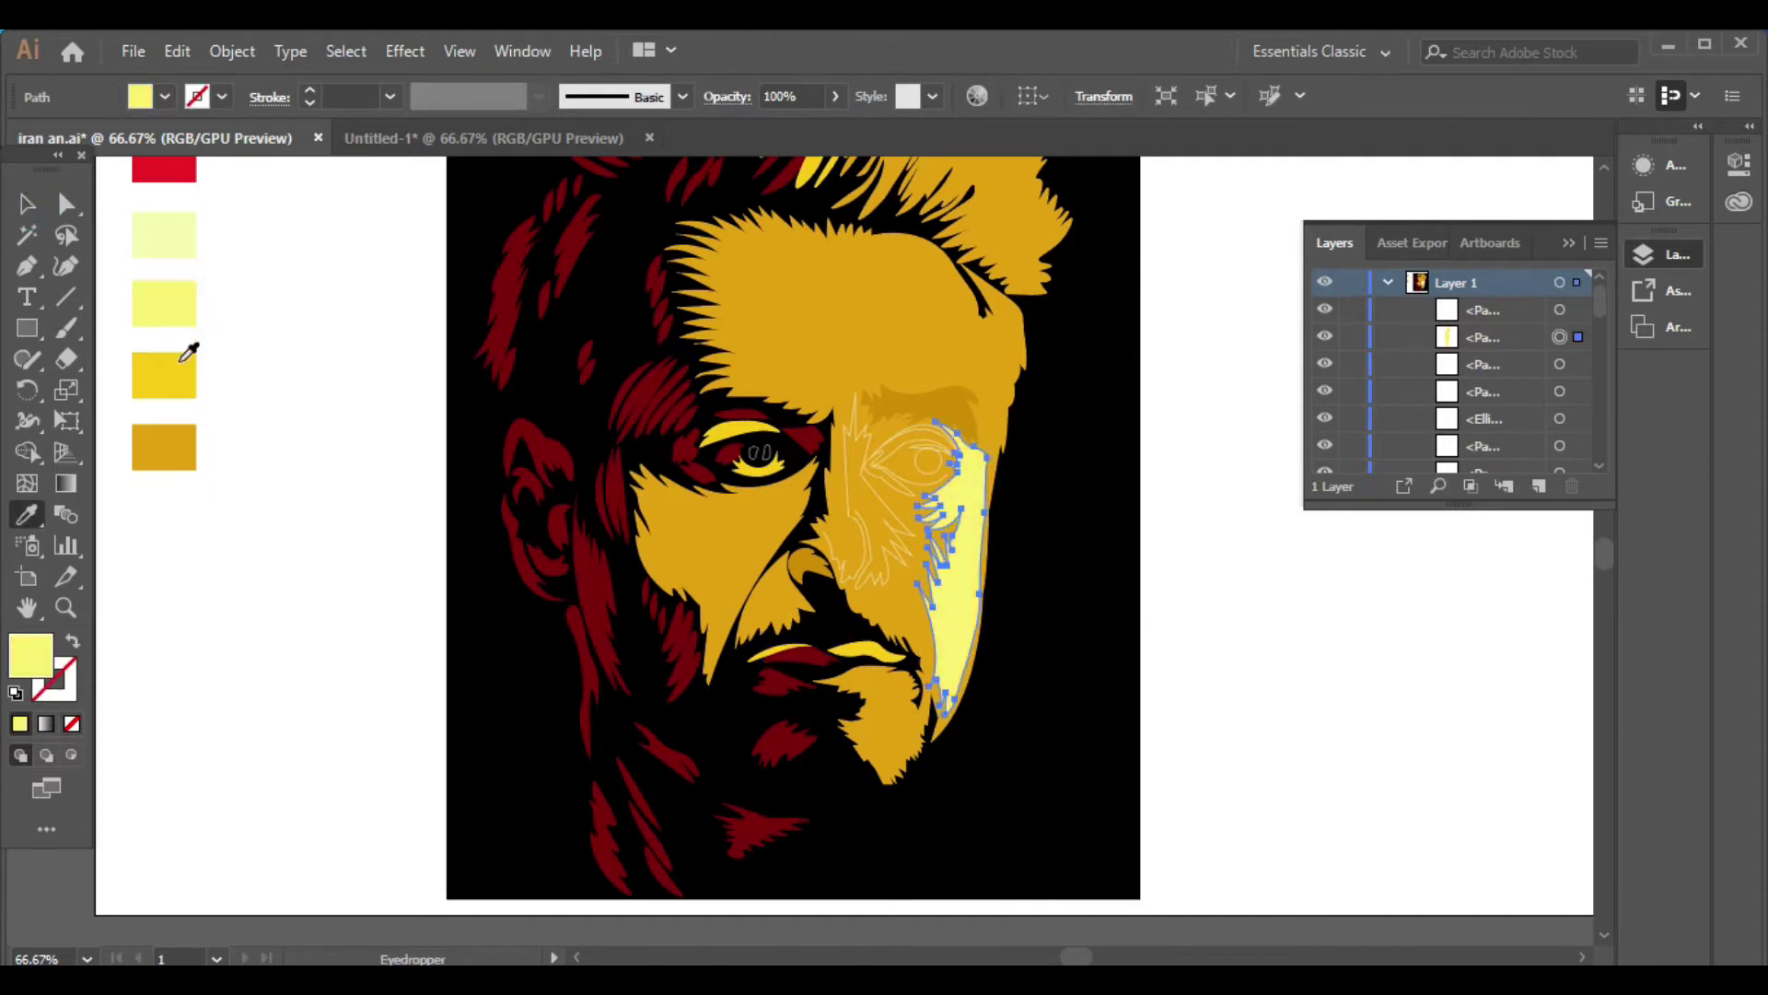
pyautogui.press('v')
pyautogui.click(268, 442)
pyautogui.click(898, 550)
pyautogui.press('i')
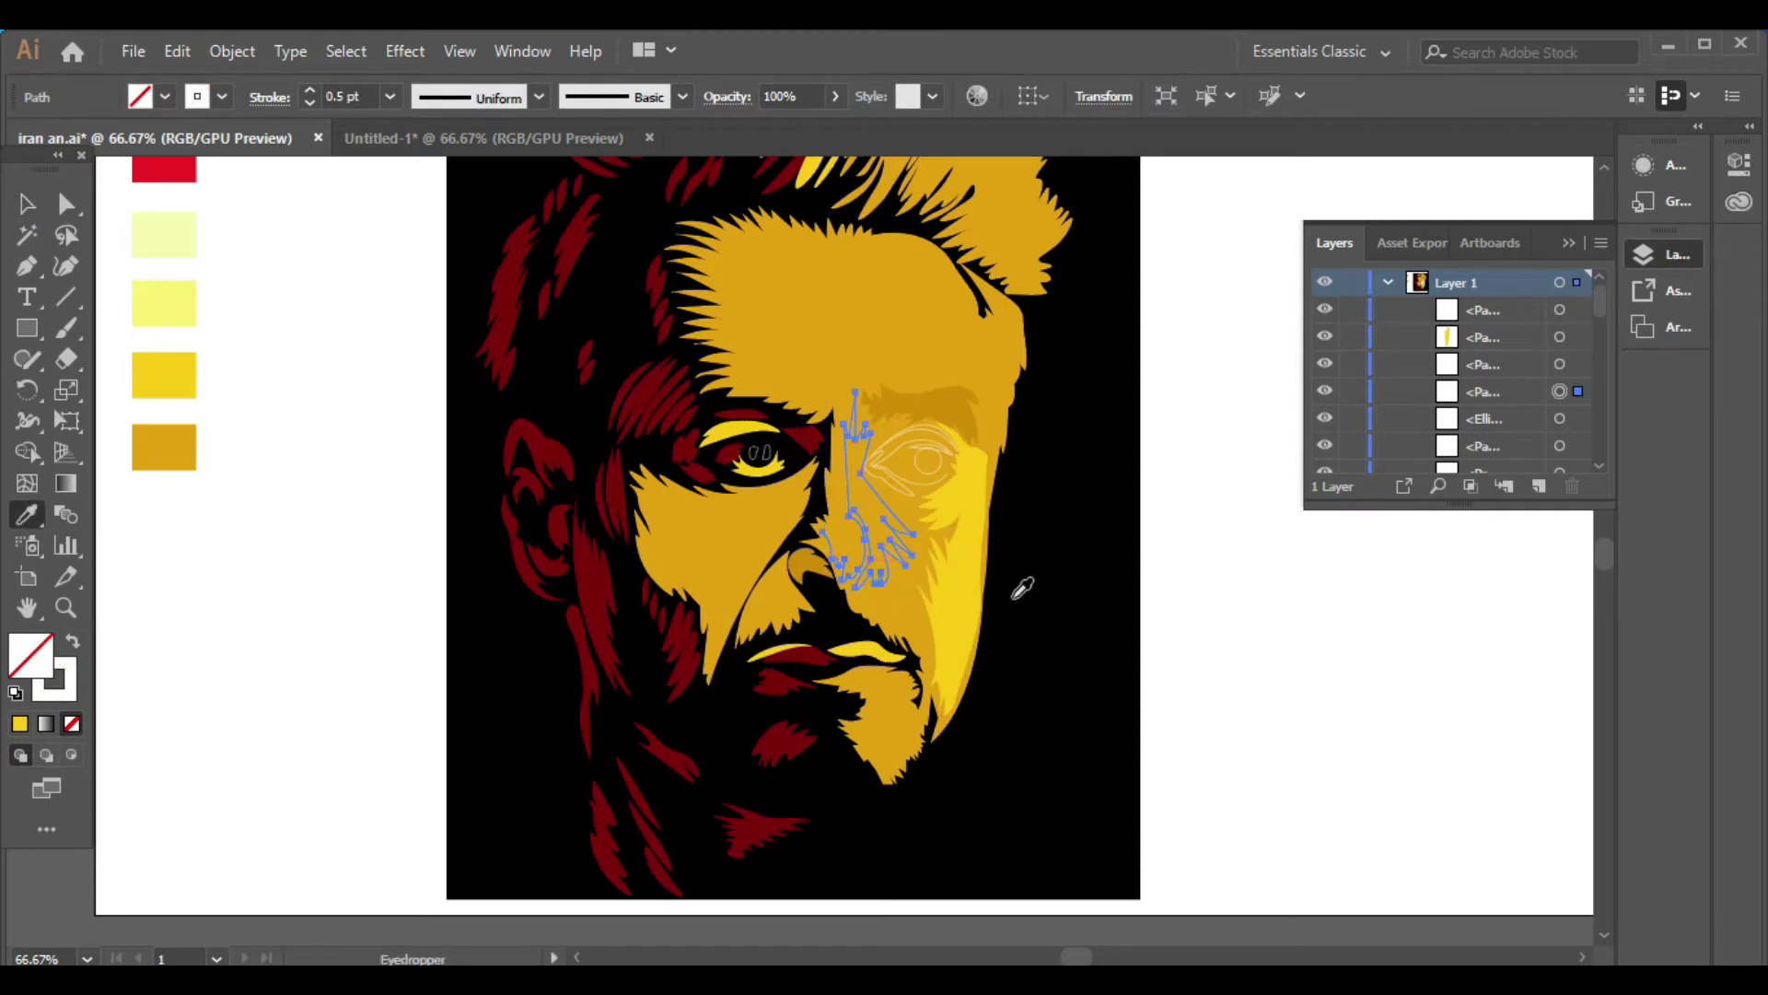
pyautogui.click(963, 589)
# Fill the small eye shape bright yellow
pyautogui.click(26, 204)
pyautogui.click(362, 304)
pyautogui.click(897, 488)
pyautogui.press('i')
pyautogui.click(967, 497)
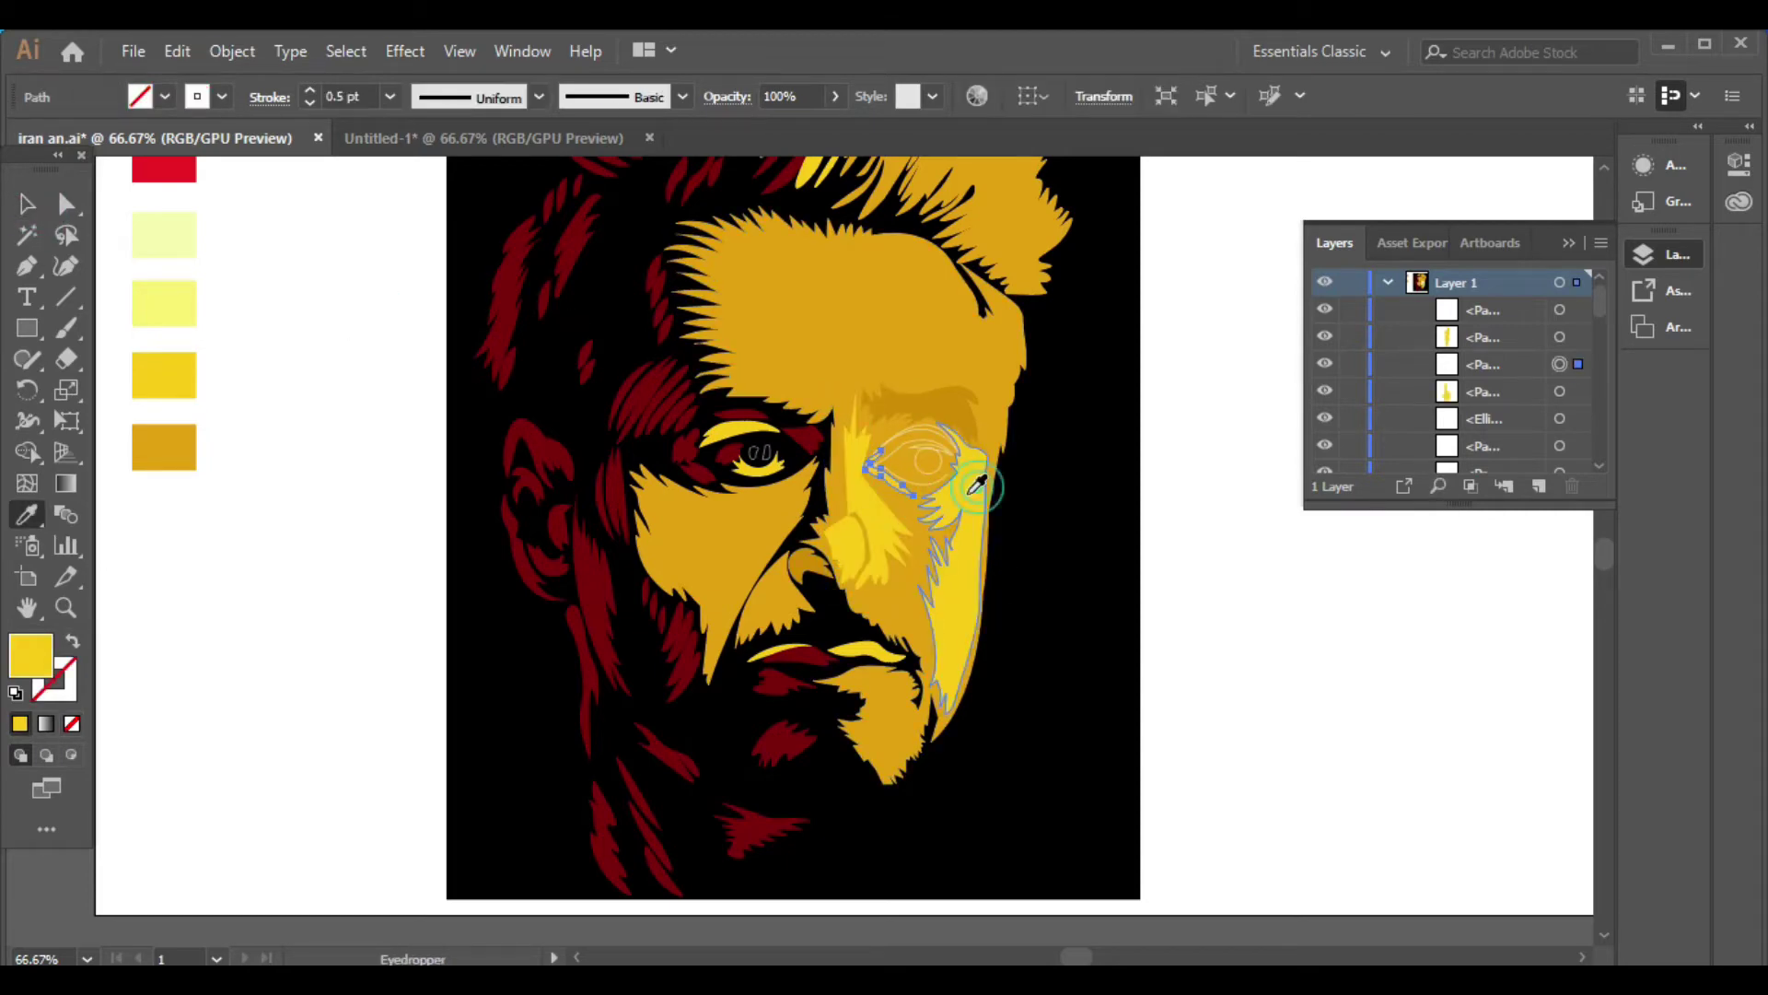
pyautogui.press('v')
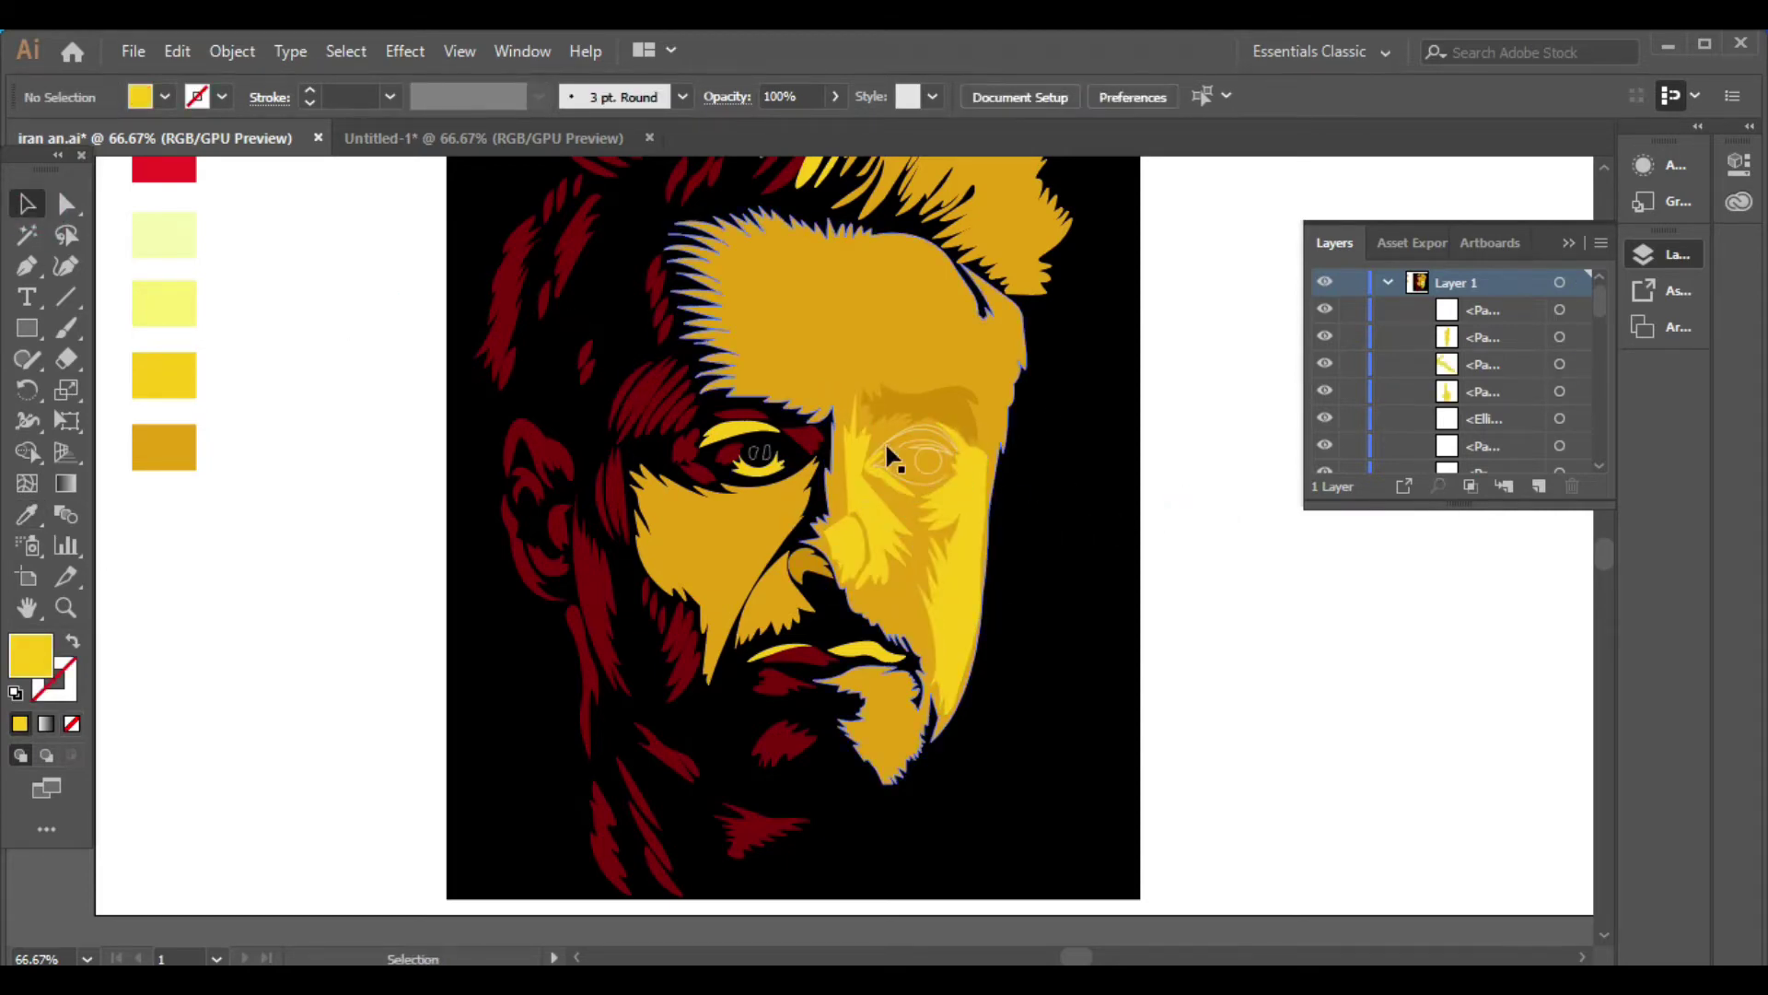
# Make the arc above the right eye dark brown 492F01
pyautogui.click(903, 429)
pyautogui.click(954, 399)
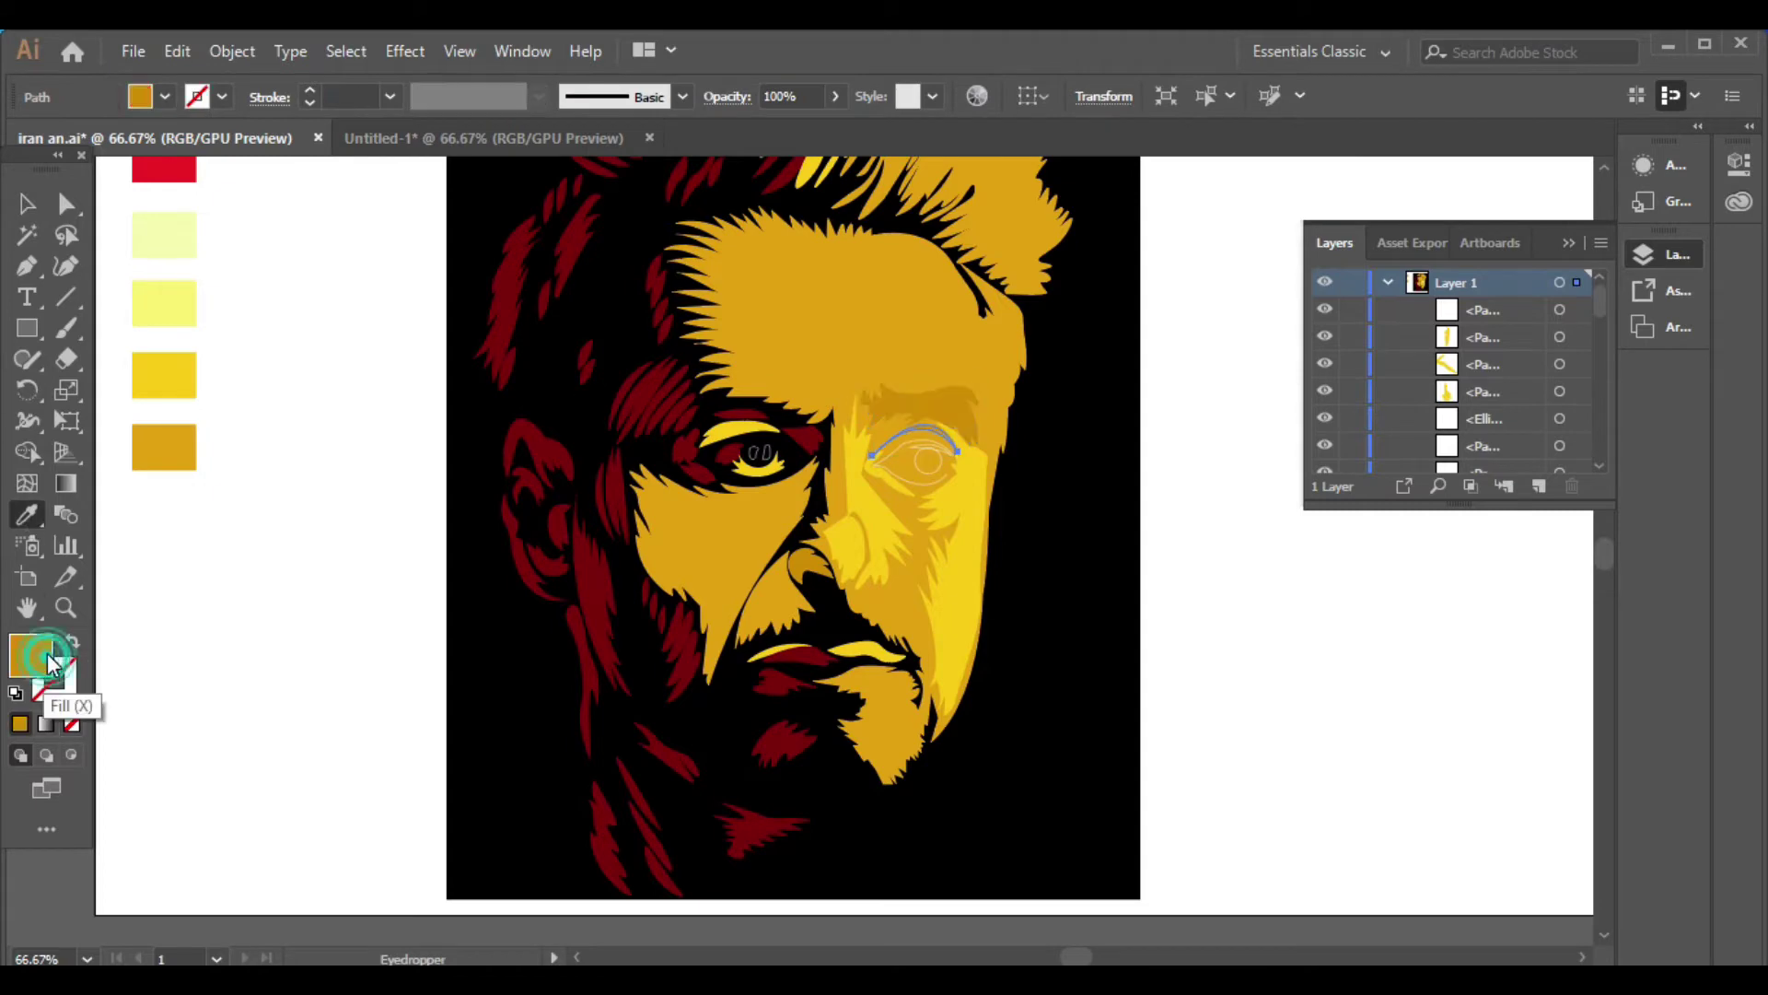
pyautogui.doubleClick(48, 659)
pyautogui.click(457, 472)
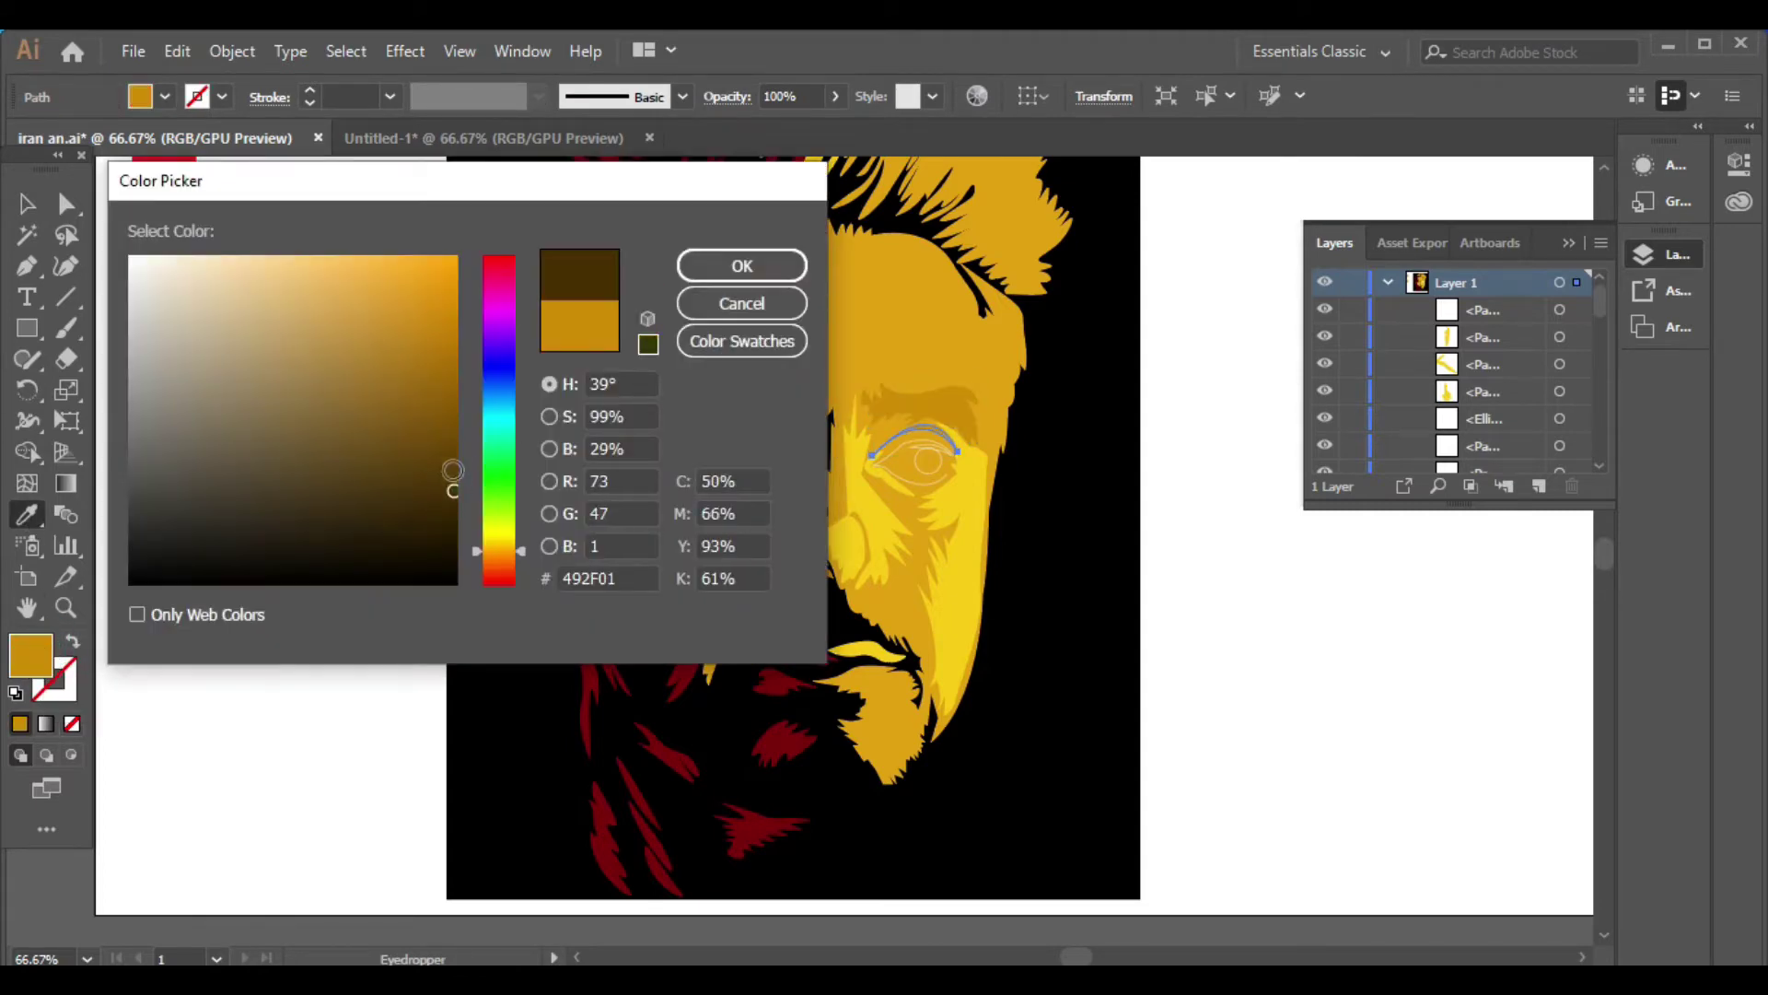
pyautogui.click(741, 265)
pyautogui.press('v')
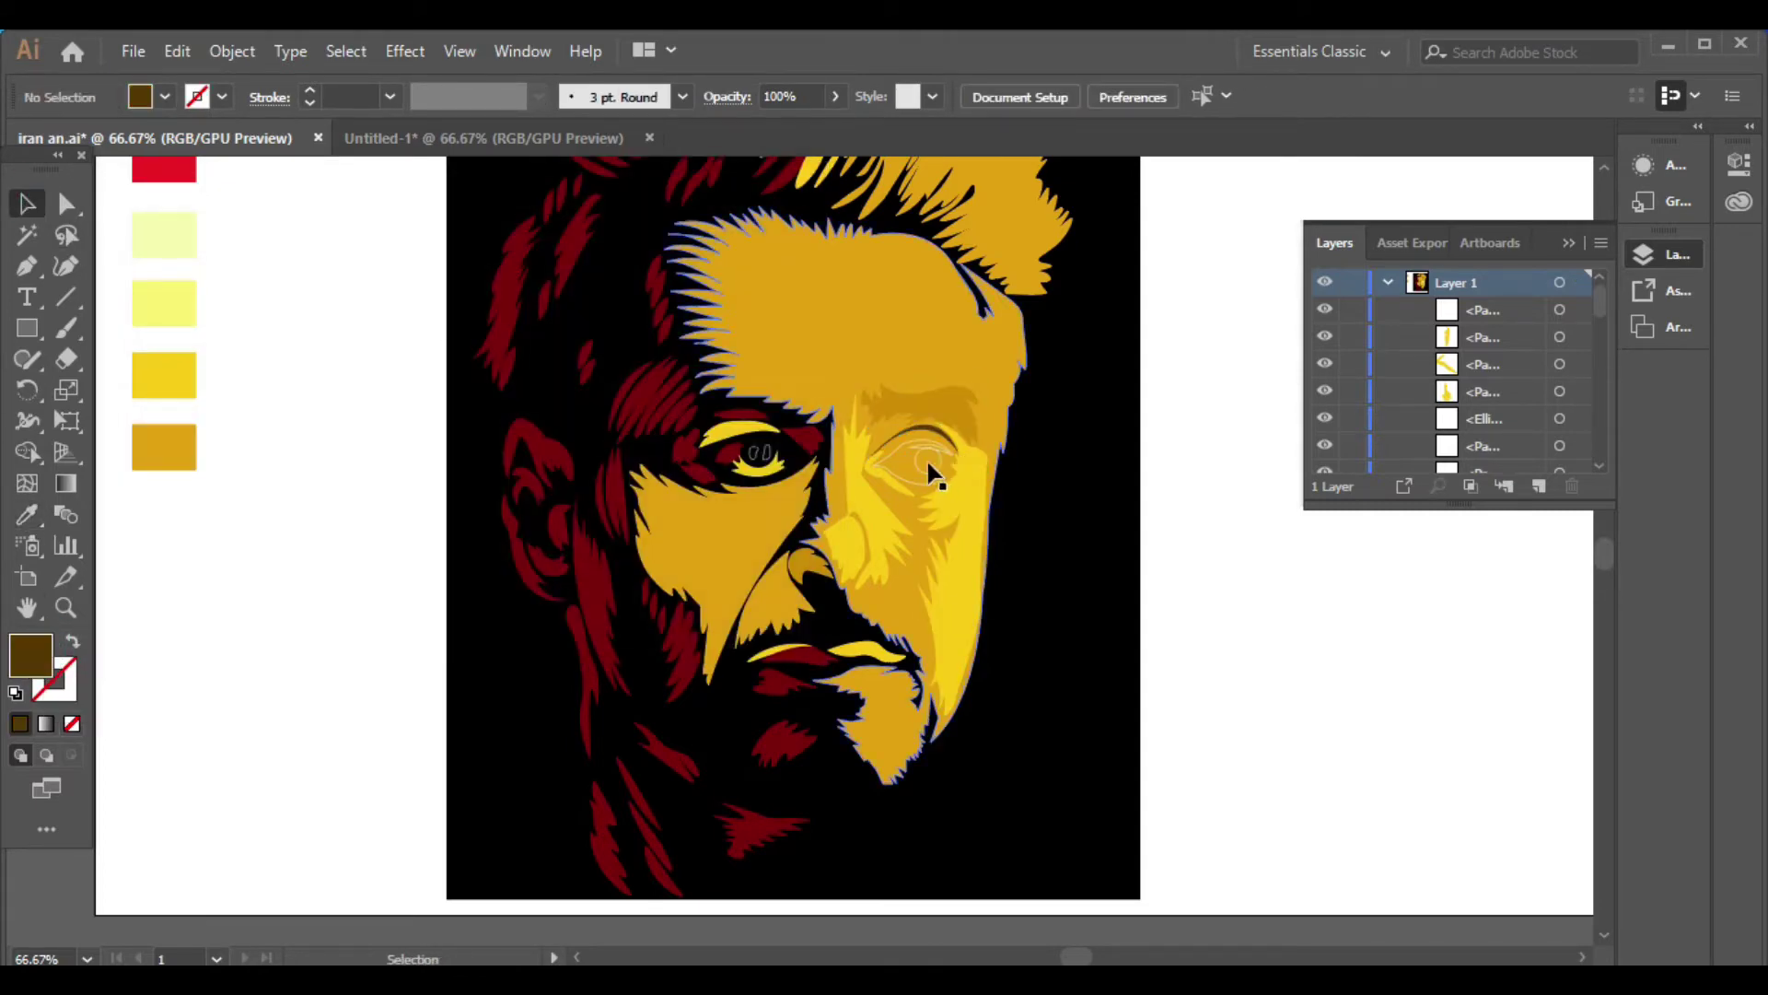
# Set the left eye highlights' fill to white
pyautogui.click(755, 453)
pyautogui.click(164, 97)
pyautogui.click(56, 158)
pyautogui.click(359, 336)
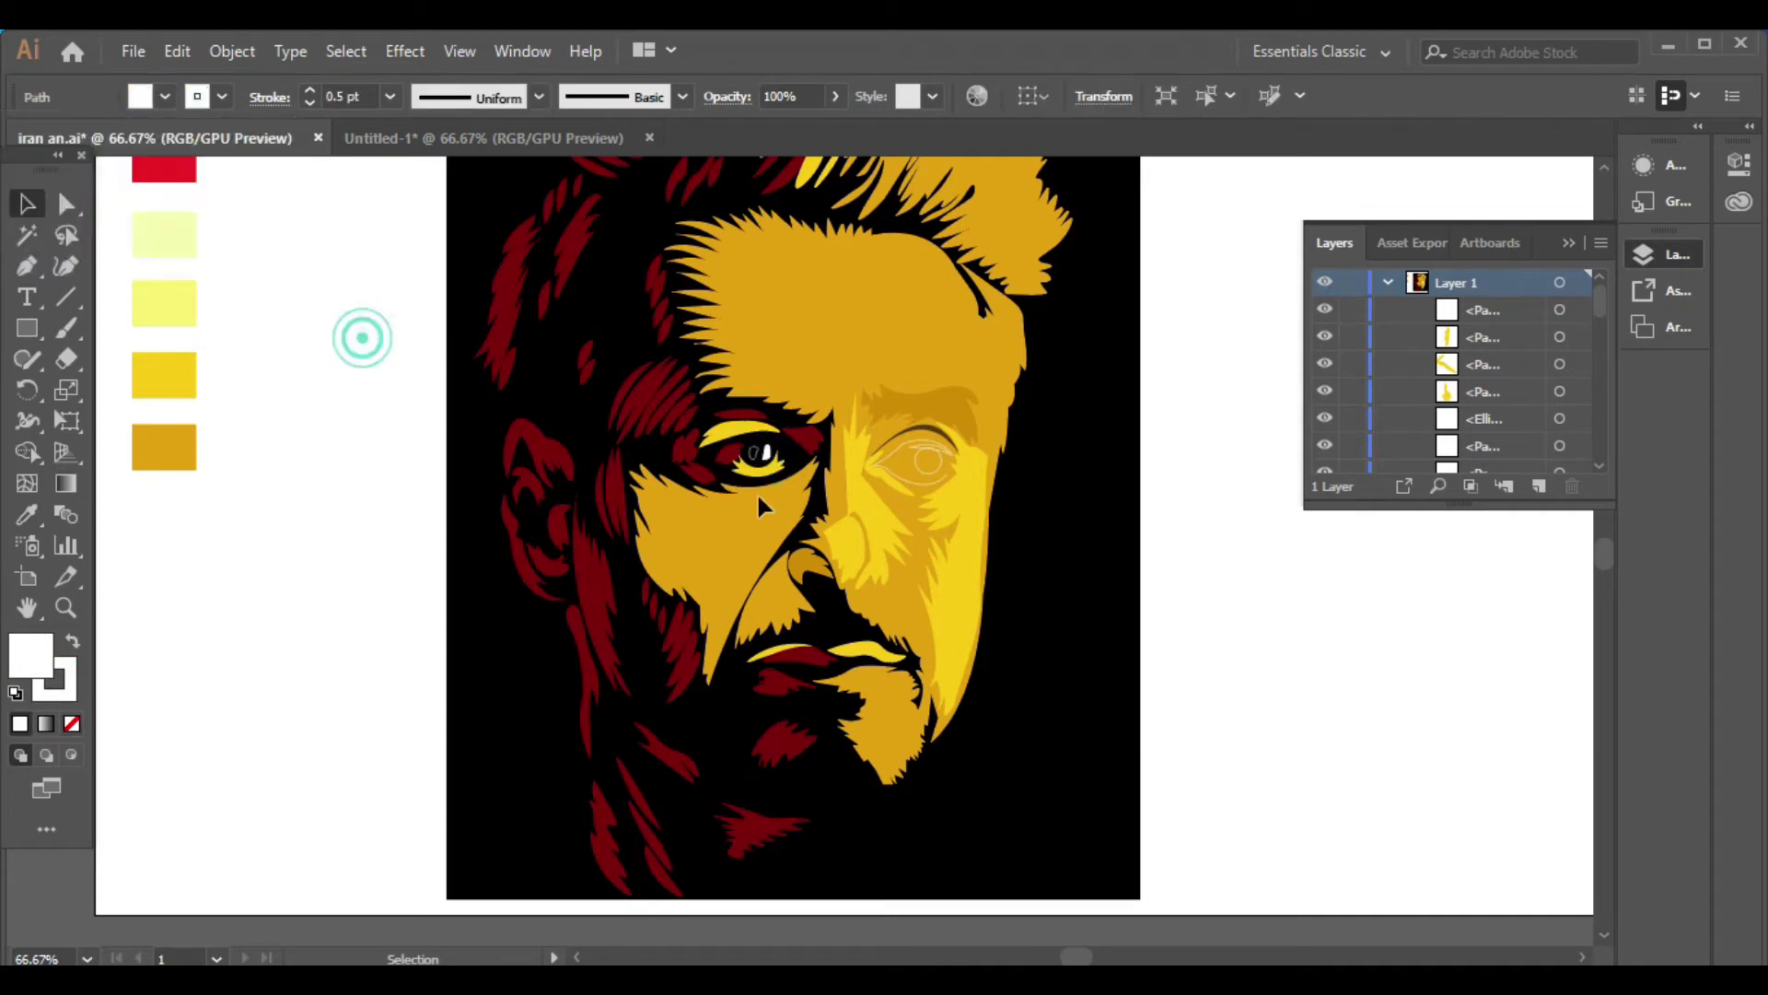
pyautogui.click(164, 97)
pyautogui.click(48, 129)
pyautogui.press('Escape')
pyautogui.click(427, 454)
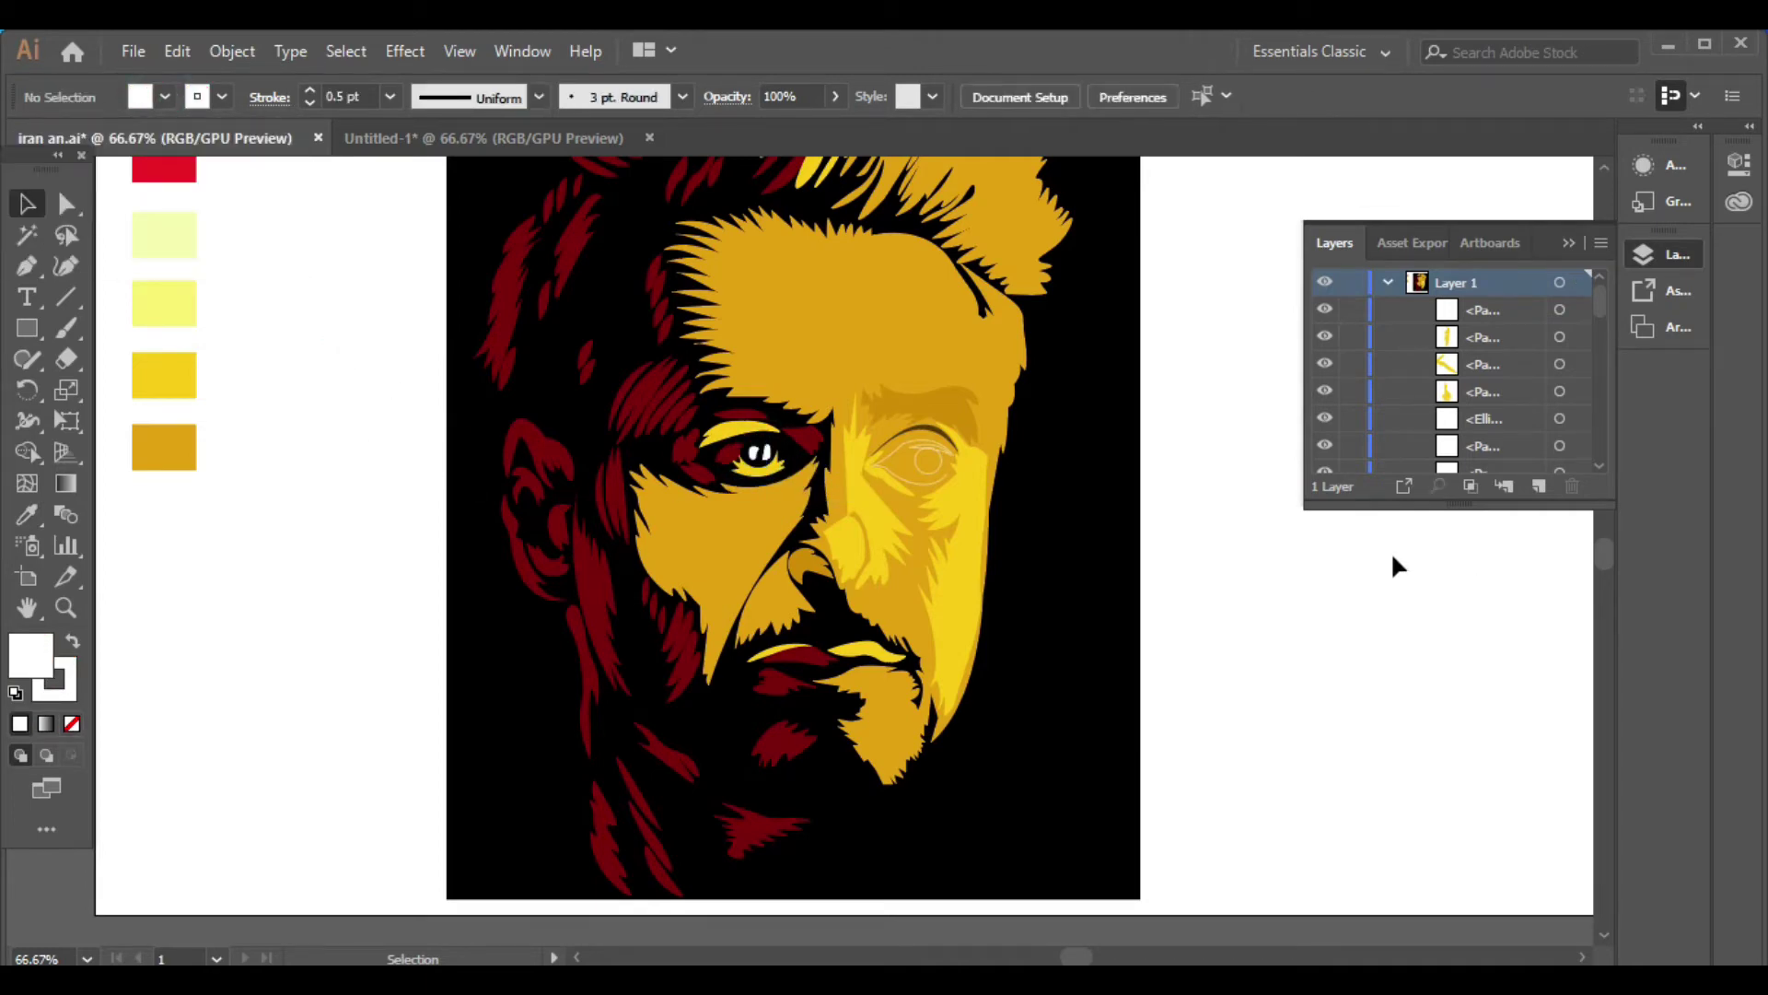
# Give the right eye shape the dark brown eyebrow fill using the Eyedropper
pyautogui.scroll(1, 771, 458)
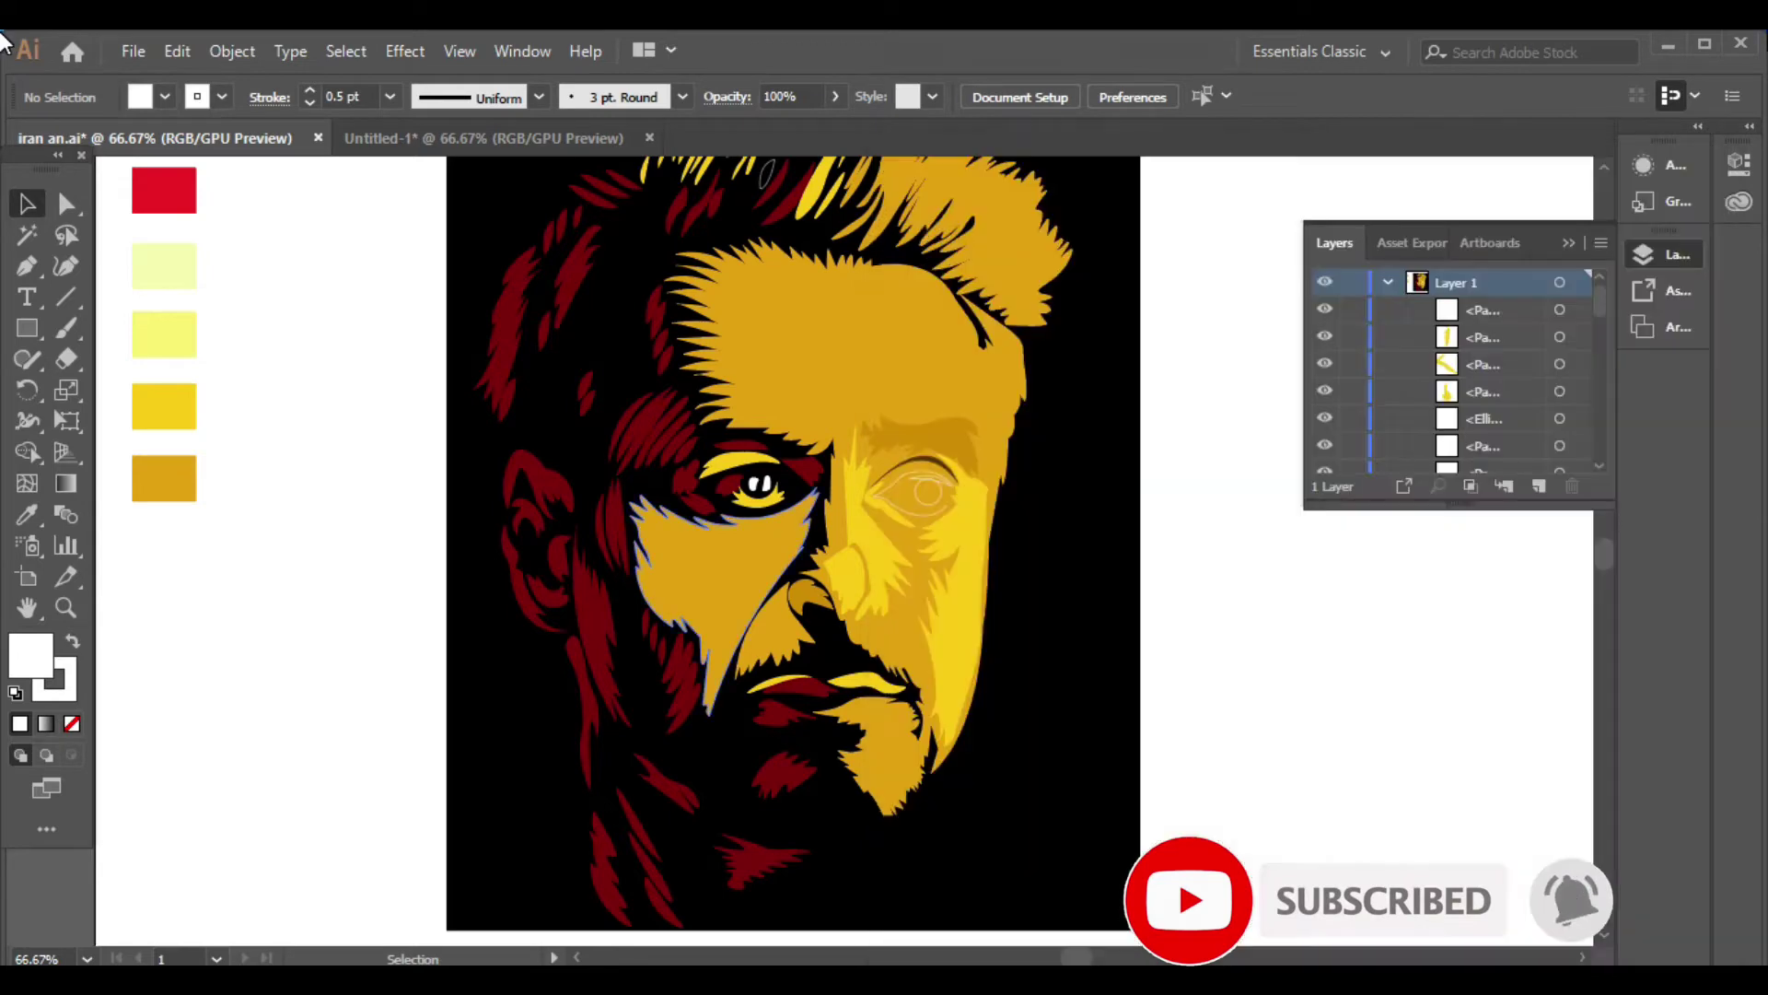
pyautogui.click(903, 465)
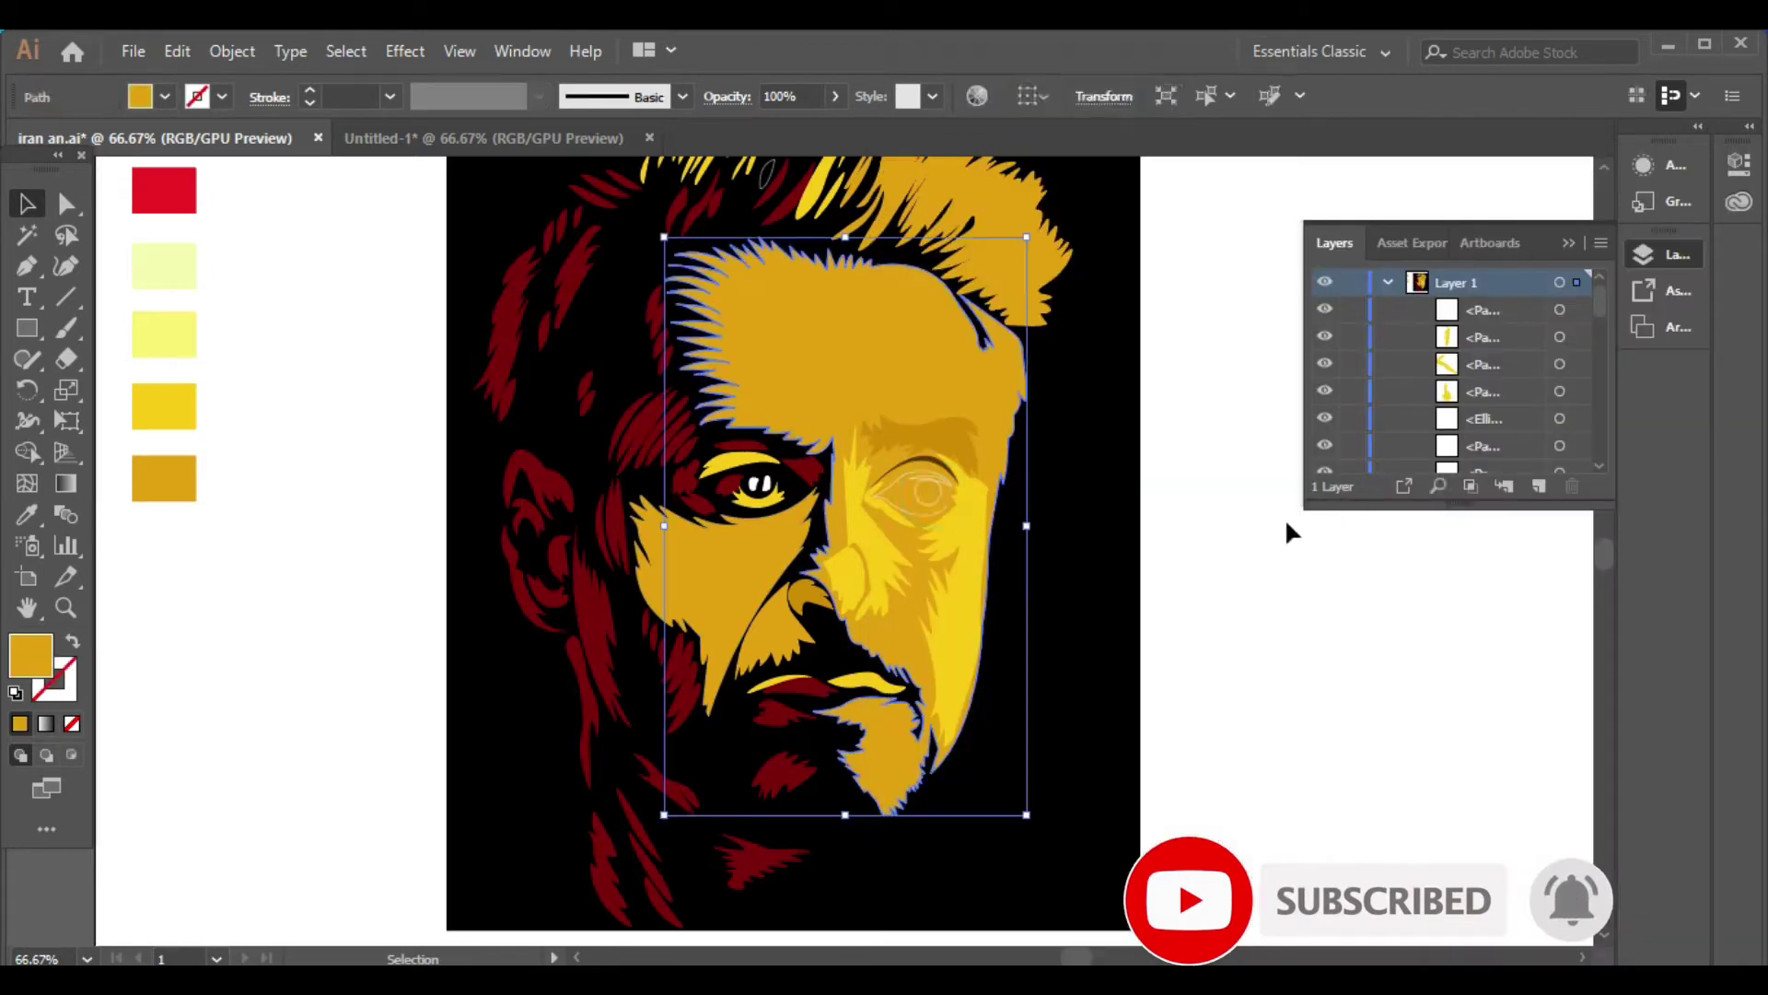
pyautogui.click(1285, 518)
pyautogui.click(914, 499)
pyautogui.press('i')
pyautogui.hotkey('ctrl', '+')
pyautogui.hotkey('ctrl', '+')
pyautogui.click(929, 464)
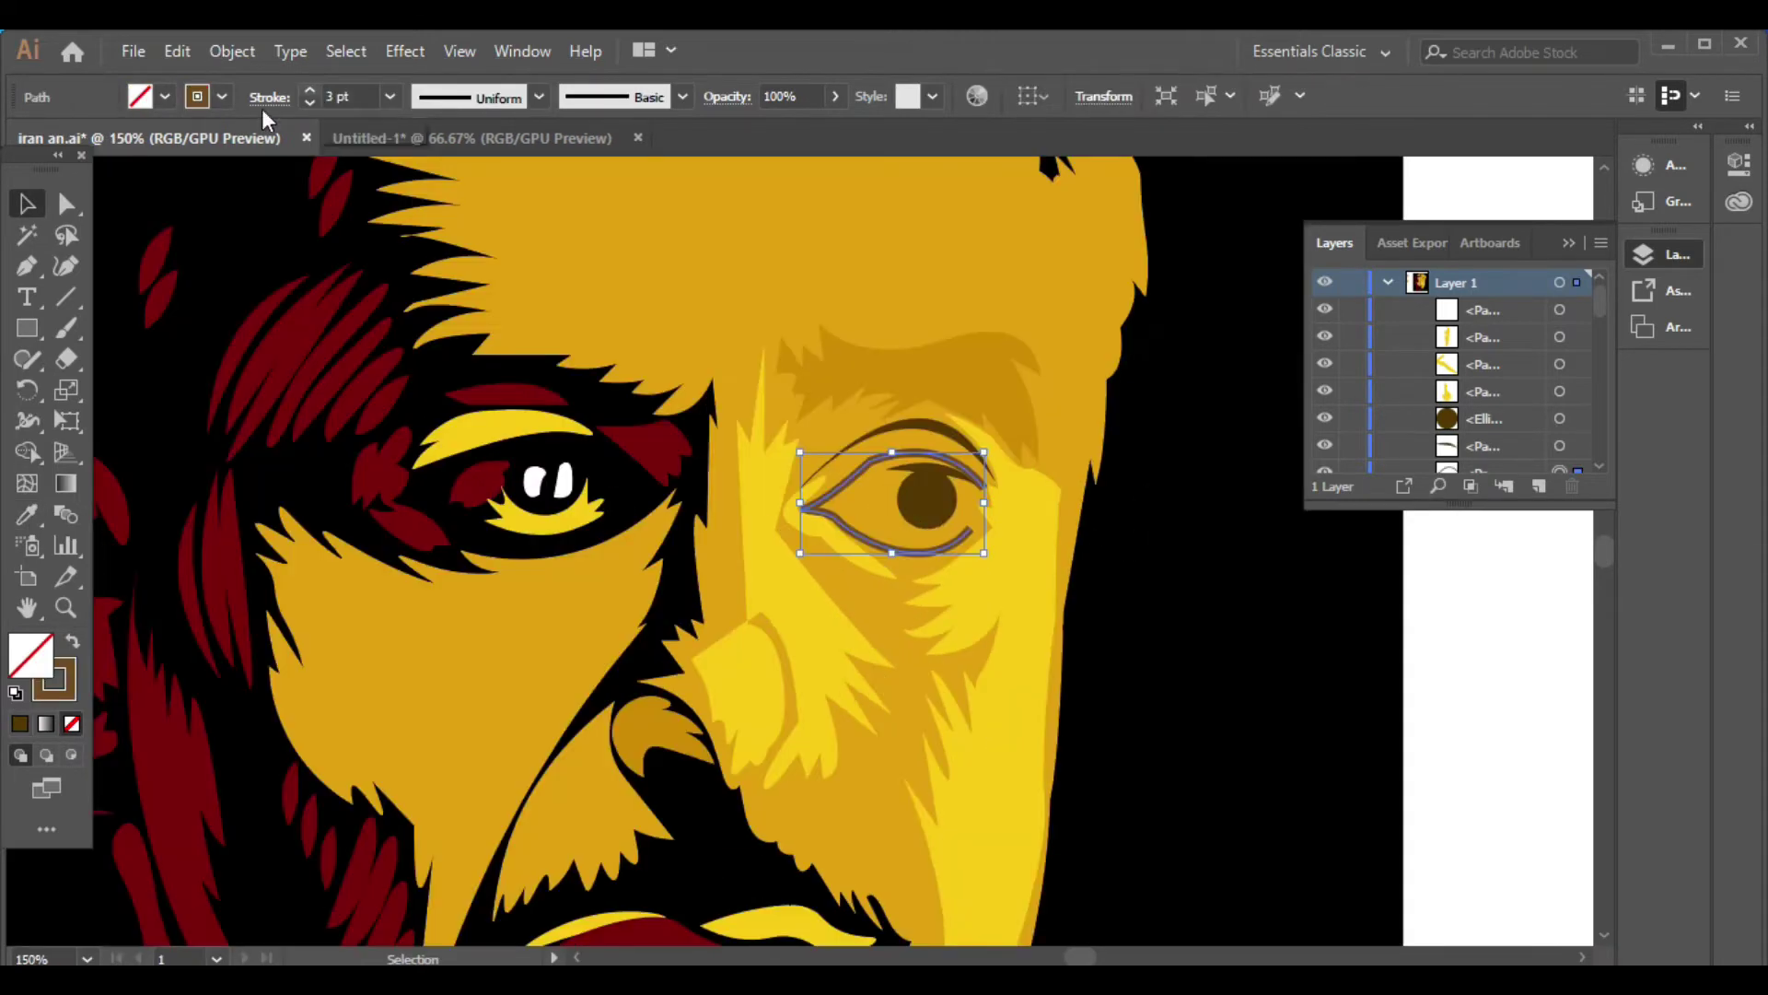
# Smooth the curve of the right eye outline with the Smooth Tool
pyautogui.moveTo(27, 366); pyautogui.dragTo(106, 426)
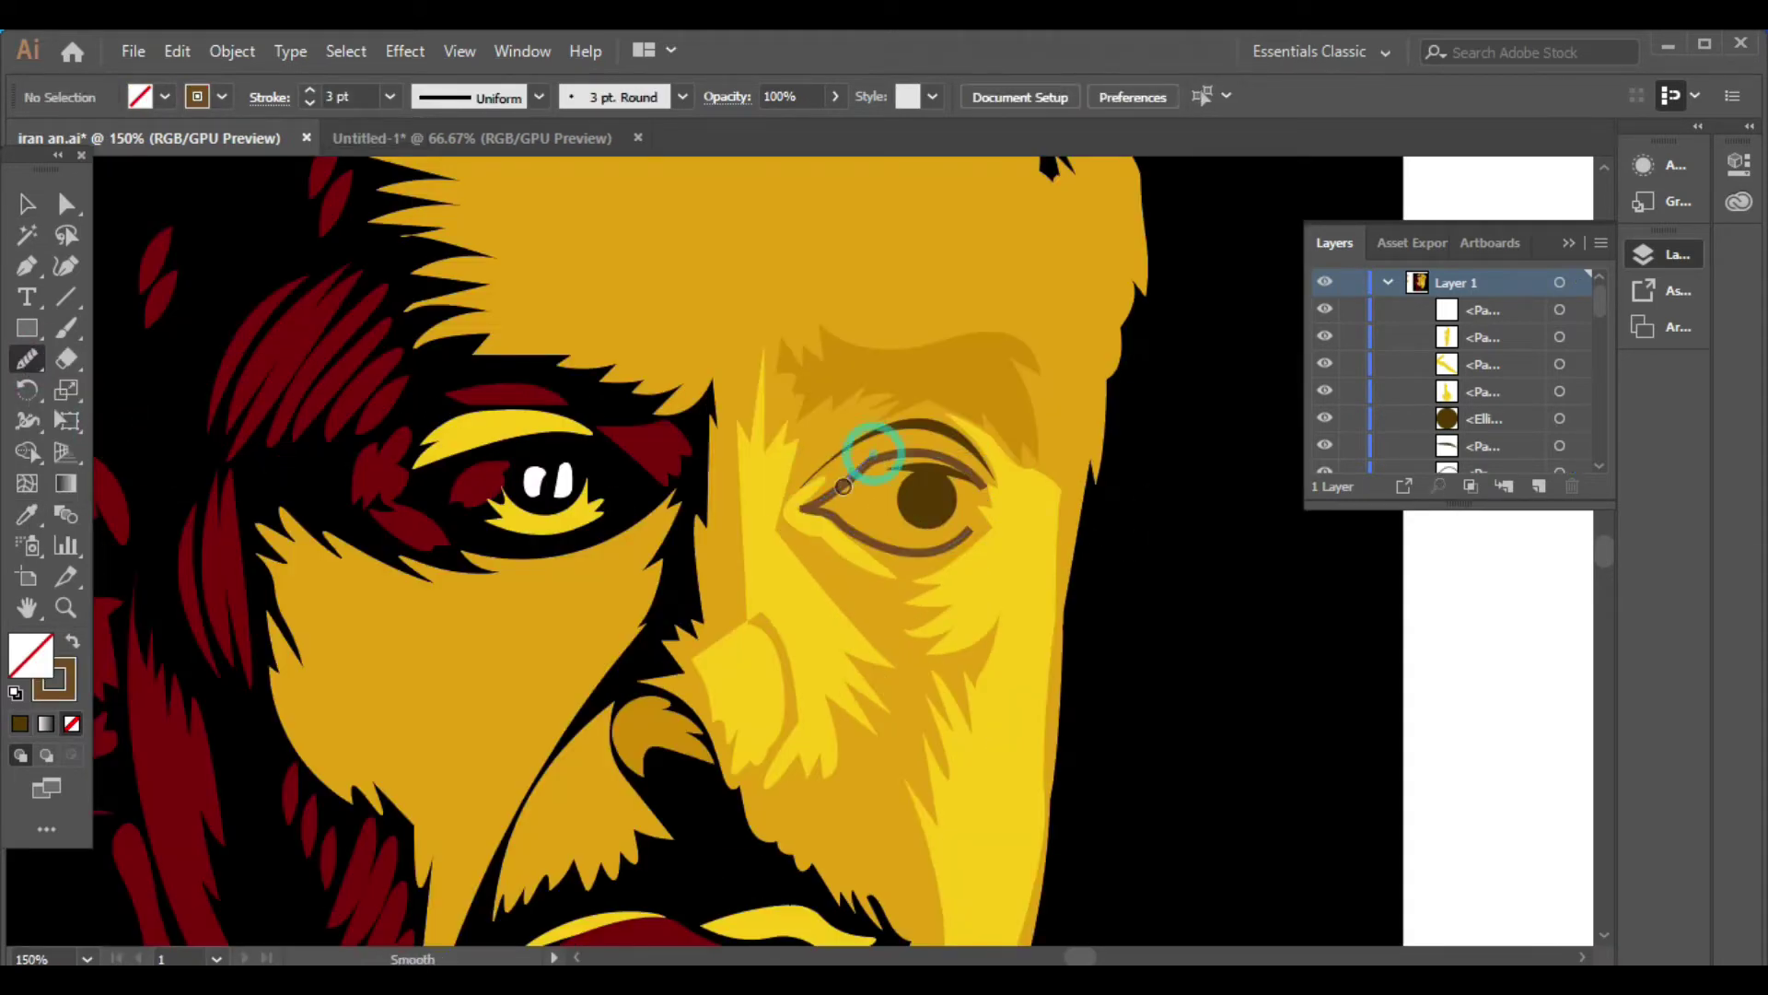
pyautogui.click(870, 548)
pyautogui.moveTo(26, 358); pyautogui.dragTo(110, 418)
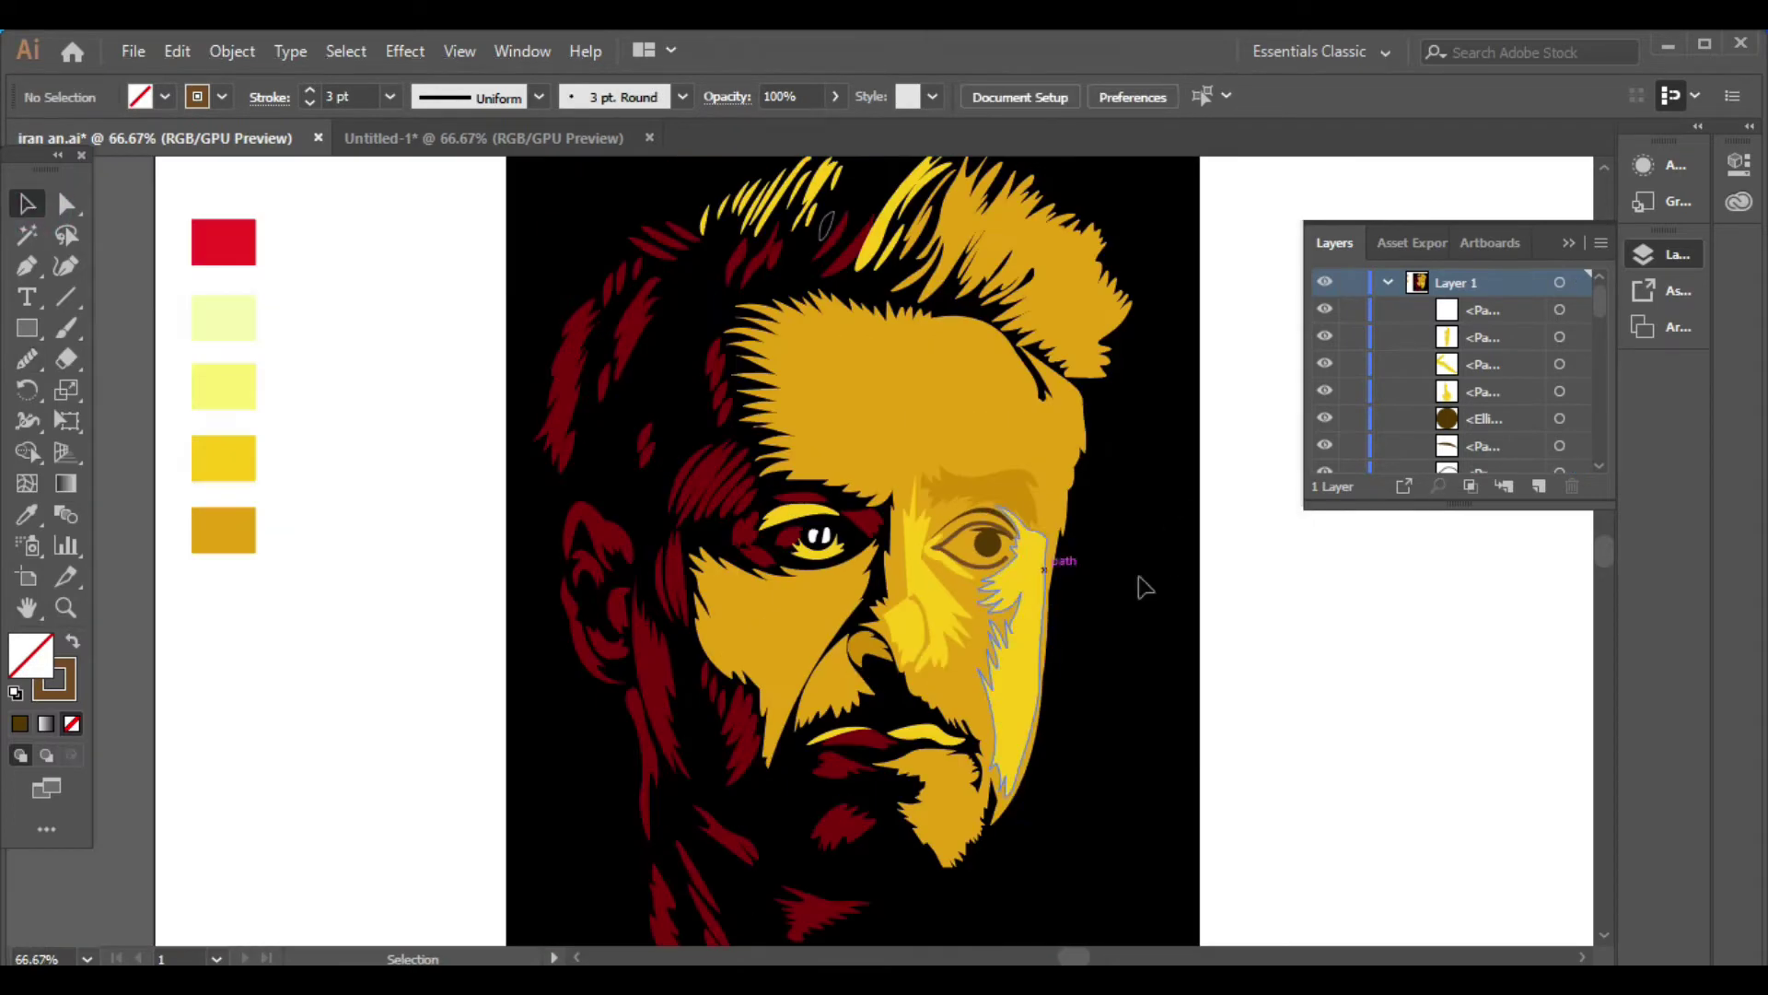
pyautogui.scroll(1, 1008, 599)
pyautogui.click(926, 497)
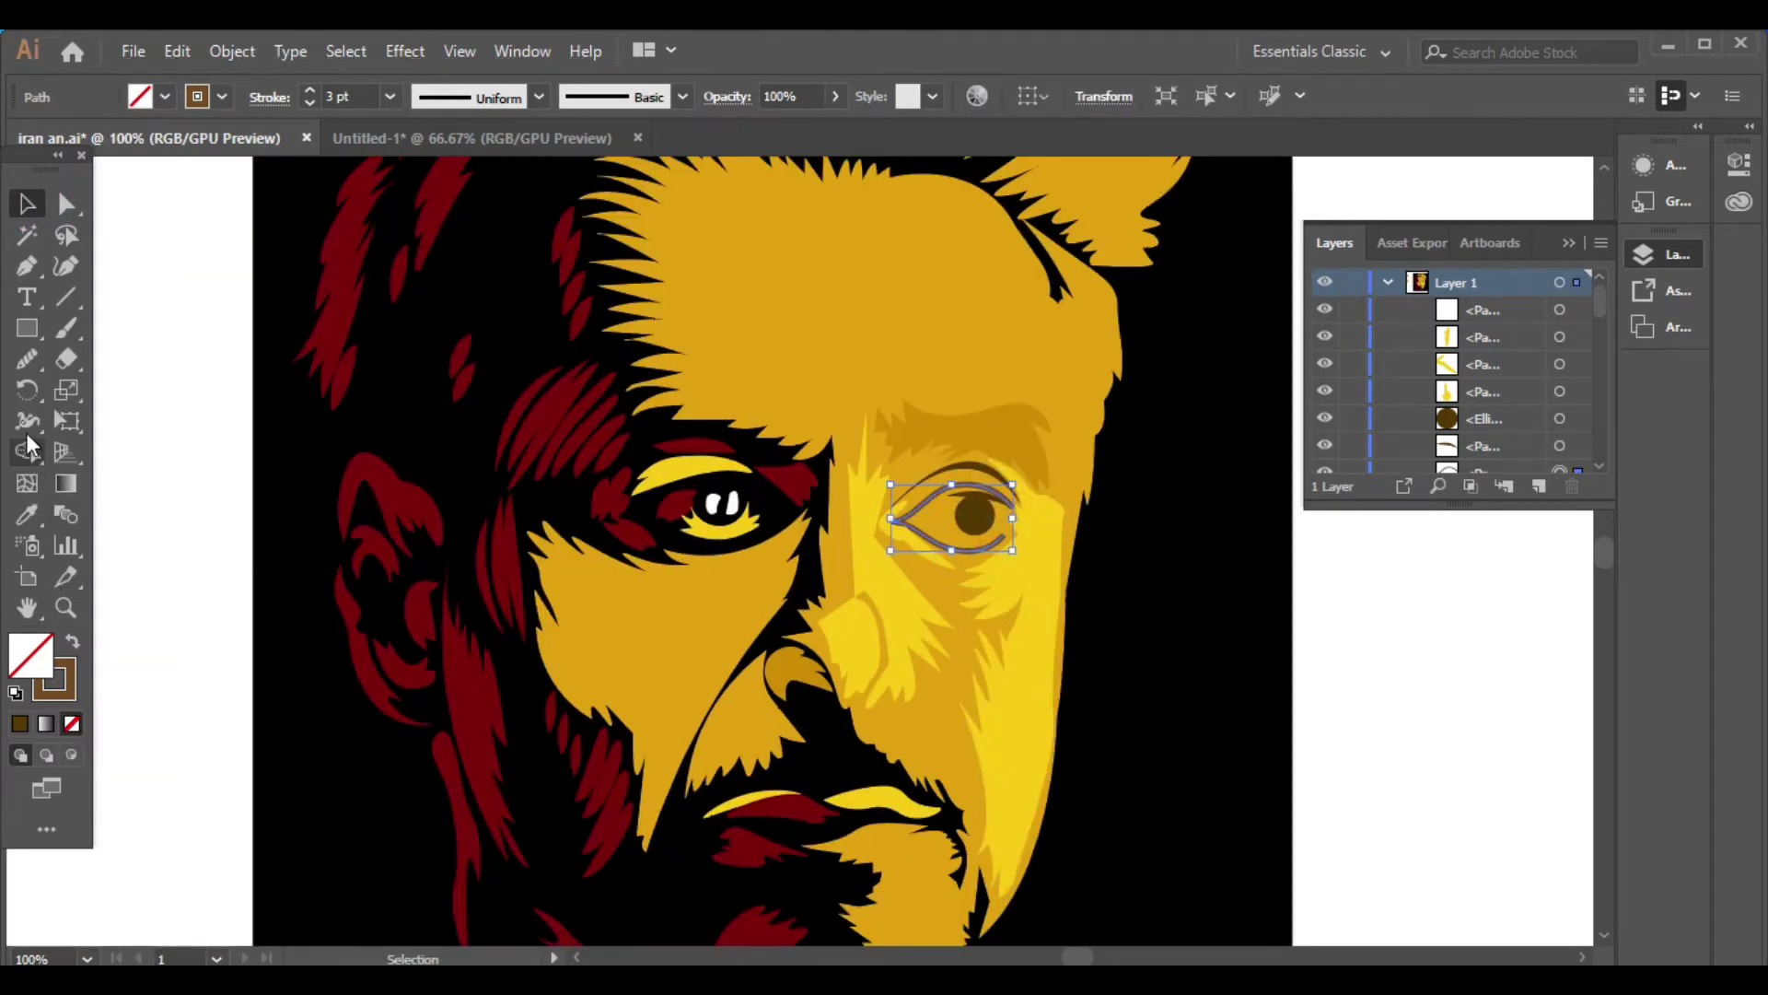
# Taper the eye outline's ends with the Width Tool and set its opacity to 71%
pyautogui.moveTo(27, 419); pyautogui.dragTo(138, 420)
pyautogui.scroll(3, 1041, 558)
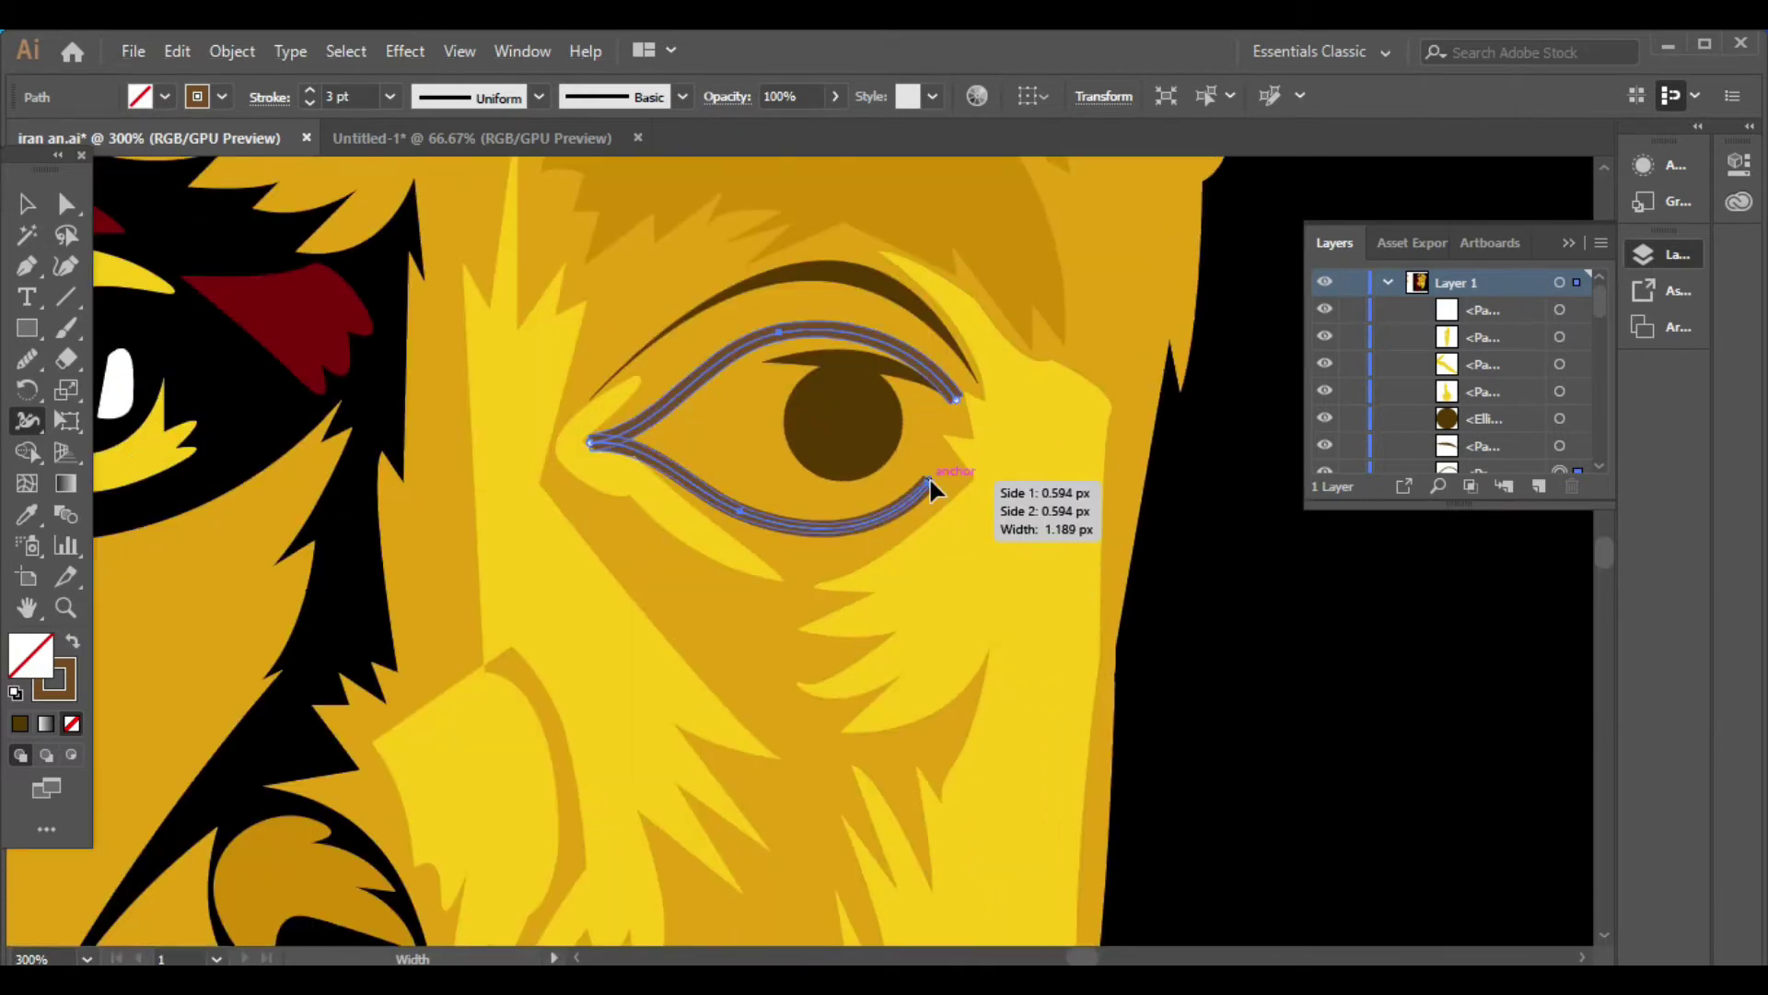
pyautogui.moveTo(930, 488); pyautogui.dragTo(932, 484)
pyautogui.moveTo(954, 398); pyautogui.dragTo(963, 395)
pyautogui.moveTo(592, 445); pyautogui.dragTo(589, 443)
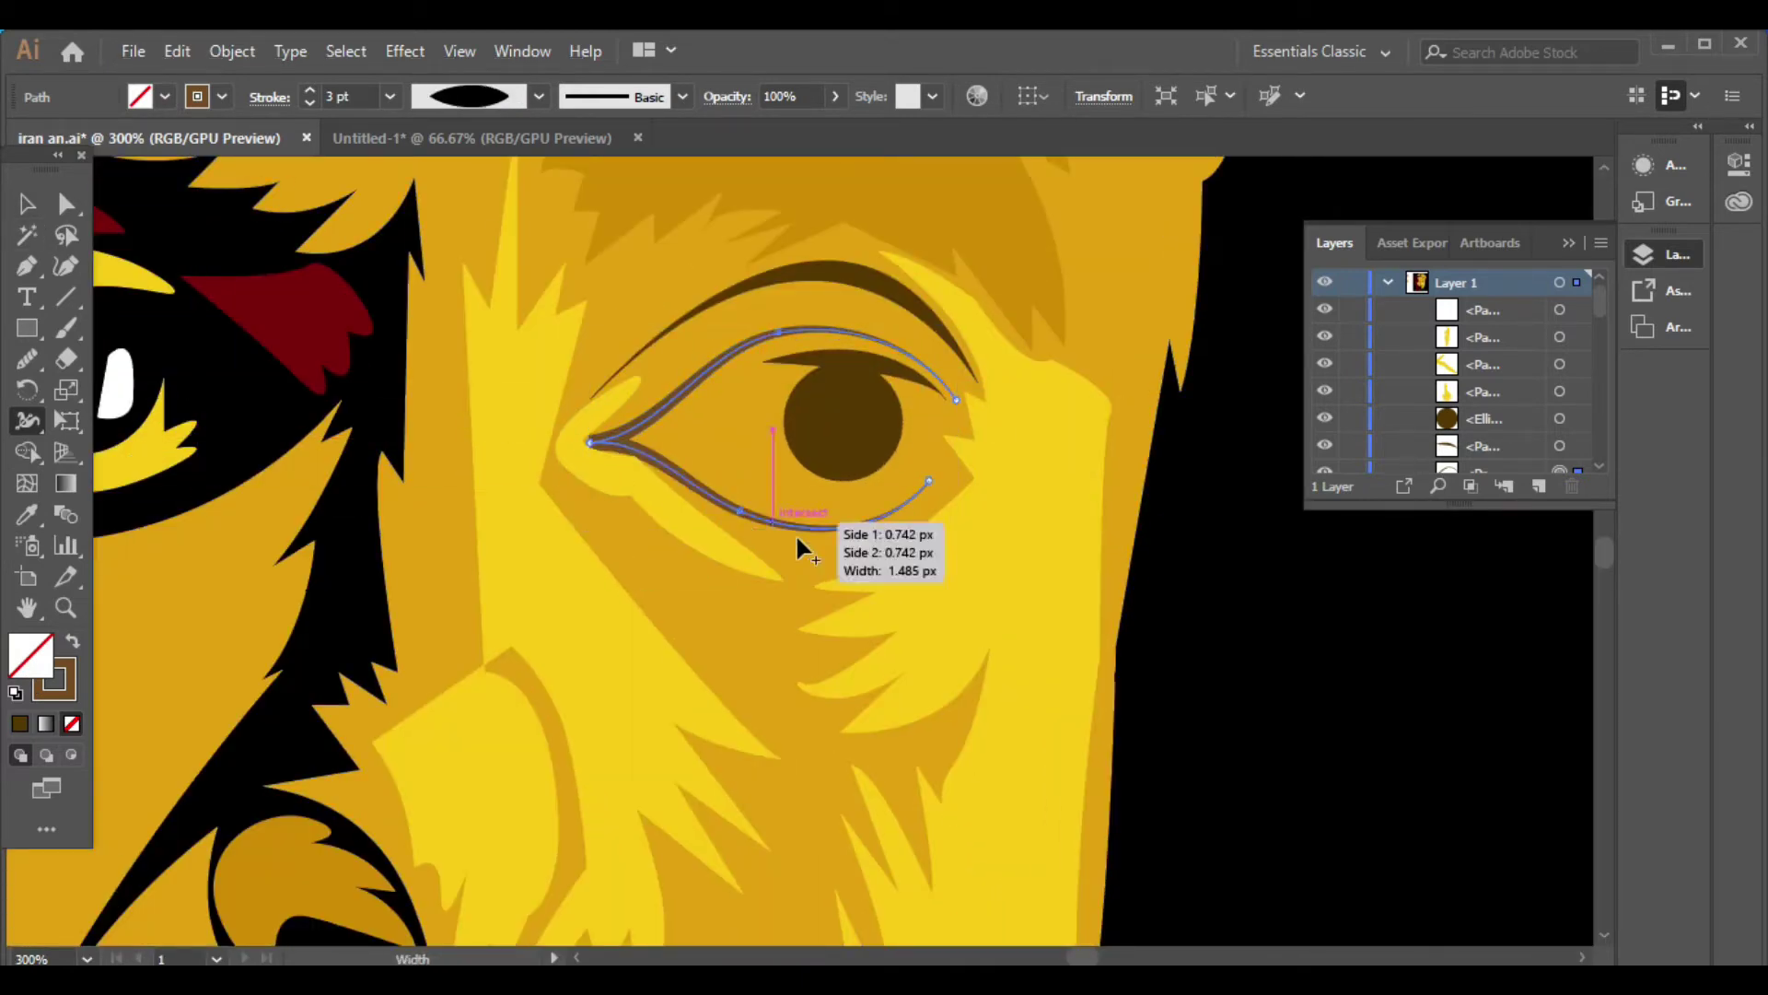
pyautogui.click(27, 202)
pyautogui.click(1216, 562)
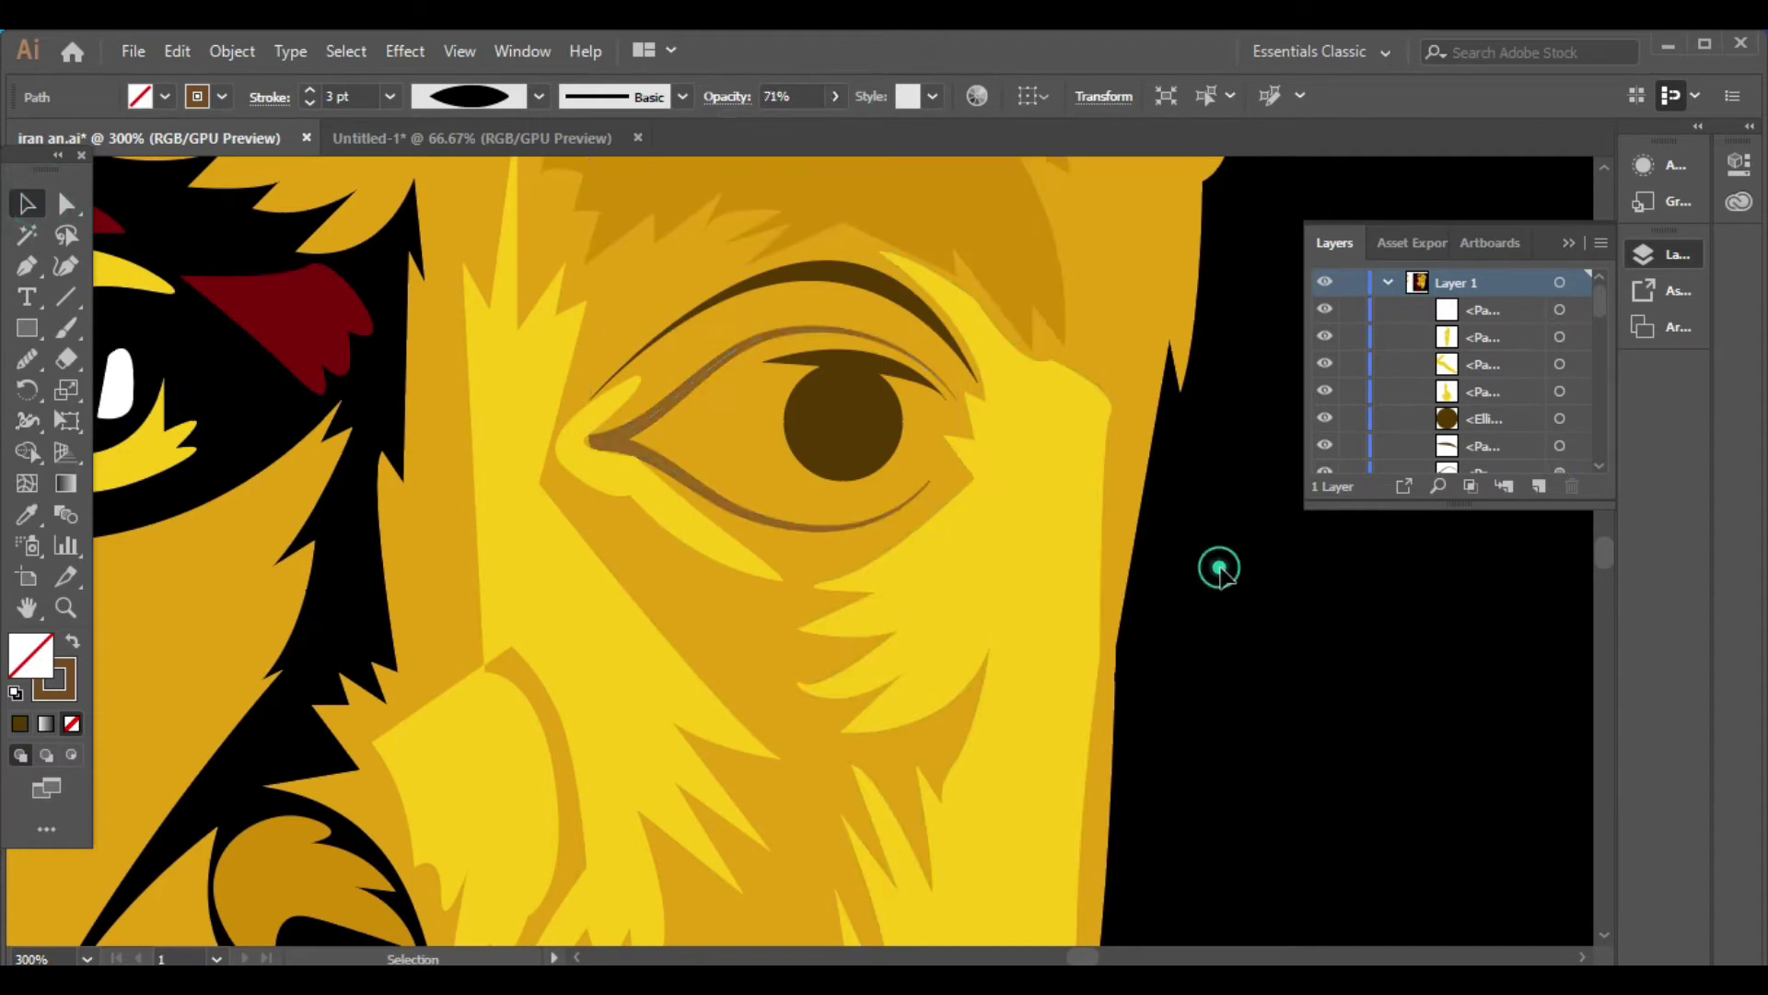
pyautogui.hotkey('ctrl', '-')
pyautogui.hotkey('ctrl', '-')
pyautogui.hotkey('ctrl', '-')
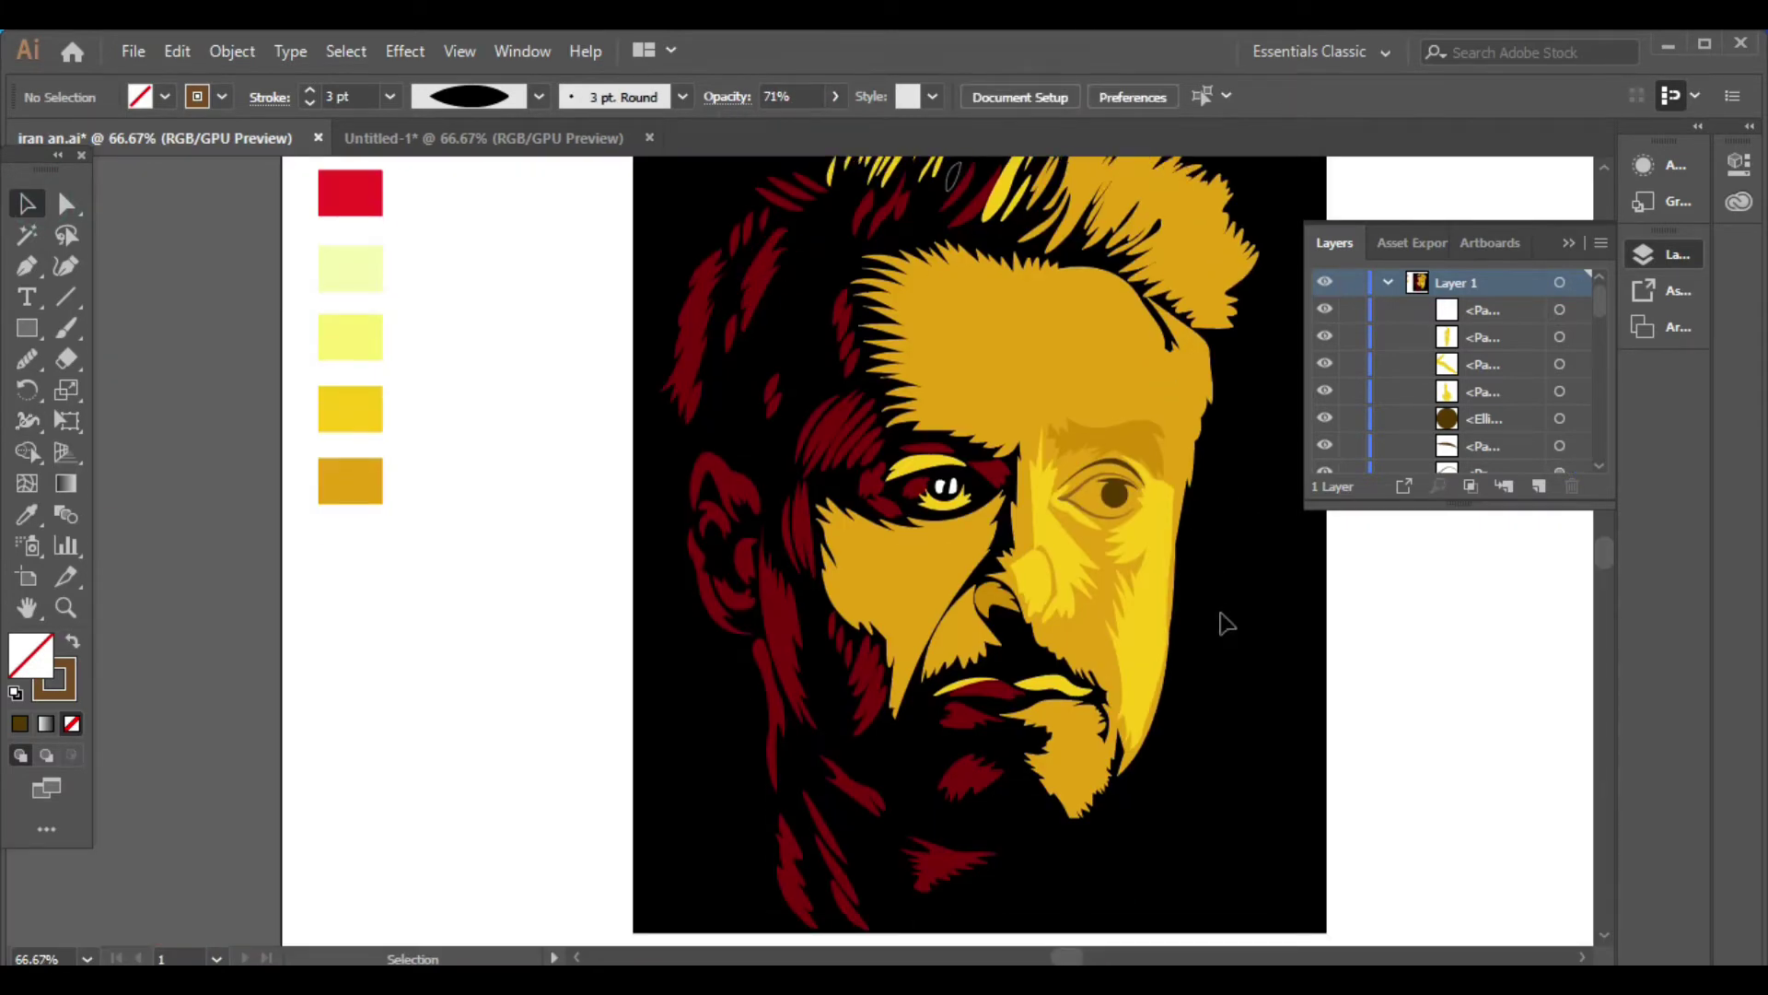
# Draw a jagged zigzag highlight shape along the cheek above the mouth
pyautogui.hotkey('ctrl', '+')
pyautogui.hotkey('ctrl', '+')
pyautogui.hotkey('ctrl', '+')
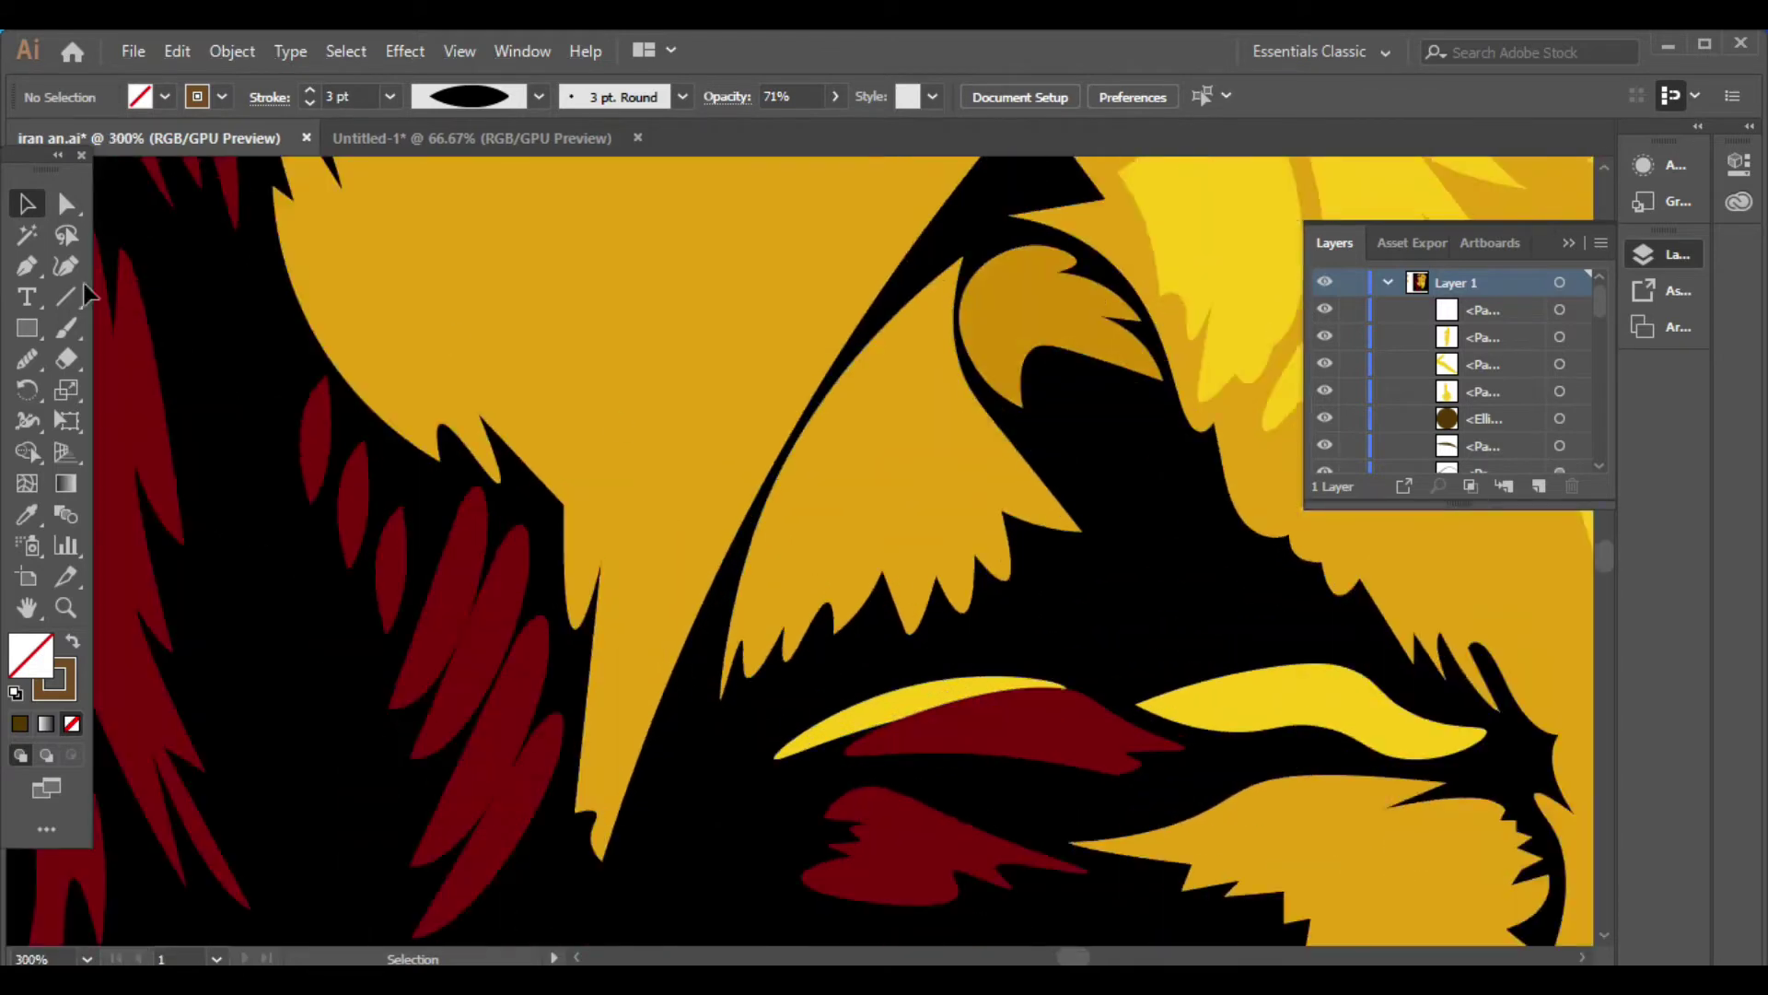
pyautogui.click(946, 293)
pyautogui.moveTo(745, 626); pyautogui.dragTo(790, 645)
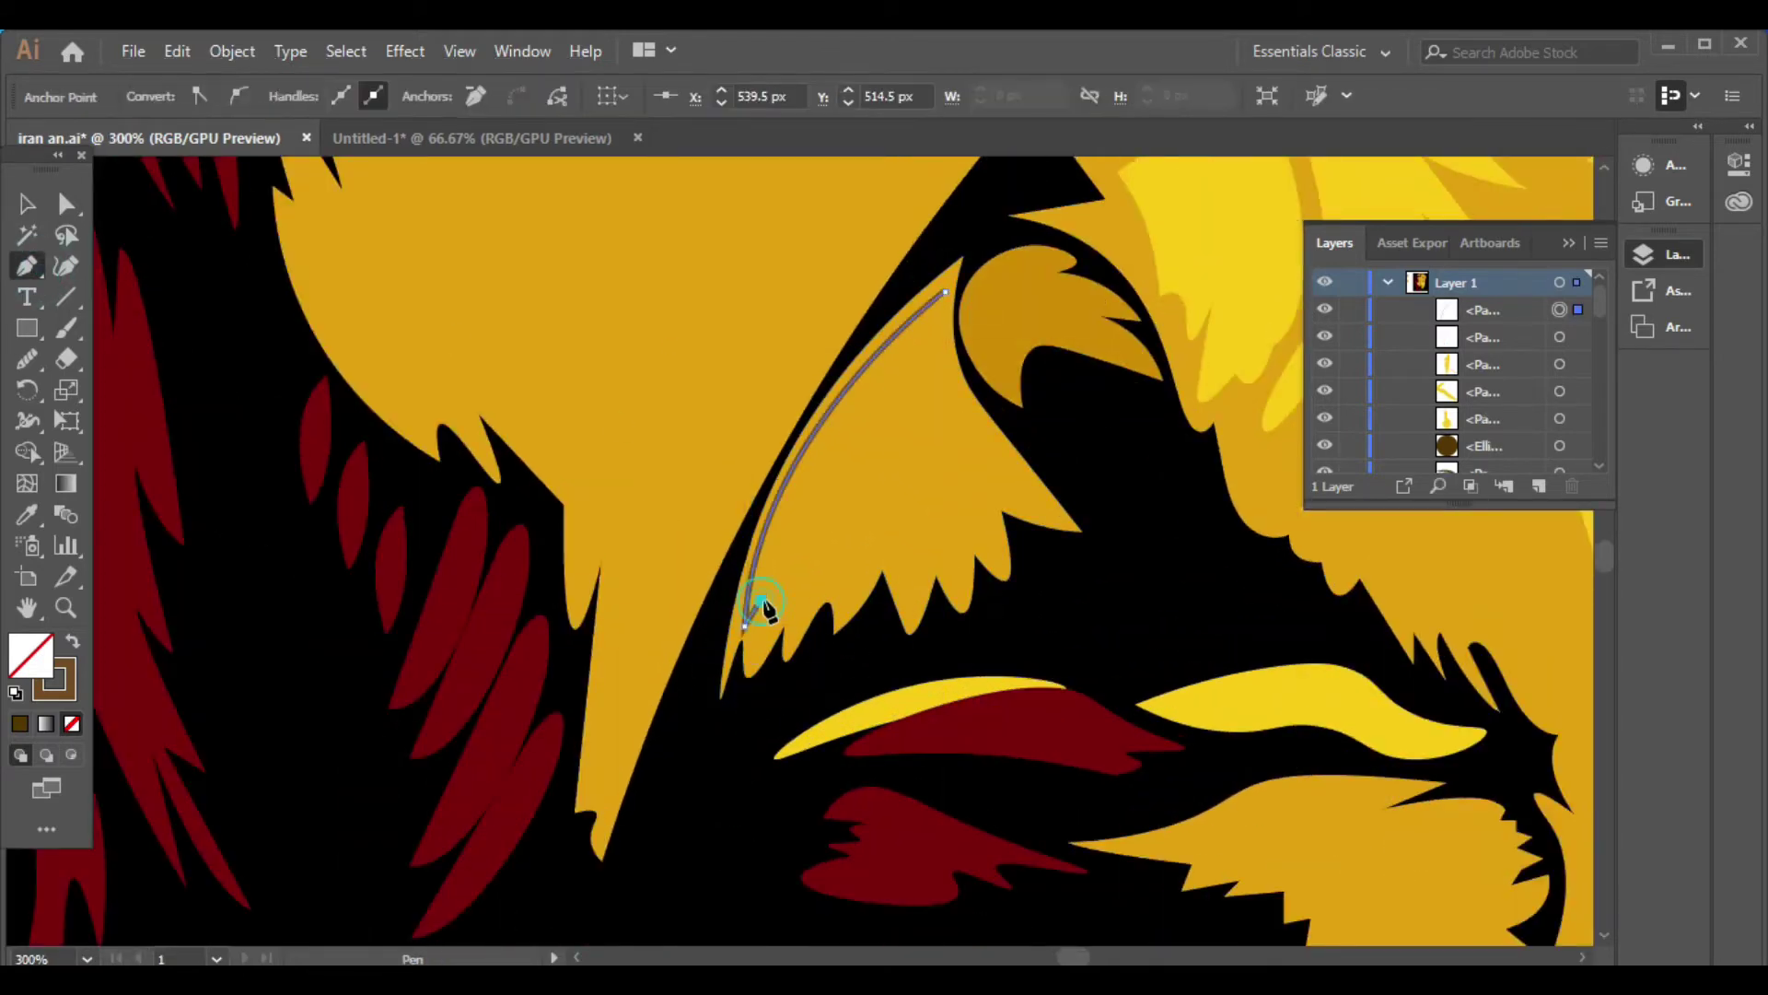
pyautogui.click(760, 601)
pyautogui.click(837, 560)
pyautogui.click(843, 616)
pyautogui.click(885, 547)
pyautogui.click(932, 551)
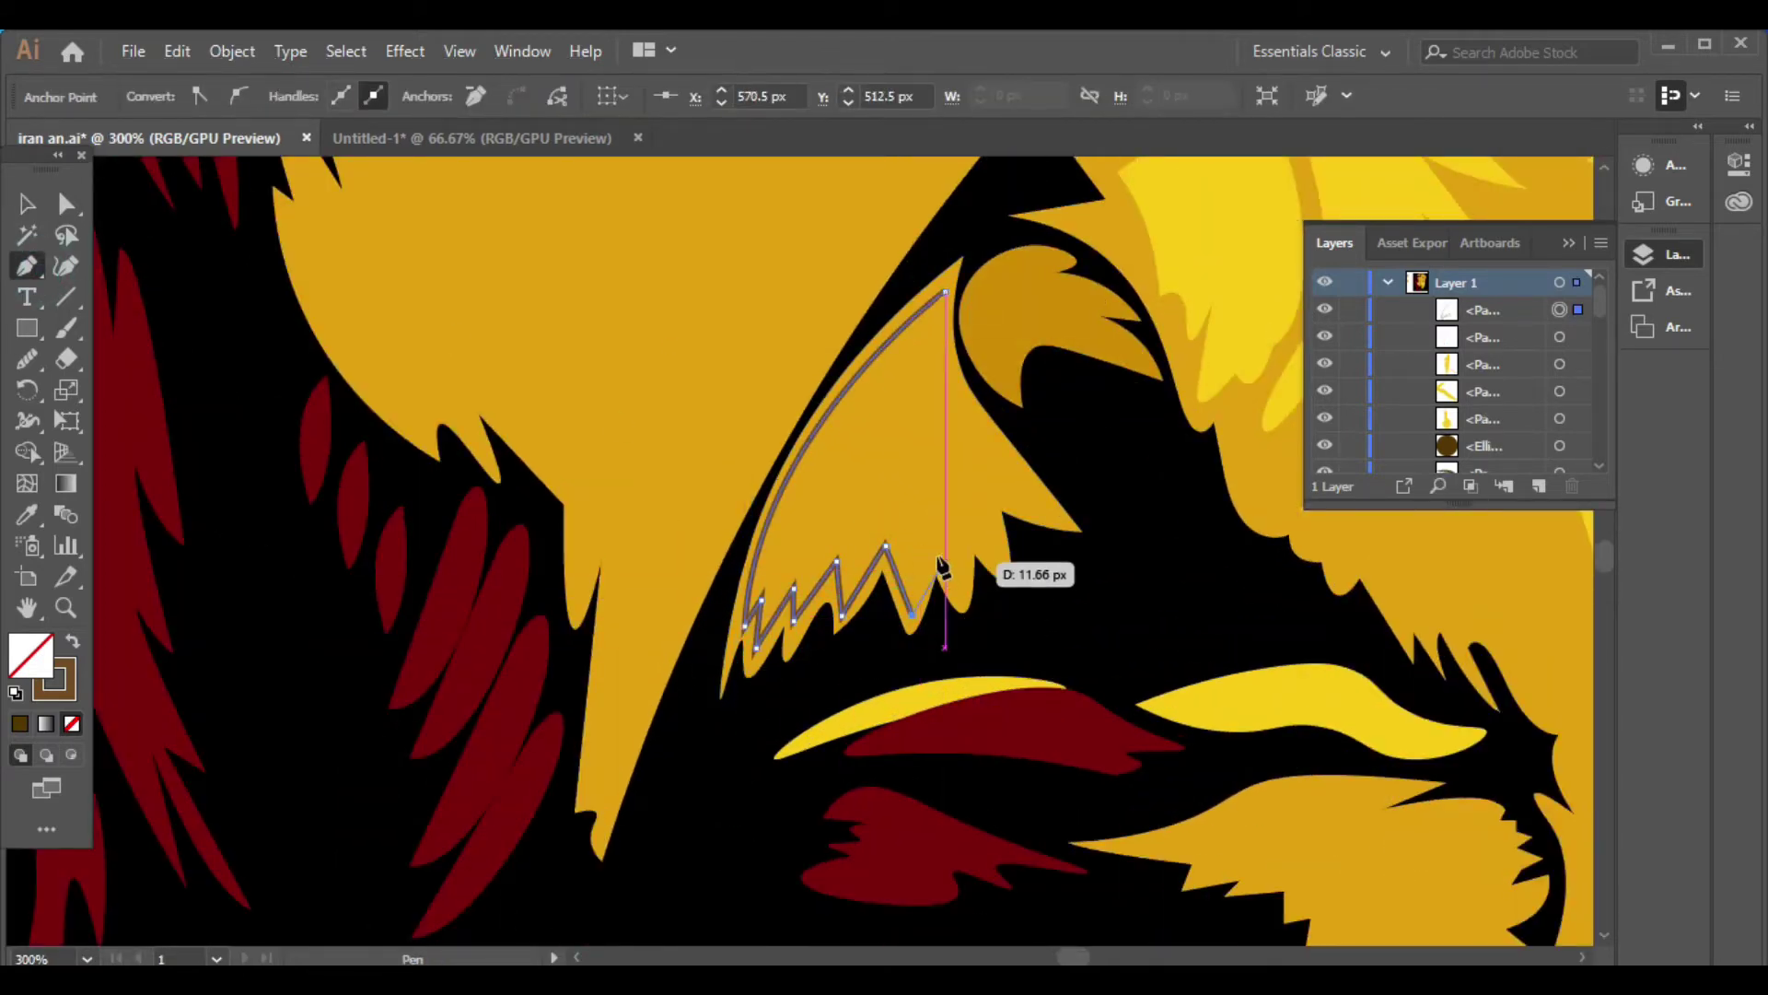
pyautogui.click(960, 606)
pyautogui.click(998, 573)
pyautogui.click(1064, 518)
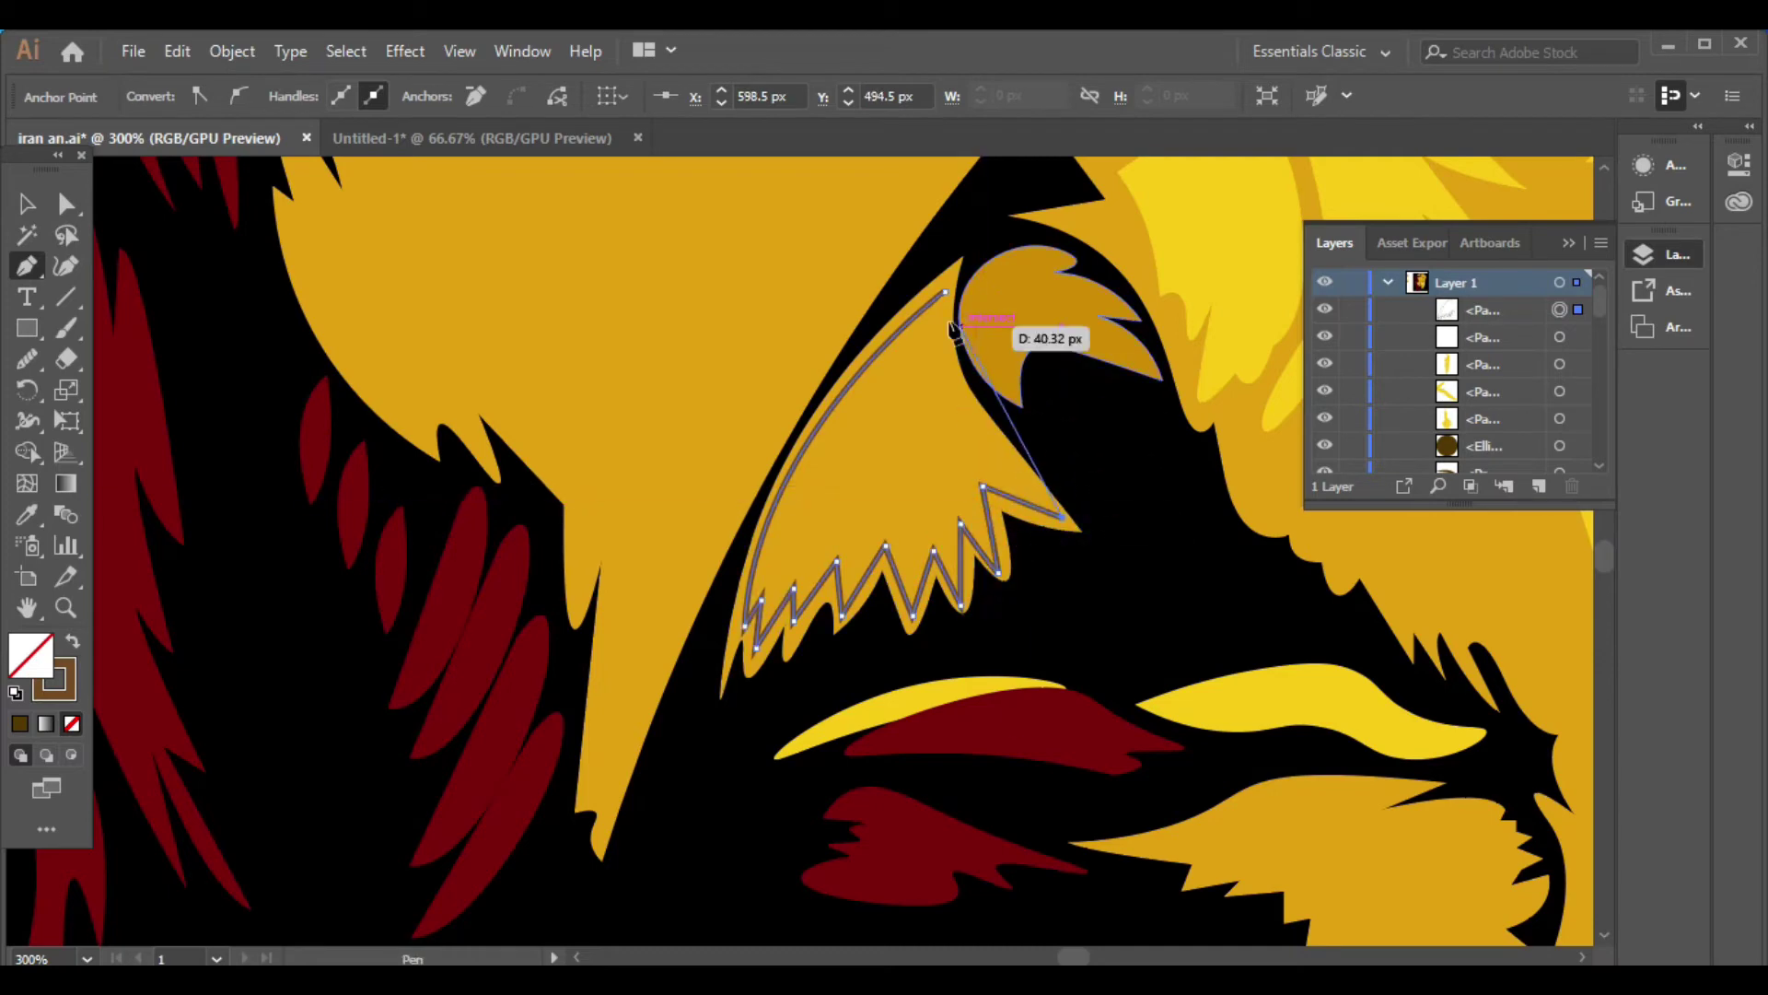
pyautogui.moveTo(946, 293); pyautogui.dragTo(994, 228)
# Fill the new highlight with light yellow, then zoom out and deselect
pyautogui.press('i')
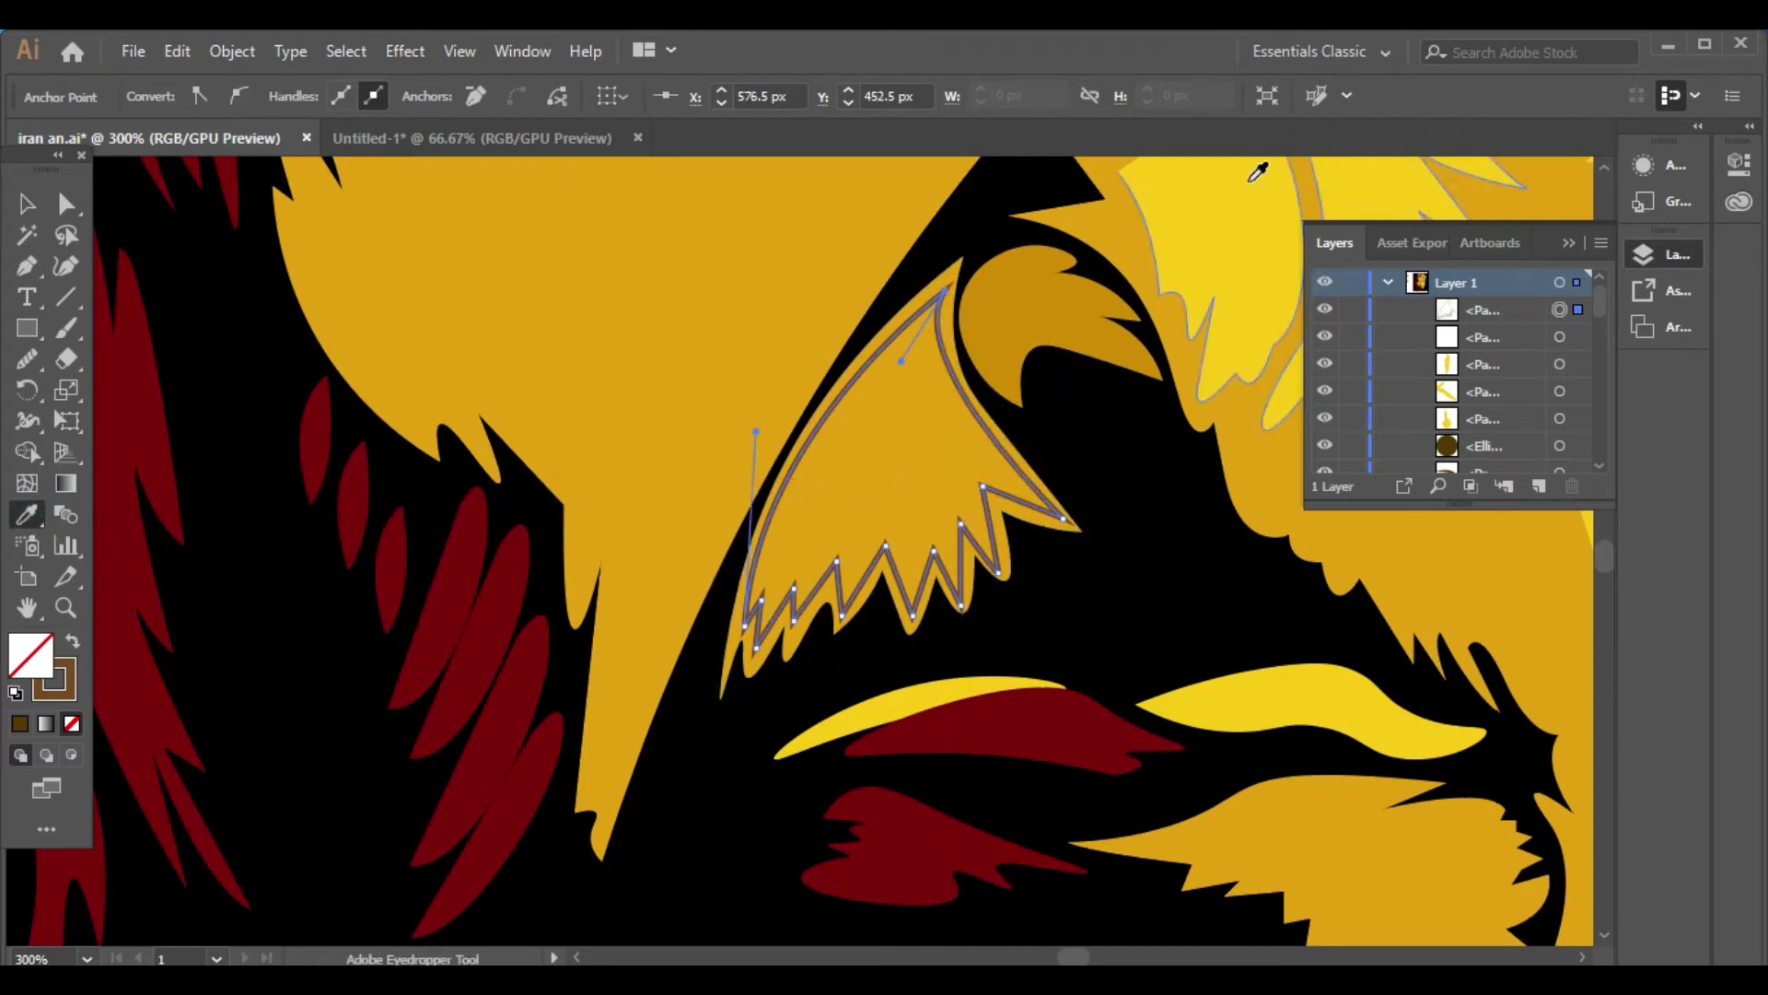
pyautogui.click(1251, 176)
pyautogui.press('v')
pyautogui.click(626, 651)
pyautogui.hotkey('ctrl', '-')
pyautogui.hotkey('ctrl', '-')
pyautogui.hotkey('ctrl', 'shift', 'a')
# Start a curved highlight shape running down the left cheek's edge
pyautogui.press('p')
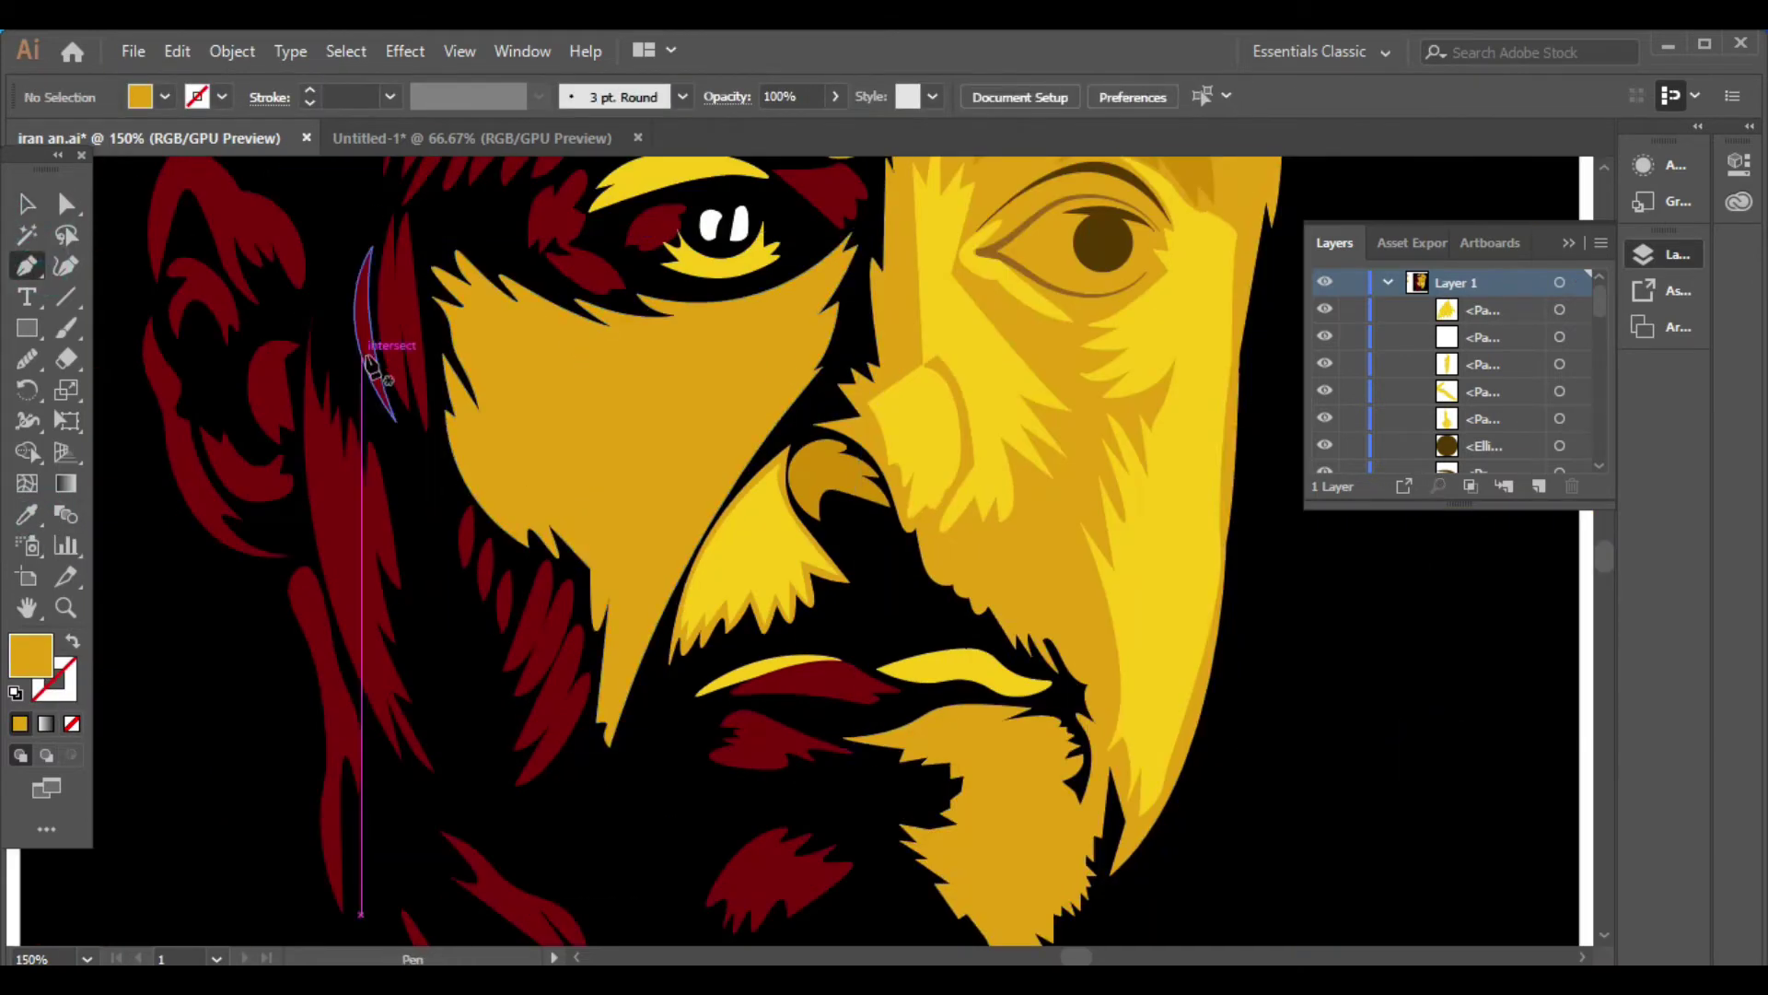
pyautogui.click(807, 375)
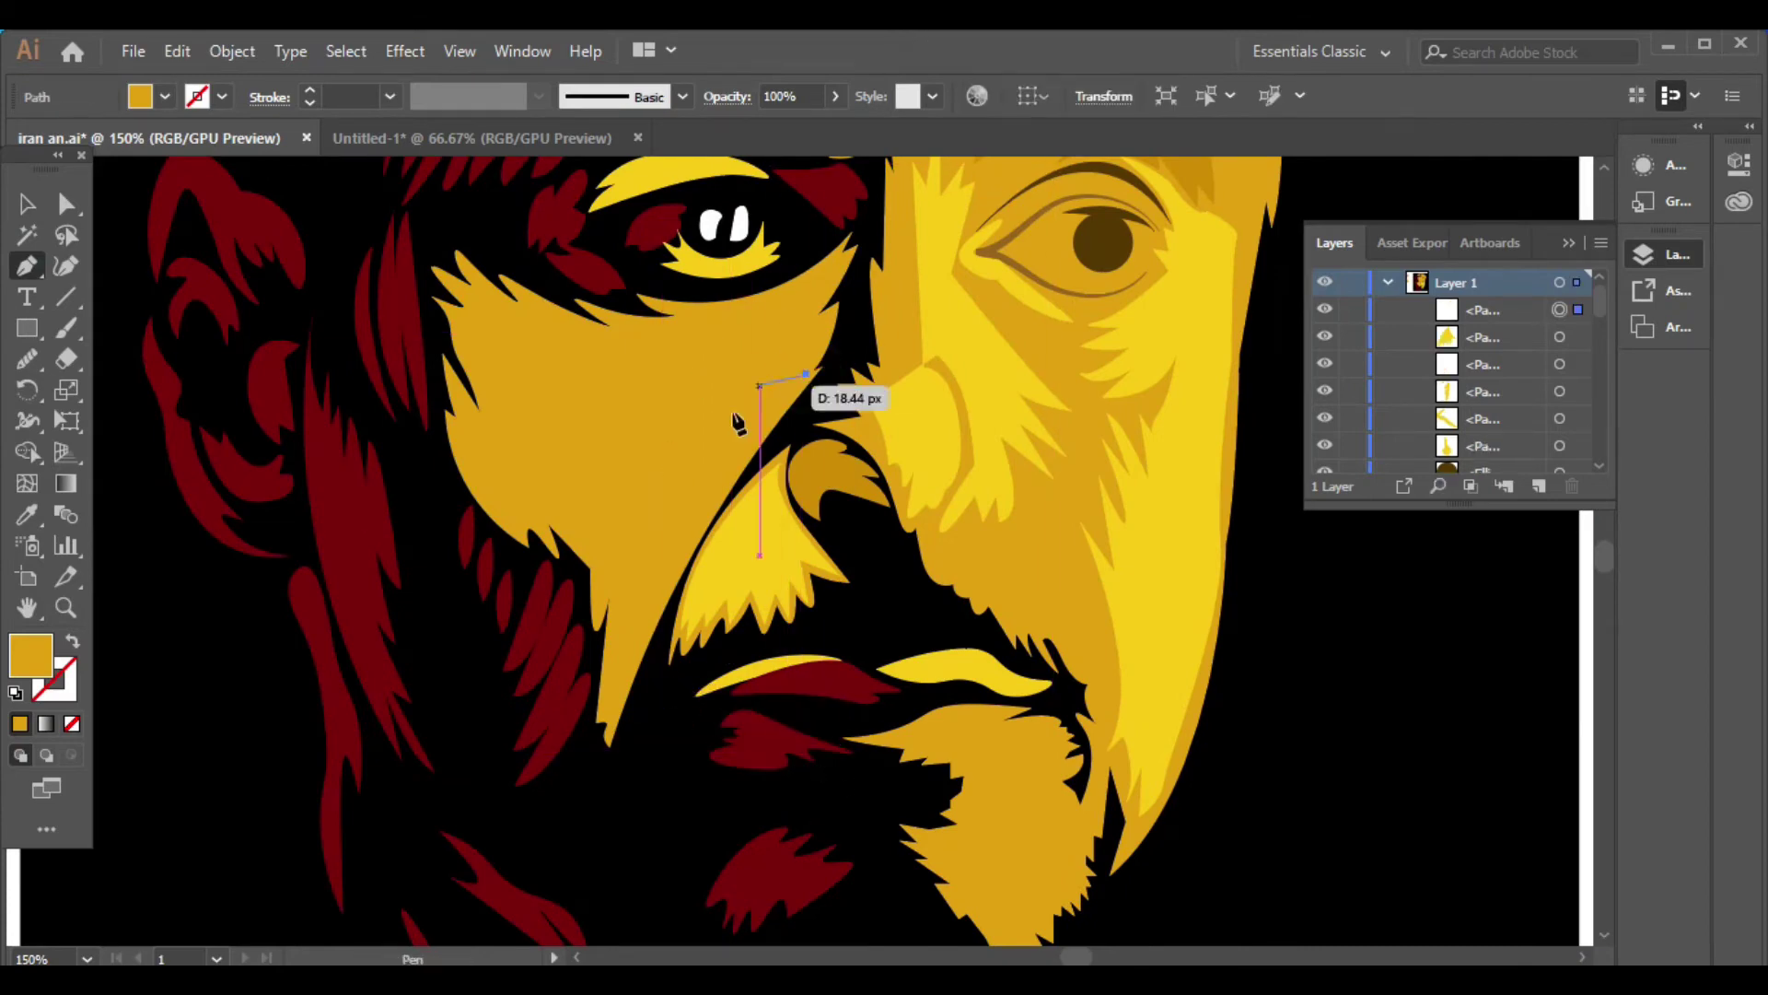
pyautogui.moveTo(625, 687); pyautogui.dragTo(593, 839)
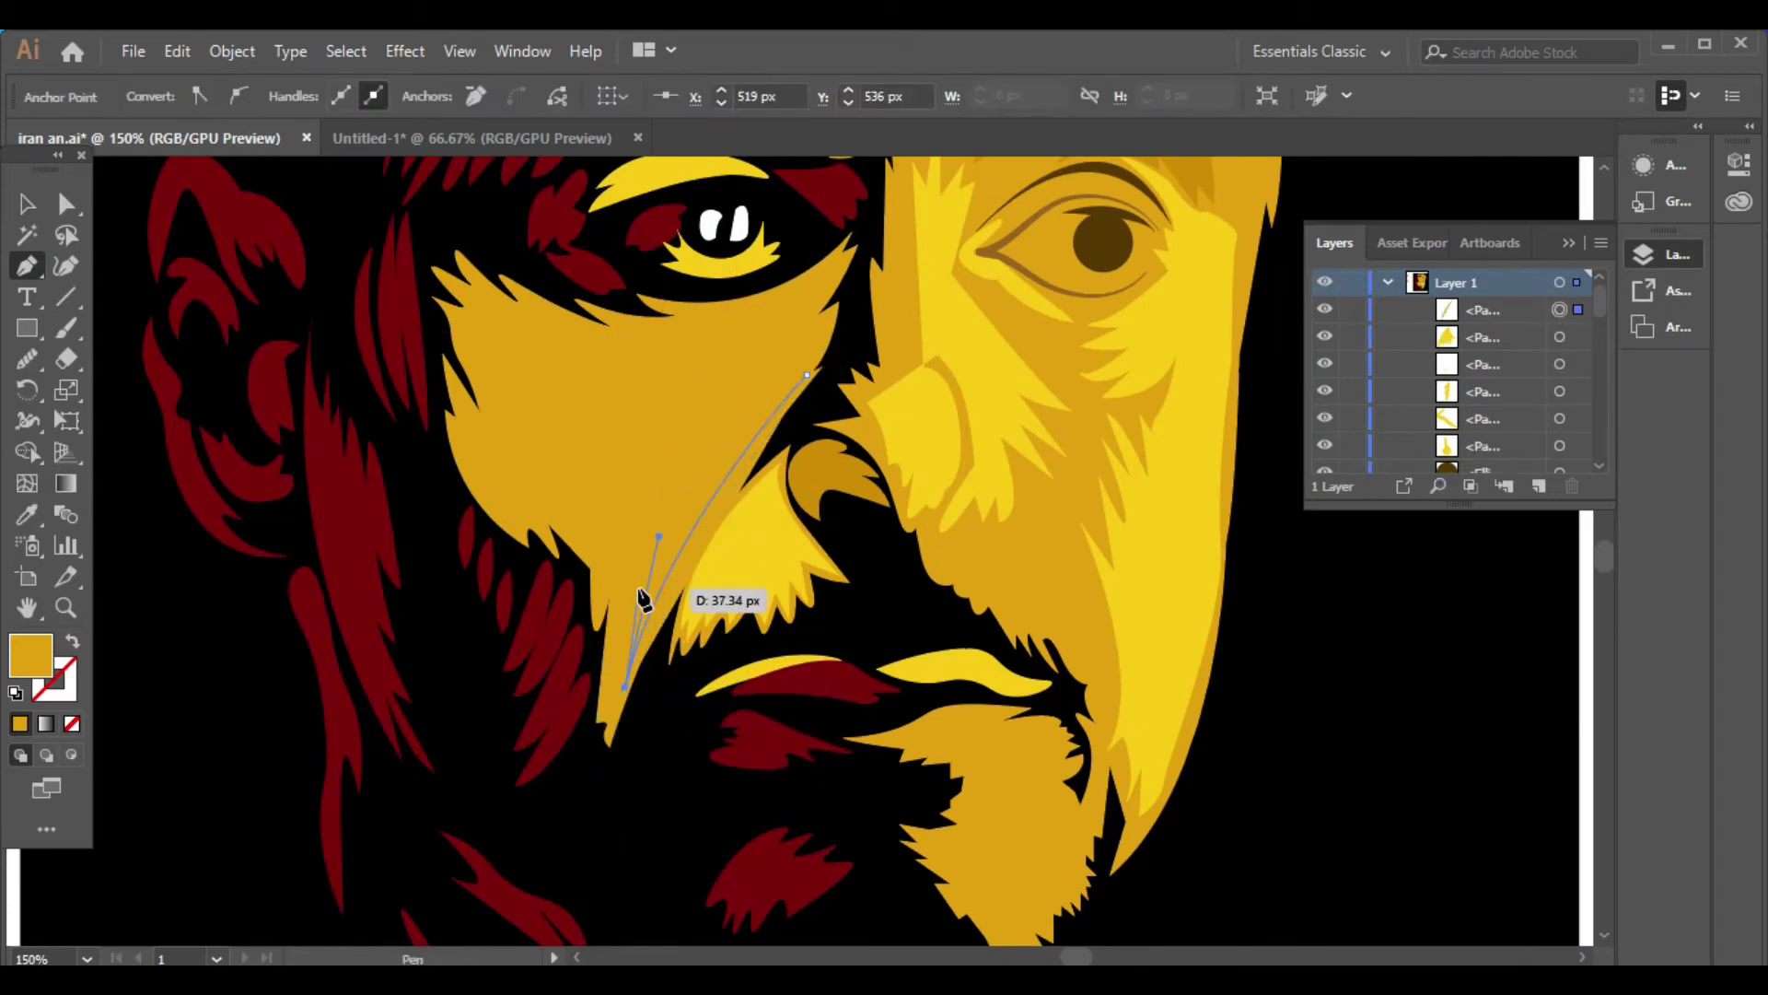
pyautogui.moveTo(626, 615); pyautogui.dragTo(685, 480)
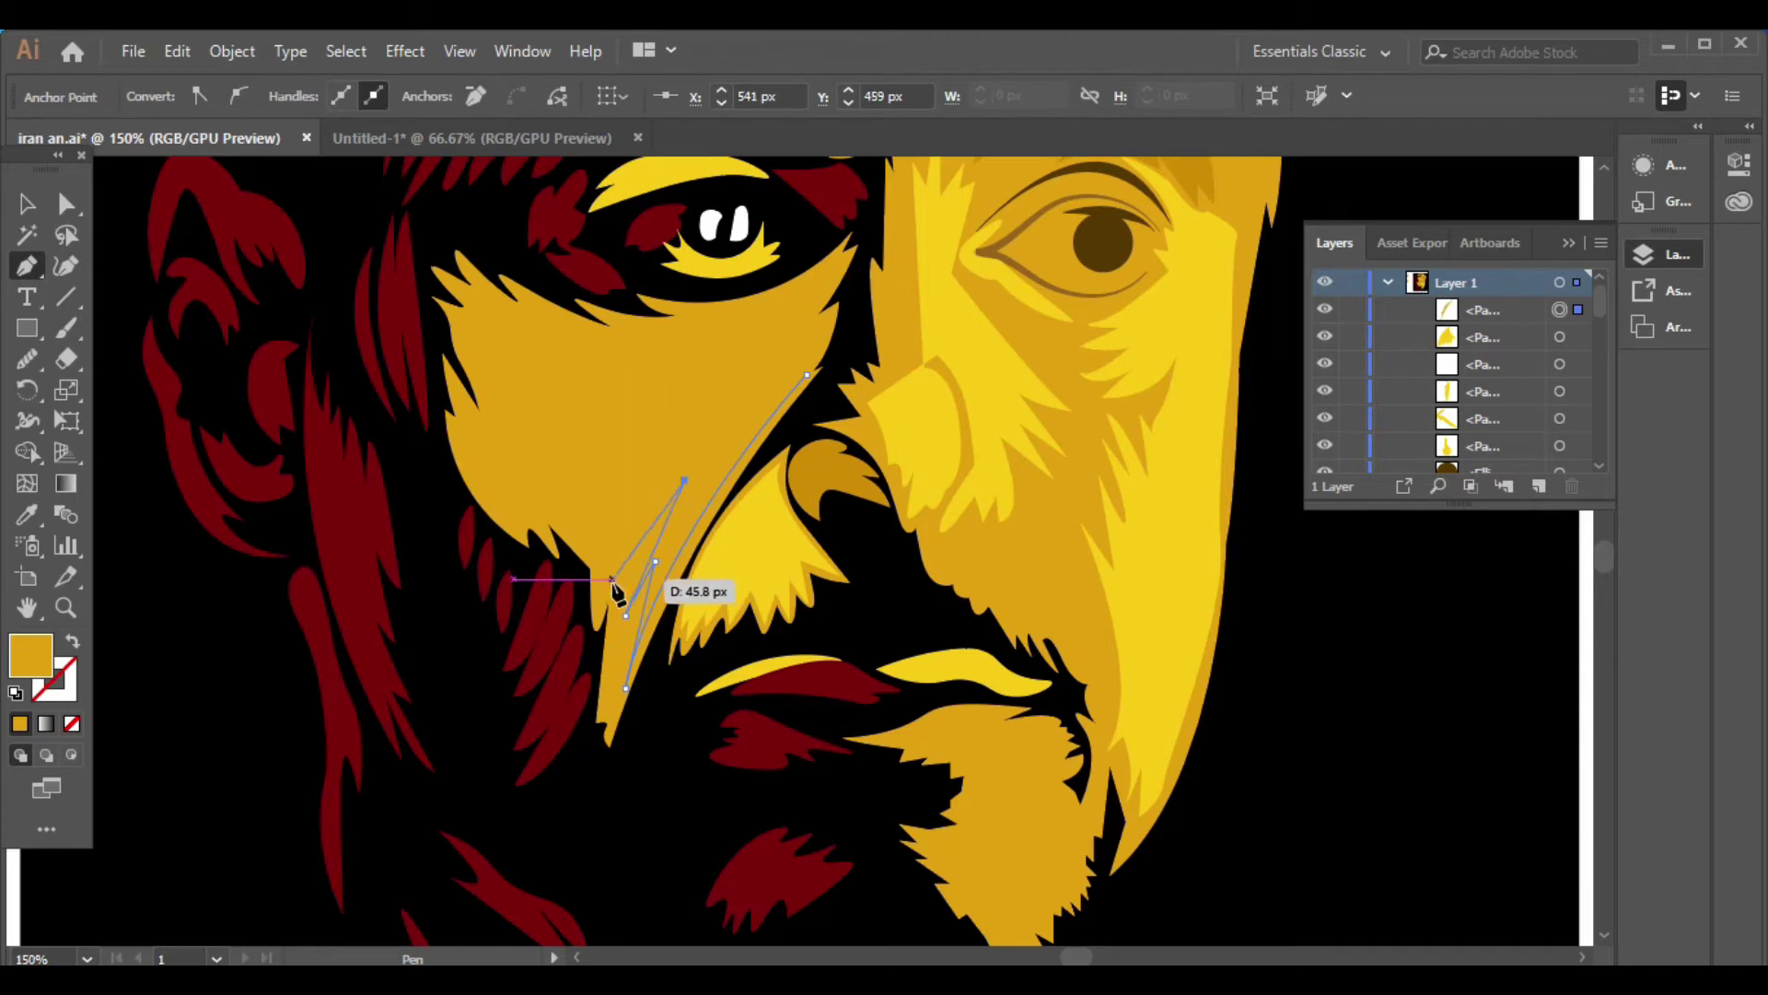
pyautogui.moveTo(613, 580); pyautogui.dragTo(683, 425)
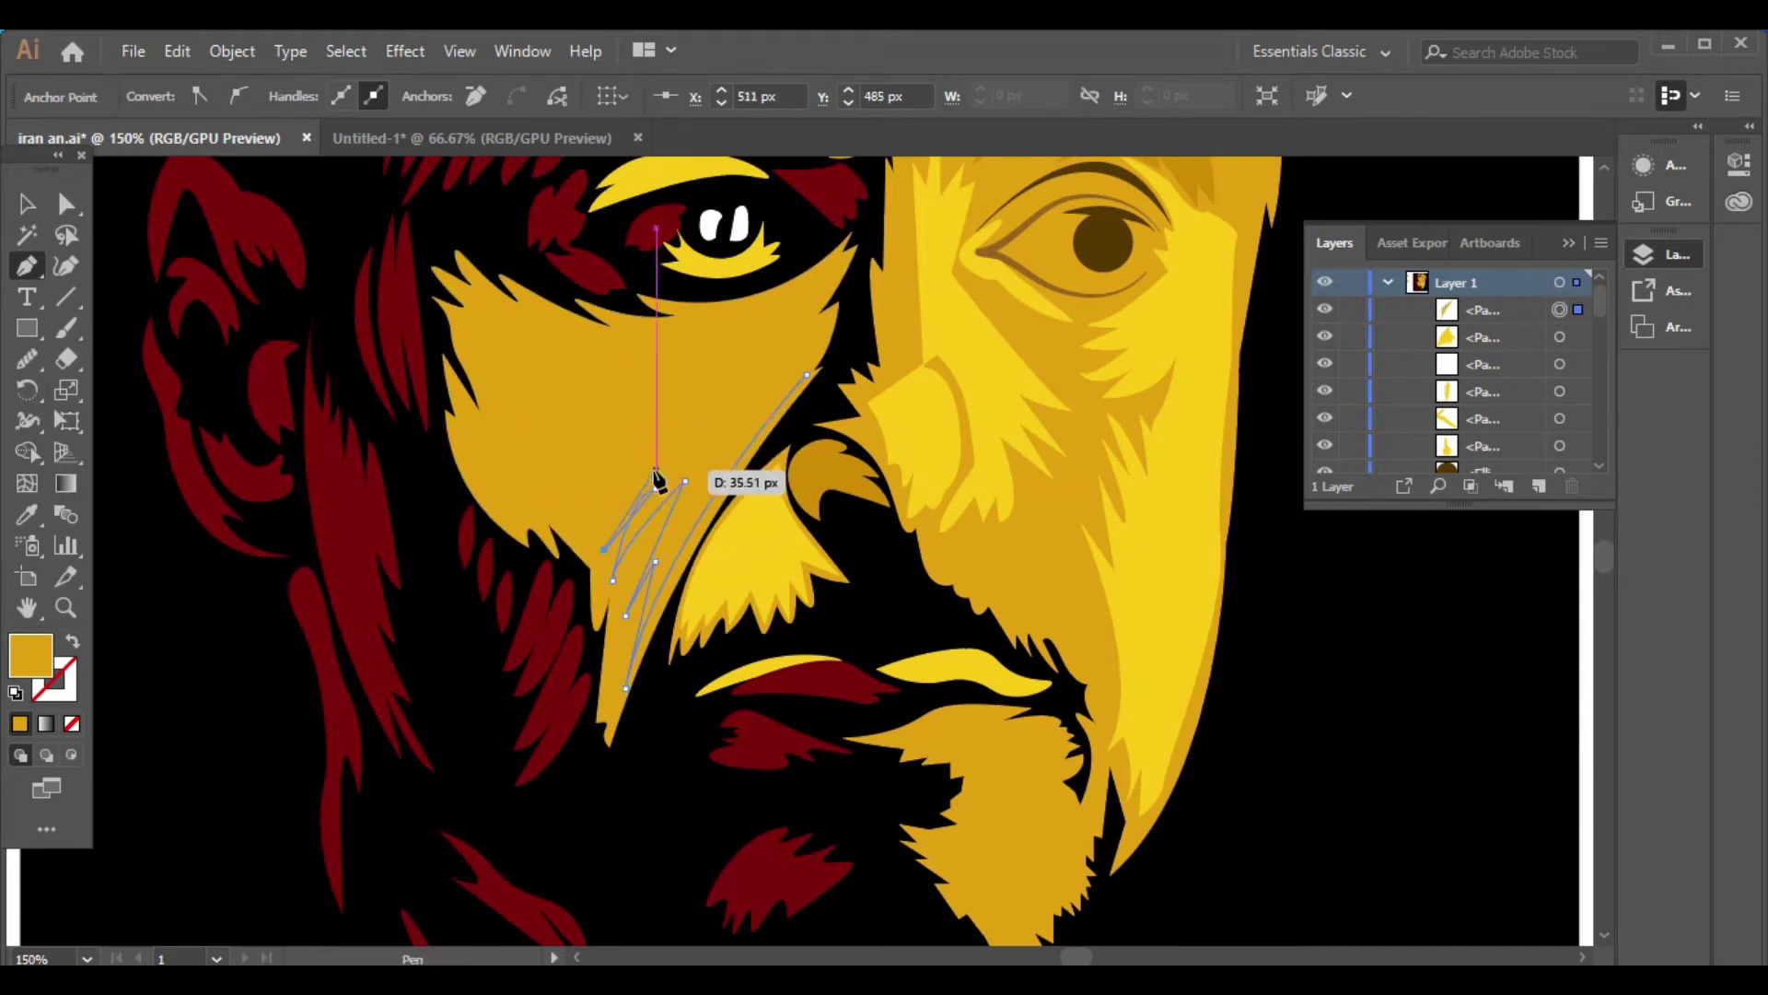
pyautogui.moveTo(587, 528)
pyautogui.mouseDown()
pyautogui.moveTo(621, 479)
pyautogui.moveTo(600, 449)
pyautogui.mouseUp()
# Add zigzag points up the left cheek toward below the eye
pyautogui.click(600, 445)
pyautogui.click(547, 437)
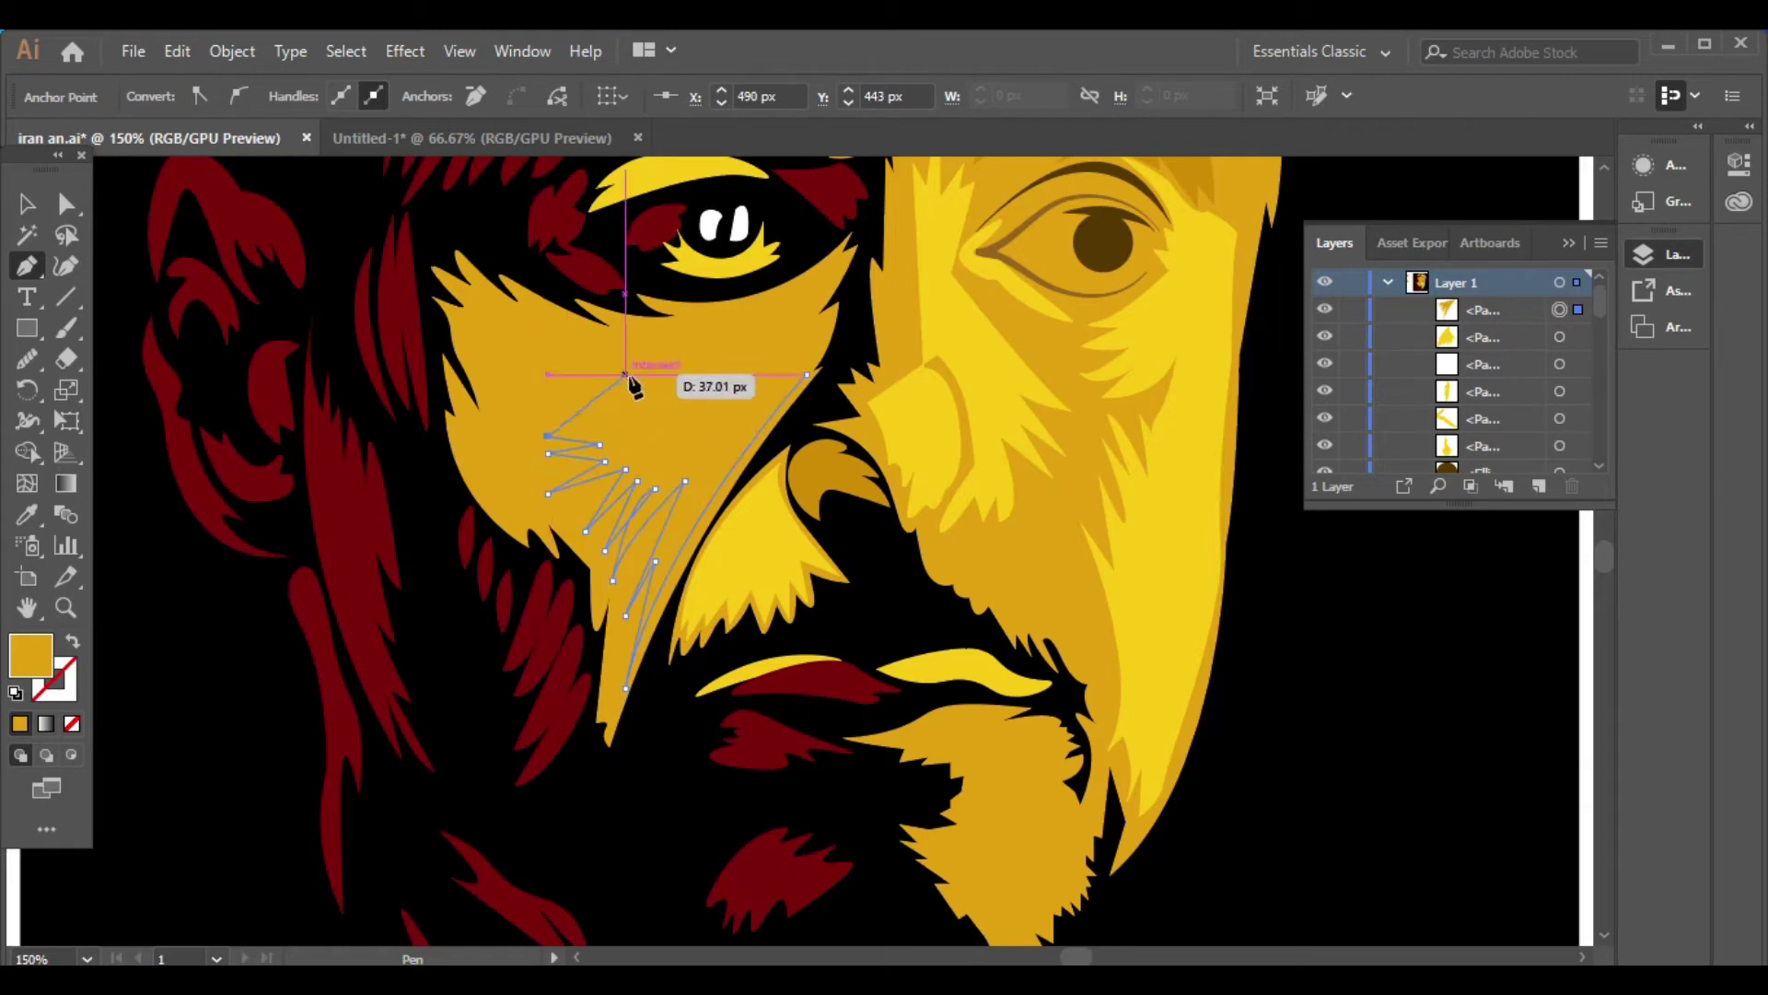
pyautogui.click(625, 375)
pyautogui.click(670, 334)
pyautogui.click(637, 393)
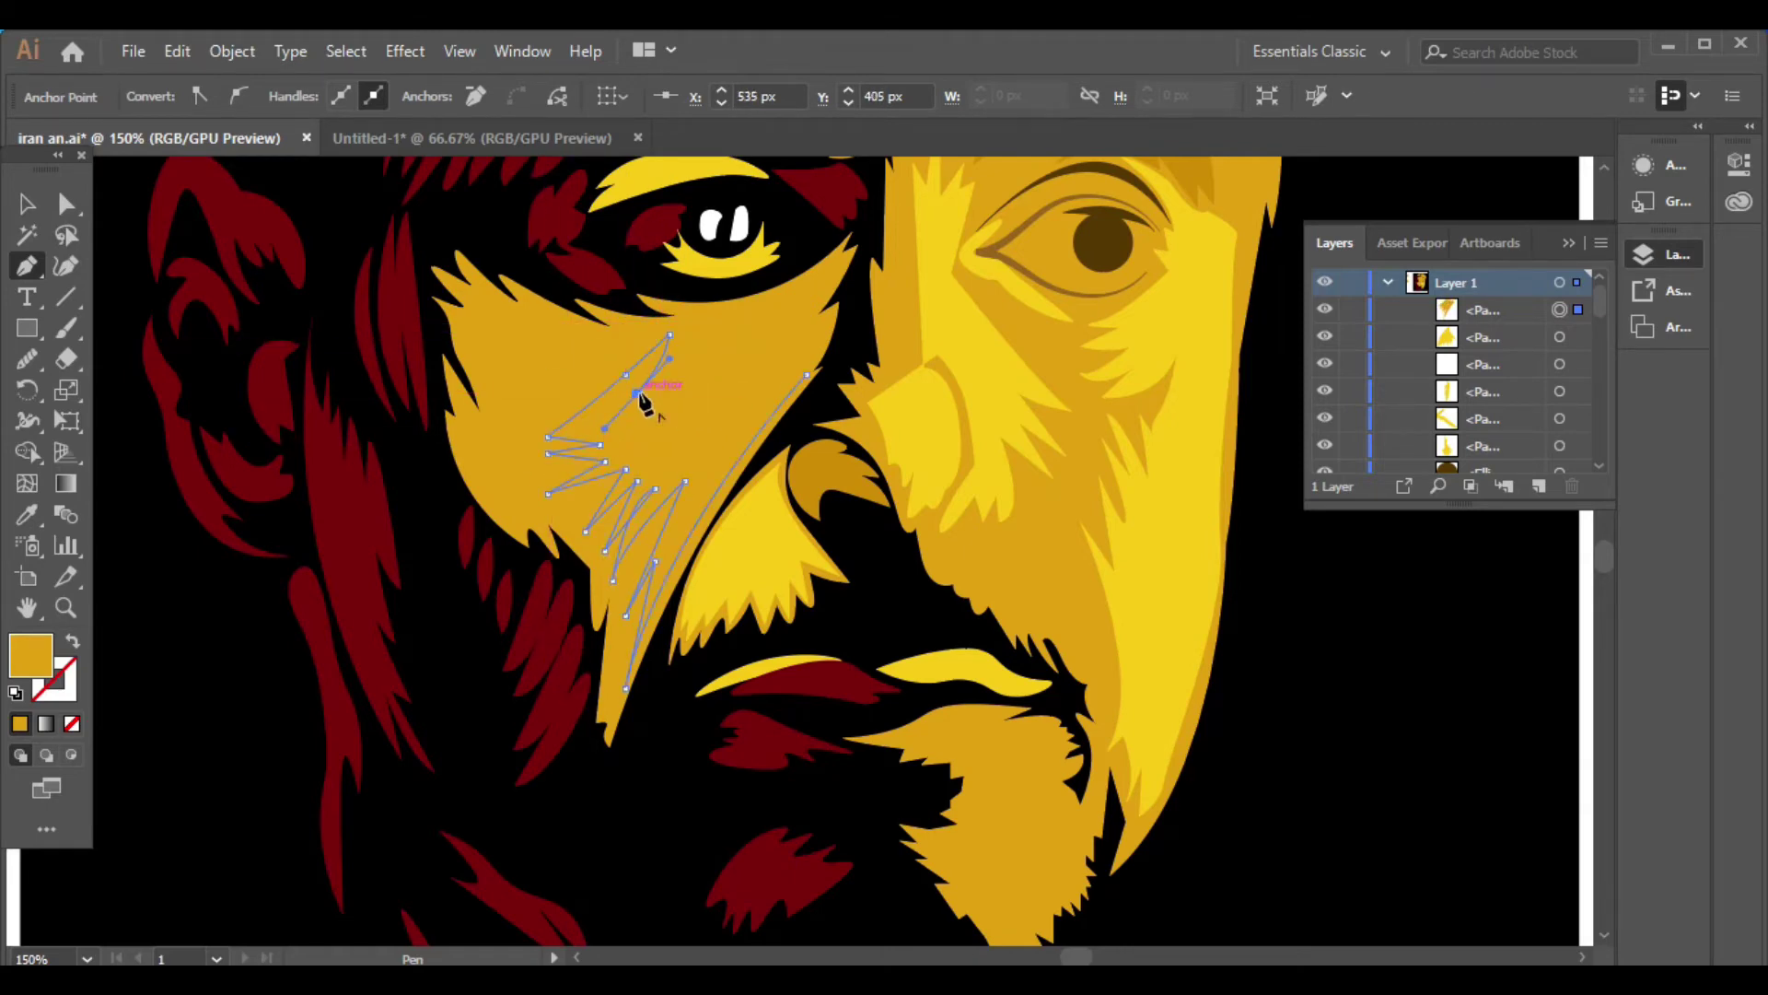
pyautogui.click(698, 346)
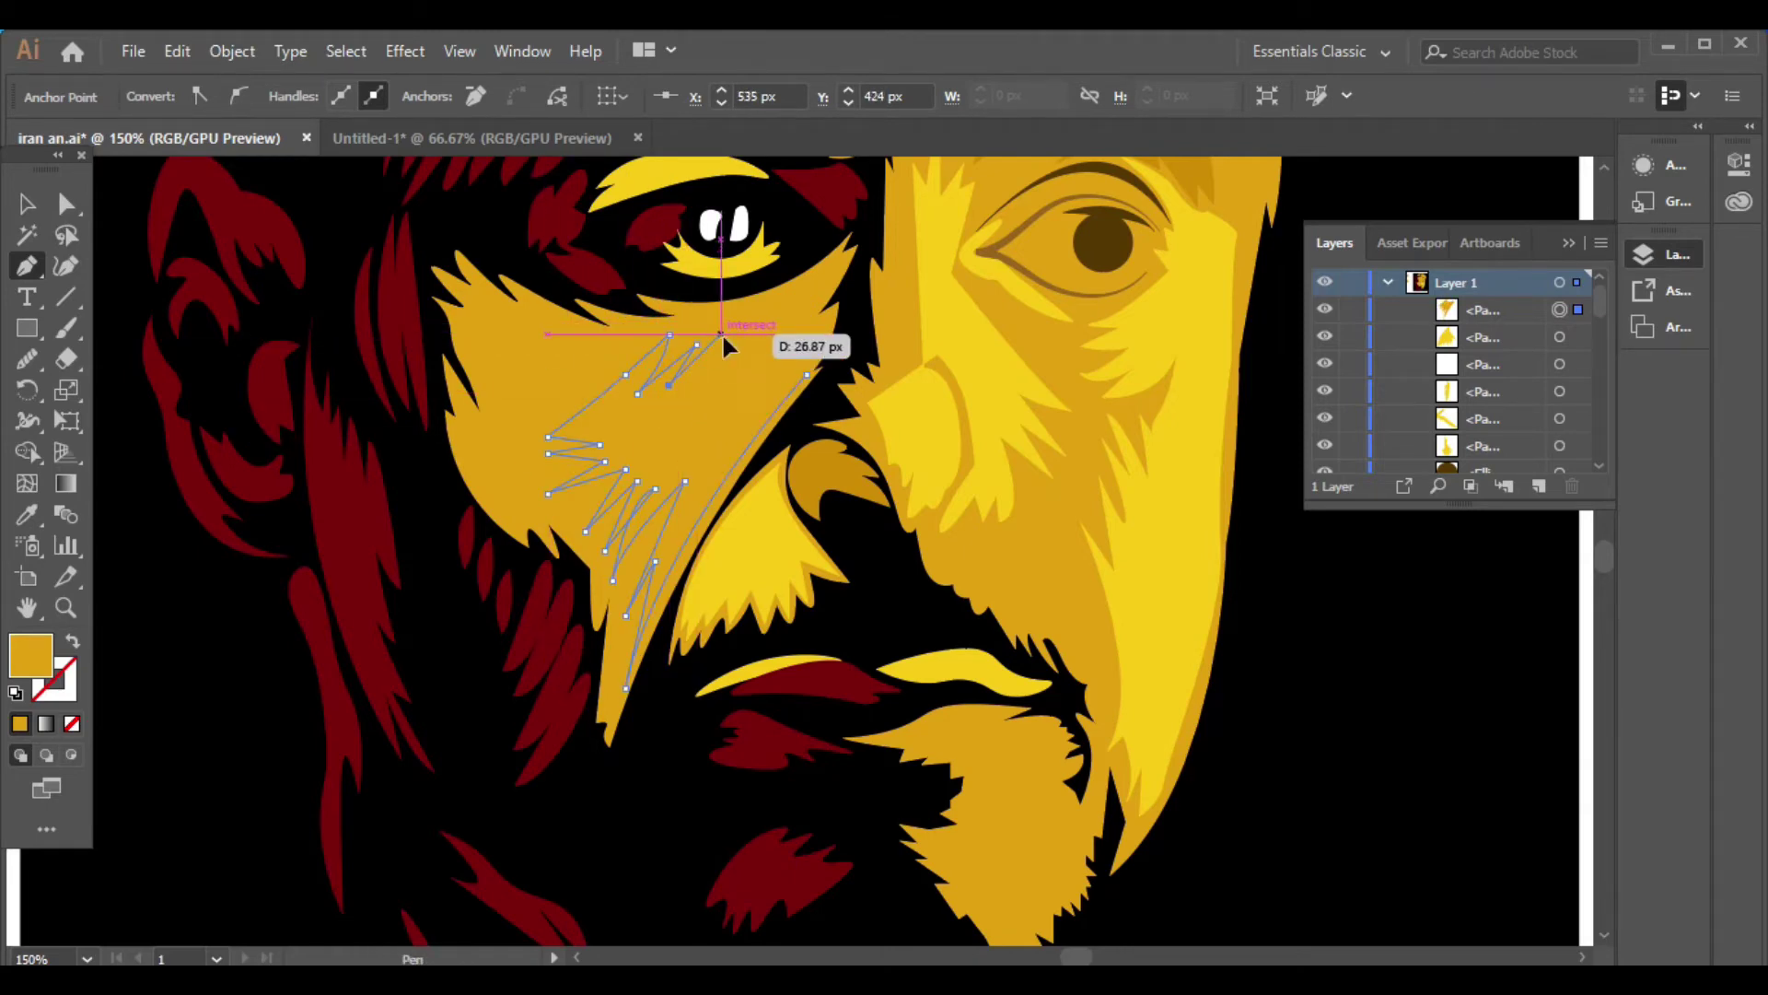
pyautogui.click(720, 334)
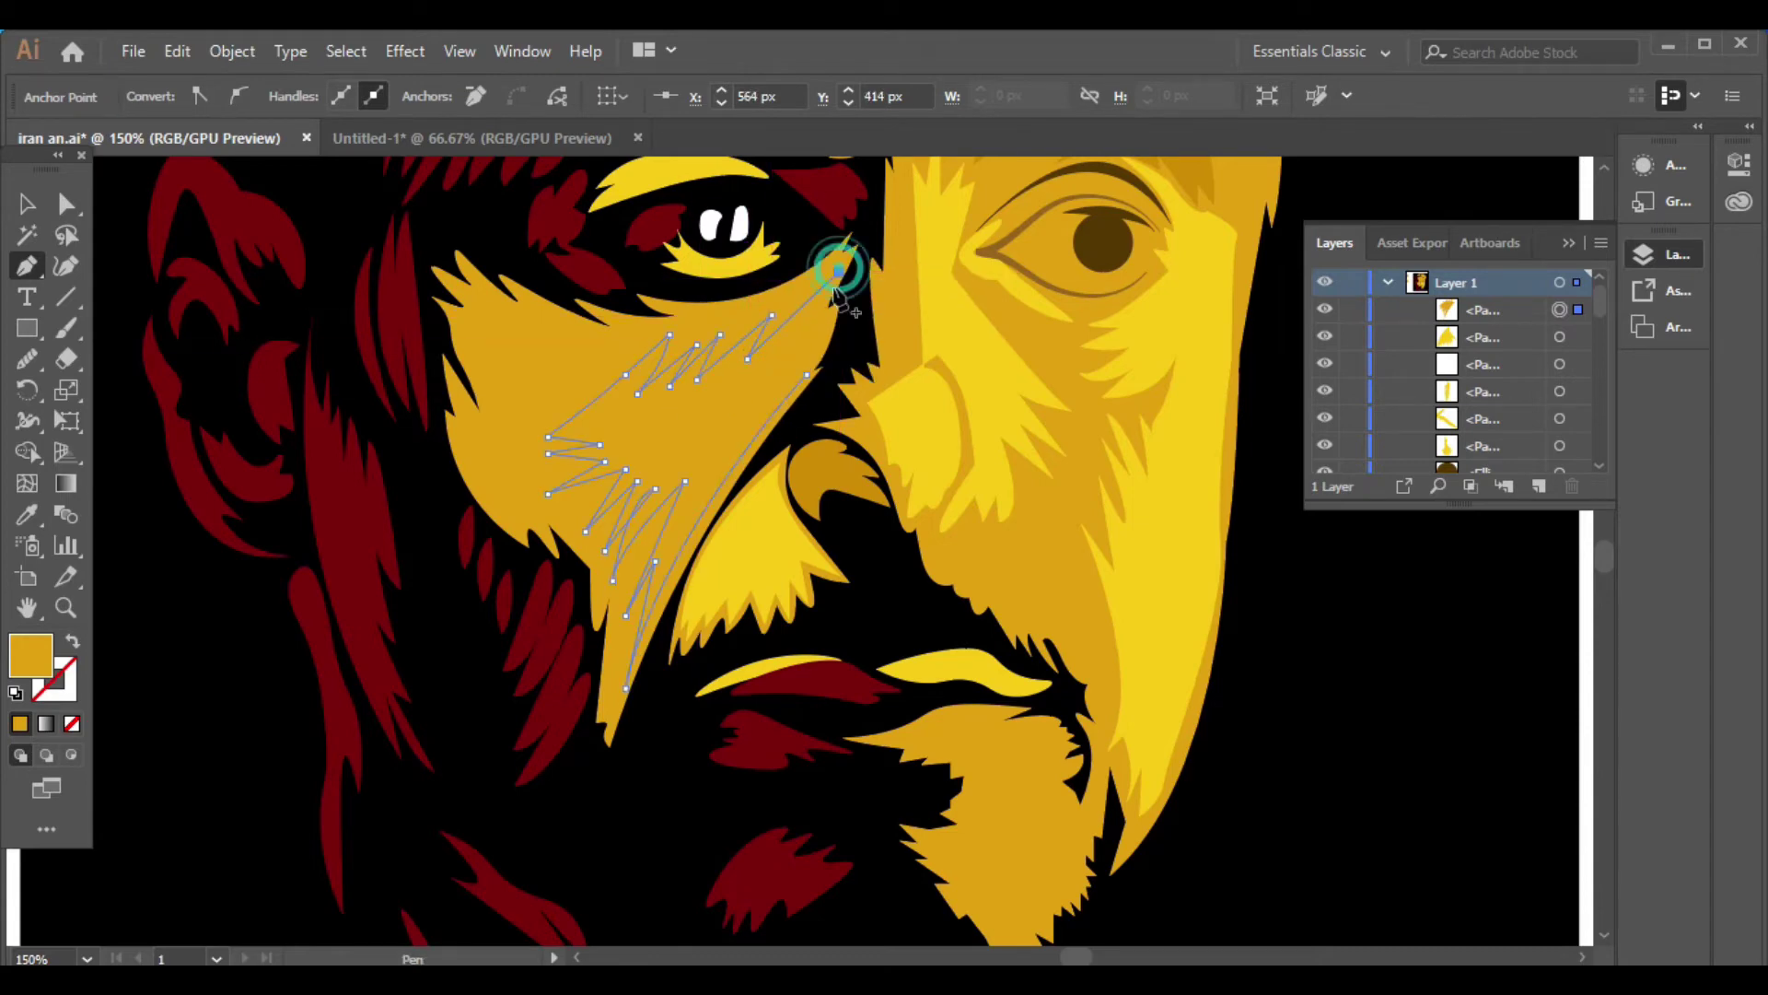
pyautogui.press('Escape')
# Extend the zigzag shape and fill it with the face's bright yellow
pyautogui.click(769, 374)
pyautogui.click(826, 325)
pyautogui.click(26, 514)
pyautogui.click(1004, 345)
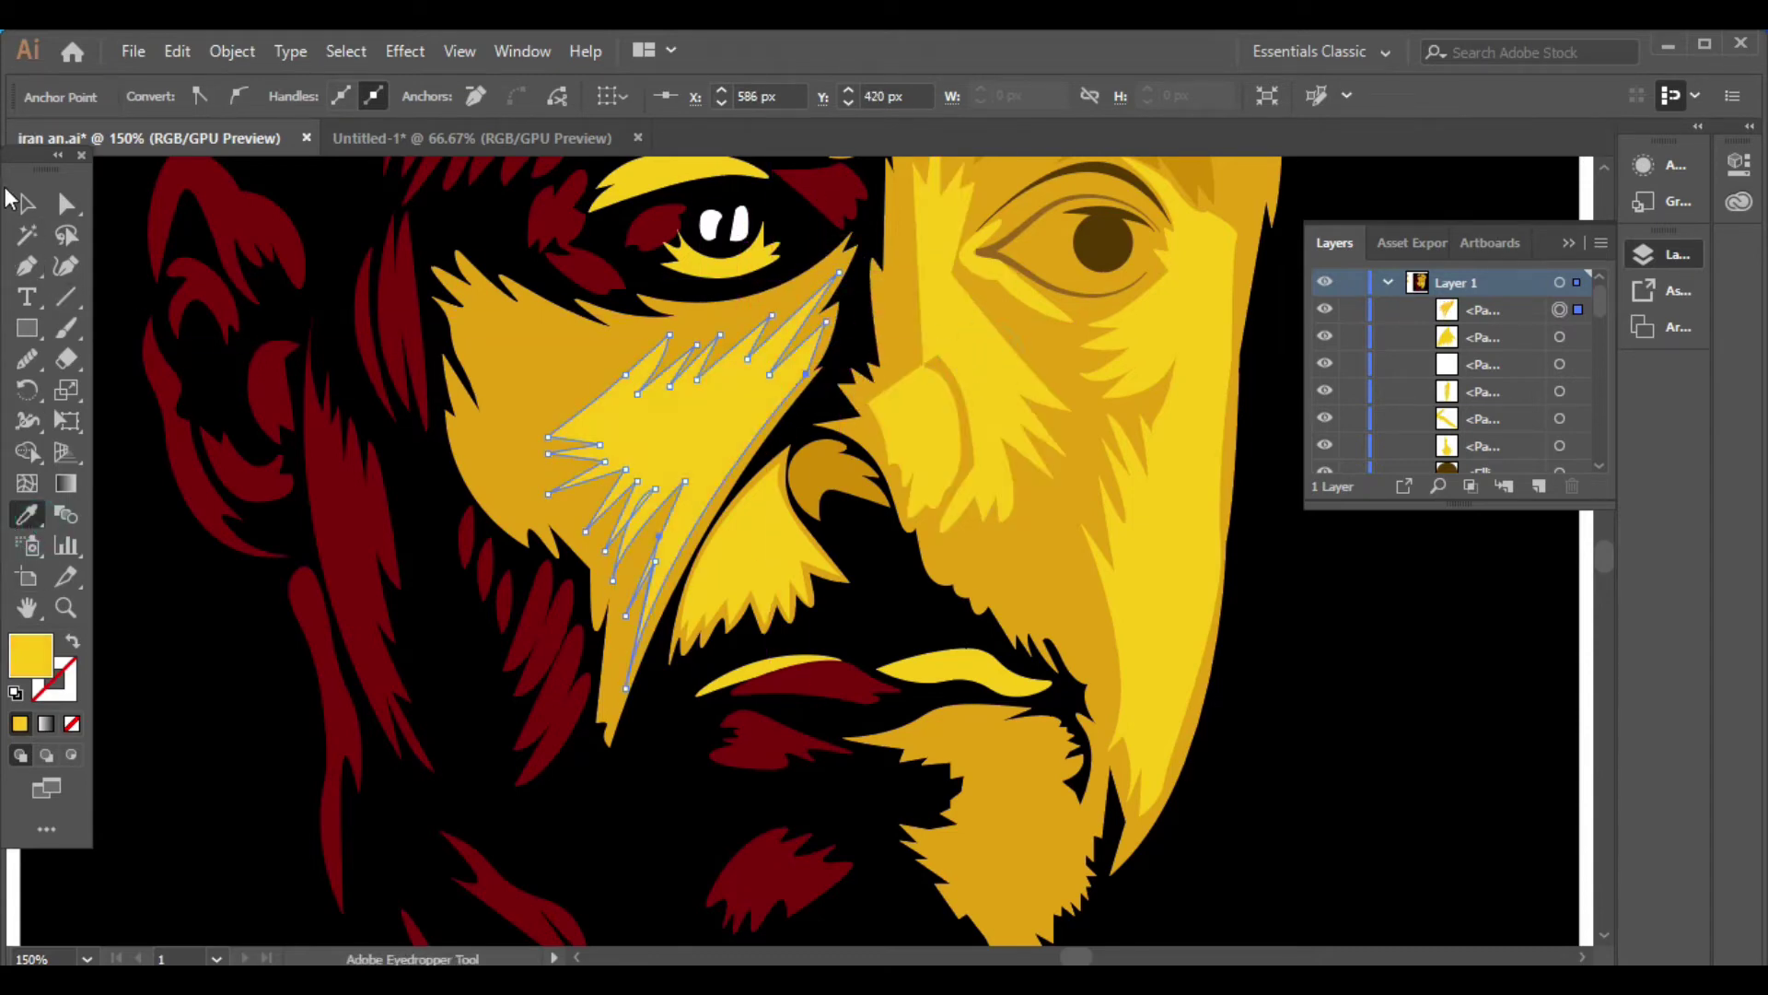
# Draw a curved highlight stroke under the eye and nudge it slightly left
pyautogui.click(26, 265)
pyautogui.click(544, 425)
pyautogui.moveTo(645, 337); pyautogui.dragTo(677, 295)
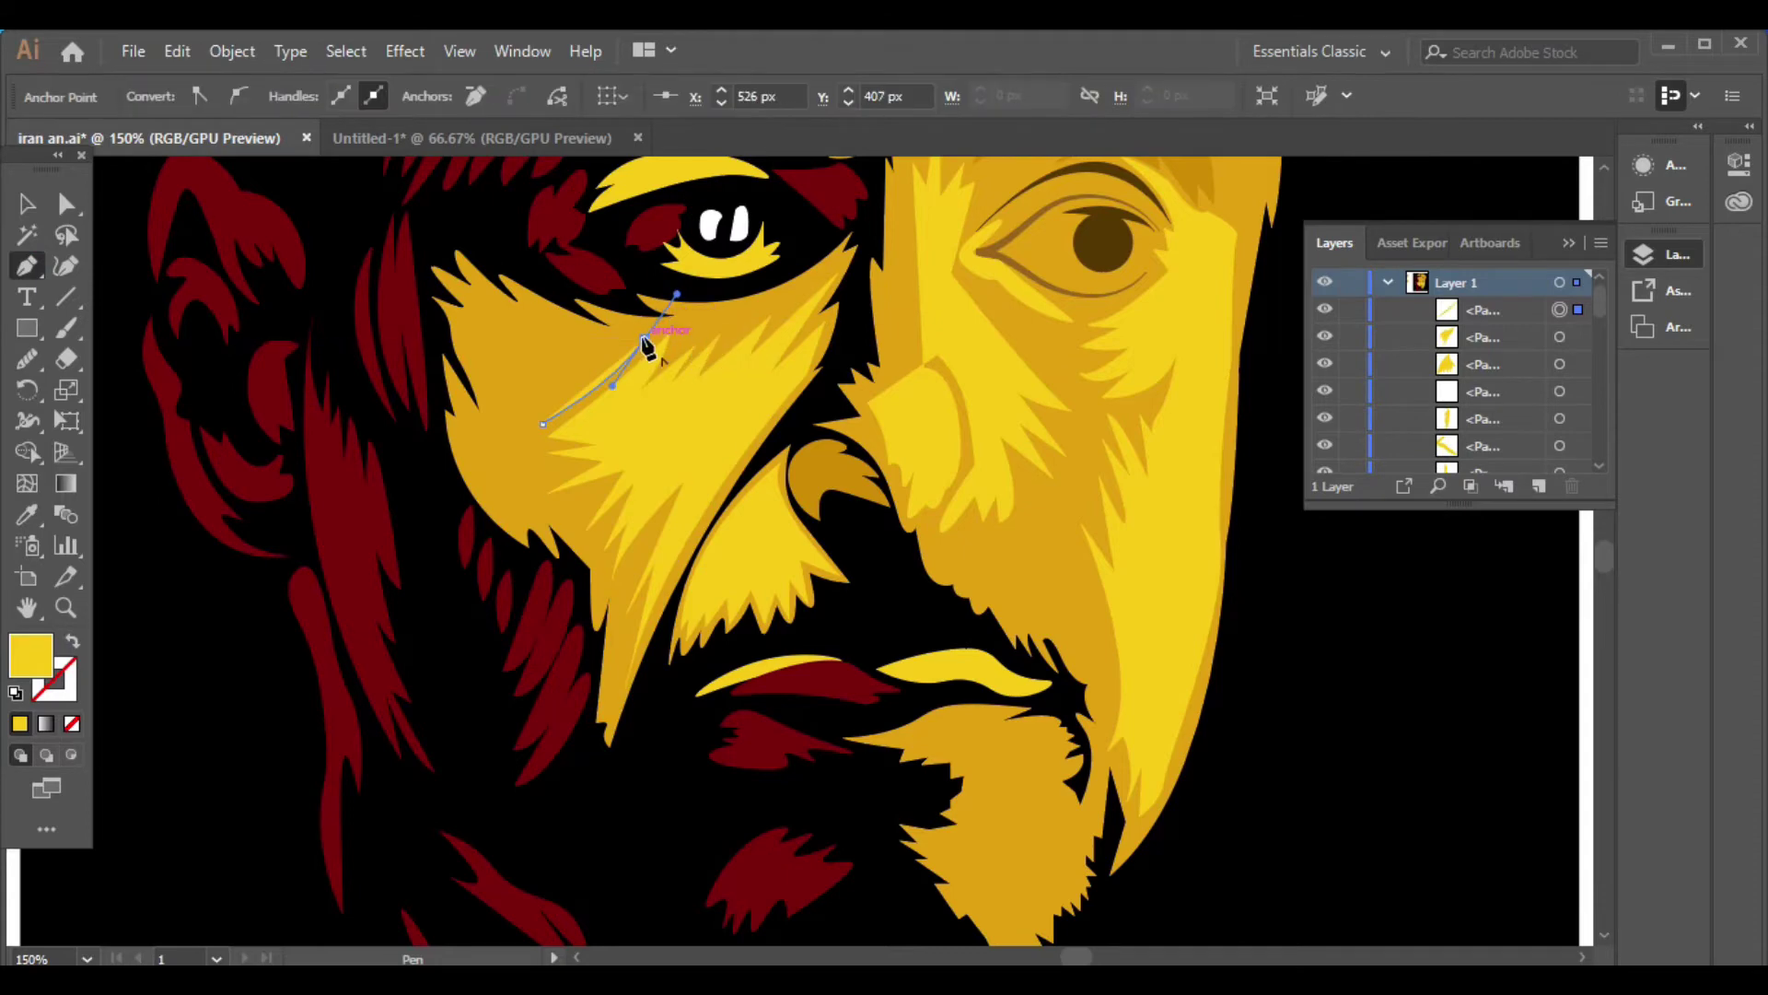
pyautogui.press('v')
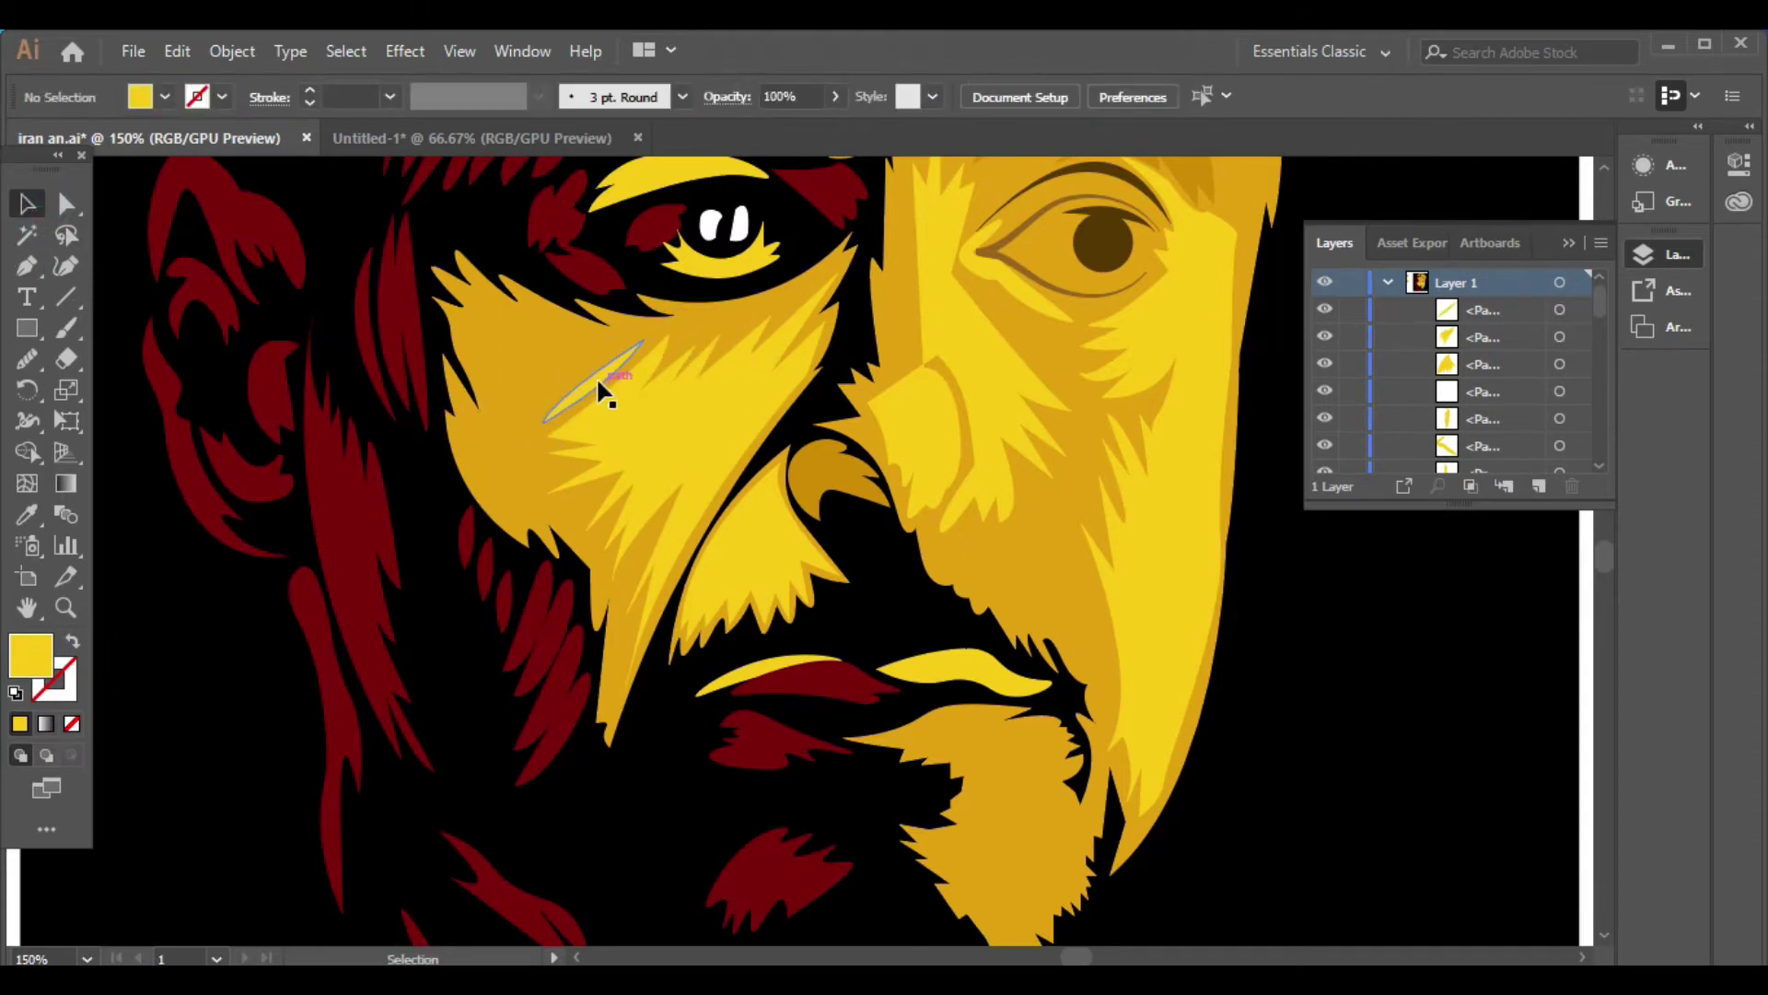
pyautogui.moveTo(594, 376)
pyautogui.mouseDown()
pyautogui.moveTo(603, 336)
pyautogui.moveTo(592, 363)
pyautogui.moveTo(563, 357)
pyautogui.mouseUp()
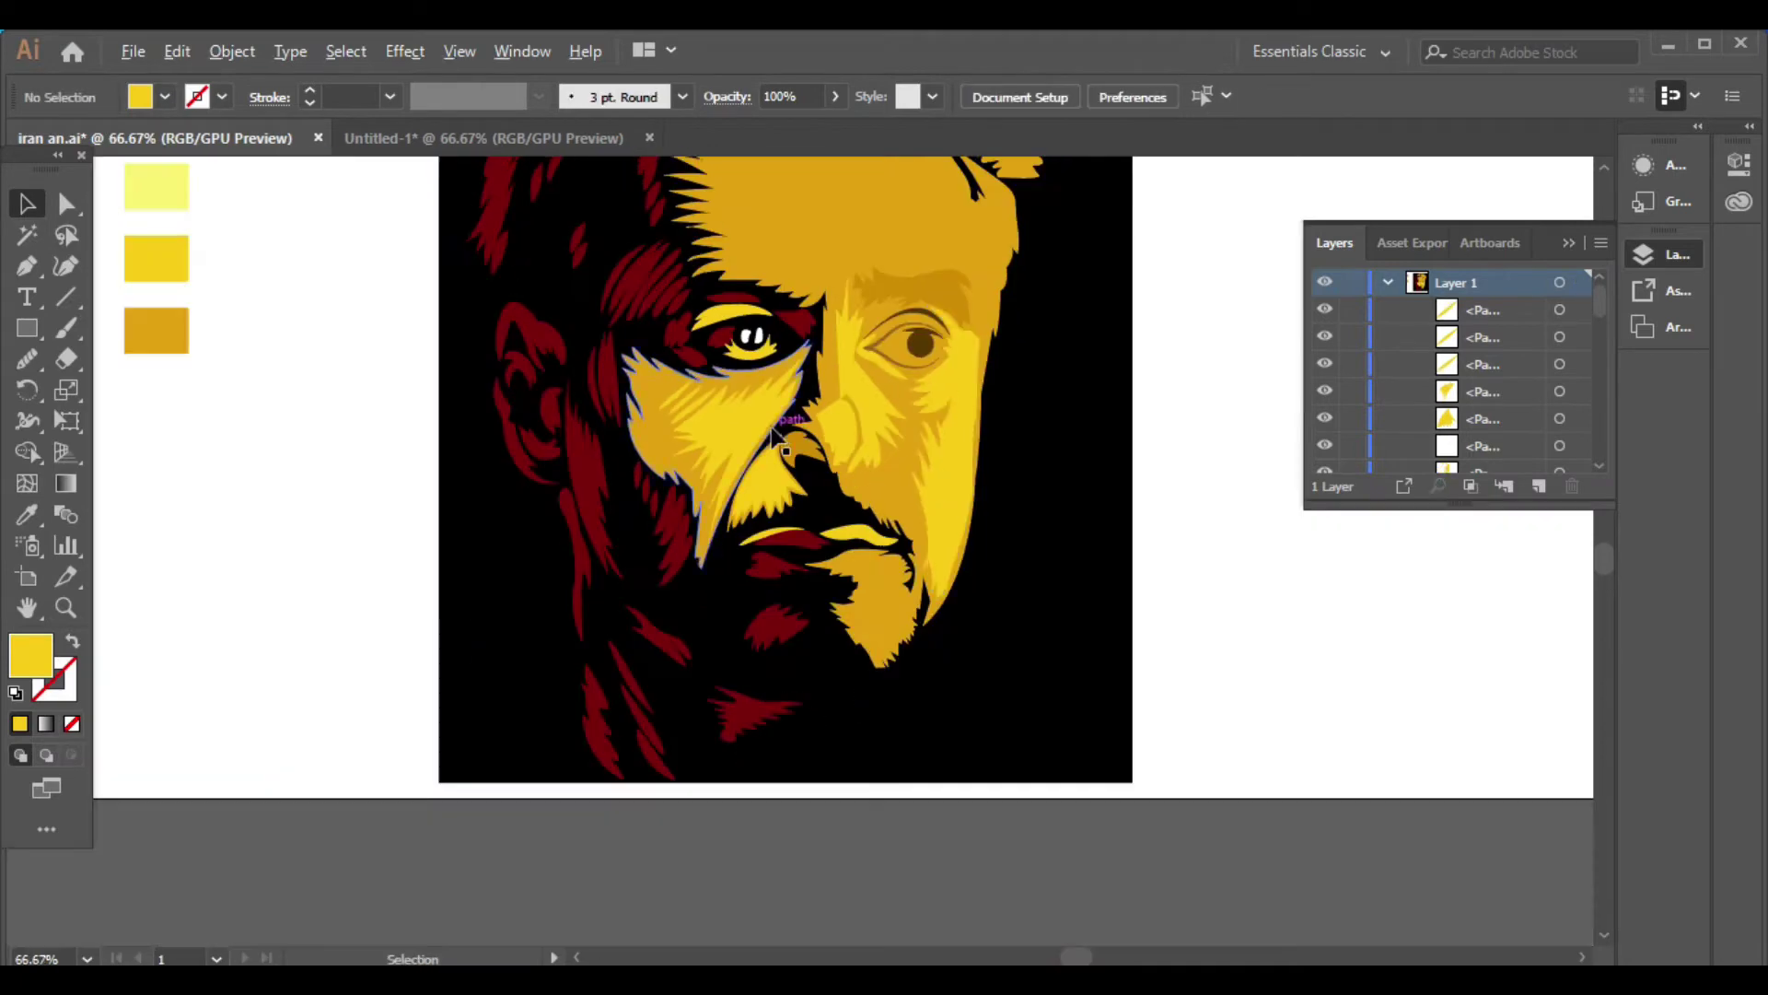
# Pen-draw a highlight shape down the nose and around the nostril
pyautogui.hotkey('ctrl', '-')
pyautogui.hotkey('ctrl', '-')
pyautogui.scroll(2, 1013, 488)
pyautogui.hotkey('ctrl', '+')
pyautogui.hotkey('ctrl', '+')
pyautogui.press('p')
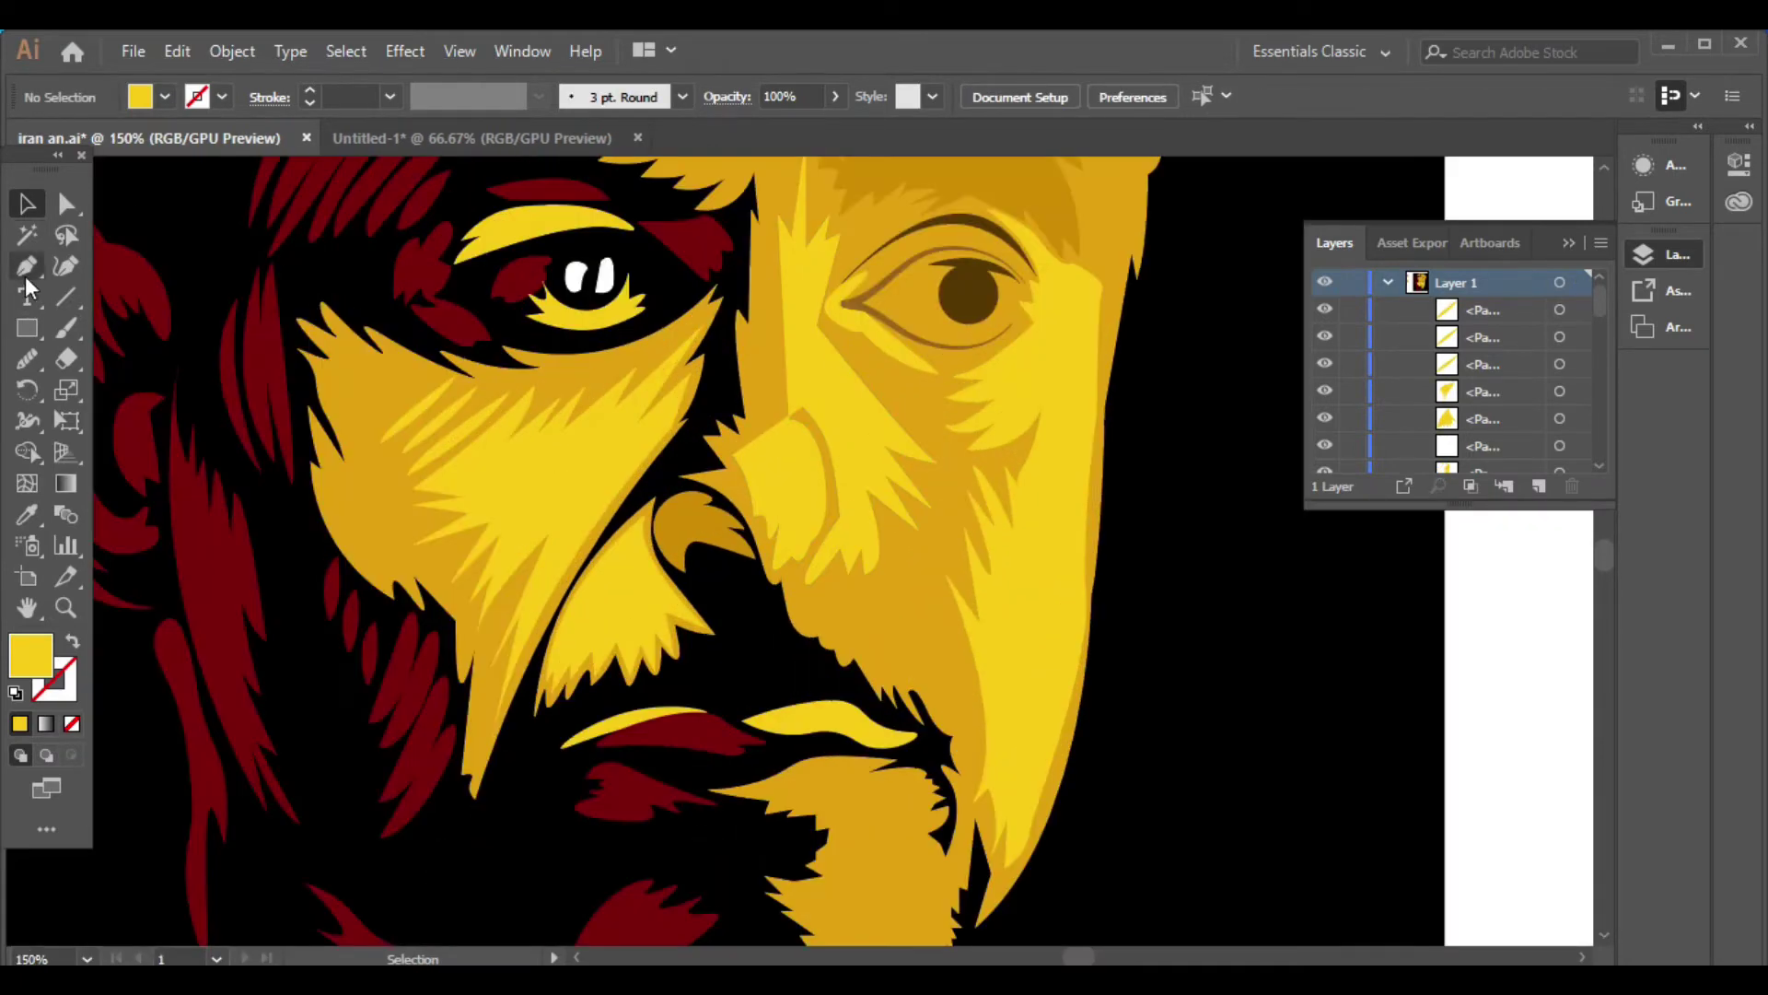
pyautogui.scroll(2, 782, 223)
pyautogui.click(781, 218)
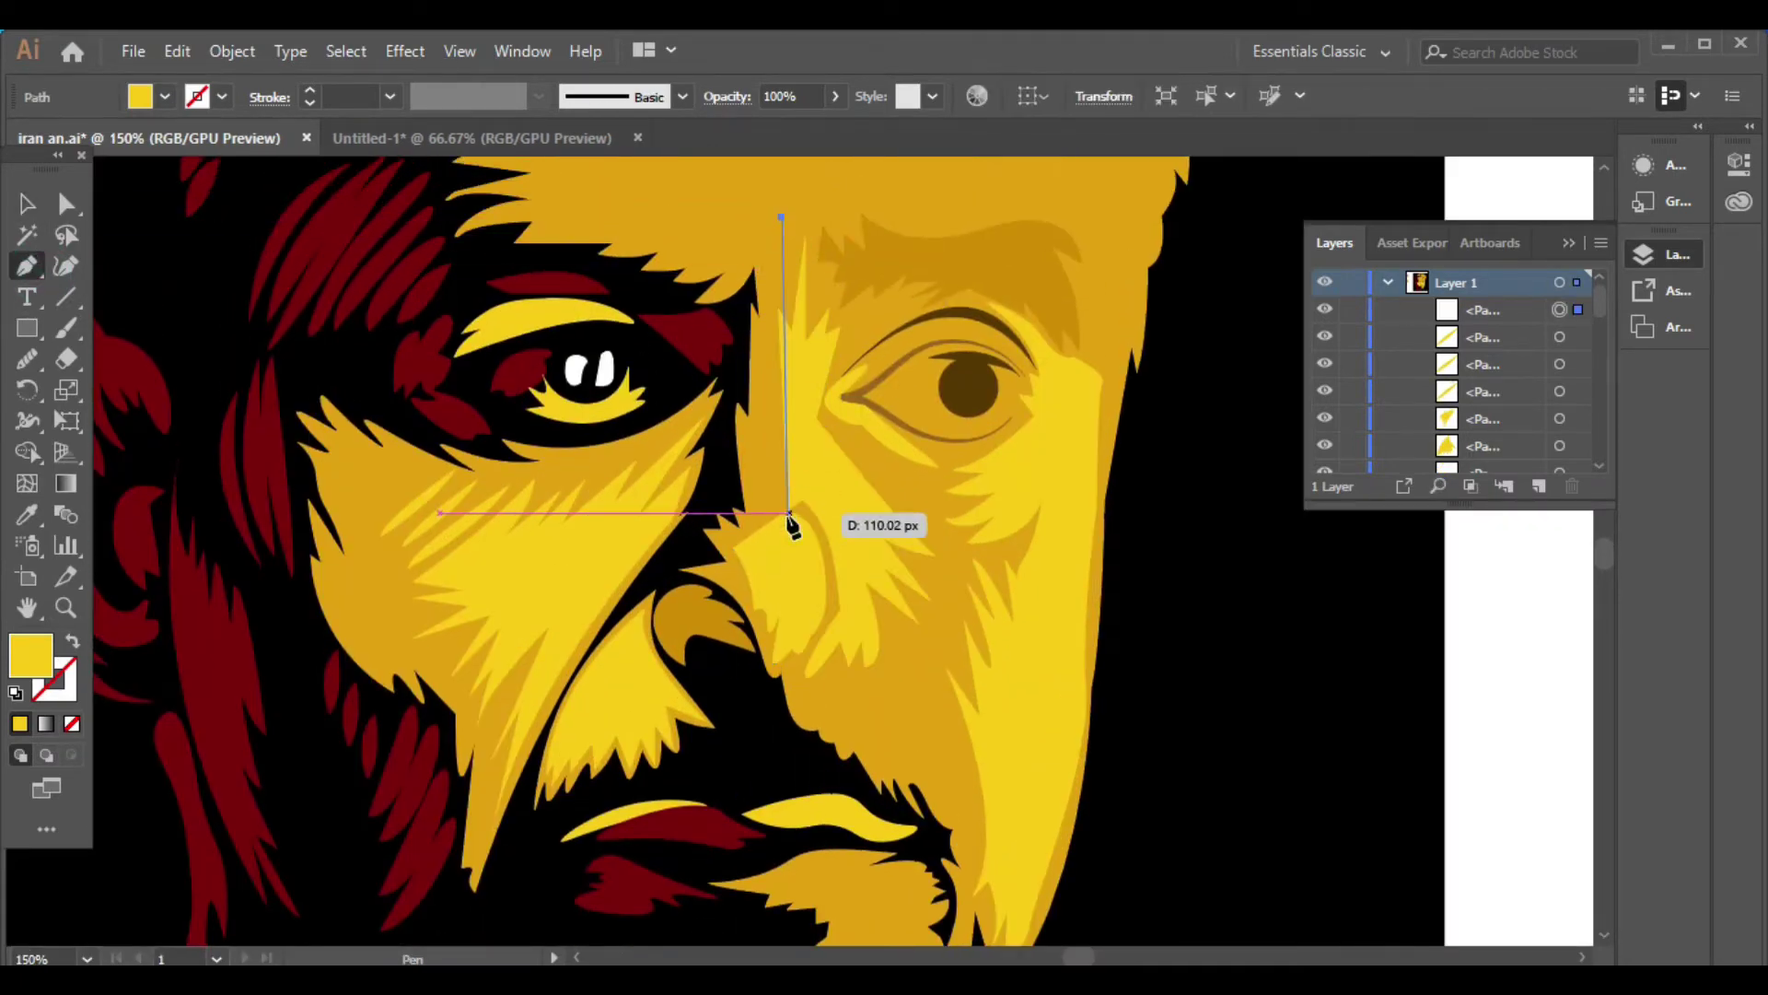
pyautogui.moveTo(789, 513); pyautogui.dragTo(811, 553)
pyautogui.keyDown('ctrl'); pyautogui.click(846, 575); pyautogui.keyUp('ctrl')
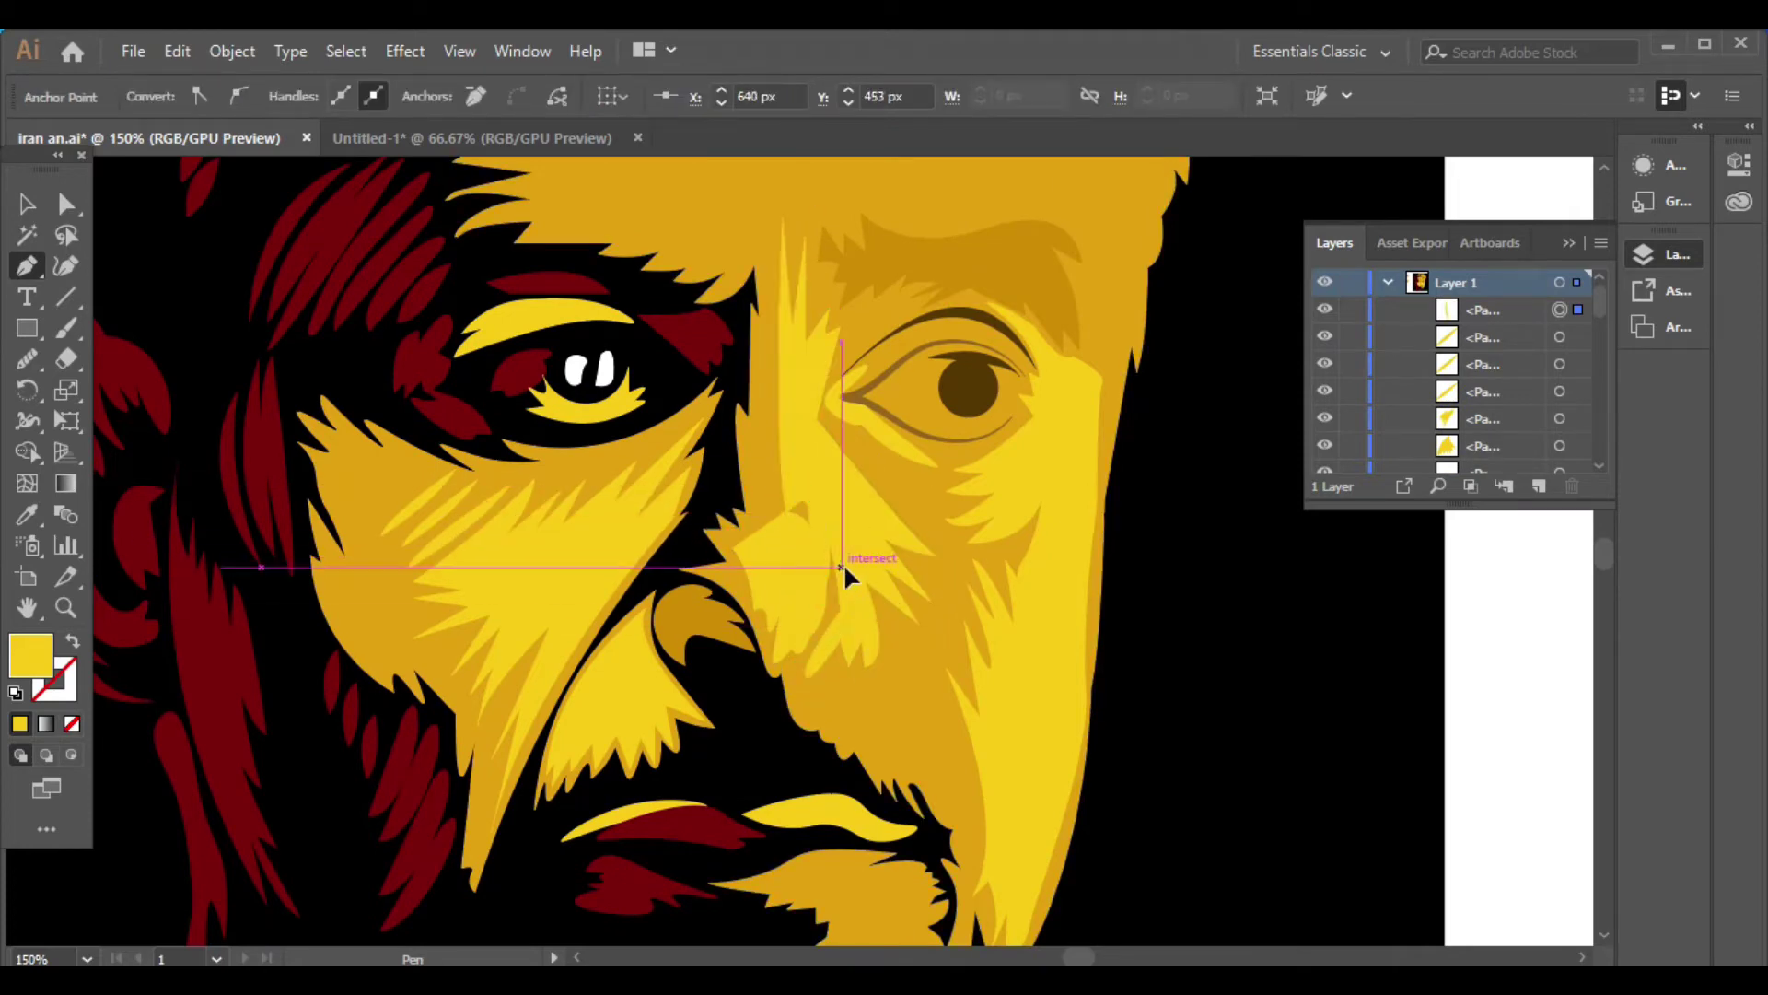
pyautogui.moveTo(790, 649)
pyautogui.mouseDown()
pyautogui.moveTo(809, 646)
pyautogui.moveTo(748, 613)
pyautogui.mouseUp()
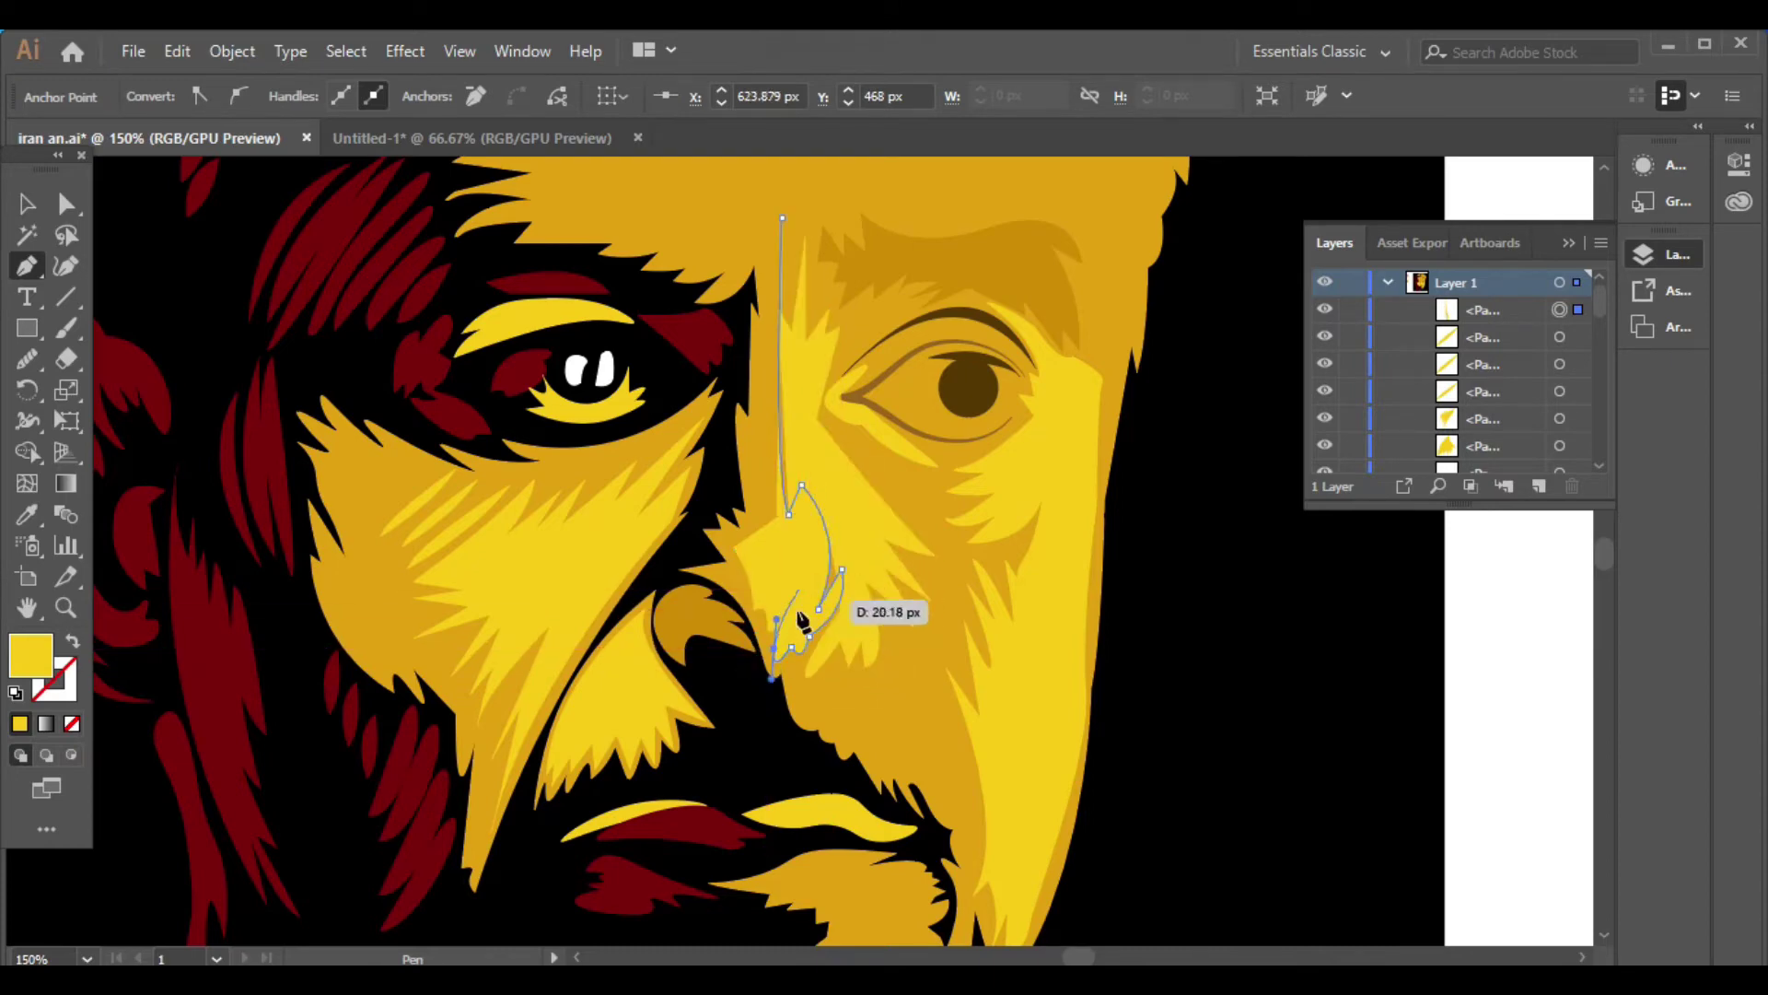
pyautogui.click(731, 537)
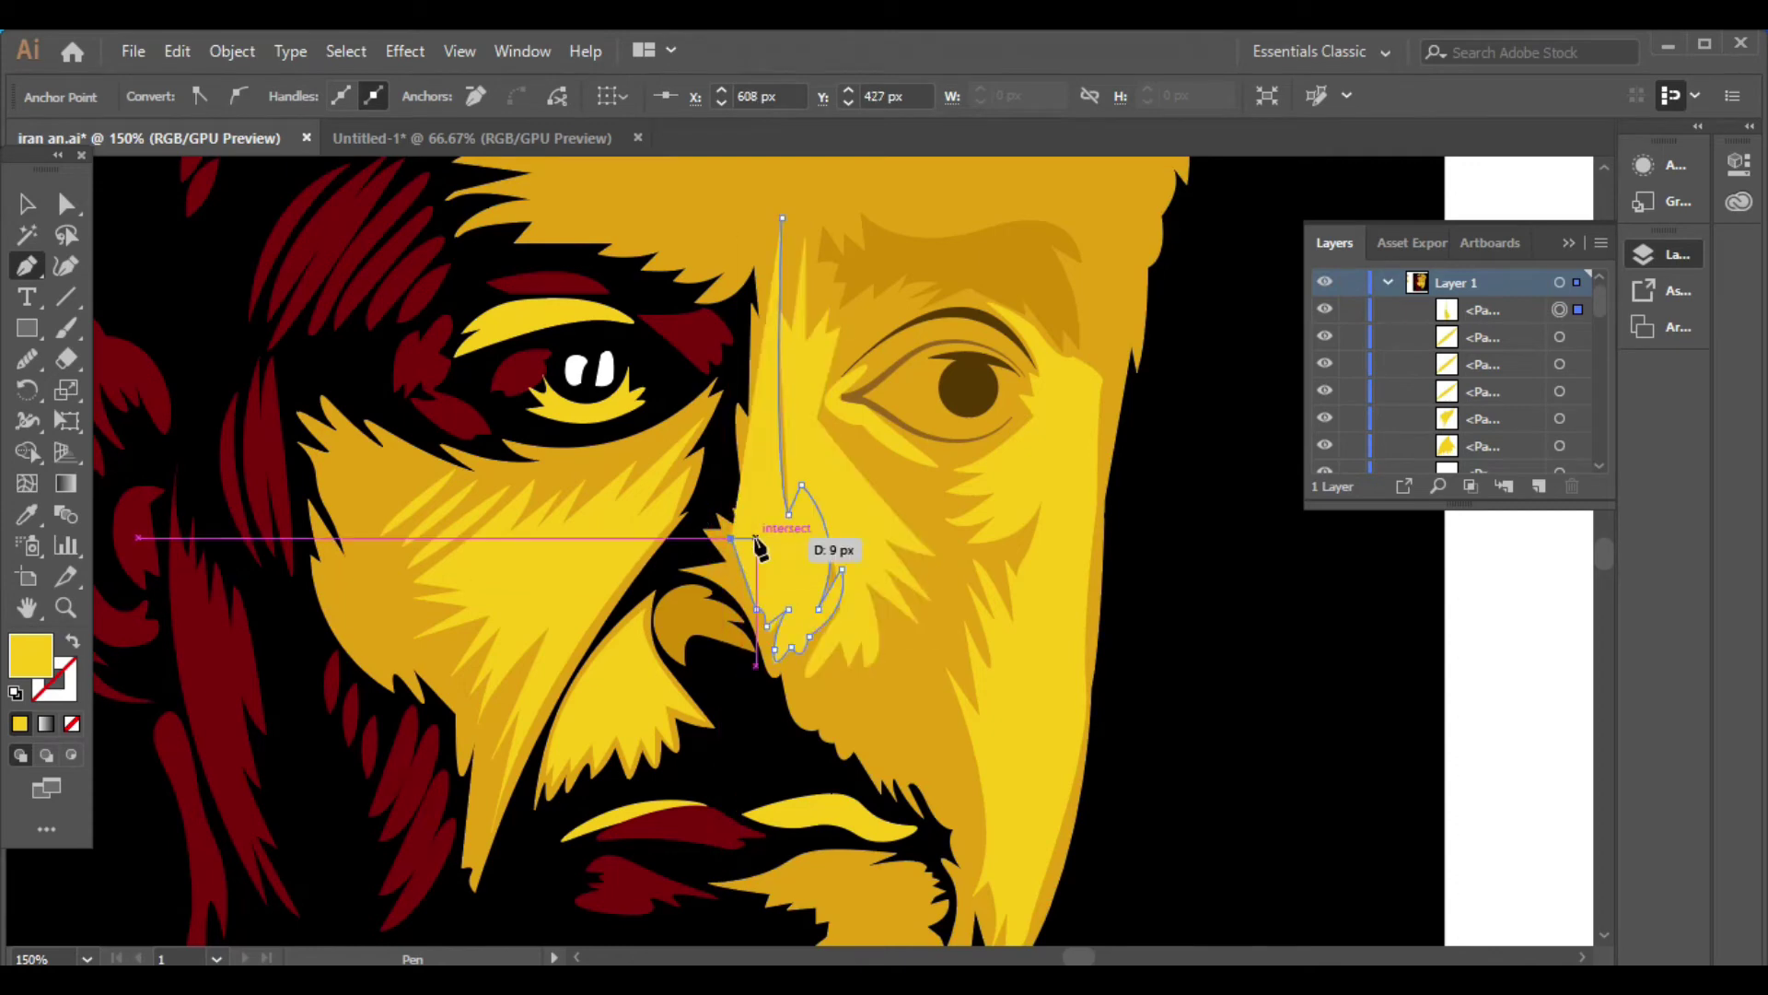
pyautogui.click(757, 447)
# Extend the path up the nose bridge toward the brow and give it a darker orange fill
pyautogui.click(756, 329)
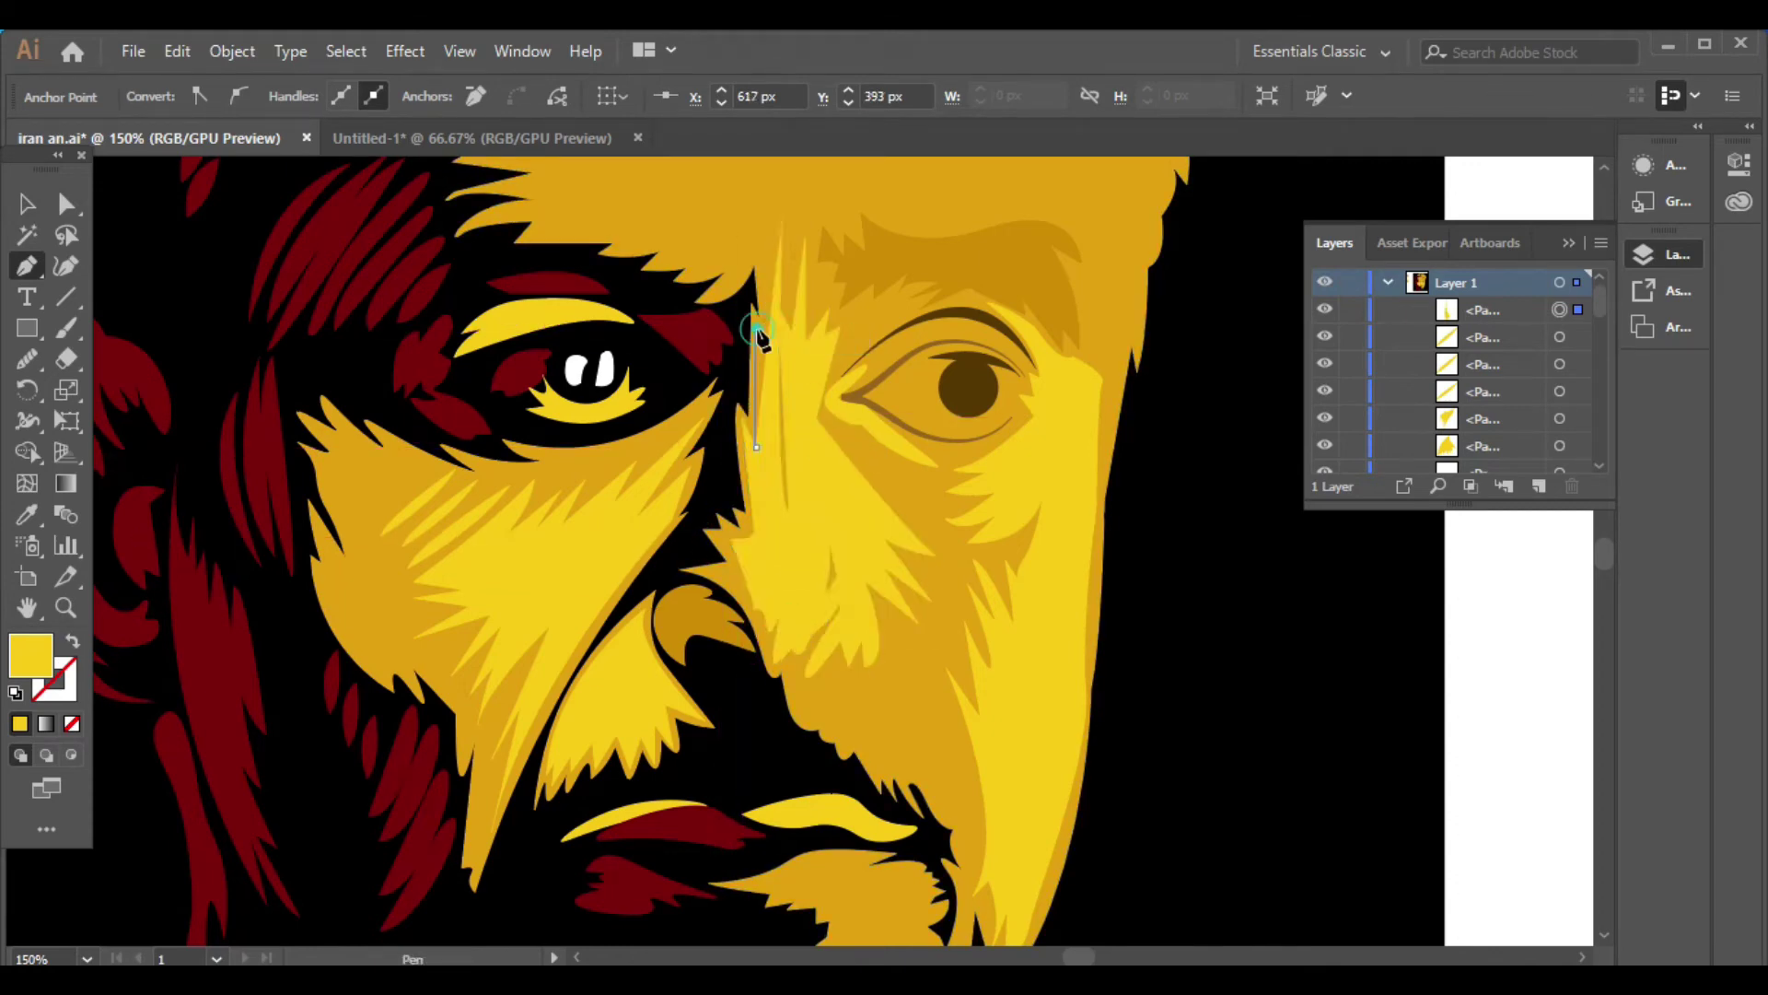
pyautogui.moveTo(767, 340); pyautogui.dragTo(778, 344)
pyautogui.moveTo(782, 198); pyautogui.dragTo(785, 217)
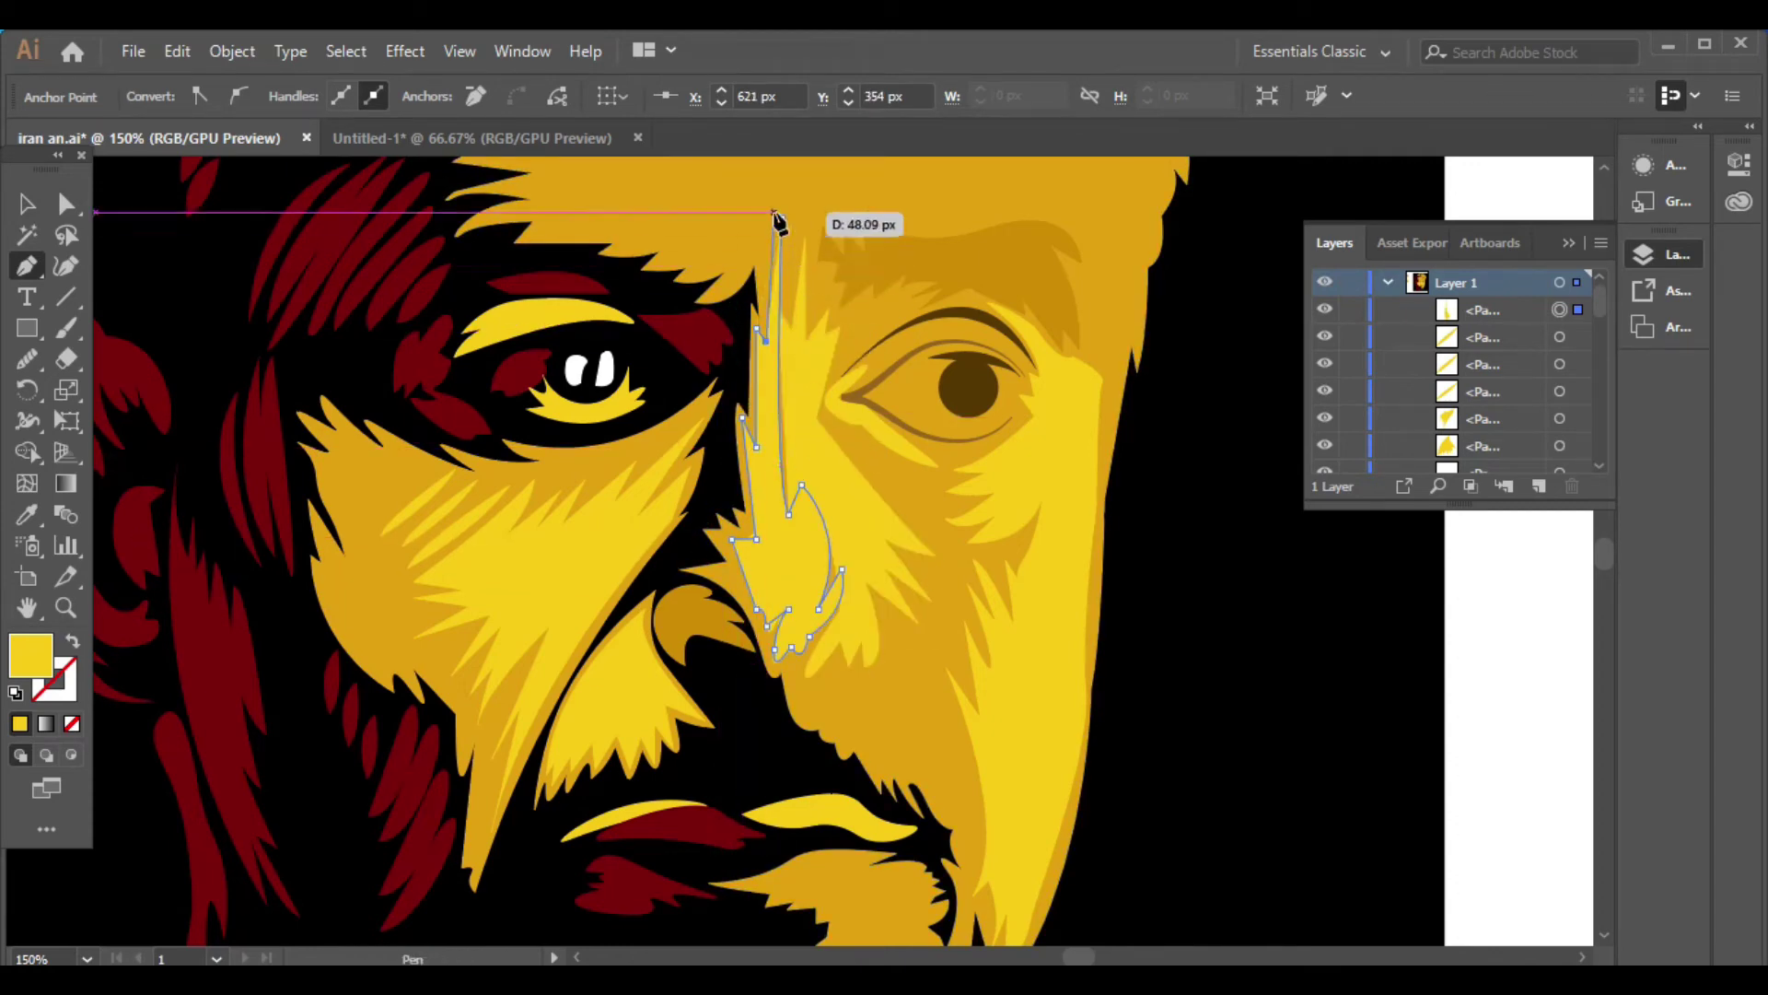
pyautogui.click(26, 514)
pyautogui.click(686, 636)
# Refill the nose shape with the hair's yellow-orange and adjust it in the Color Picker
pyautogui.press('v')
pyautogui.hotkey('ctrl', '-')
pyautogui.hotkey('ctrl', '-')
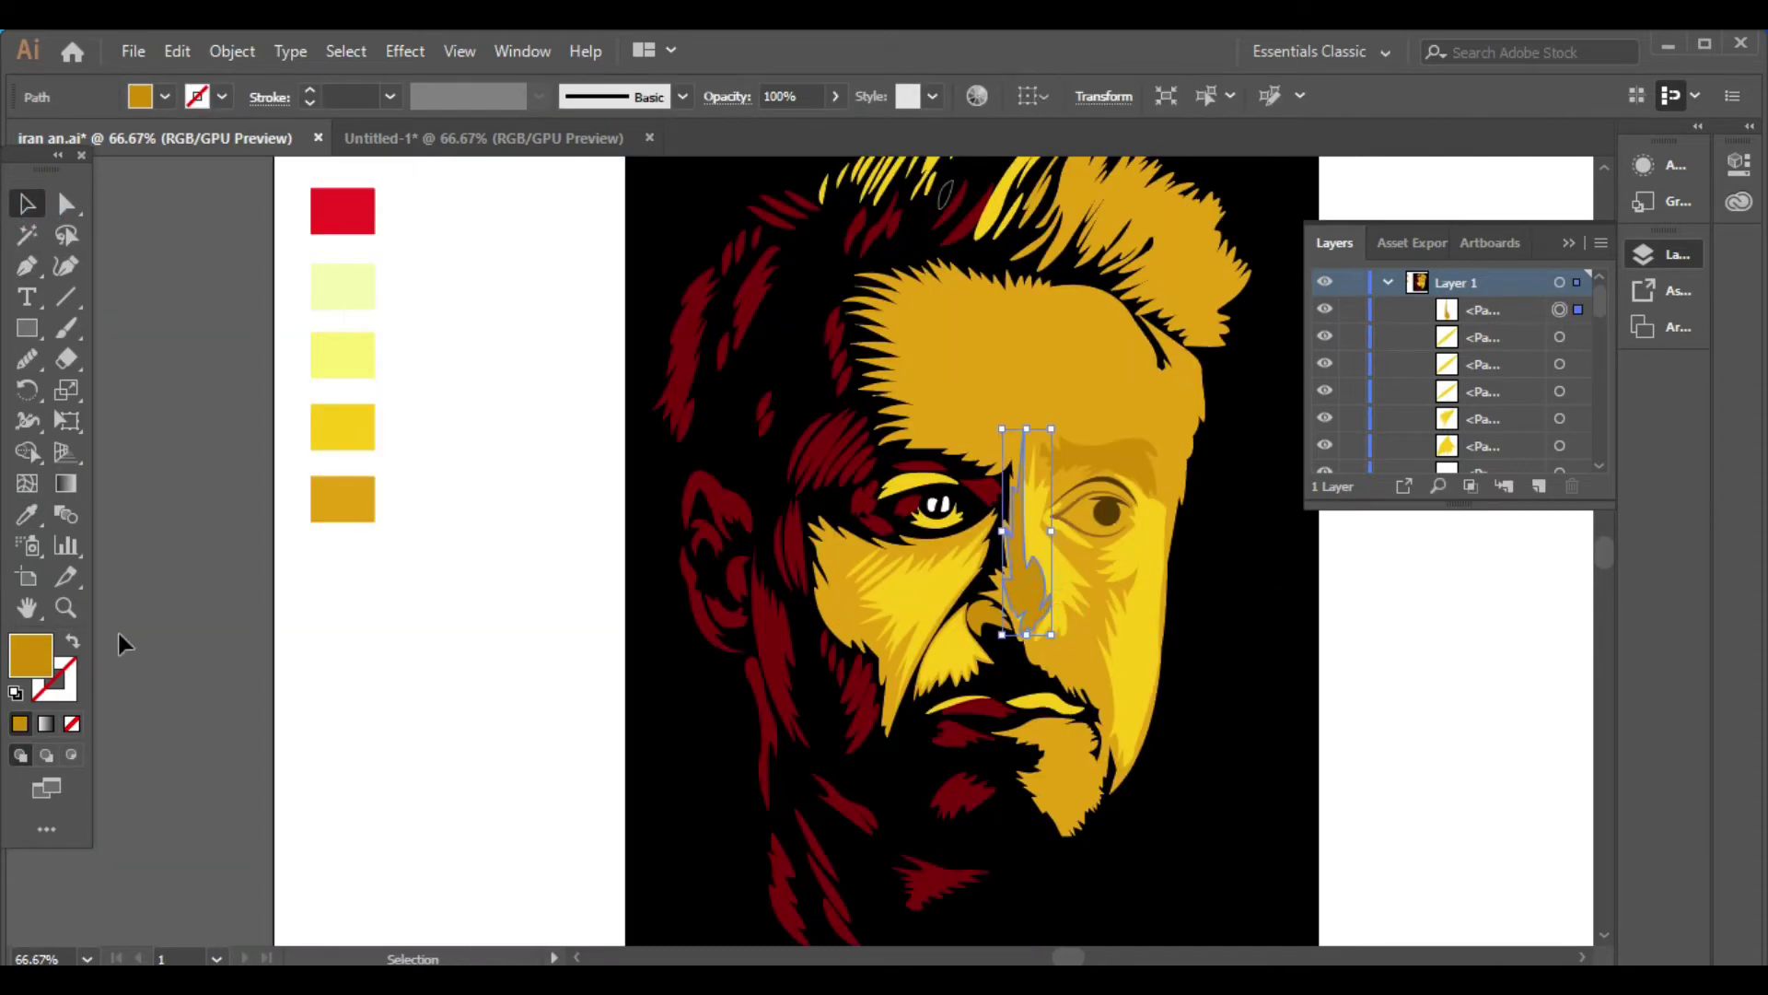
pyautogui.press('i')
pyautogui.click(1153, 386)
pyautogui.doubleClick(31, 655)
pyautogui.write('CE8D0D')
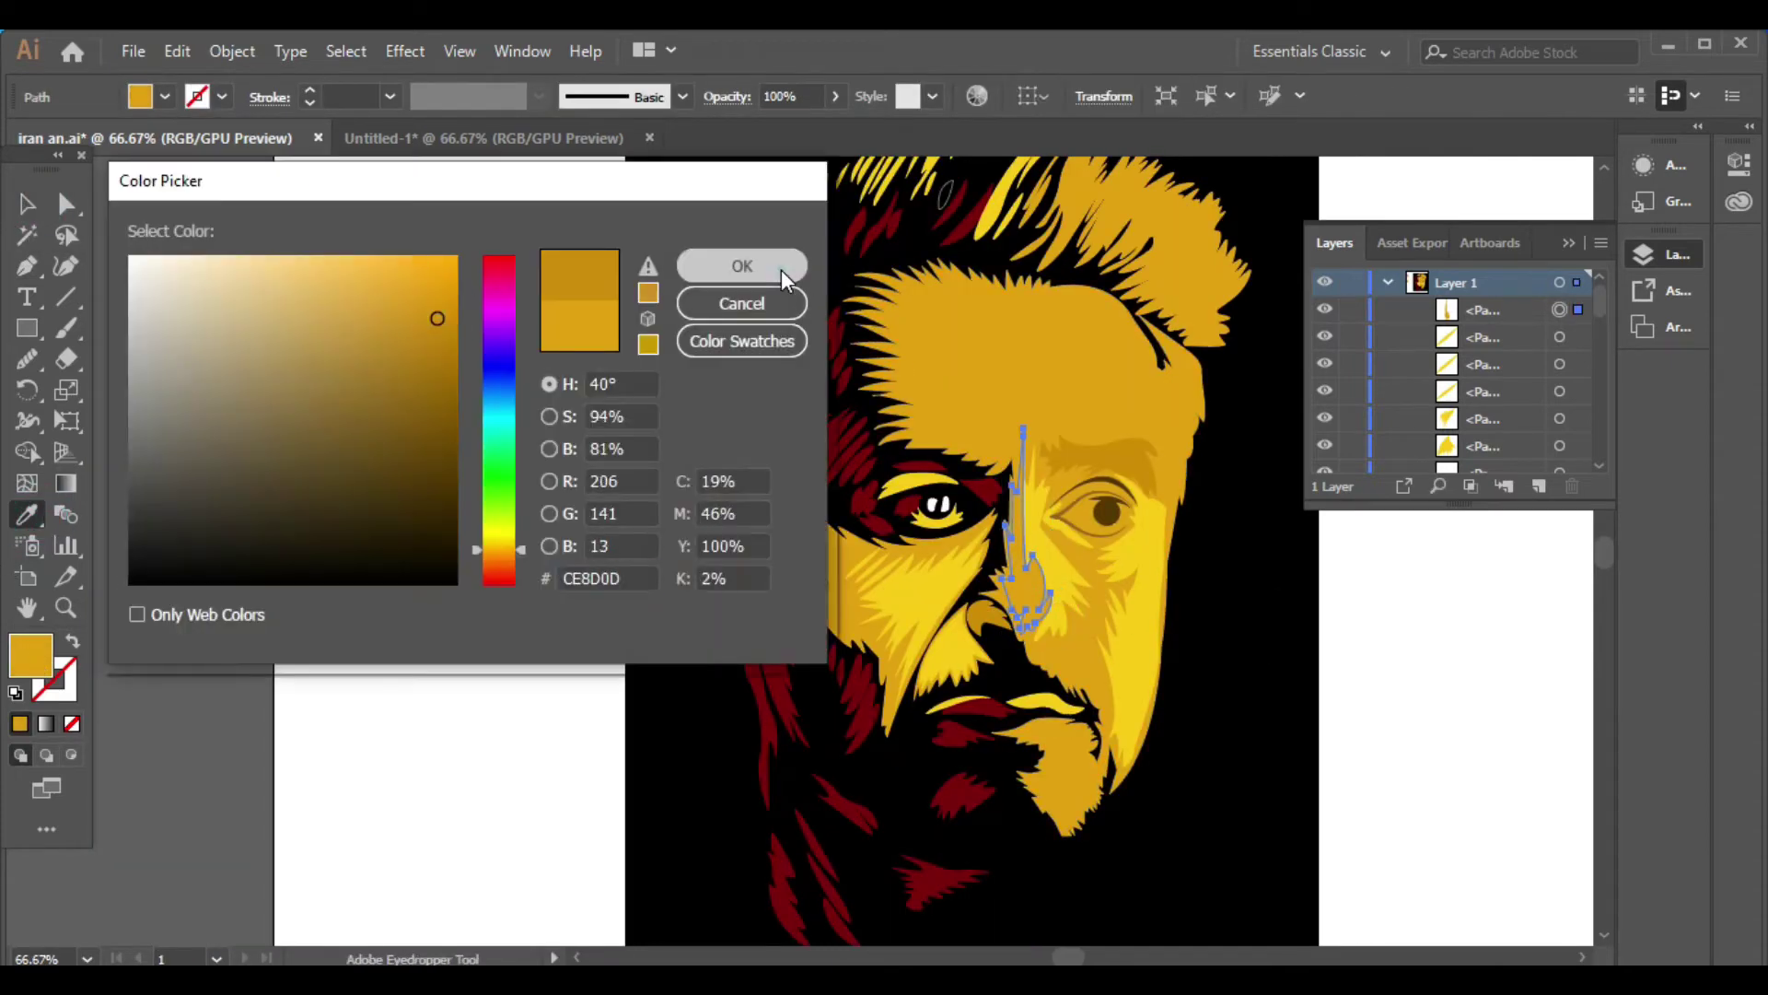
pyautogui.click(741, 267)
pyautogui.click(26, 204)
# Change the nose shape's fill to the face's bright yellow and confirm it in the Color Picker
pyautogui.click(457, 837)
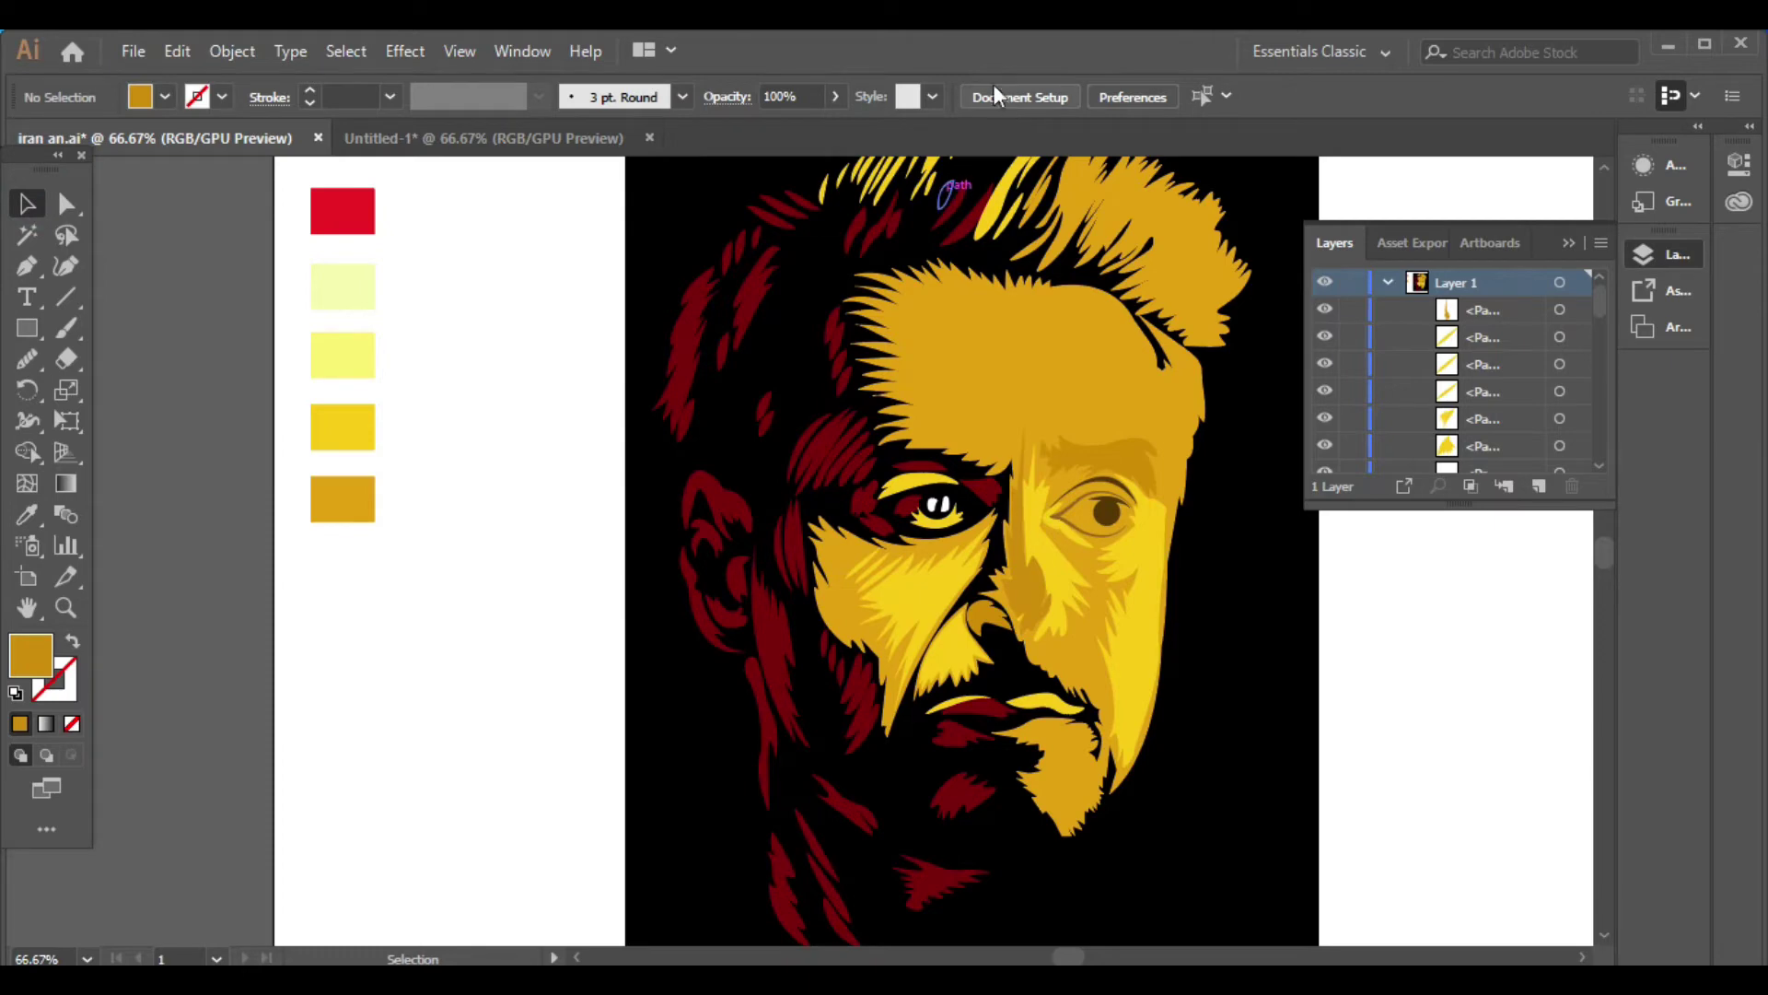
pyautogui.click(1027, 552)
pyautogui.click(27, 514)
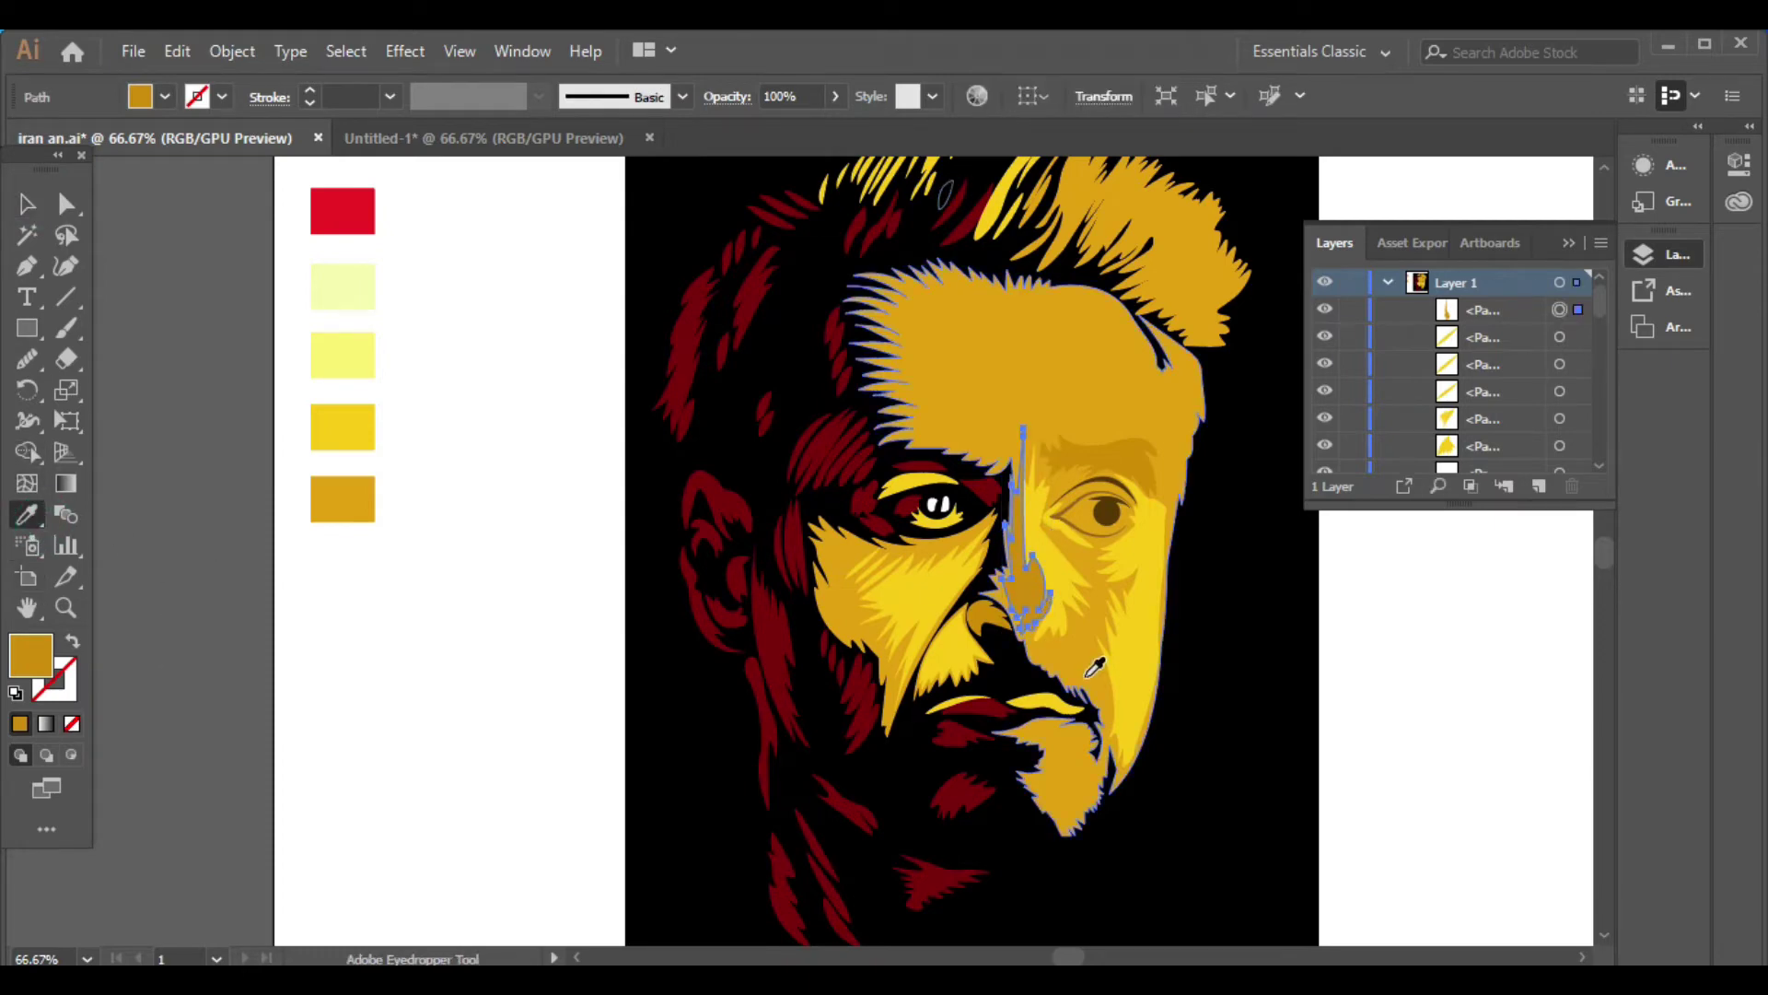
pyautogui.click(1140, 636)
pyautogui.doubleClick(31, 655)
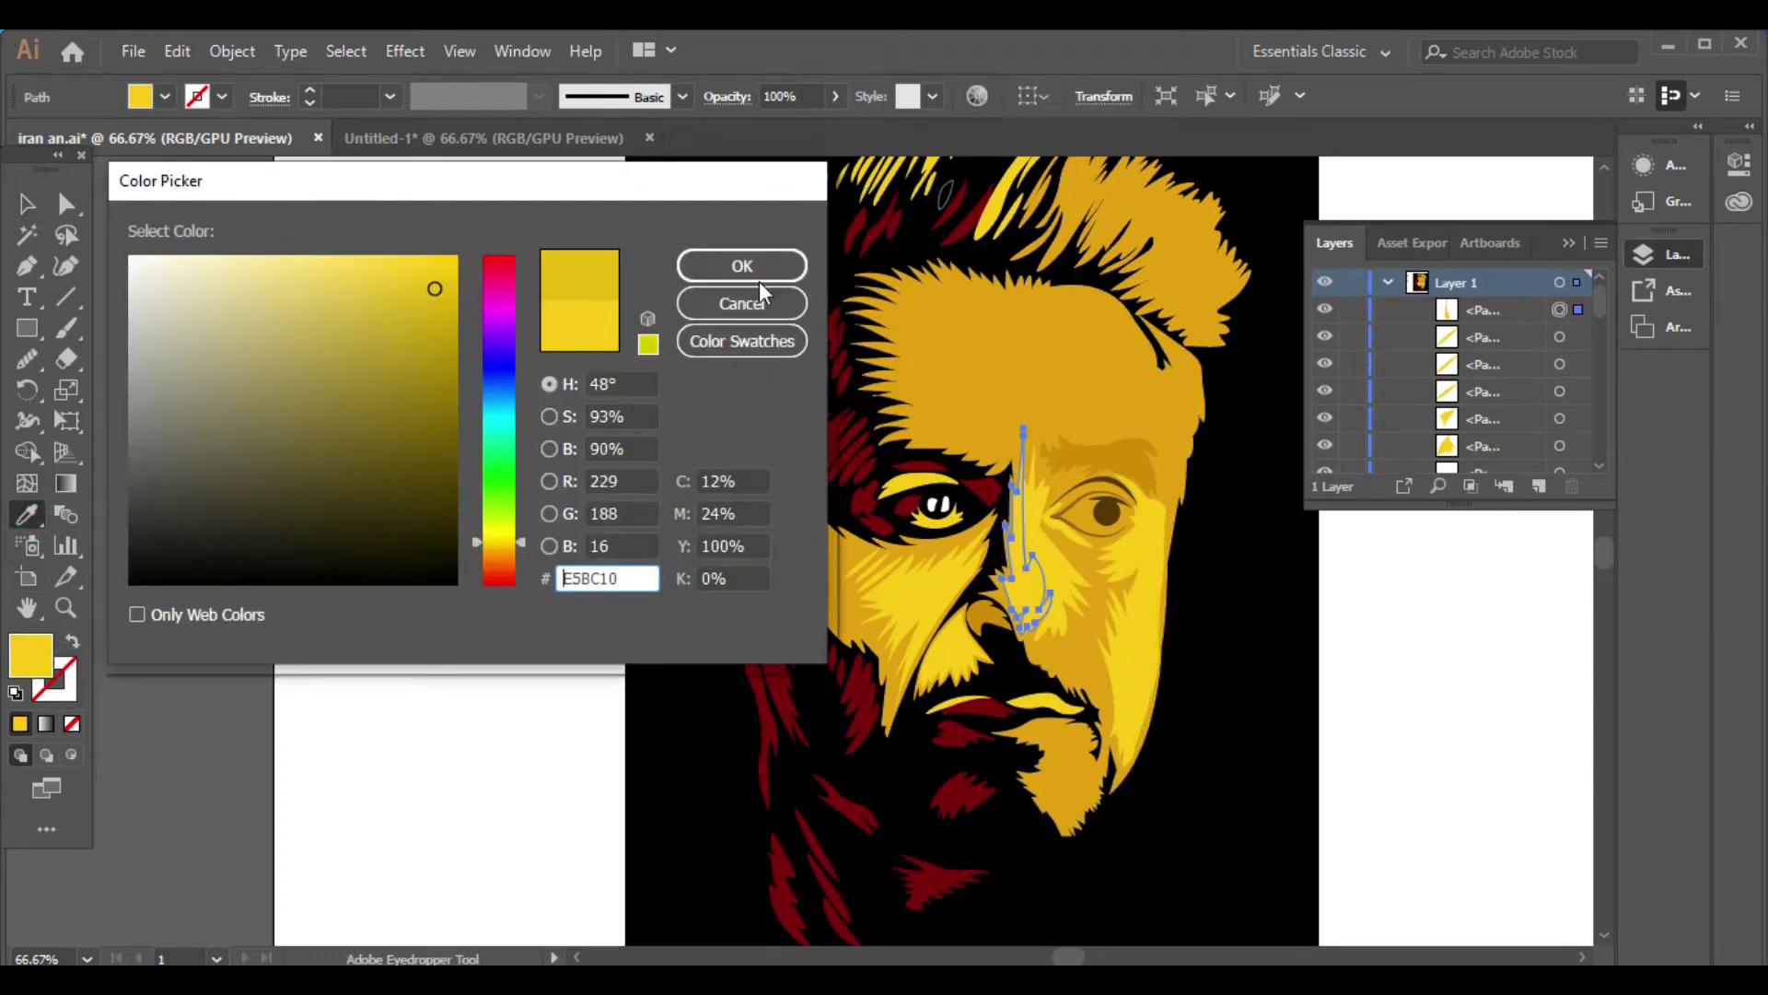
pyautogui.click(757, 275)
# Select a shape on the nose and send it to the back
pyautogui.press('v')
pyautogui.hotkey('ctrl', 'shift', 'a')
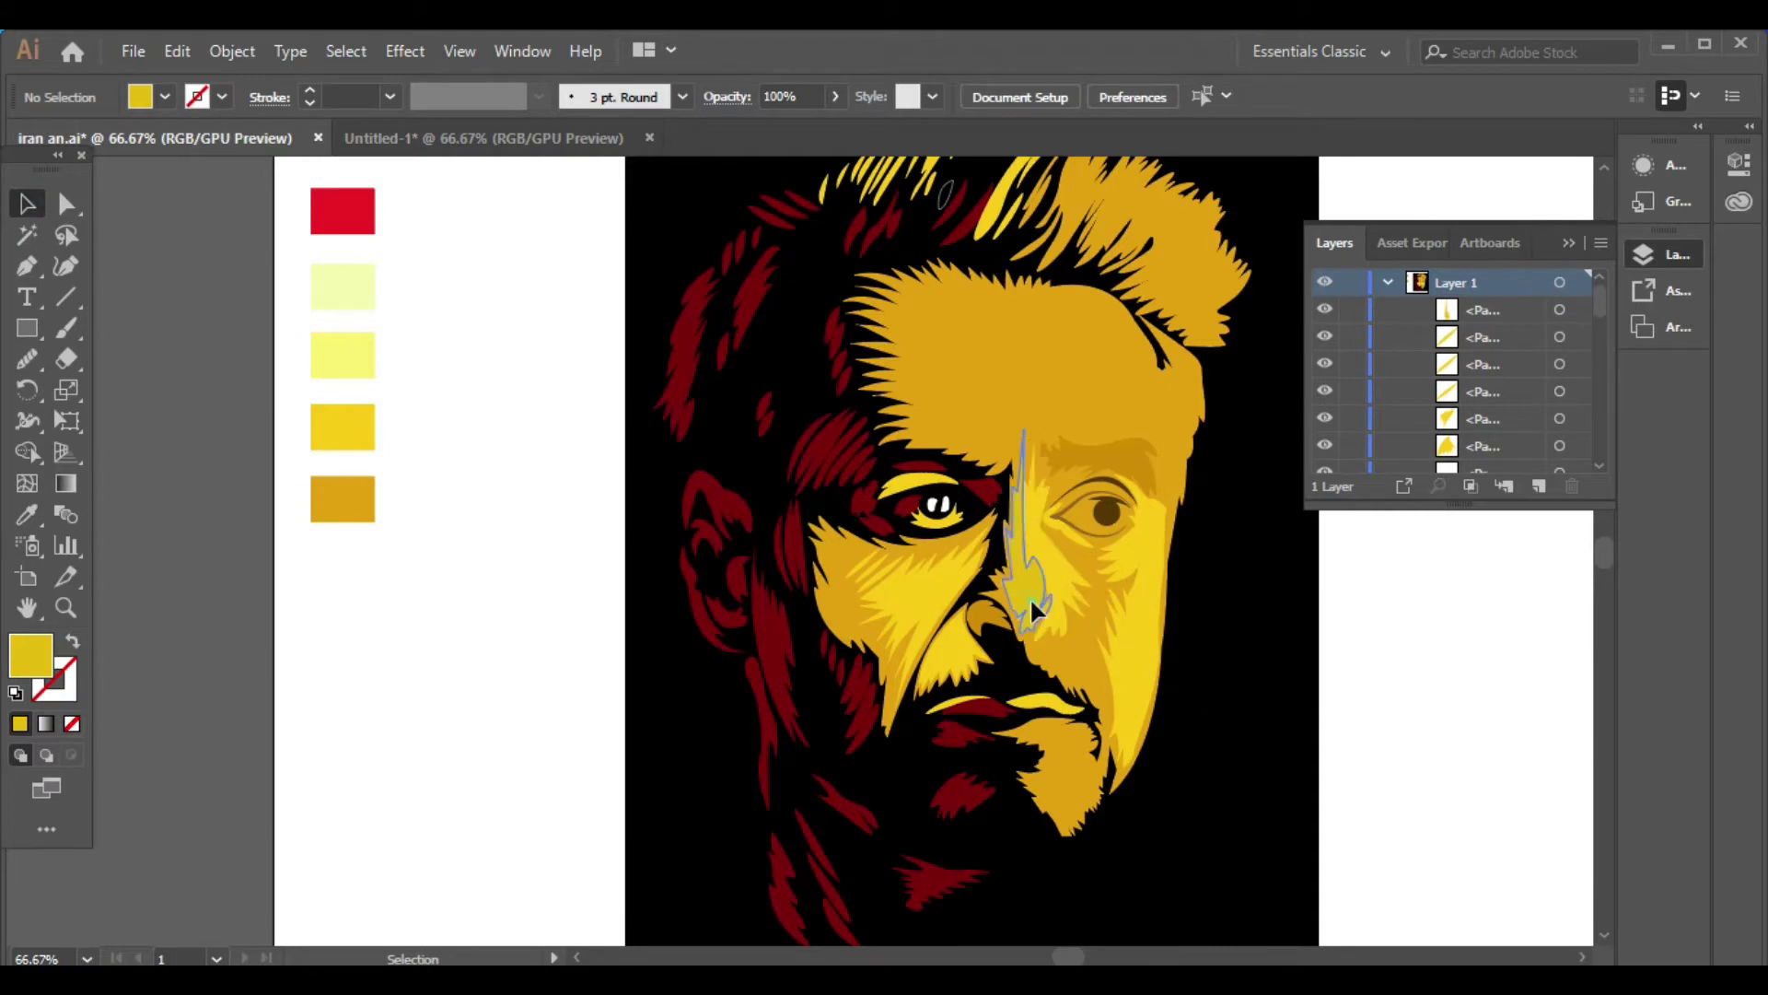
pyautogui.click(1030, 597)
pyautogui.hotkey('ctrl', 'shift', '[')
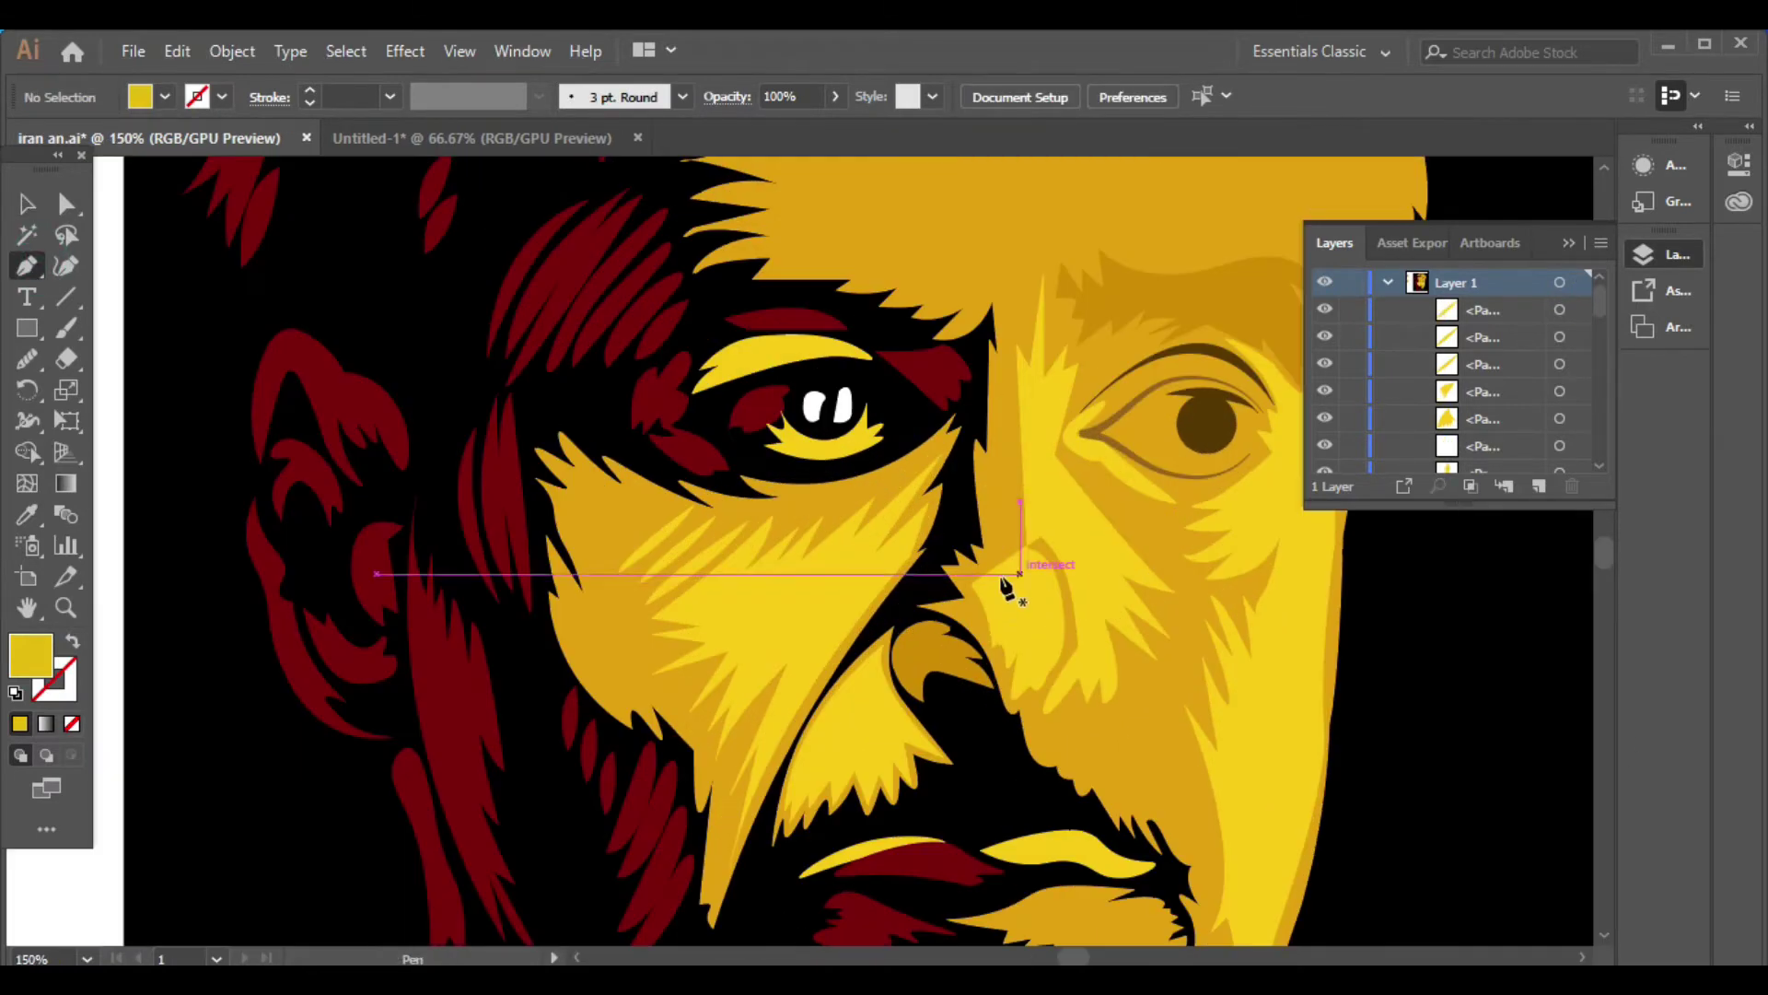
pyautogui.scroll(2, 1028, 584)
# Draw another highlight shape up the nose bridge and colour it the face's yellow
pyautogui.click(994, 560)
pyautogui.moveTo(995, 367); pyautogui.dragTo(1013, 374)
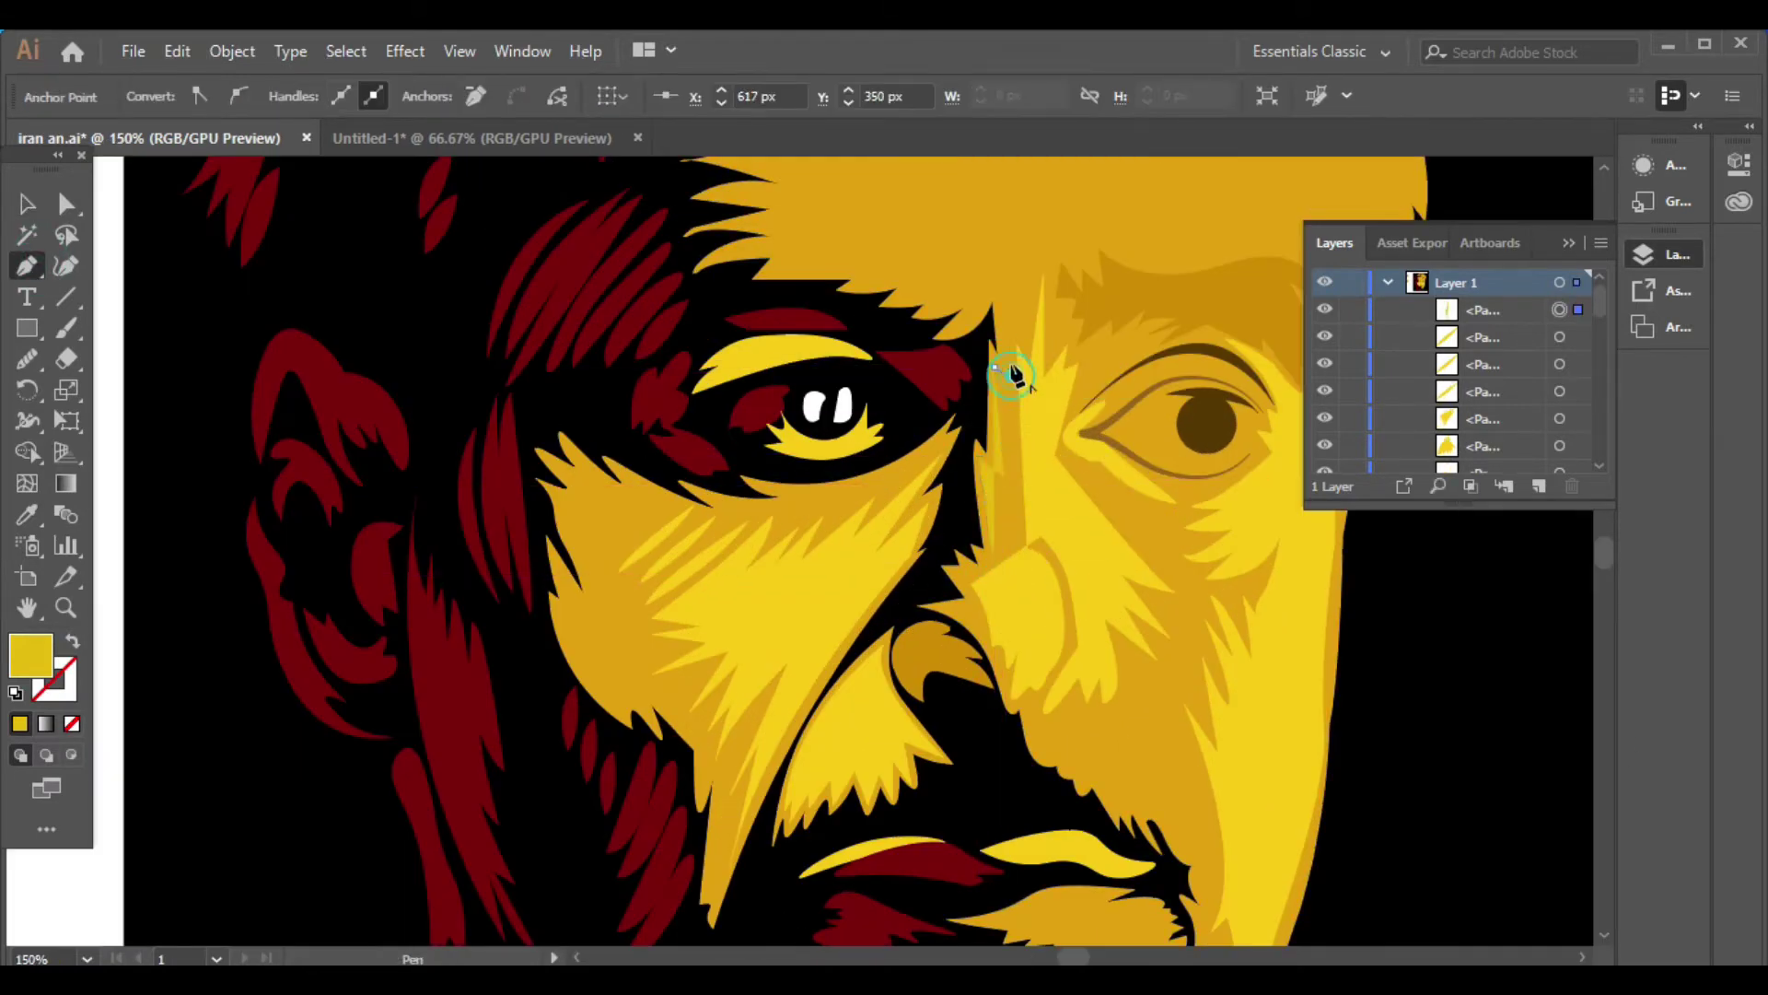
pyautogui.click(1019, 549)
pyautogui.click(1005, 576)
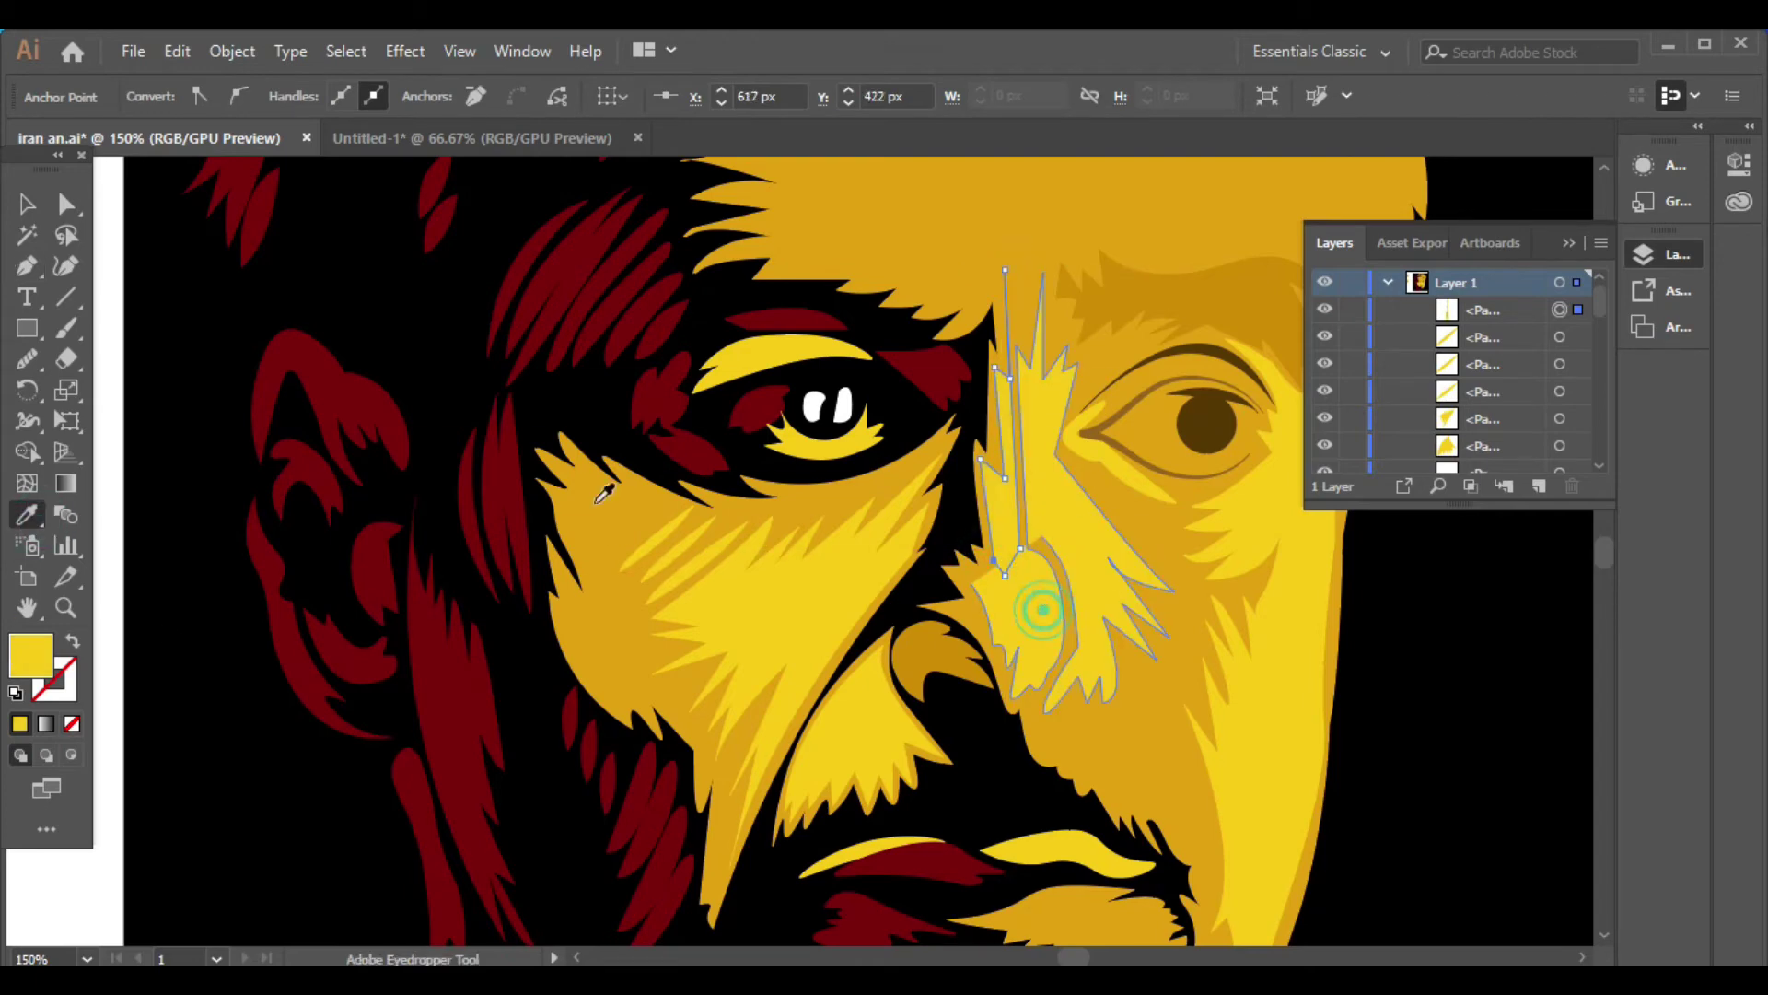
pyautogui.press('v')
pyautogui.click(1433, 722)
pyautogui.scroll(-2, 1304, 654)
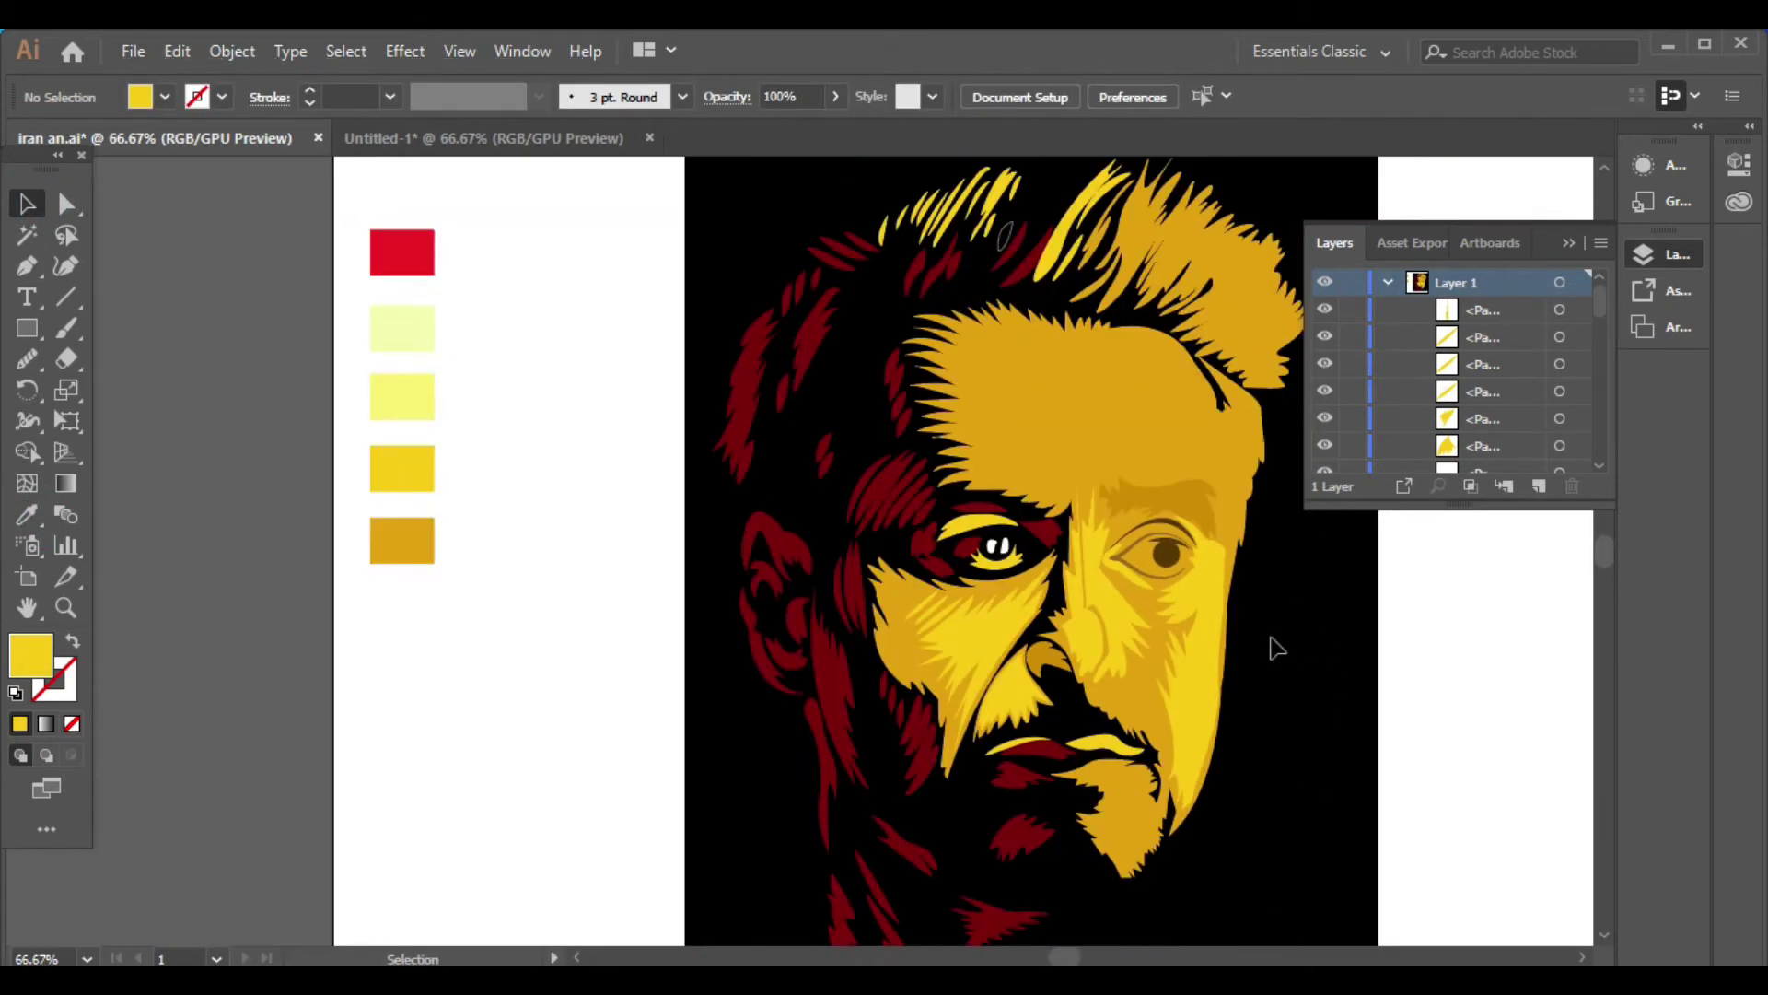
pyautogui.scroll(1, 1276, 648)
# Bring the selected face shape to the front via Arrange
pyautogui.click(26, 210)
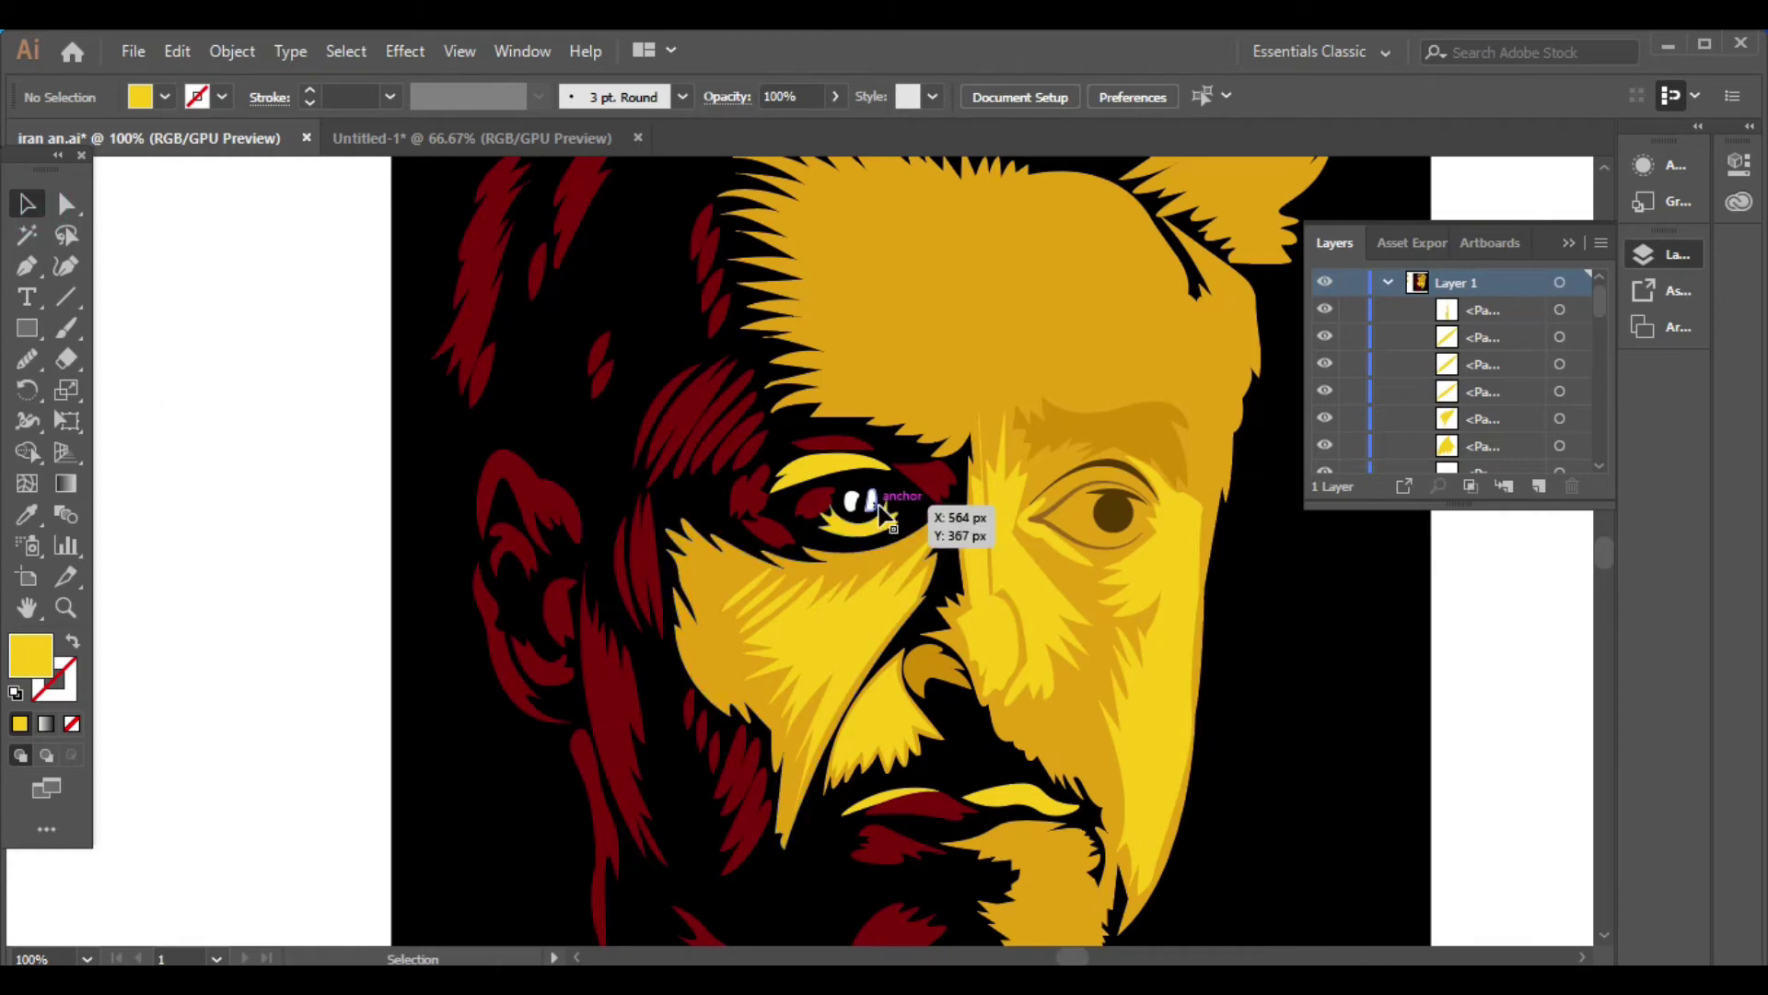
pyautogui.click(1116, 576)
pyautogui.rightClick(1117, 580)
pyautogui.click(1409, 443)
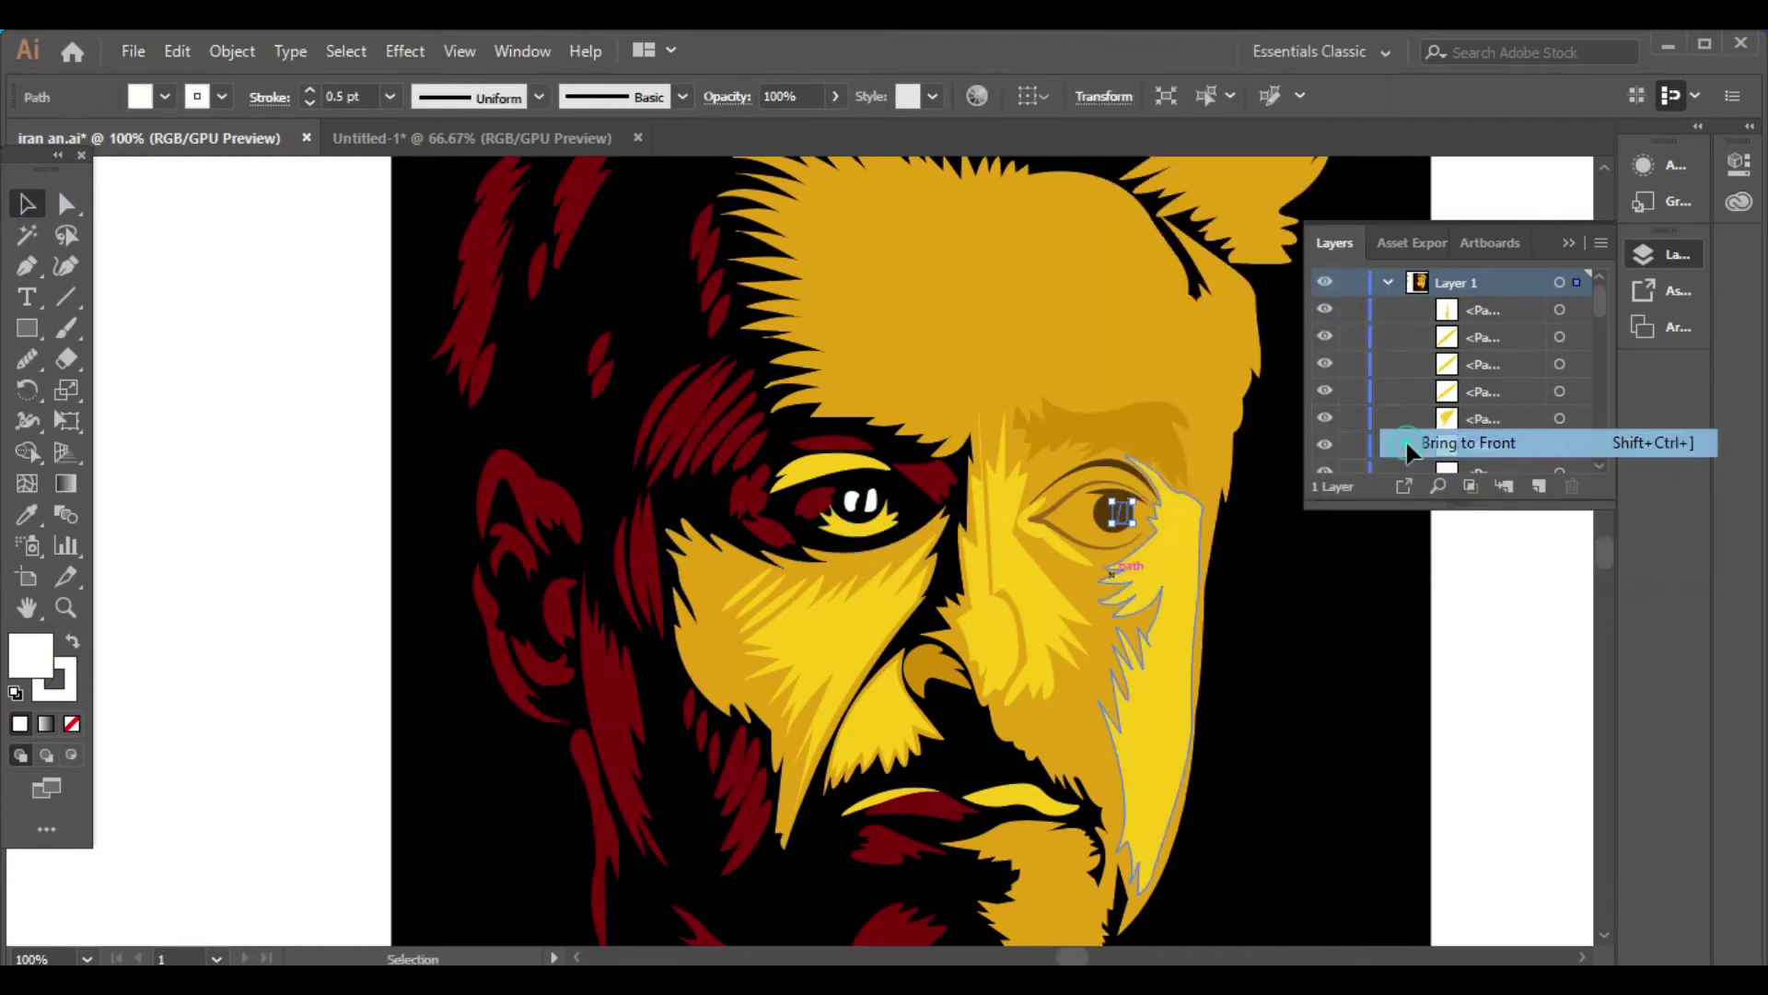
pyautogui.click(1468, 661)
# Reflect a copy of the eye highlight and draw a gradient-filled ellipse on the right eye
pyautogui.rightClick(1125, 509)
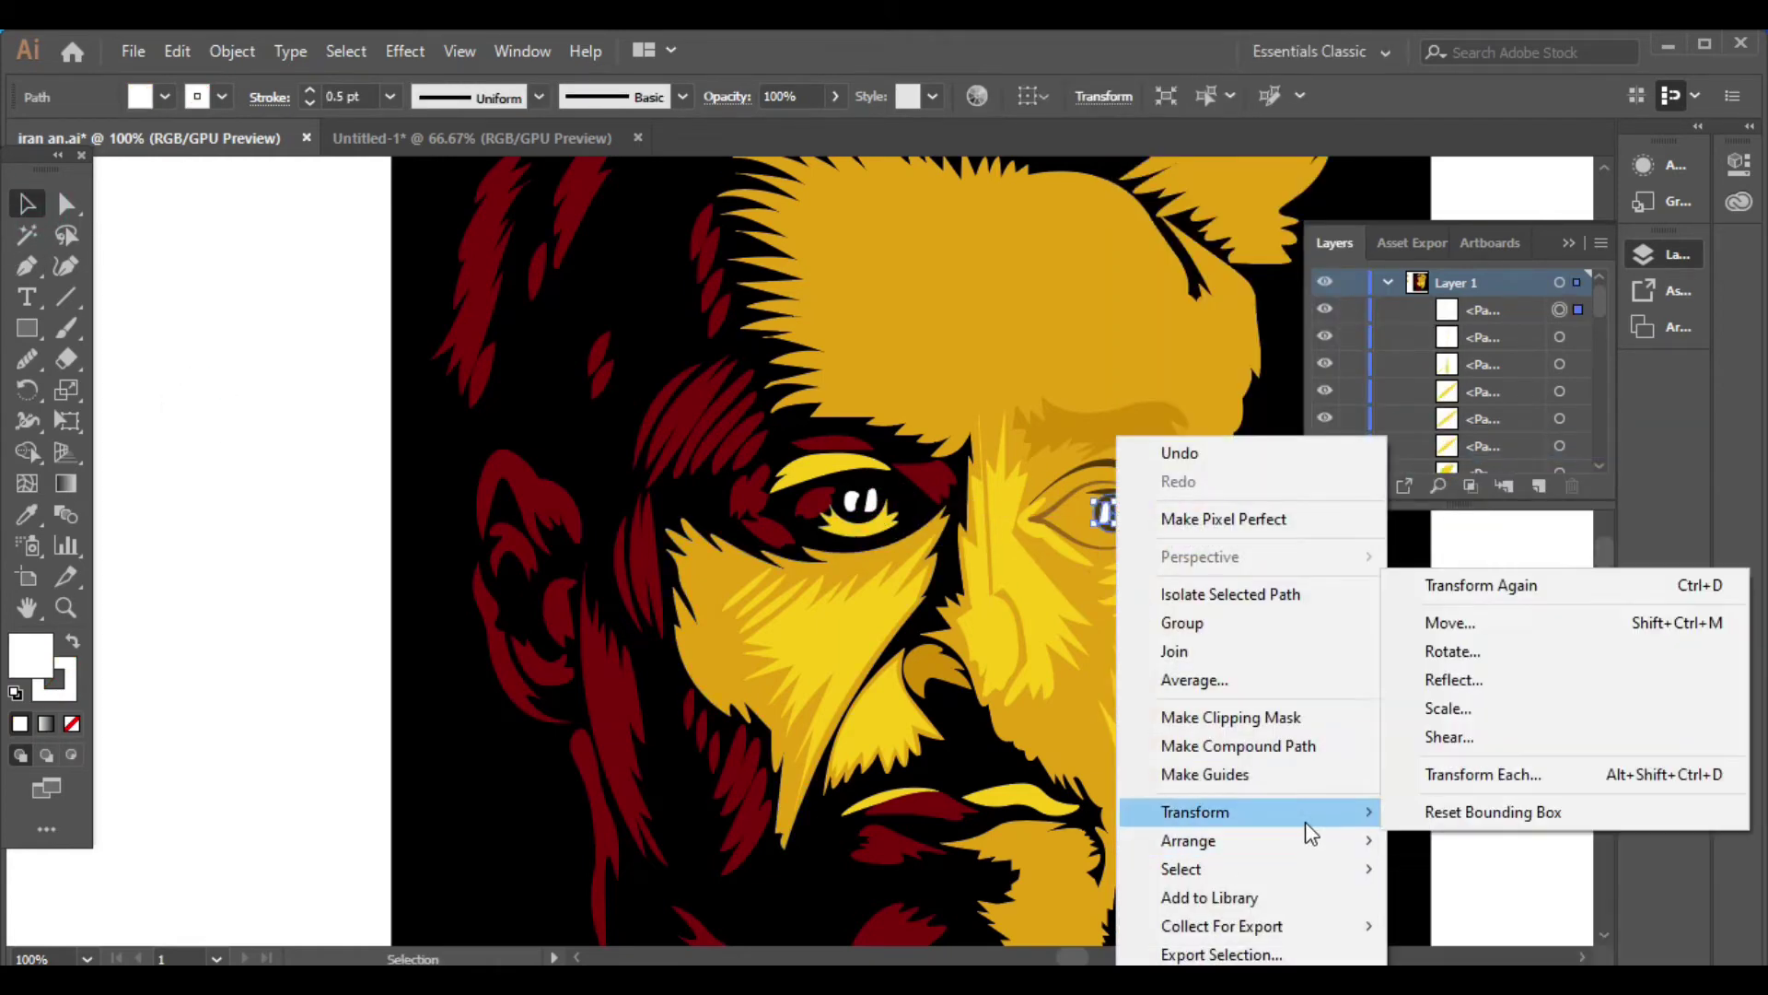
pyautogui.click(1437, 675)
pyautogui.click(1253, 569)
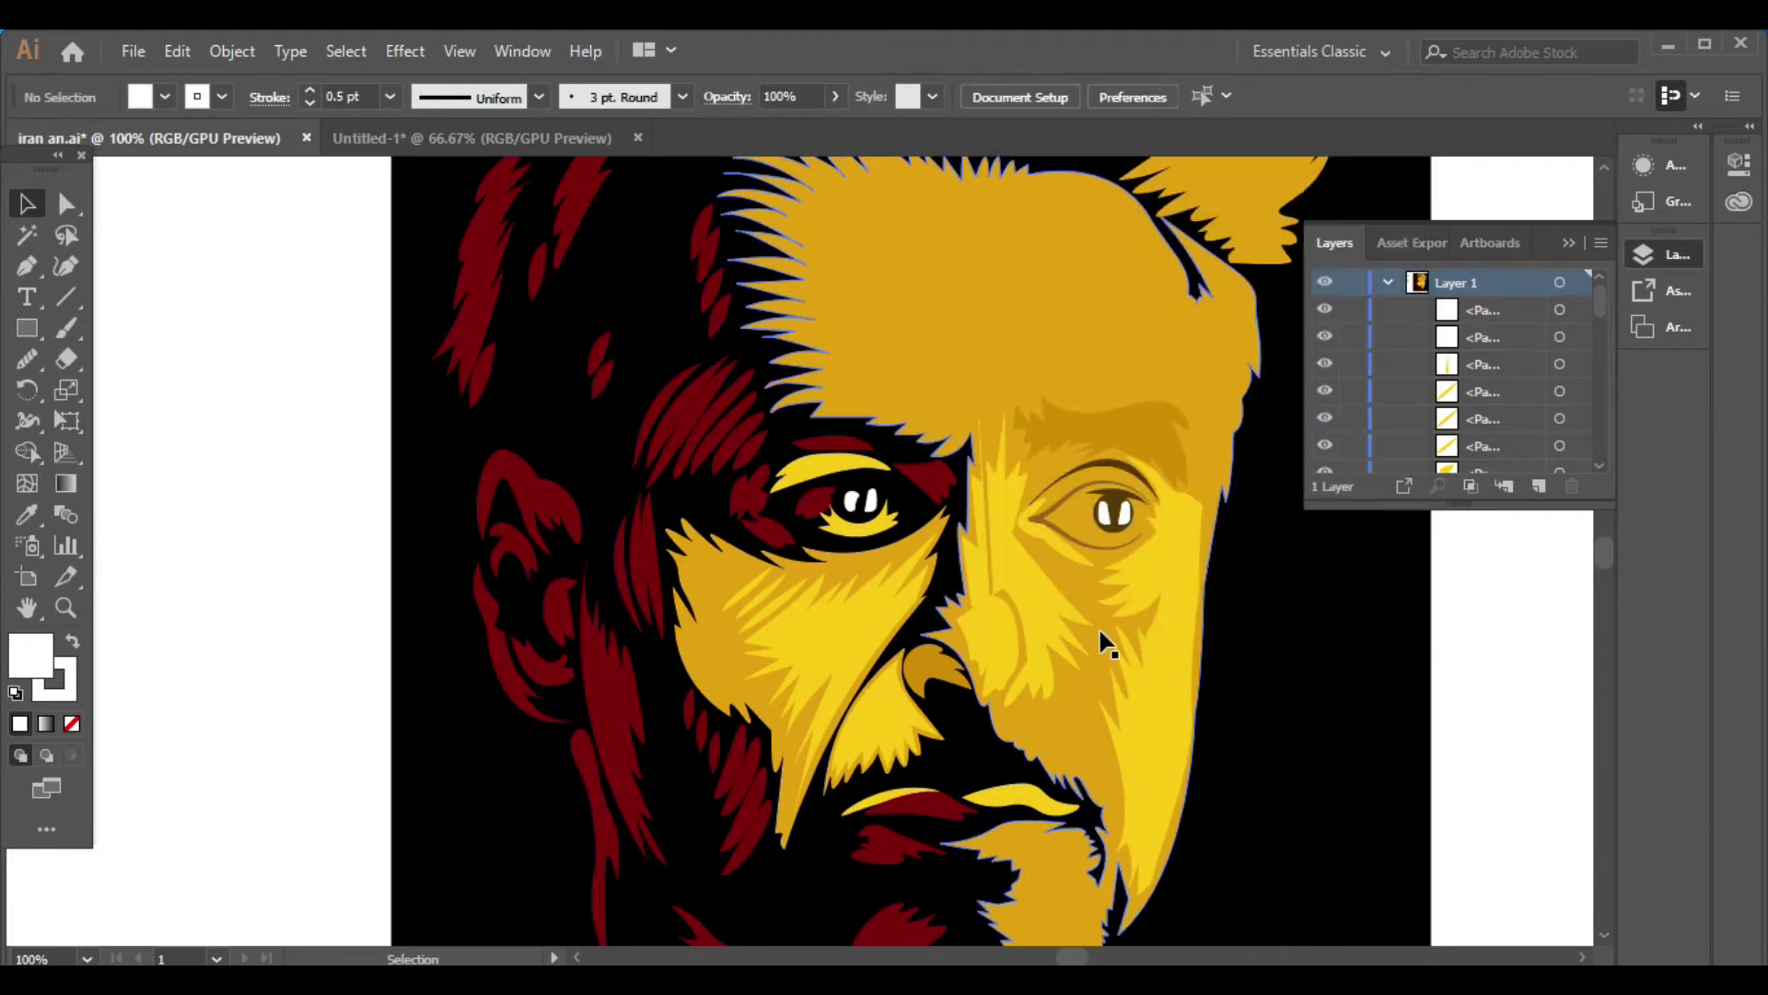
pyautogui.moveTo(25, 328); pyautogui.dragTo(92, 395)
pyautogui.moveTo(313, 472)
pyautogui.mouseDown()
pyautogui.moveTo(342, 503)
pyautogui.moveTo(1114, 509)
pyautogui.mouseUp()
pyautogui.click(165, 96)
pyautogui.click(28, 249)
pyautogui.click(1151, 667)
pyautogui.press('v')
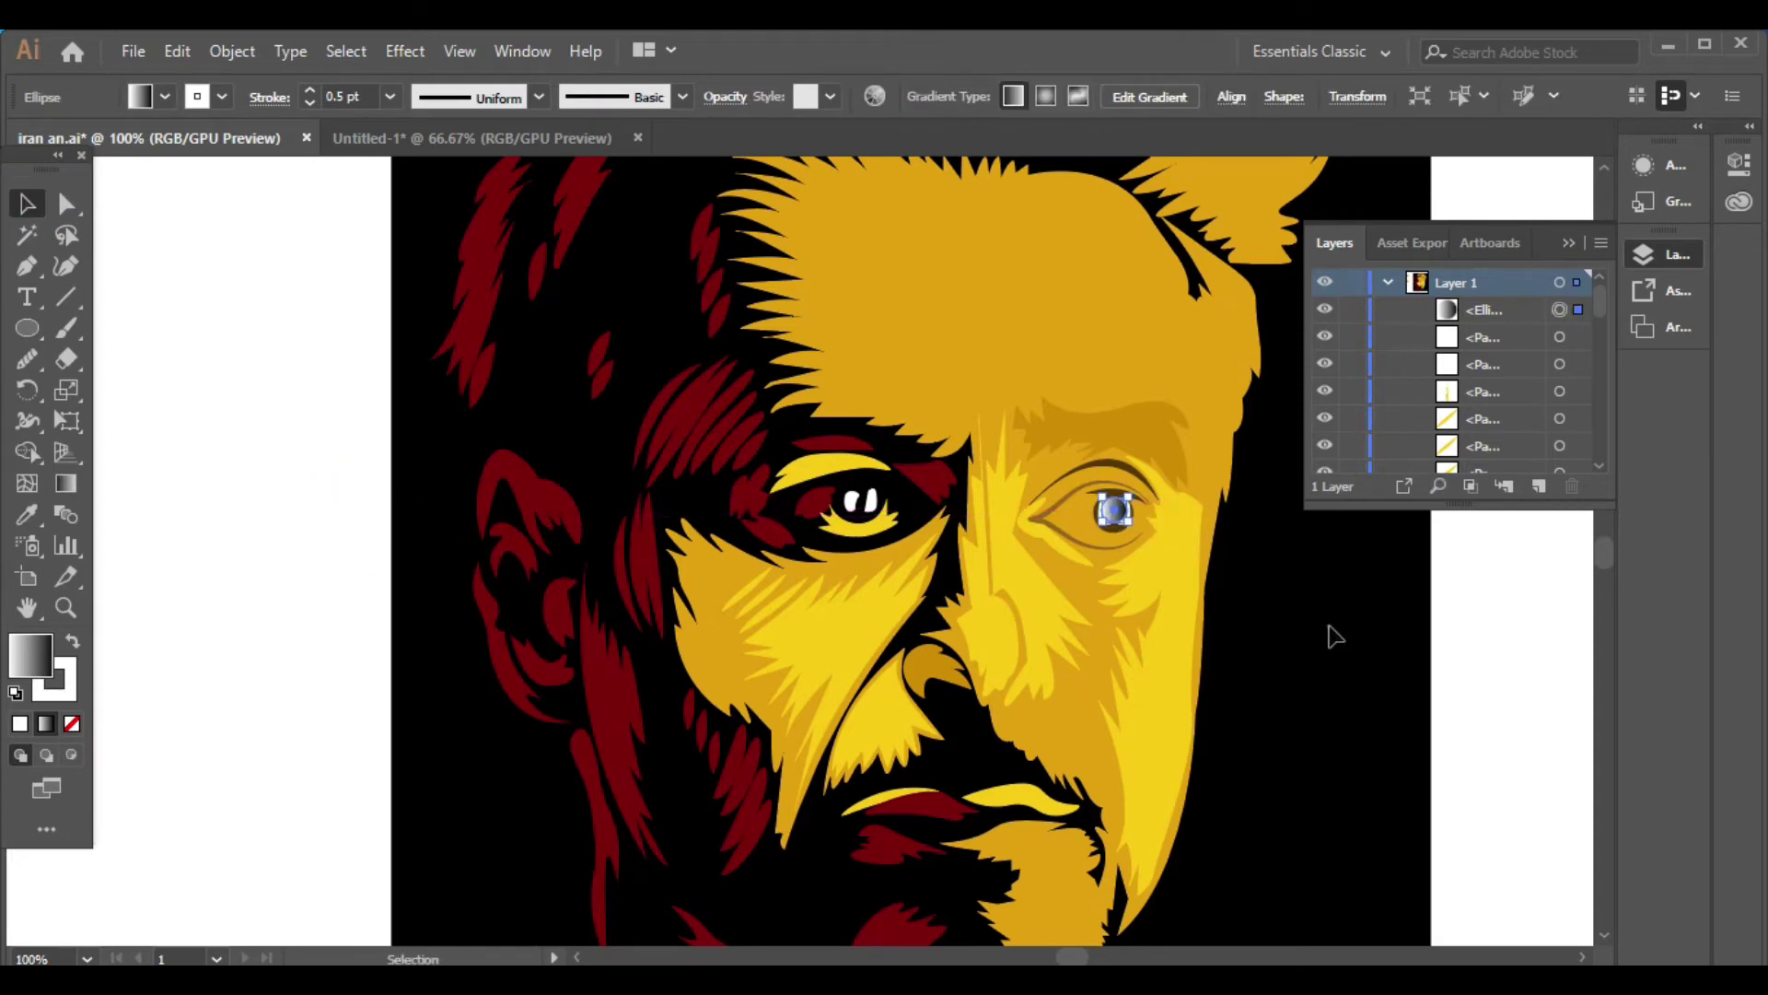
# Send the ellipse back one step and bring the white highlight in front of it
pyautogui.rightClick(1112, 509)
pyautogui.click(1455, 896)
pyautogui.click(1106, 511)
pyautogui.rightClick(1105, 511)
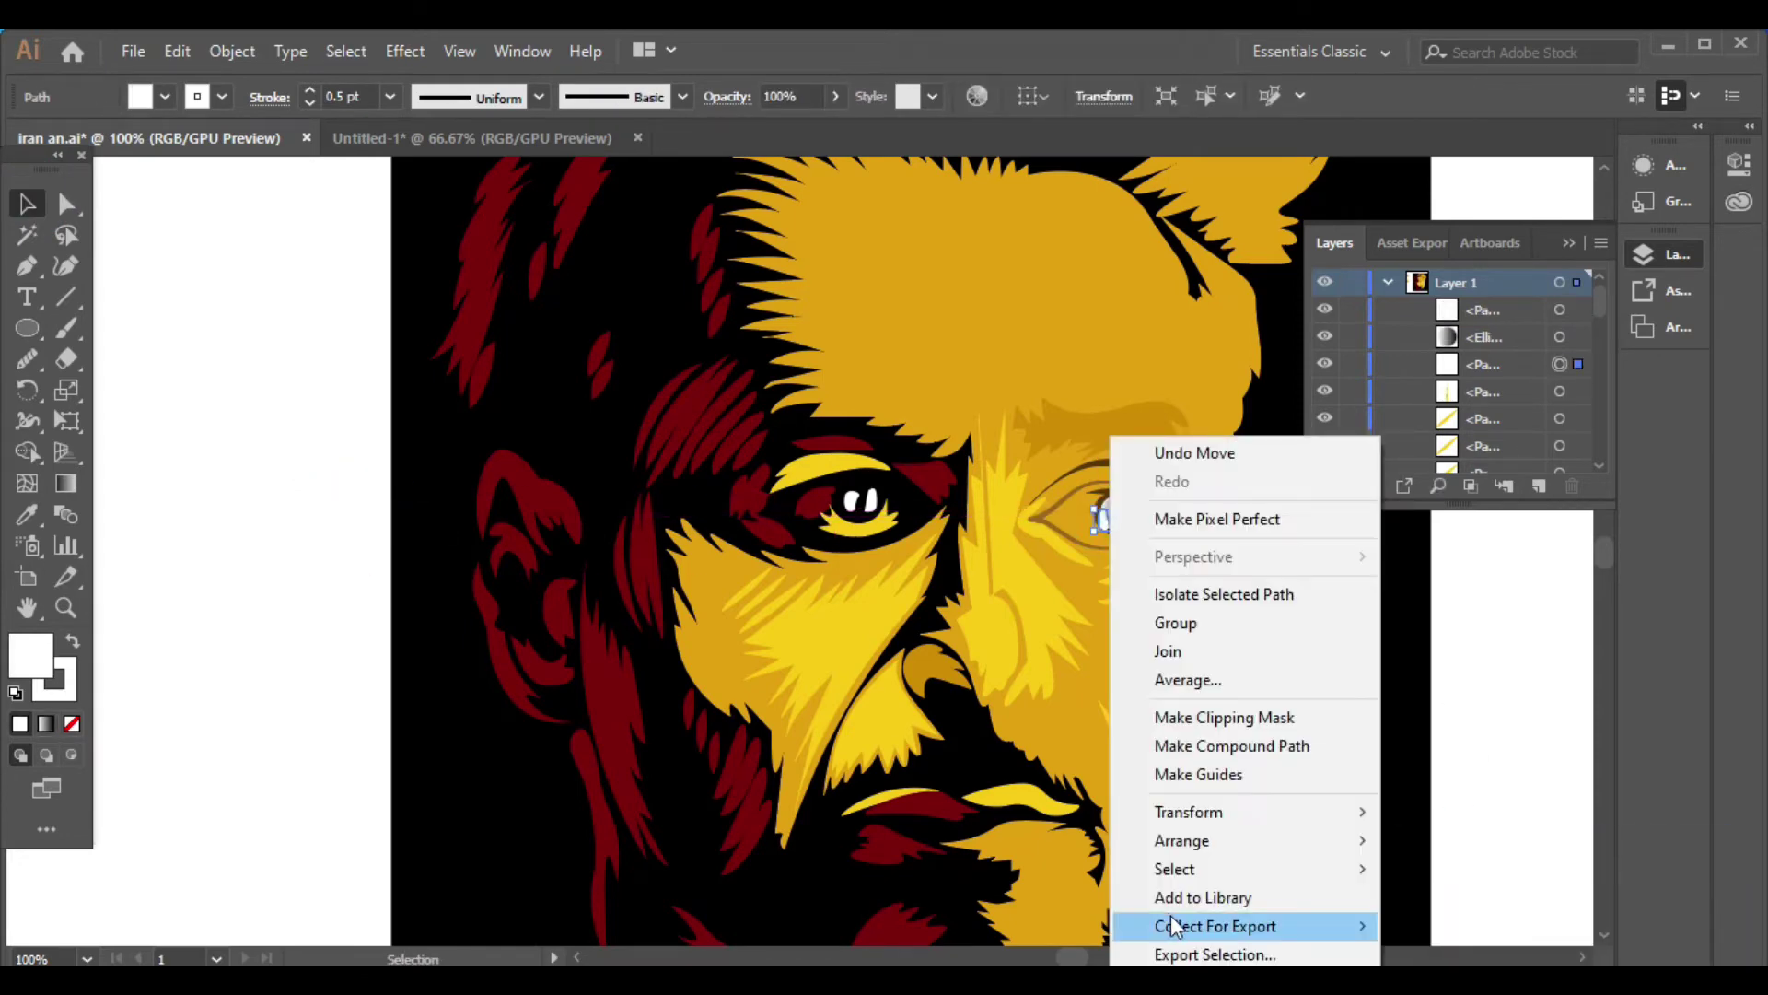
pyautogui.click(1491, 840)
# Slightly enlarge the left eye's highlight, then zoom out to the whole artboard
pyautogui.click(1497, 786)
pyautogui.click(856, 501)
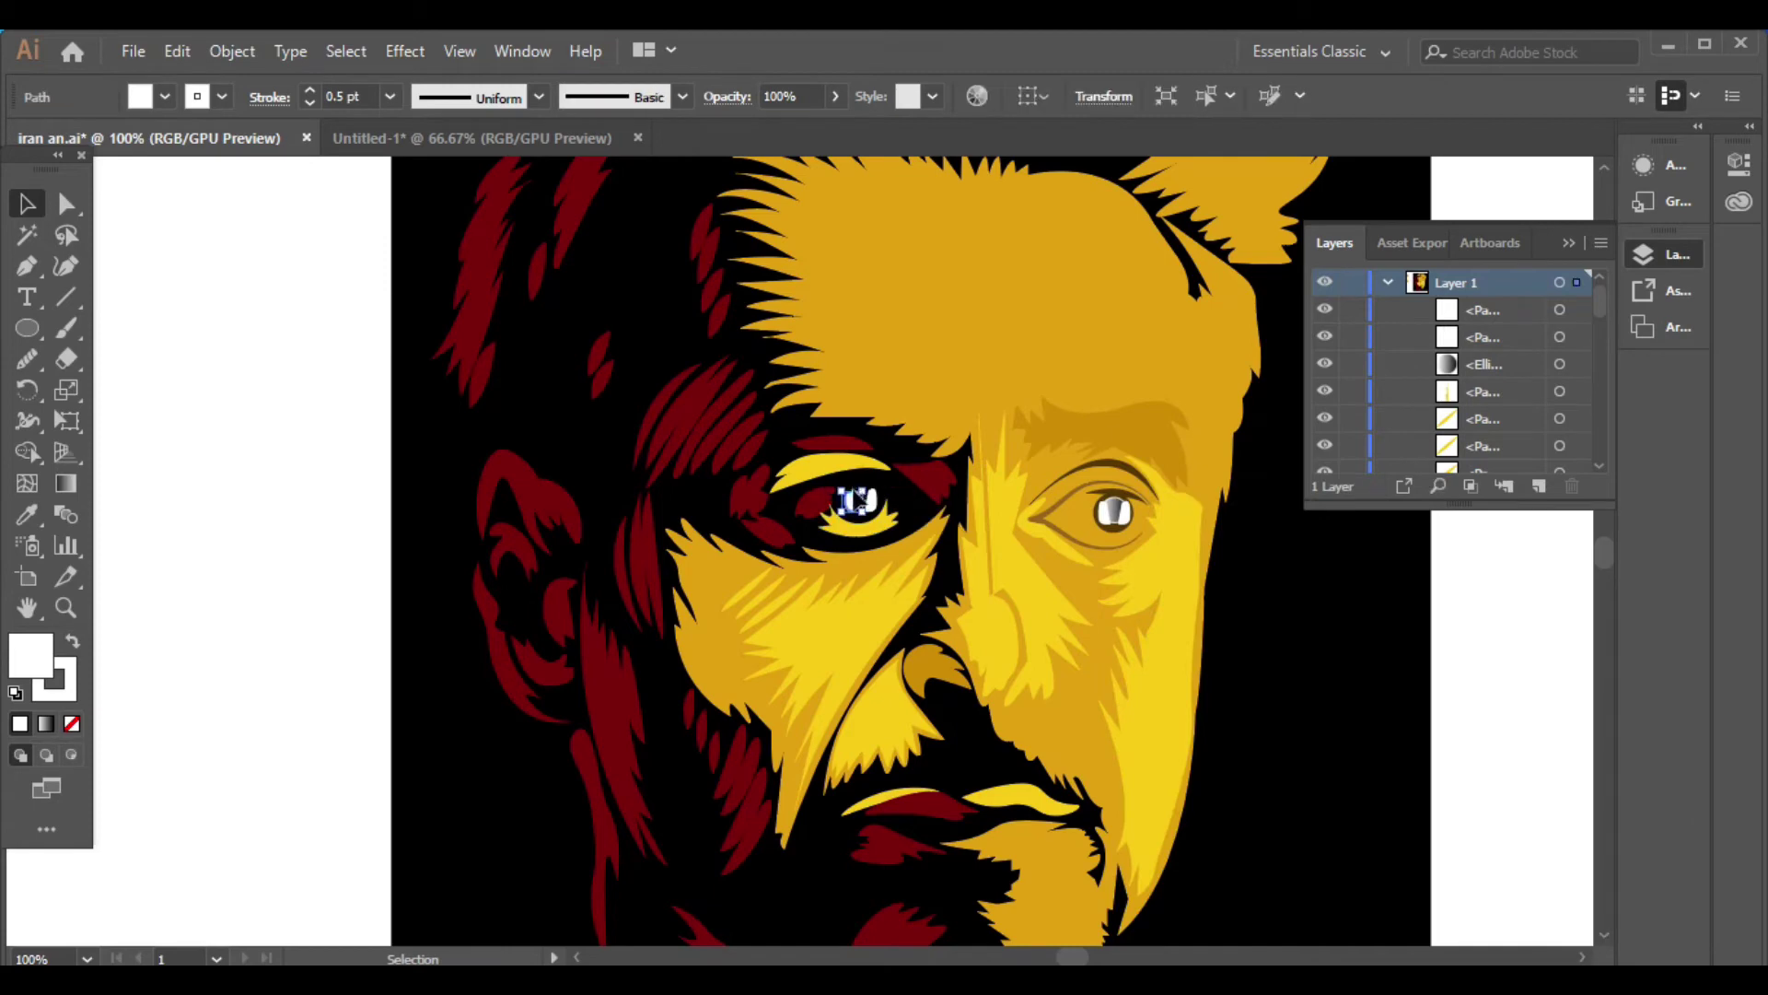
pyautogui.moveTo(848, 492); pyautogui.dragTo(850, 494)
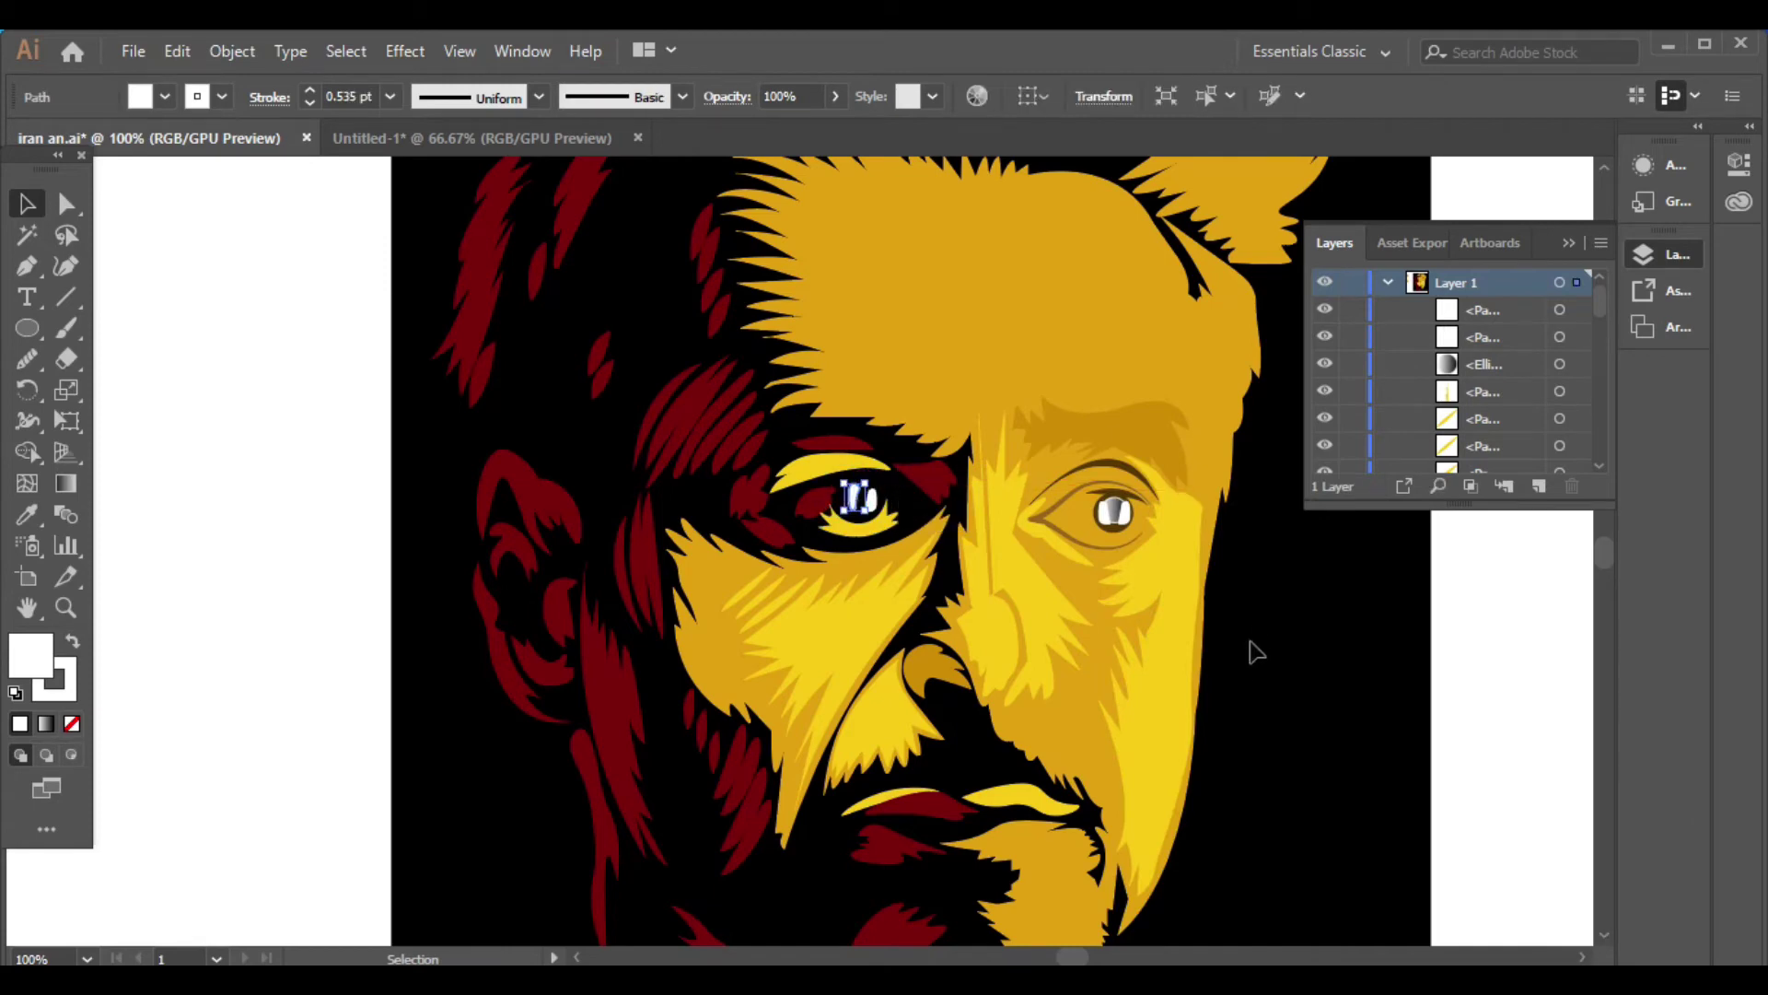
pyautogui.click(1480, 670)
pyautogui.hotkey('ctrl', '-')
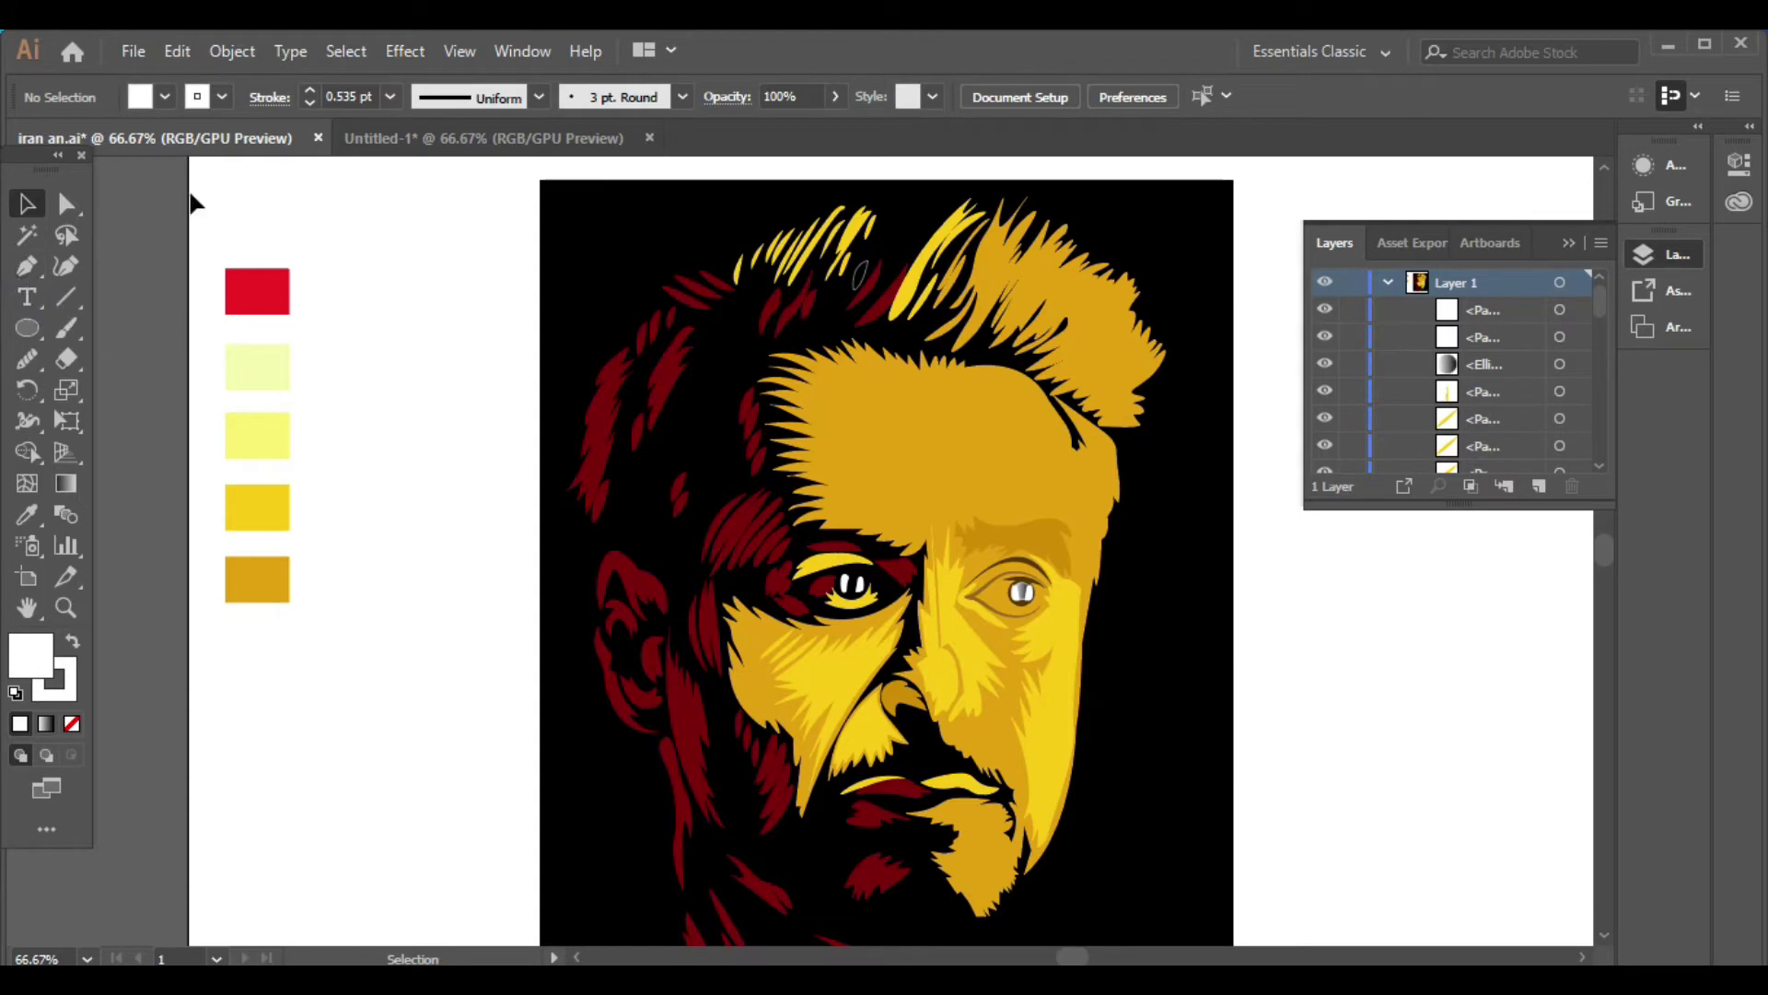
# Recolour the small dark-red chin shape yellow by sampling the yellow colour
pyautogui.click(880, 873)
pyautogui.click(25, 514)
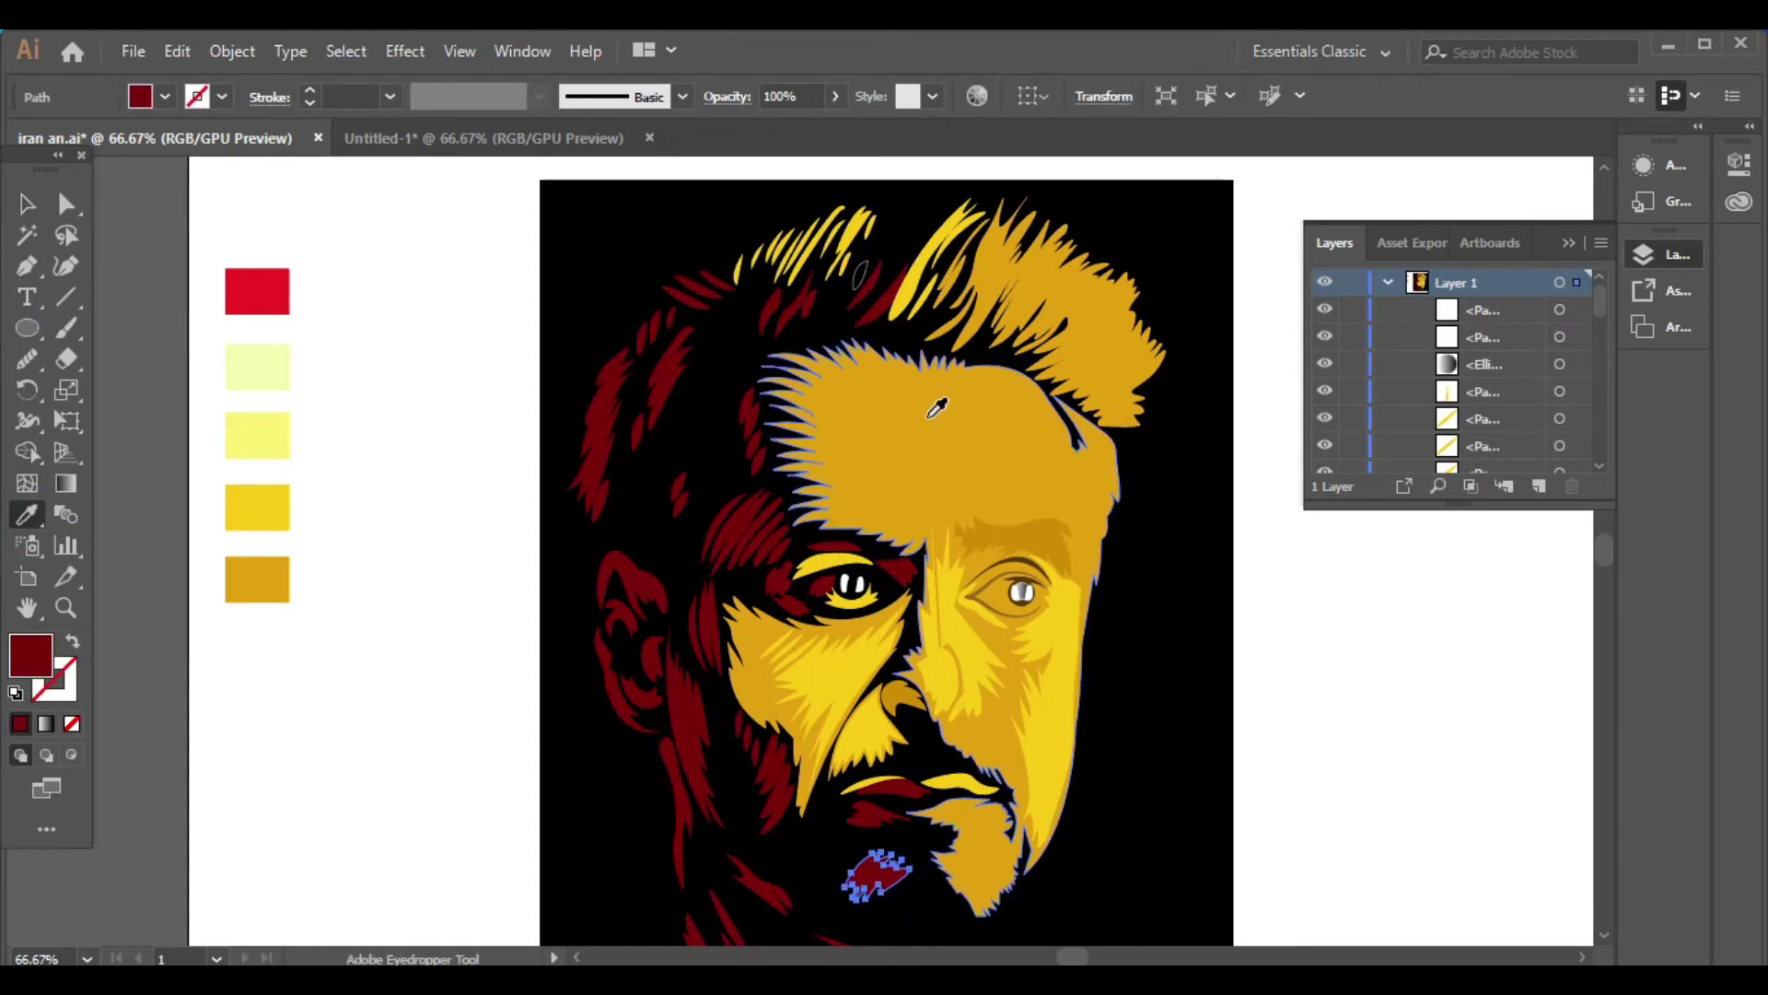
pyautogui.click(838, 665)
pyautogui.press('v')
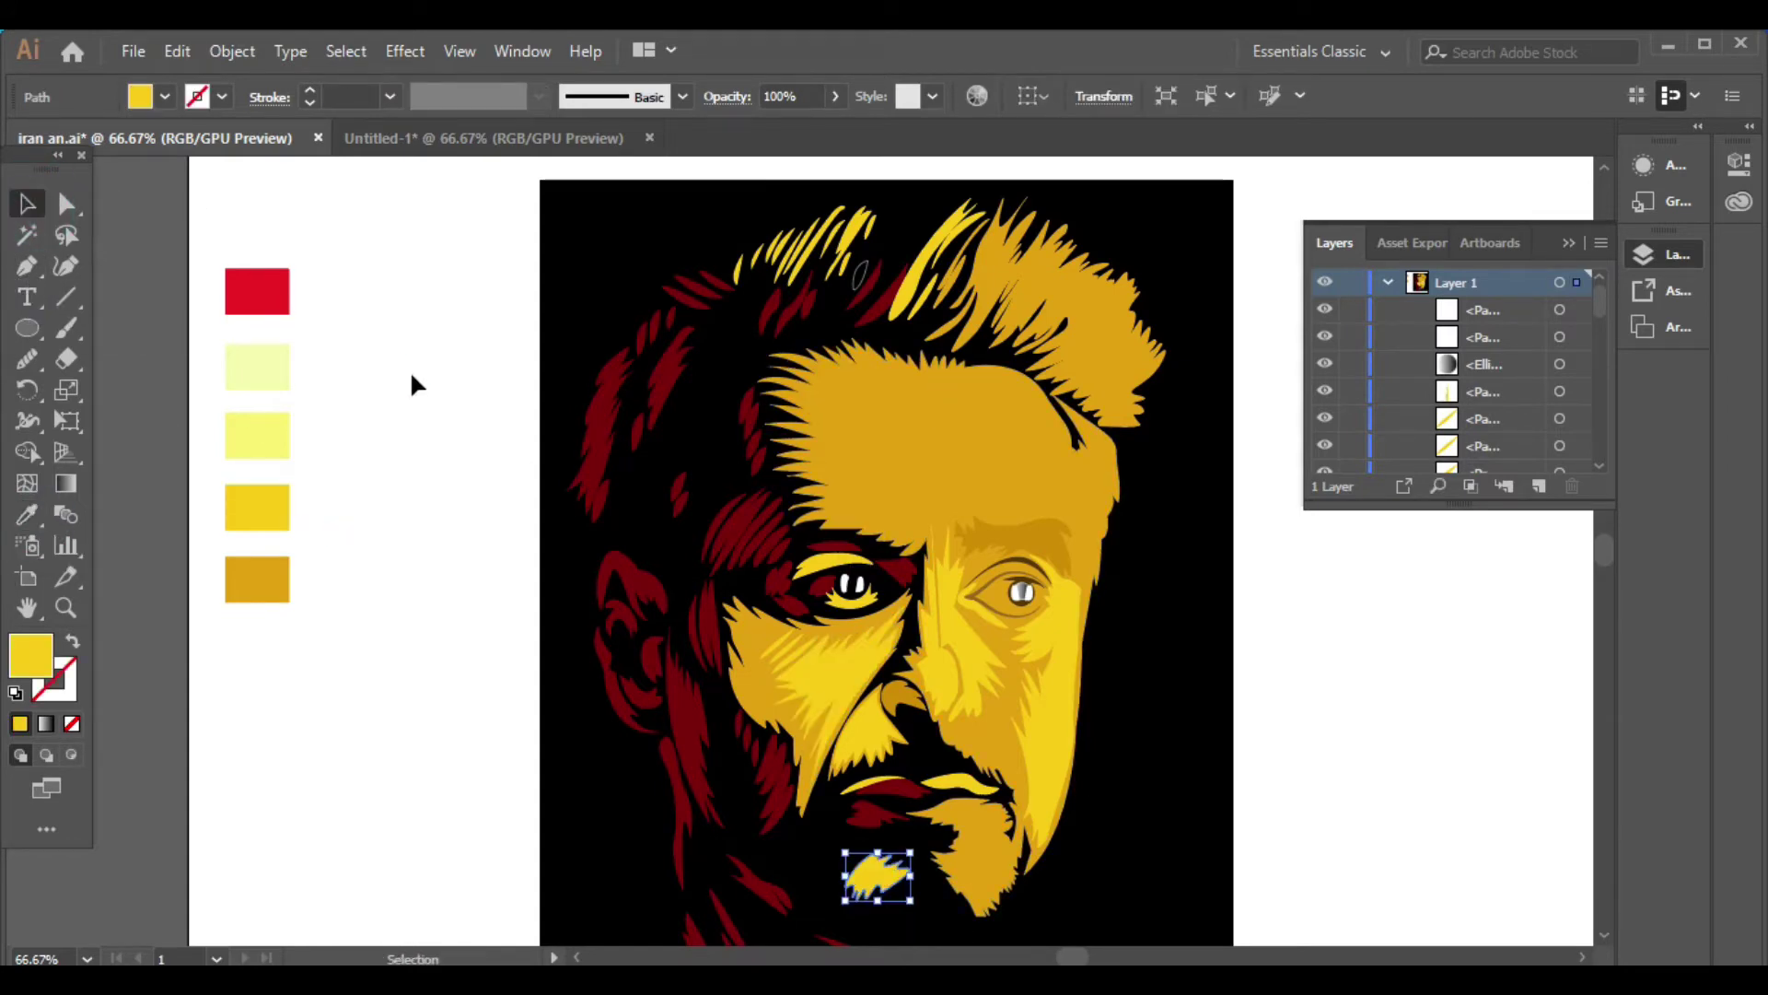
pyautogui.click(412, 385)
# Draw small curved crescent strands at the chin with the Pen tool
pyautogui.click(34, 269)
pyautogui.scroll(1, 817, 907)
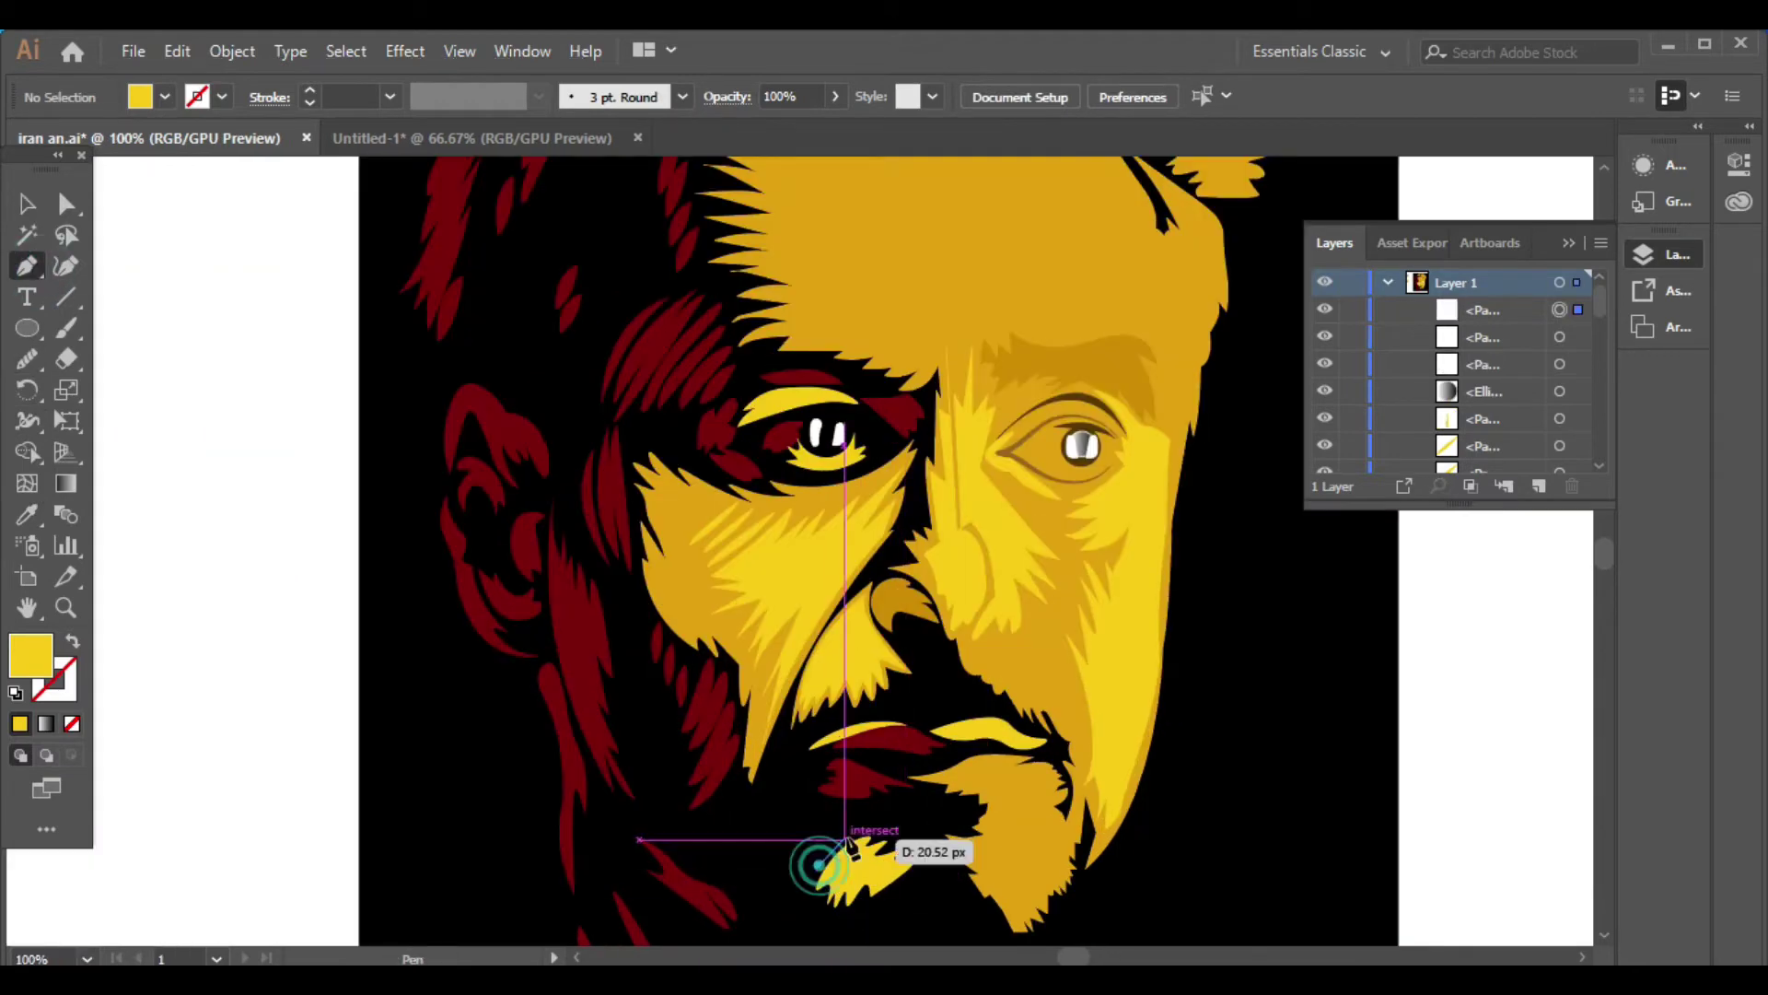
pyautogui.moveTo(816, 888); pyautogui.dragTo(842, 838)
pyautogui.click(818, 886)
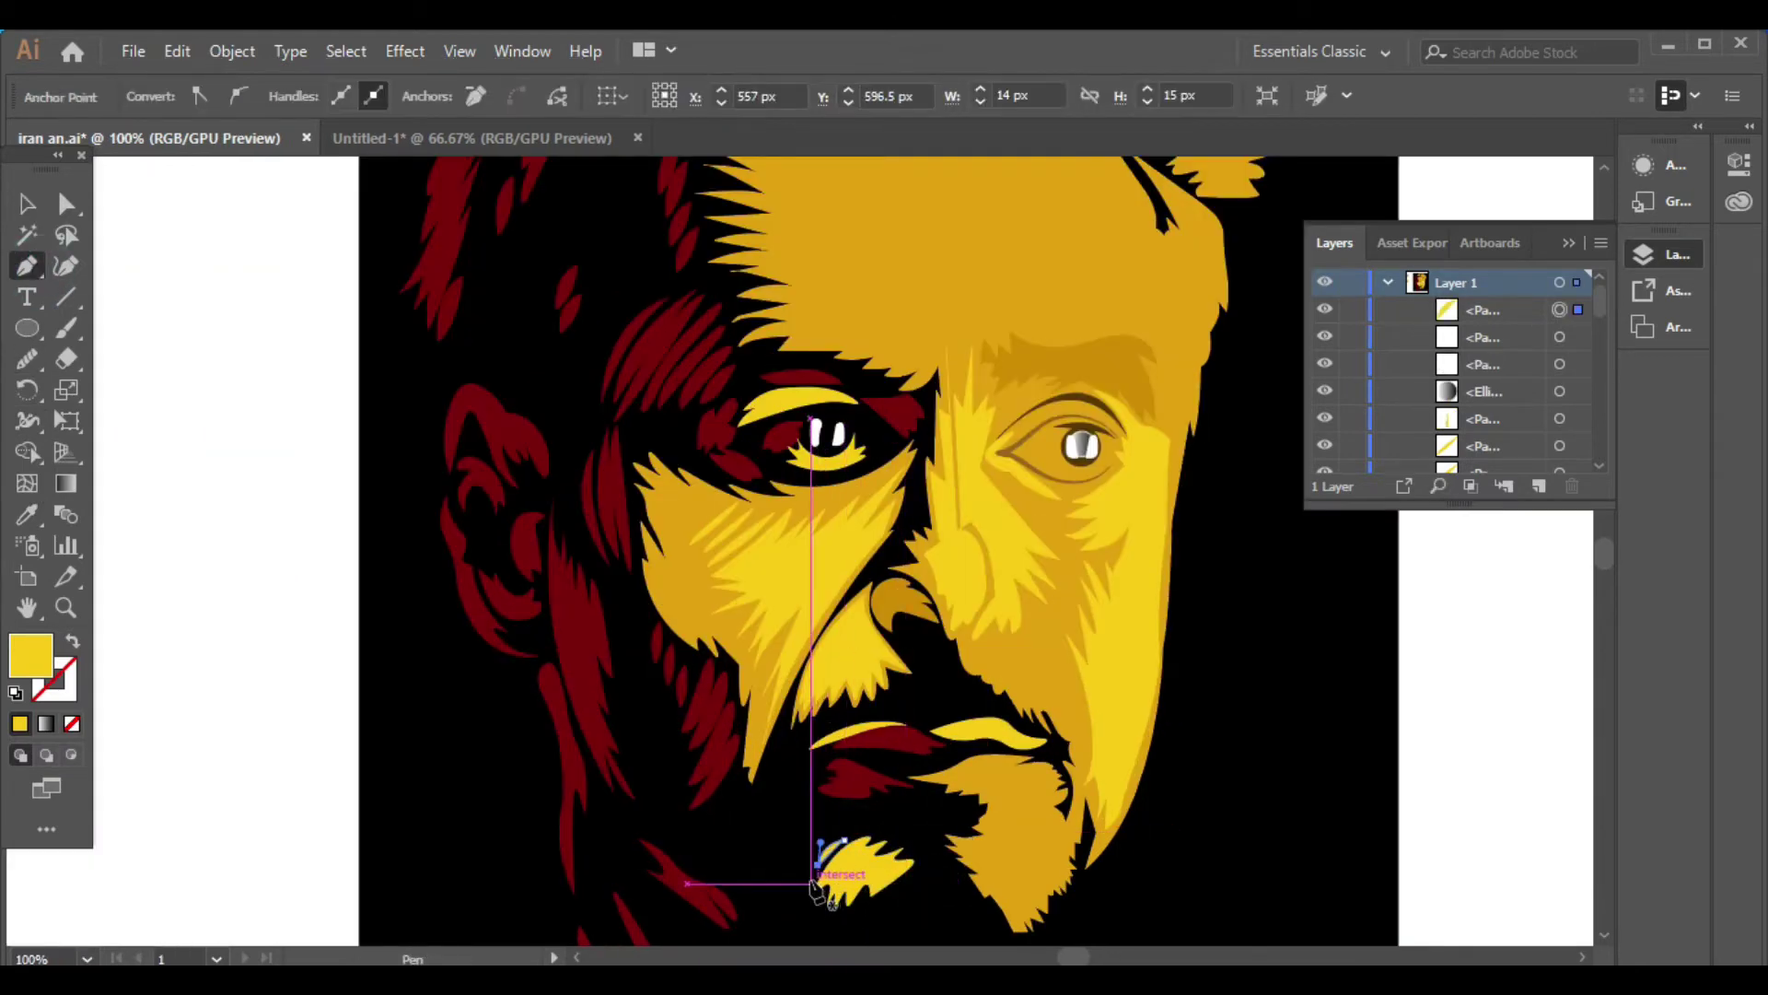
pyautogui.click(820, 870)
pyautogui.scroll(2, 829, 852)
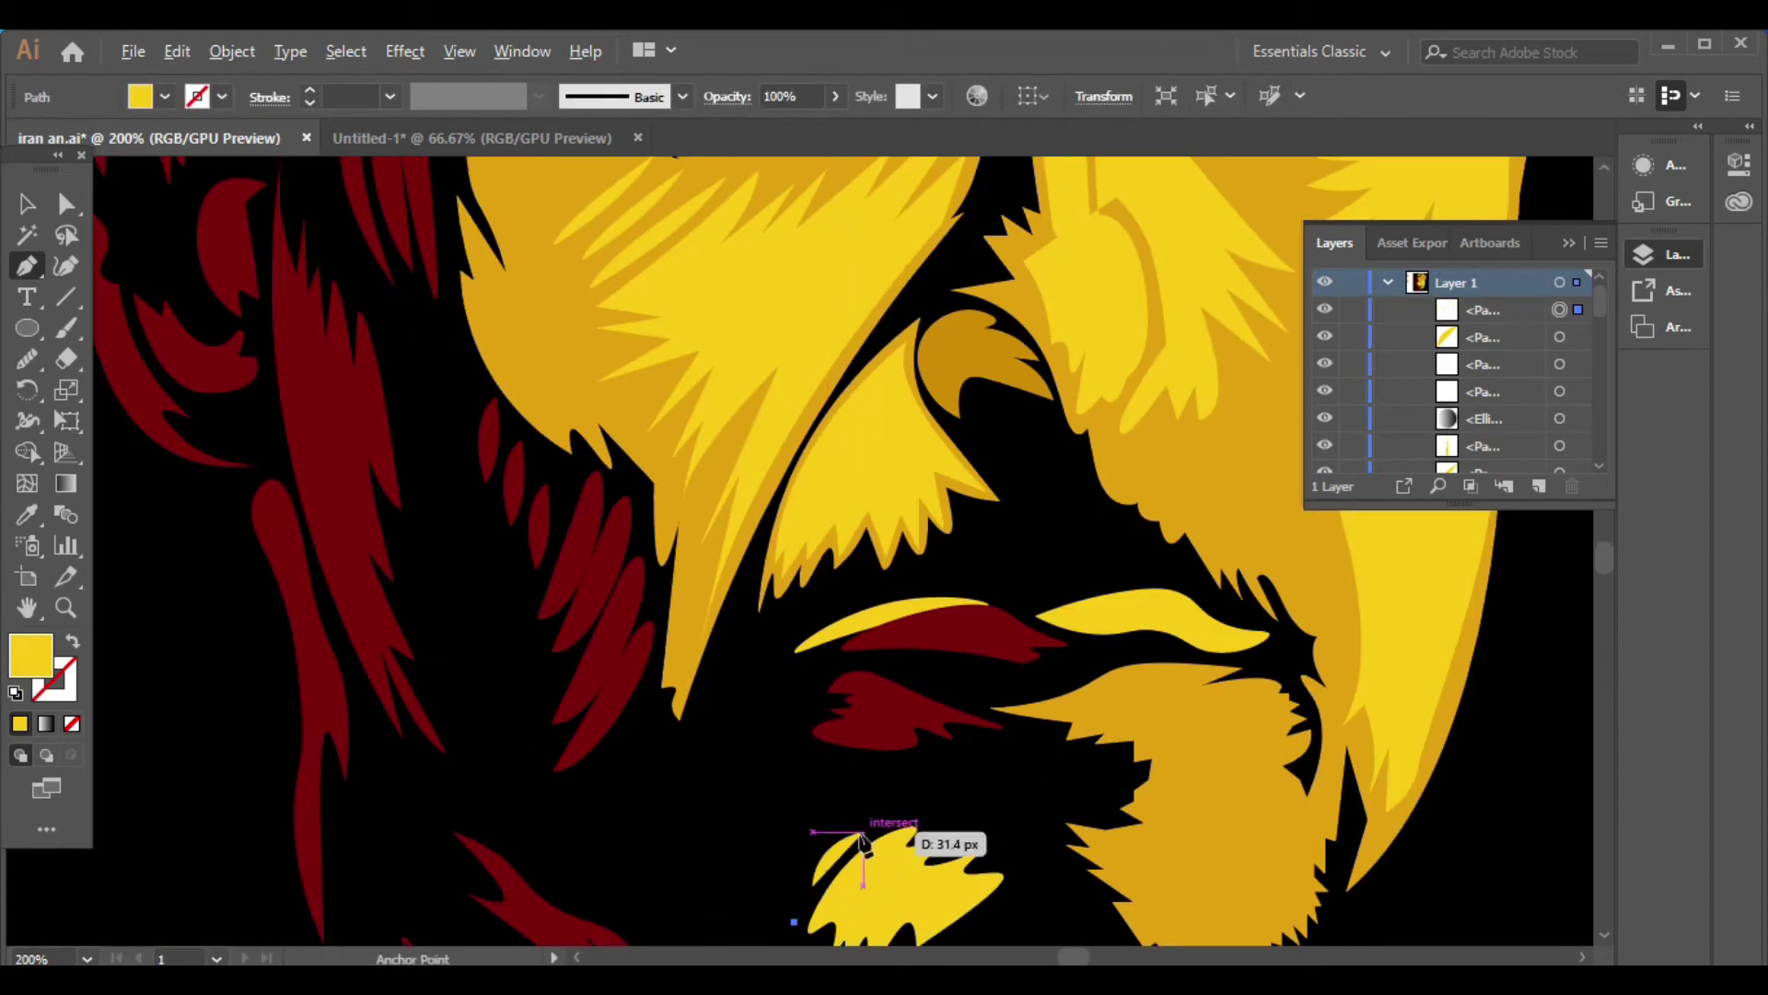
pyautogui.moveTo(852, 829); pyautogui.dragTo(913, 807)
pyautogui.scroll(-3, 798, 937)
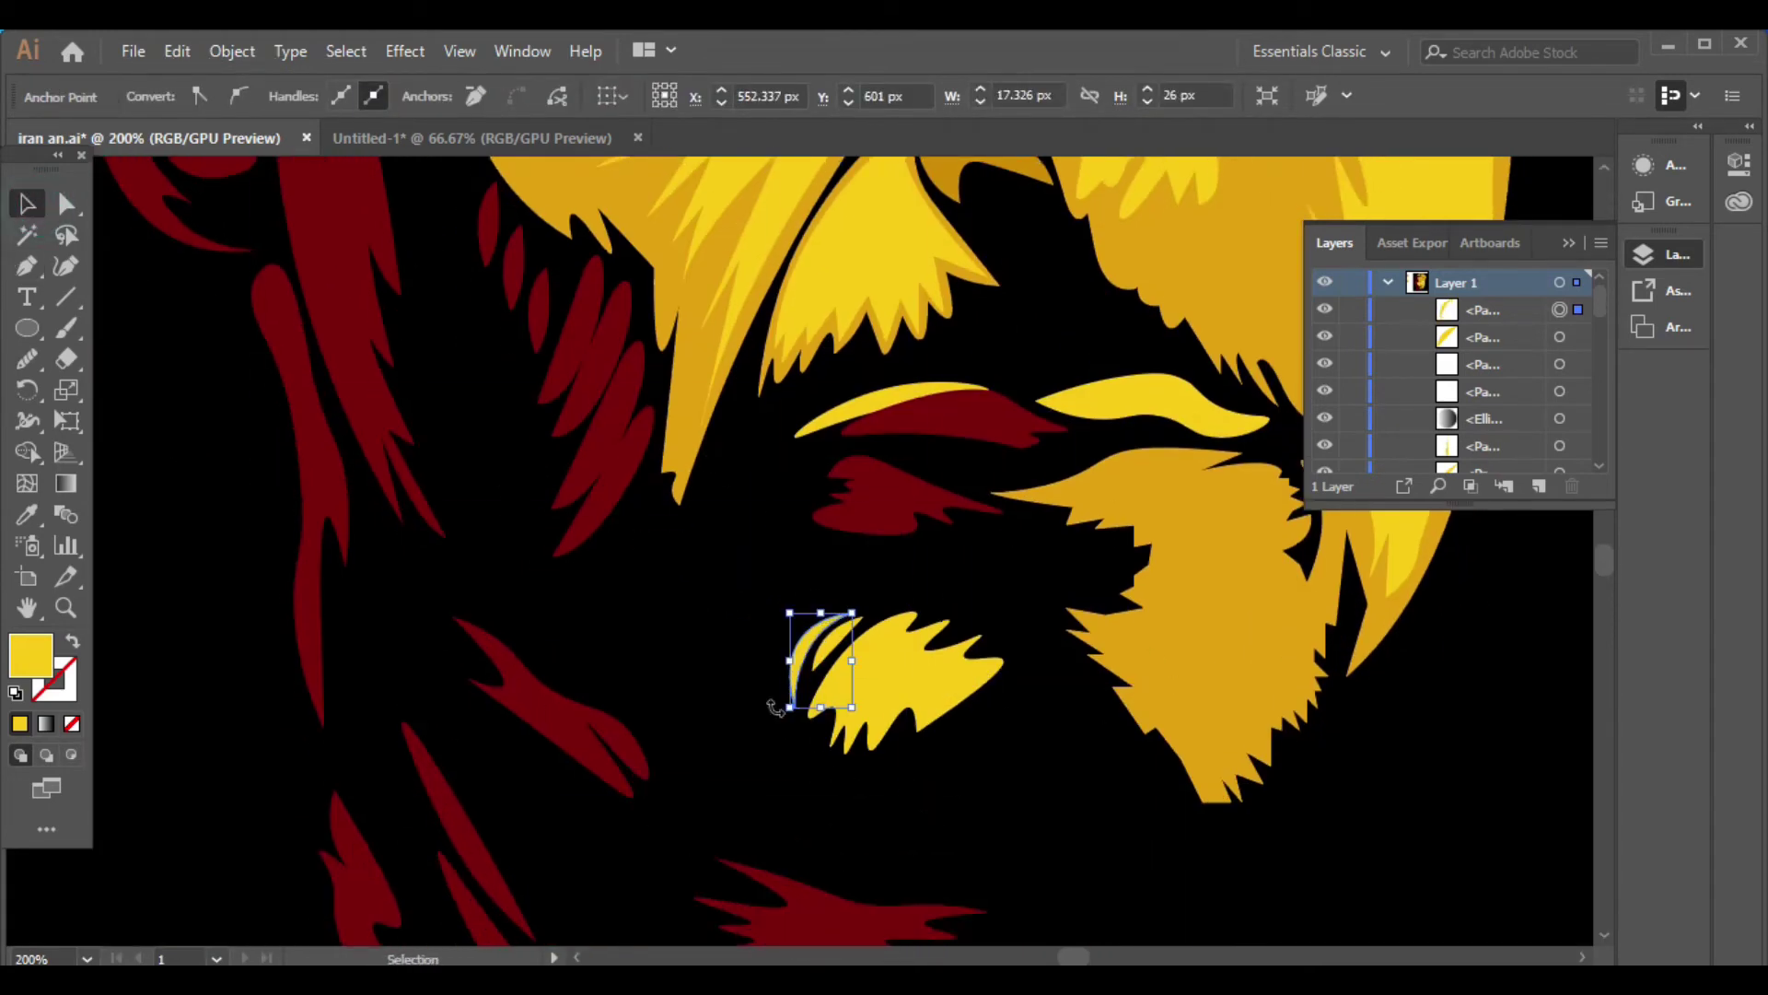
# Place the crescent at the beard edge, then add a mirrored, rotated copy
pyautogui.moveTo(833, 645)
pyautogui.mouseDown()
pyautogui.moveTo(1009, 709)
pyautogui.moveTo(1095, 805)
pyautogui.moveTo(1178, 772)
pyautogui.moveTo(1158, 821)
pyautogui.mouseUp()
pyautogui.click(1106, 734)
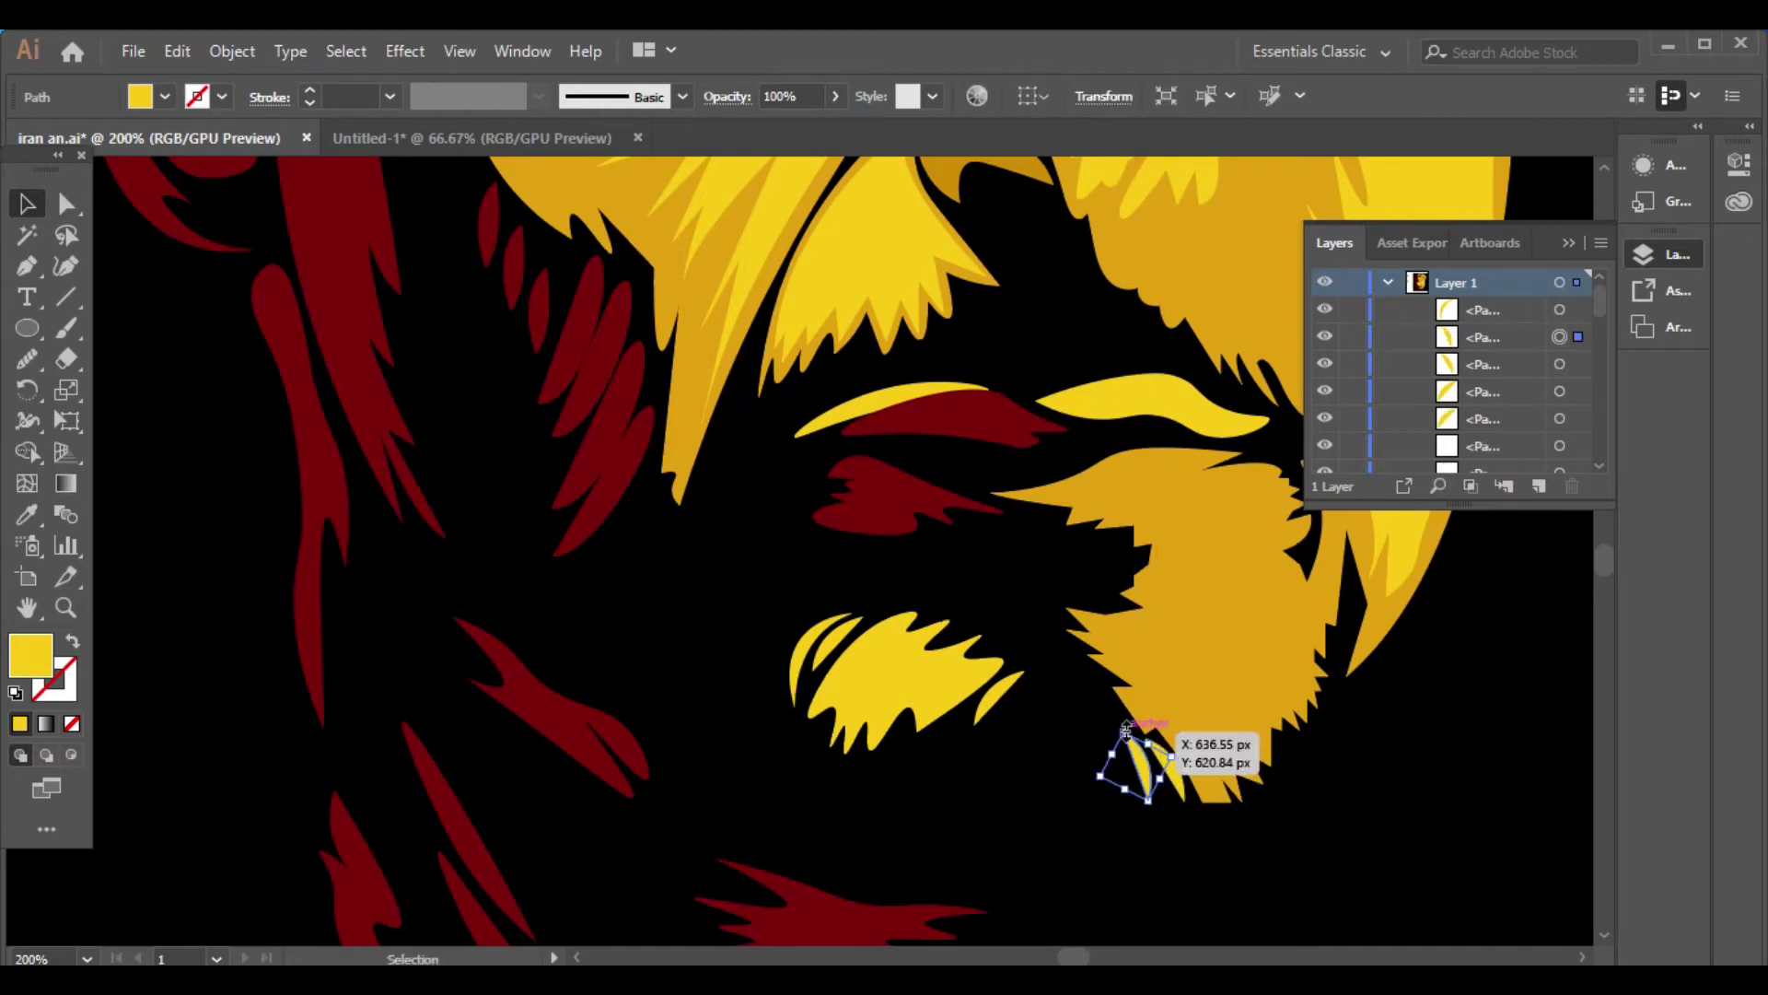
pyautogui.moveTo(1125, 731); pyautogui.dragTo(1128, 753)
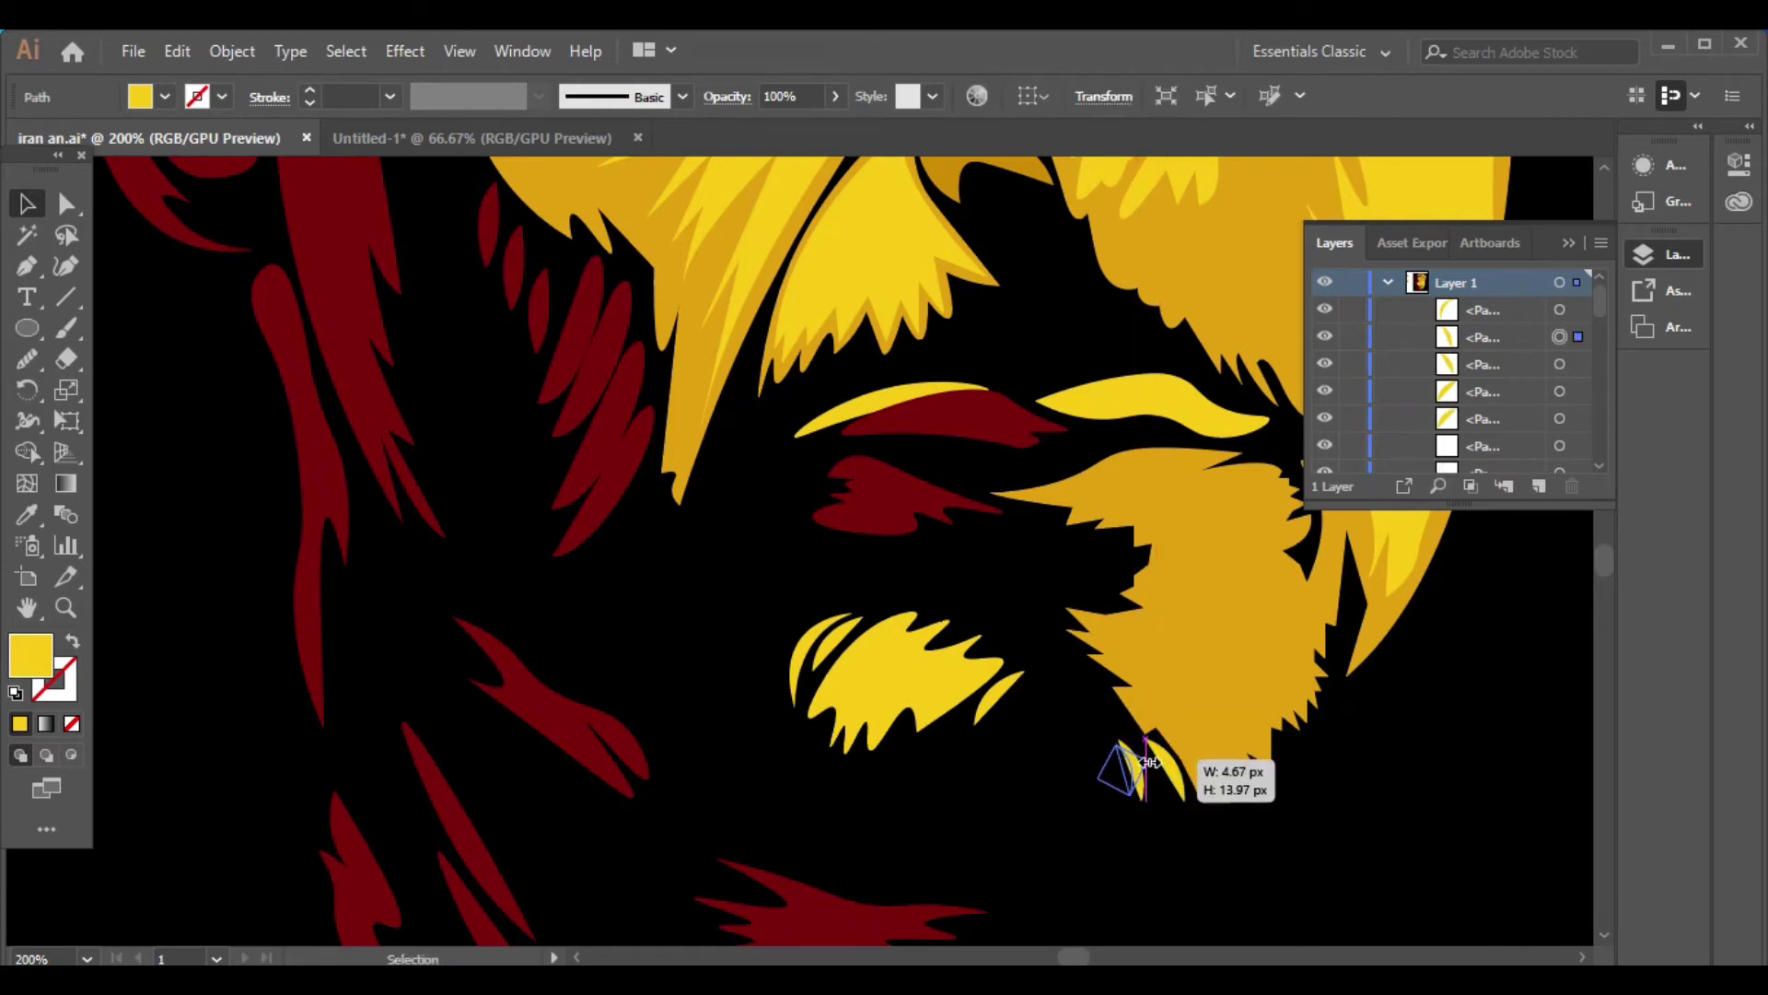
pyautogui.click(1096, 839)
pyautogui.rightClick(1119, 769)
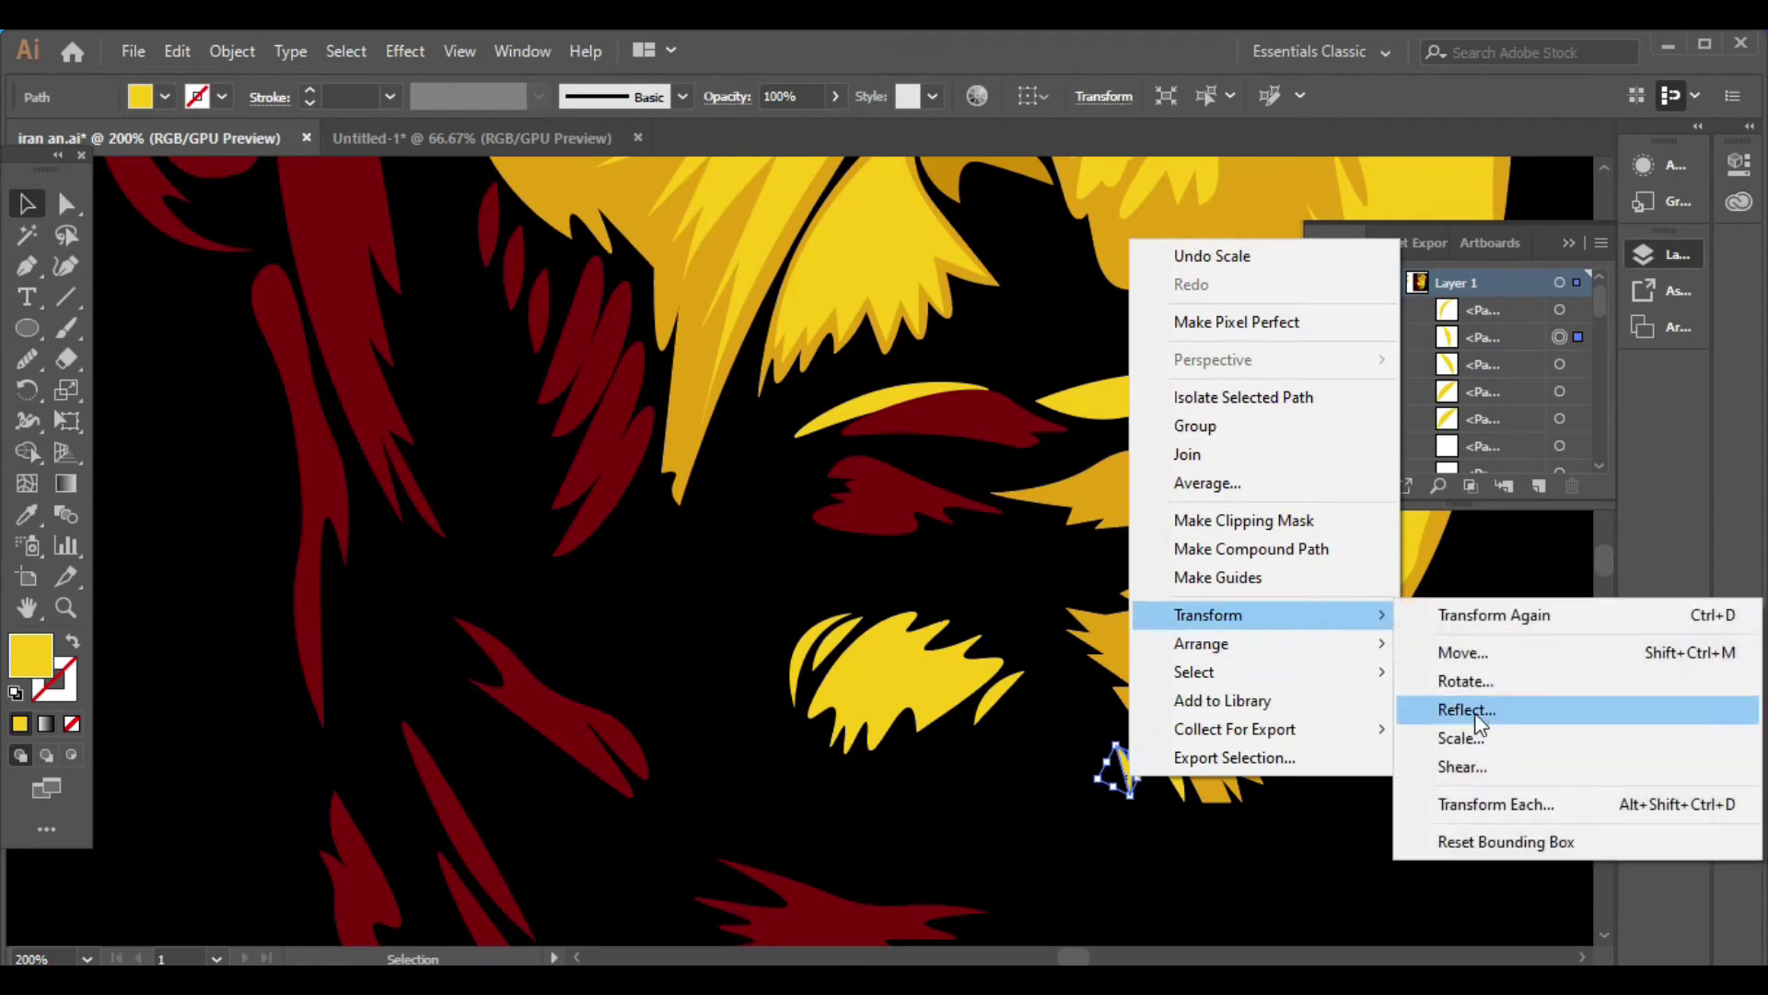
pyautogui.click(1460, 710)
pyautogui.click(1071, 571)
pyautogui.moveTo(1125, 770)
pyautogui.mouseDown()
pyautogui.moveTo(1140, 814)
pyautogui.moveTo(1145, 778)
pyautogui.moveTo(1049, 723)
pyautogui.moveTo(962, 774)
pyautogui.moveTo(903, 769)
pyautogui.moveTo(941, 762)
pyautogui.mouseUp()
# Group the two crescents, shift them slightly right, and view the whole portrait
pyautogui.click(1081, 750)
pyautogui.click(1122, 769)
pyautogui.click(1083, 728)
pyautogui.rightClick(1135, 812)
pyautogui.click(1197, 469)
pyautogui.click(1433, 859)
pyautogui.click(1036, 810)
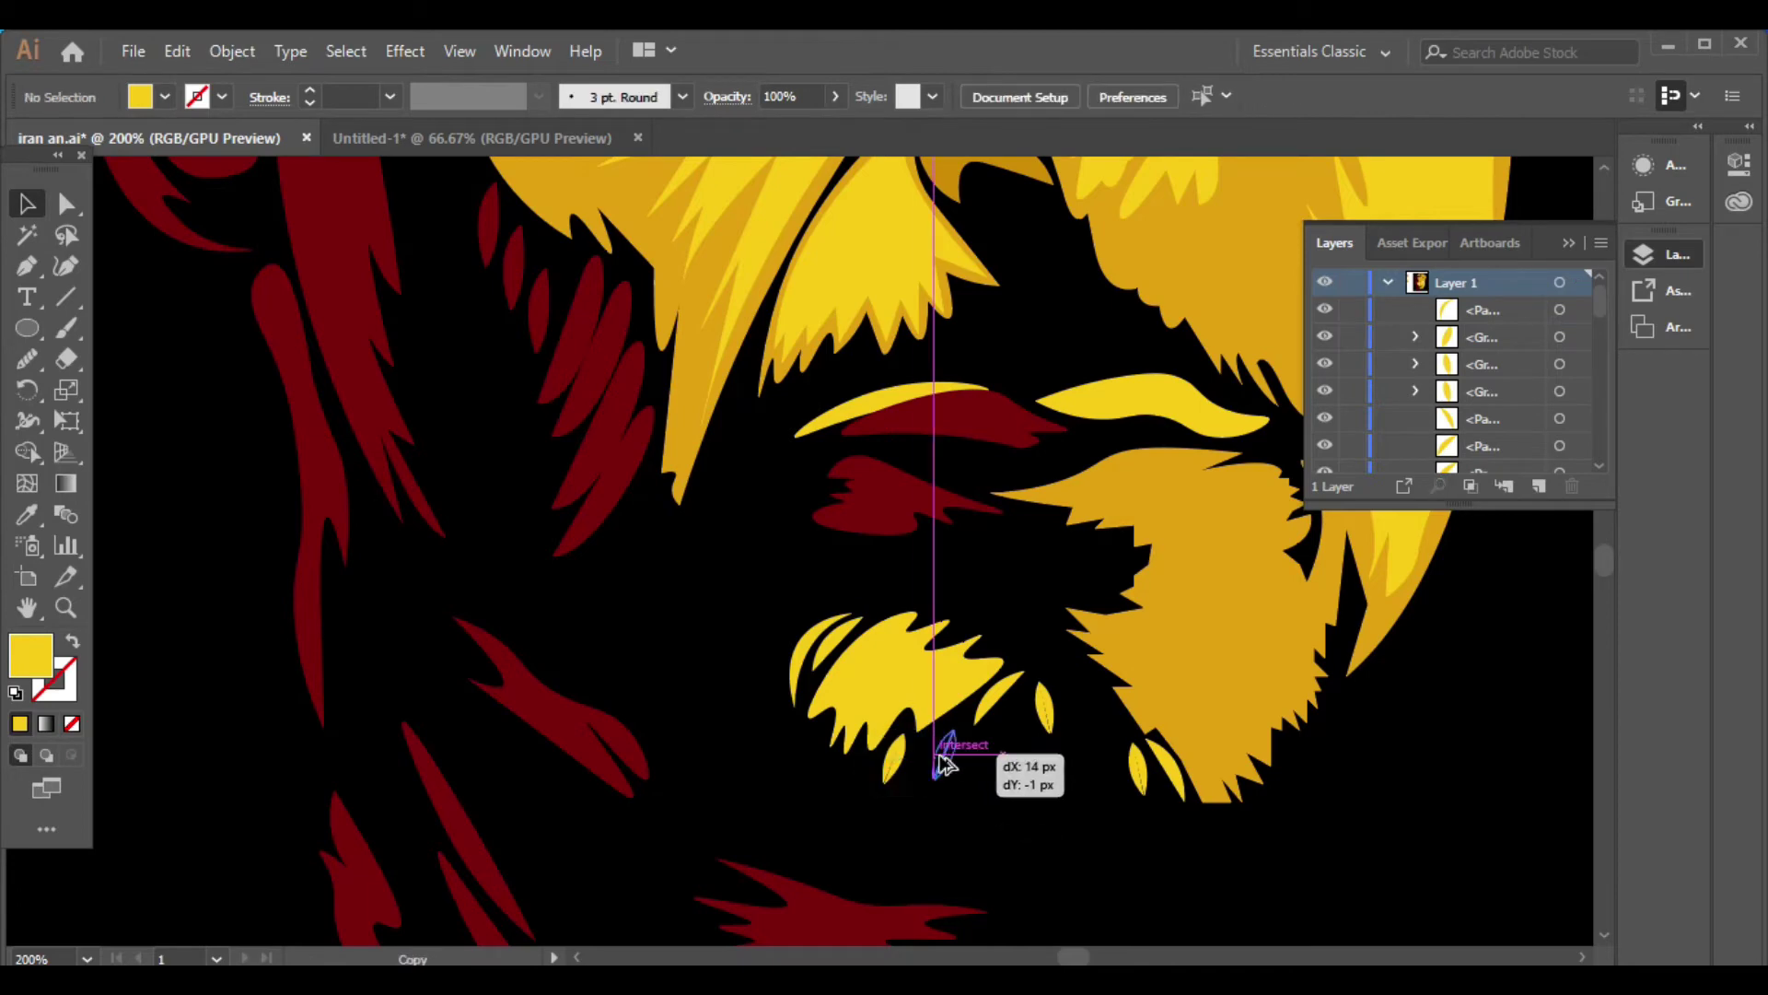
pyautogui.click(1027, 801)
pyautogui.hotkey('ctrl', '0')
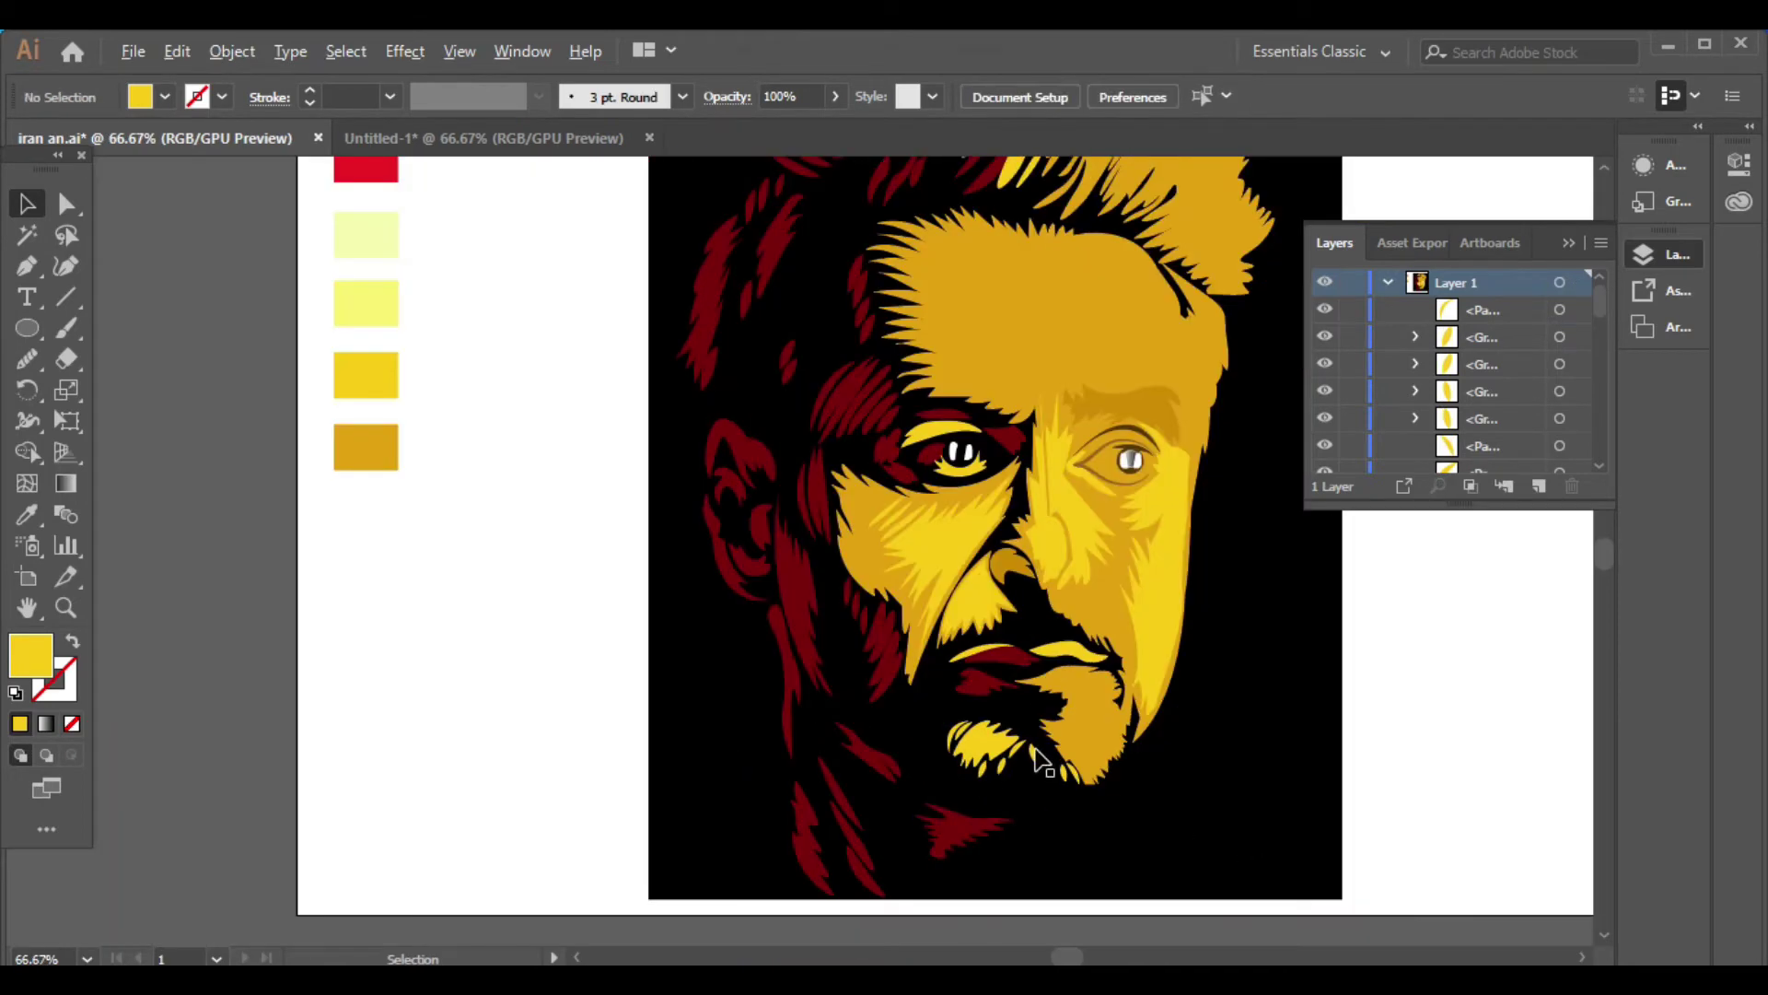
# Start the highlight path at the right hair edge, curving up to the top
pyautogui.keyDown('alt'); pyautogui.scroll(-1, 1105, 748); pyautogui.keyUp('alt')
pyautogui.keyDown('alt'); pyautogui.scroll(1, 1157, 750); pyautogui.keyUp('alt')
pyautogui.scroll(1, 1105, 681)
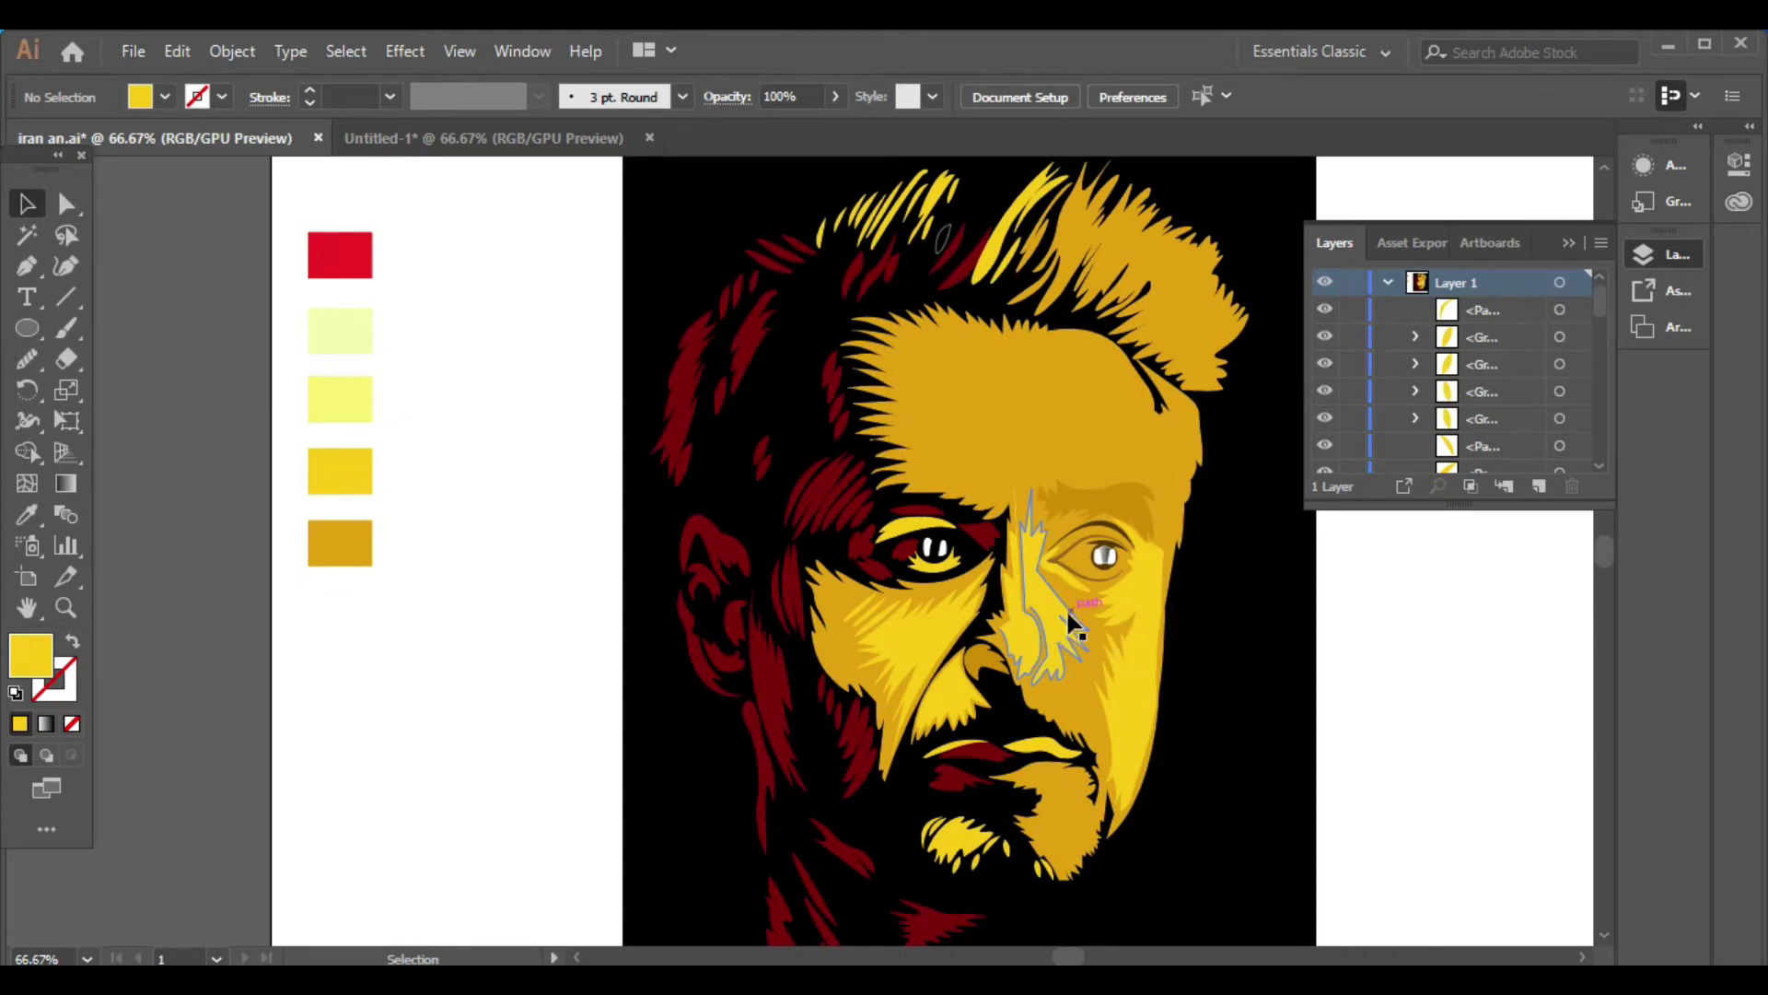
pyautogui.click(27, 266)
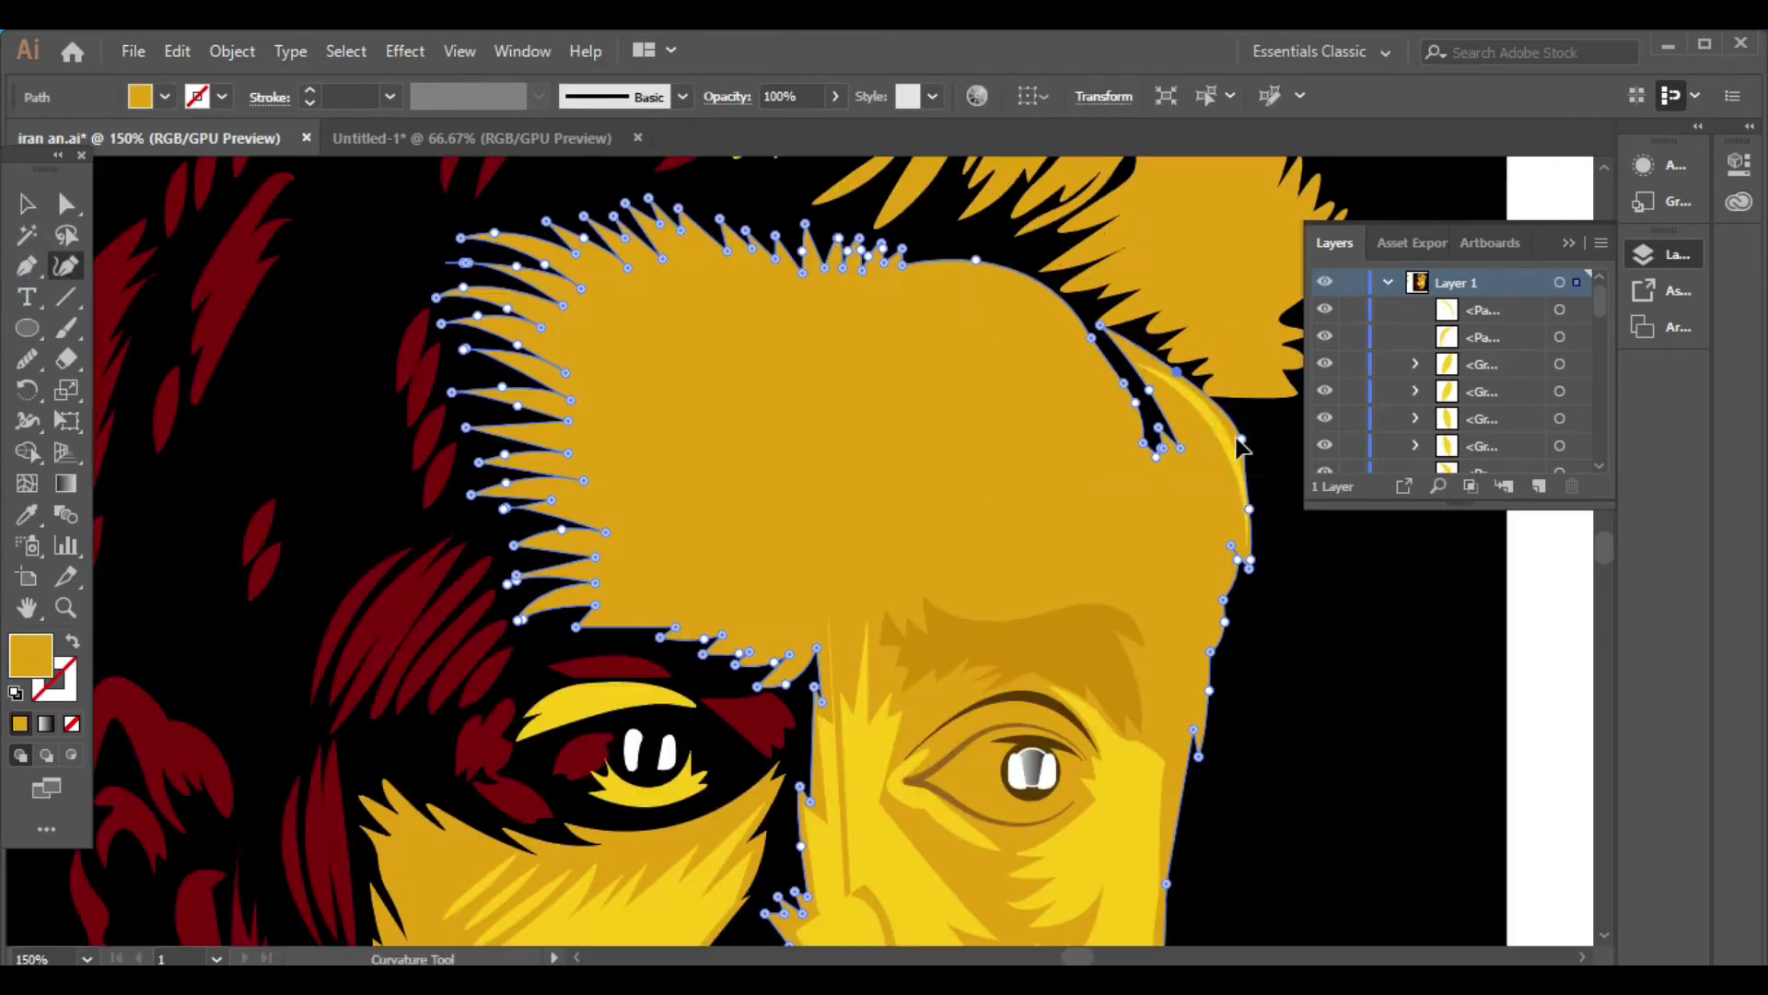
pyautogui.click(27, 204)
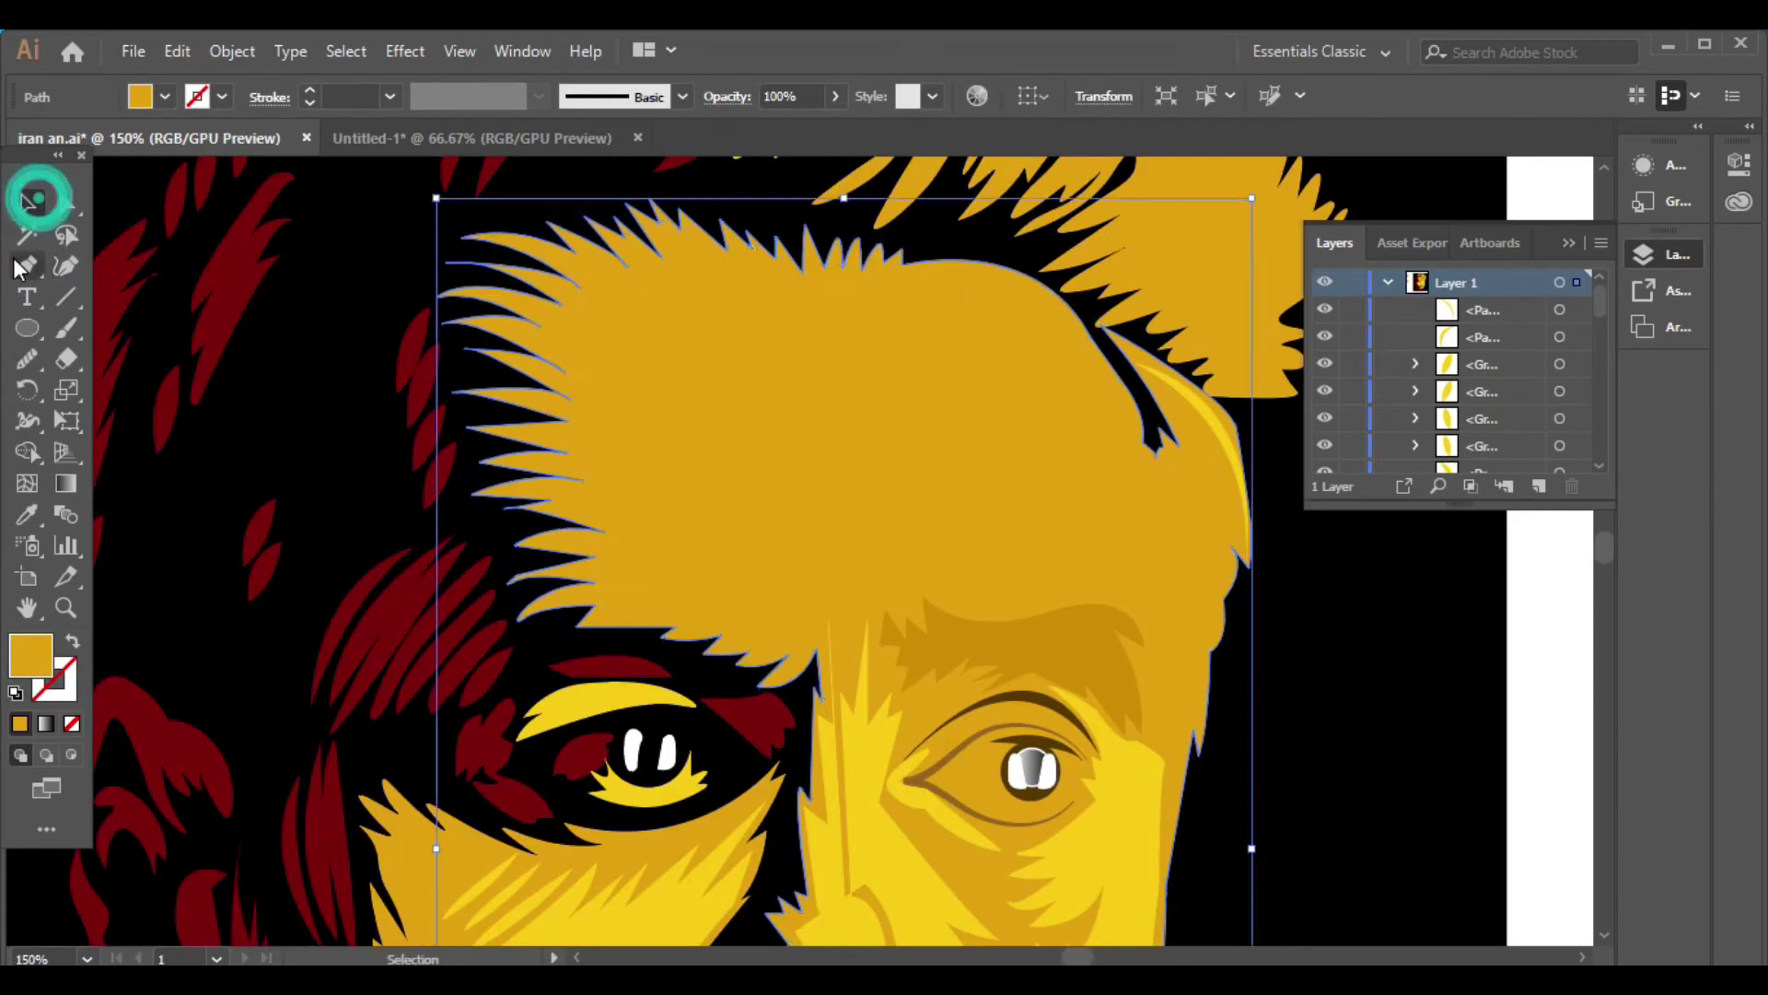
pyautogui.click(27, 266)
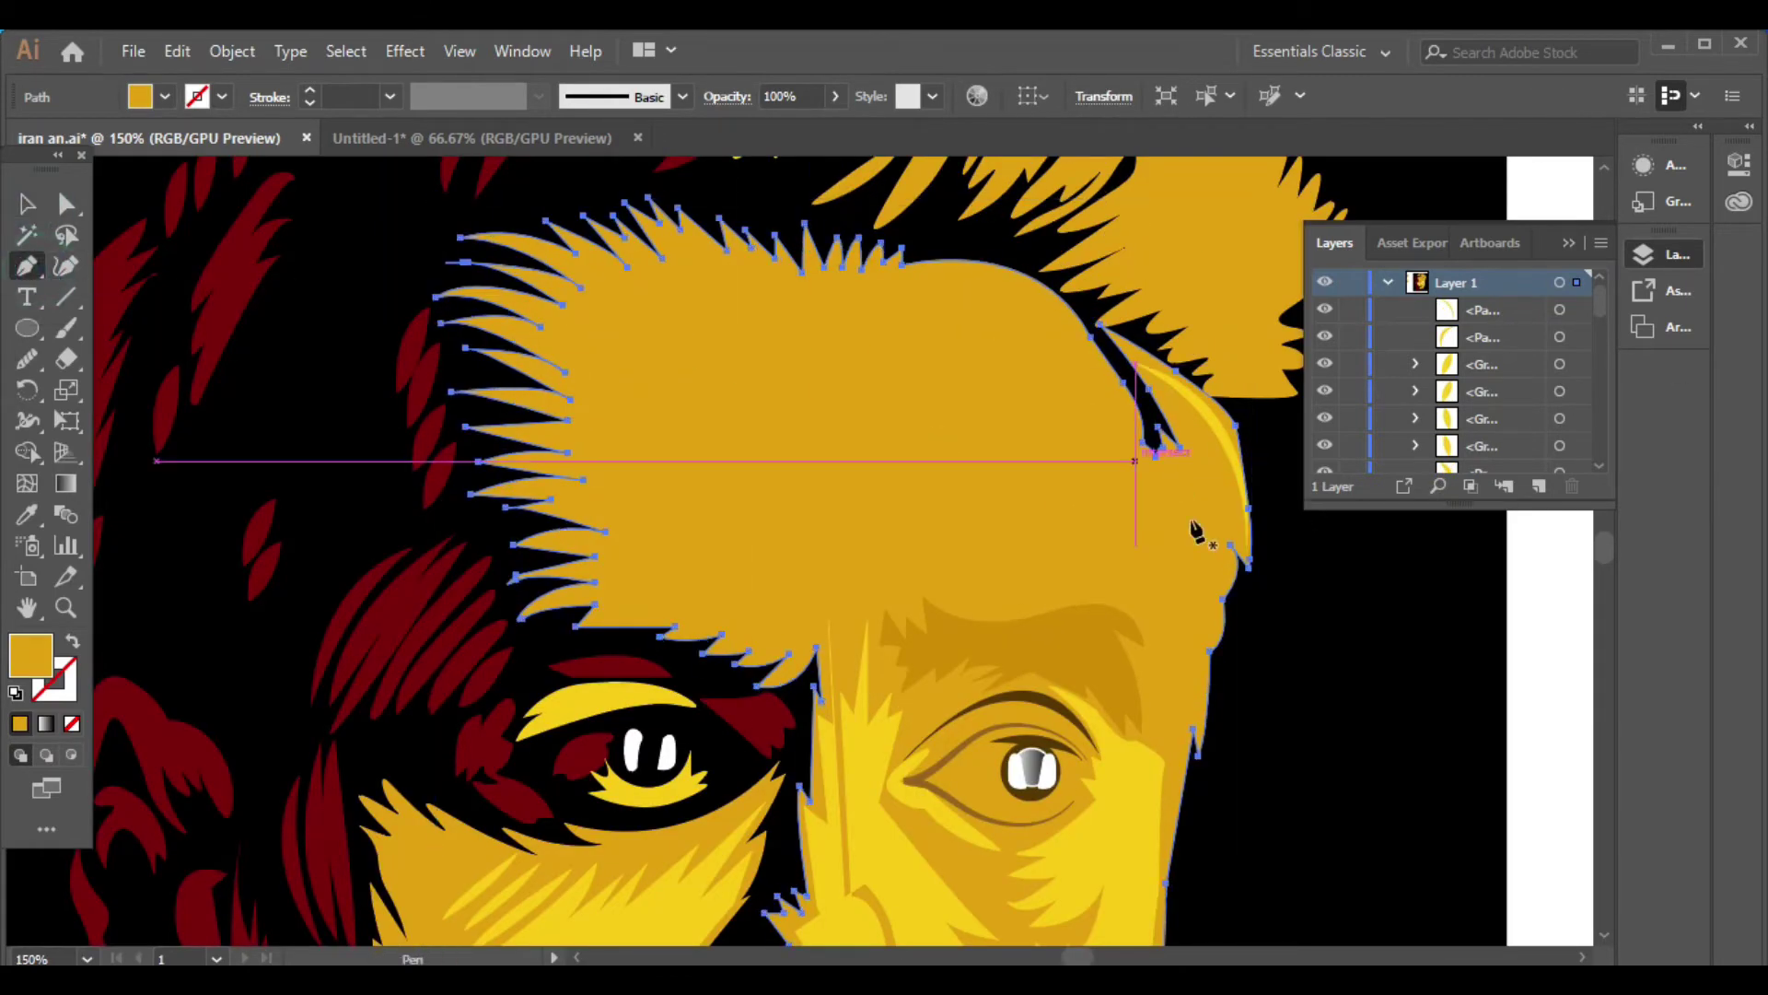
pyautogui.click(1173, 738)
pyautogui.hotkey('ctrl', 'z')
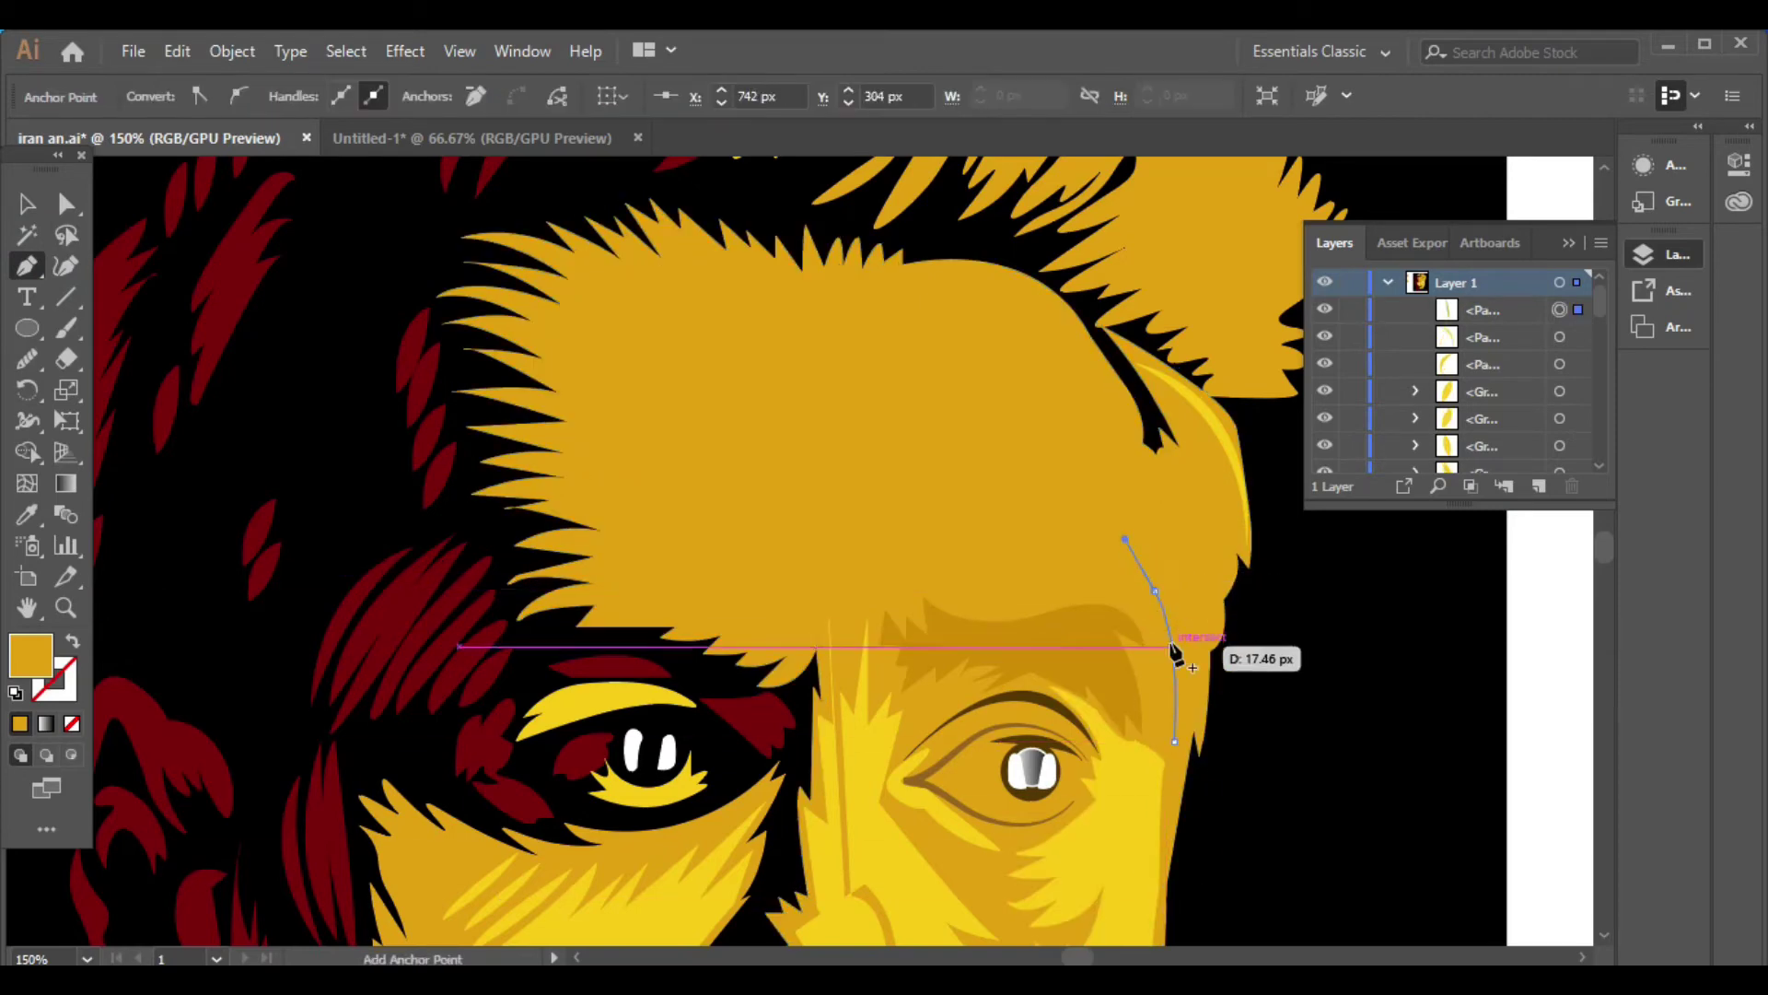
pyautogui.click(1184, 626)
pyautogui.moveTo(1135, 446); pyautogui.dragTo(1079, 411)
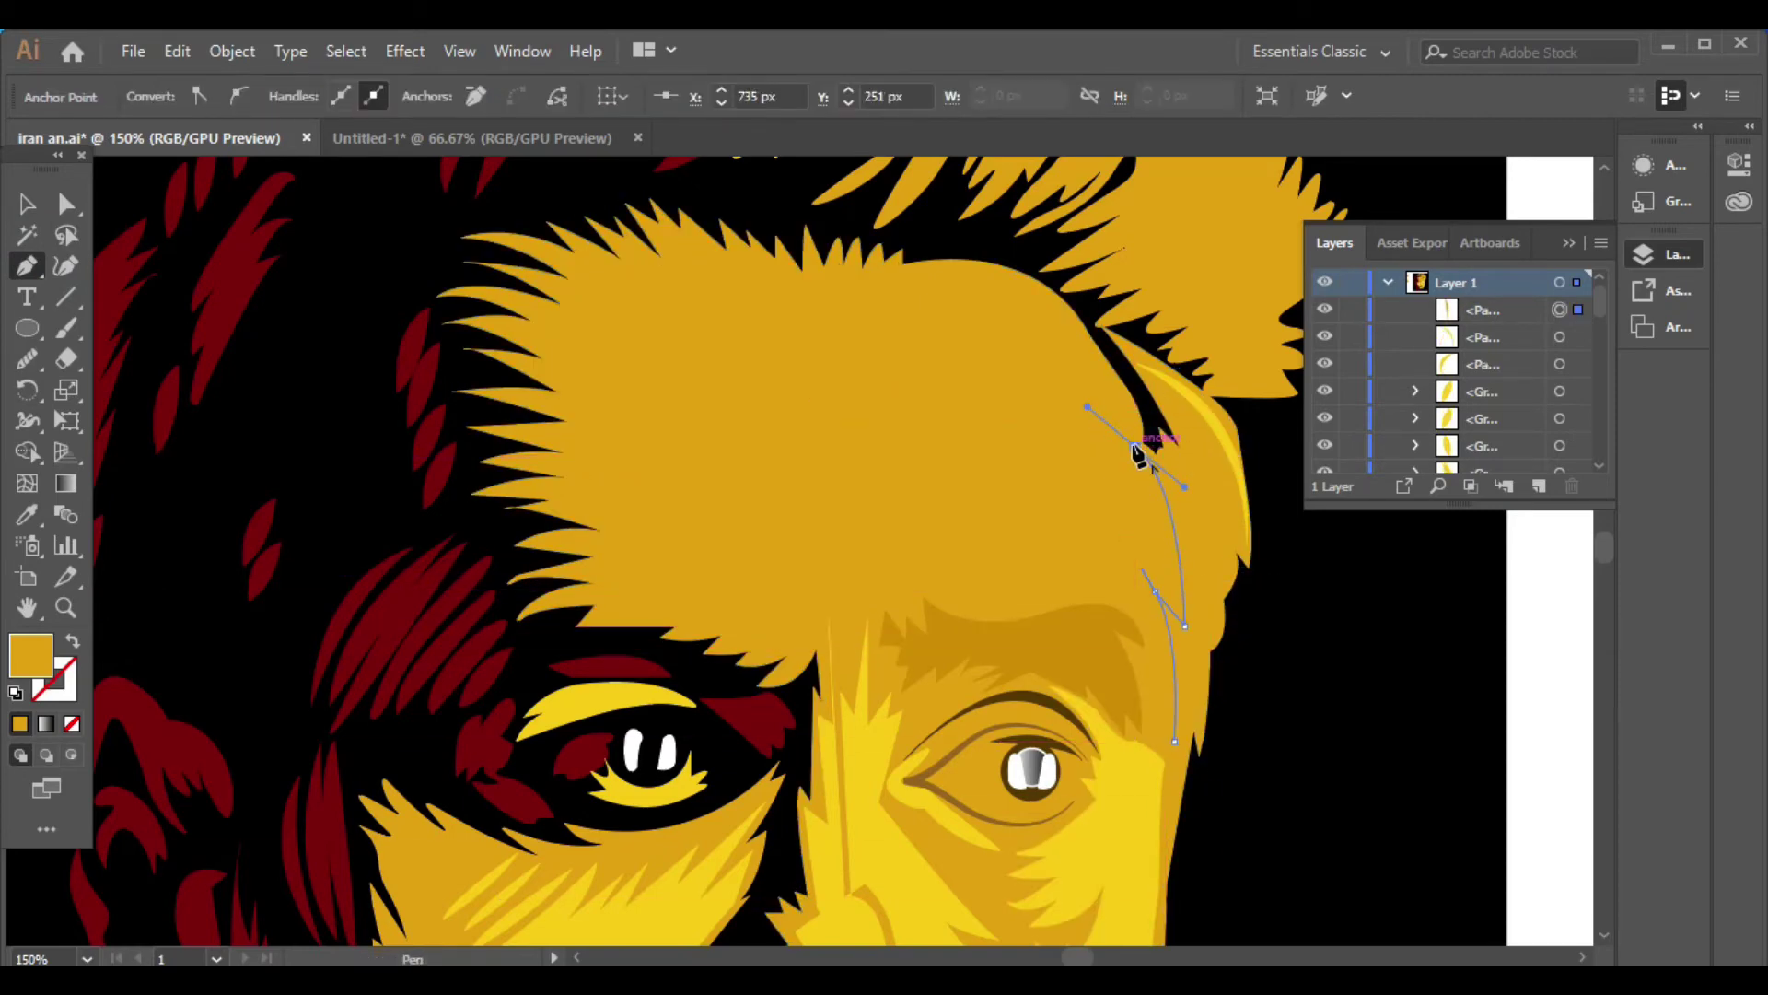
pyautogui.moveTo(1038, 287); pyautogui.dragTo(991, 280)
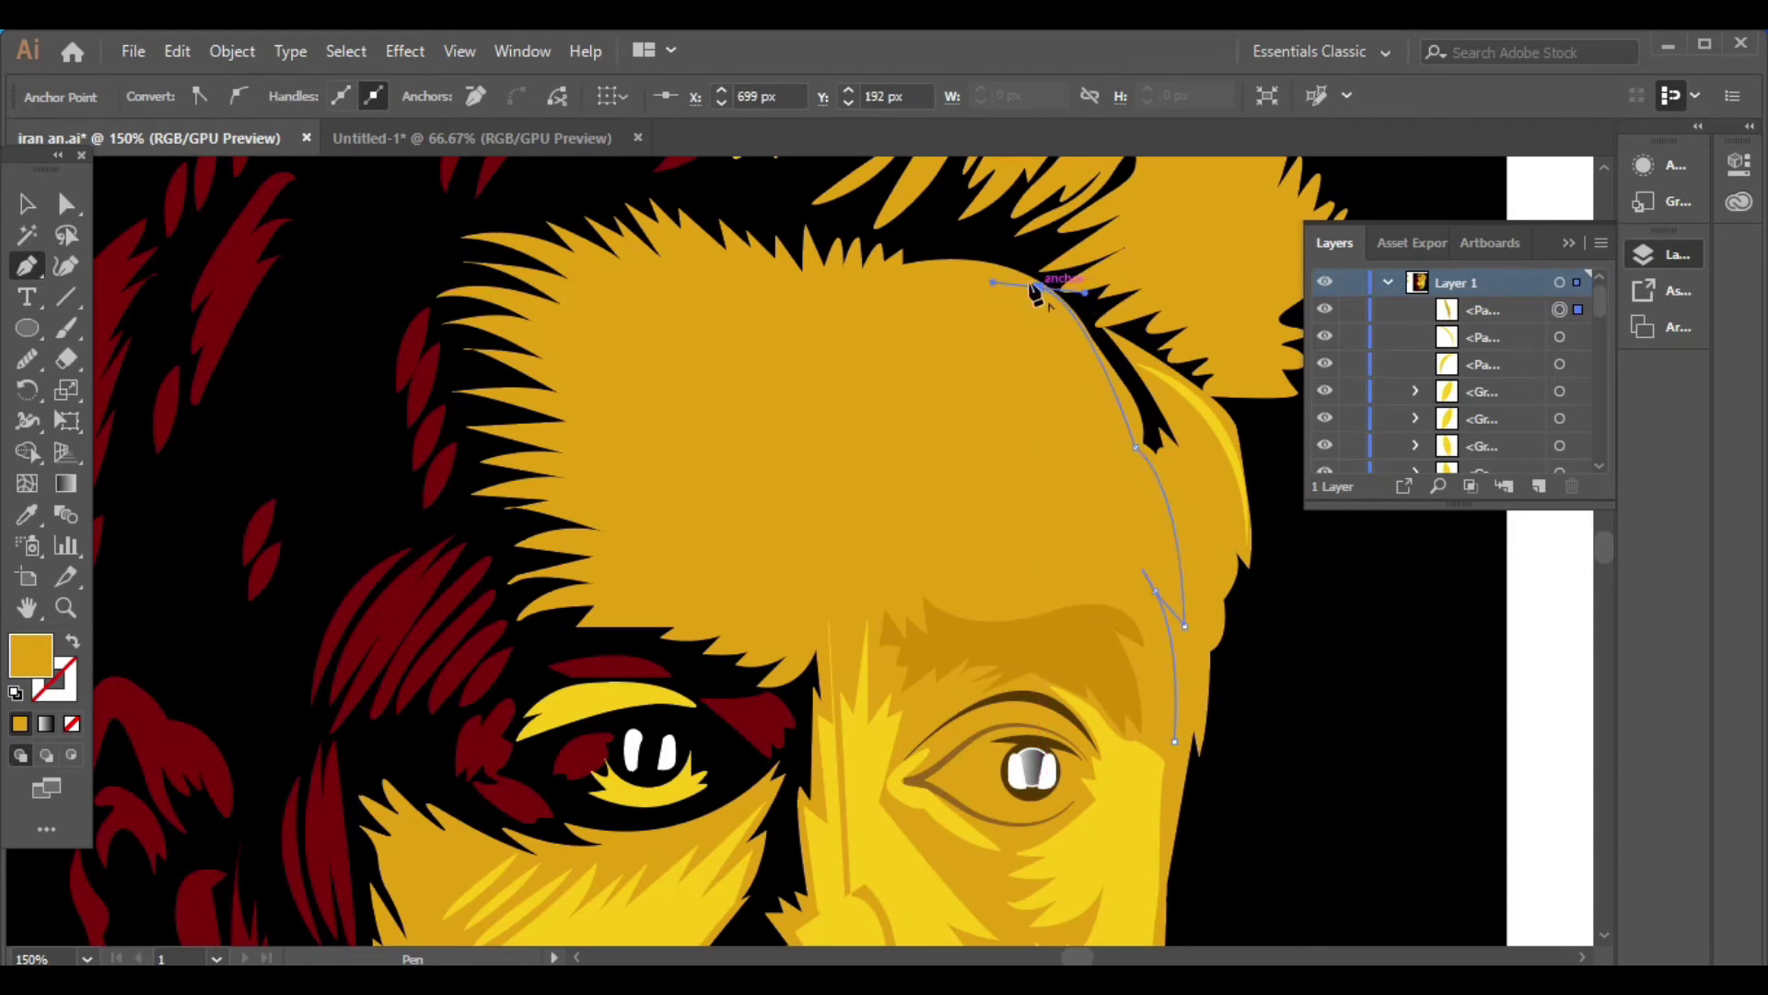
# Add zig-zag spike points running down through the right hair section
pyautogui.click(1087, 323)
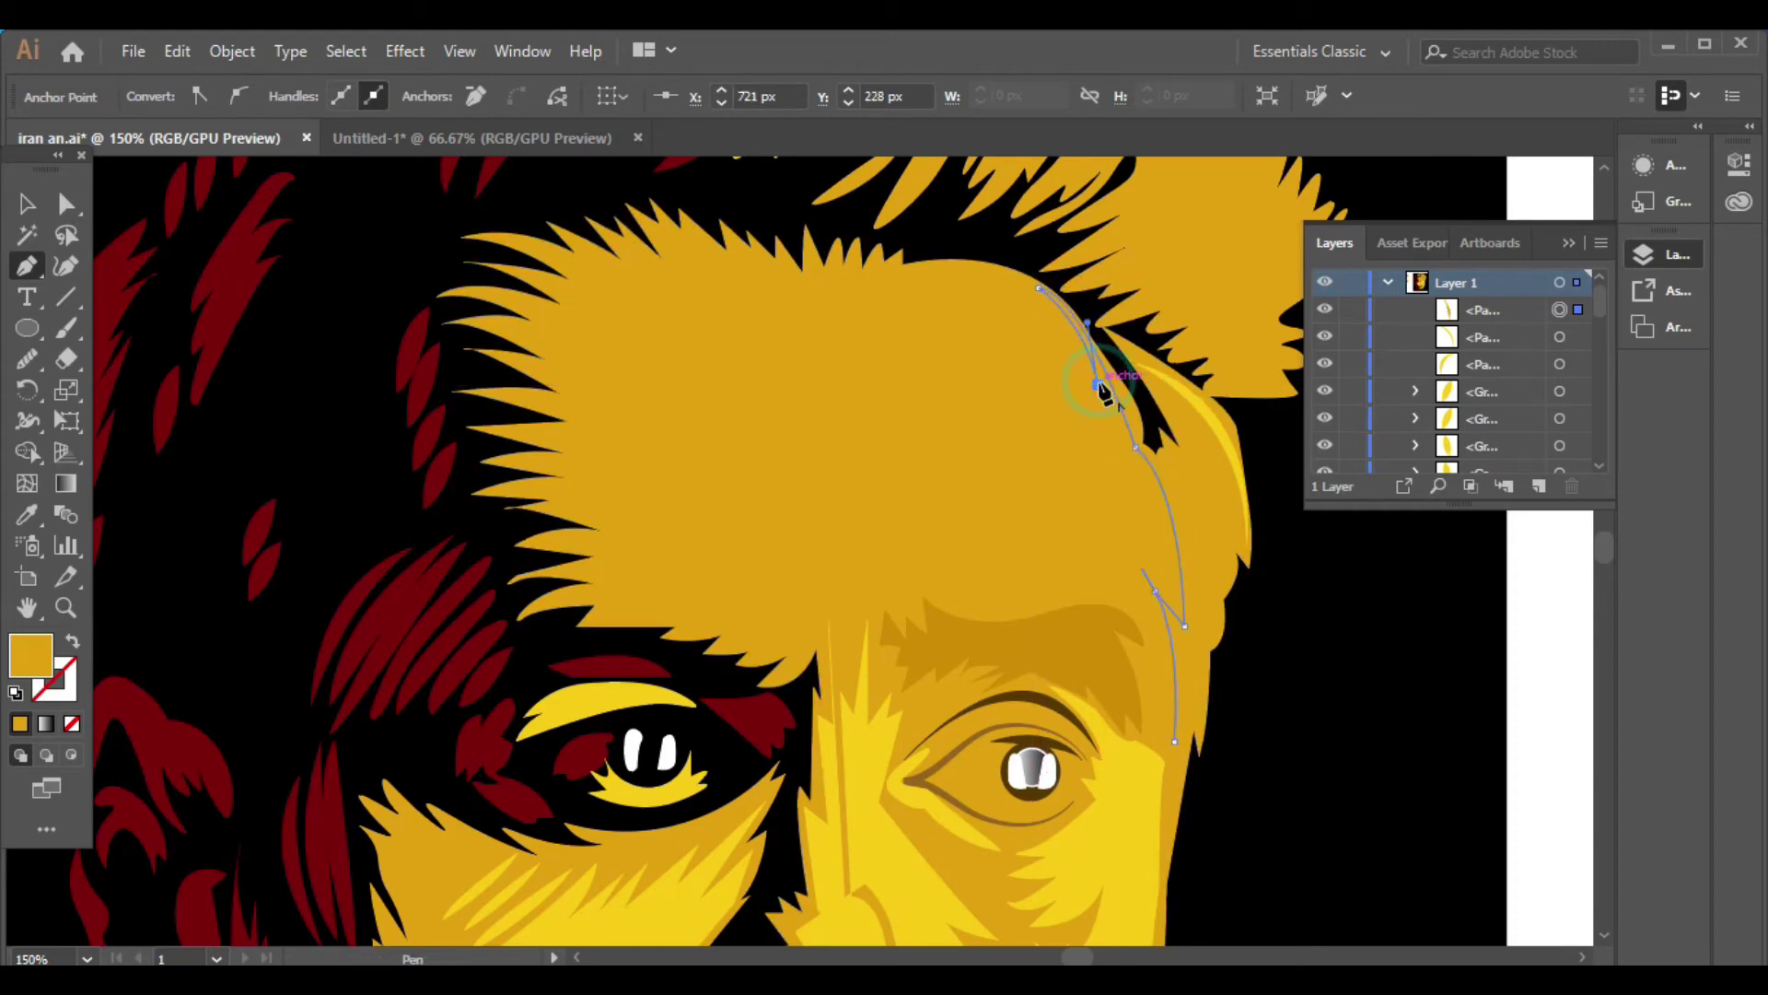
pyautogui.moveTo(1010, 304)
pyautogui.mouseDown()
pyautogui.moveTo(1085, 394)
pyautogui.moveTo(1071, 426)
pyautogui.mouseUp()
pyautogui.press('Escape')
pyautogui.click(1001, 329)
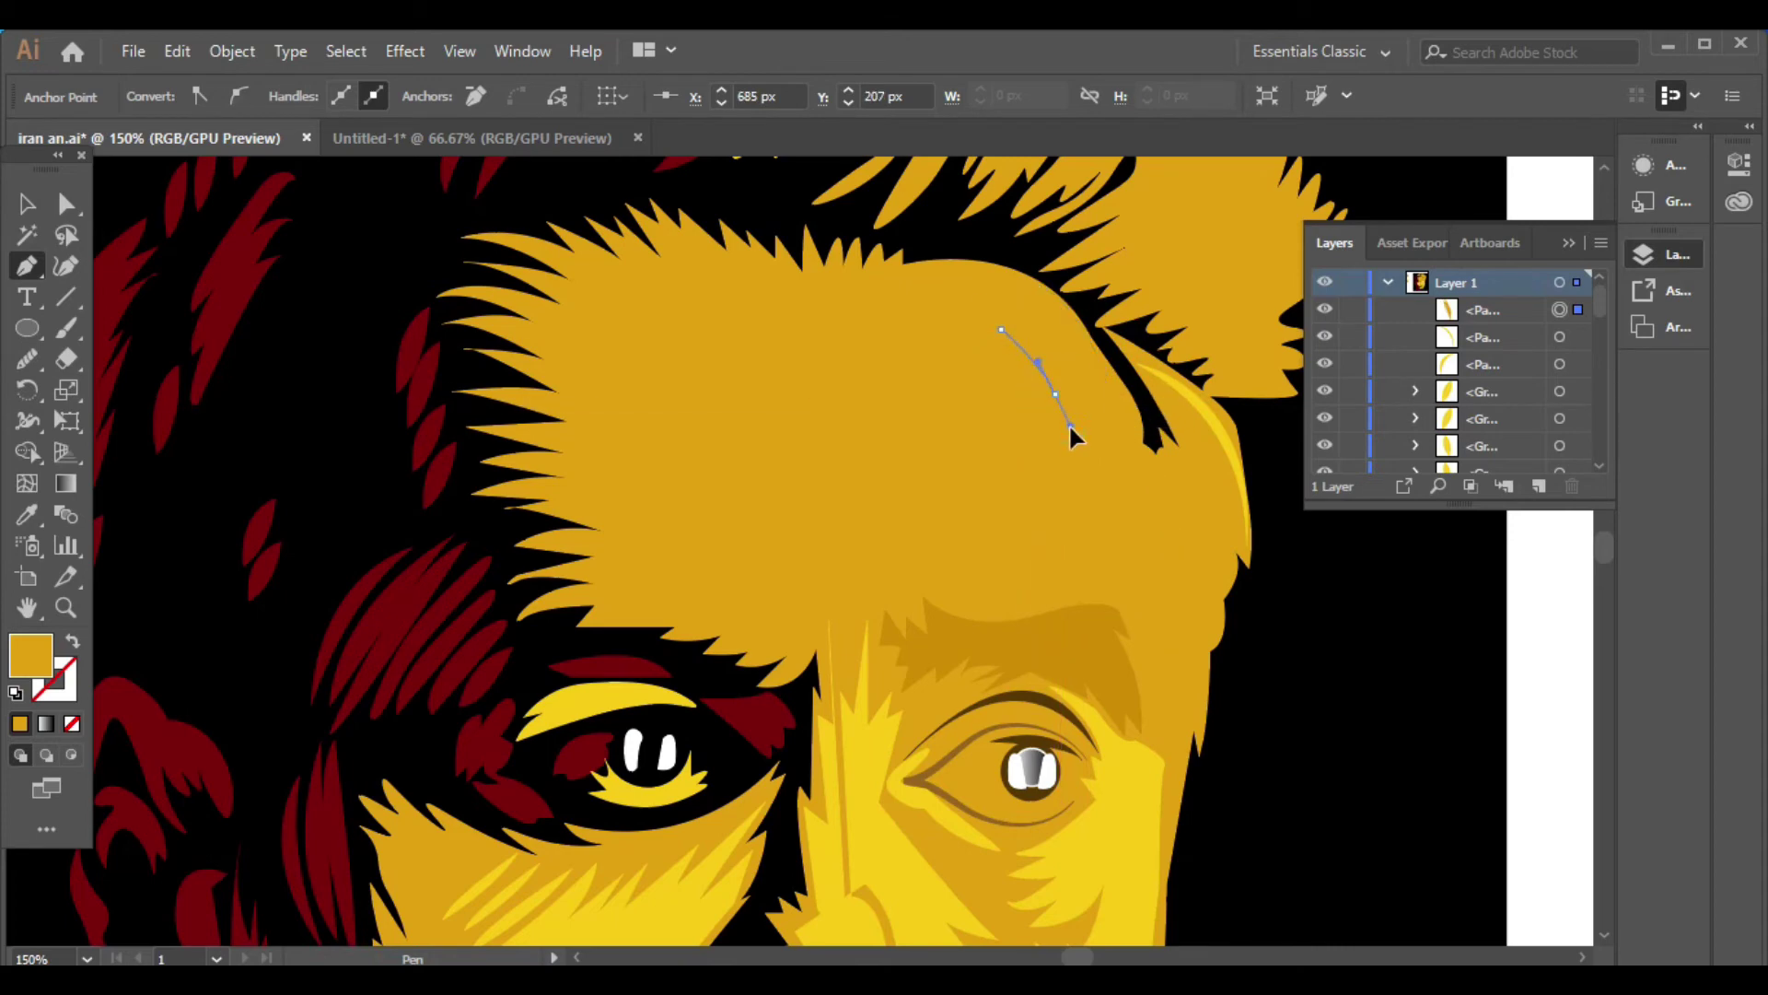
pyautogui.click(1061, 414)
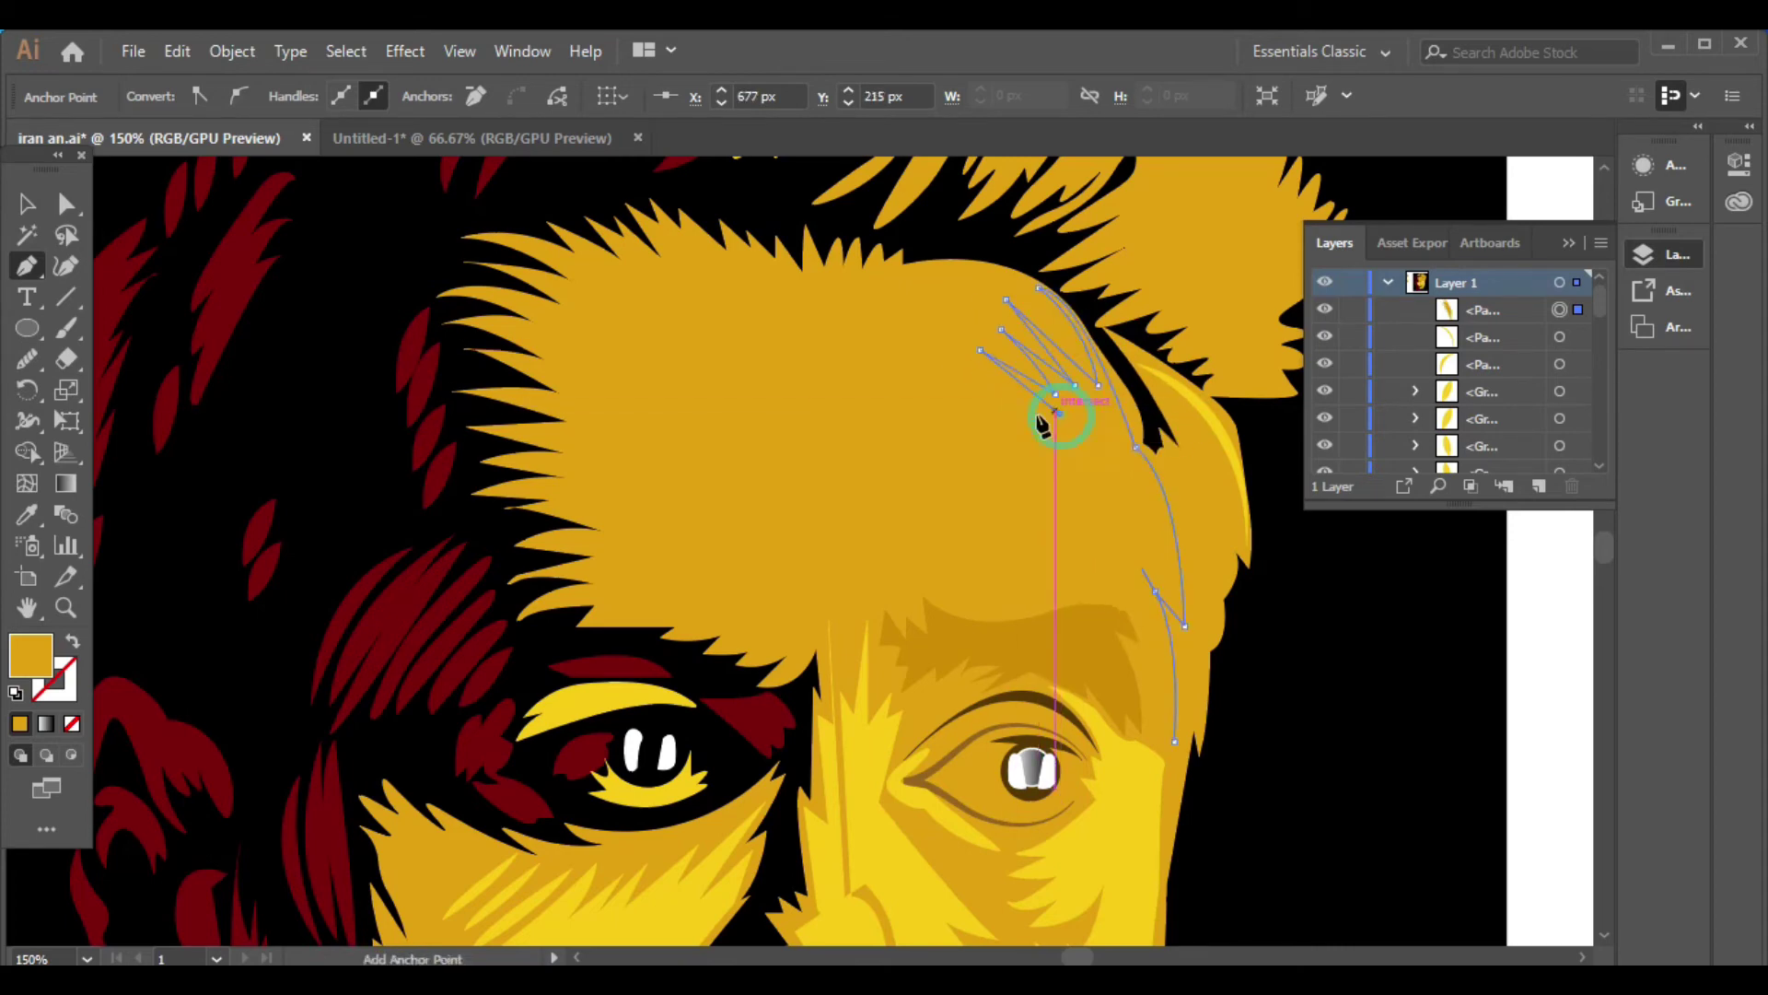
pyautogui.click(980, 393)
pyautogui.click(1061, 437)
pyautogui.click(999, 428)
pyautogui.click(1050, 455)
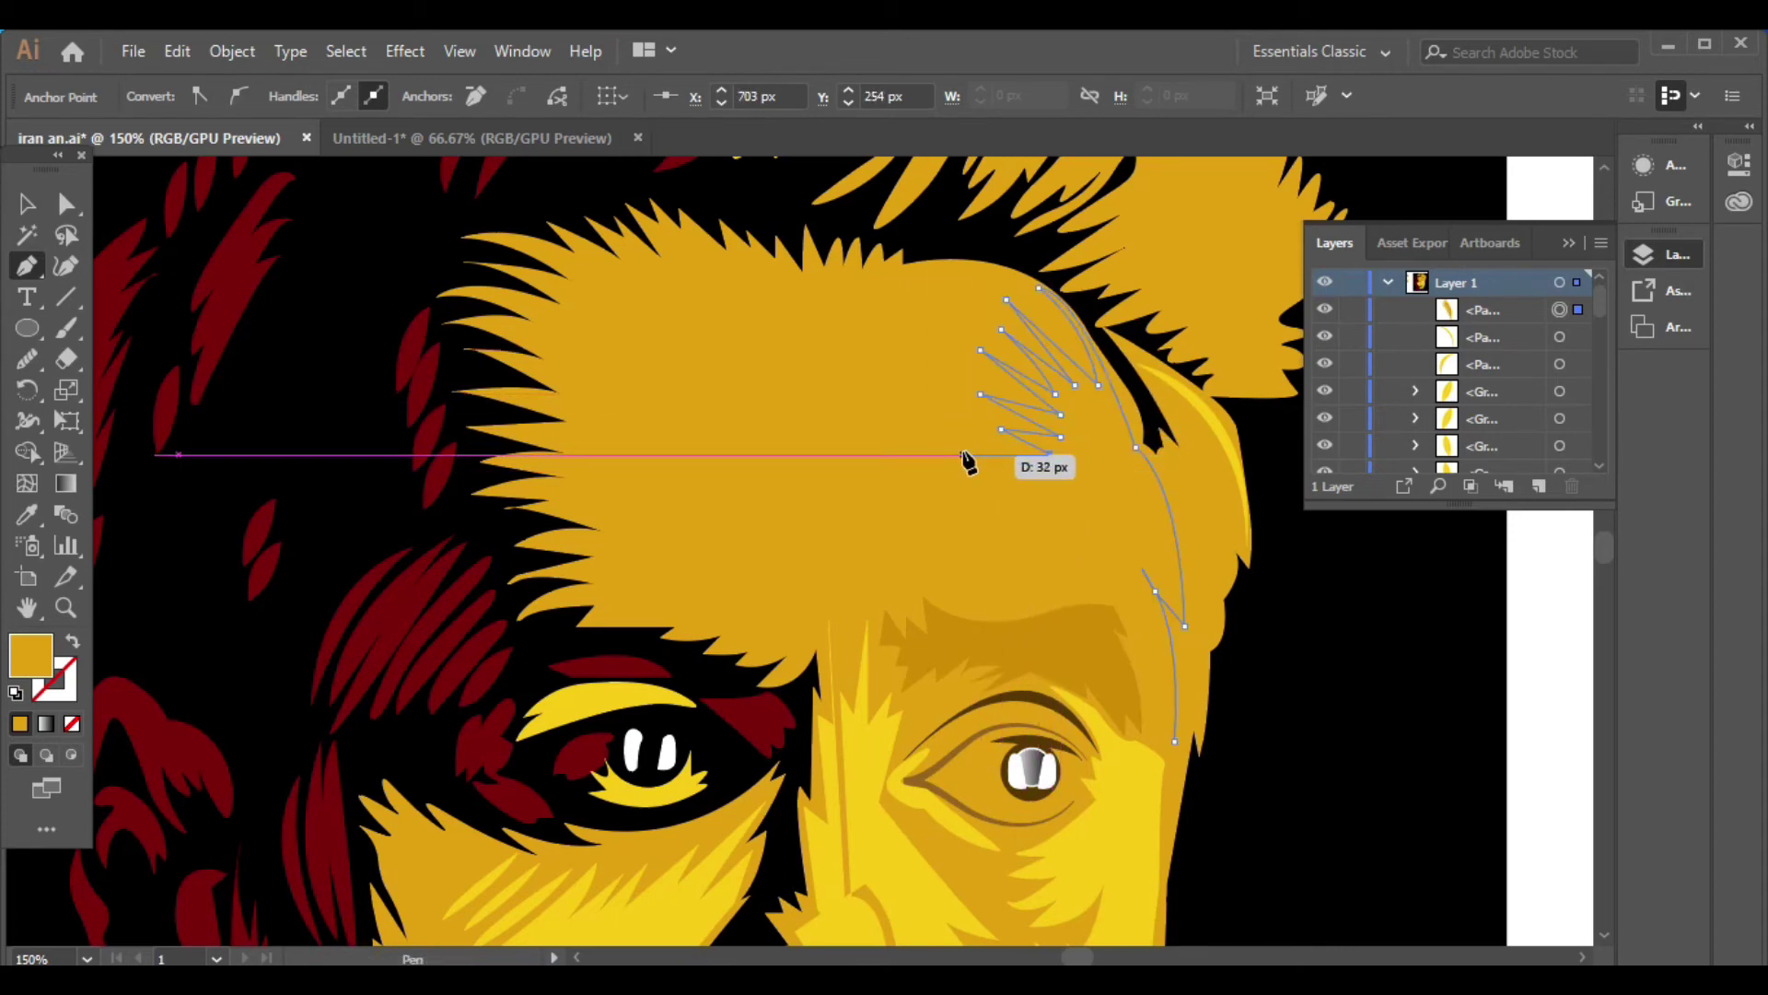
pyautogui.click(971, 455)
pyautogui.click(1061, 482)
pyautogui.click(970, 472)
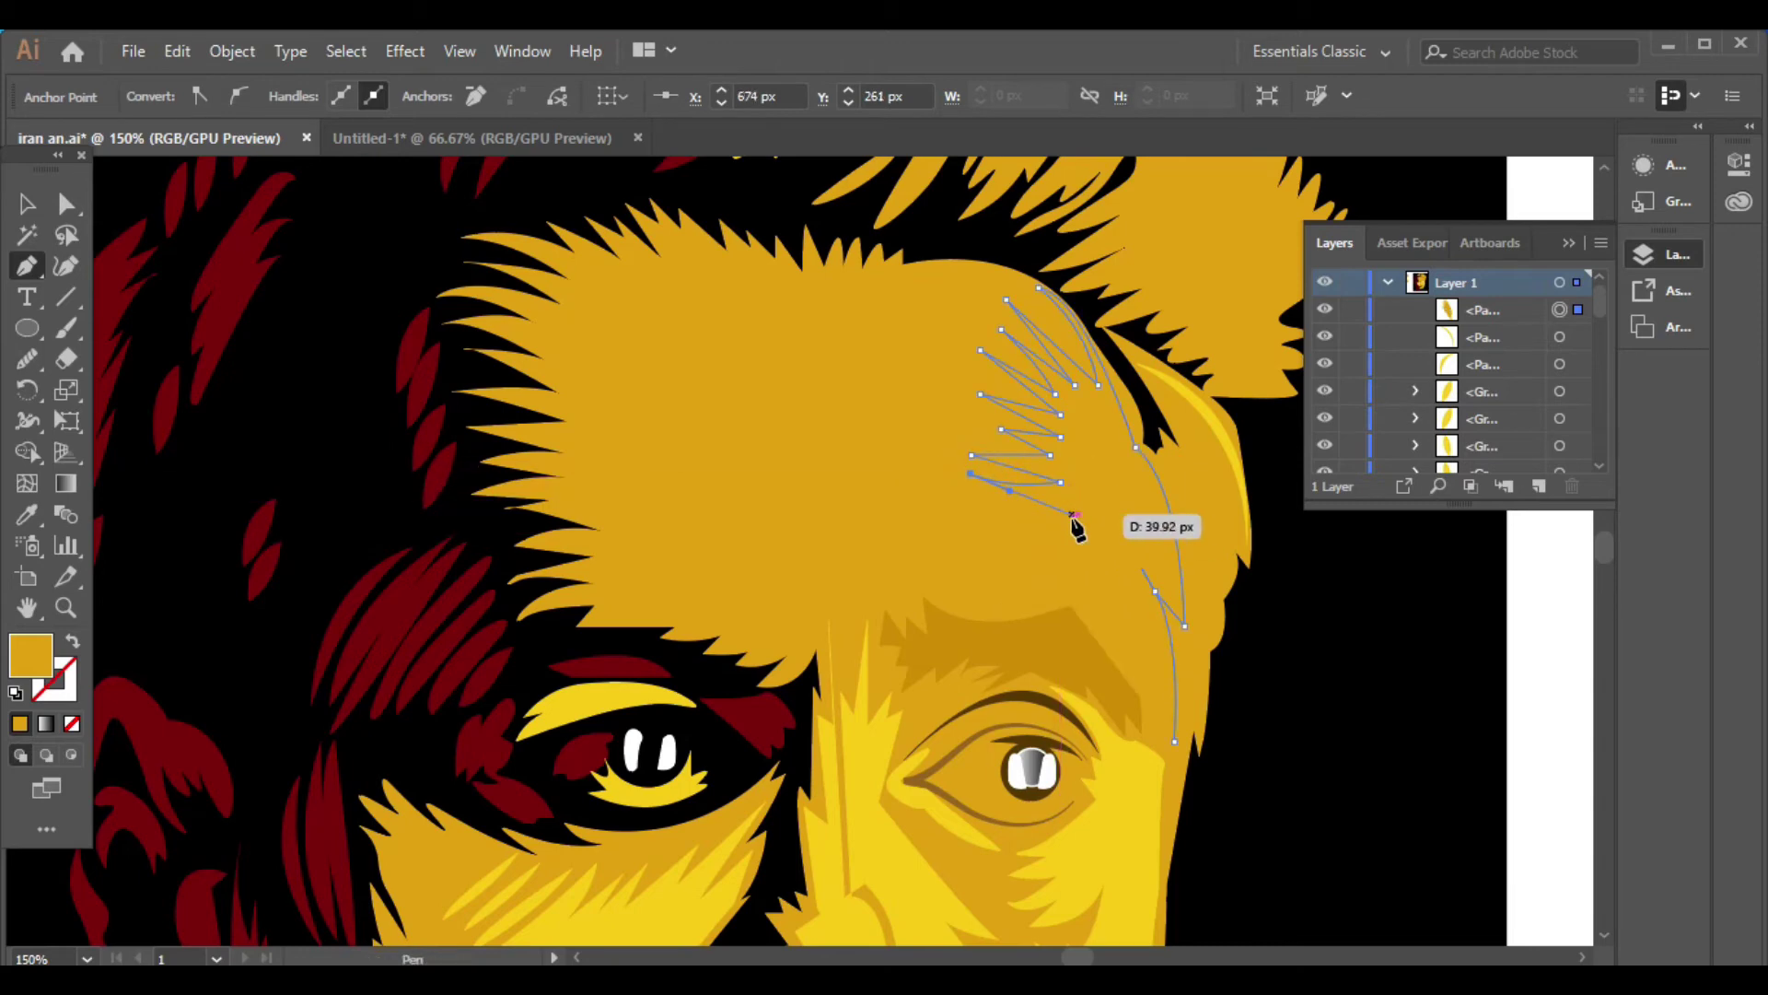
pyautogui.moveTo(1071, 514); pyautogui.dragTo(949, 494)
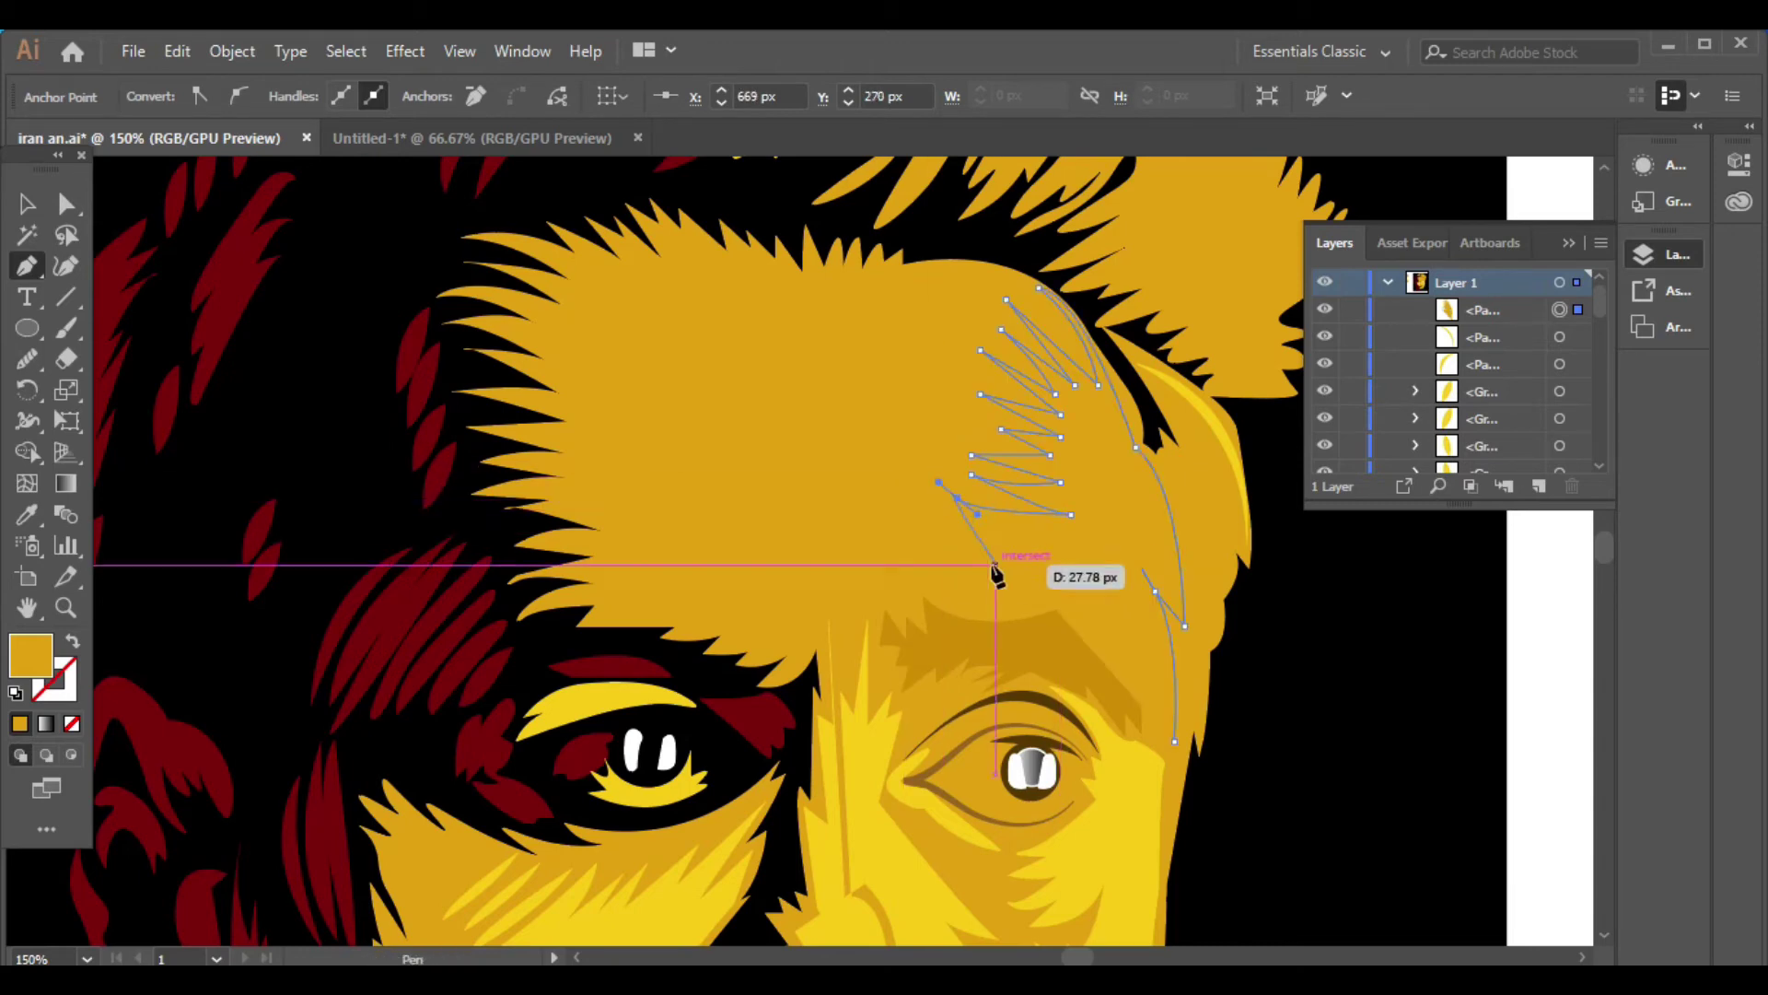
# Curve the highlight along the eyebrow and close it back beside the eye
pyautogui.click(1071, 531)
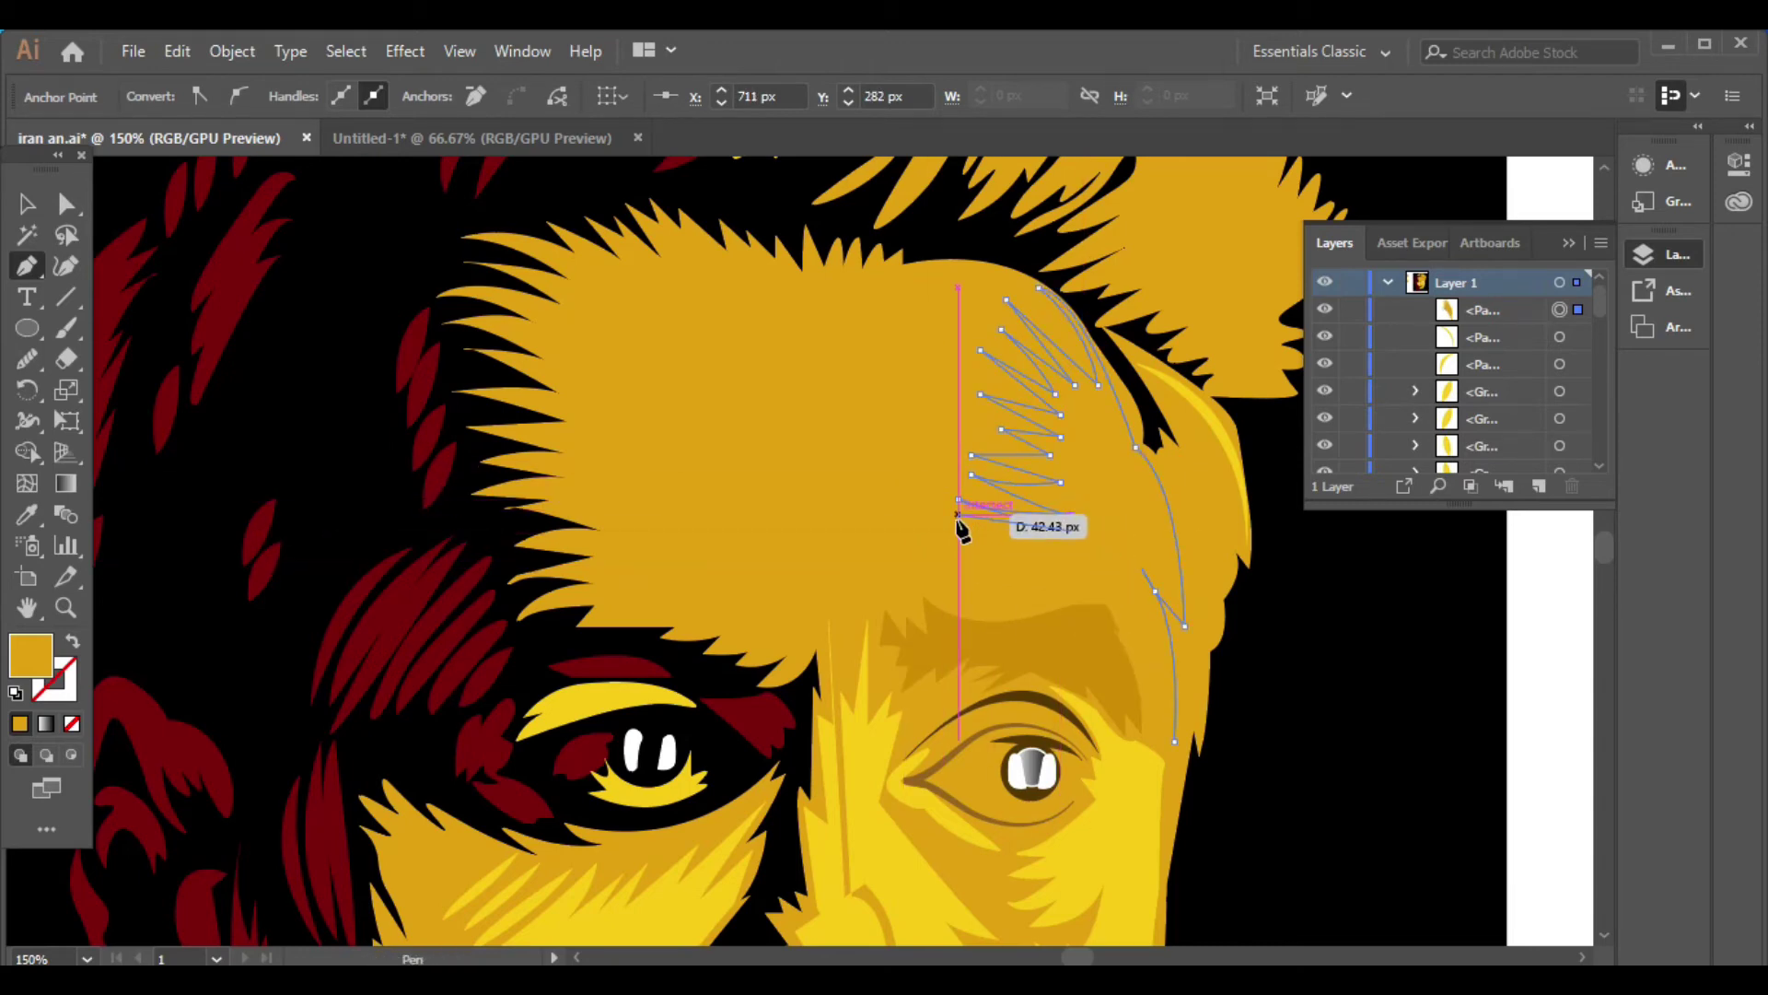
pyautogui.moveTo(962, 525)
pyautogui.mouseDown()
pyautogui.moveTo(997, 547)
pyautogui.moveTo(1003, 622)
pyautogui.mouseUp()
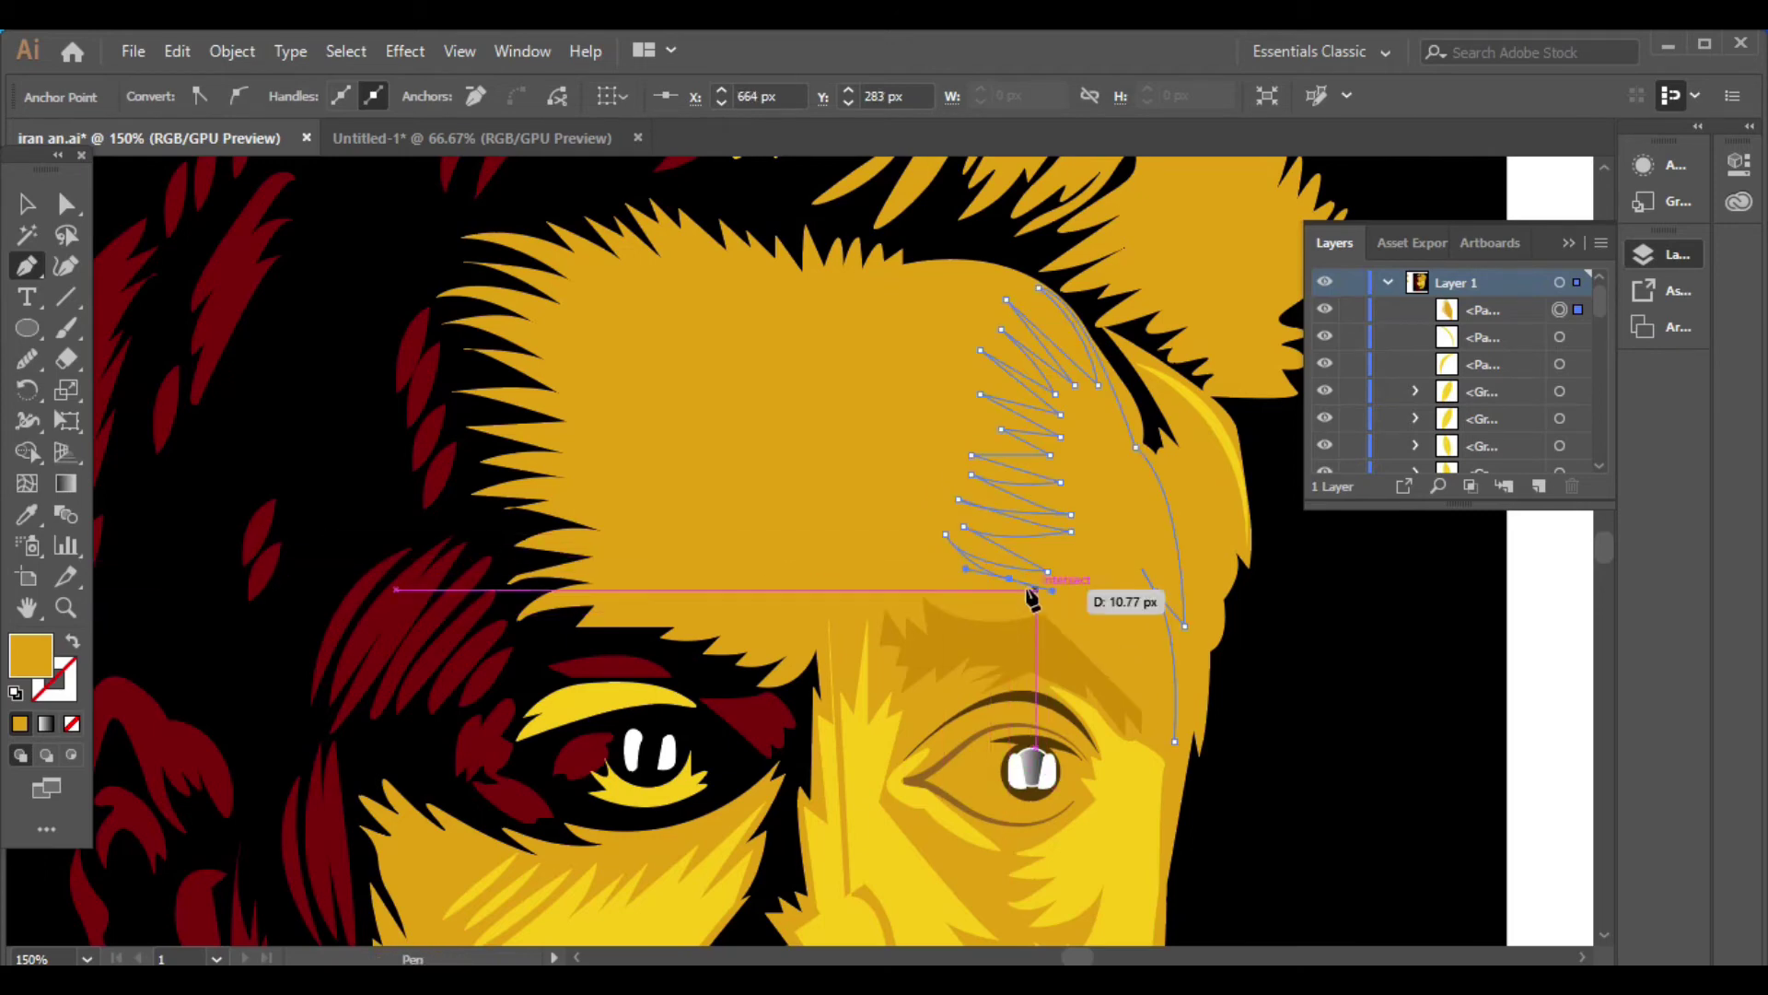
pyautogui.moveTo(972, 597); pyautogui.dragTo(1063, 620)
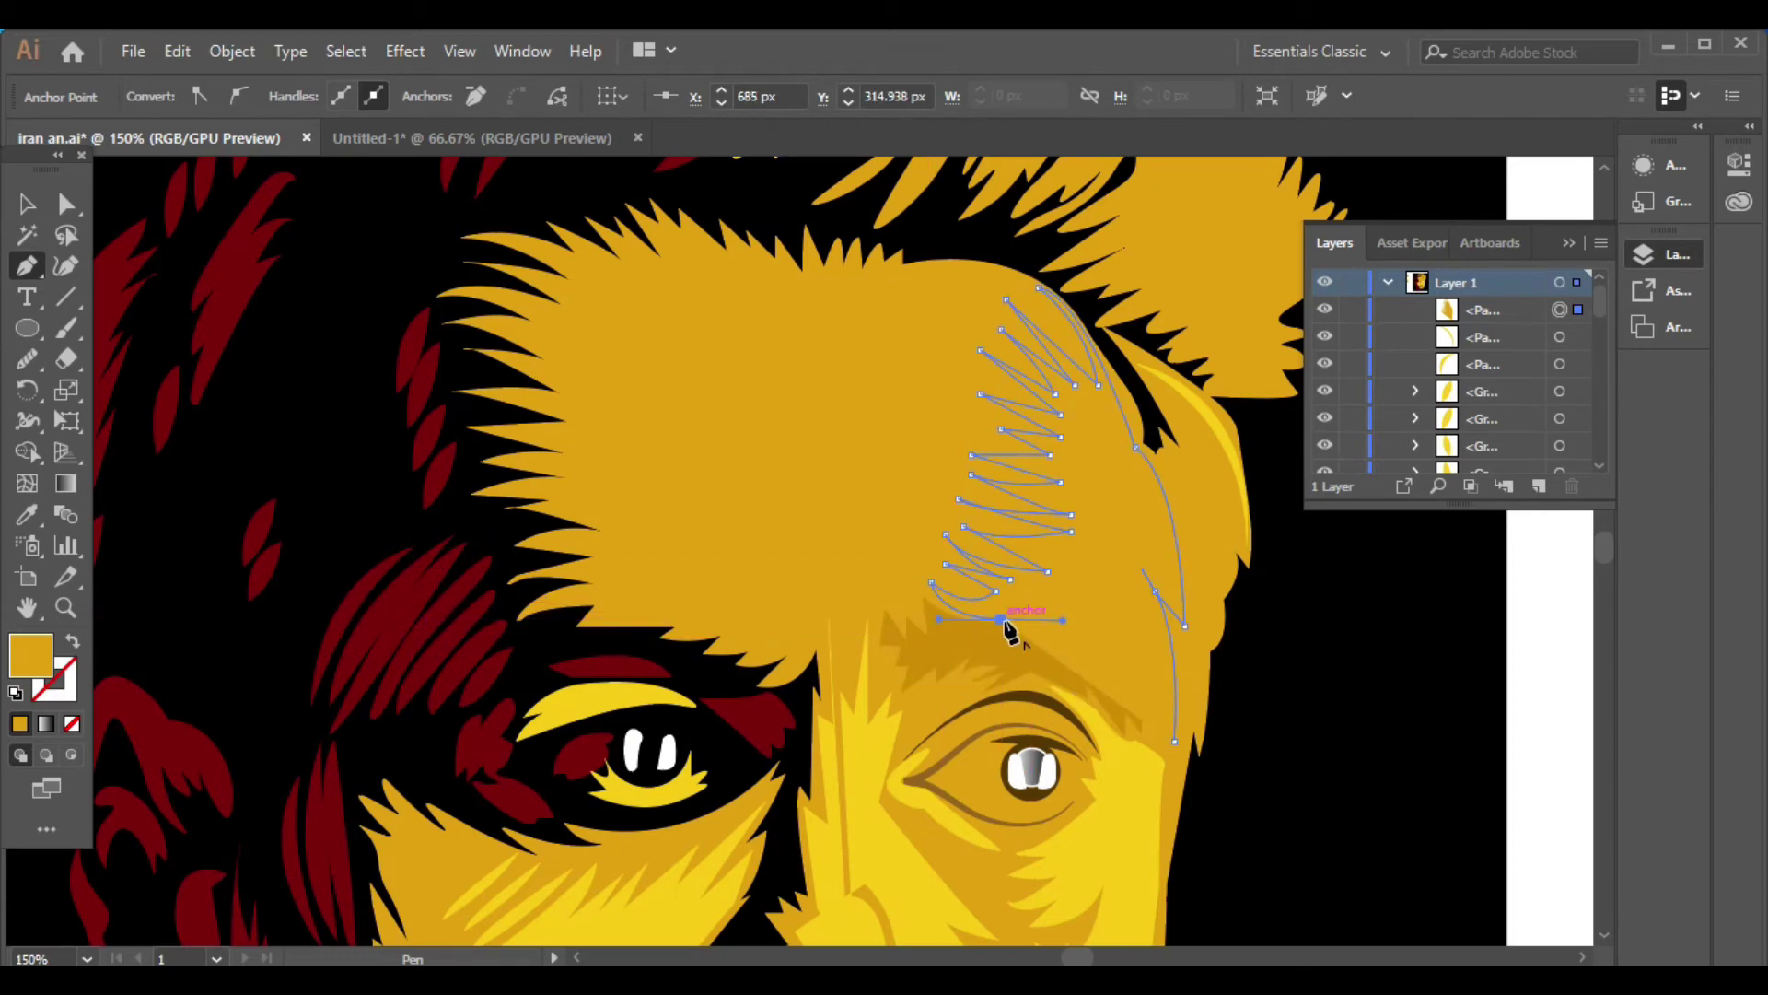
pyautogui.moveTo(1142, 614); pyautogui.dragTo(1142, 624)
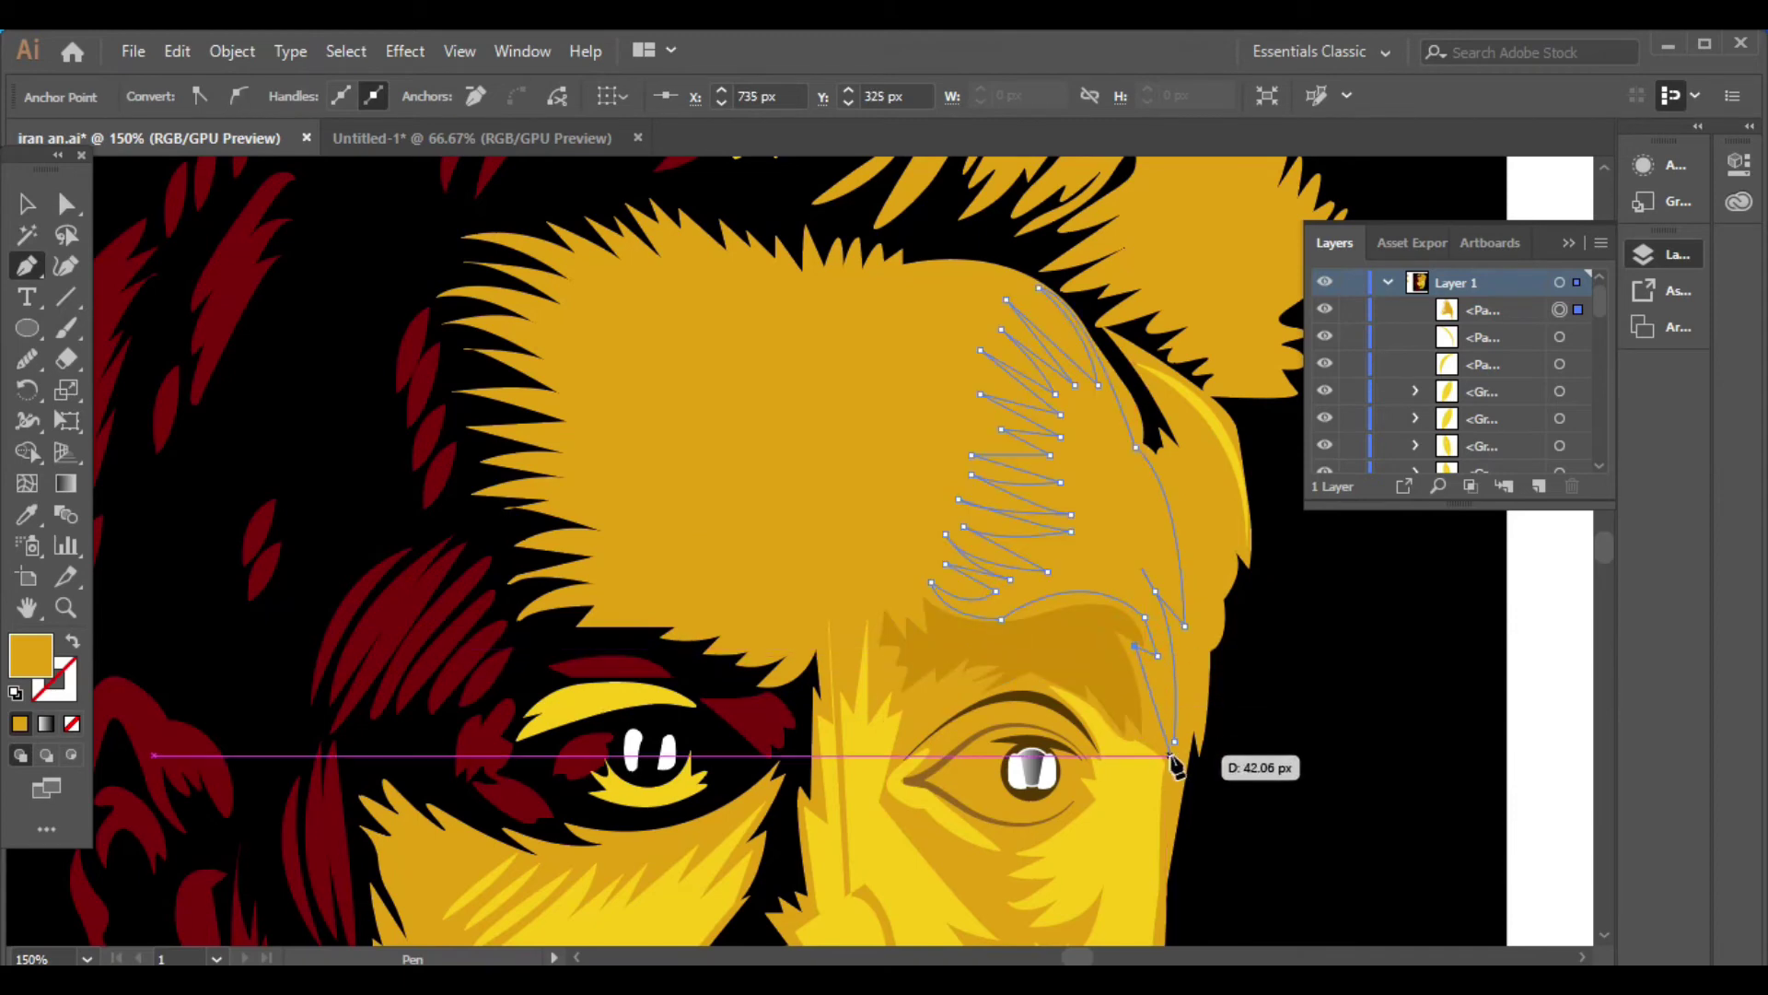
pyautogui.moveTo(1174, 742); pyautogui.dragTo(1178, 747)
pyautogui.press('v')
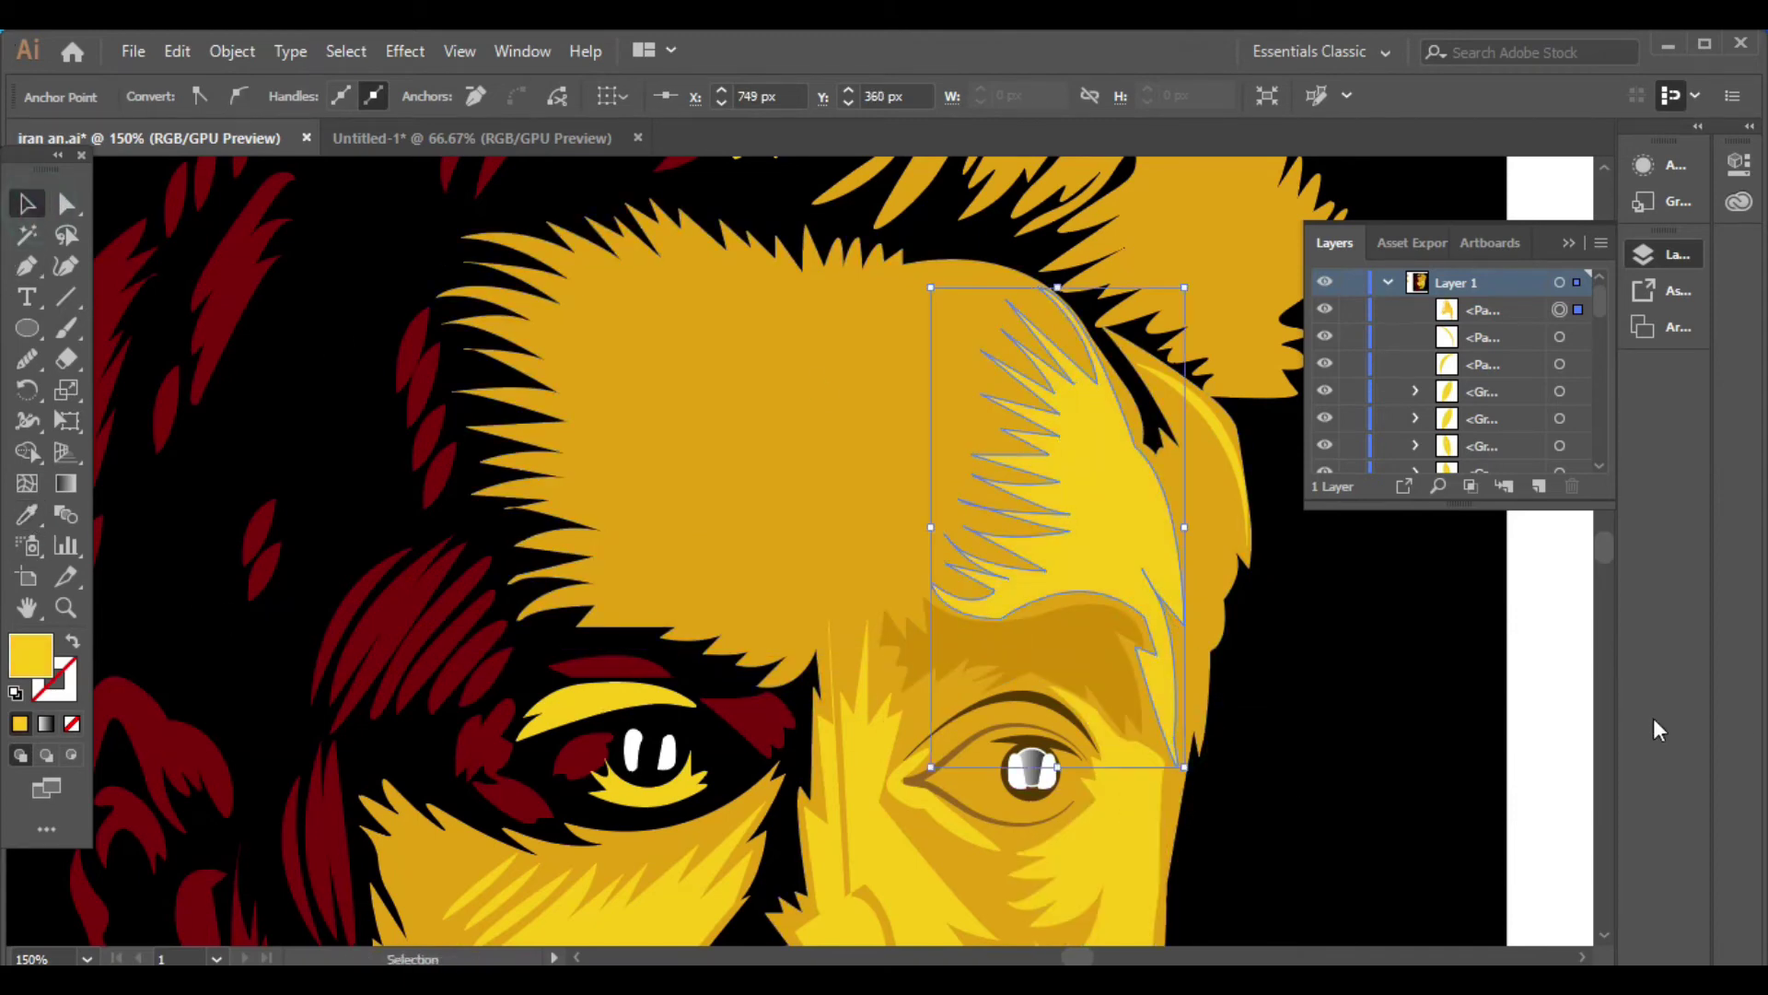
pyautogui.hotkey('ctrl', 'shift', 'a')
# Trace a closed spiky brow shape arching over the right eye, then deselect it
pyautogui.click(992, 652)
pyautogui.press('p')
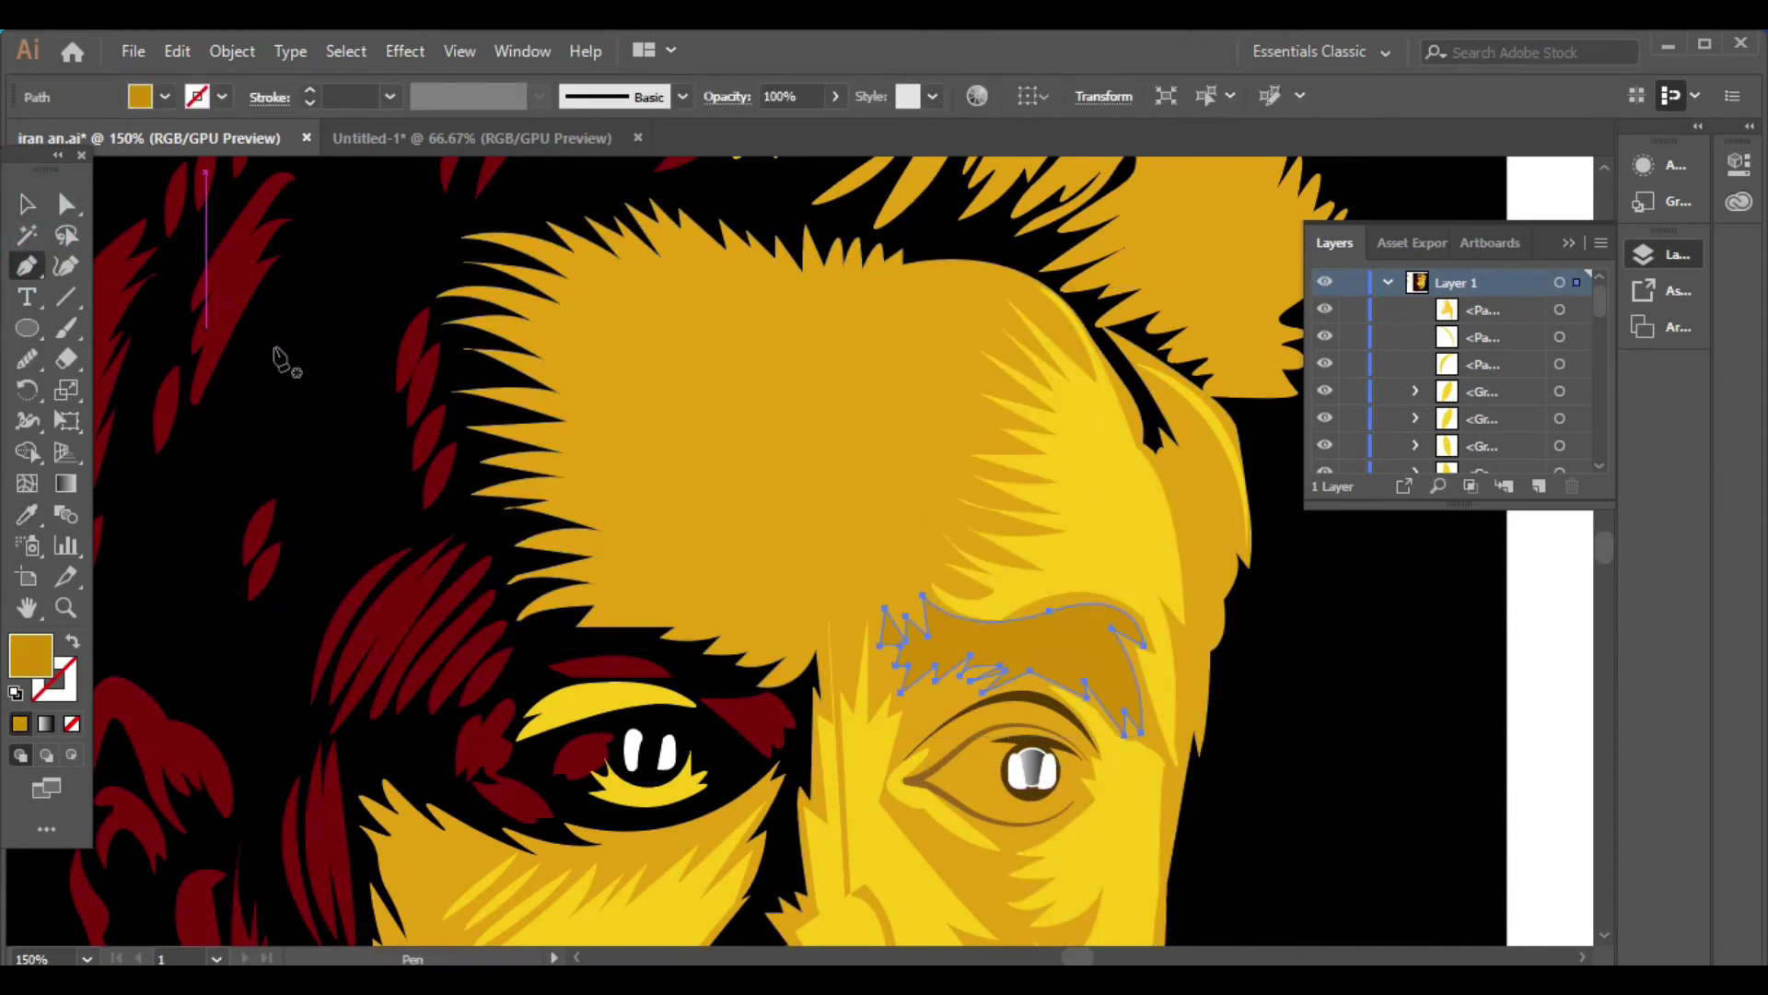
pyautogui.click(946, 621)
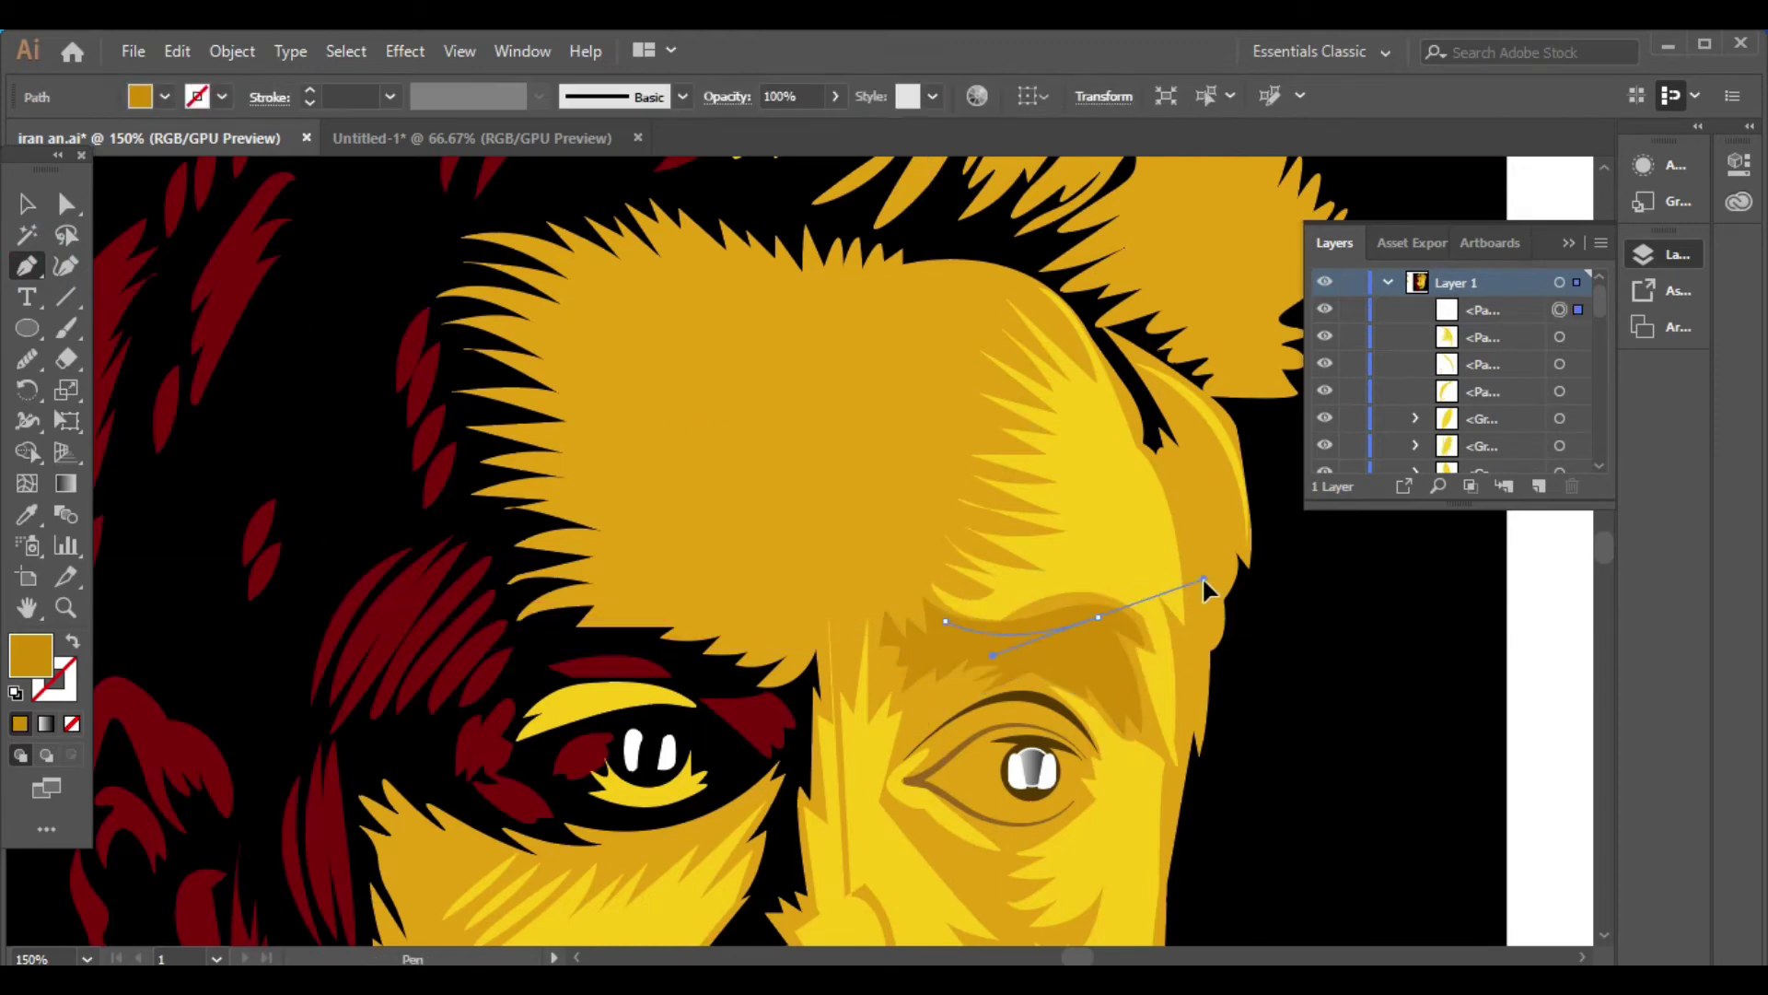
pyautogui.moveTo(1099, 617)
pyautogui.mouseDown()
pyautogui.moveTo(1124, 677)
pyautogui.moveTo(1096, 681)
pyautogui.moveTo(1082, 654)
pyautogui.mouseUp()
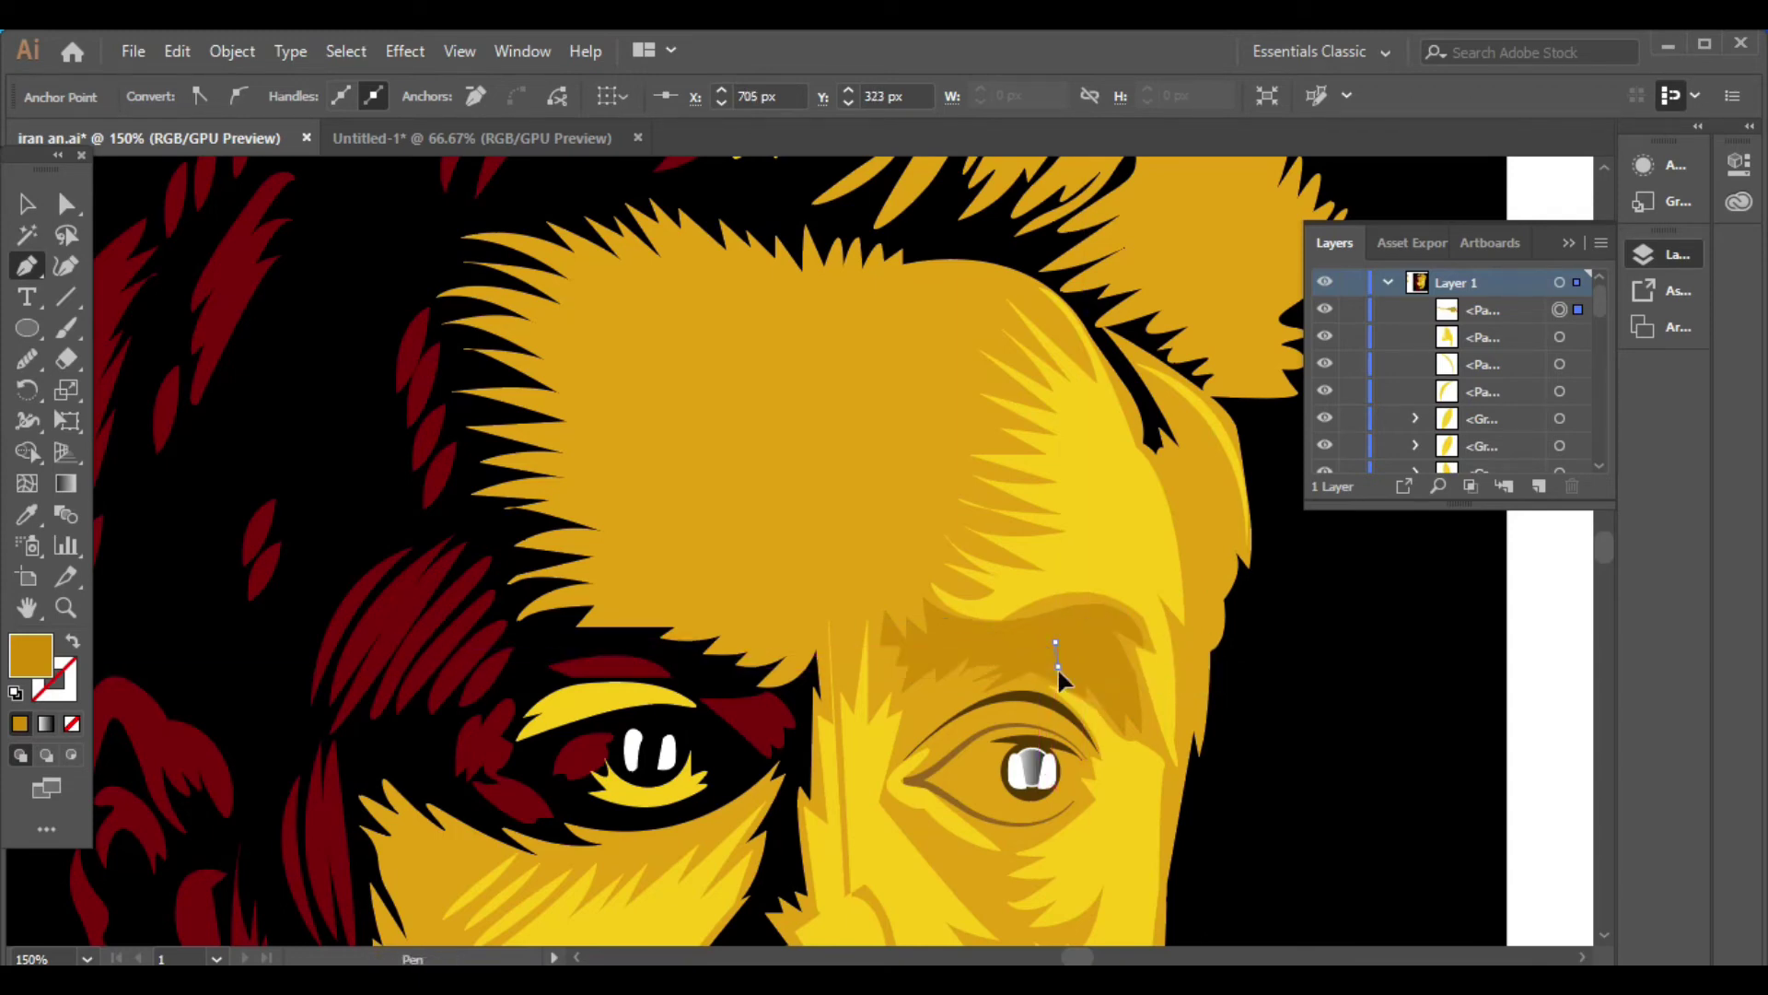
pyautogui.moveTo(1025, 681); pyautogui.dragTo(1030, 658)
pyautogui.scroll(1, 1020, 679)
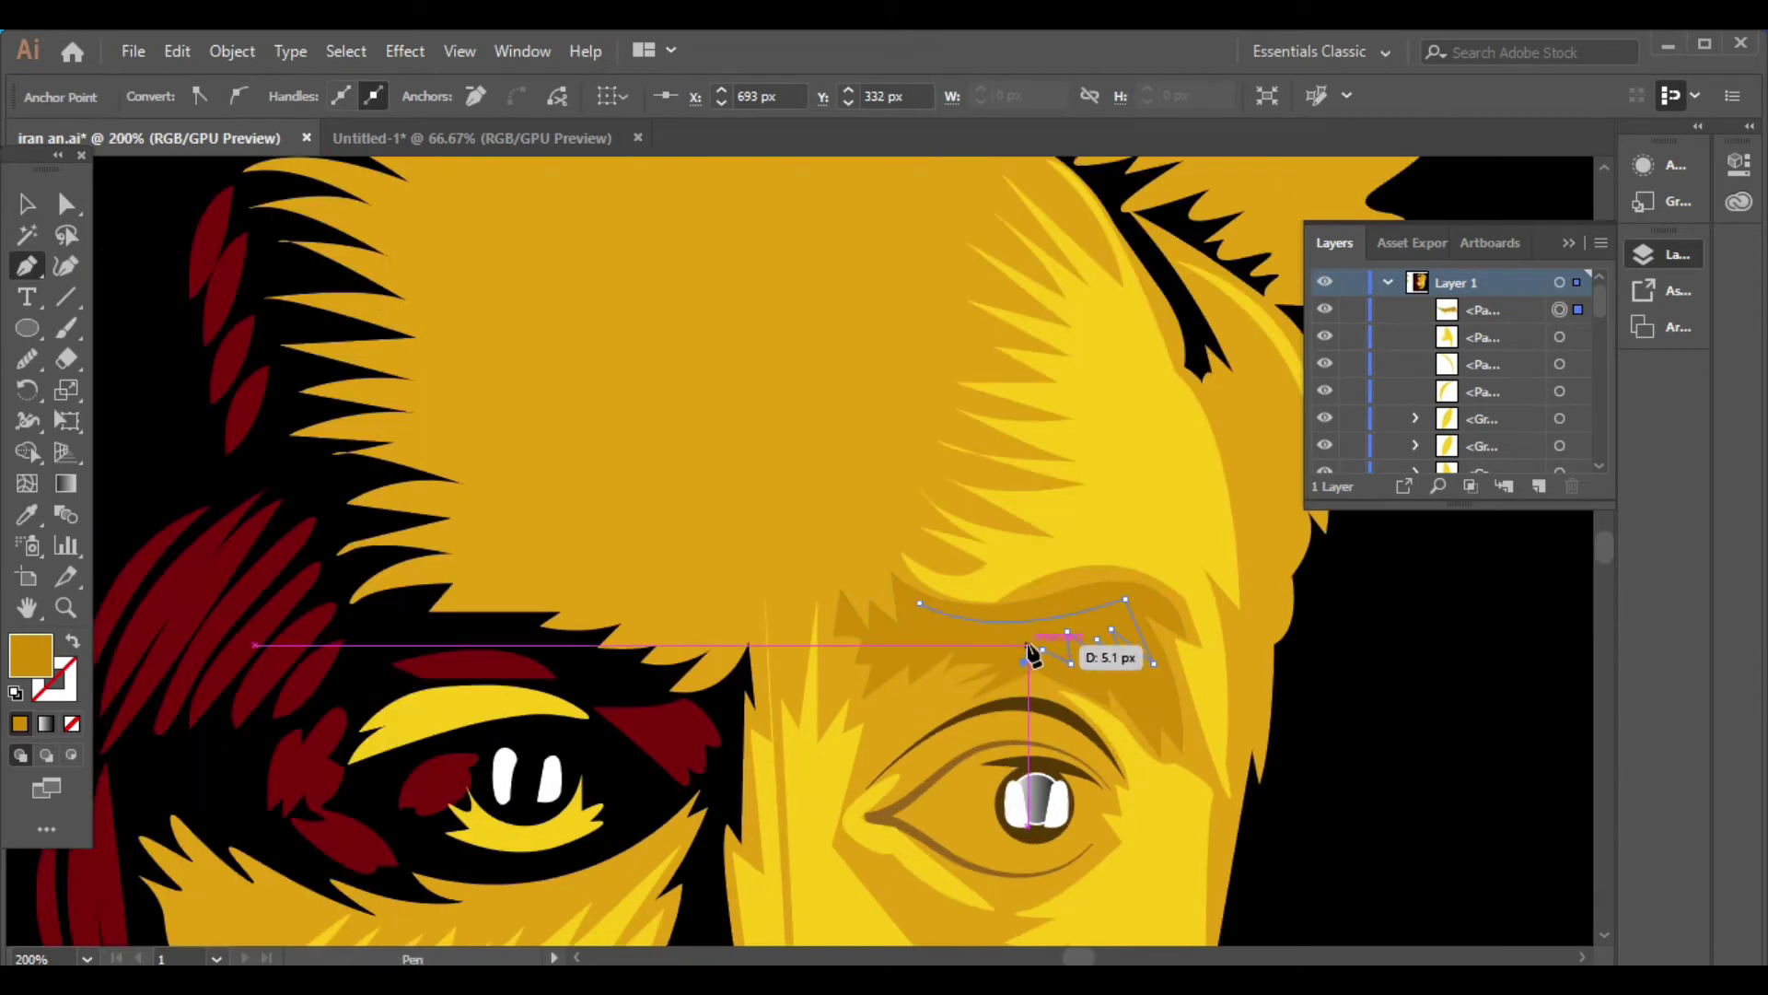
pyautogui.moveTo(1029, 650); pyautogui.dragTo(903, 656)
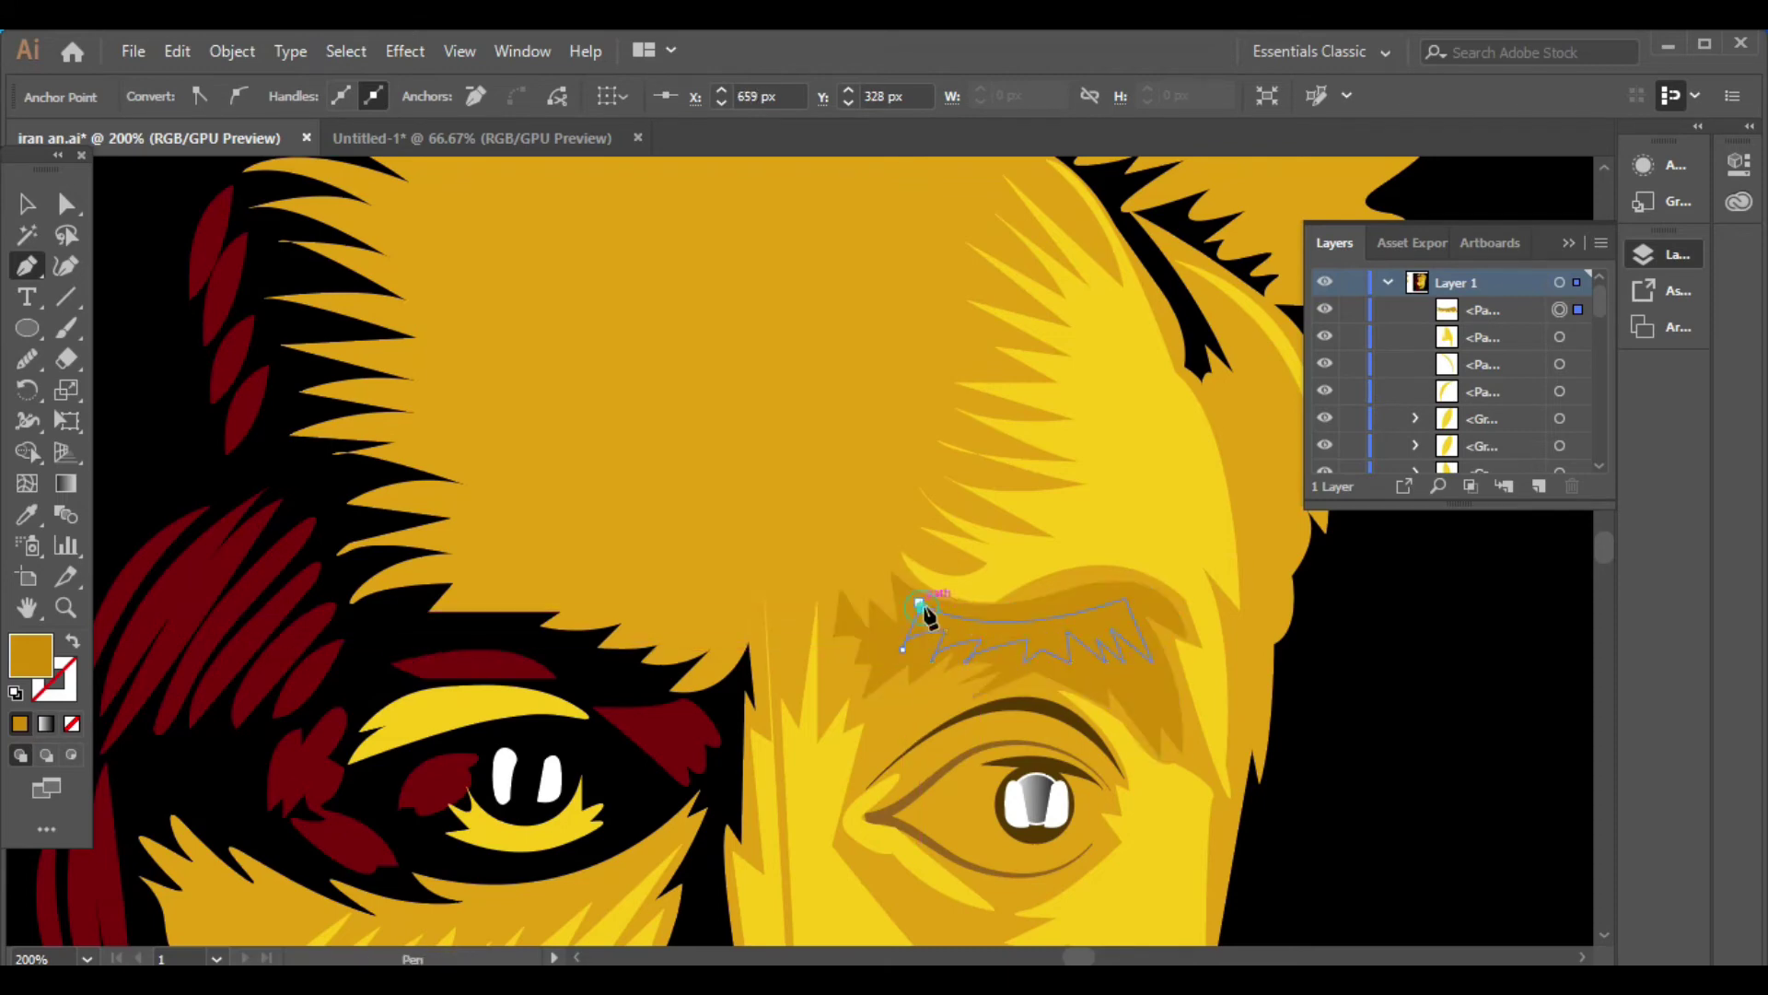
pyautogui.click(967, 713)
pyautogui.press('v')
pyautogui.hotkey('ctrl', 'shift', 'a')
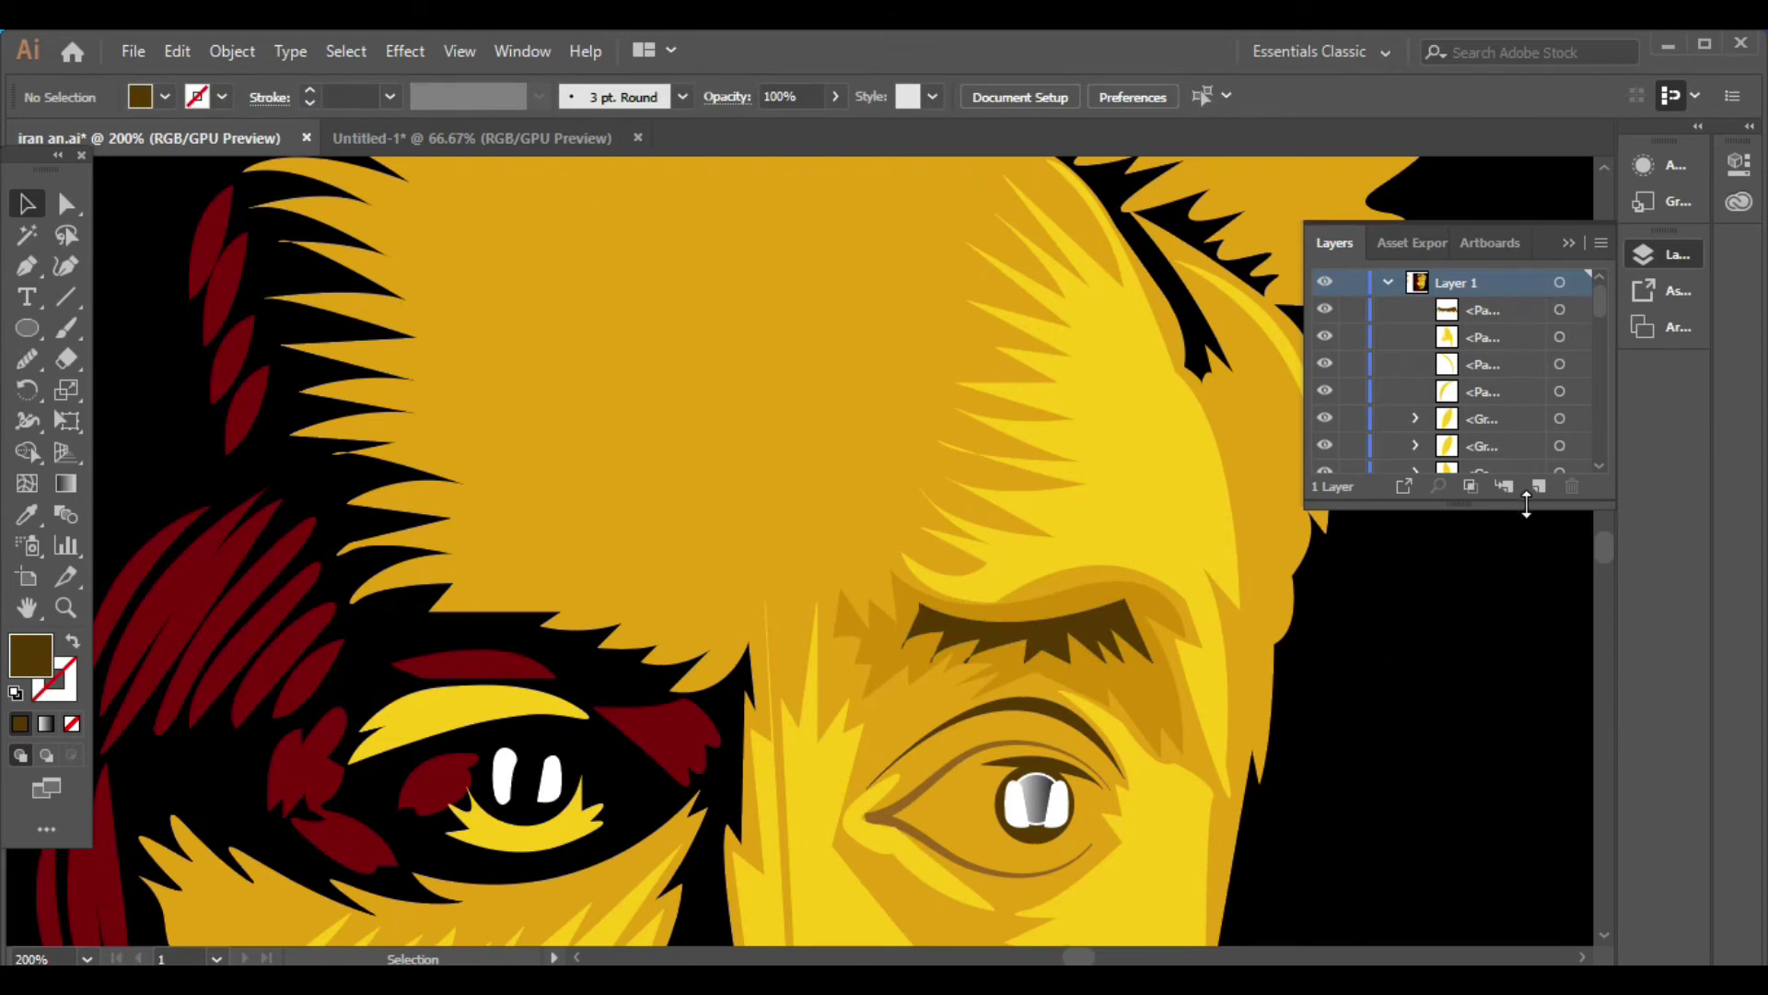
pyautogui.keyDown('alt'); pyautogui.scroll(-2, 866, 433); pyautogui.keyUp('alt')
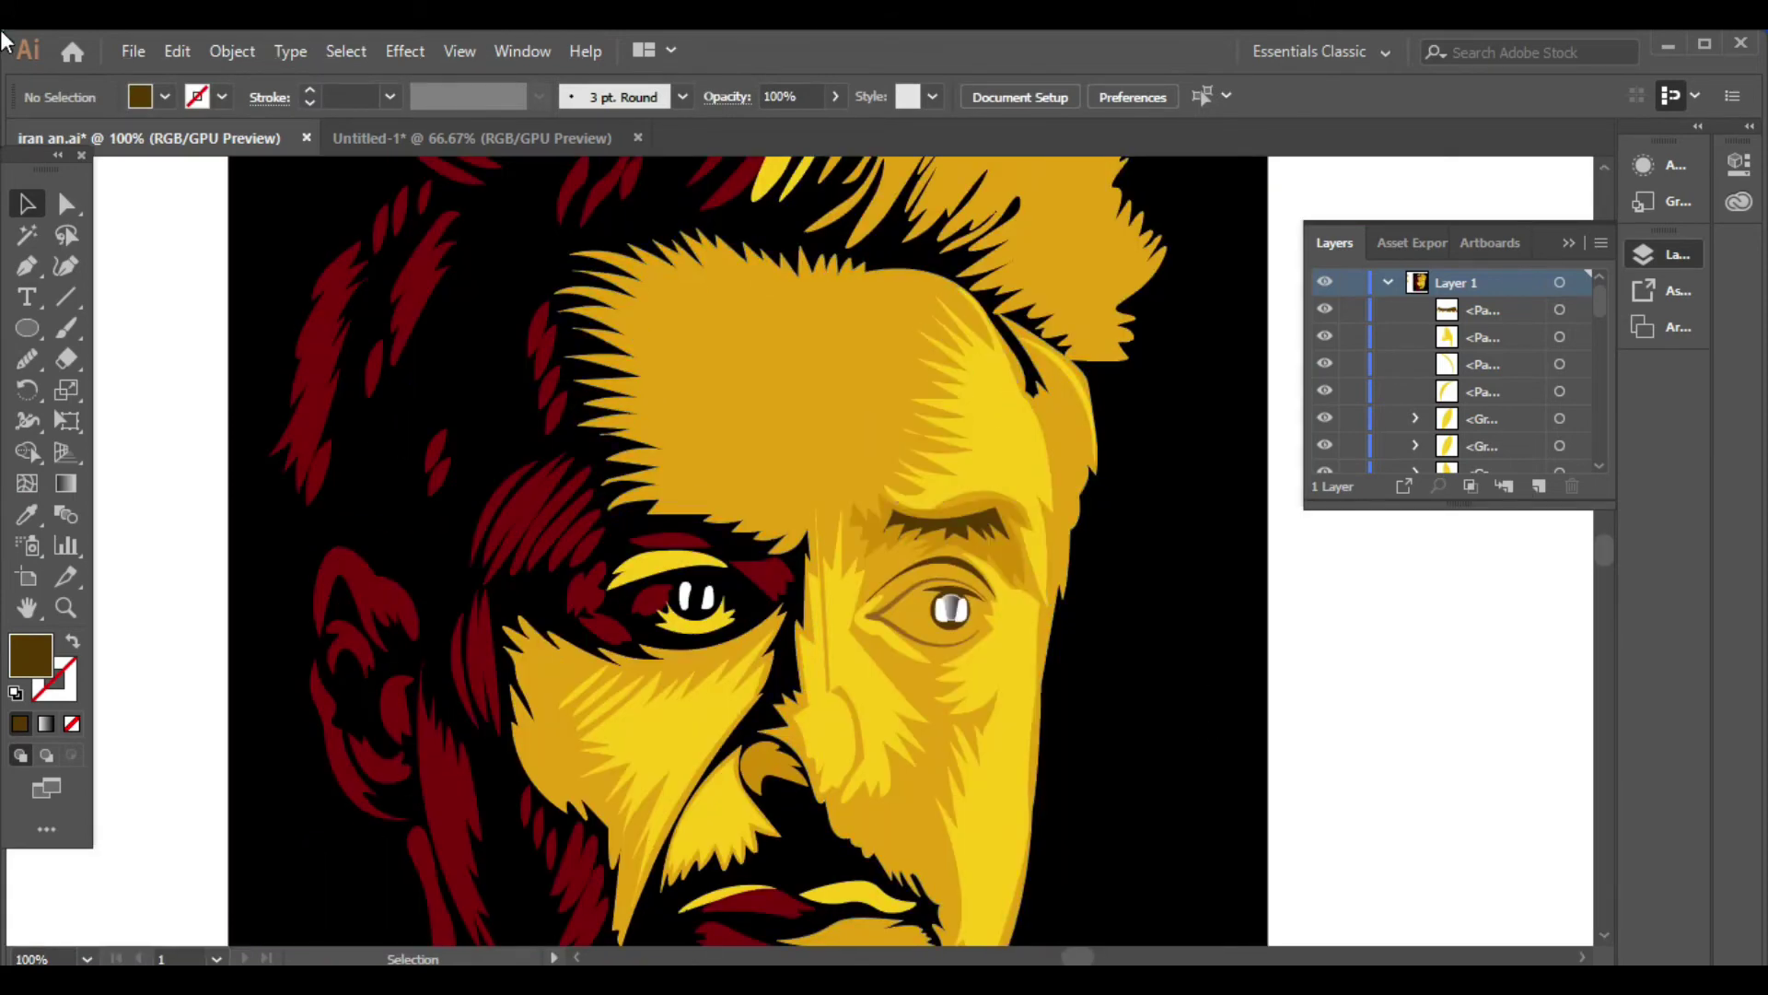
# Start a shading shape between the eyebrows, extending it left along the brow
pyautogui.click(26, 267)
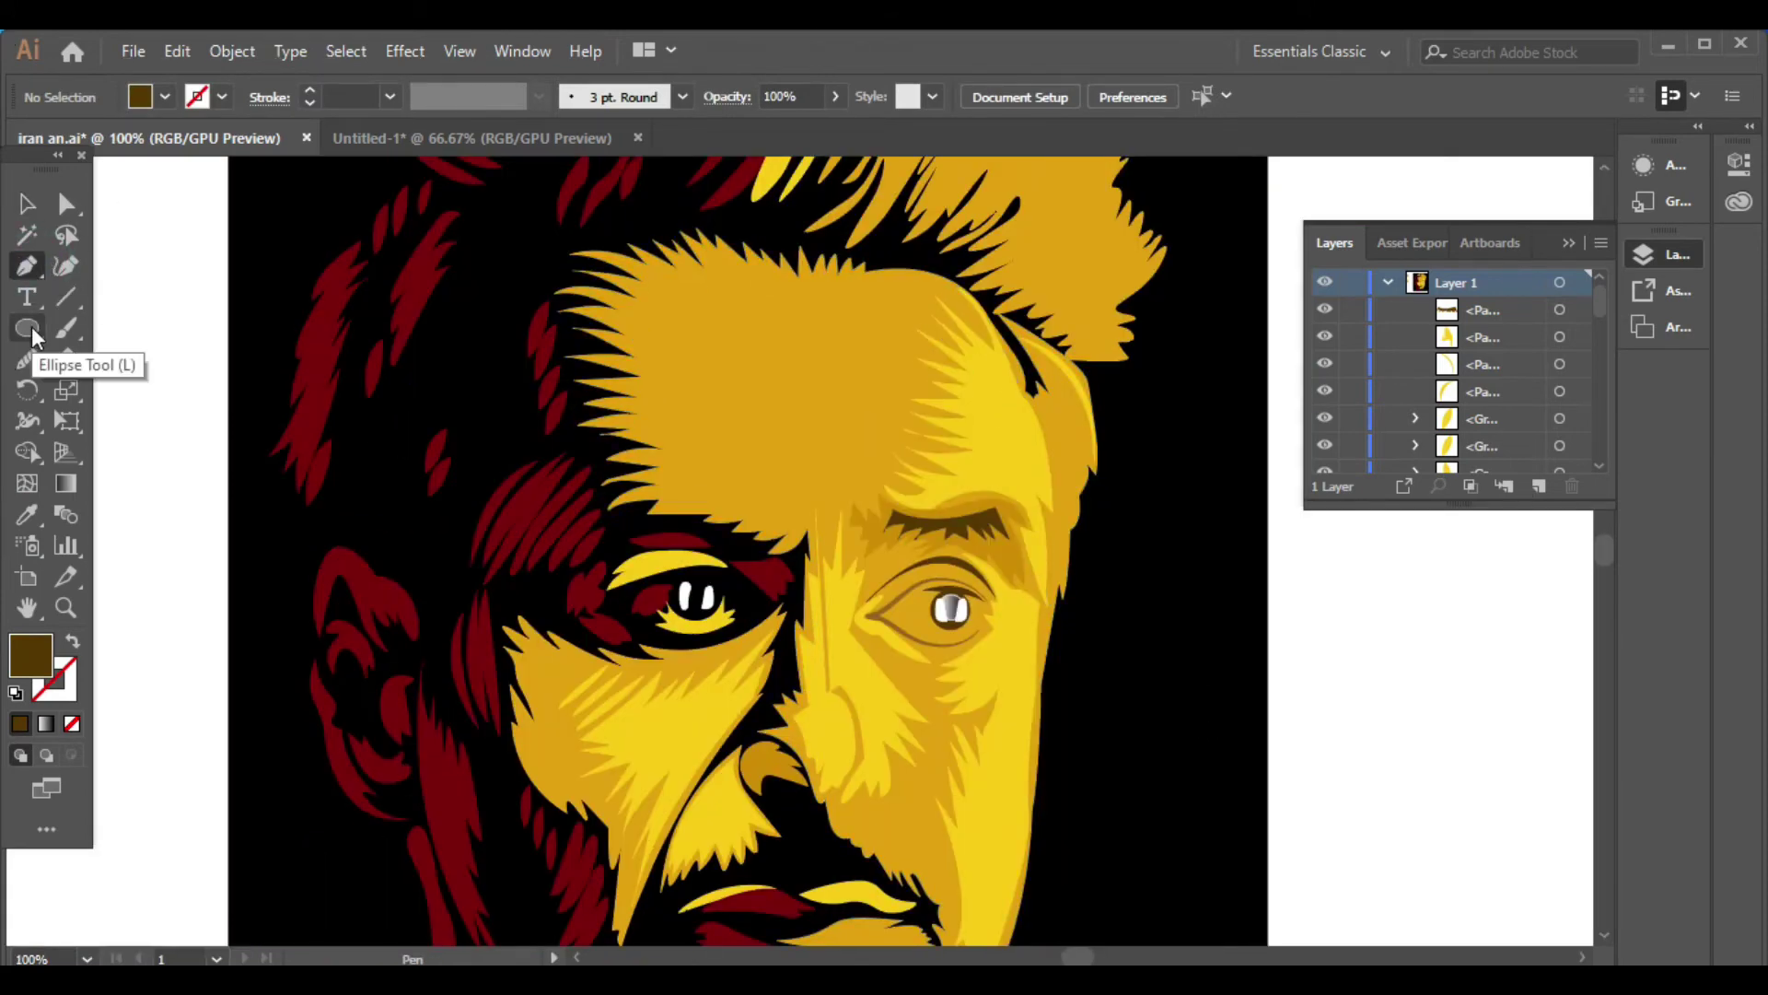
pyautogui.keyDown('alt'); pyautogui.scroll(2, 789, 553); pyautogui.keyUp('alt')
pyautogui.click(779, 543)
pyautogui.moveTo(838, 502)
pyautogui.mouseDown()
pyautogui.moveTo(855, 466)
pyautogui.moveTo(822, 473)
pyautogui.mouseUp()
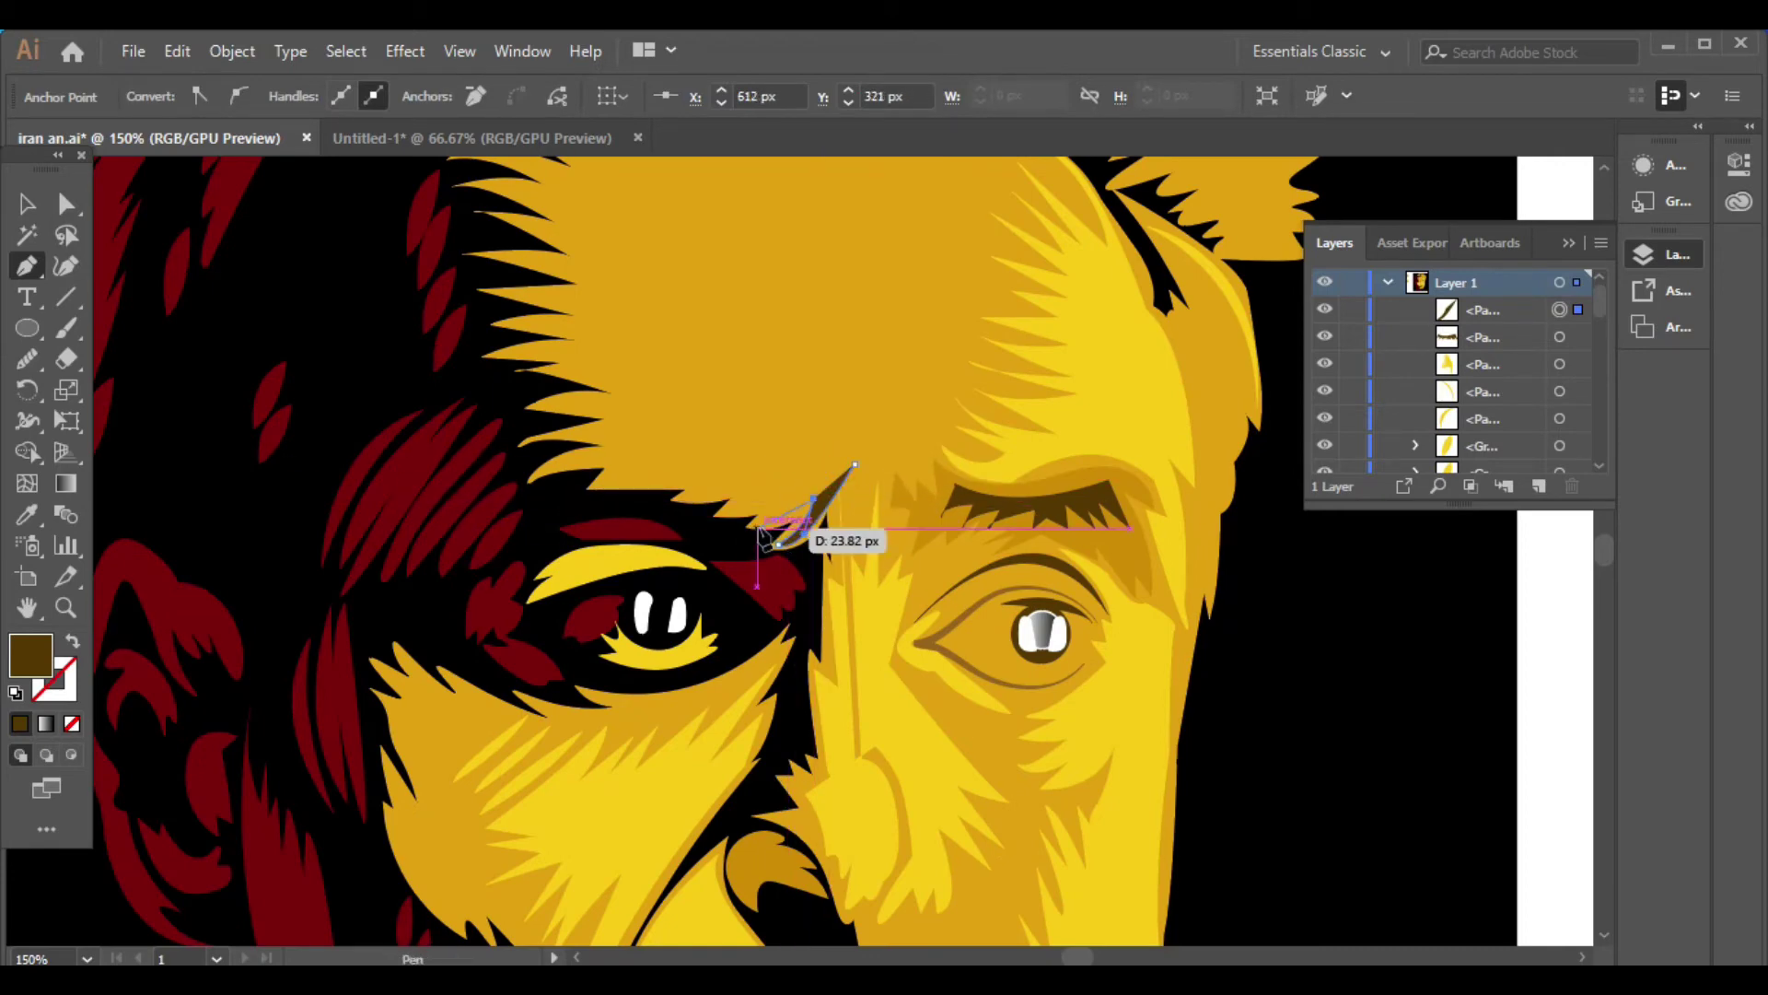
pyautogui.moveTo(769, 530)
pyautogui.mouseDown()
pyautogui.moveTo(782, 505)
pyautogui.moveTo(697, 505)
pyautogui.mouseUp()
pyautogui.click(778, 477)
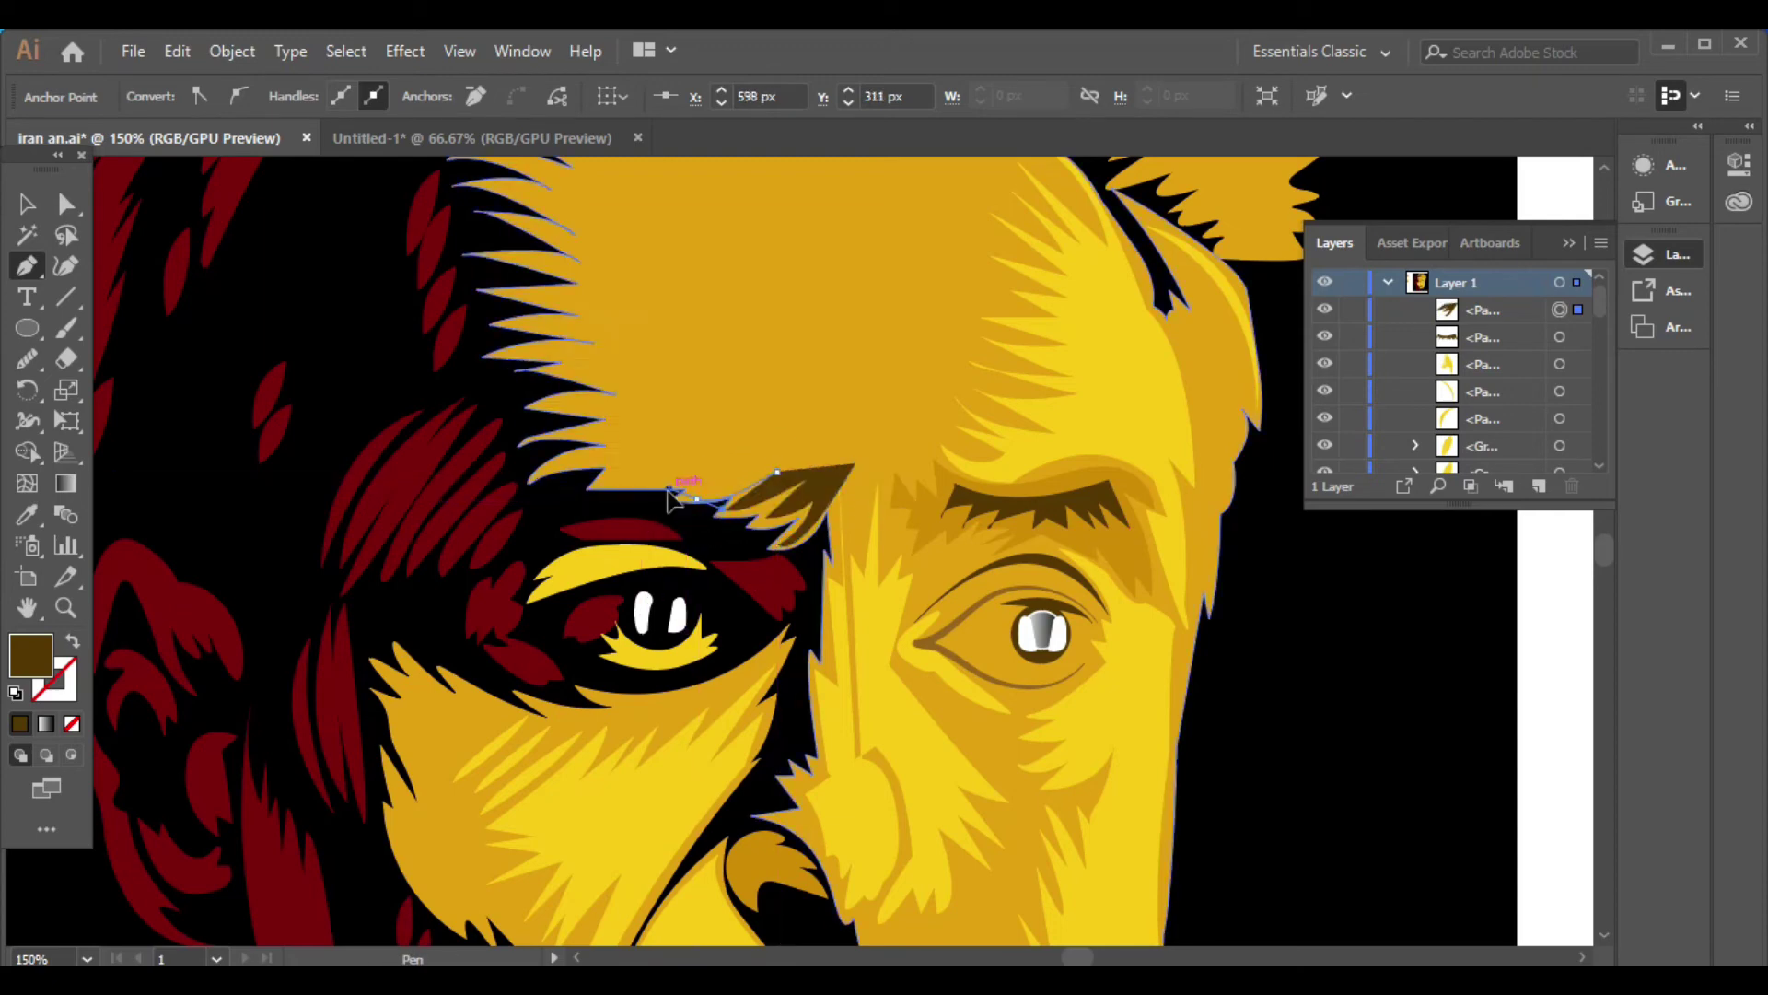
pyautogui.click(605, 482)
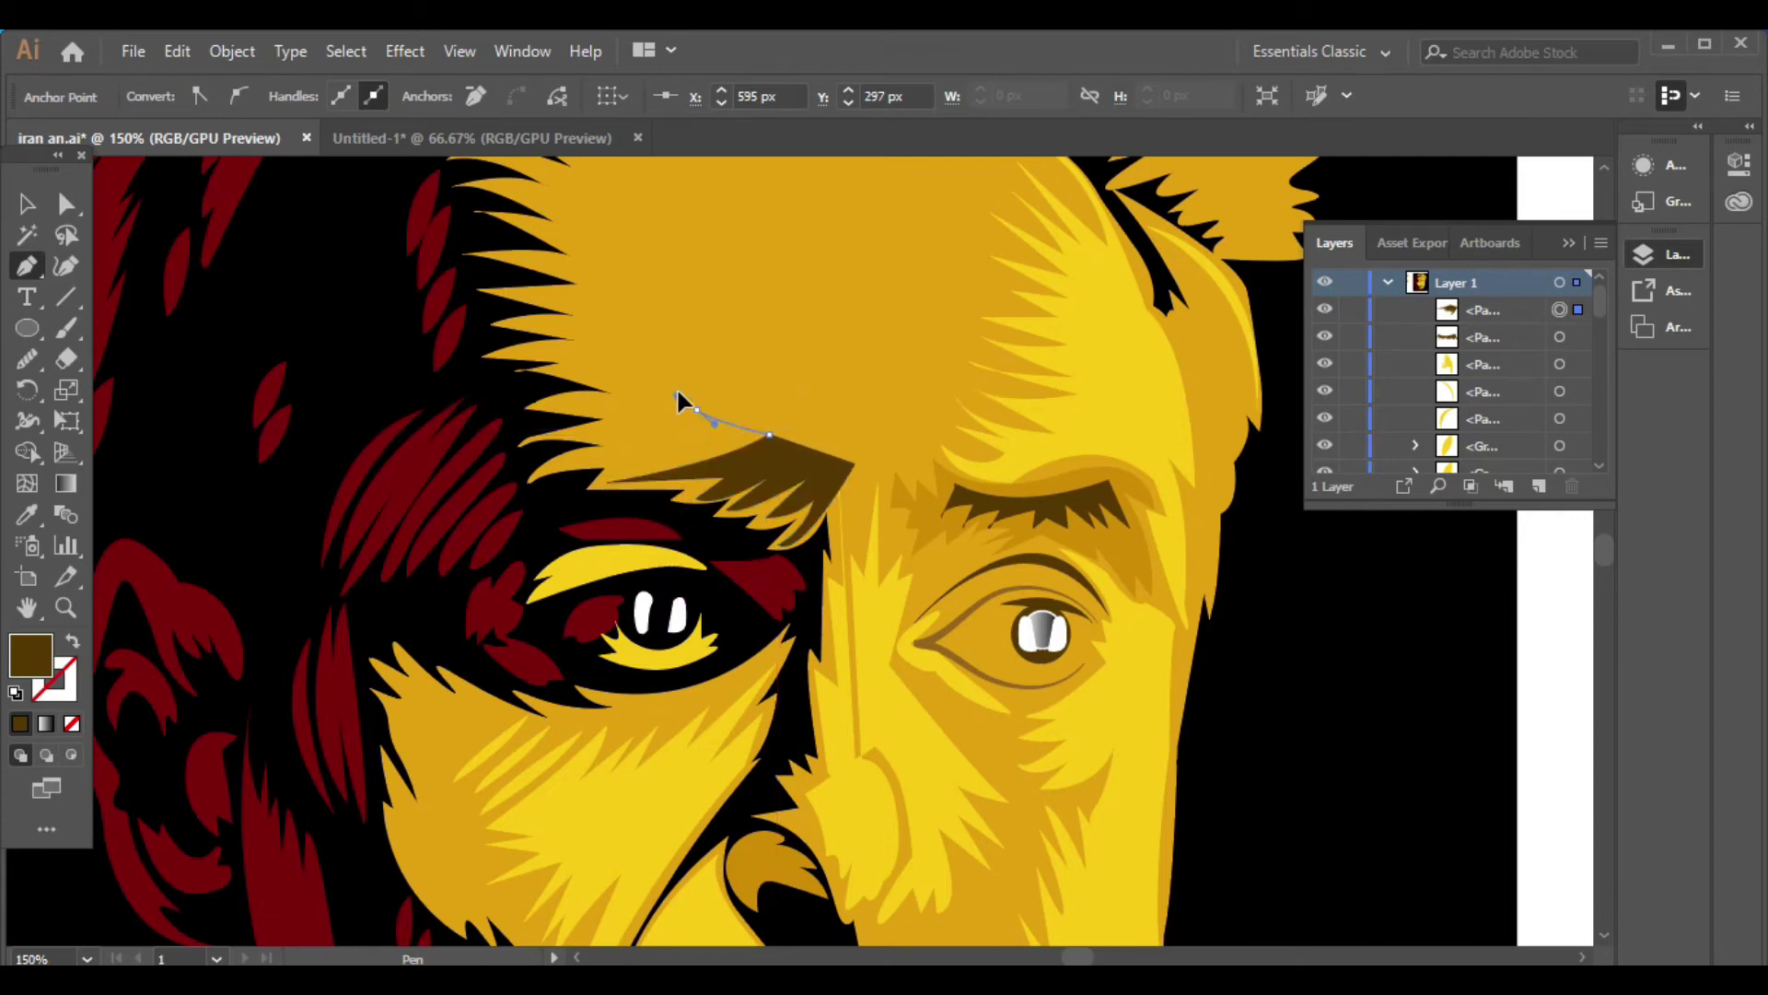
# Add zig-zag hair spikes up the forehead and close the brown strand shape
pyautogui.click(702, 385)
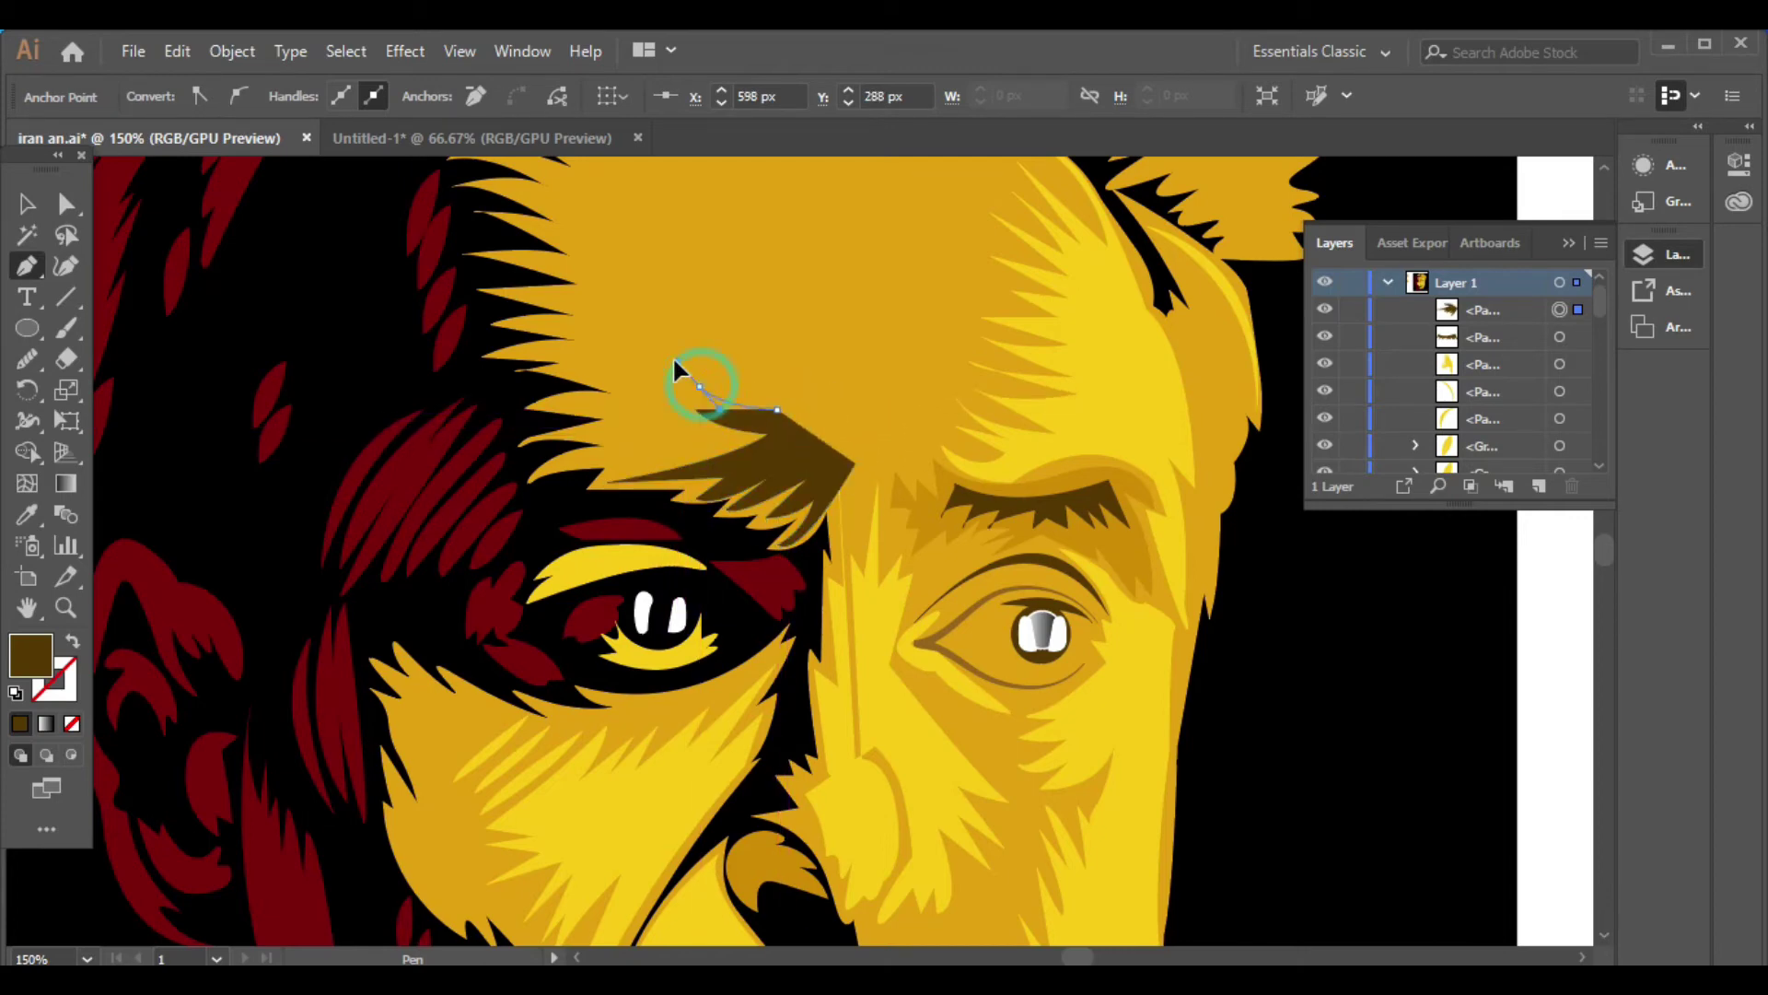
pyautogui.click(777, 409)
pyautogui.click(698, 357)
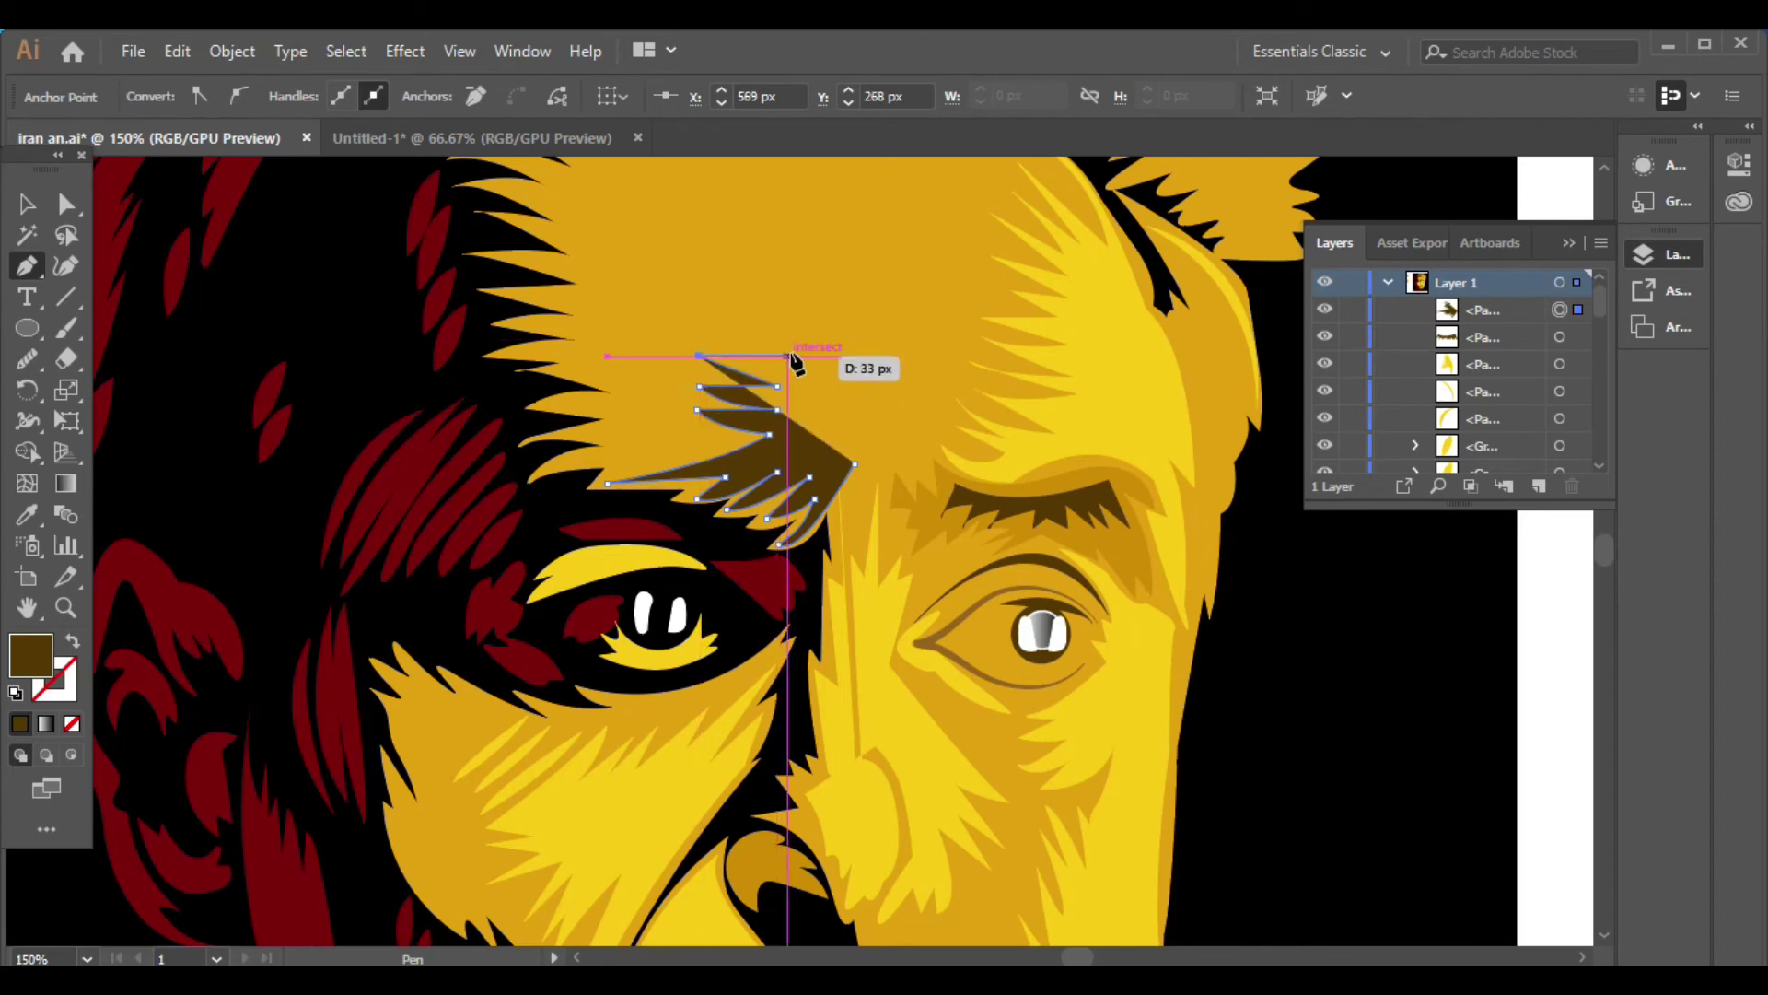
pyautogui.click(787, 372)
pyautogui.click(720, 296)
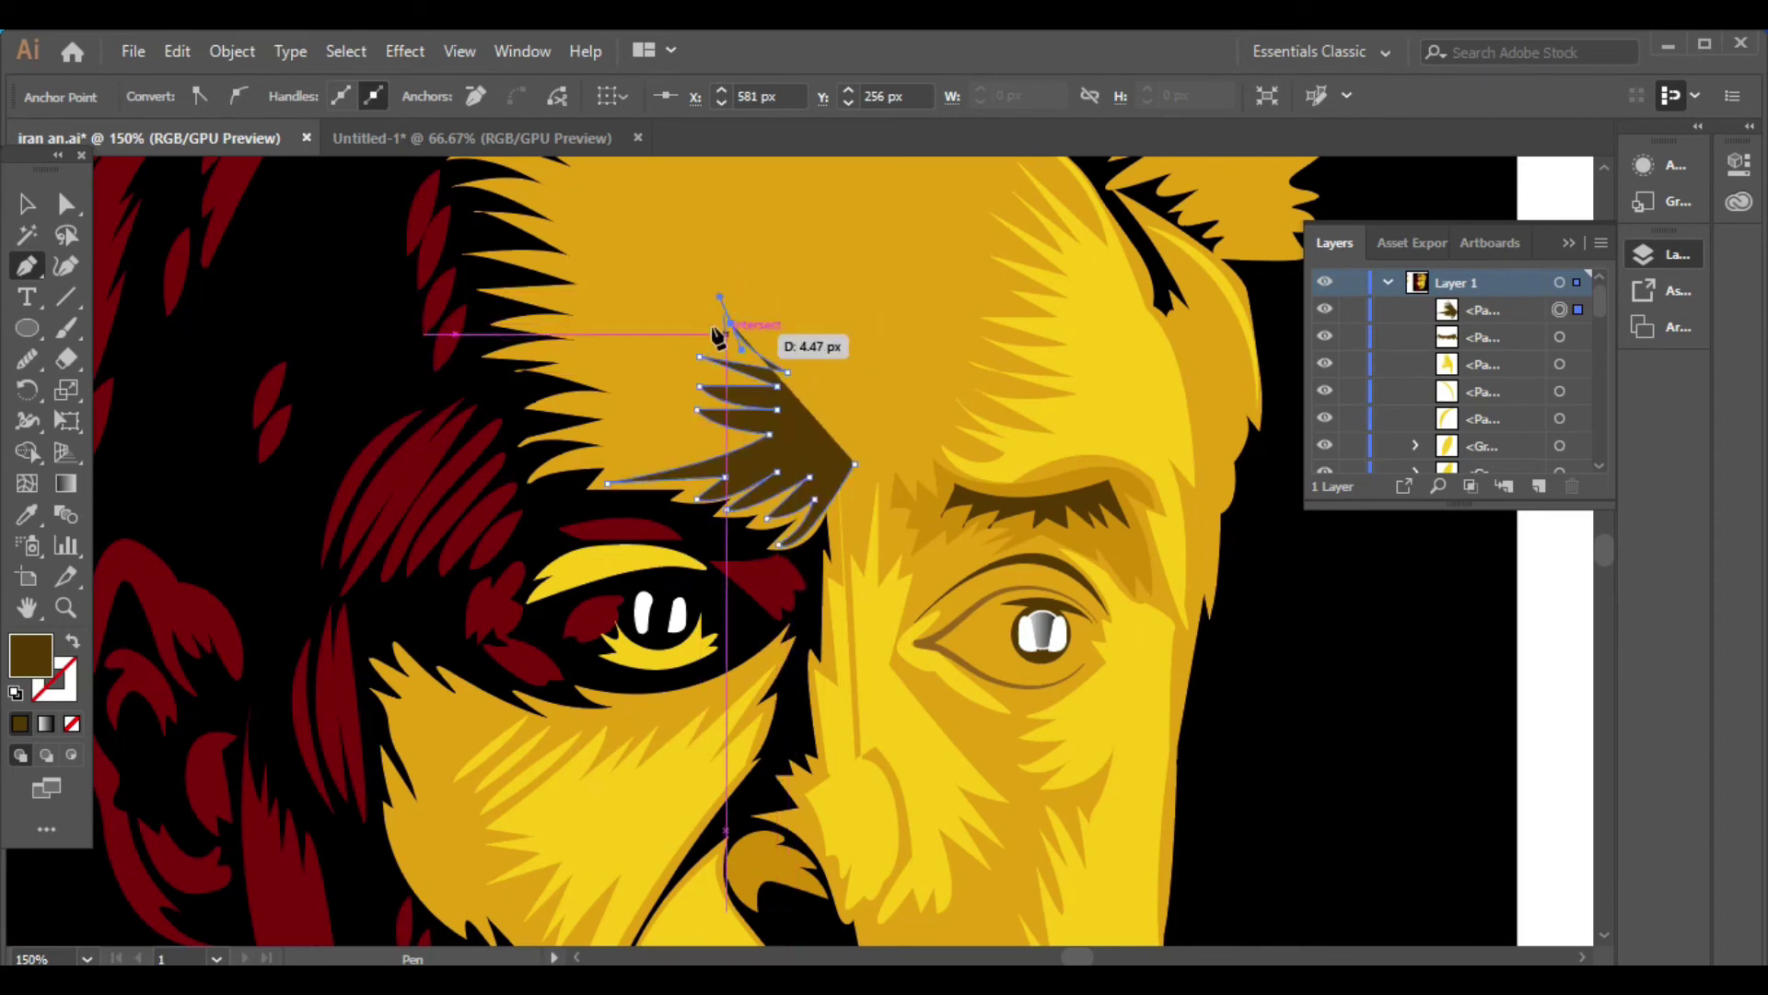
pyautogui.click(804, 356)
pyautogui.scroll(2, 817, 337)
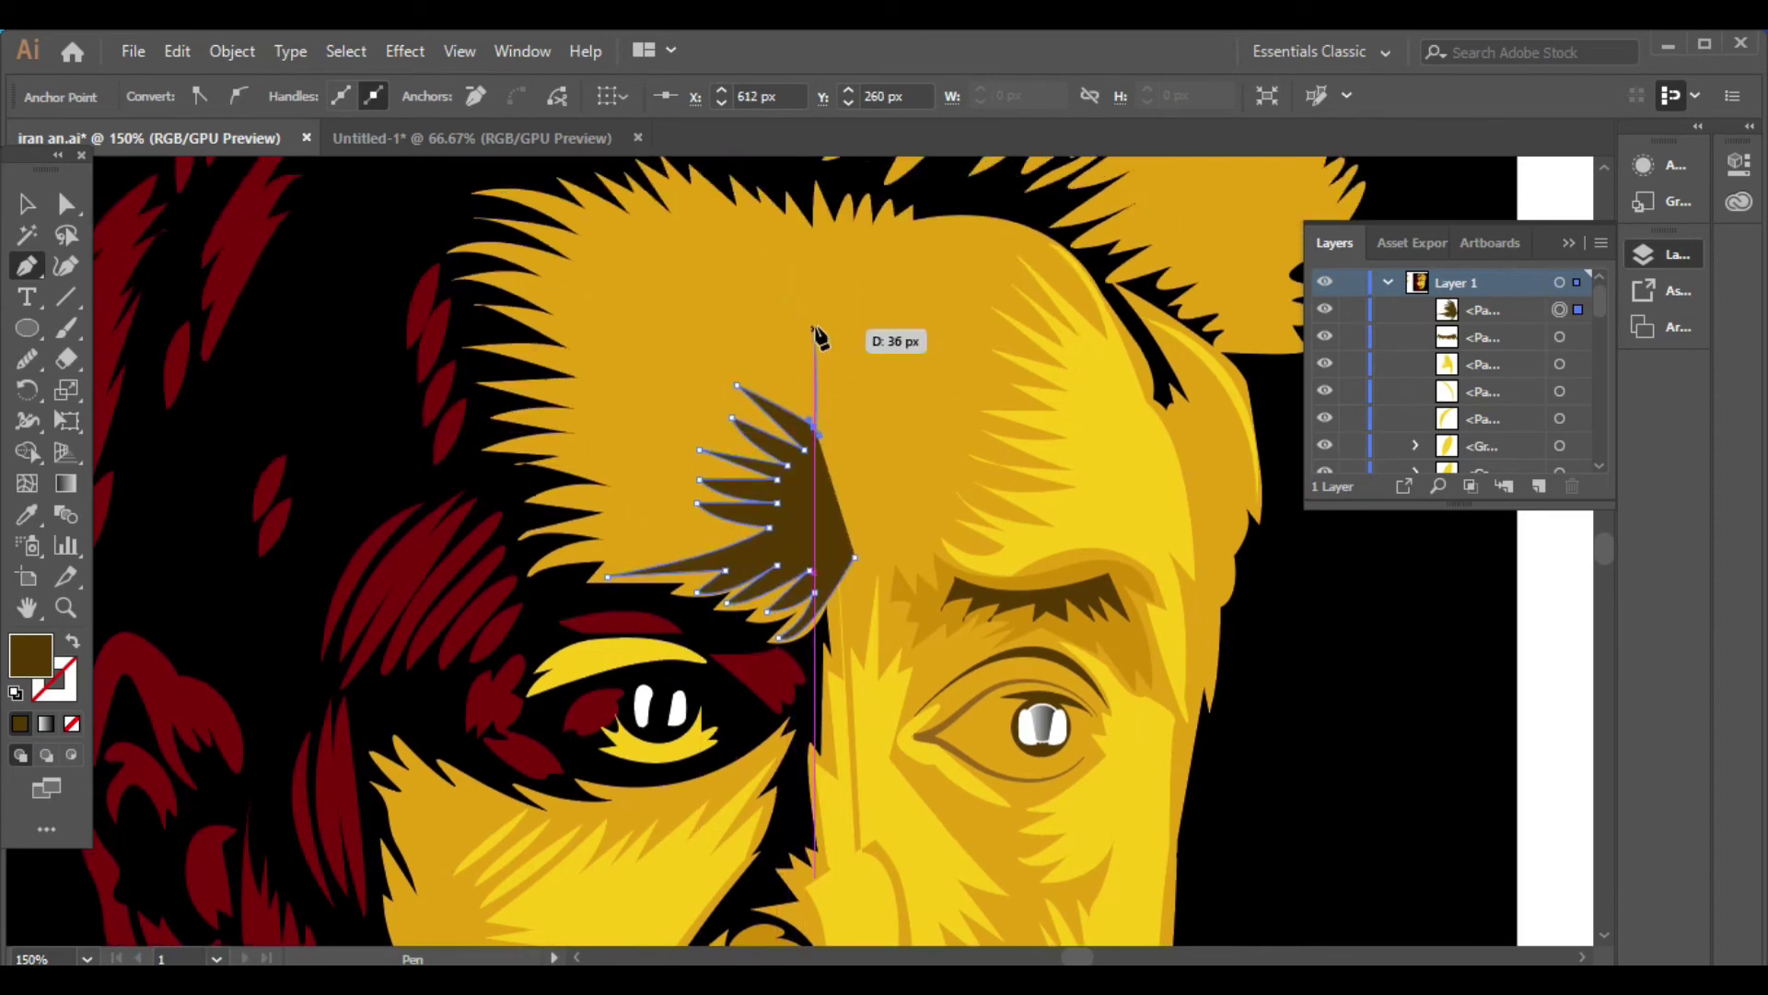
pyautogui.click(813, 423)
pyautogui.moveTo(726, 351)
pyautogui.mouseDown()
pyautogui.moveTo(693, 340)
pyautogui.moveTo(648, 251)
pyautogui.mouseUp()
pyautogui.click(796, 378)
pyautogui.click(815, 371)
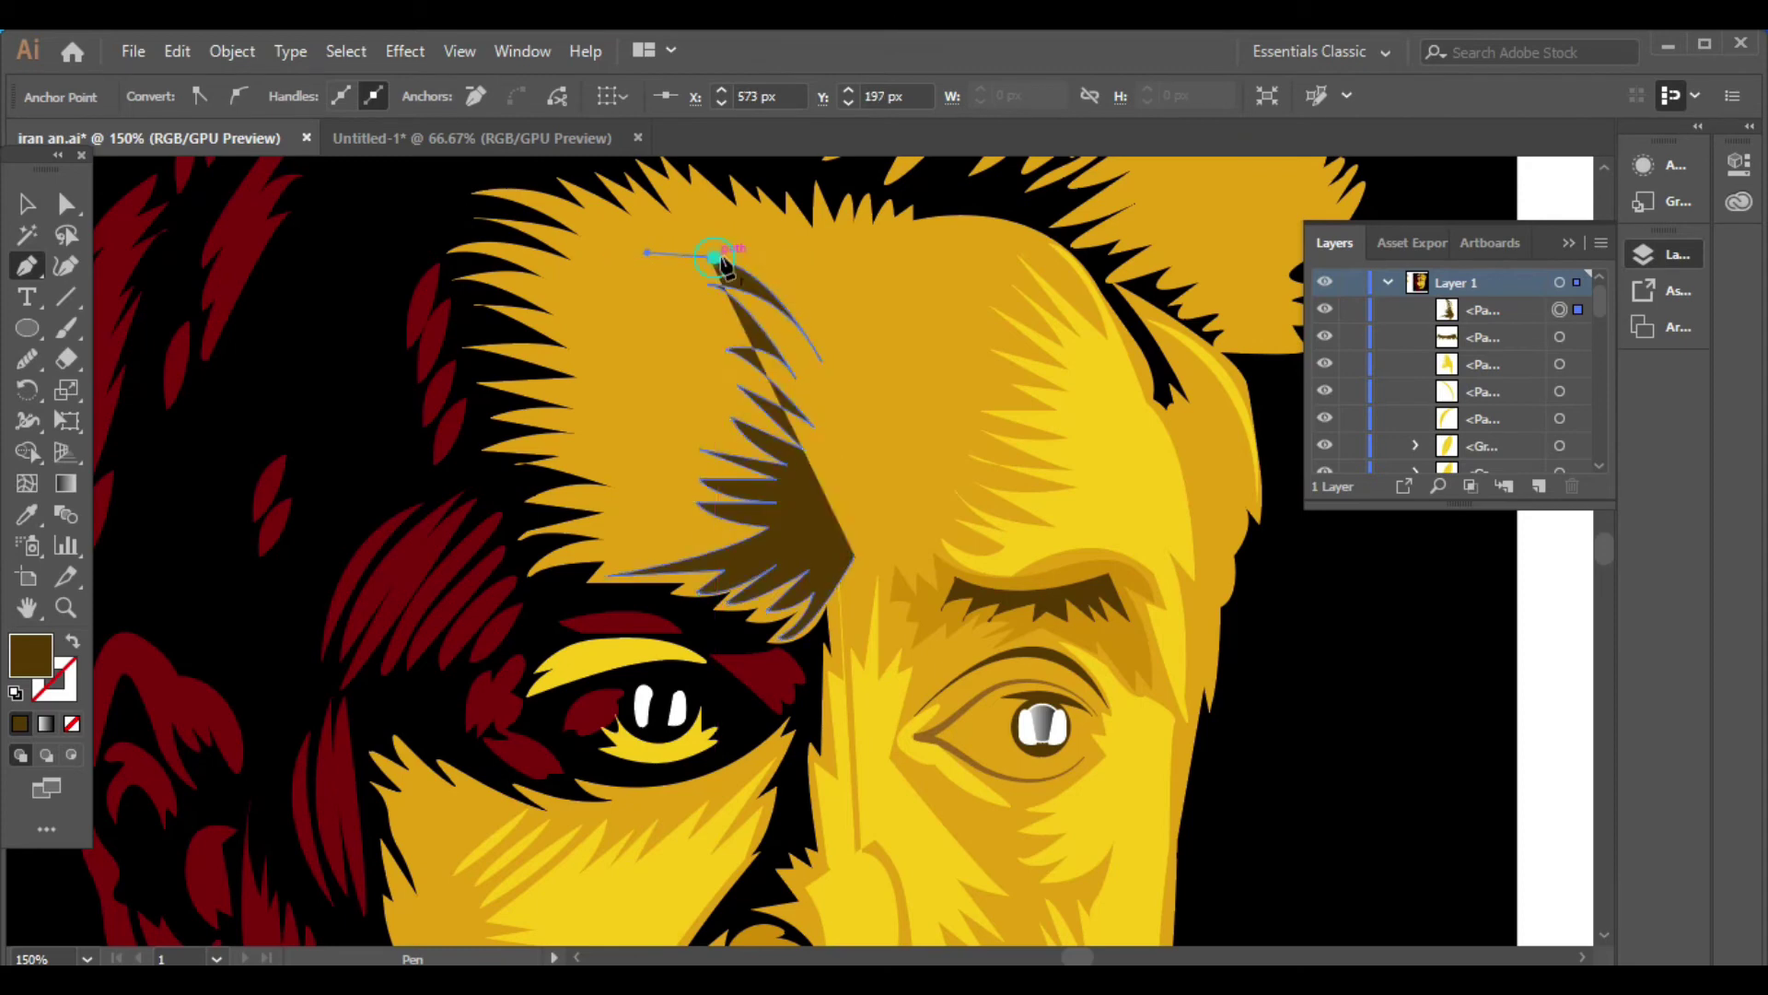
# Draw another curved strand from mid-forehead up to the hairline
pyautogui.moveTo(838, 359); pyautogui.dragTo(848, 442)
pyautogui.click(837, 358)
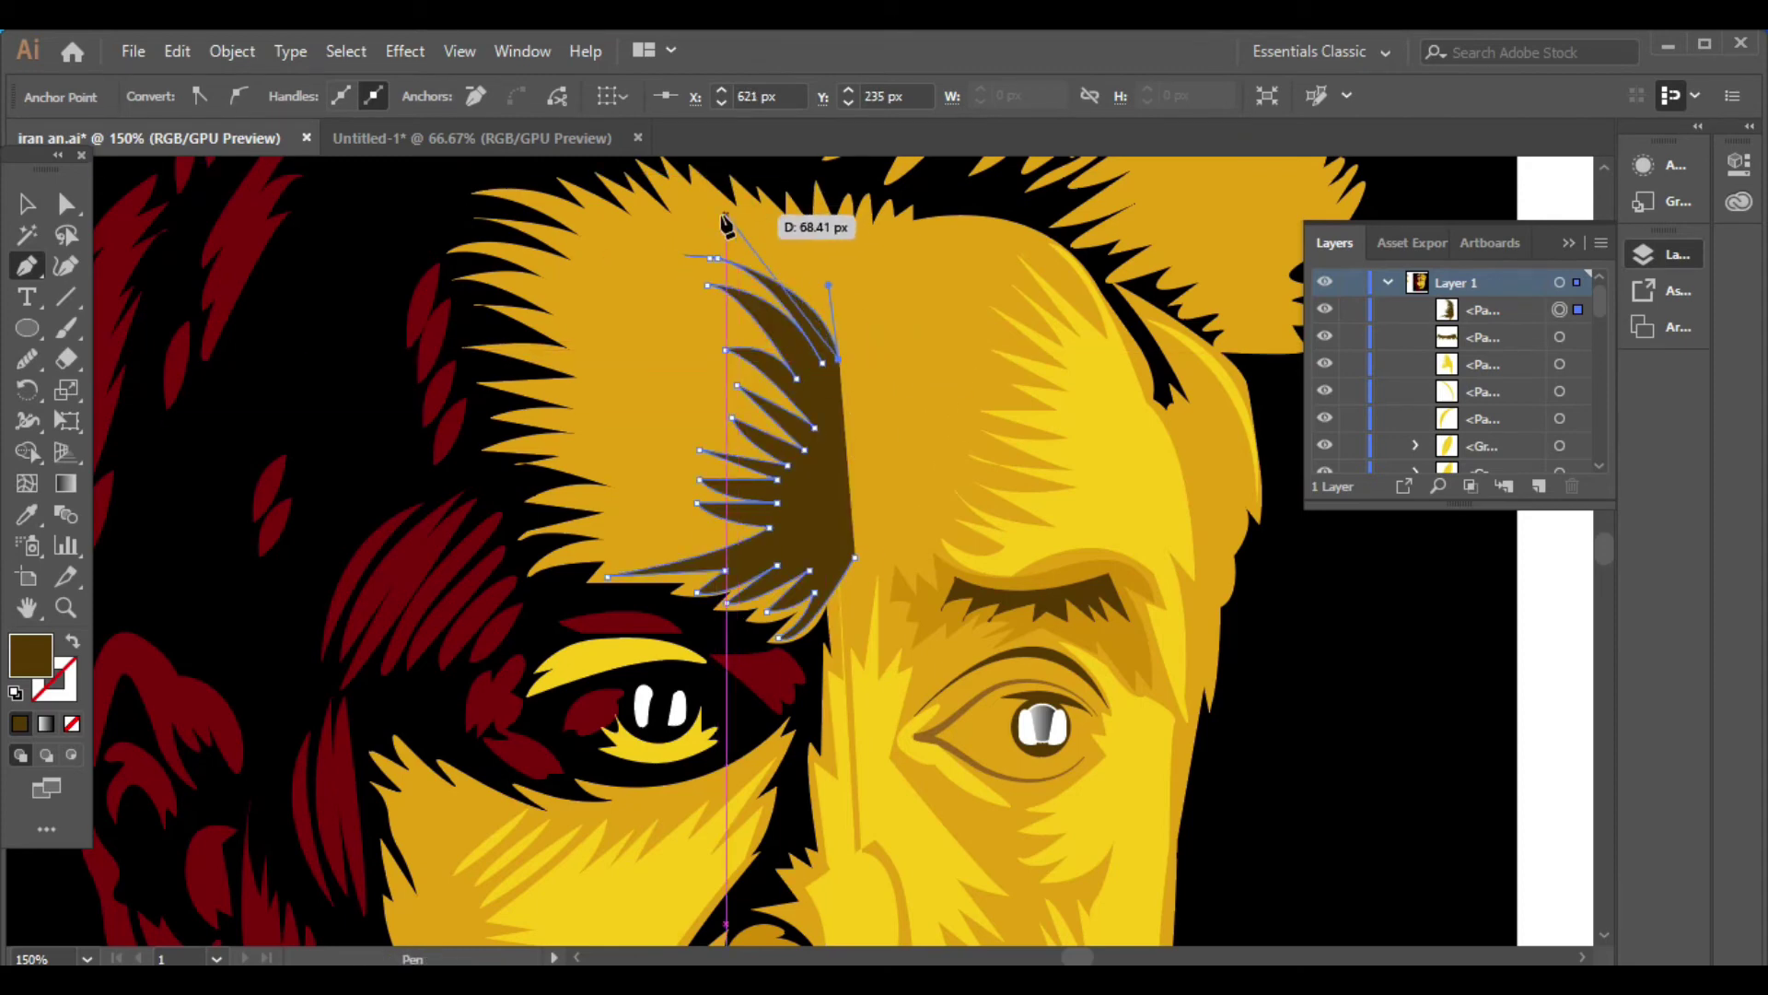
pyautogui.moveTo(703, 201); pyautogui.dragTo(701, 207)
pyautogui.moveTo(854, 340); pyautogui.dragTo(898, 473)
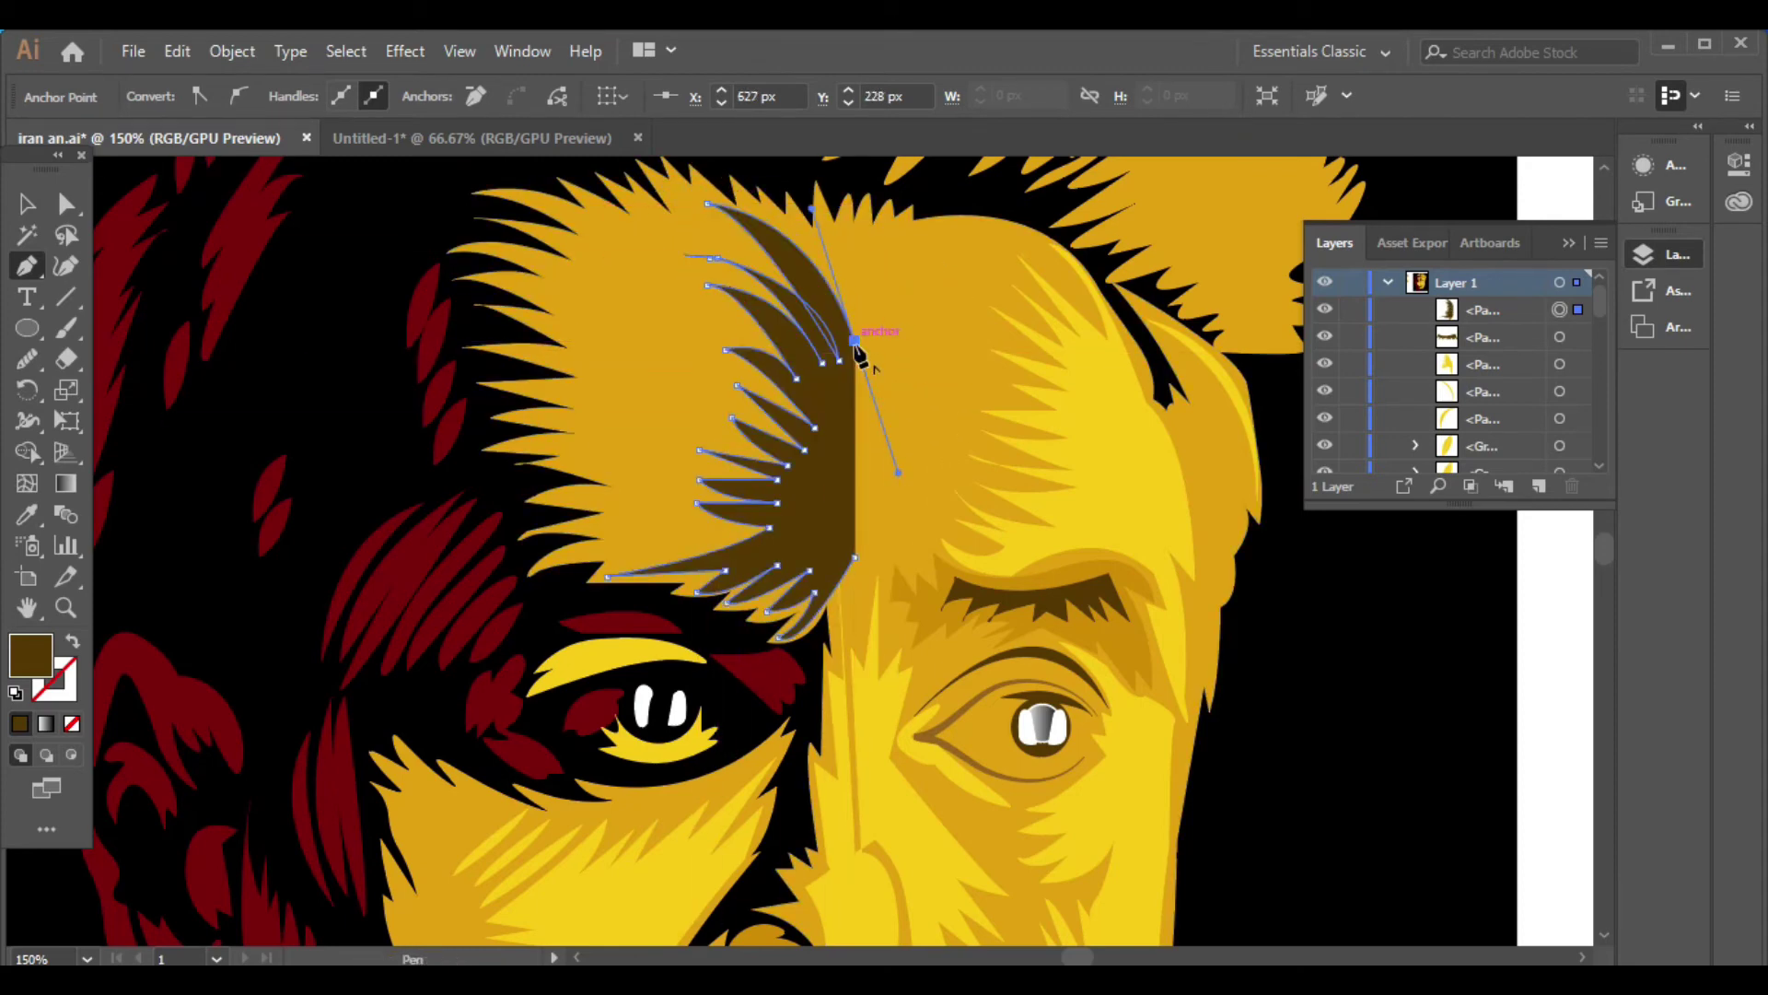
pyautogui.moveTo(855, 343); pyautogui.dragTo(828, 221)
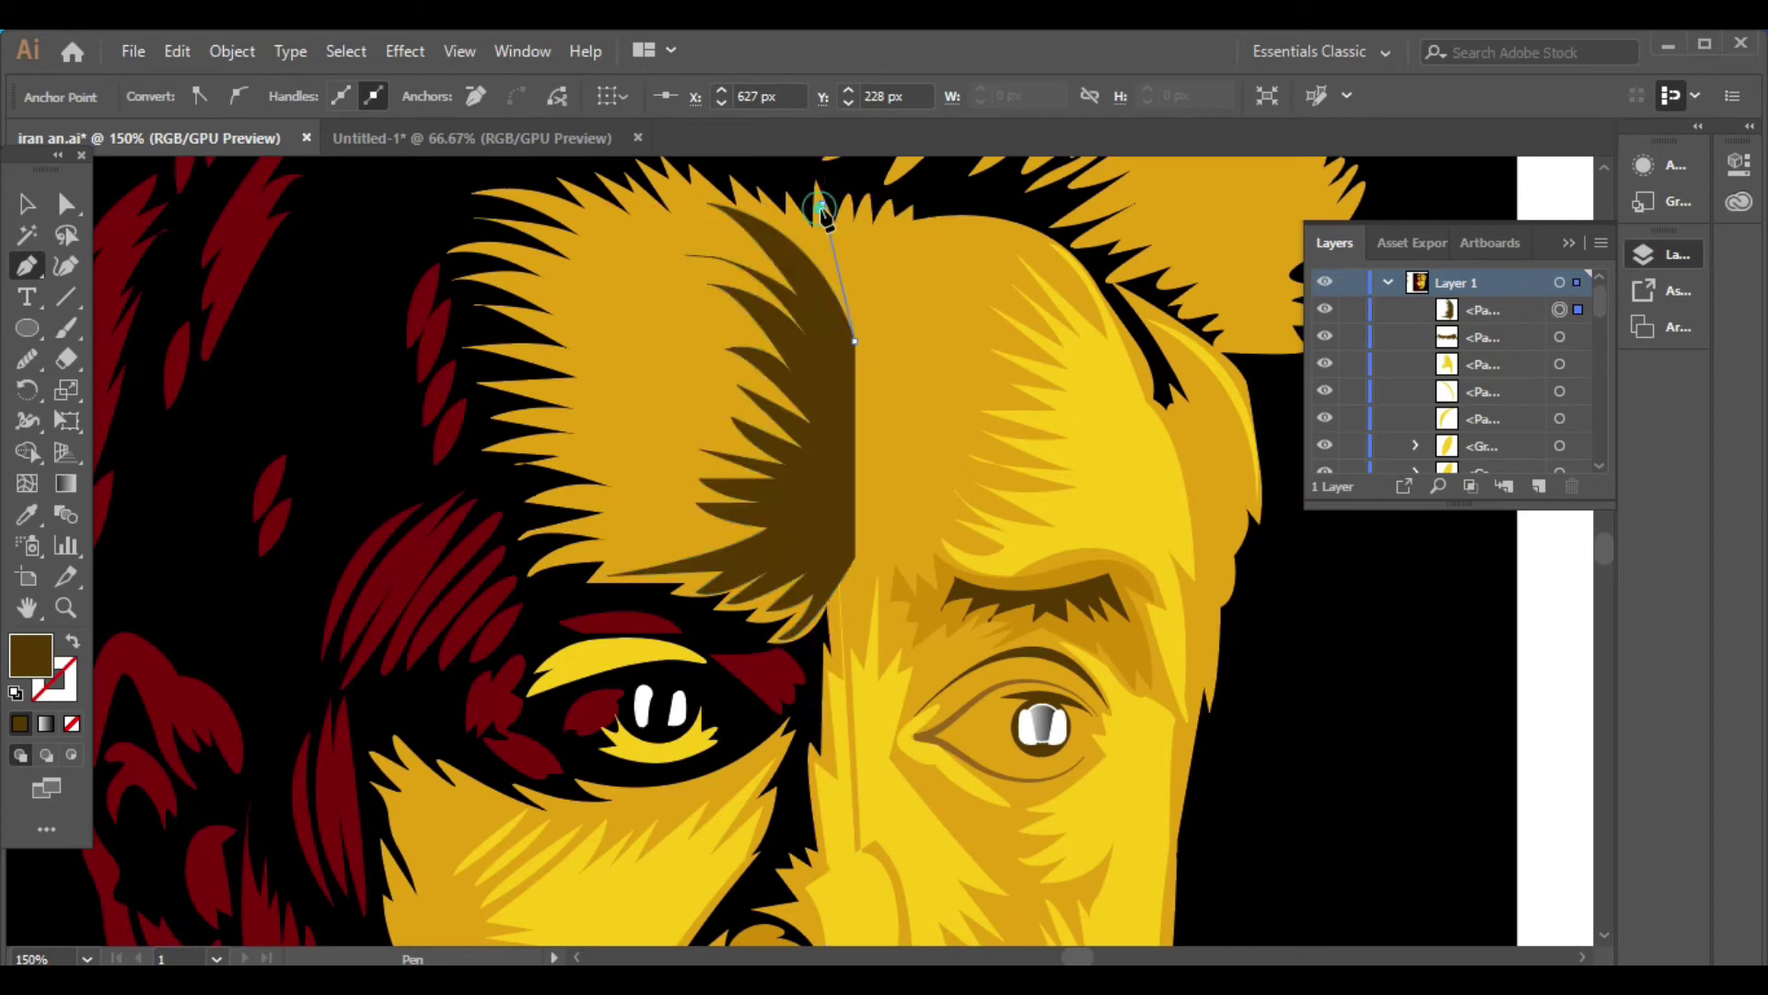
pyautogui.moveTo(863, 320)
pyautogui.mouseDown()
pyautogui.moveTo(870, 225)
pyautogui.moveTo(1020, 249)
pyautogui.moveTo(992, 225)
pyautogui.mouseUp()
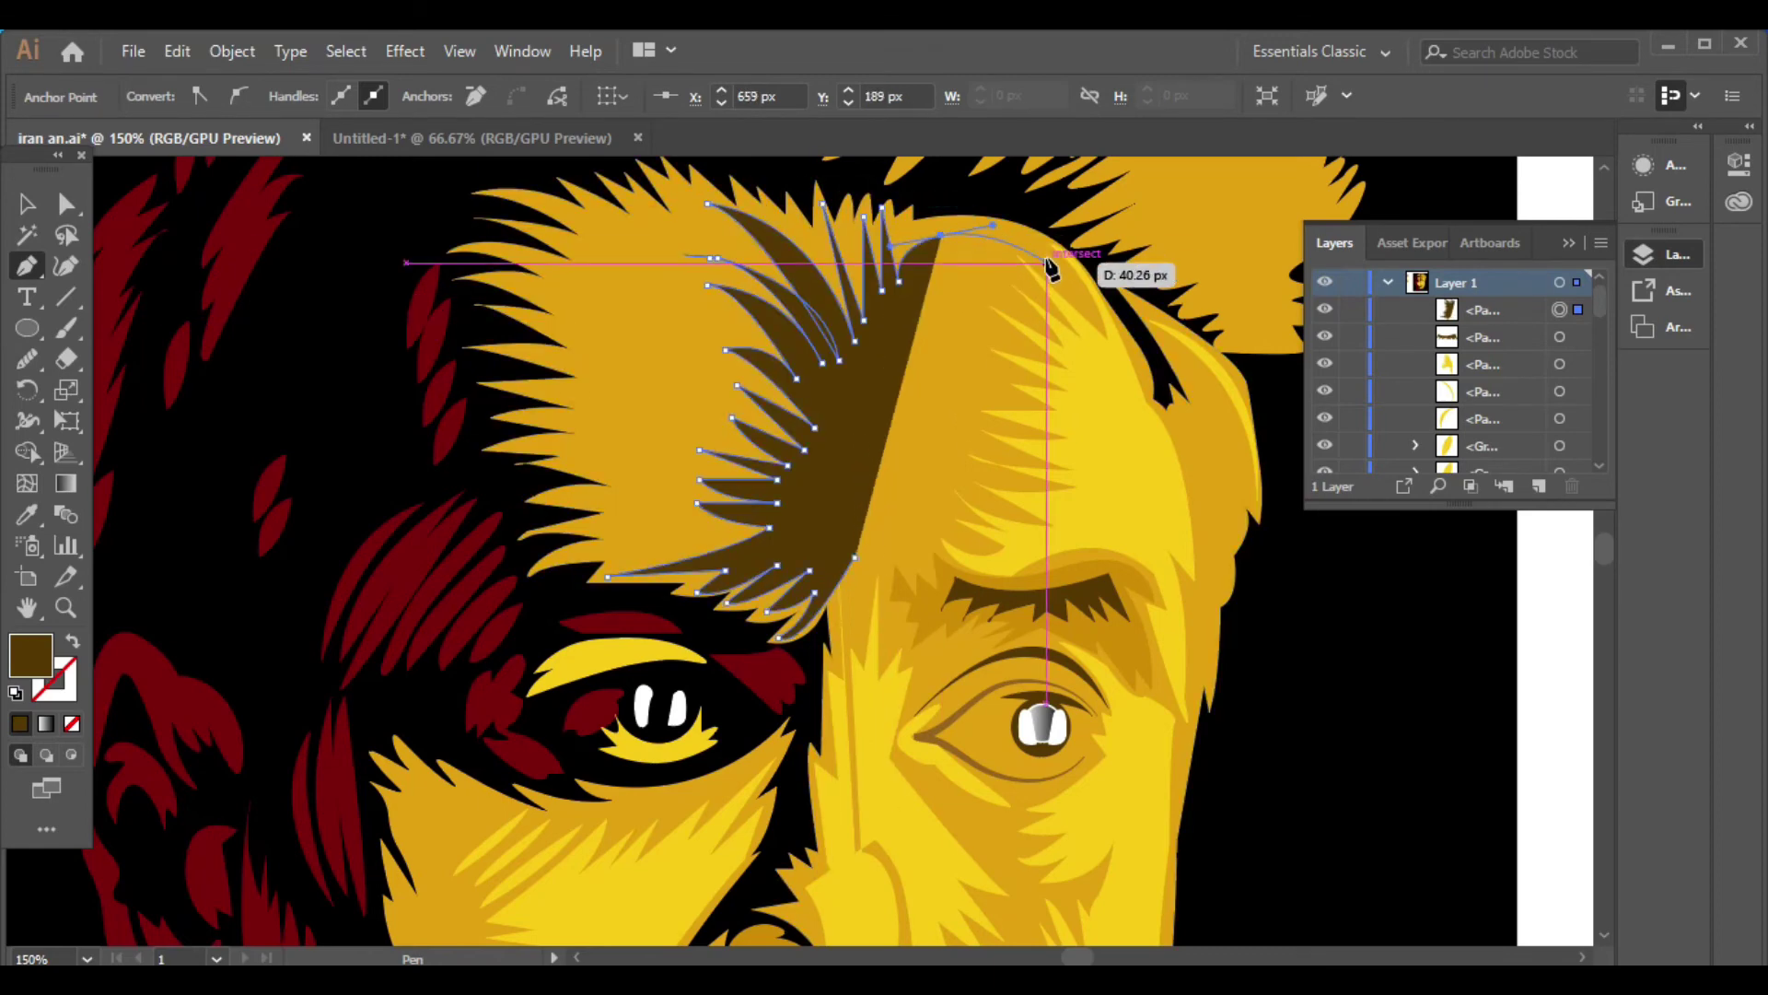
# Close the large forehead shape across the top and fill it bright yellow
pyautogui.click(1116, 354)
pyautogui.moveTo(1117, 358); pyautogui.dragTo(1142, 486)
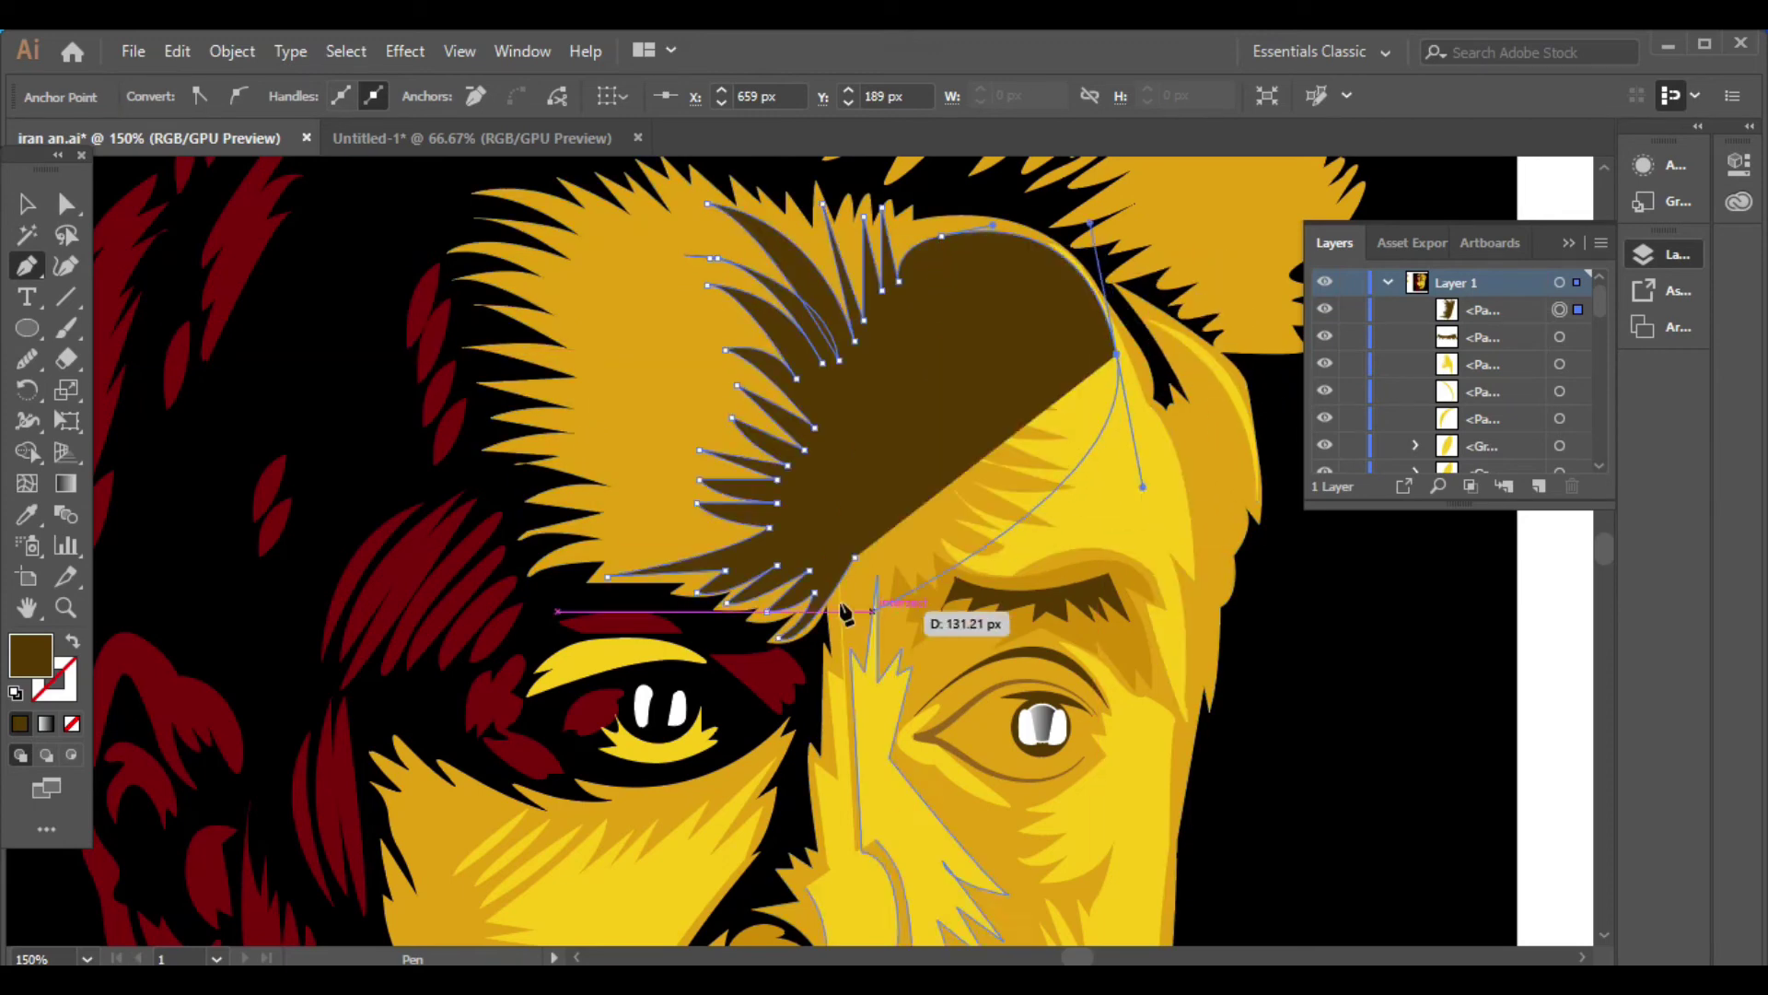
pyautogui.click(695, 504)
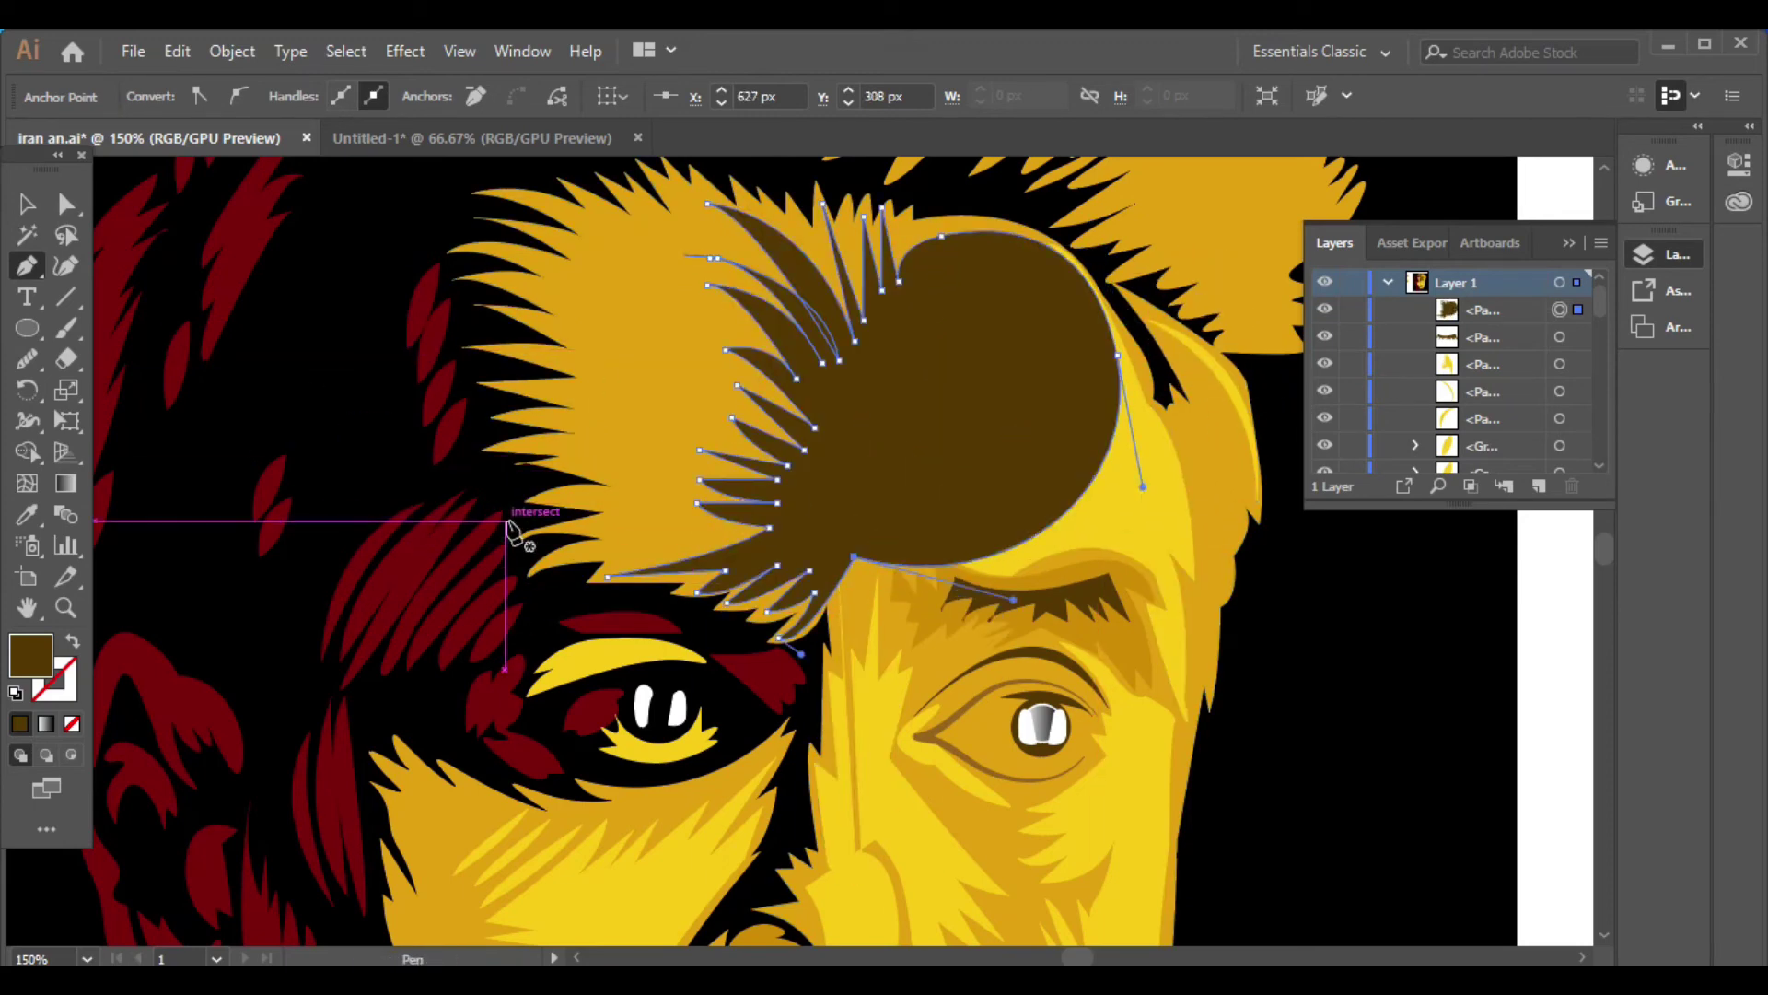
pyautogui.hotkey('ctrl', '-')
pyautogui.press('i')
pyautogui.click(939, 501)
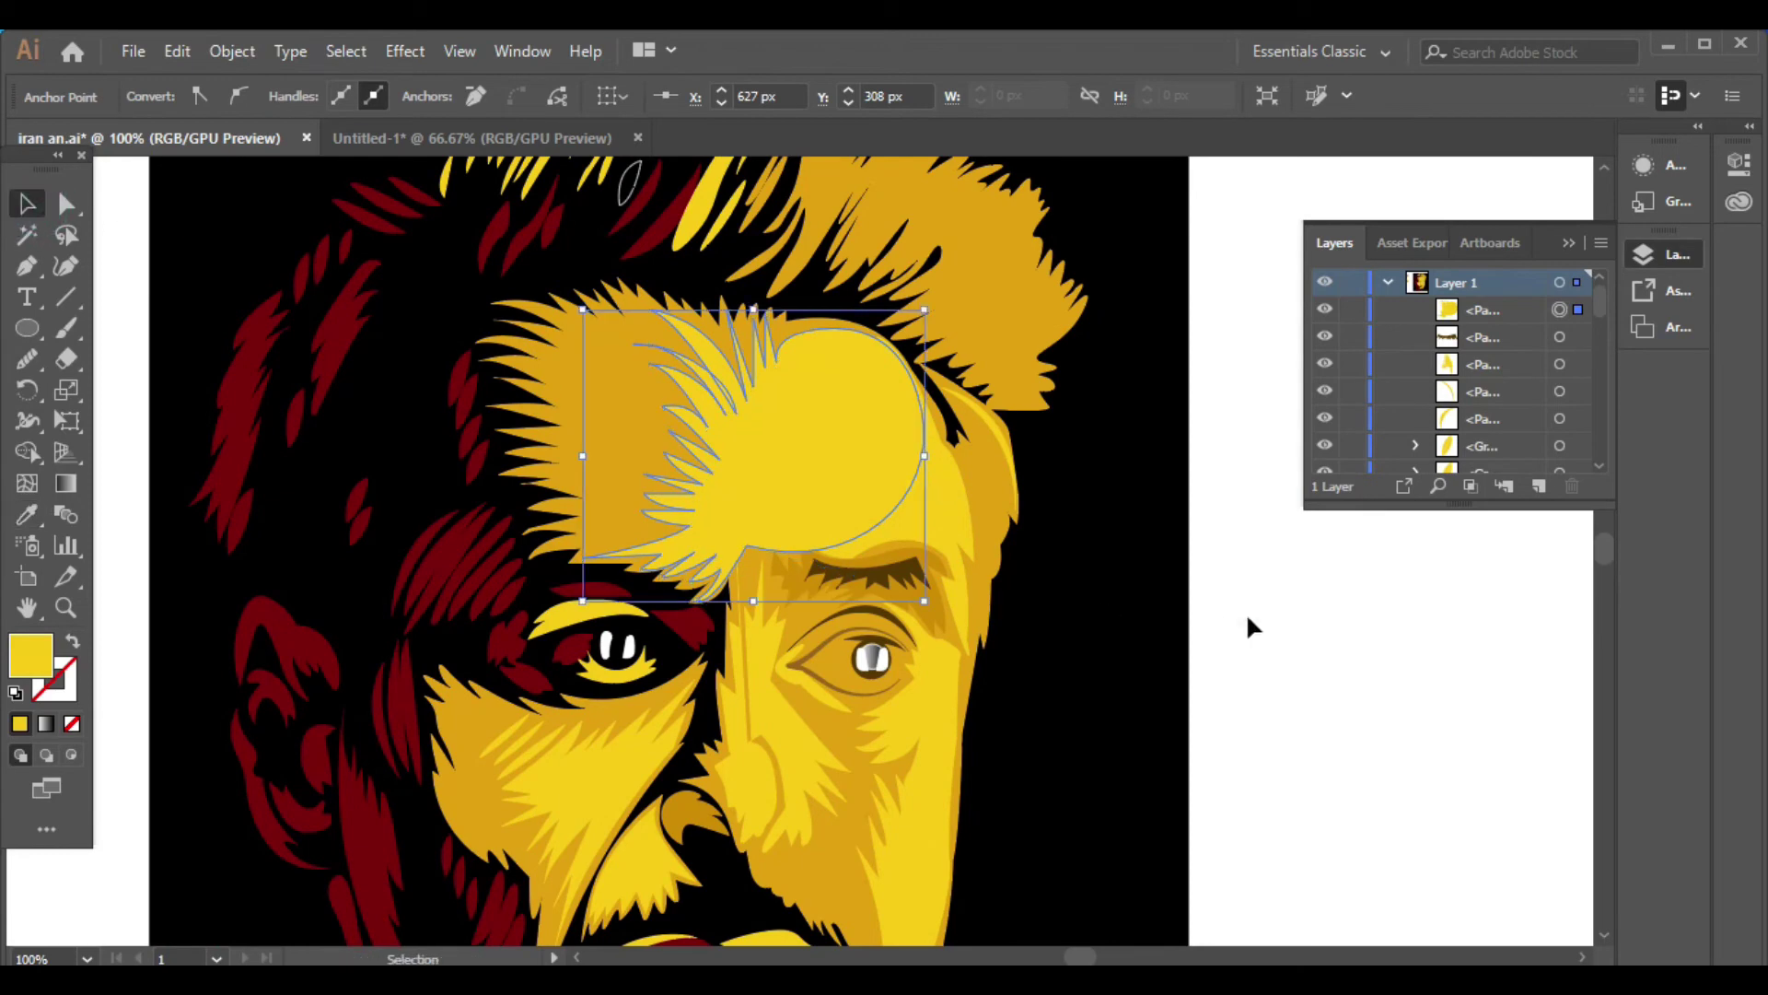
# Fill the forehead highlight with the light-yellow swatch and bring it to the front
pyautogui.hotkey('ctrl', '-')
pyautogui.hotkey('ctrl', '-')
pyautogui.click(332, 471)
pyautogui.press('v')
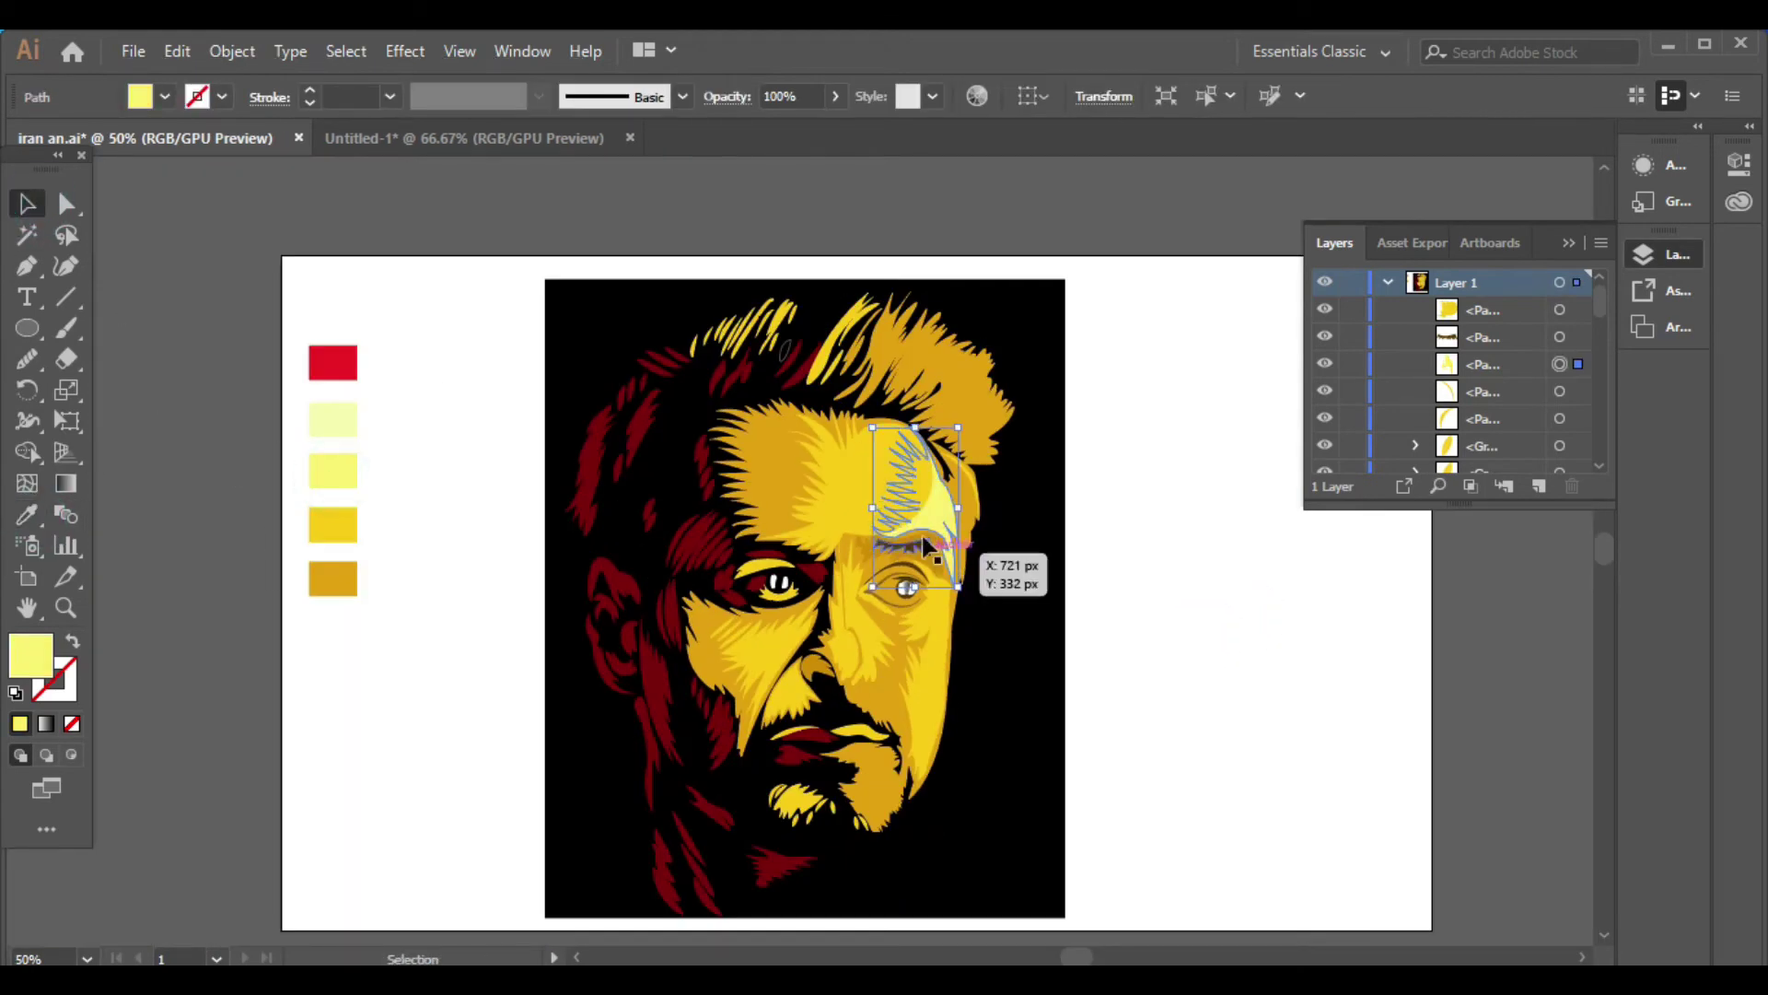
pyautogui.rightClick(921, 543)
pyautogui.click(1271, 834)
pyautogui.click(978, 649)
# Recolour the right cheek strip, finishing with paler yellow F4E347 from the Color Picker
pyautogui.click(920, 693)
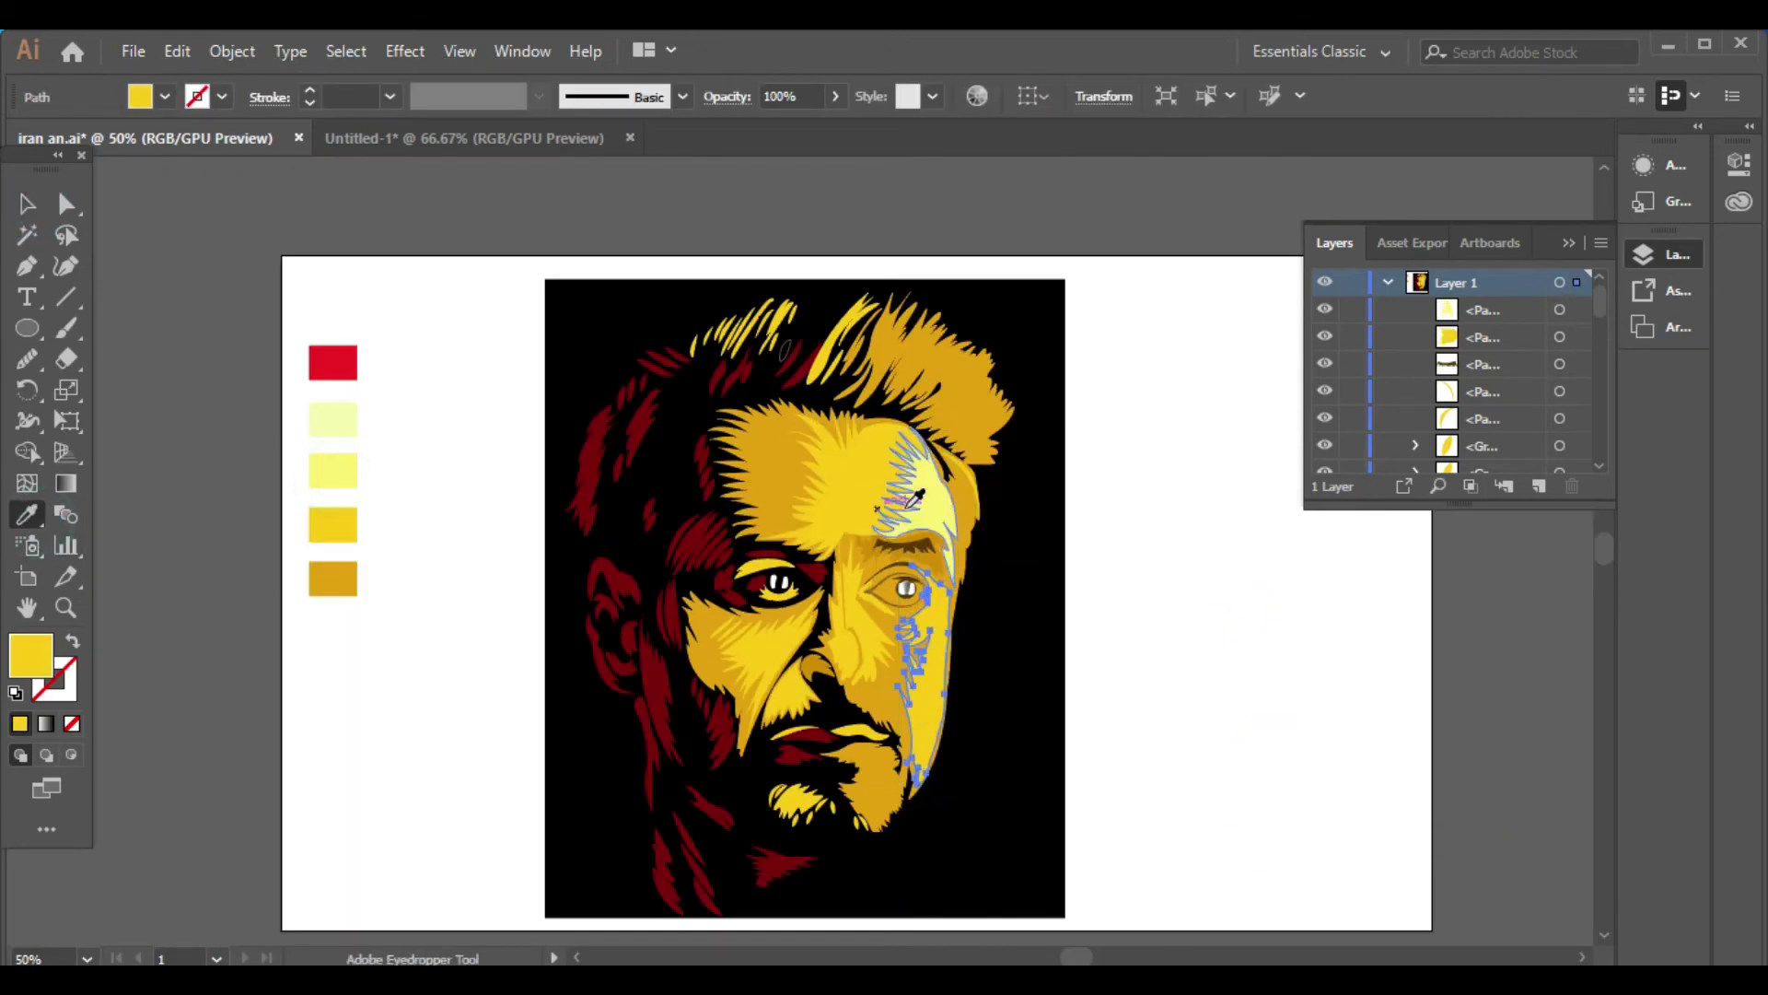
pyautogui.click(851, 617)
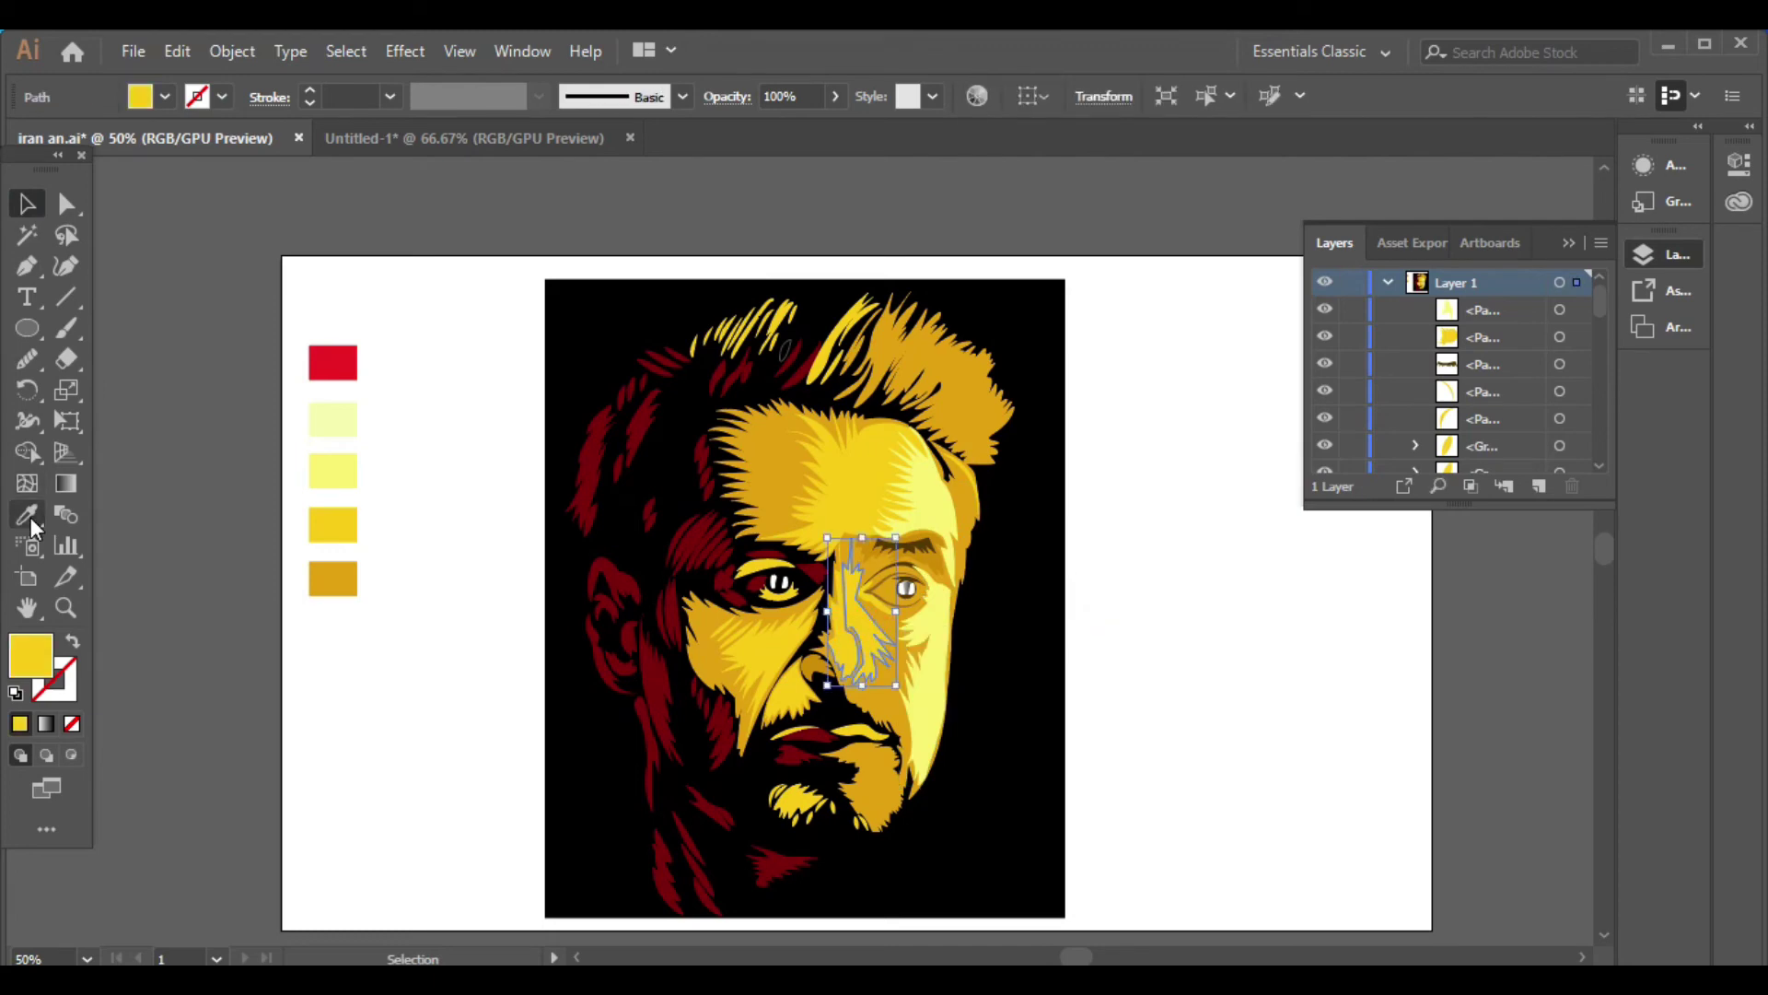
pyautogui.press('i')
pyautogui.click(932, 702)
pyautogui.press('v')
pyautogui.click(1170, 651)
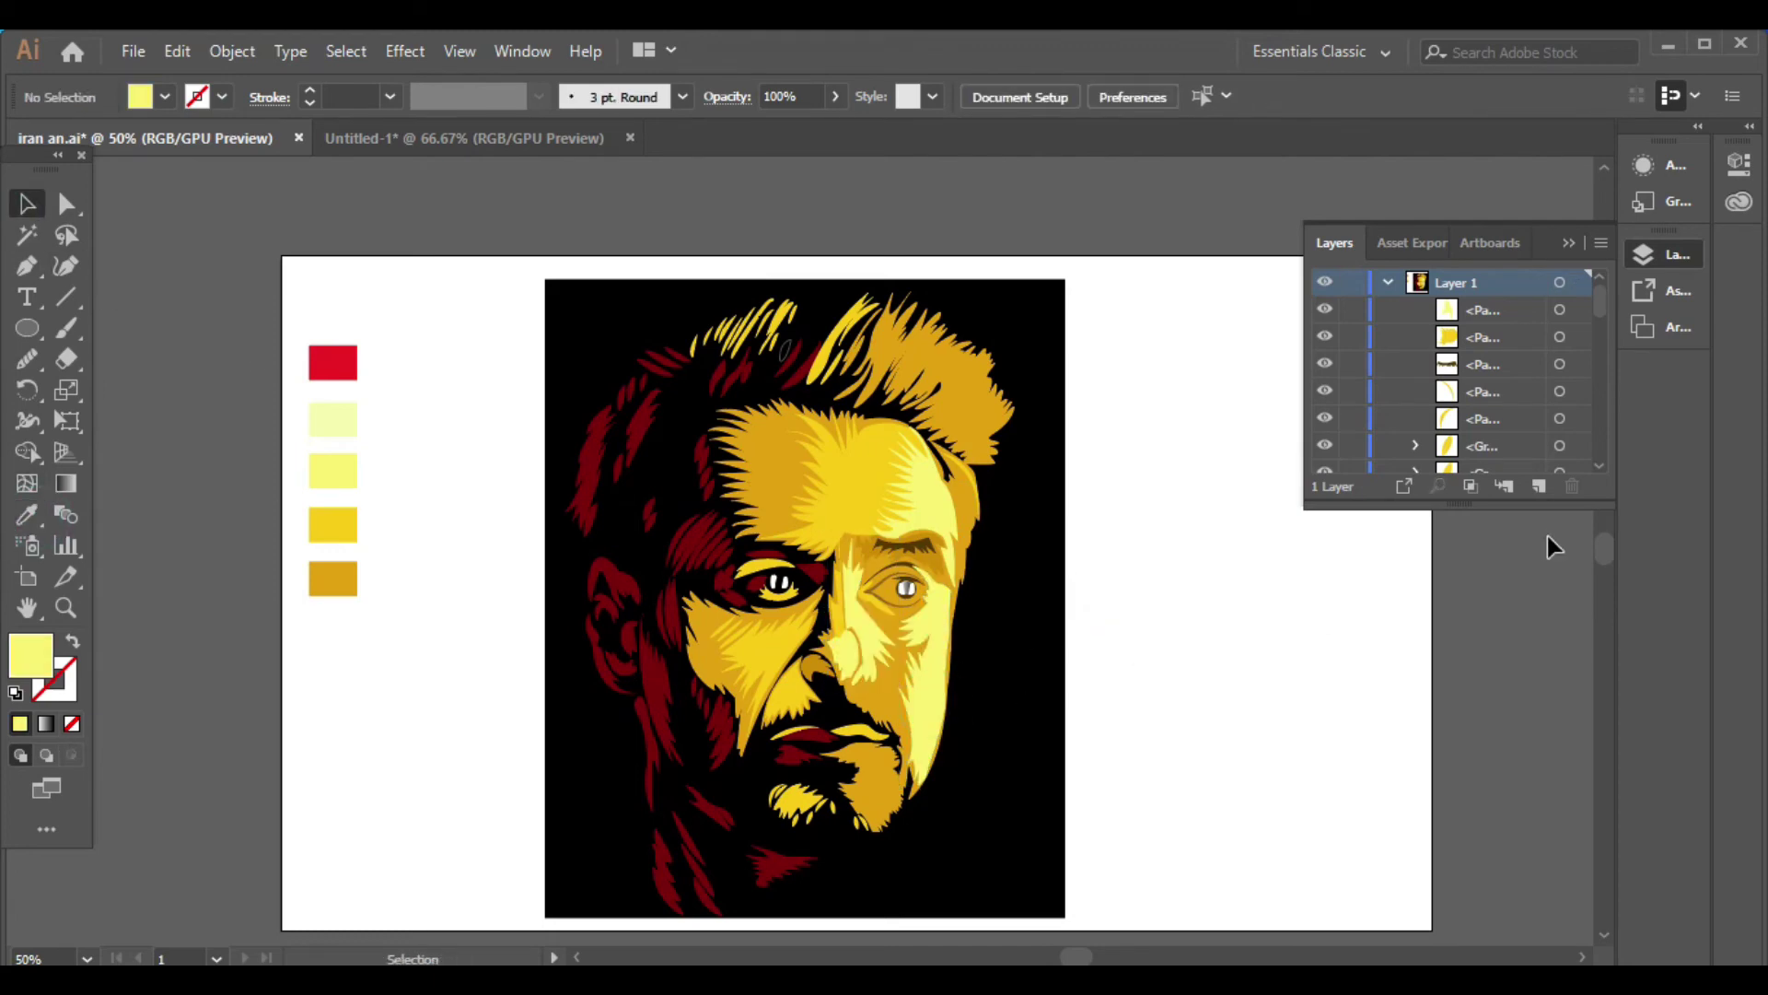
pyautogui.click(893, 772)
pyautogui.doubleClick(31, 655)
pyautogui.click(310, 285)
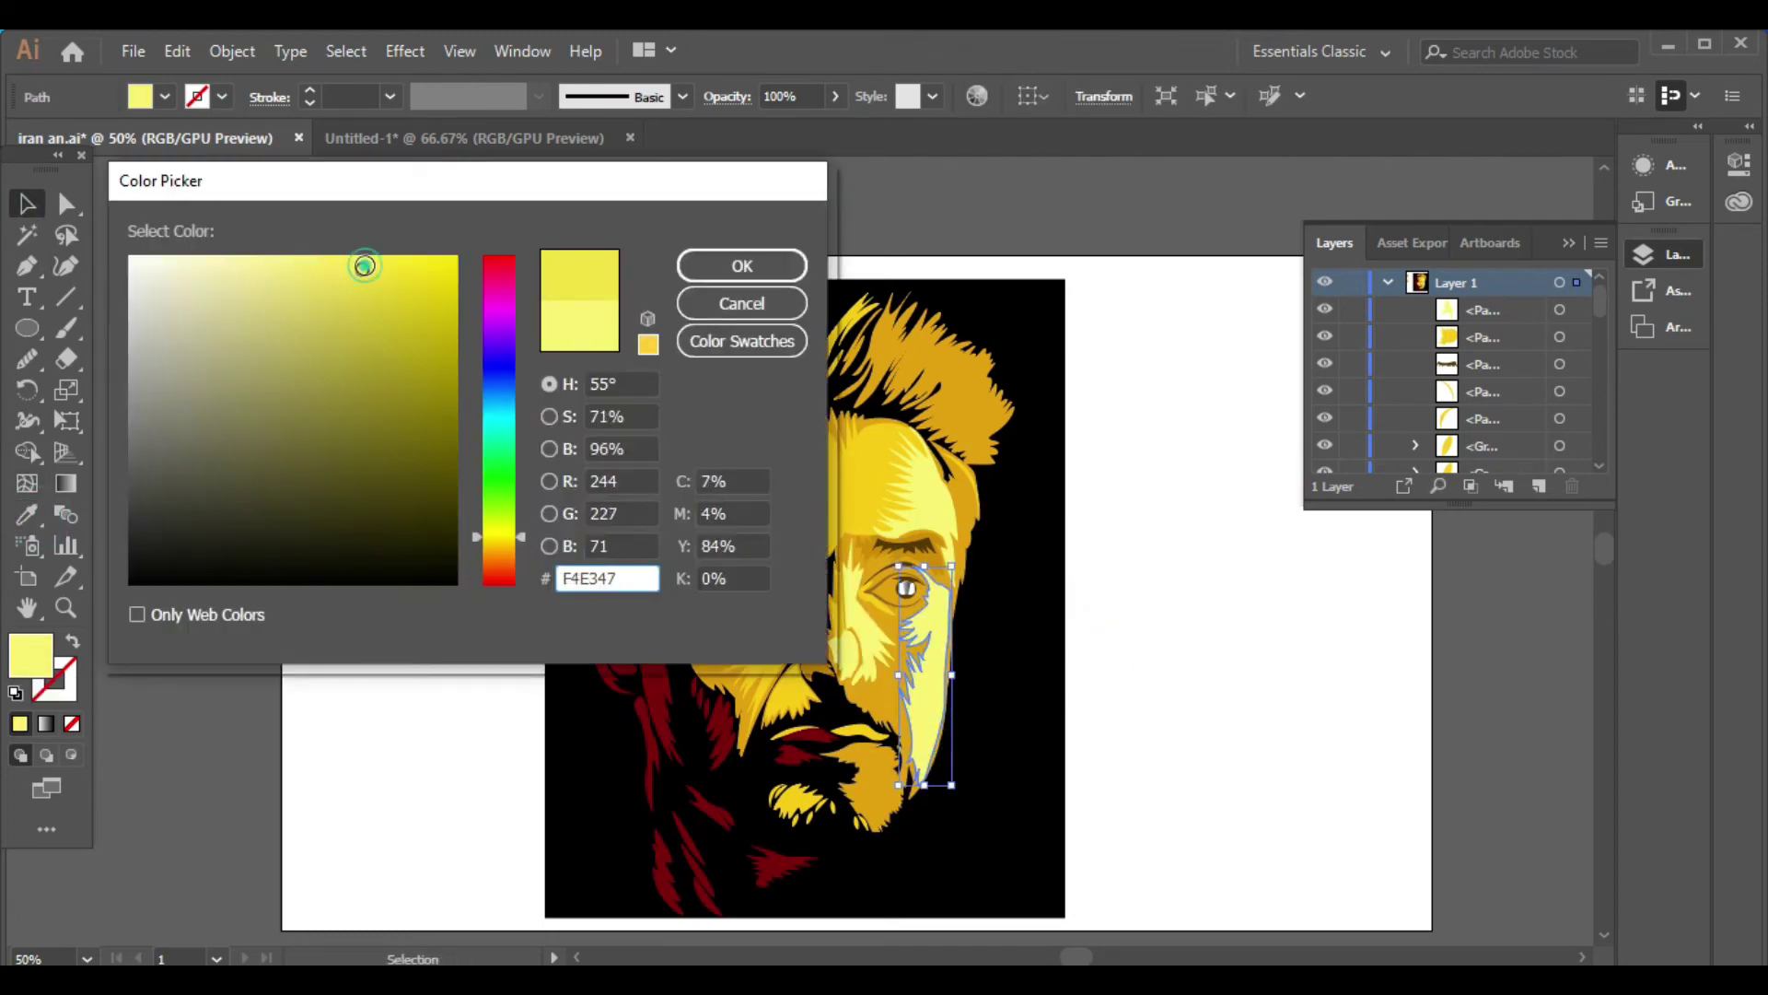
pyautogui.click(742, 265)
pyautogui.click(1308, 543)
# Refill the forehead highlight and nose-bridge shapes with the swatch yellow
pyautogui.click(912, 470)
pyautogui.press('i')
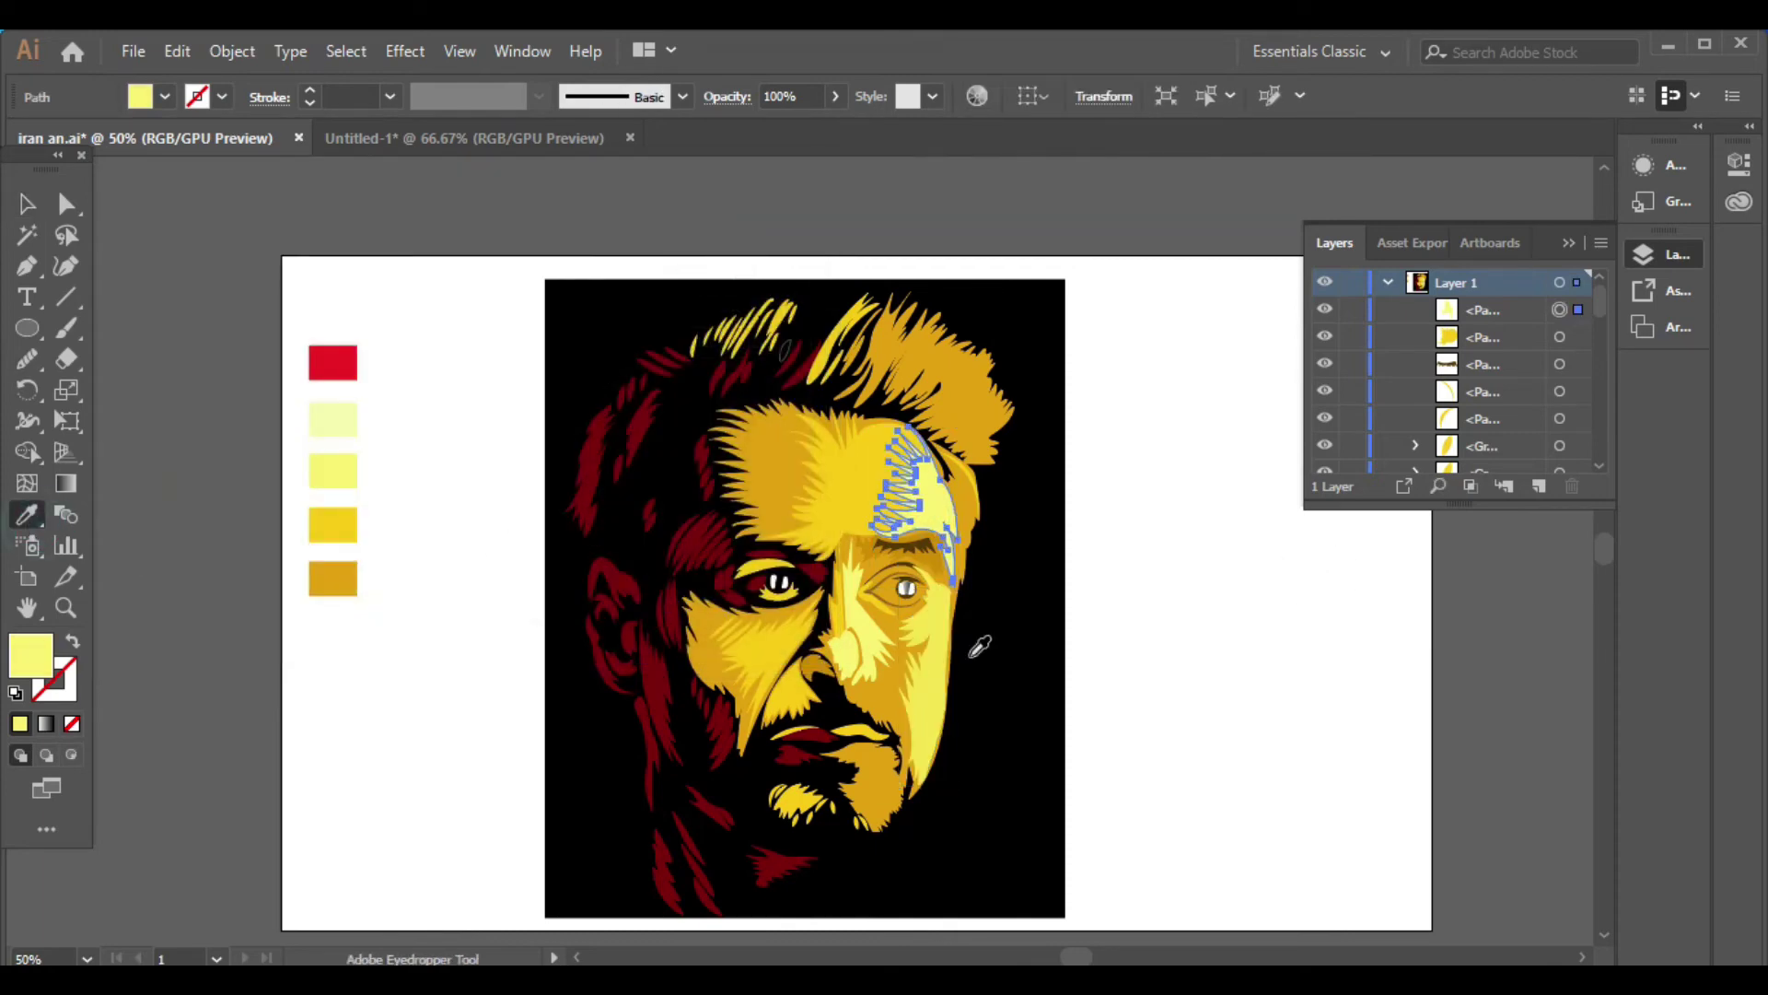
pyautogui.click(944, 668)
pyautogui.press('v')
pyautogui.click(865, 655)
pyautogui.press('i')
pyautogui.press('v')
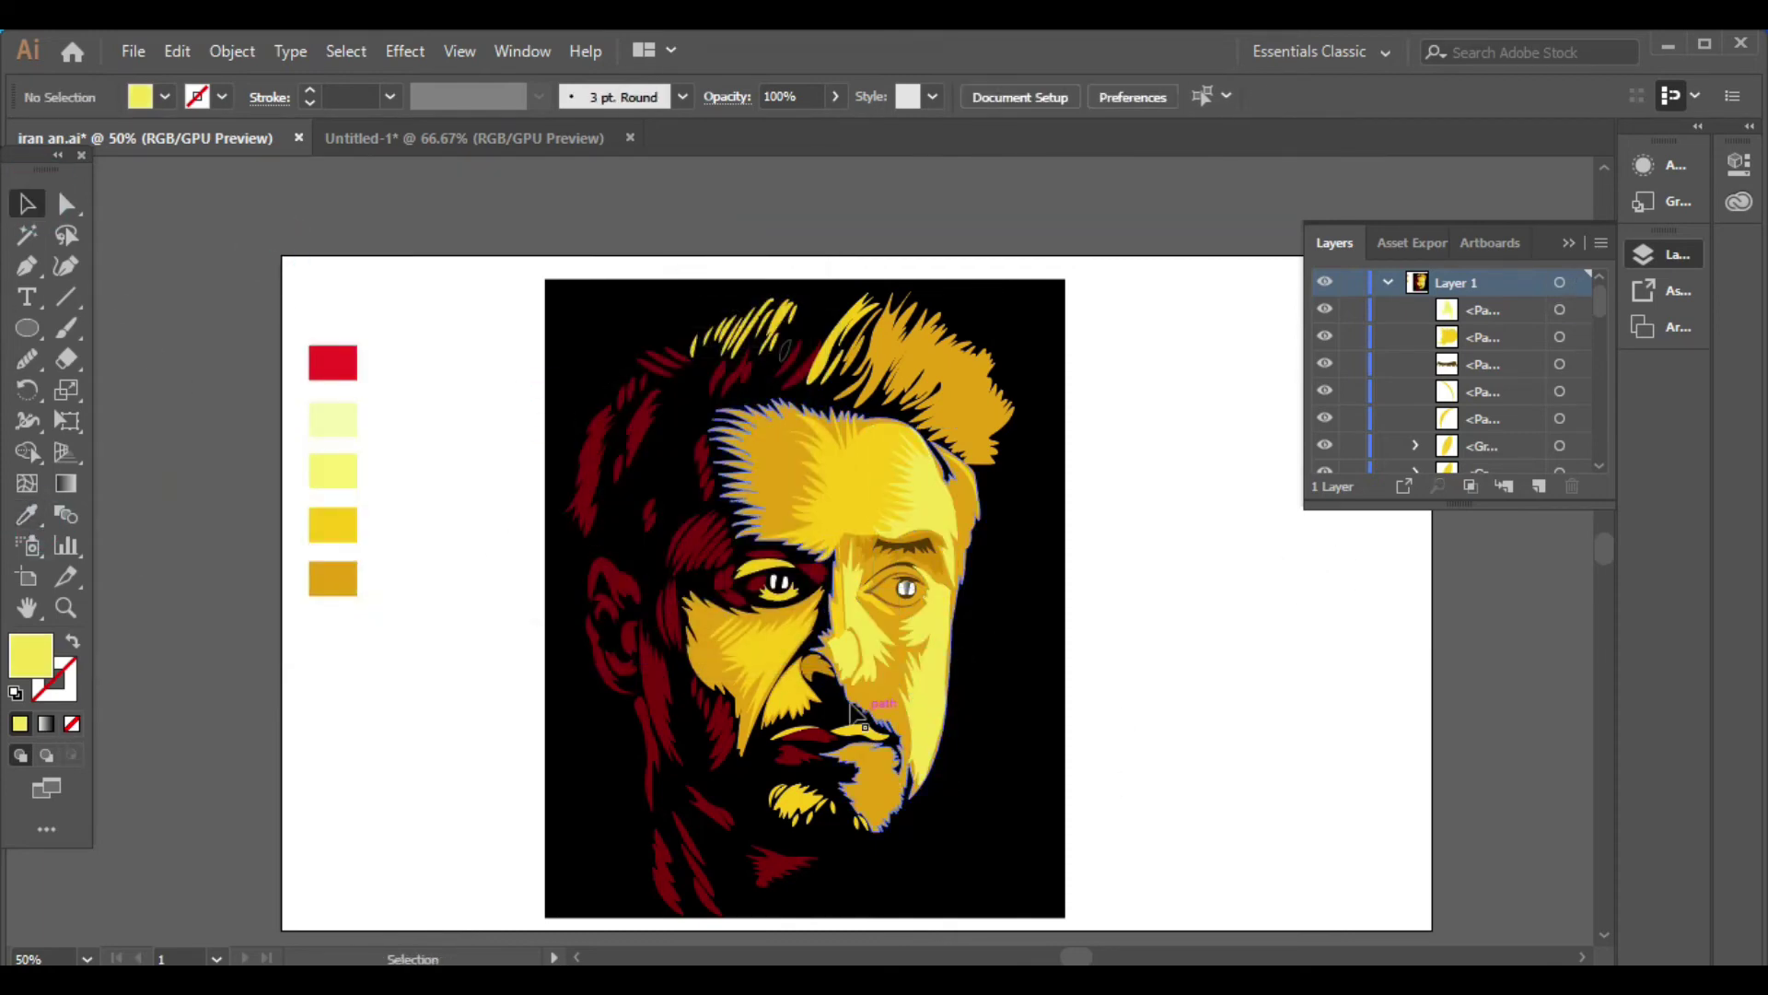
pyautogui.click(848, 654)
pyautogui.click(1243, 478)
# Draw a small stroke shape under the nose and fill it with sampled gold
pyautogui.press('p')
pyautogui.scroll(2, 828, 748)
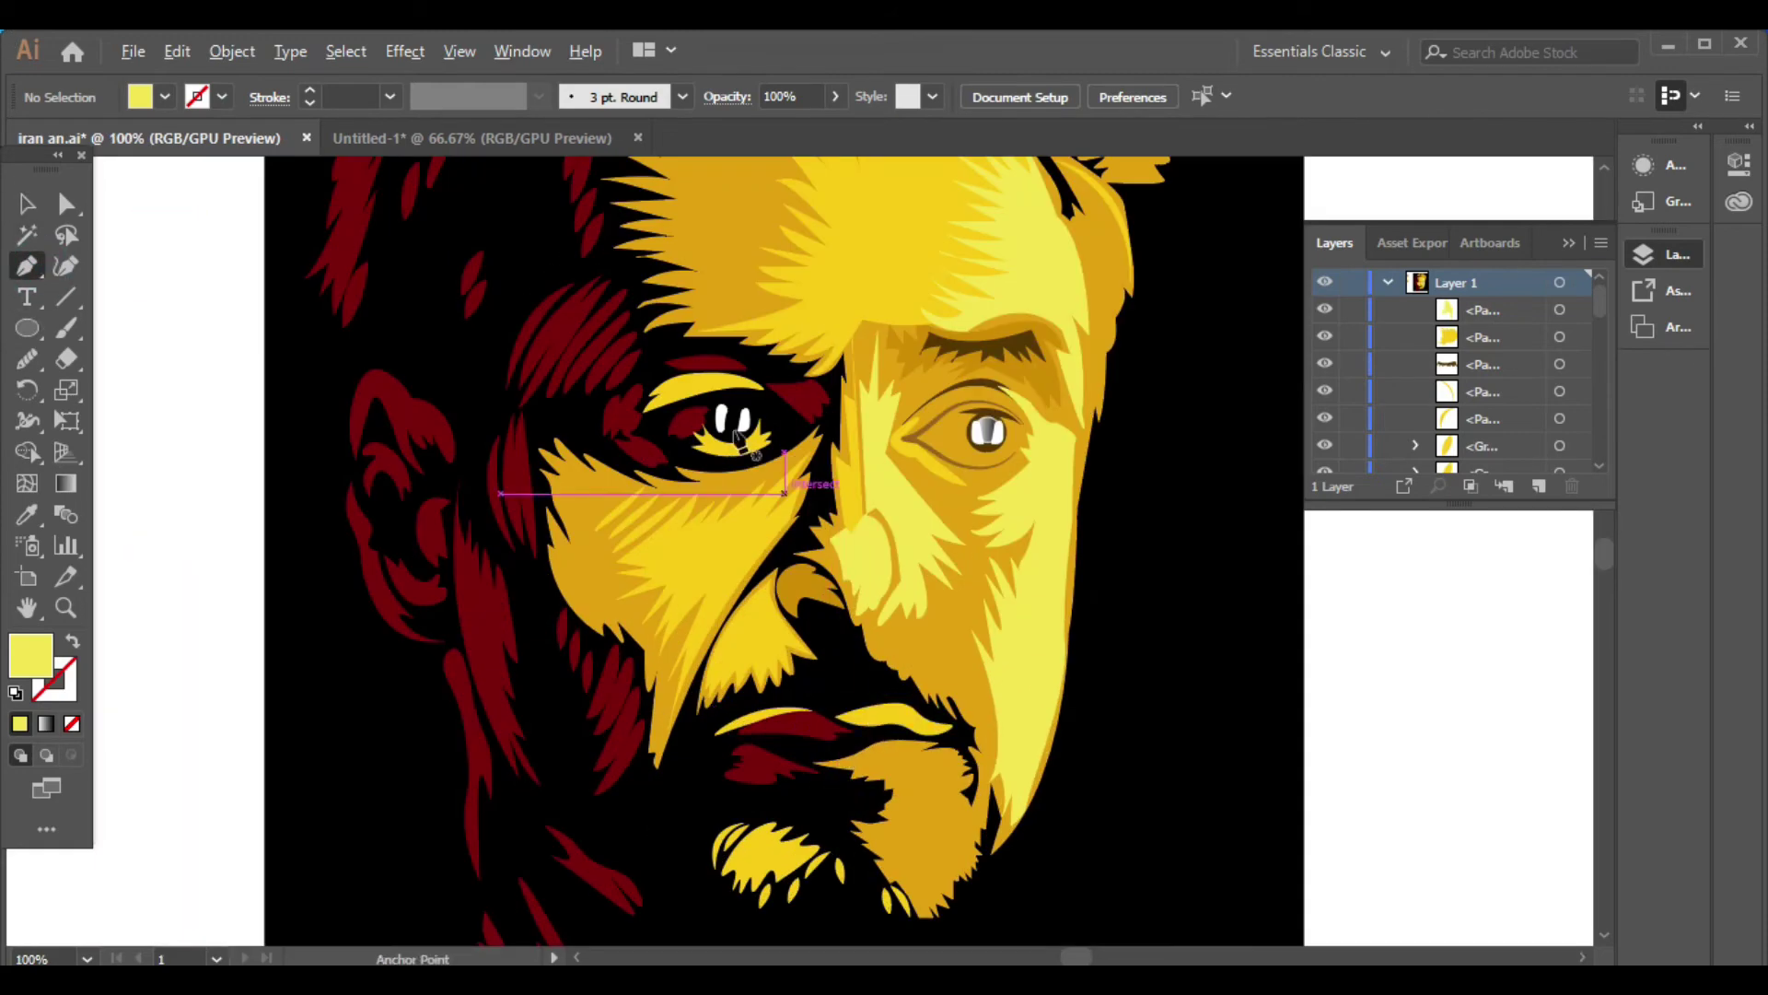
pyautogui.click(844, 626)
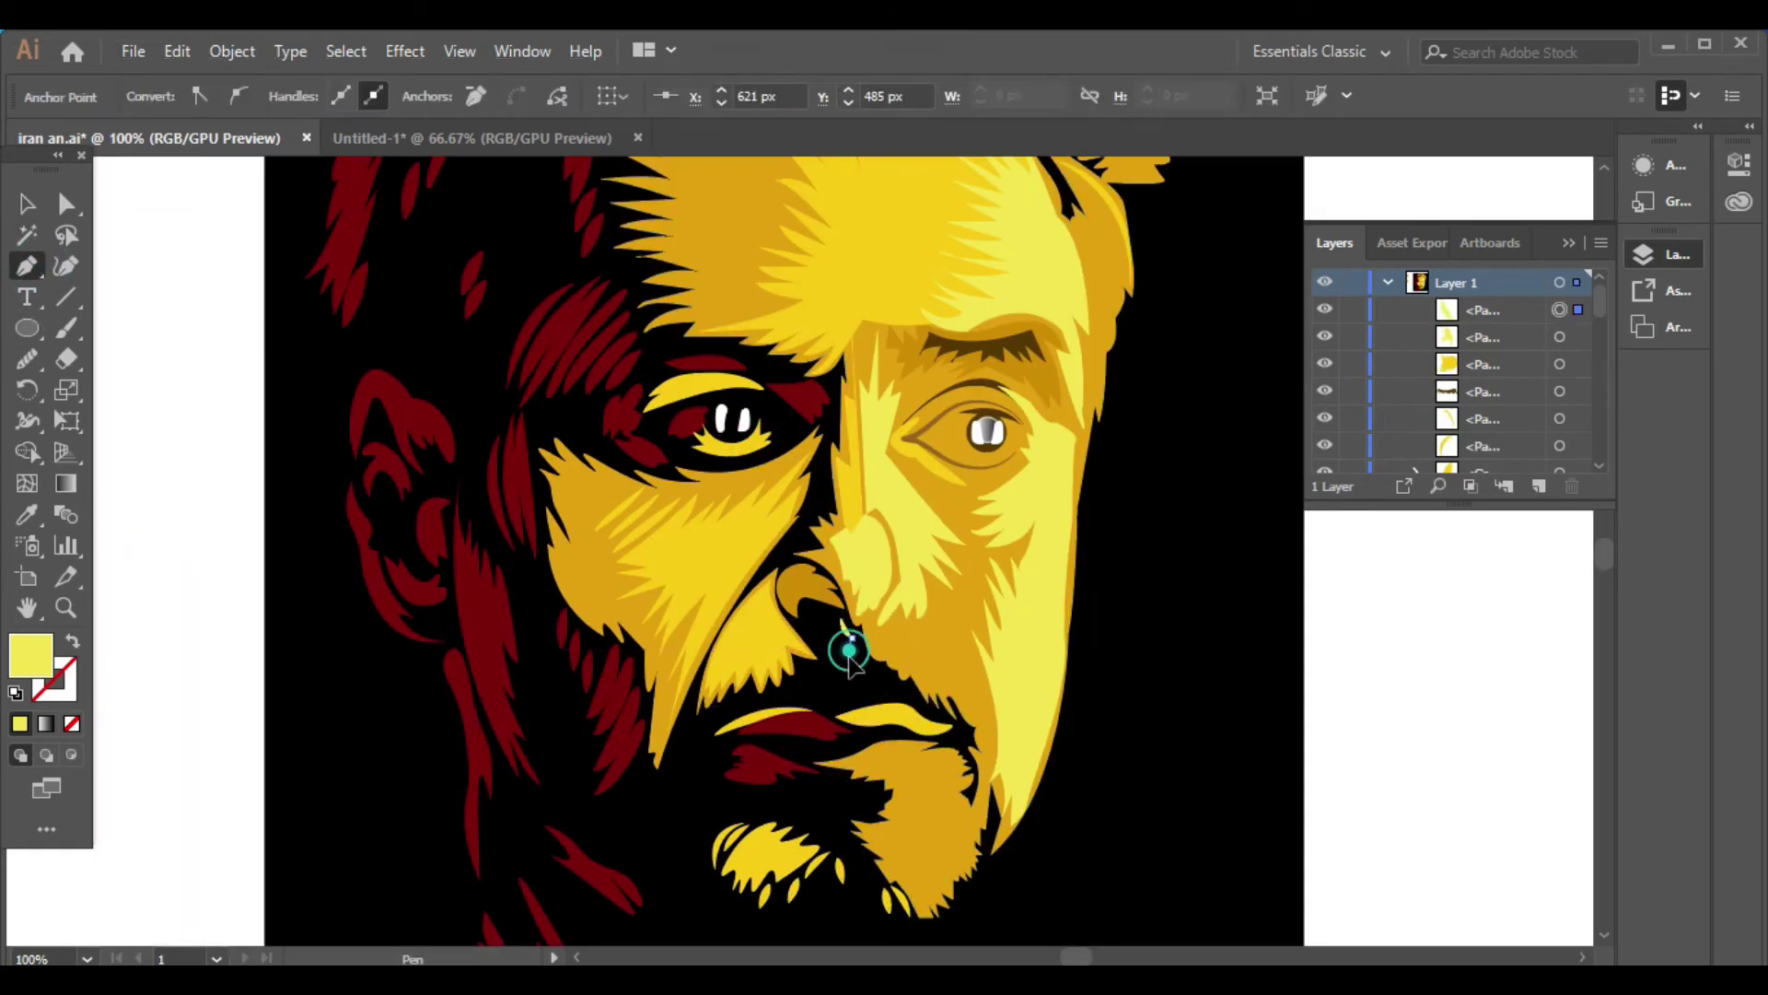
pyautogui.moveTo(849, 643)
pyautogui.mouseDown()
pyautogui.moveTo(810, 624)
pyautogui.moveTo(838, 627)
pyautogui.mouseUp()
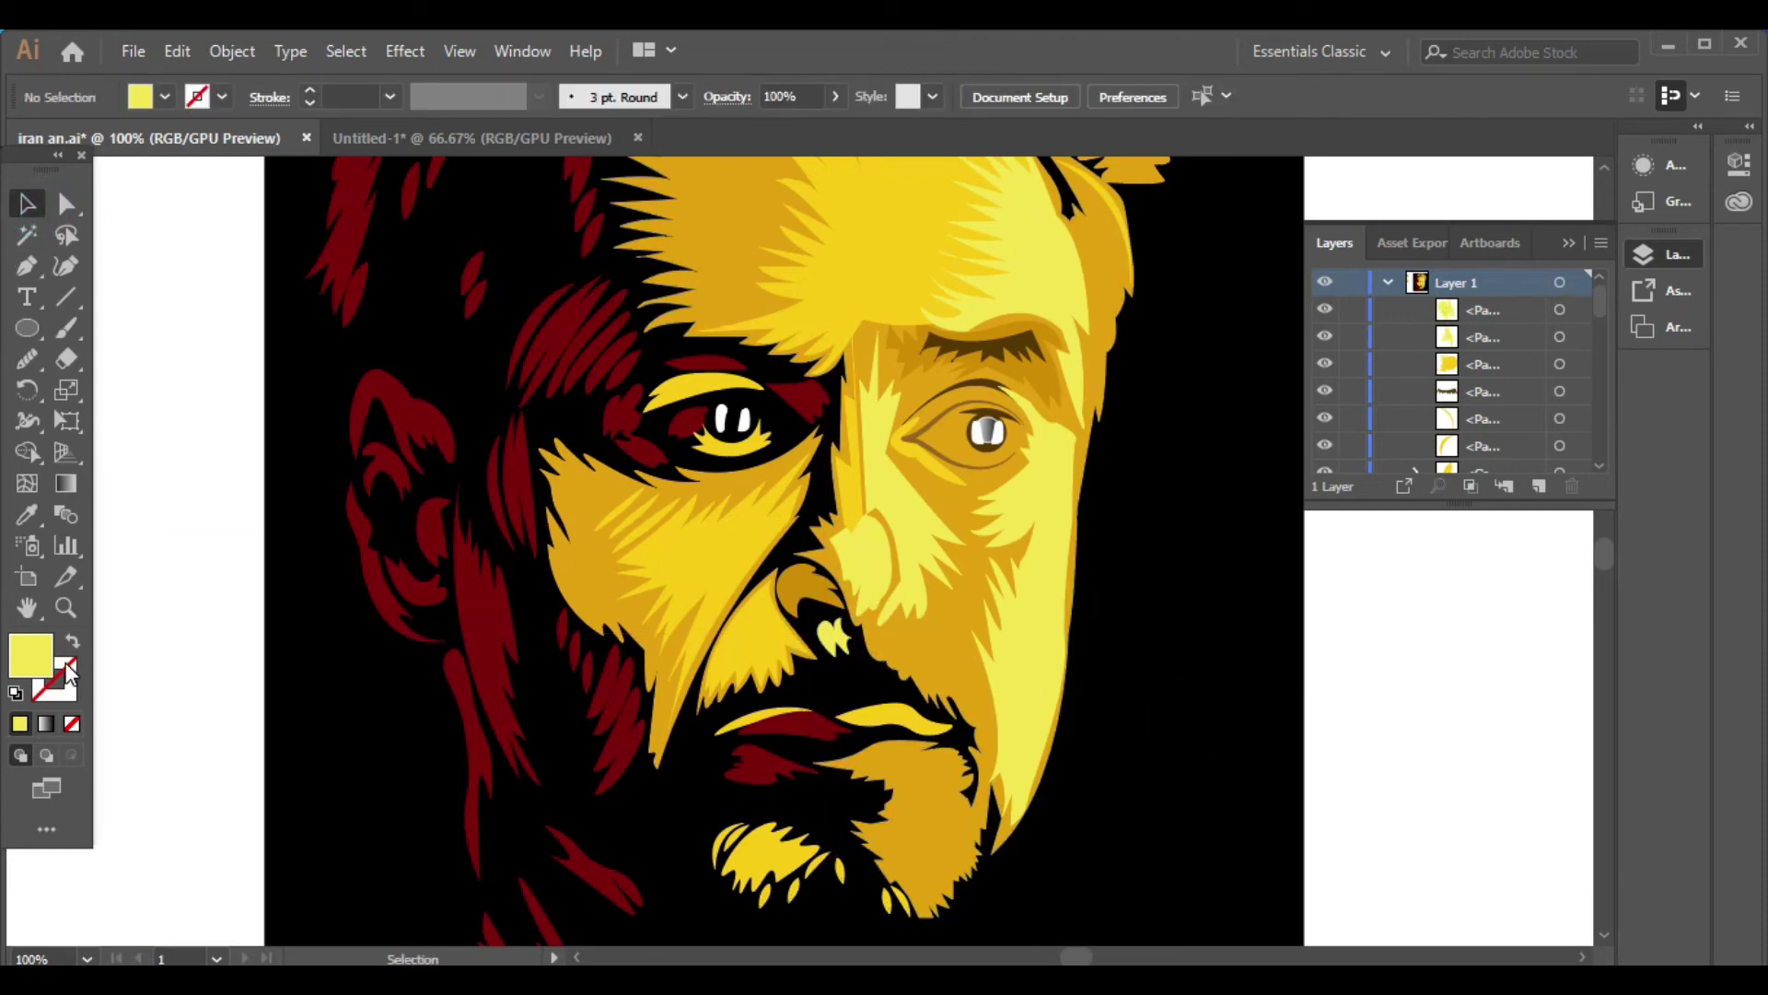
pyautogui.click(26, 266)
pyautogui.keyDown('alt'); pyautogui.scroll(1, 866, 672); pyautogui.keyUp('alt')
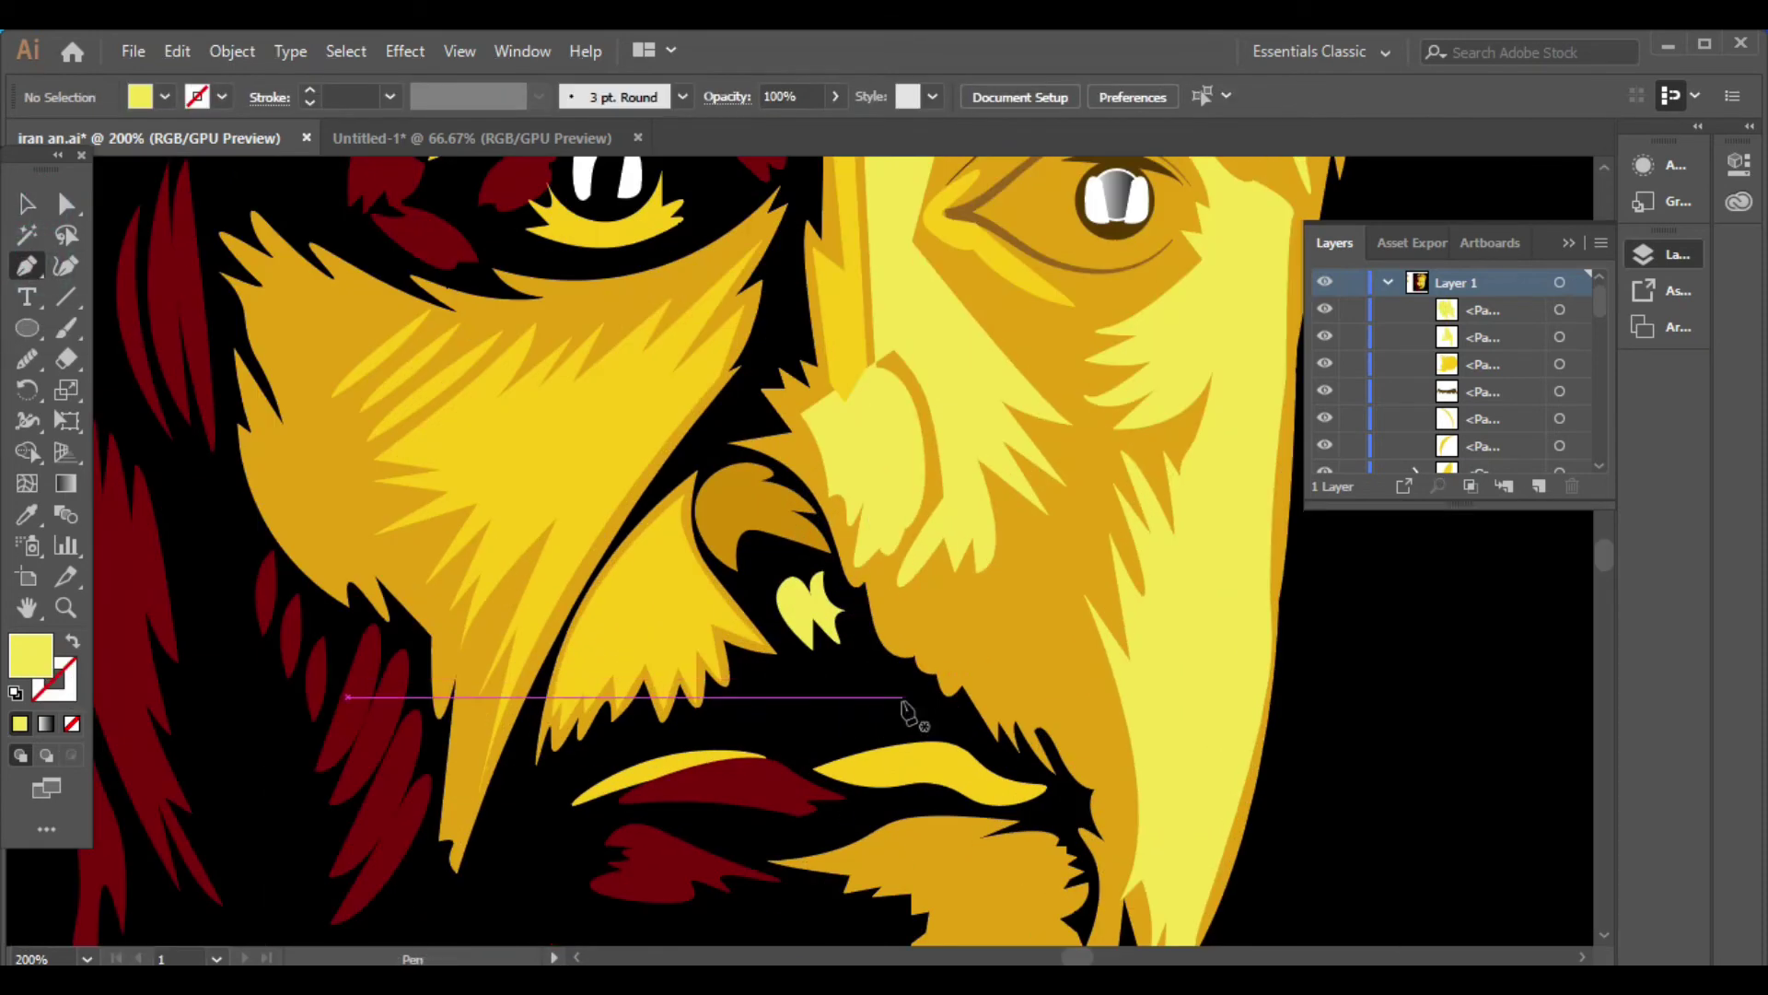
pyautogui.moveTo(902, 673); pyautogui.dragTo(903, 714)
pyautogui.click(900, 675)
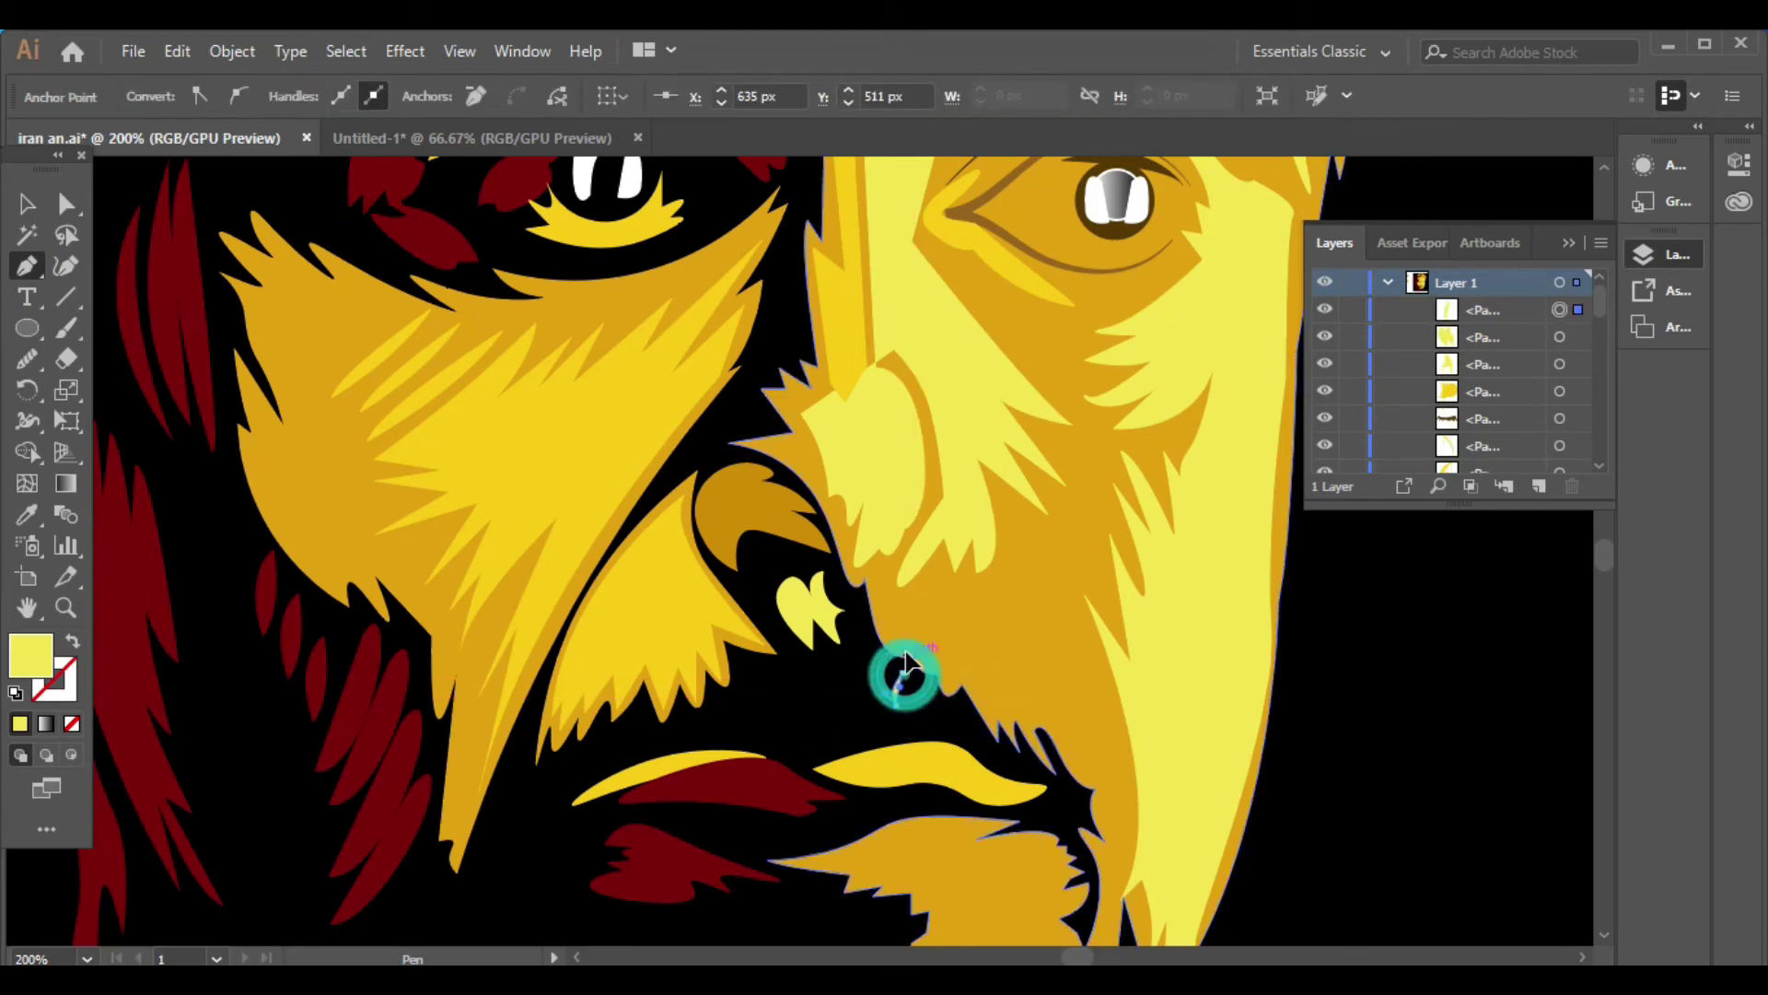
pyautogui.press('i')
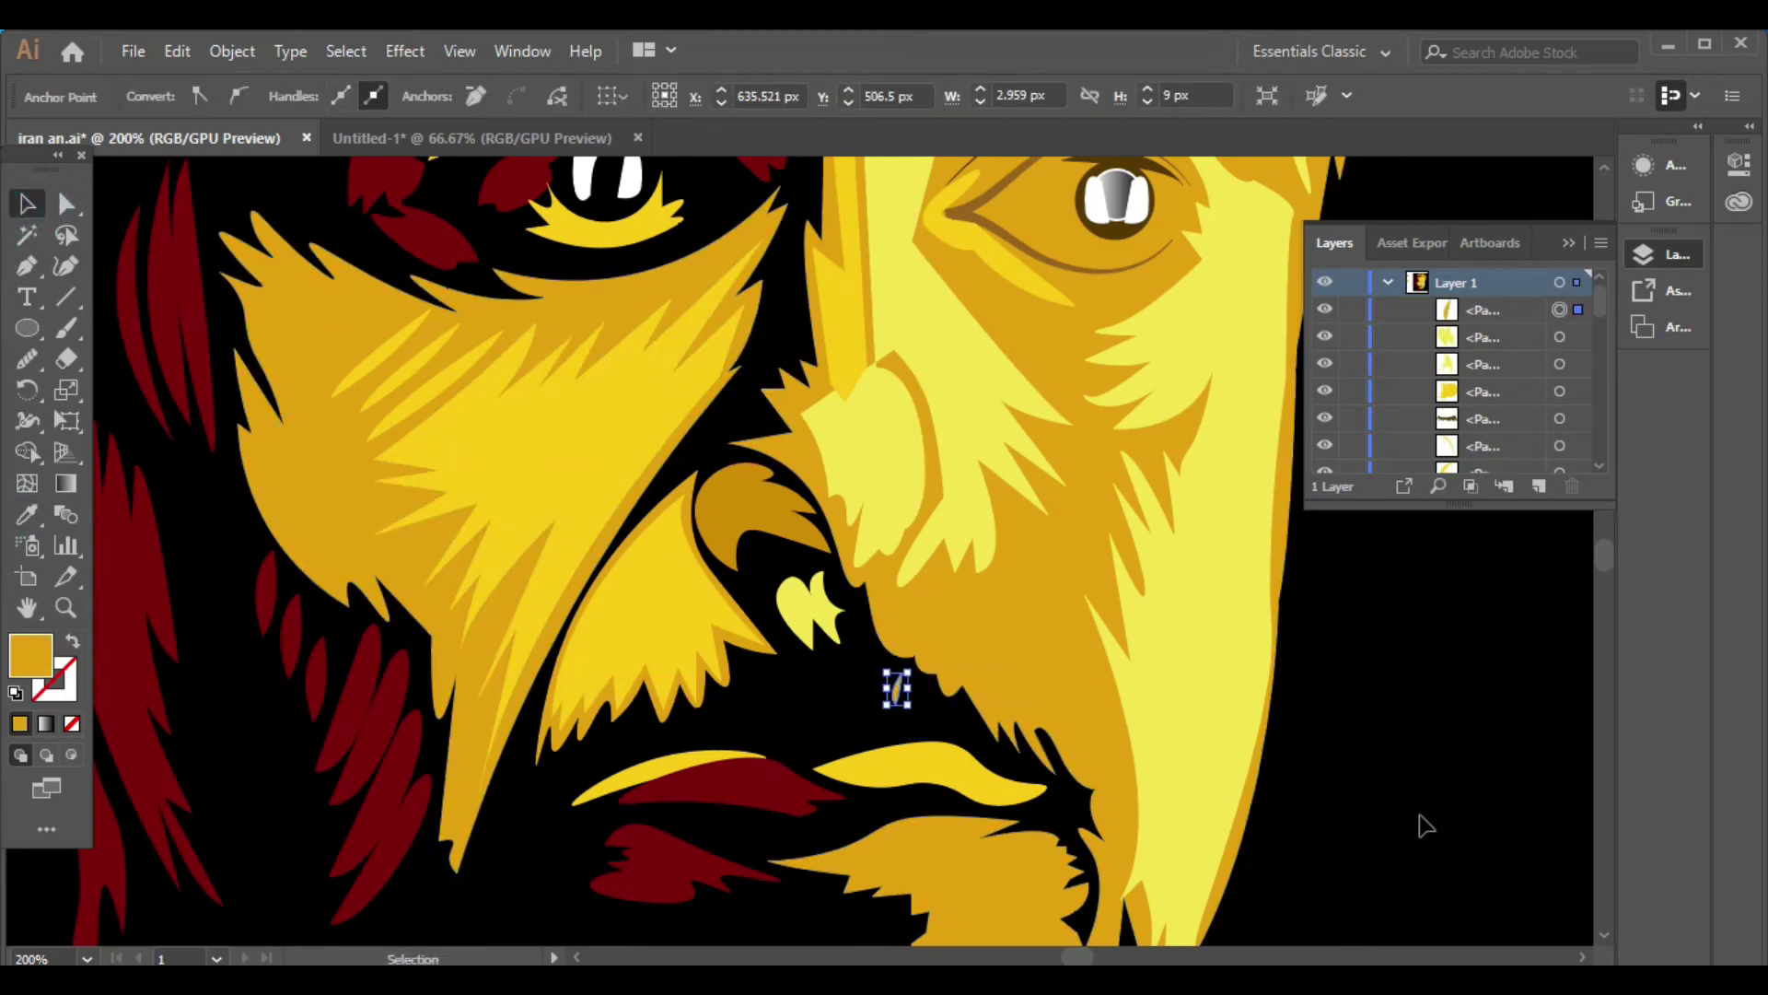
pyautogui.click(1425, 824)
# Scatter several copies of the gold stroke around the mustache's right corner
pyautogui.moveTo(898, 690); pyautogui.dragTo(840, 725)
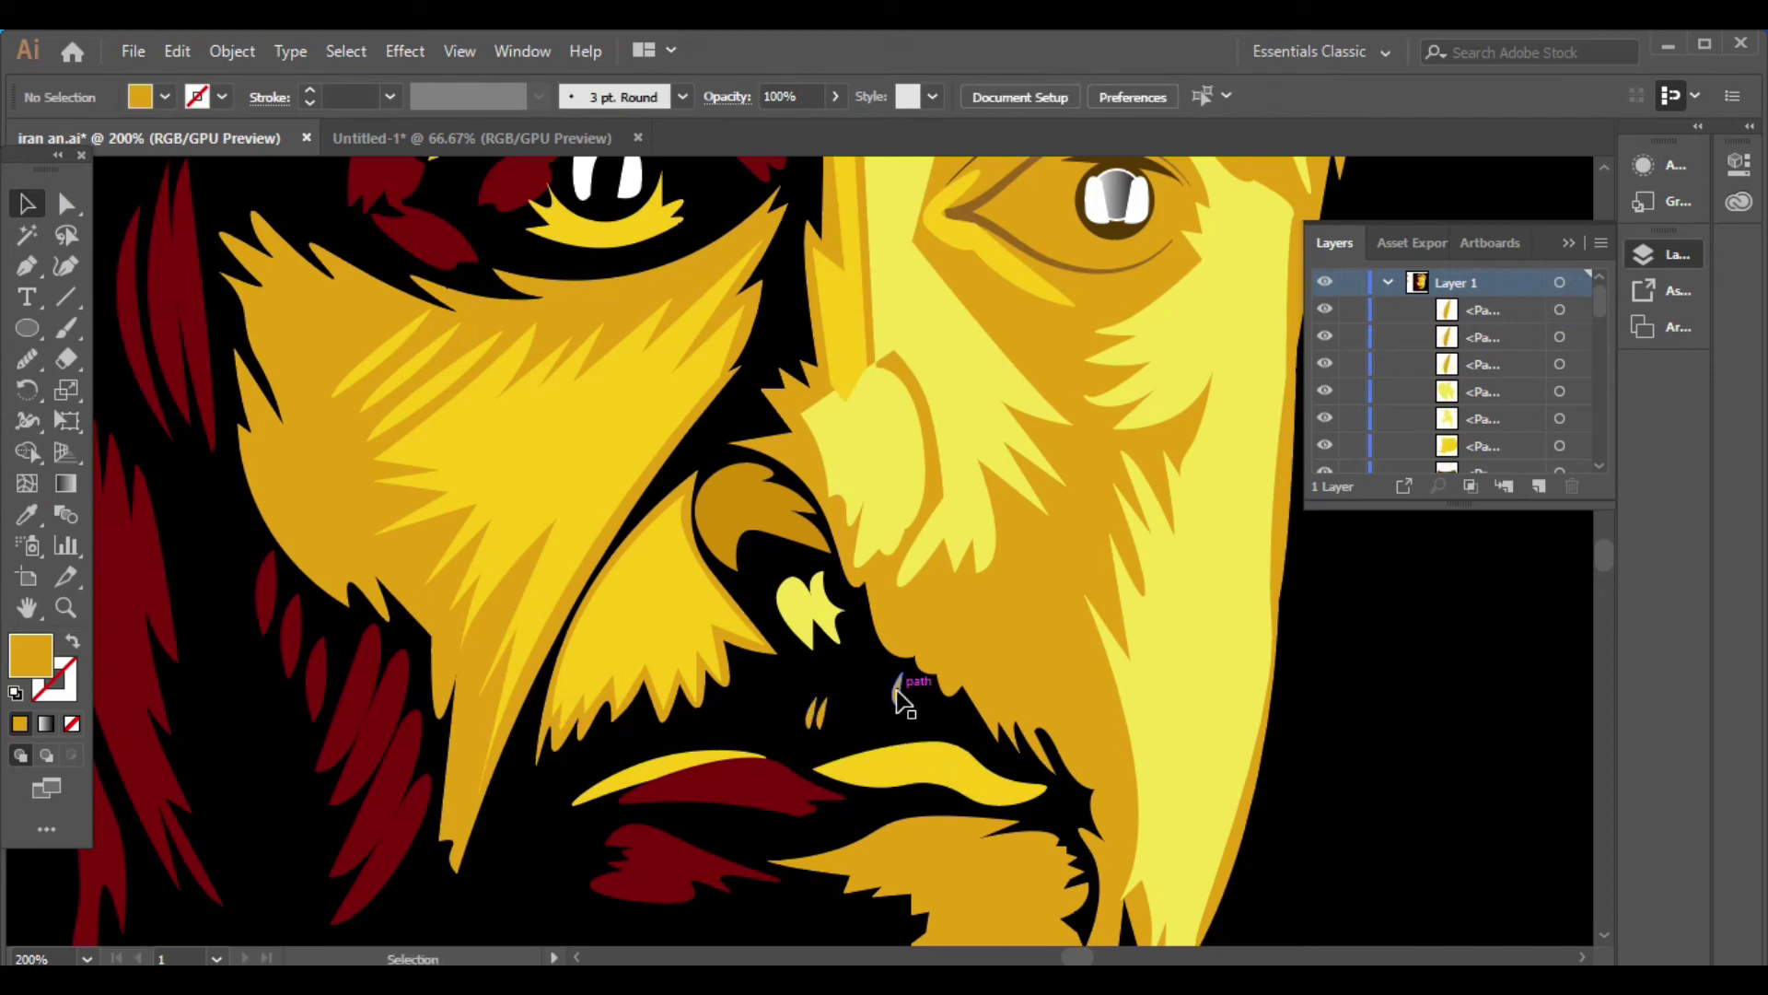
pyautogui.moveTo(900, 691)
pyautogui.mouseDown()
pyautogui.moveTo(838, 667)
pyautogui.moveTo(1068, 793)
pyautogui.mouseUp()
pyautogui.click(1269, 781)
pyautogui.click(1322, 763)
pyautogui.click(1308, 790)
pyautogui.click(789, 690)
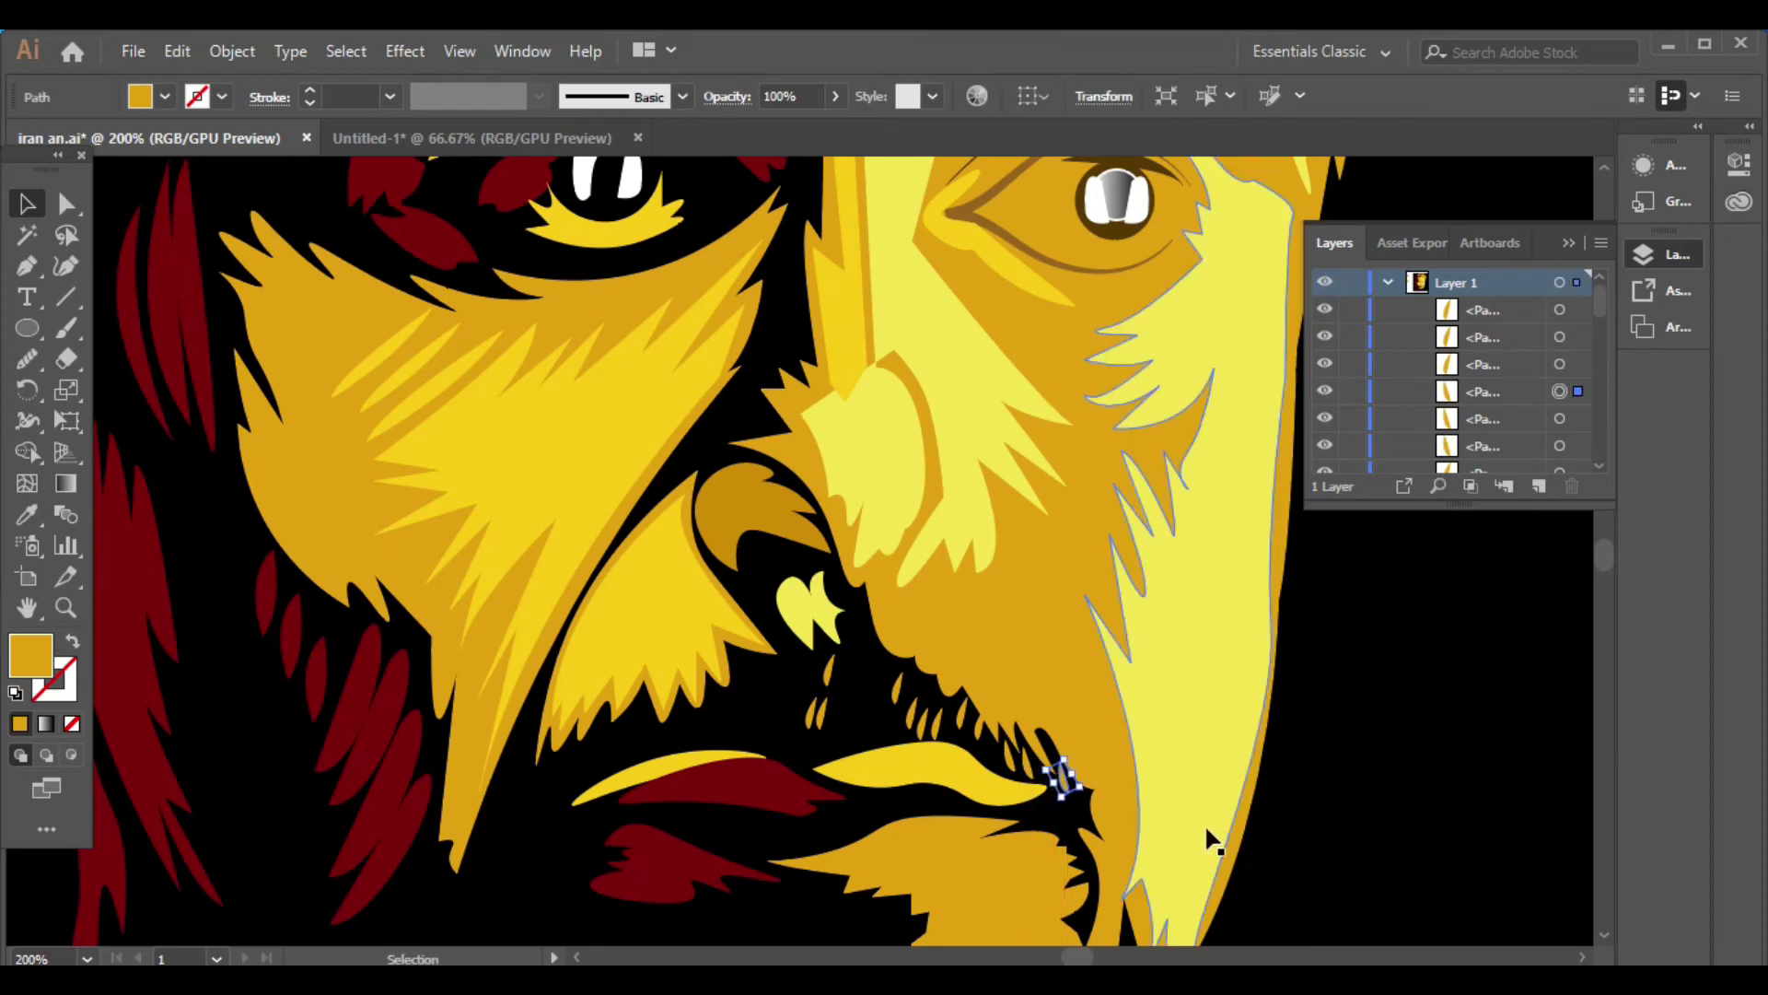
pyautogui.click(1271, 741)
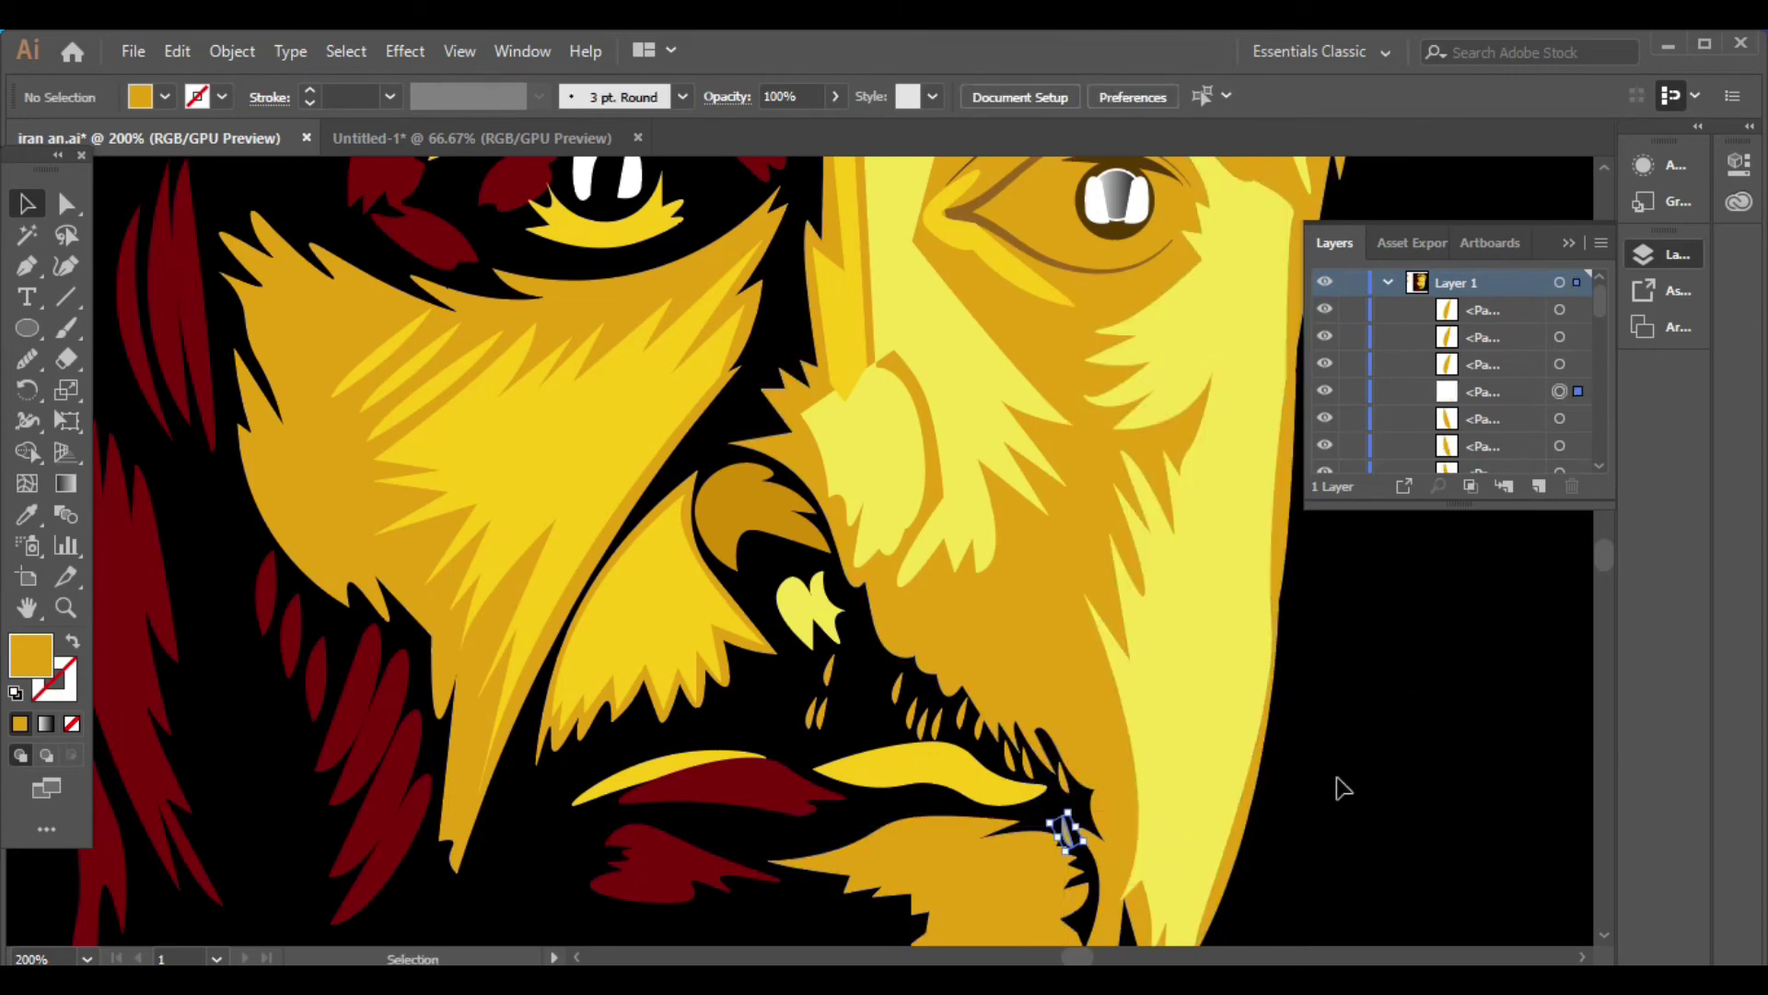
pyautogui.moveTo(1076, 839); pyautogui.dragTo(1087, 826)
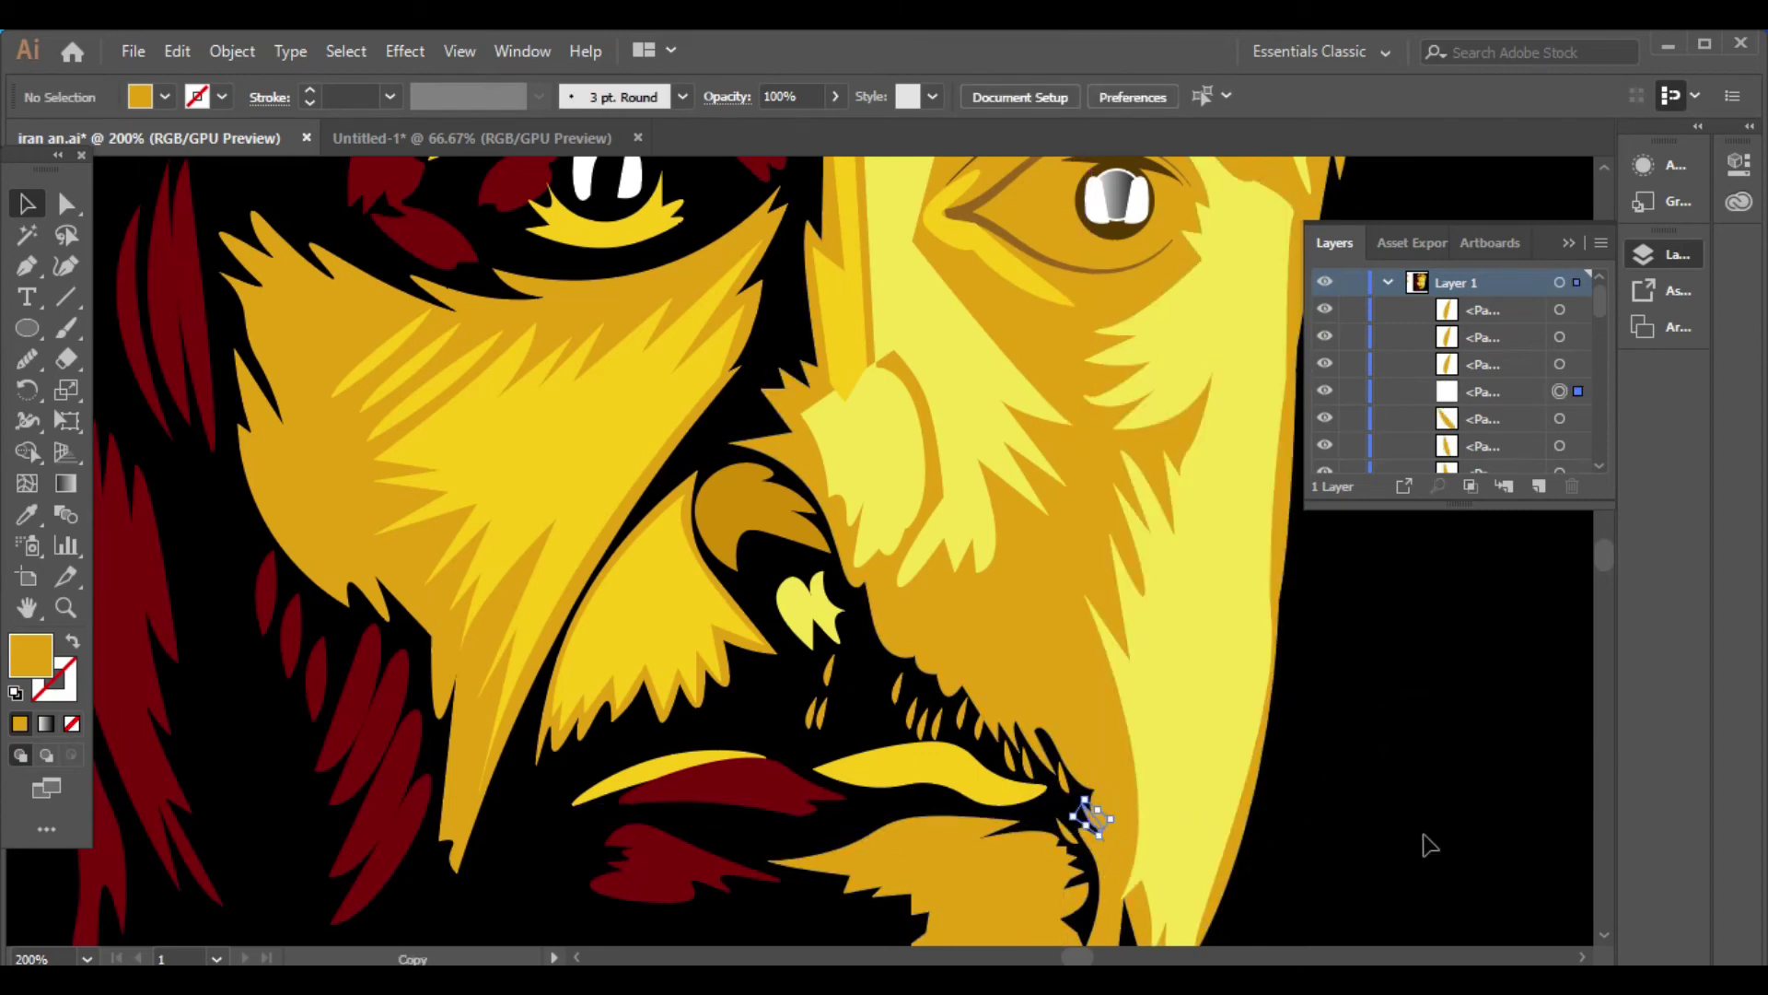
pyautogui.scroll(-2, 1317, 787)
pyautogui.click(1353, 788)
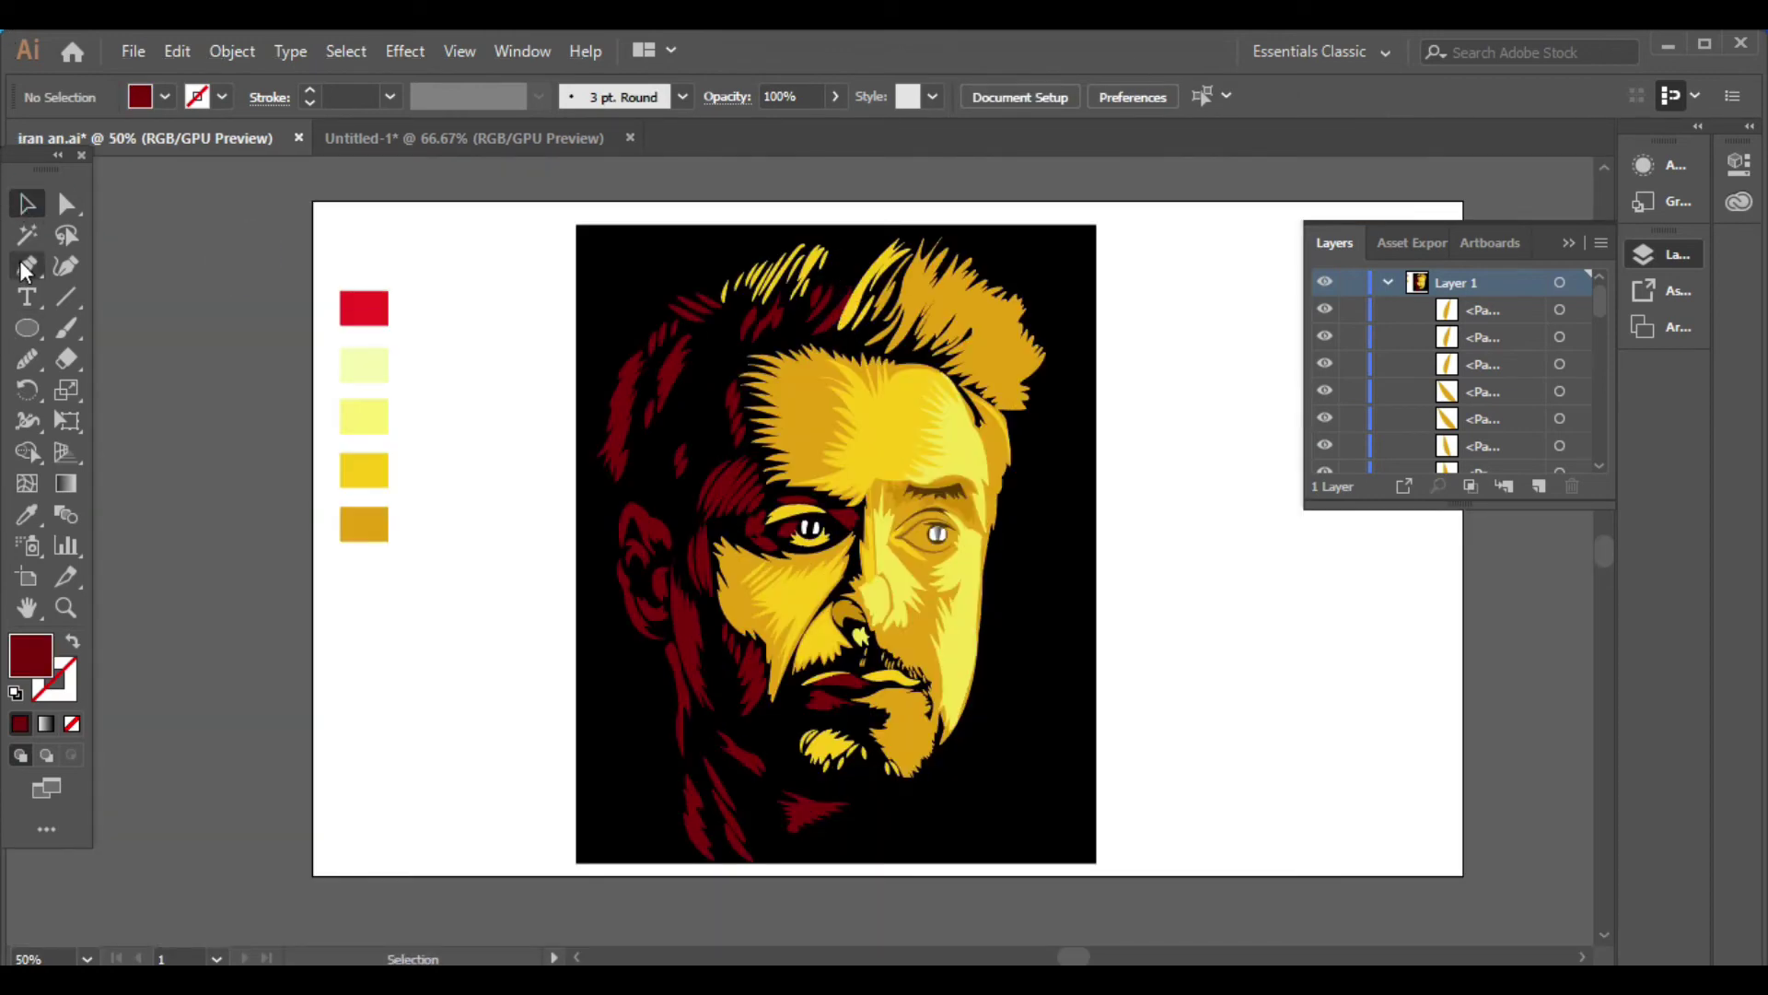
# Draw a curved yellow highlight shape in the upper hair and move it into place
pyautogui.scroll(2, 898, 217)
pyautogui.click(842, 290)
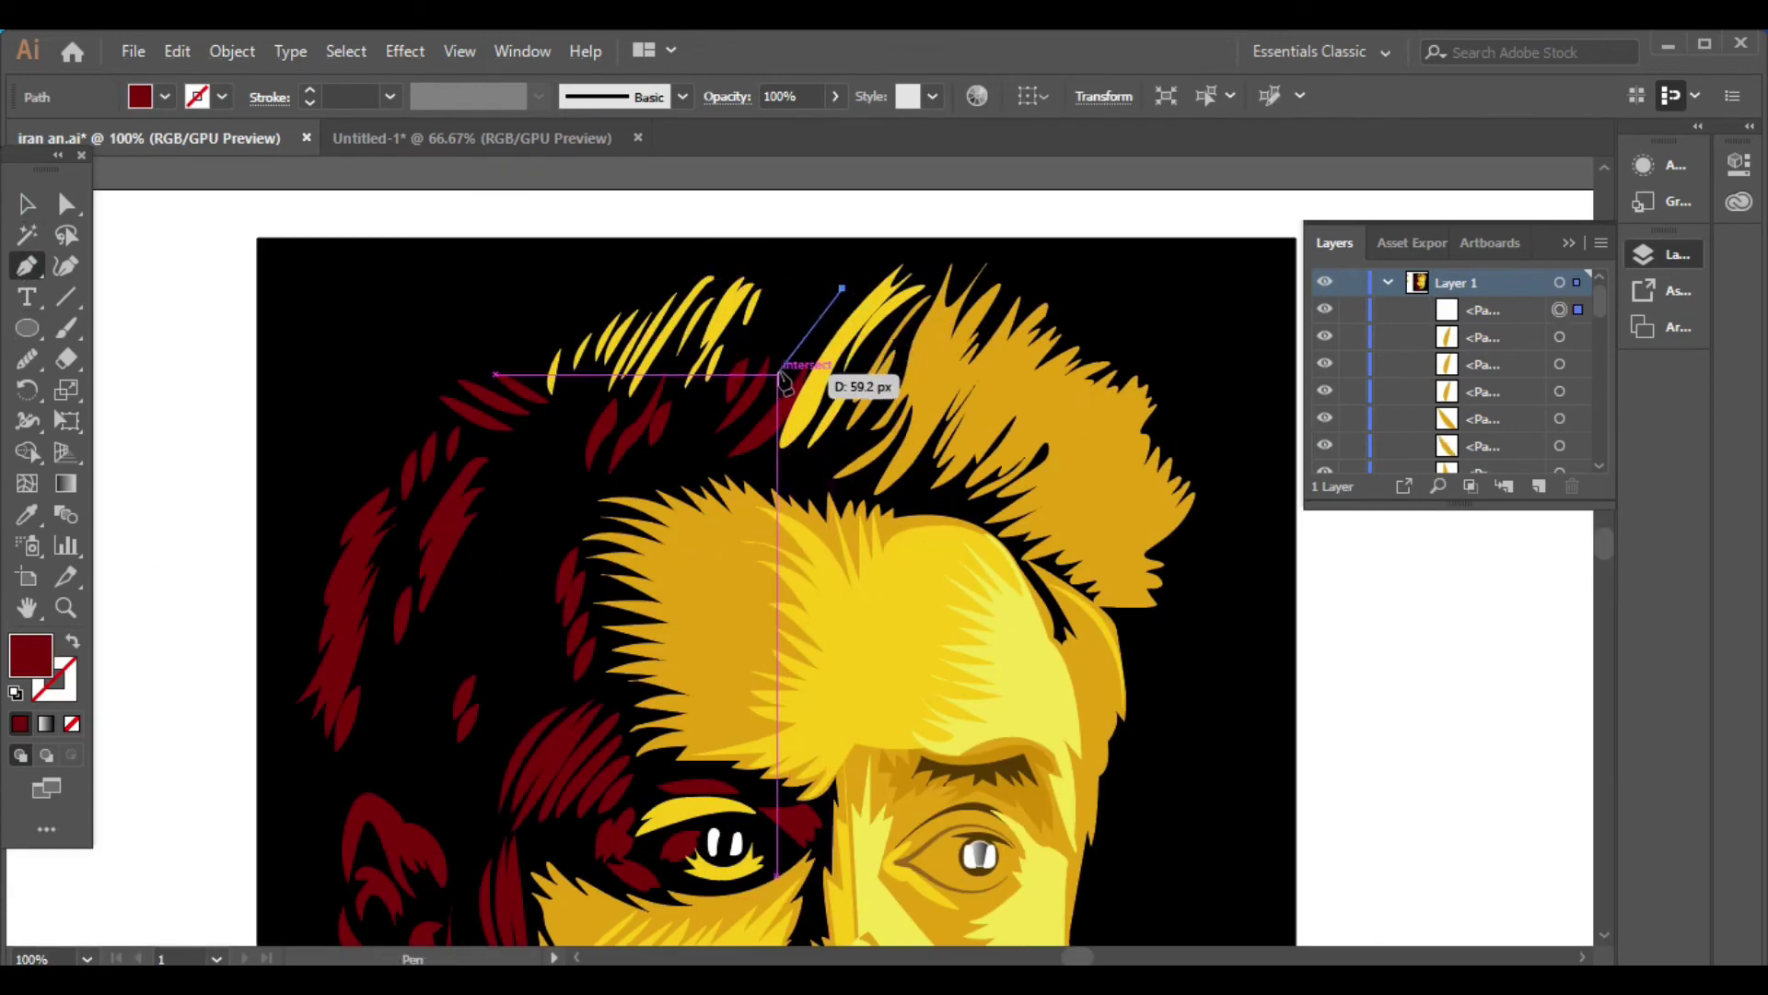
pyautogui.moveTo(779, 371); pyautogui.dragTo(766, 412)
pyautogui.click(842, 290)
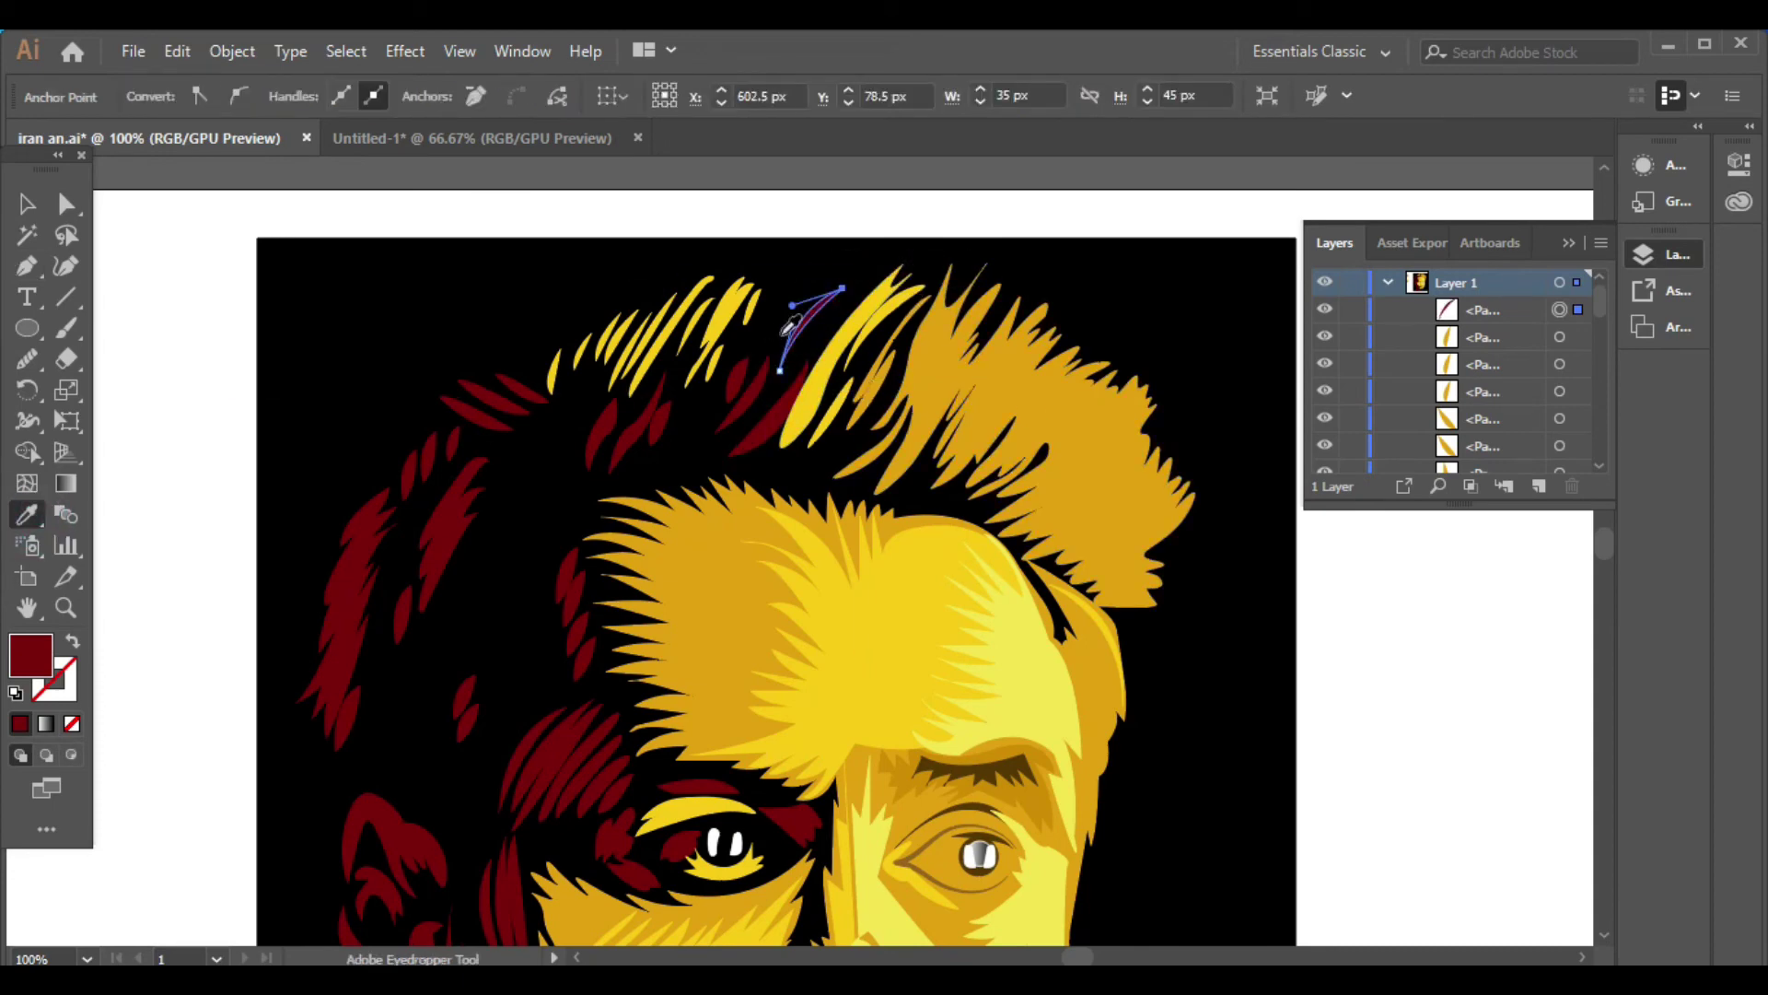
pyautogui.click(26, 204)
pyautogui.click(822, 324)
pyautogui.click(816, 322)
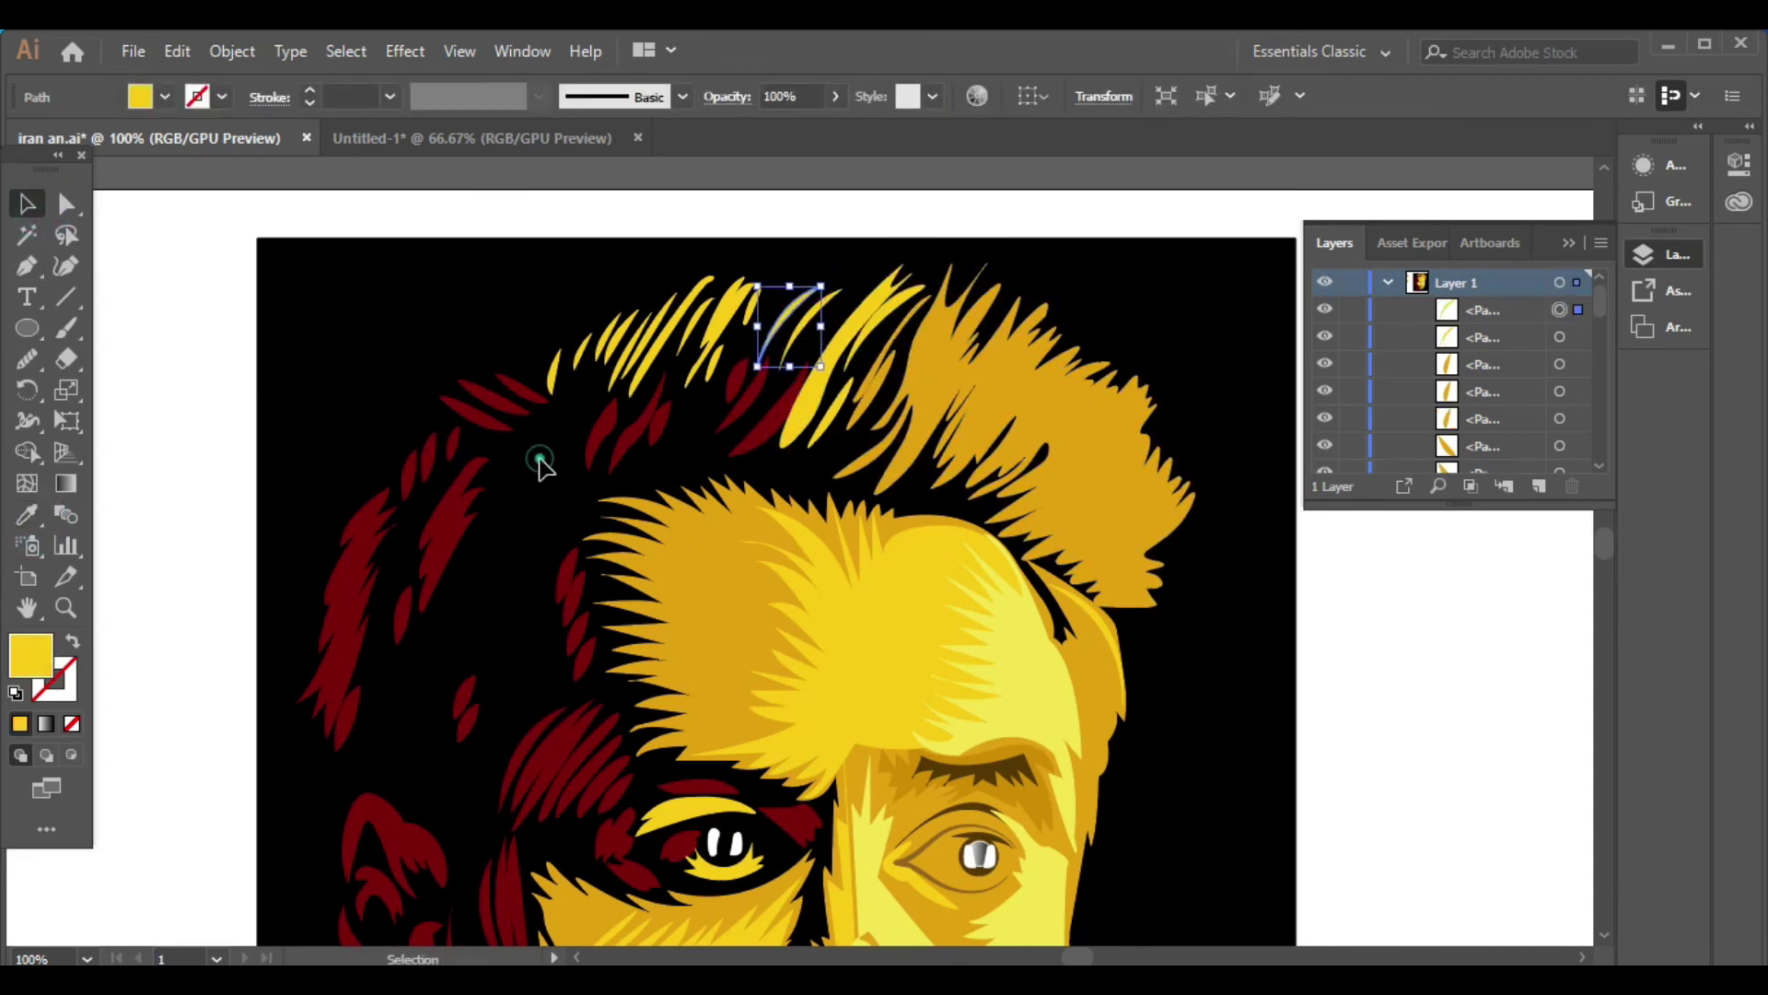
pyautogui.moveTo(762, 392); pyautogui.dragTo(774, 413)
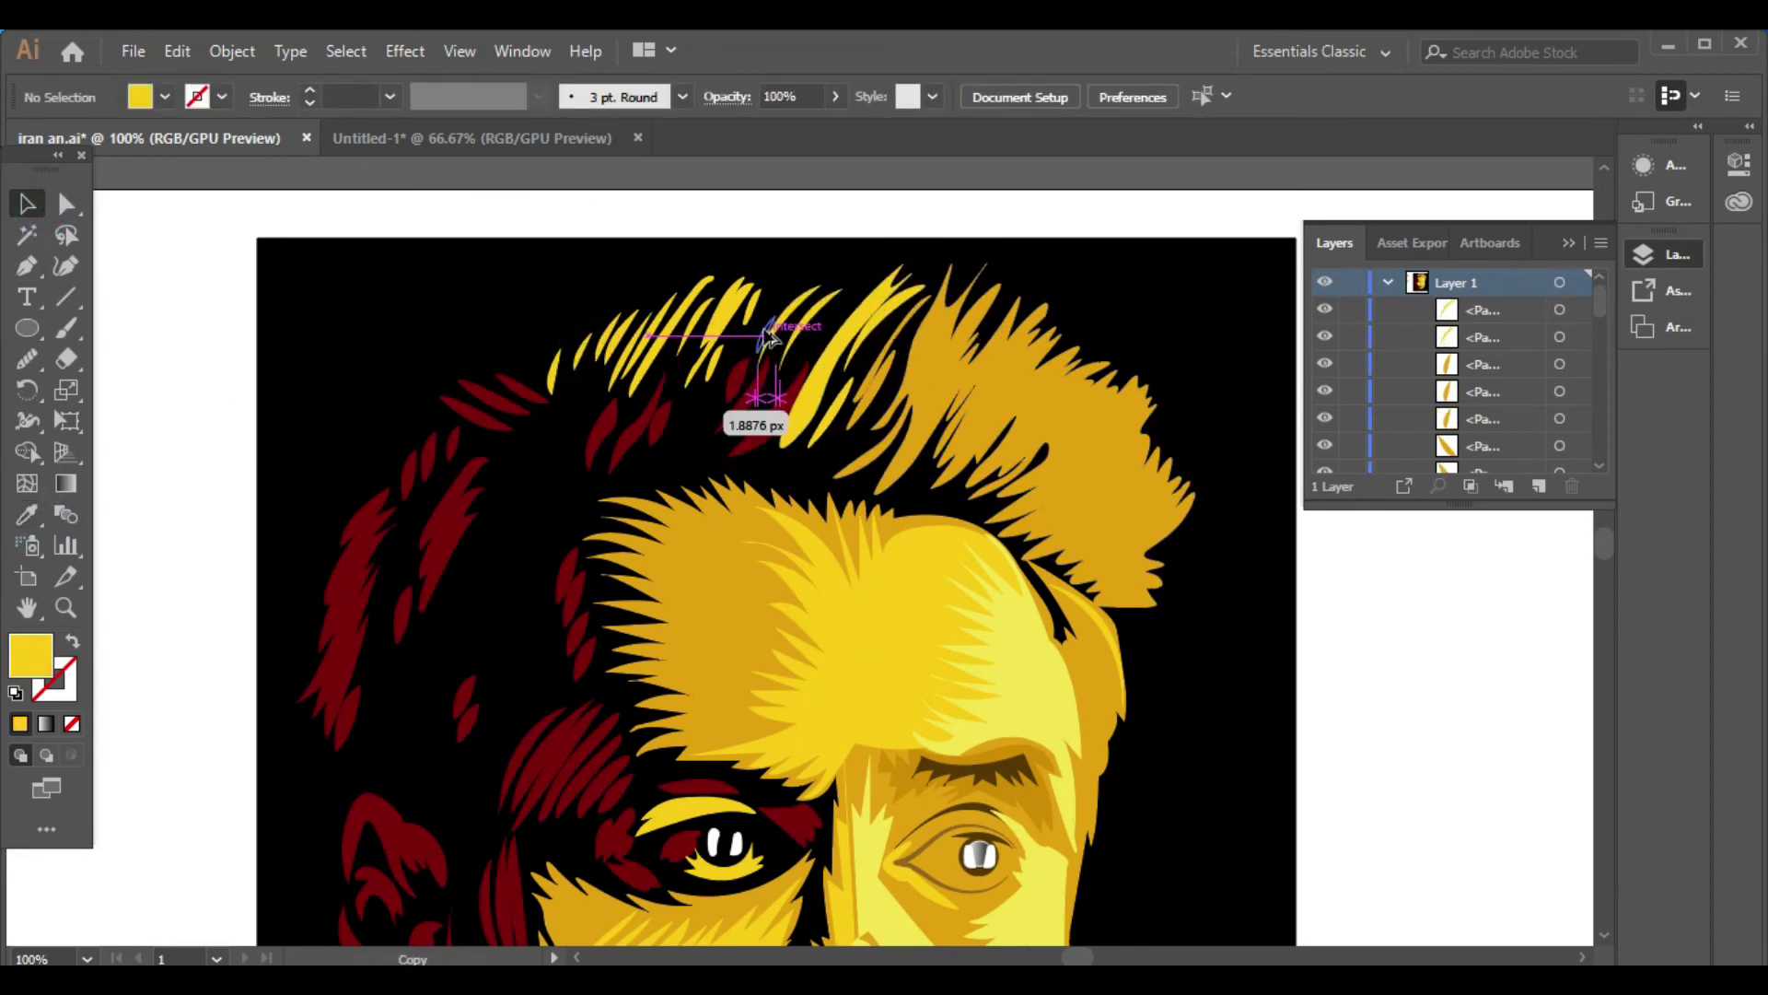
# Shift a hair strand up and left, then check another strand's colour
pyautogui.click(861, 368)
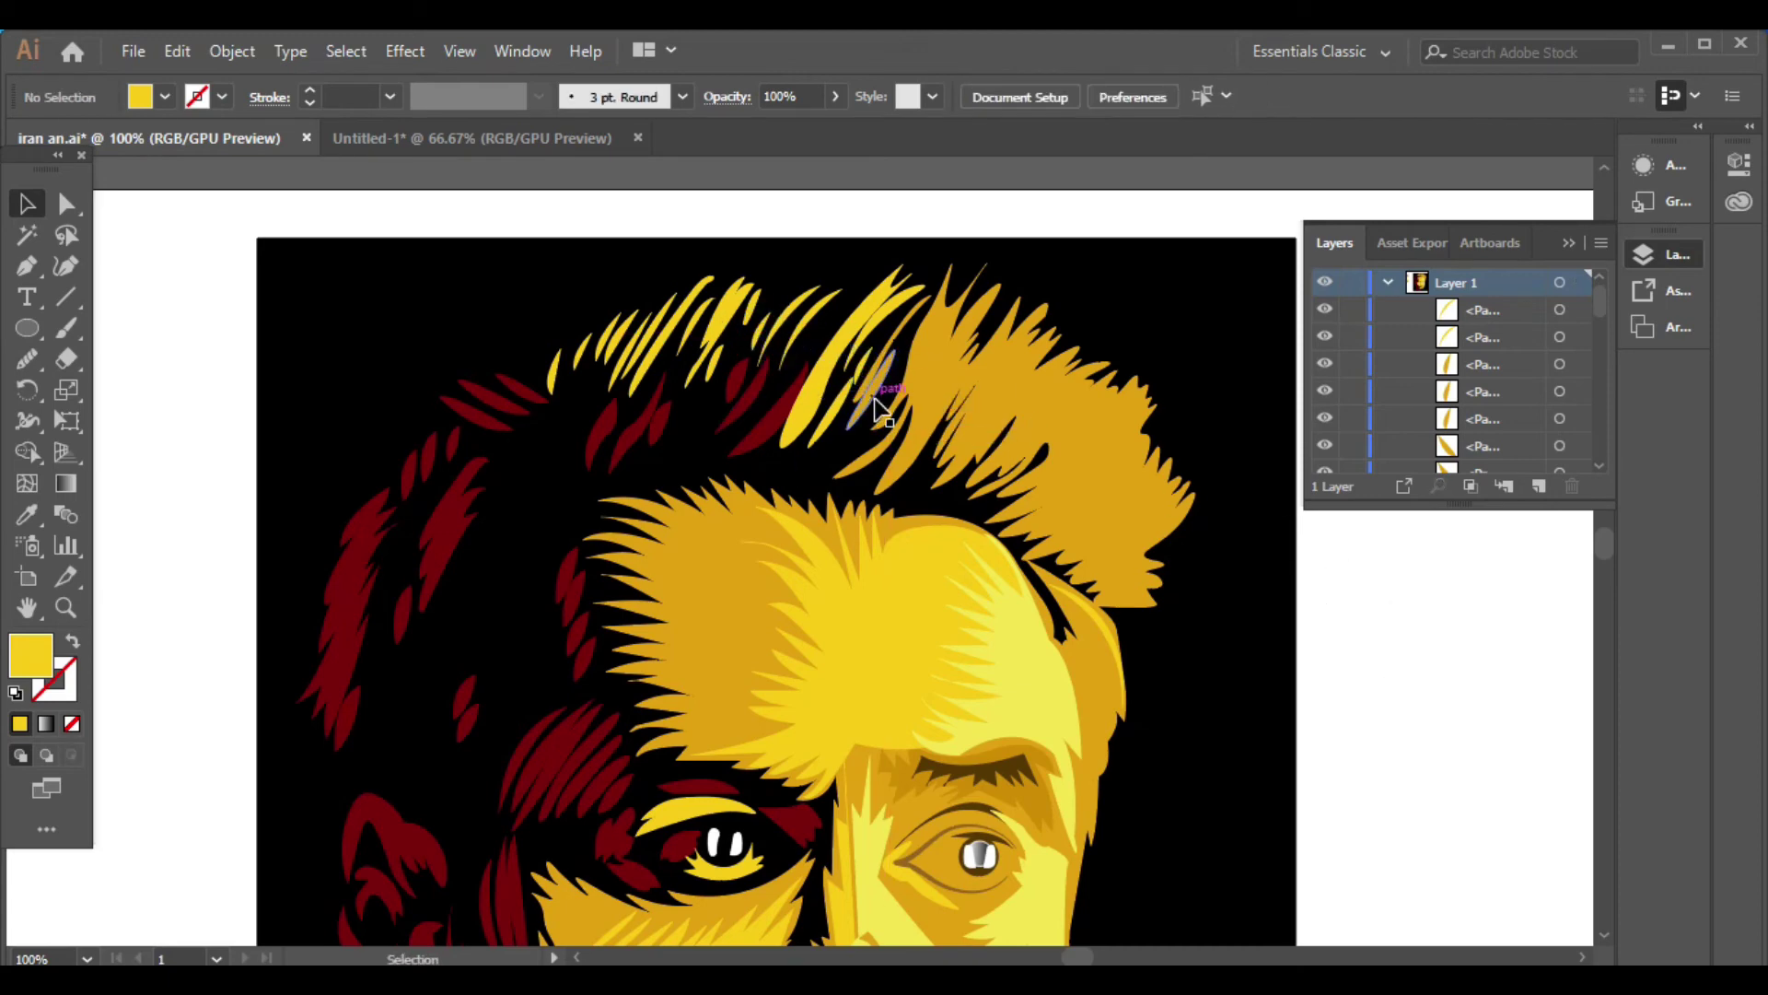
pyautogui.moveTo(875, 394); pyautogui.dragTo(833, 350)
pyautogui.click(1350, 592)
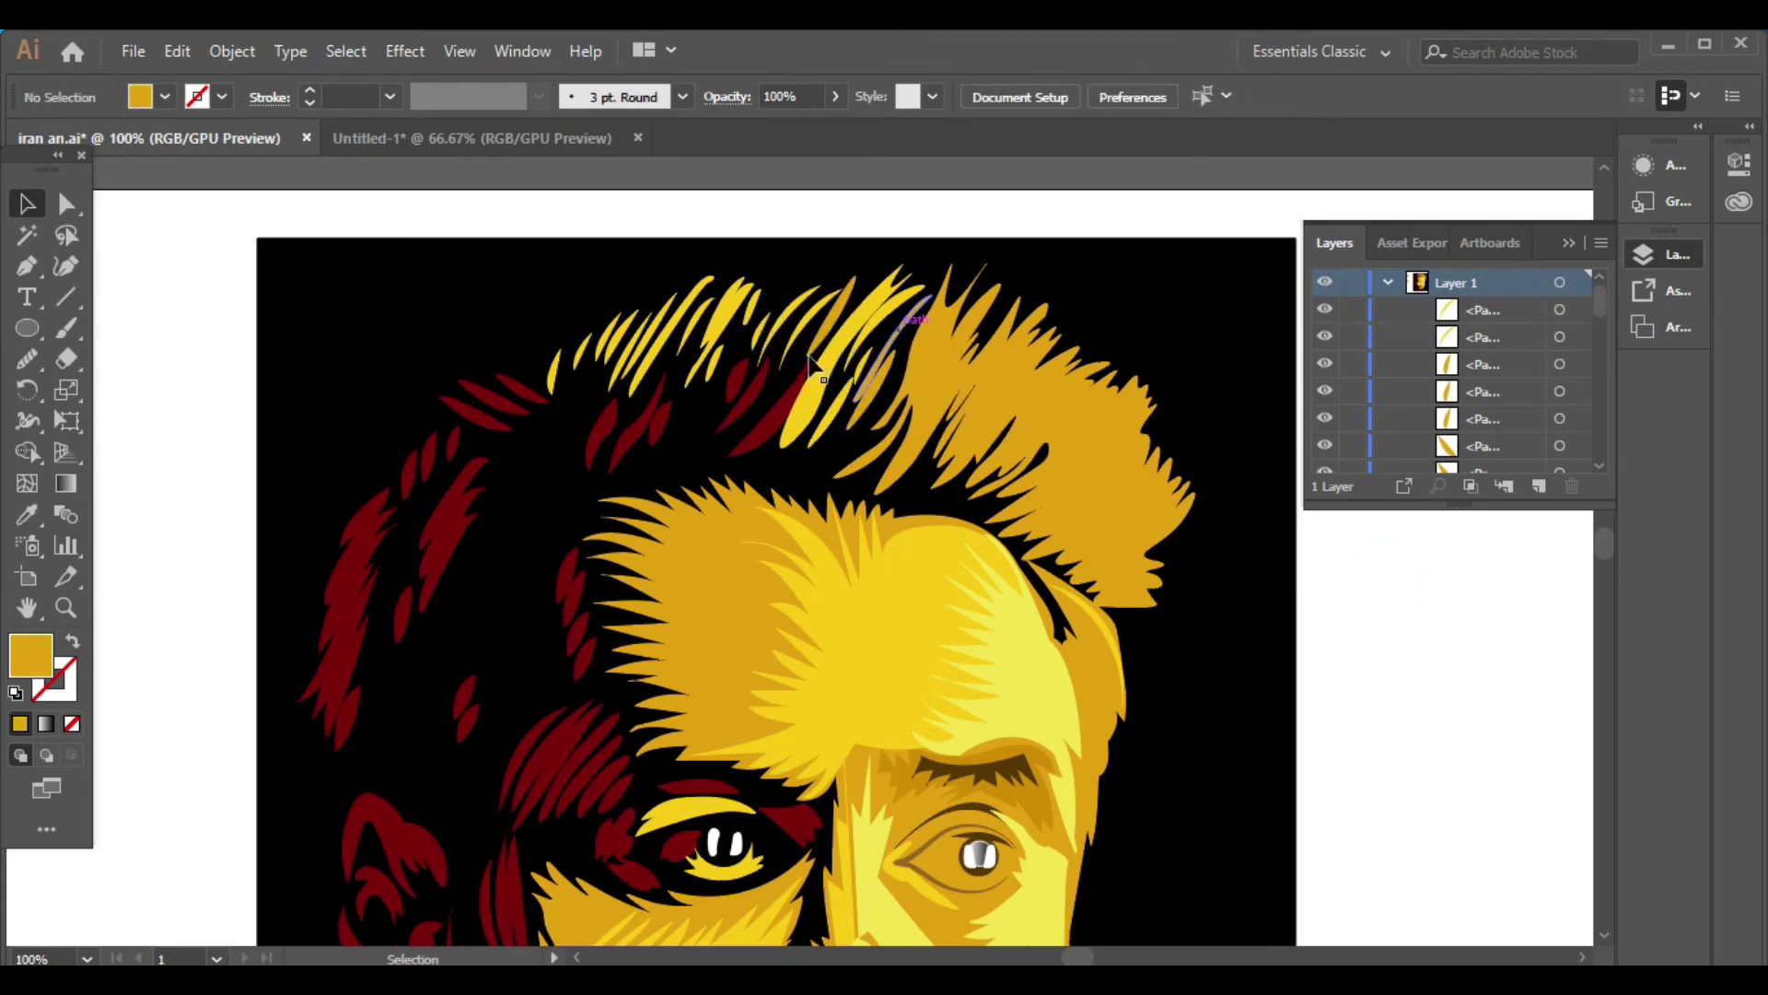
pyautogui.click(760, 327)
pyautogui.click(1472, 679)
pyautogui.scroll(-1, 762, 322)
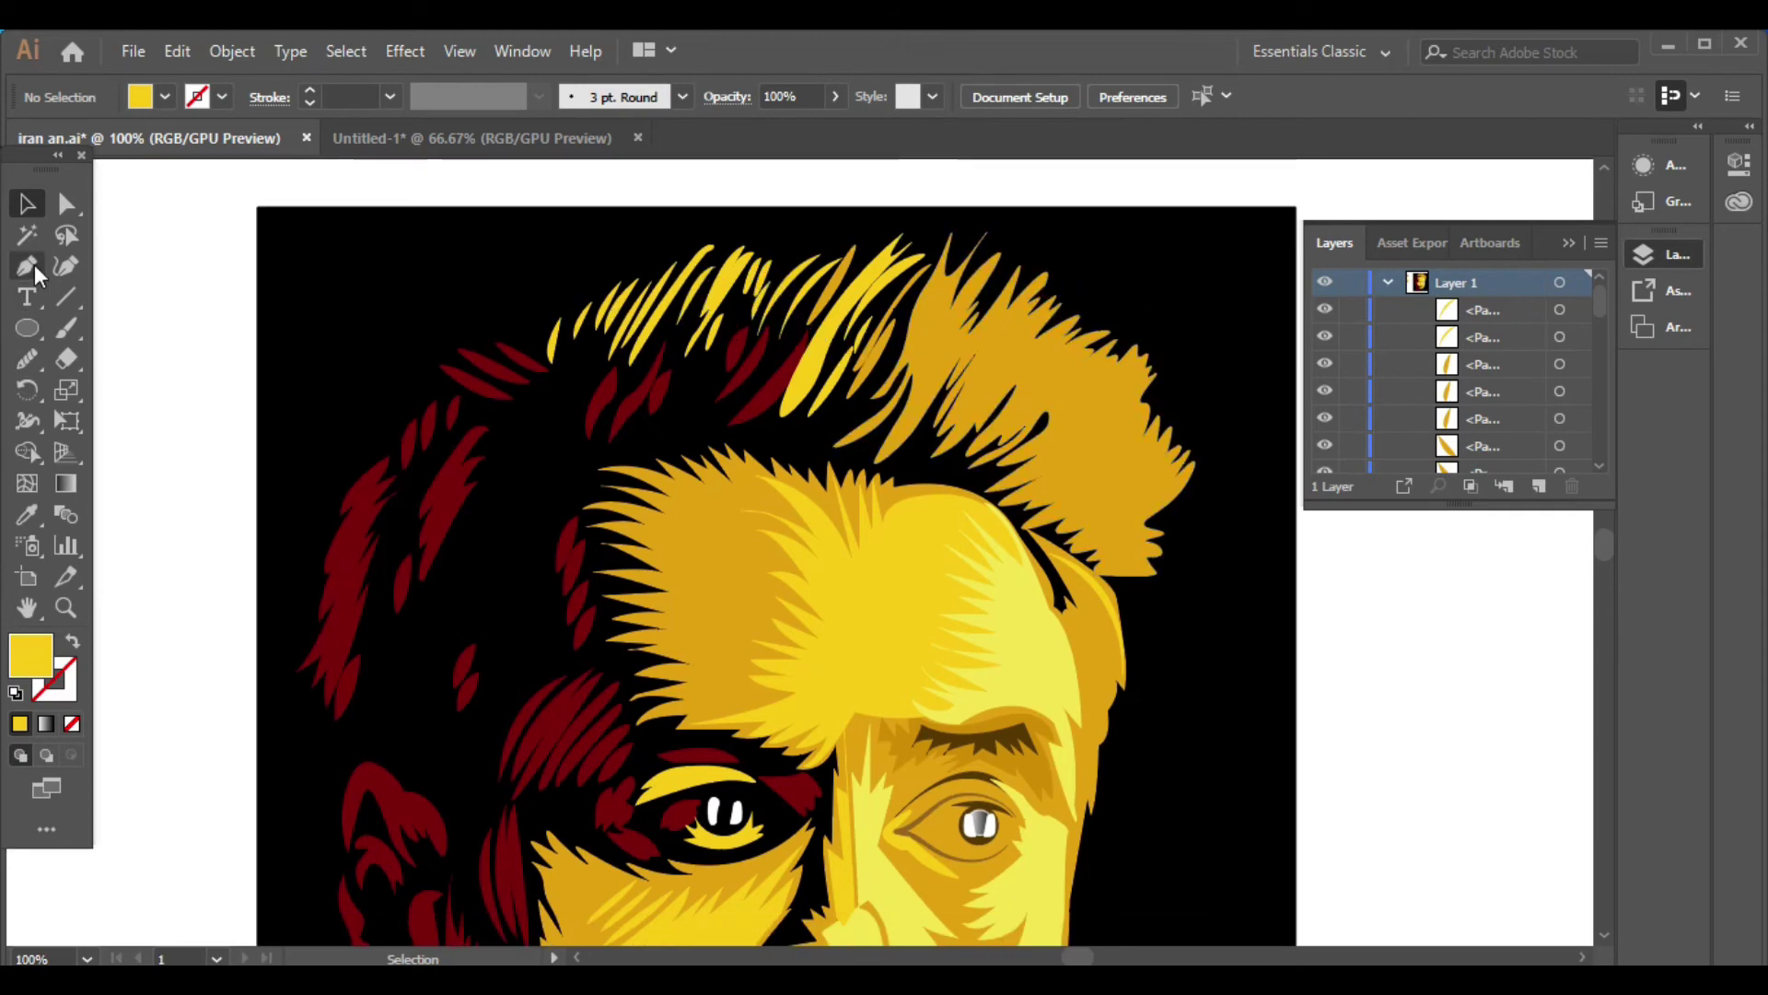
# Begin a curved highlight outline running along the gold hair strand
pyautogui.click(925, 343)
pyautogui.moveTo(932, 285); pyautogui.dragTo(1003, 287)
pyautogui.scroll(1, 932, 285)
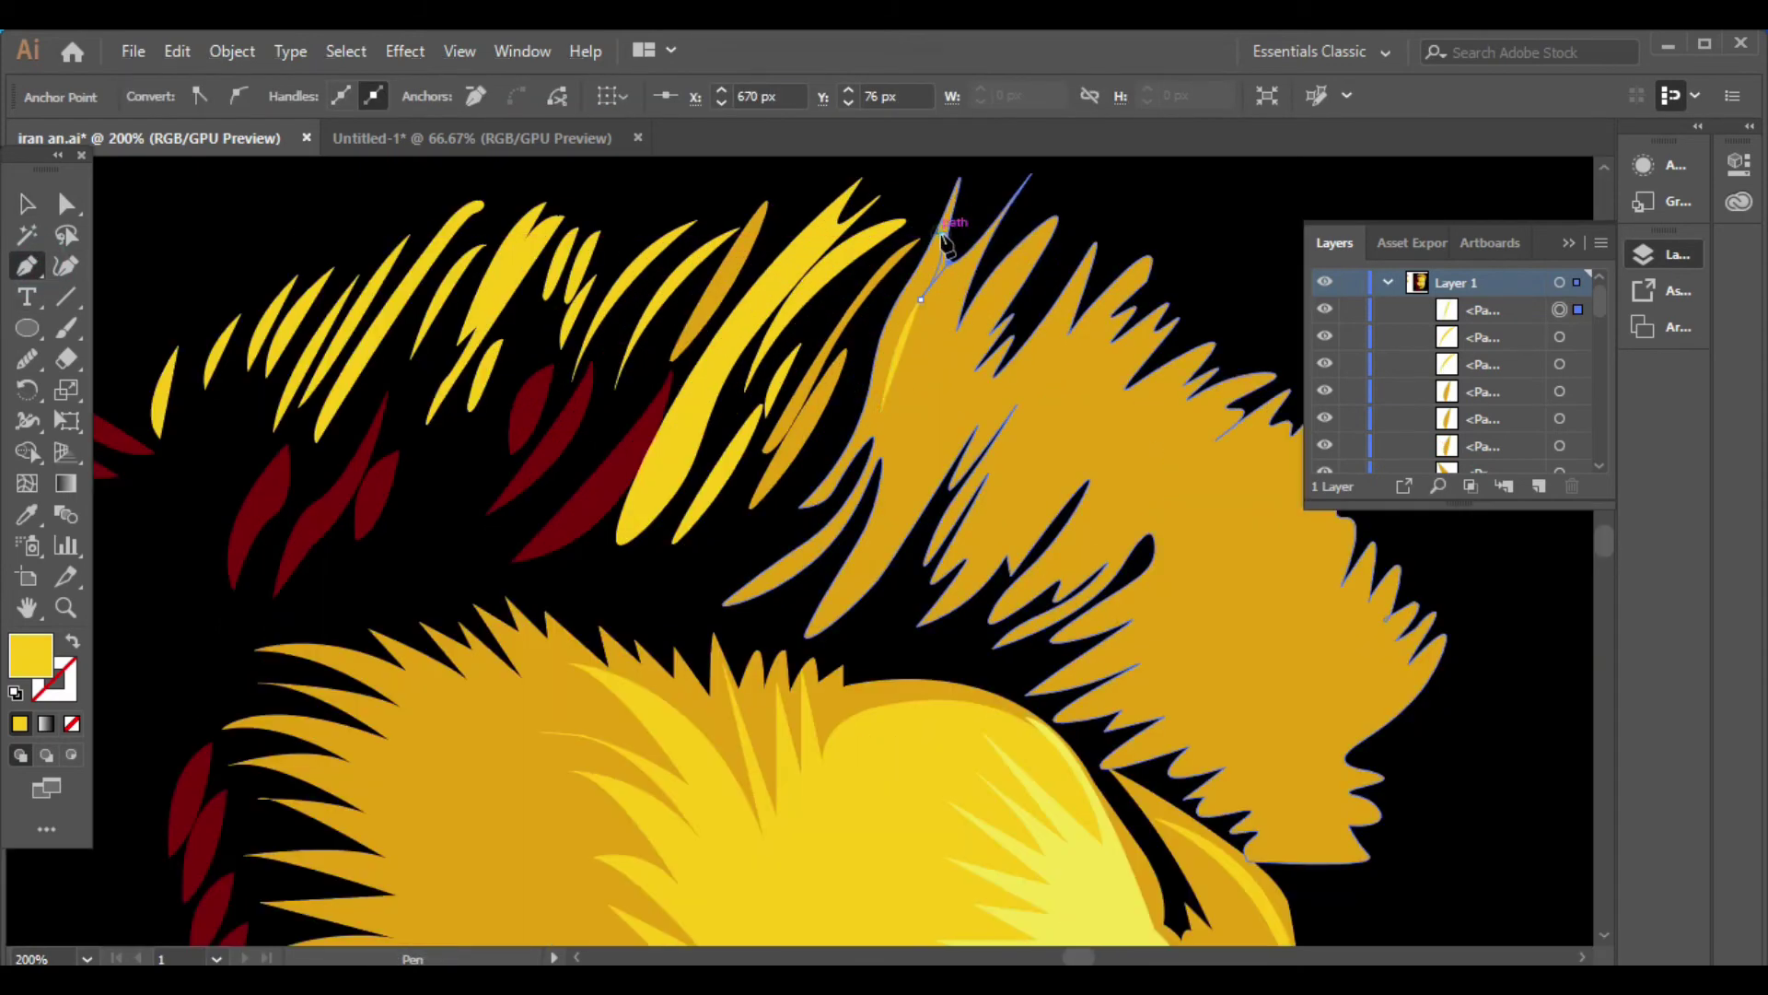
pyautogui.scroll(2, 977, 262)
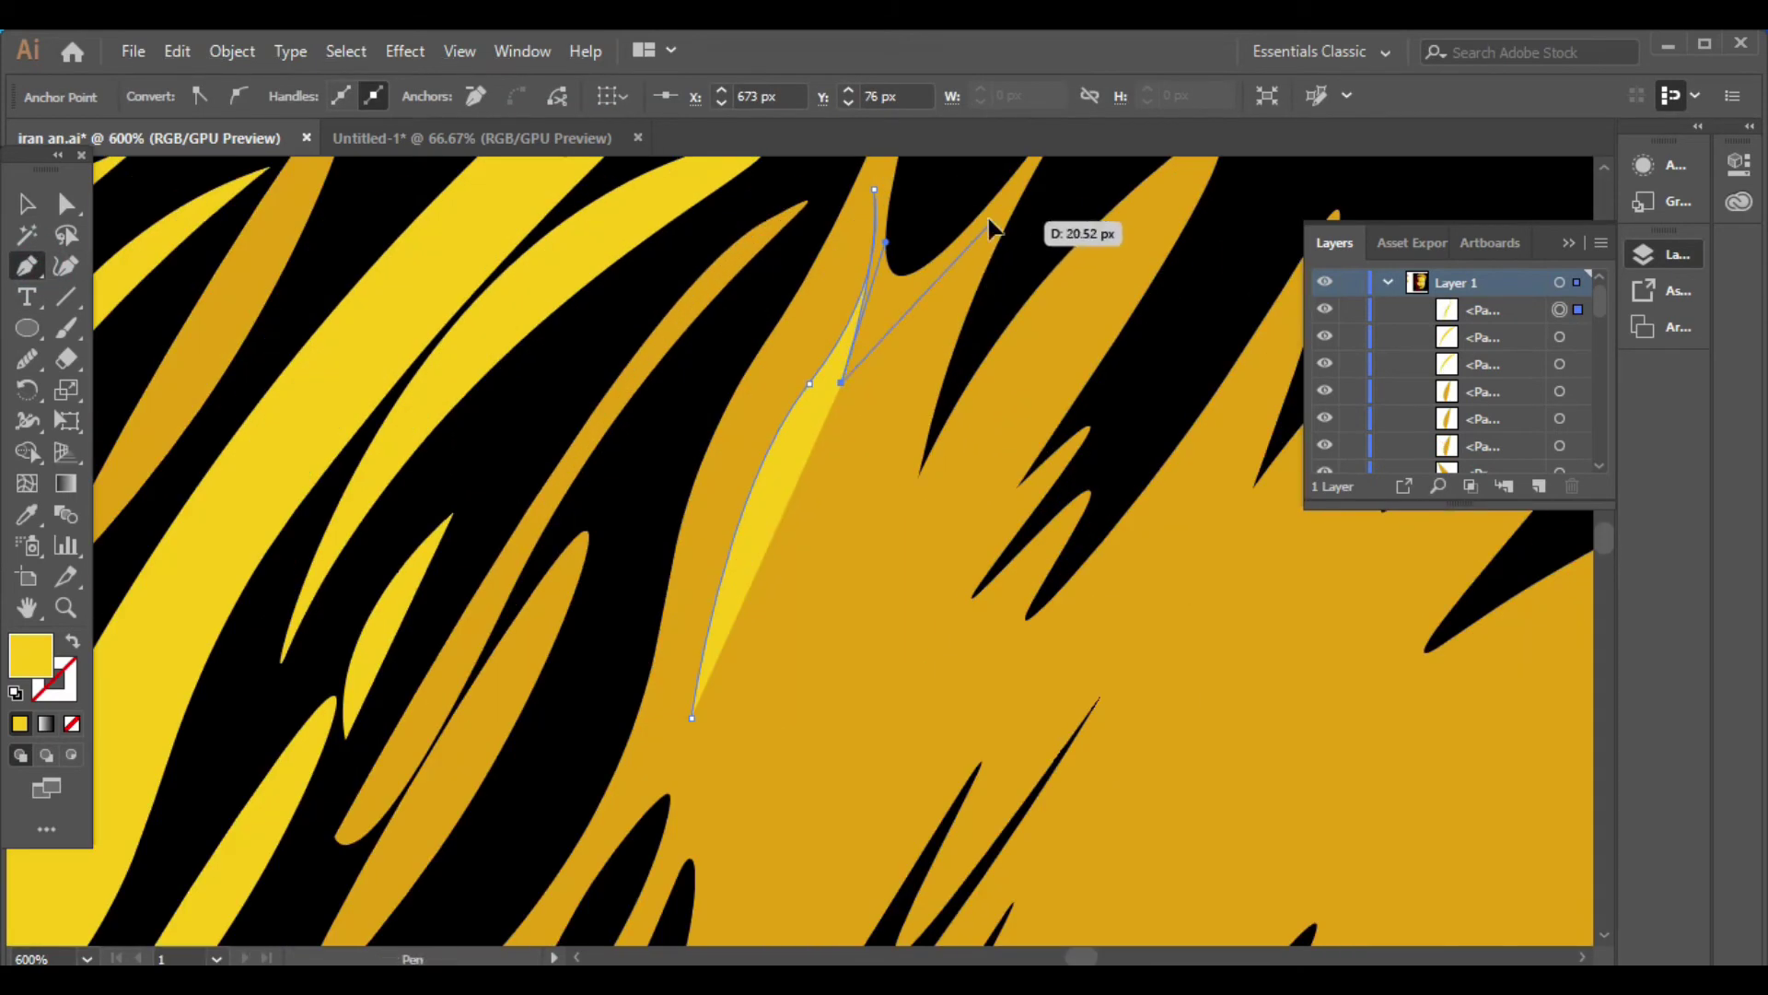
pyautogui.moveTo(910, 480); pyautogui.dragTo(917, 511)
pyautogui.scroll(2, 1169, 257)
pyautogui.moveTo(1165, 251); pyautogui.dragTo(1197, 240)
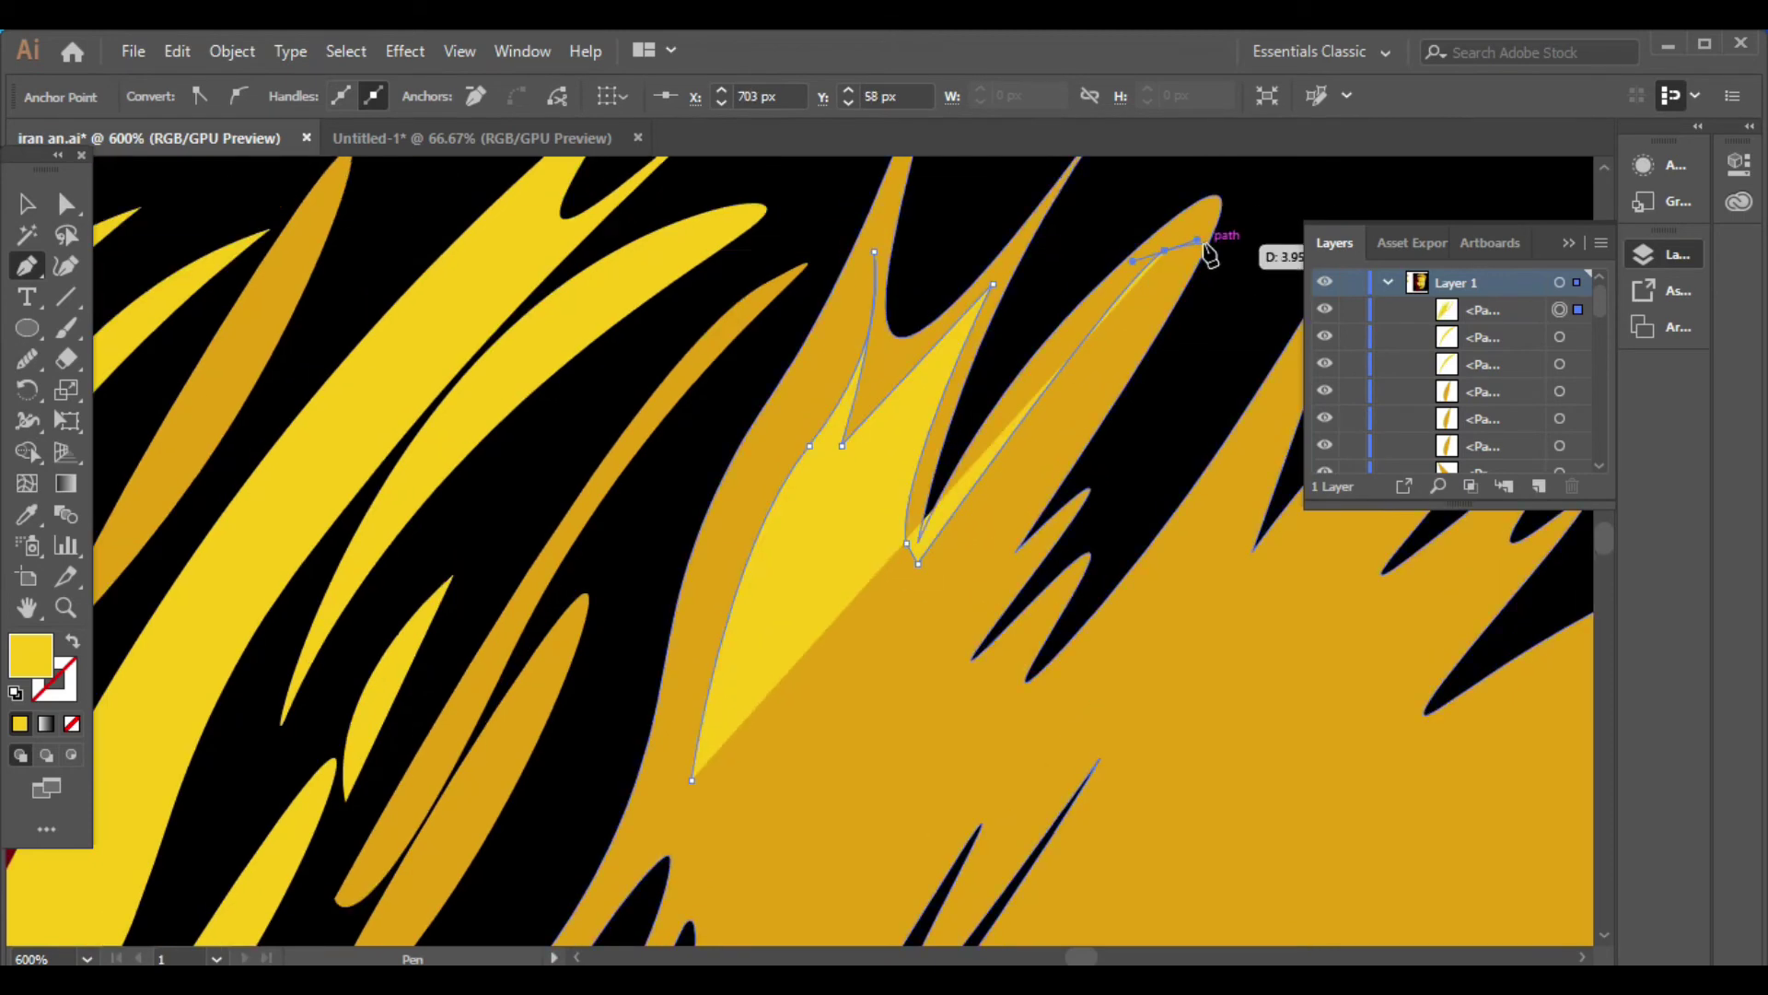
pyautogui.moveTo(961, 586)
pyautogui.mouseDown()
pyautogui.moveTo(1001, 543)
pyautogui.moveTo(1071, 523)
pyautogui.mouseUp()
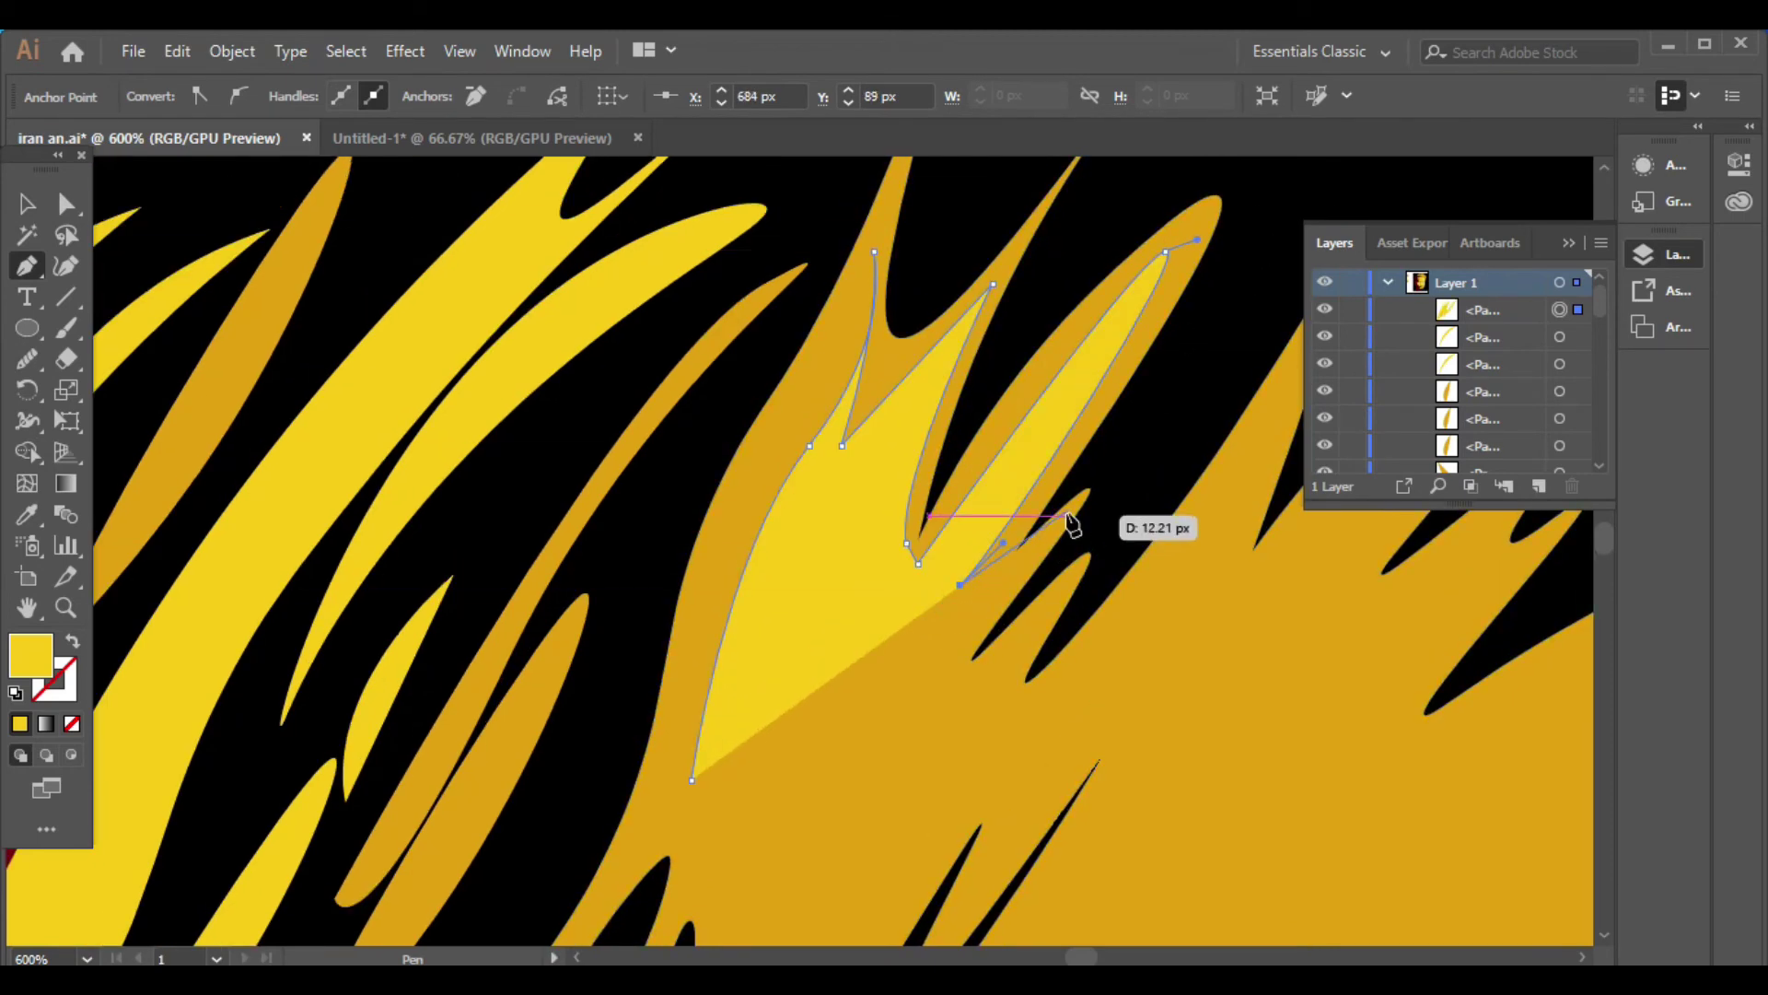
# Finish the flame-shaped highlight with jagged points and close it
pyautogui.scroll(-5, 977, 680)
pyautogui.click(1069, 430)
pyautogui.click(928, 538)
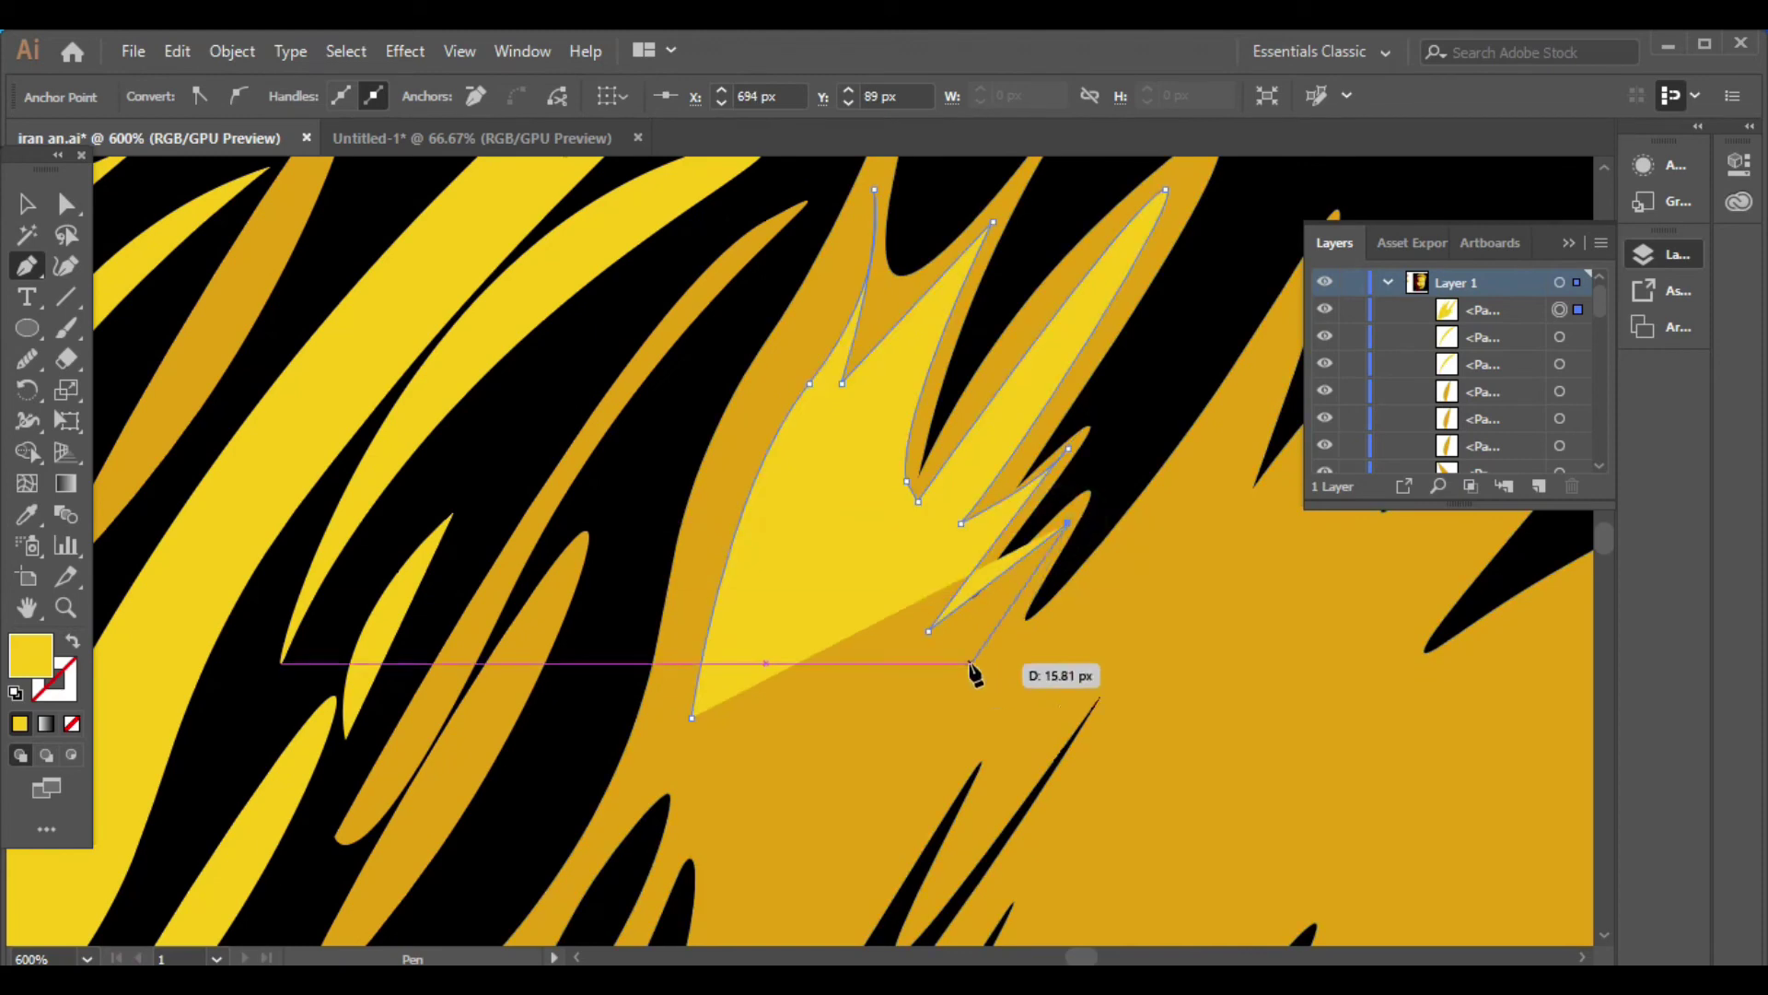
pyautogui.click(971, 613)
pyautogui.hotkey('ctrl', '-')
pyautogui.hotkey('ctrl', '-')
pyautogui.click(678, 864)
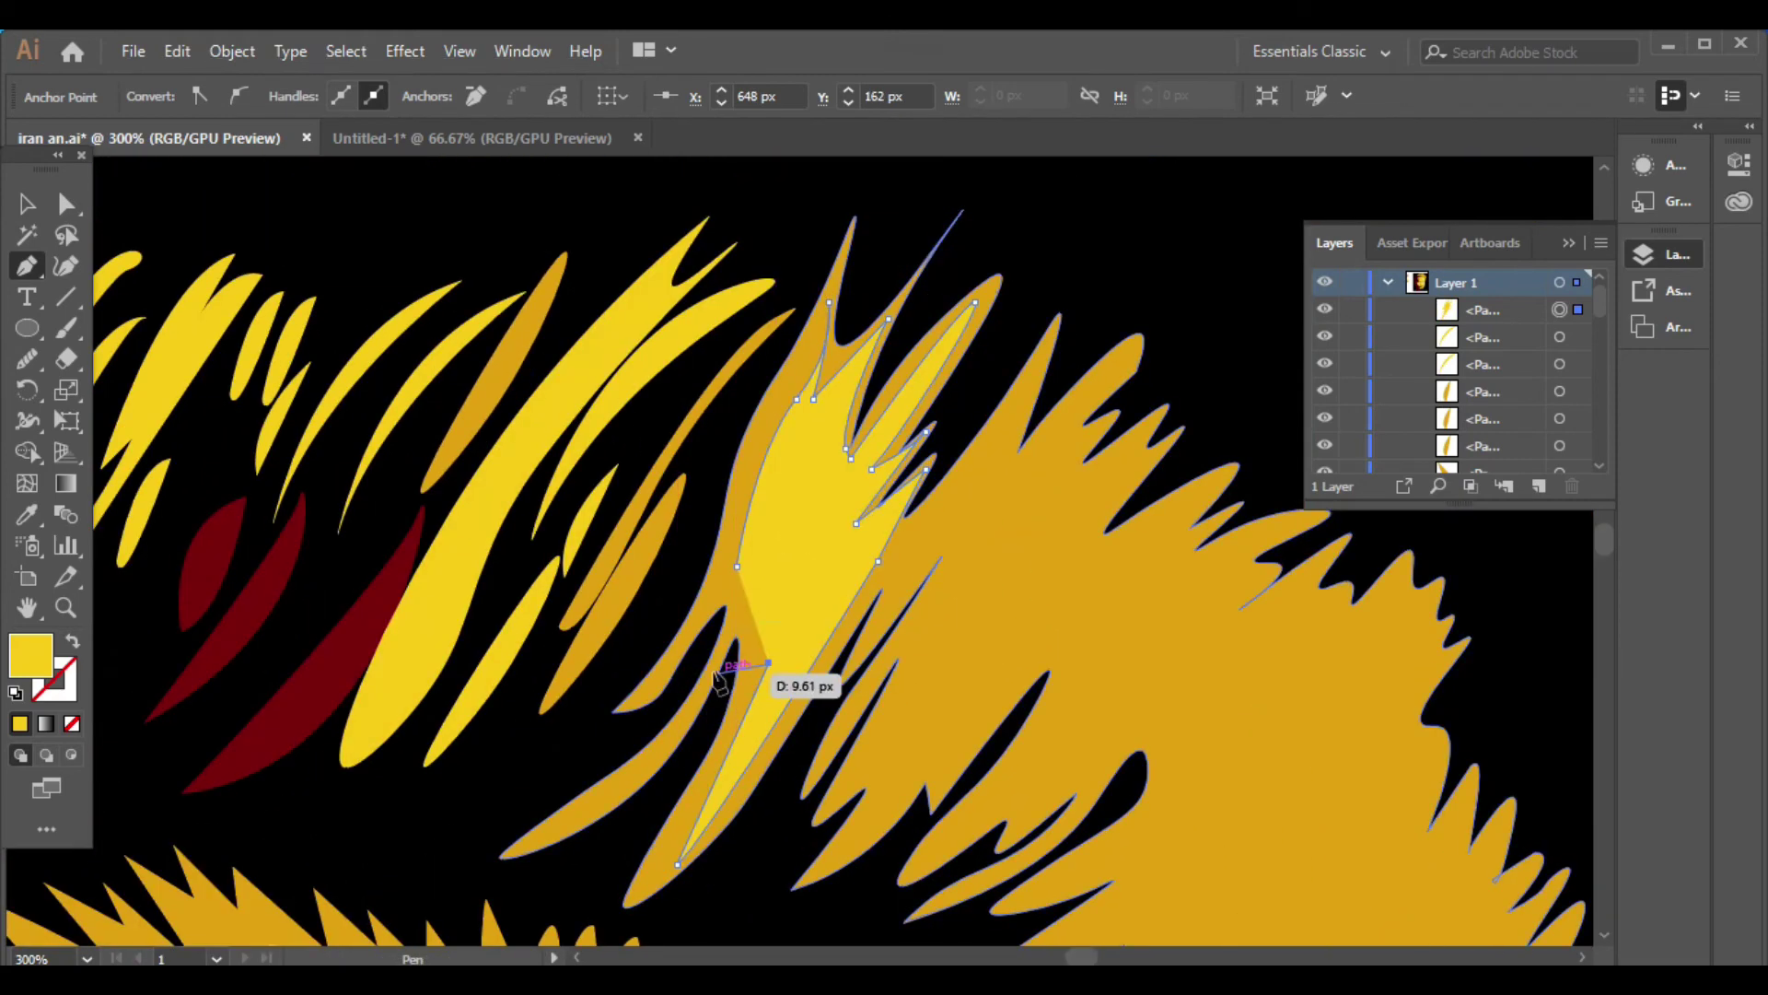
pyautogui.click(769, 661)
pyautogui.click(820, 563)
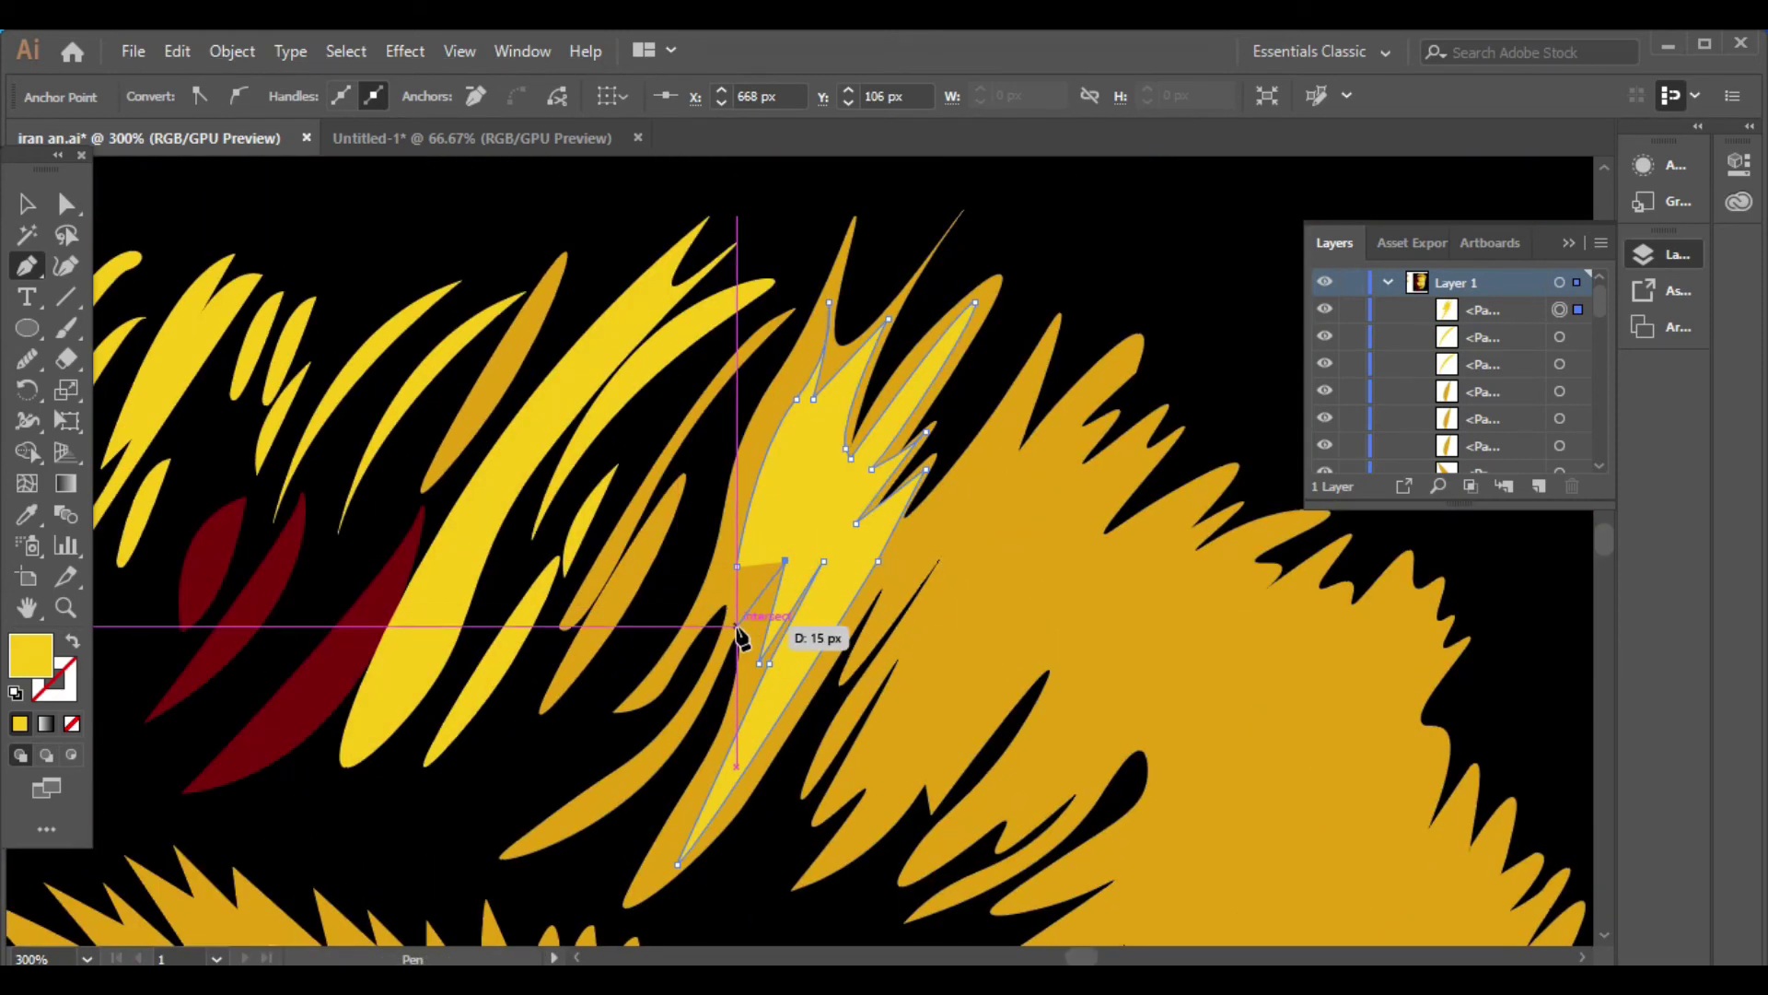
pyautogui.hotkey('ctrl', '-')
pyautogui.hotkey('ctrl', '-')
# Draw a thin curved yellow sliver on the gold hair
pyautogui.scroll(-2, 313, 396)
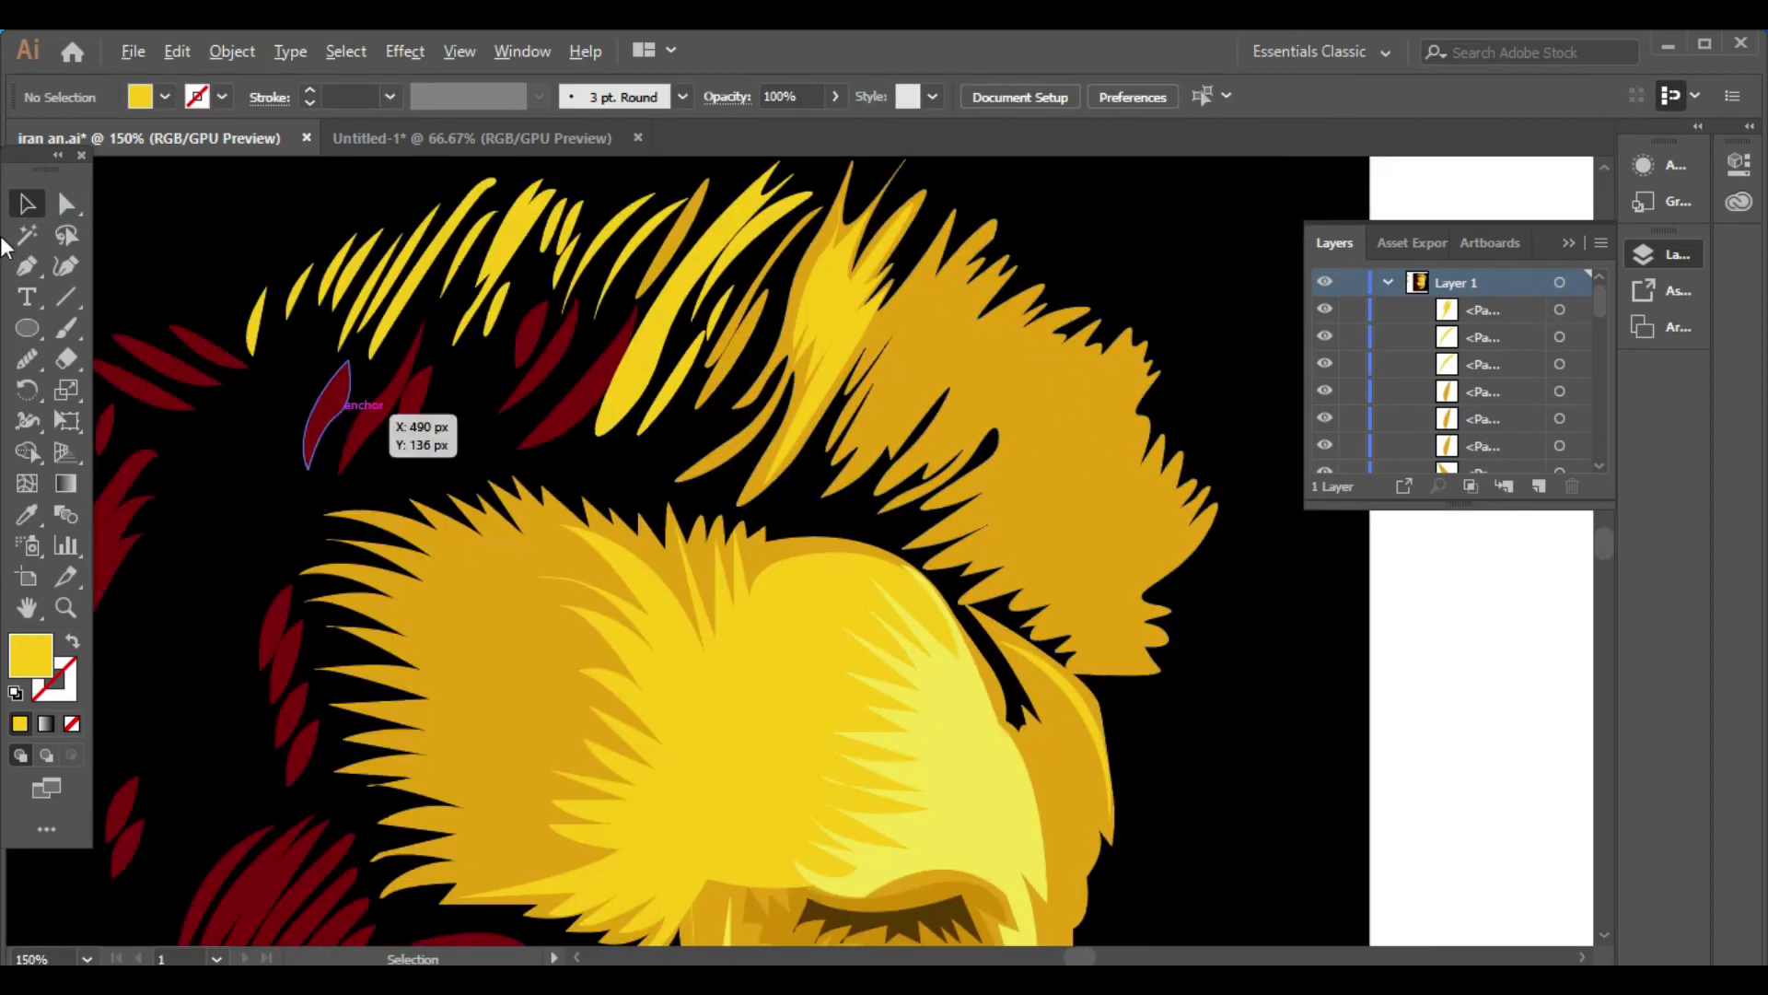
pyautogui.click(1115, 353)
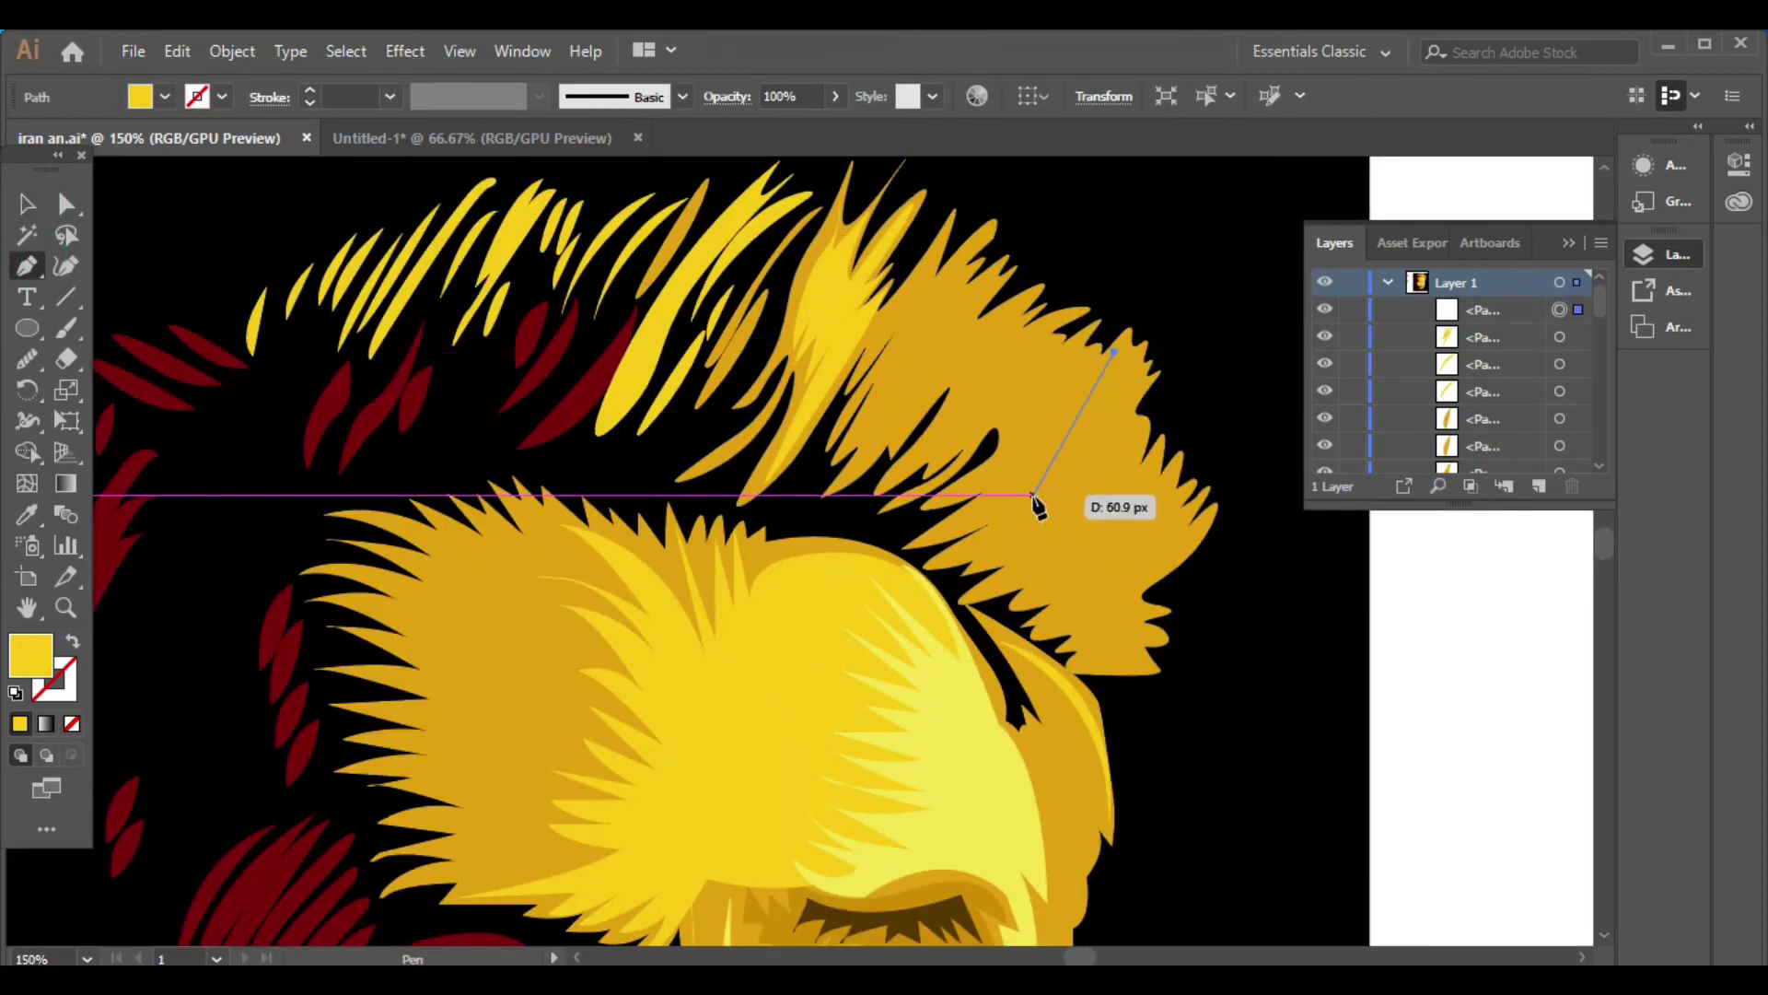
pyautogui.moveTo(1022, 523); pyautogui.dragTo(969, 534)
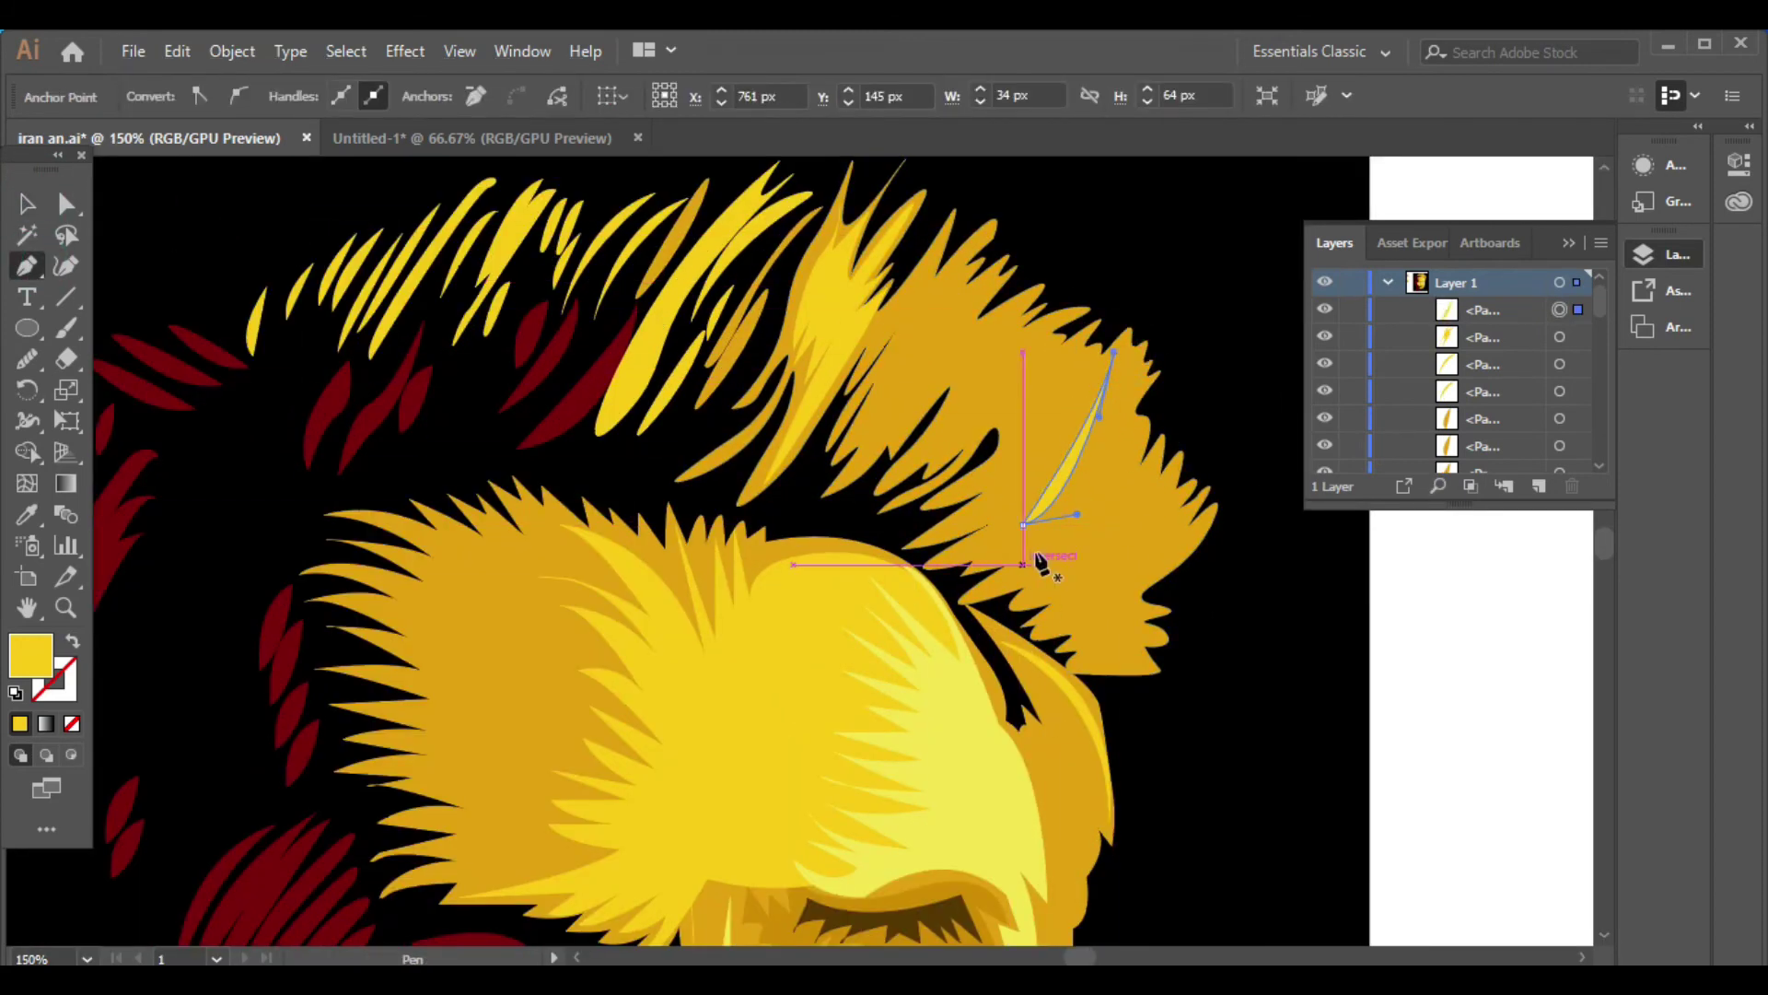
pyautogui.click(1098, 416)
# Draw a closed zigzag yellow highlight along the hair's right edge
pyautogui.click(1132, 424)
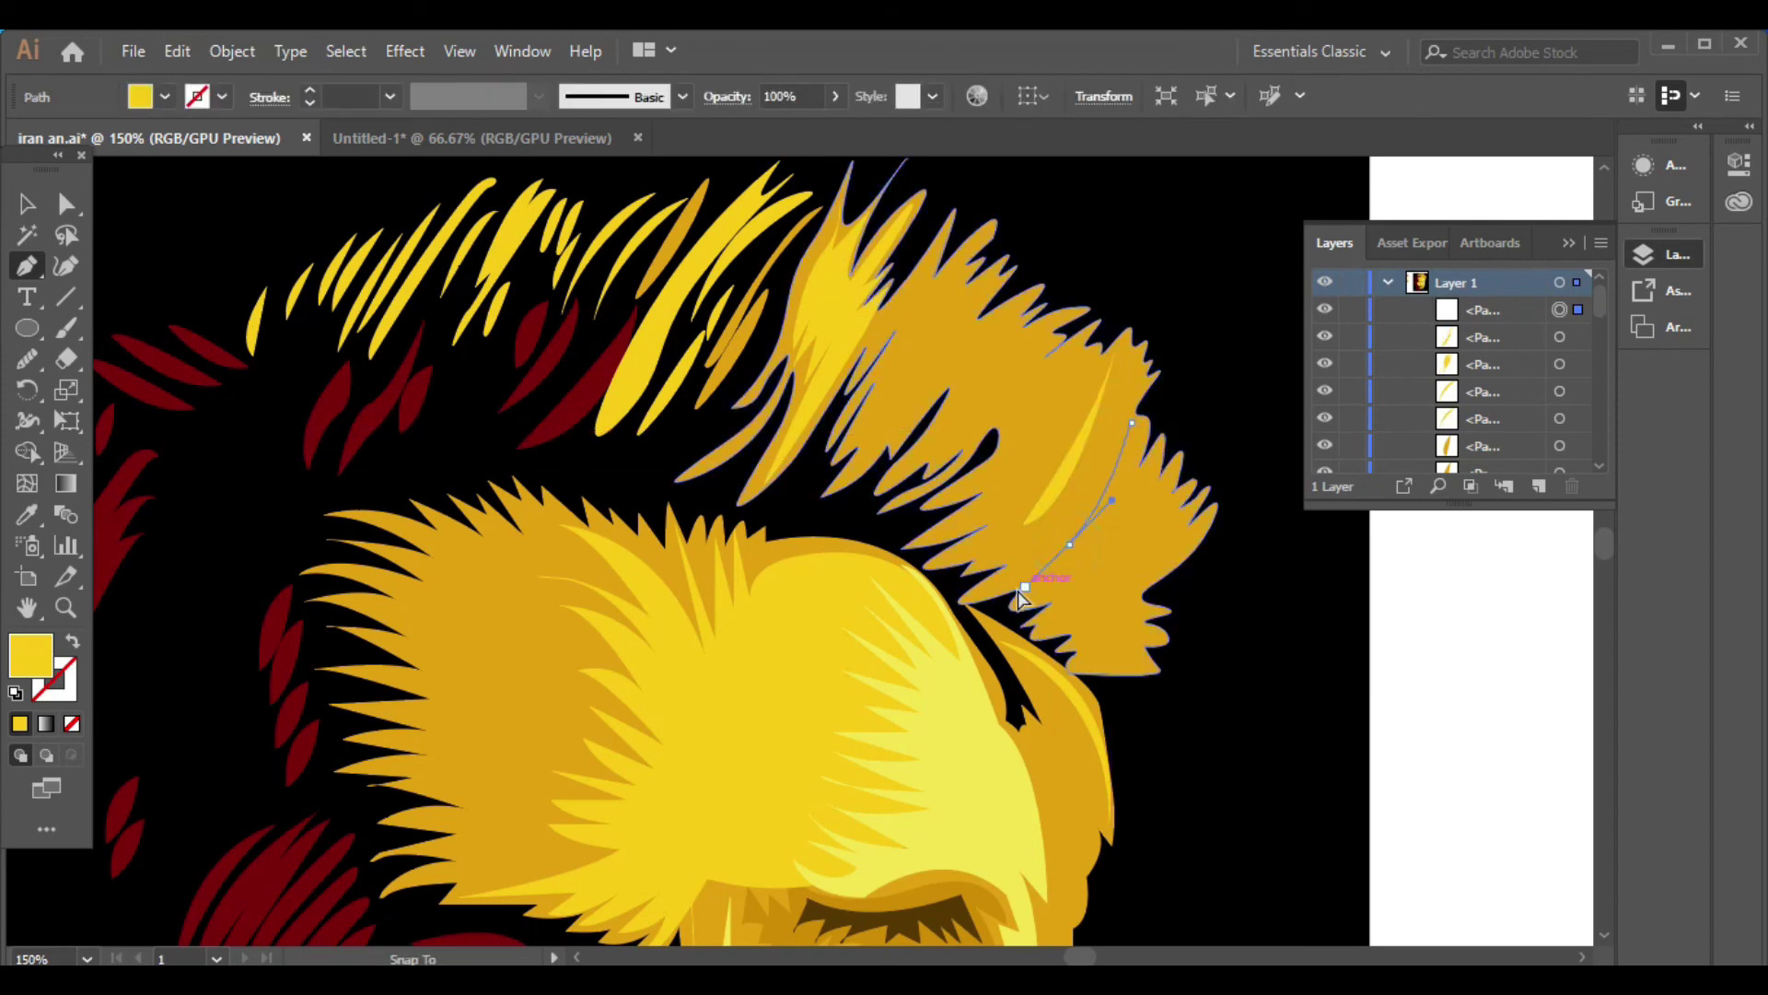
pyautogui.click(1069, 544)
pyautogui.click(1024, 592)
pyautogui.click(1069, 575)
pyautogui.moveTo(1048, 619)
pyautogui.mouseDown()
pyautogui.moveTo(1098, 603)
pyautogui.moveTo(1083, 585)
pyautogui.mouseUp()
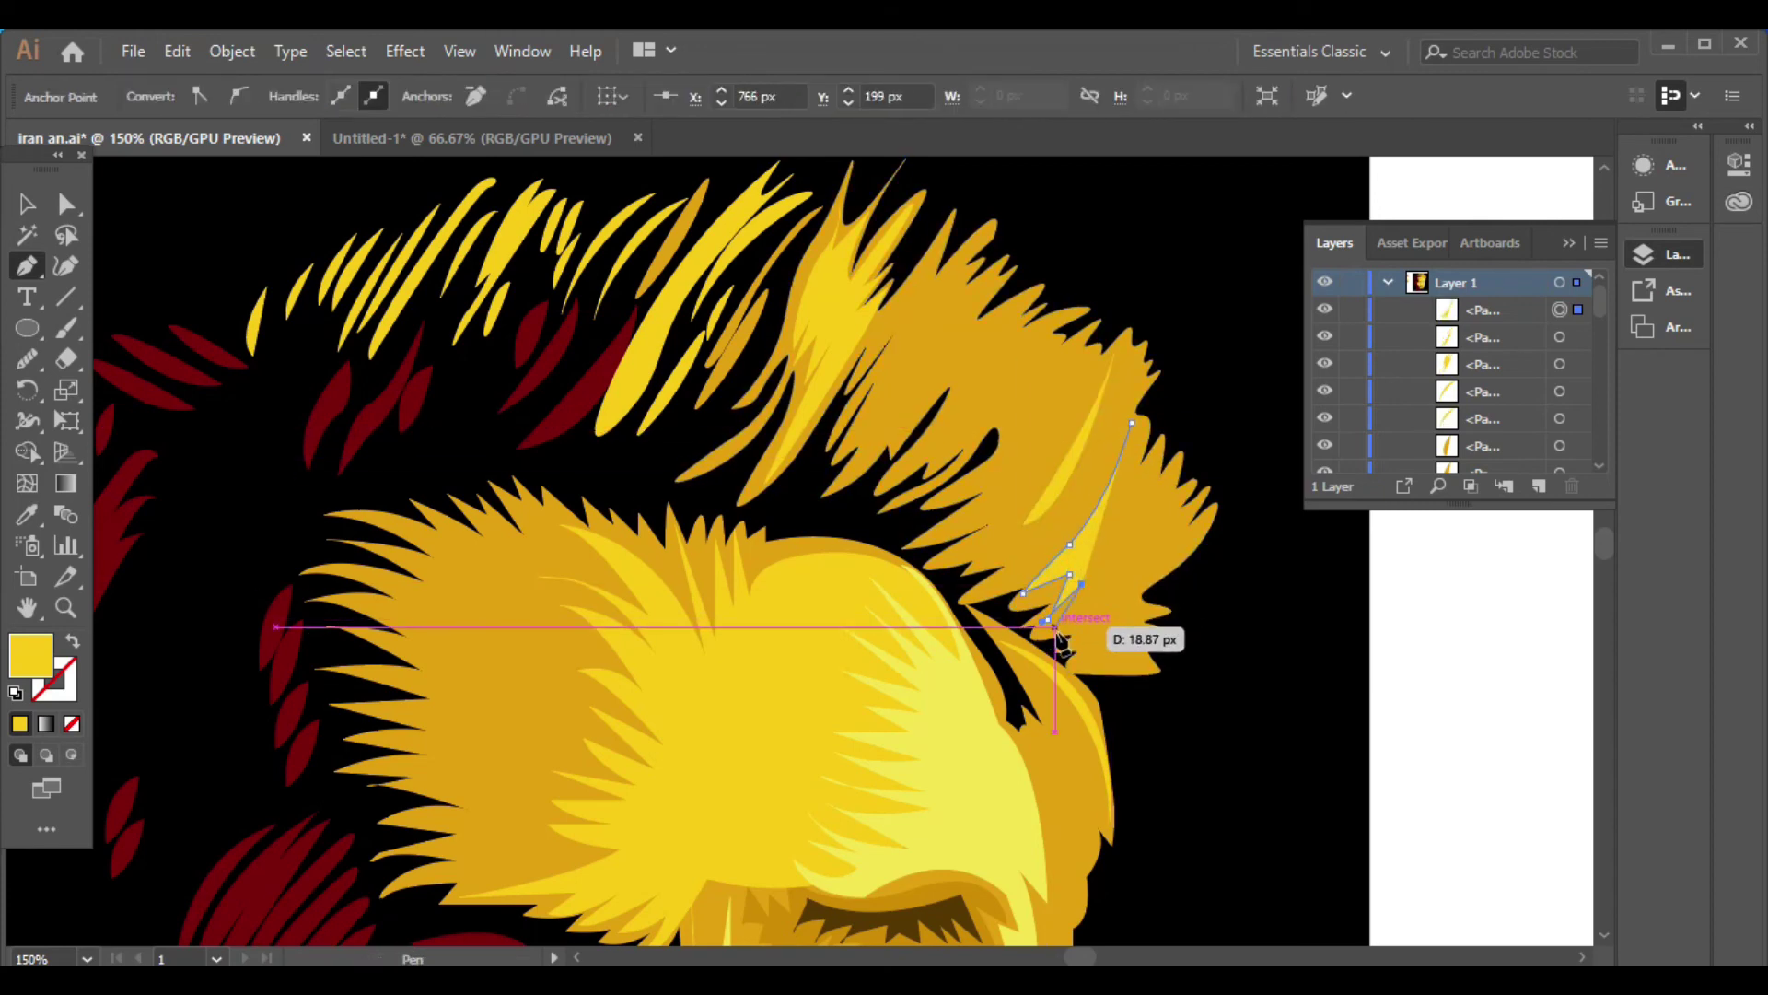
pyautogui.click(1101, 595)
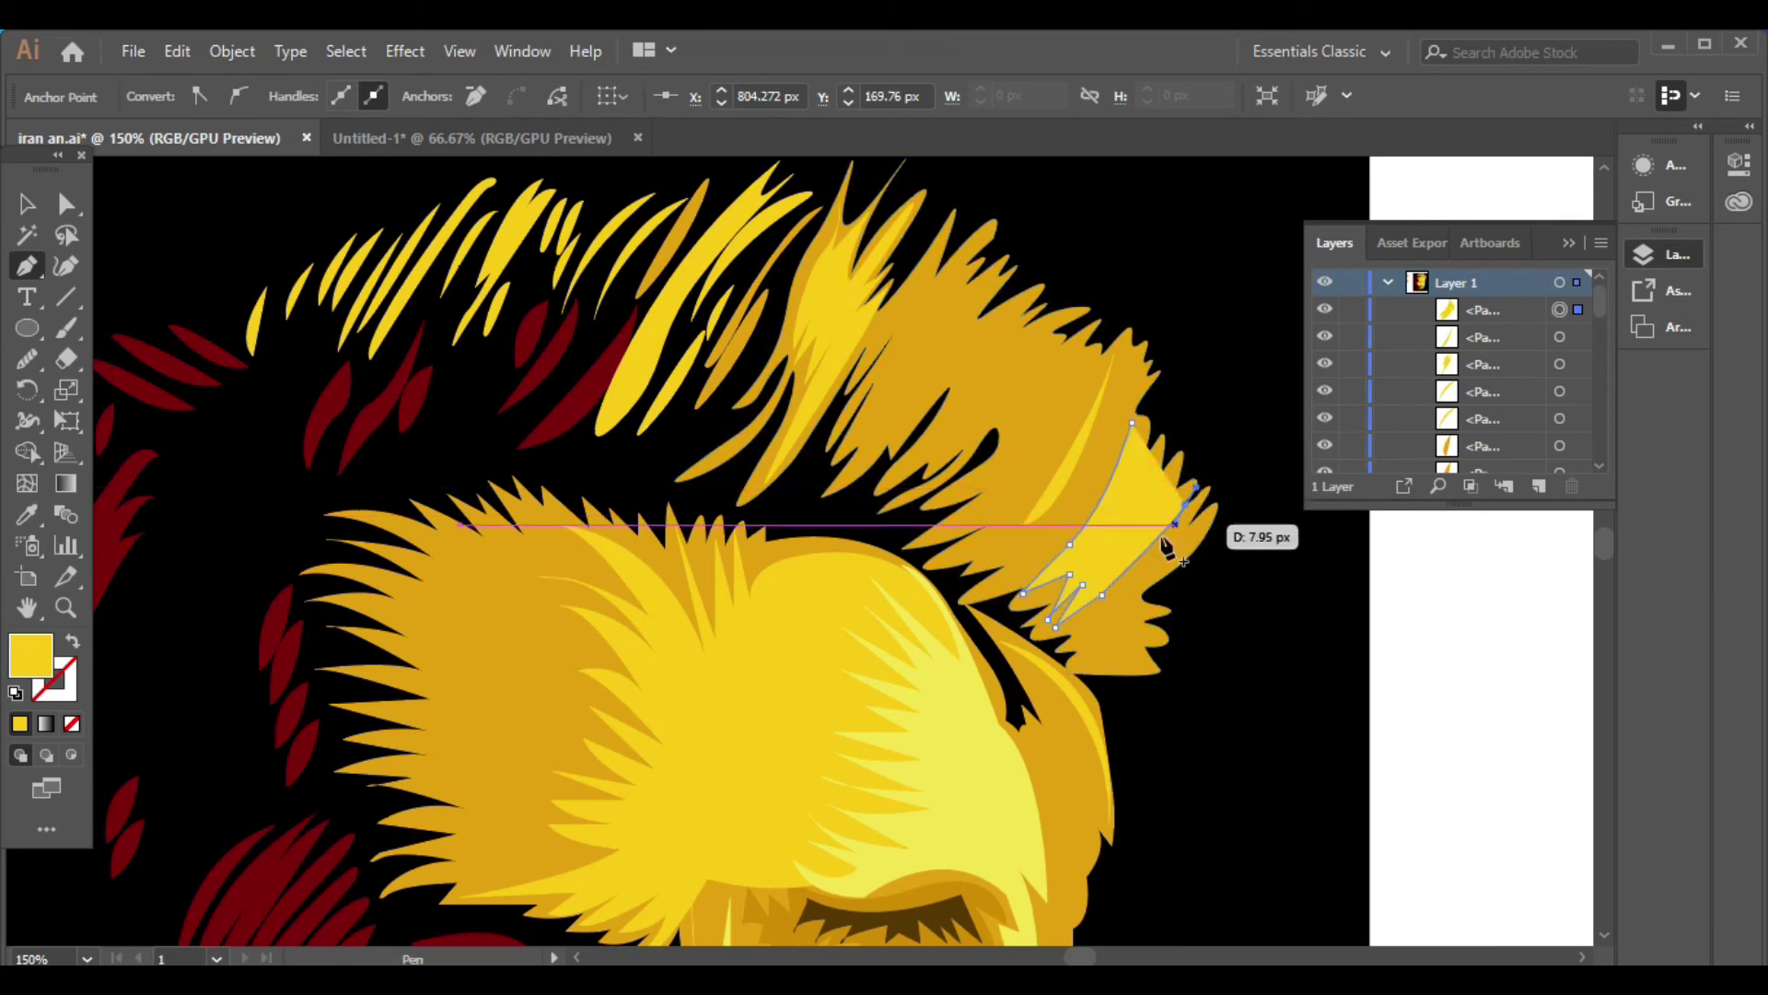
pyautogui.keyDown('ctrl'); pyautogui.click(1197, 465); pyautogui.keyUp('ctrl')
pyautogui.moveTo(1199, 470); pyautogui.dragTo(1183, 471)
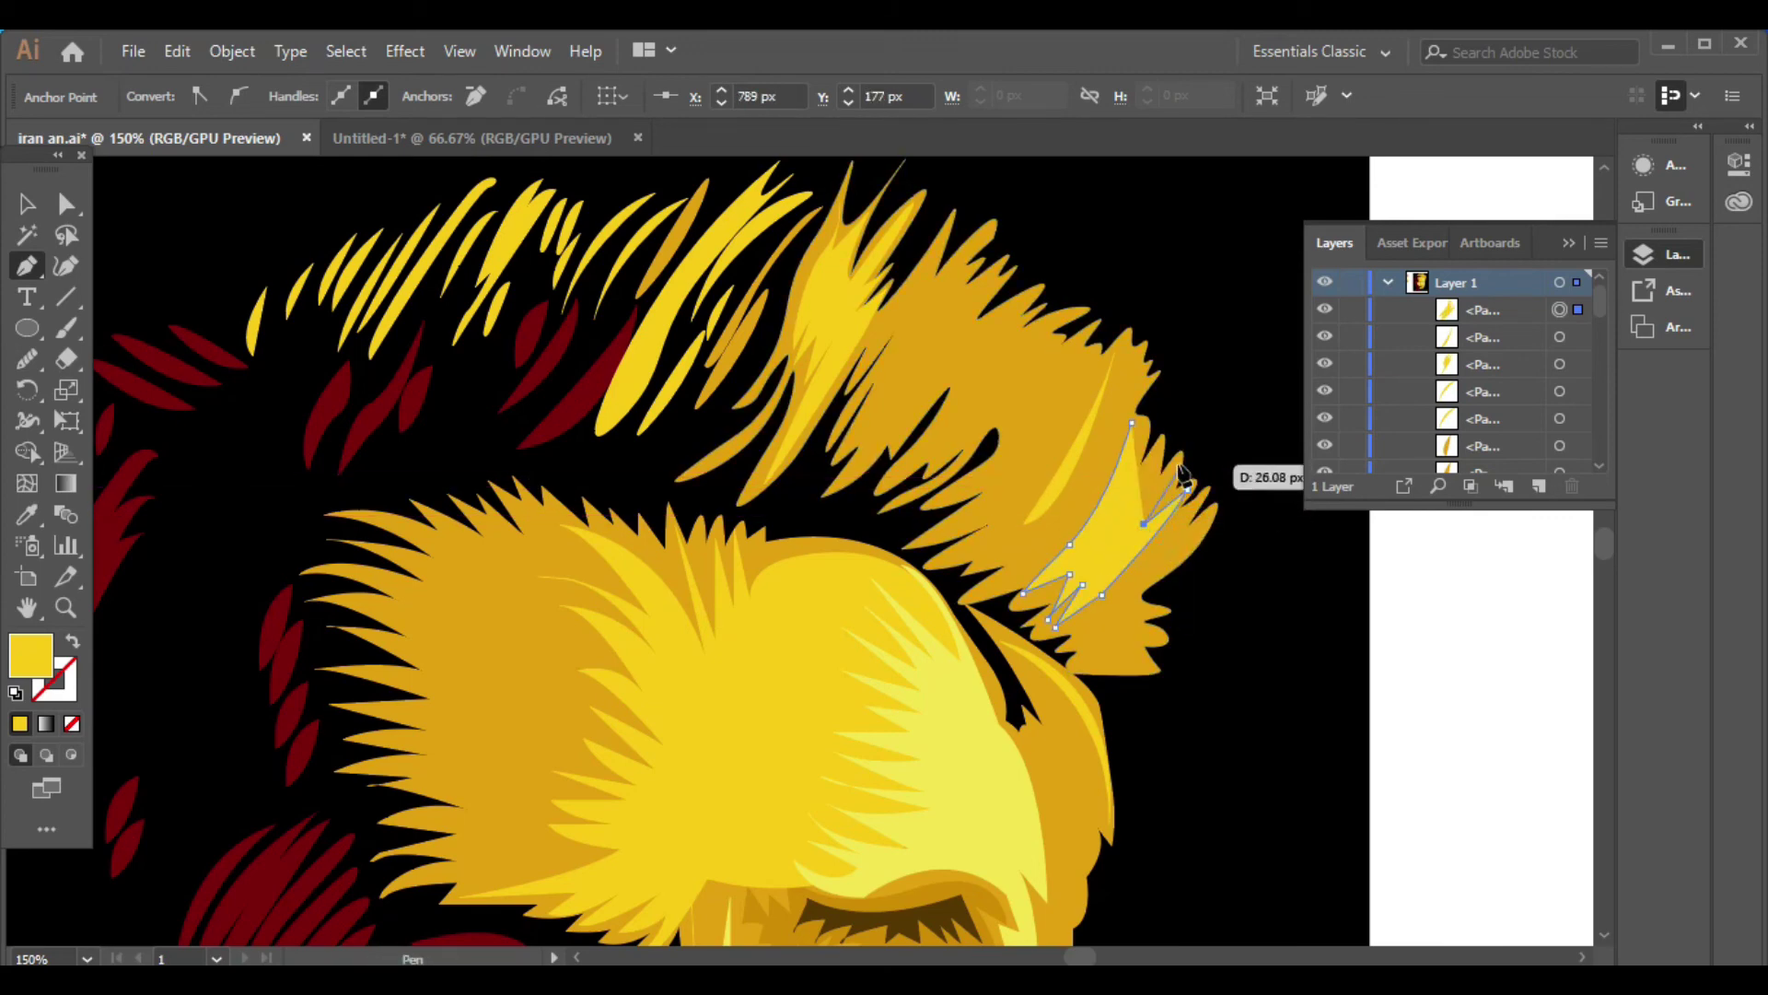
pyautogui.scroll(2, 1183, 465)
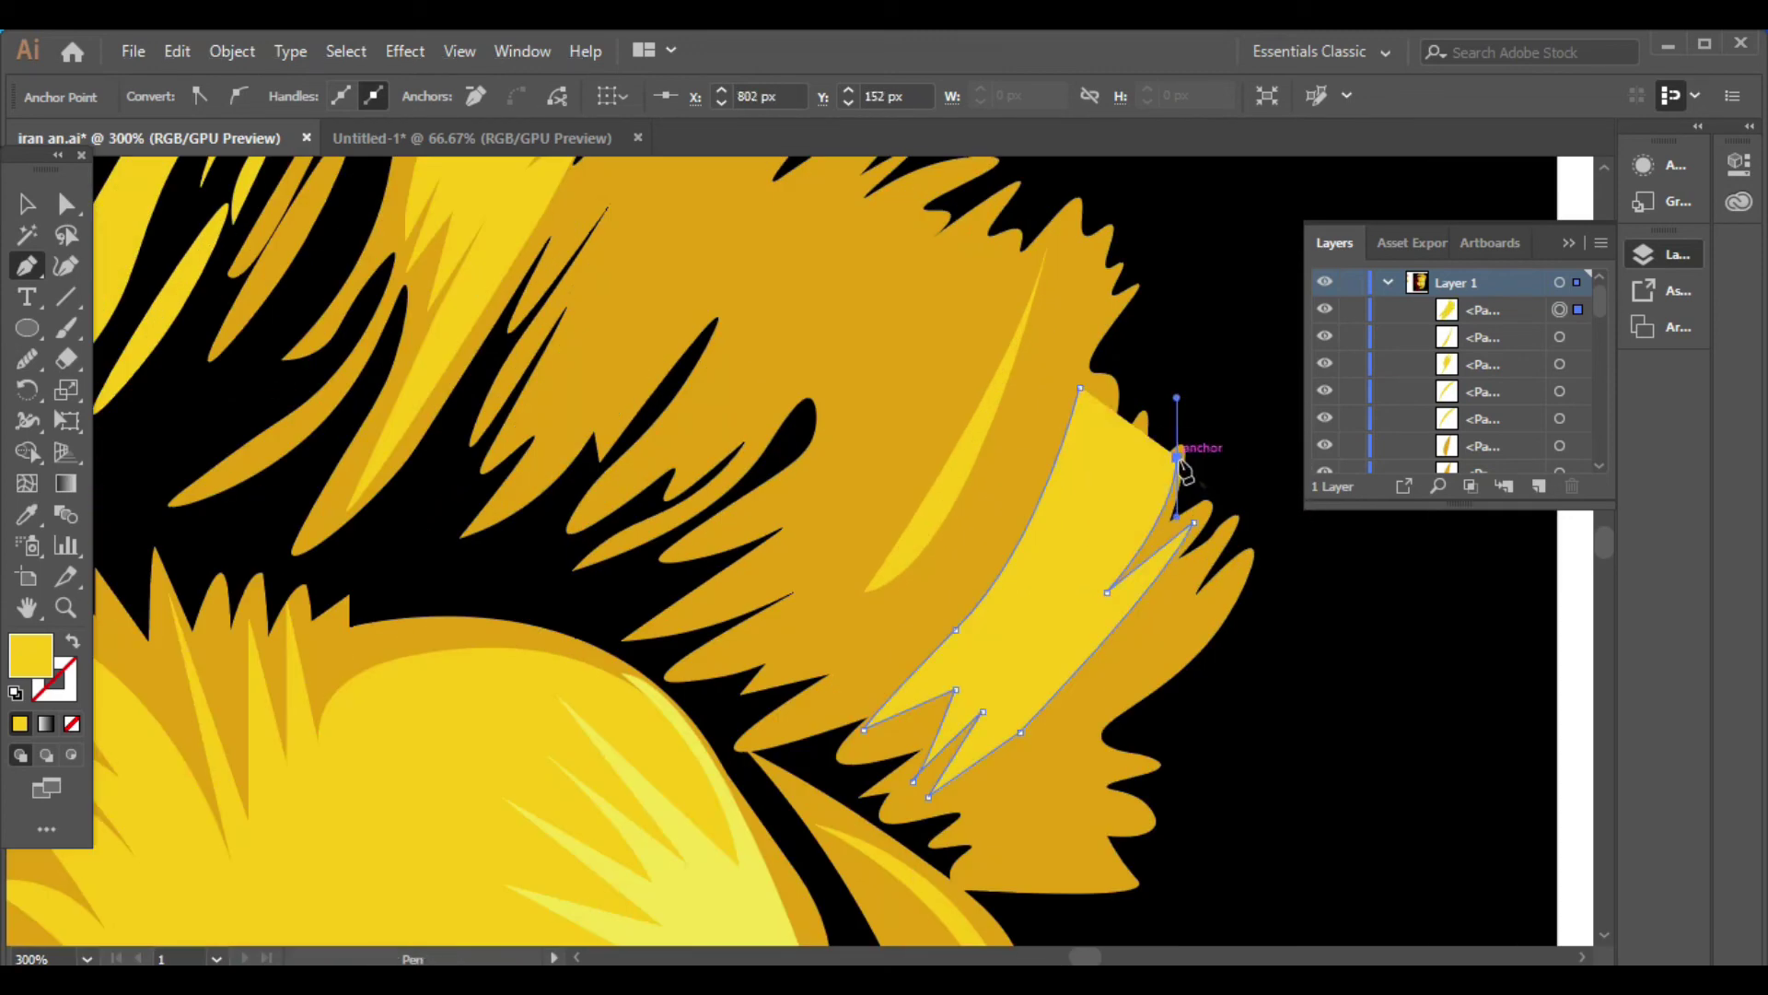
pyautogui.click(1089, 582)
pyautogui.click(1140, 442)
pyautogui.click(1058, 582)
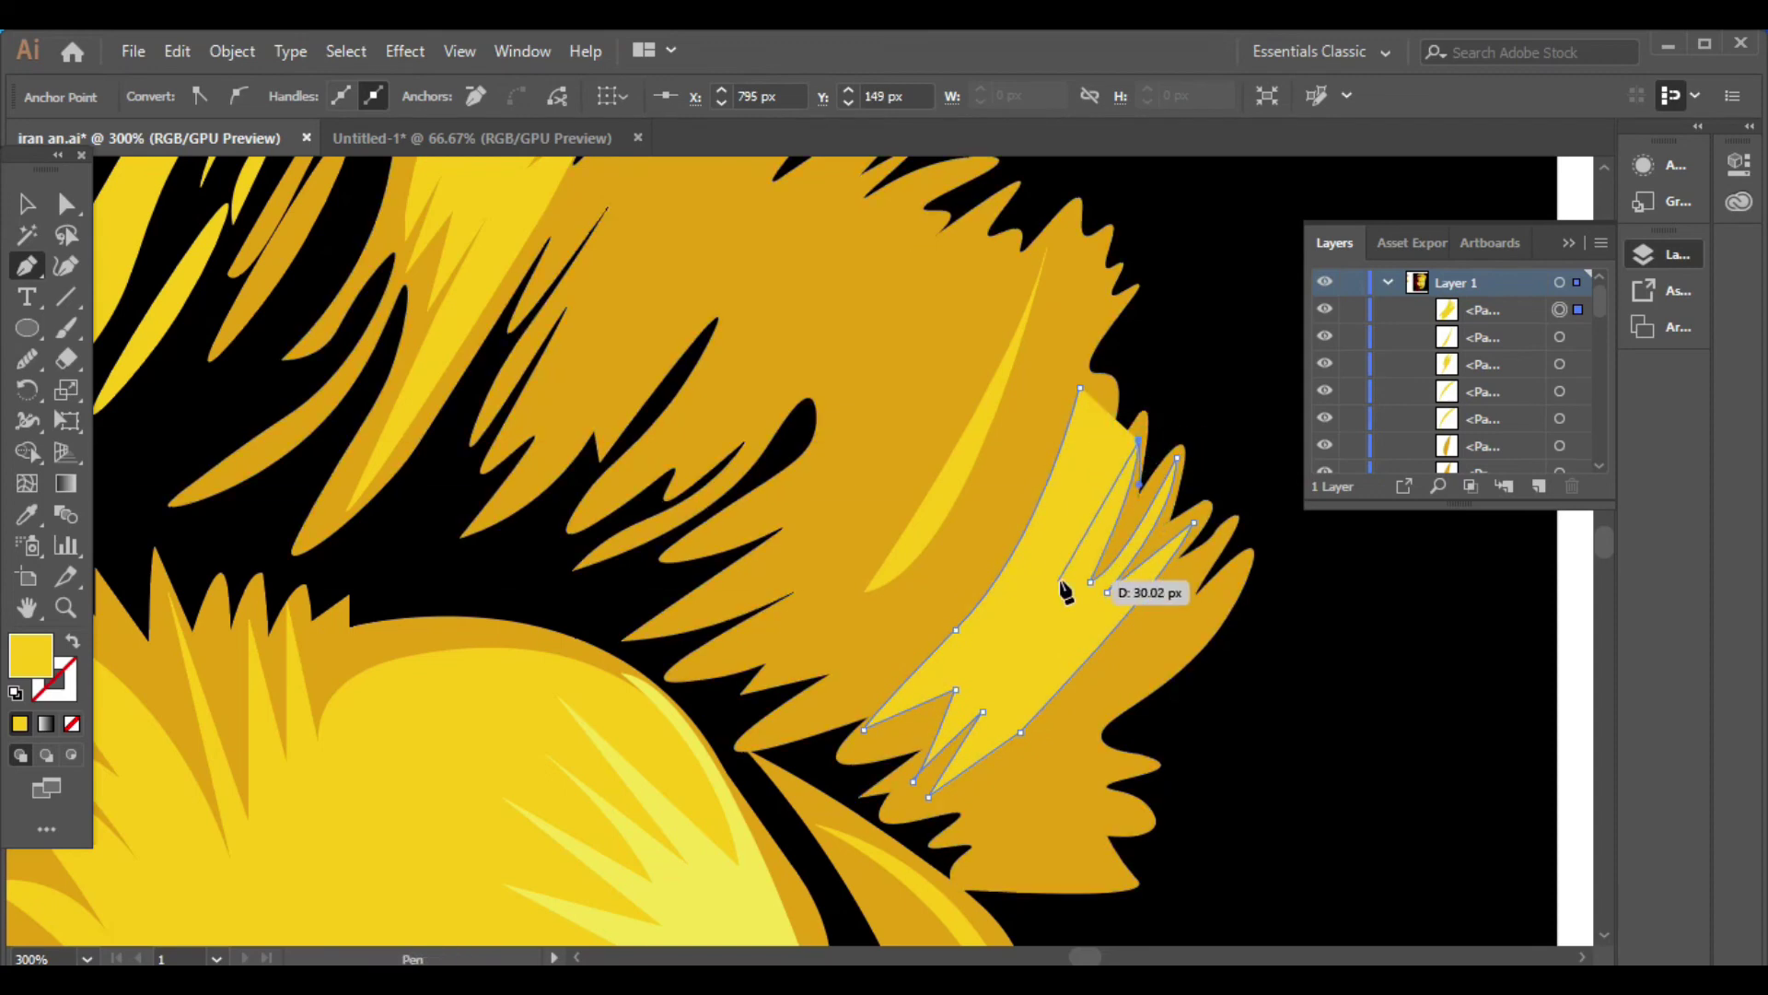
pyautogui.moveTo(1079, 388); pyautogui.dragTo(1083, 396)
# Undo a false start and begin a new highlight path at the lower hair tip
pyautogui.click(1250, 550)
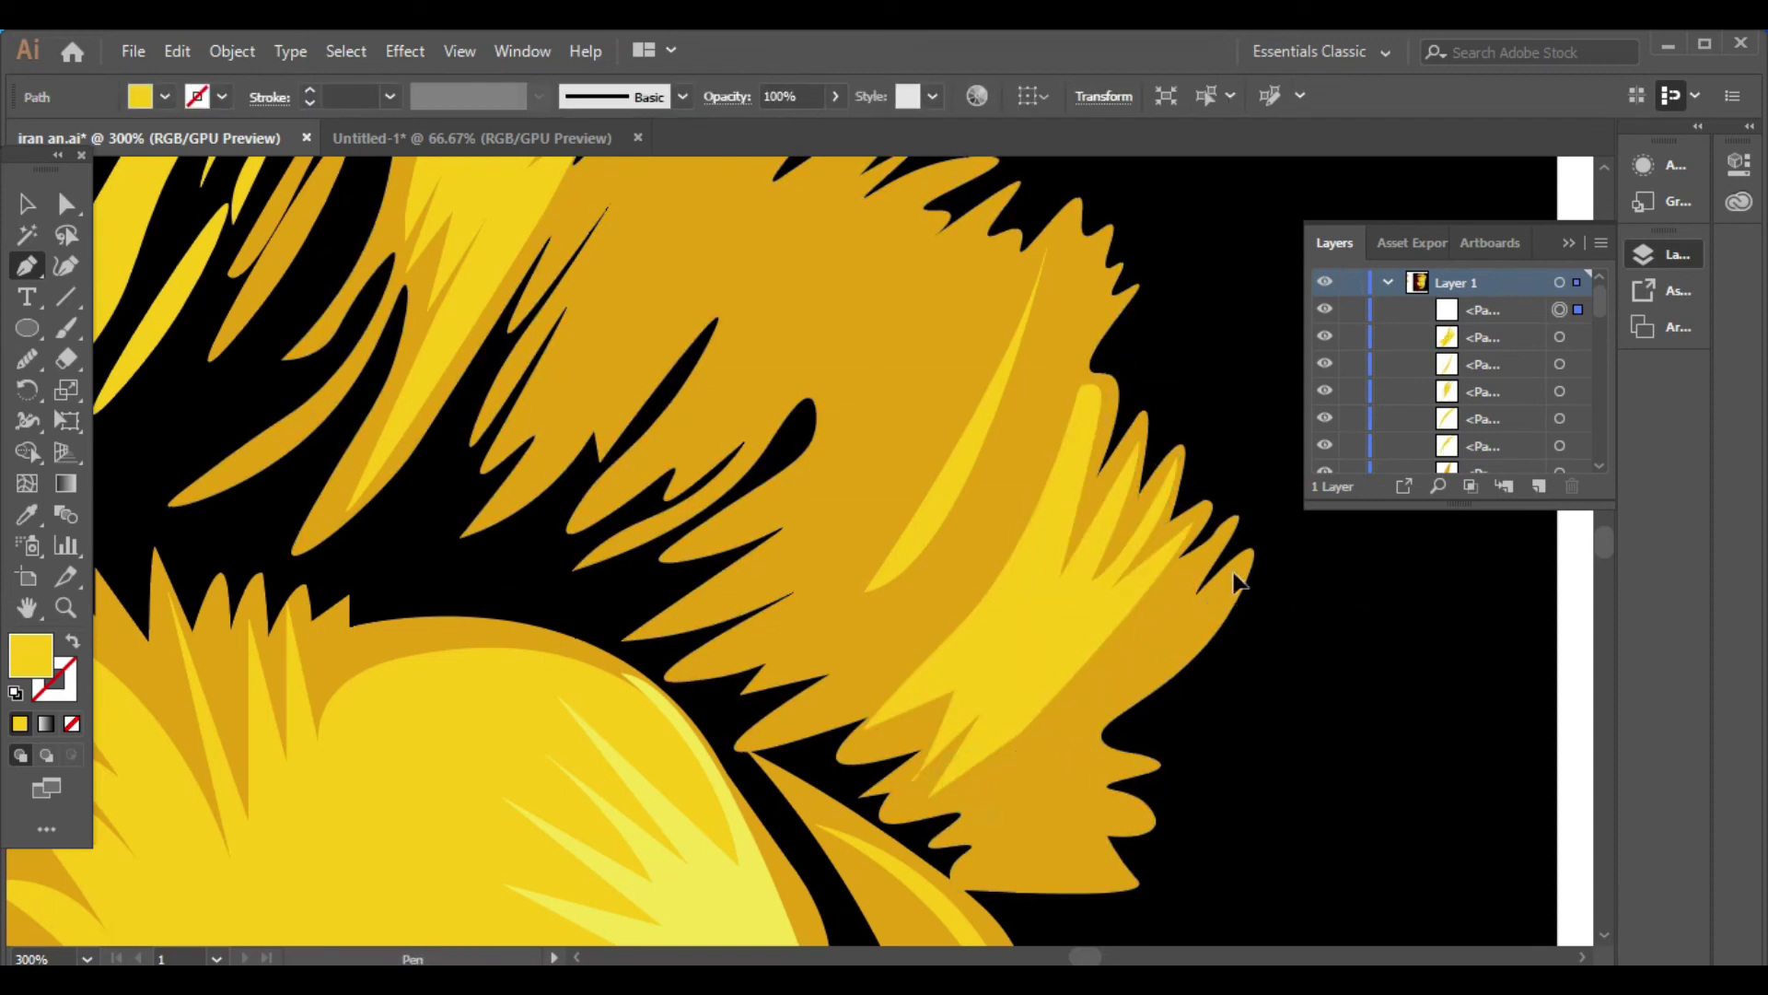
pyautogui.moveTo(962, 787); pyautogui.dragTo(968, 799)
pyautogui.hotkey('ctrl', 'z')
pyautogui.hotkey('ctrl', 'z')
pyautogui.scroll(-1, 1056, 808)
pyautogui.click(950, 810)
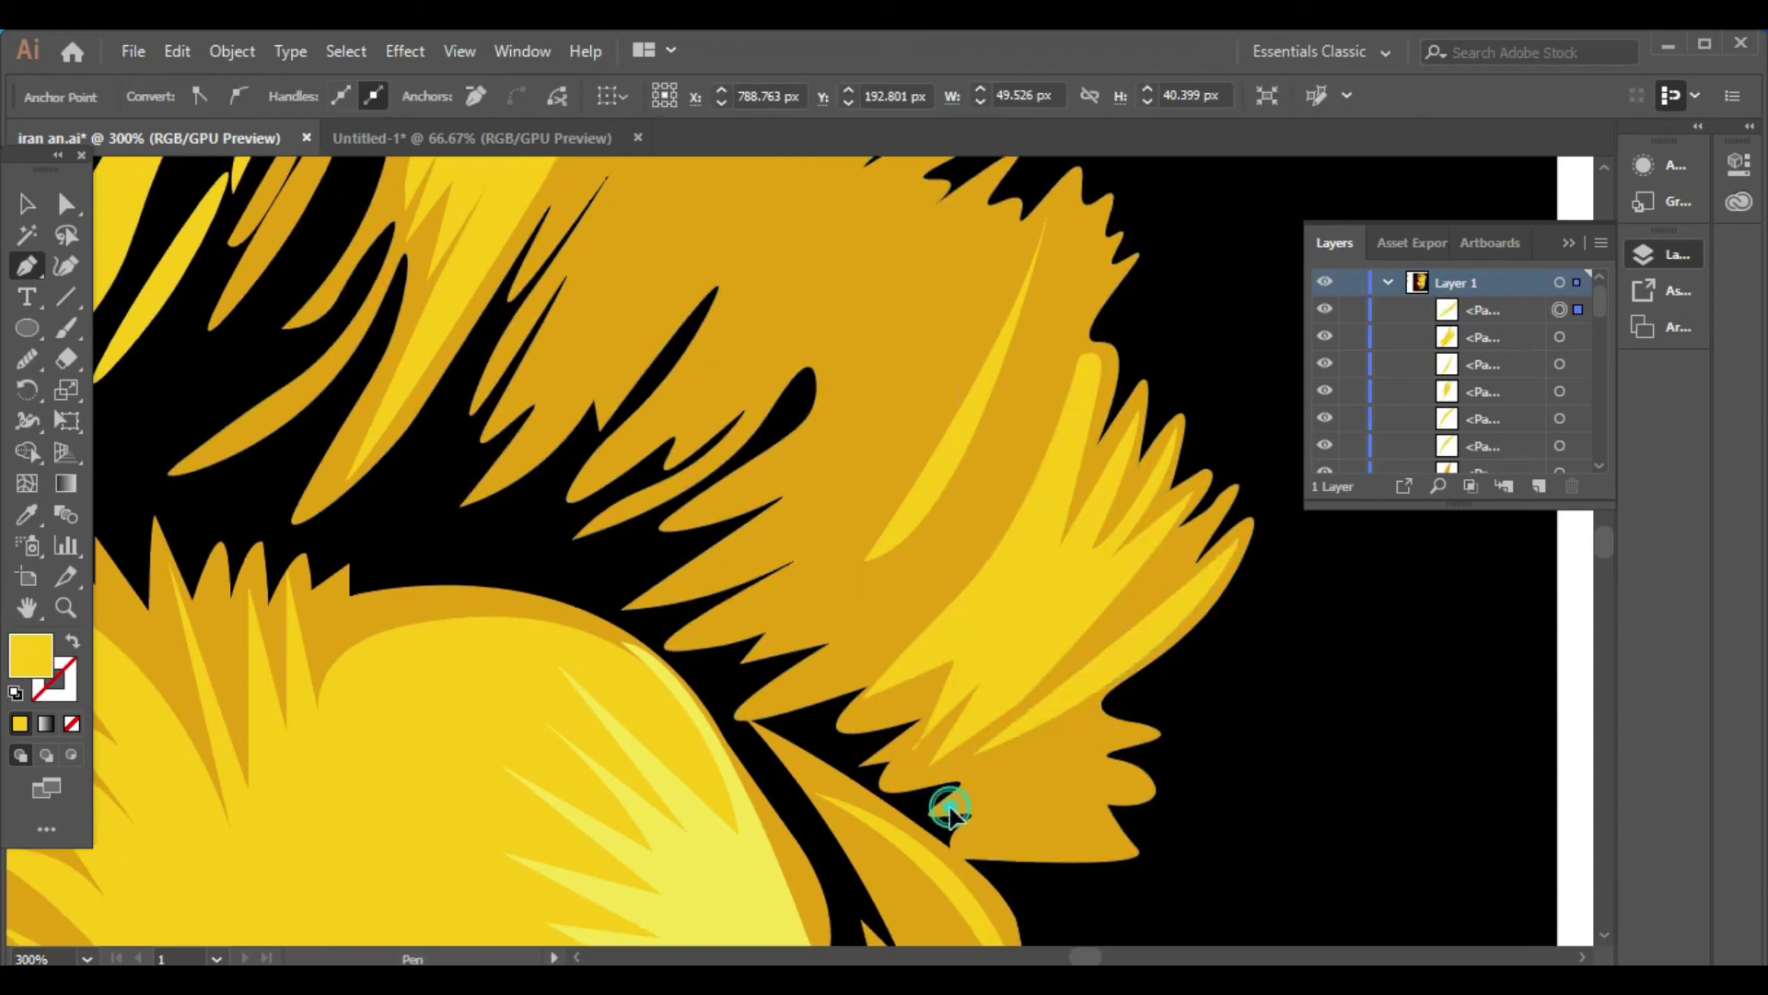
pyautogui.moveTo(1133, 732)
pyautogui.mouseDown()
pyautogui.moveTo(1163, 741)
pyautogui.moveTo(1094, 800)
pyautogui.mouseUp()
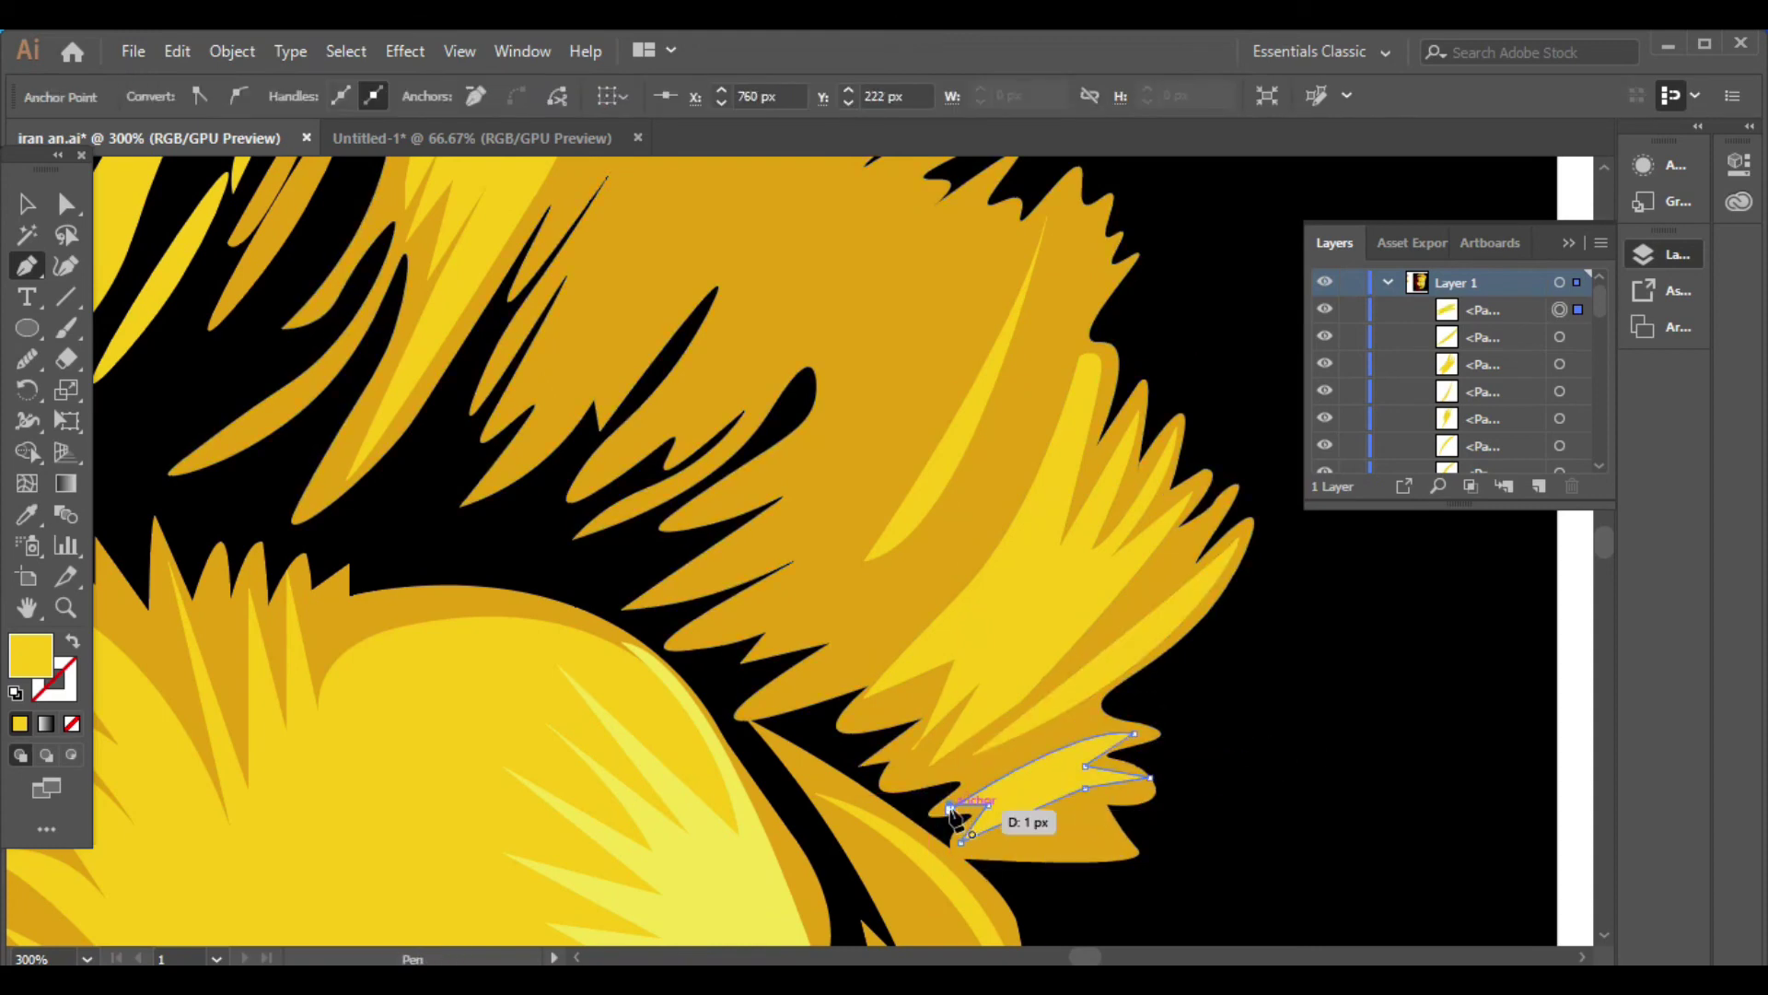
pyautogui.click(951, 811)
pyautogui.moveTo(969, 852); pyautogui.dragTo(1113, 859)
# Begin a curved bright-yellow highlight strand in the top-right gold hair
pyautogui.keyDown('alt'); pyautogui.scroll(-2, 1022, 711); pyautogui.keyUp('alt')
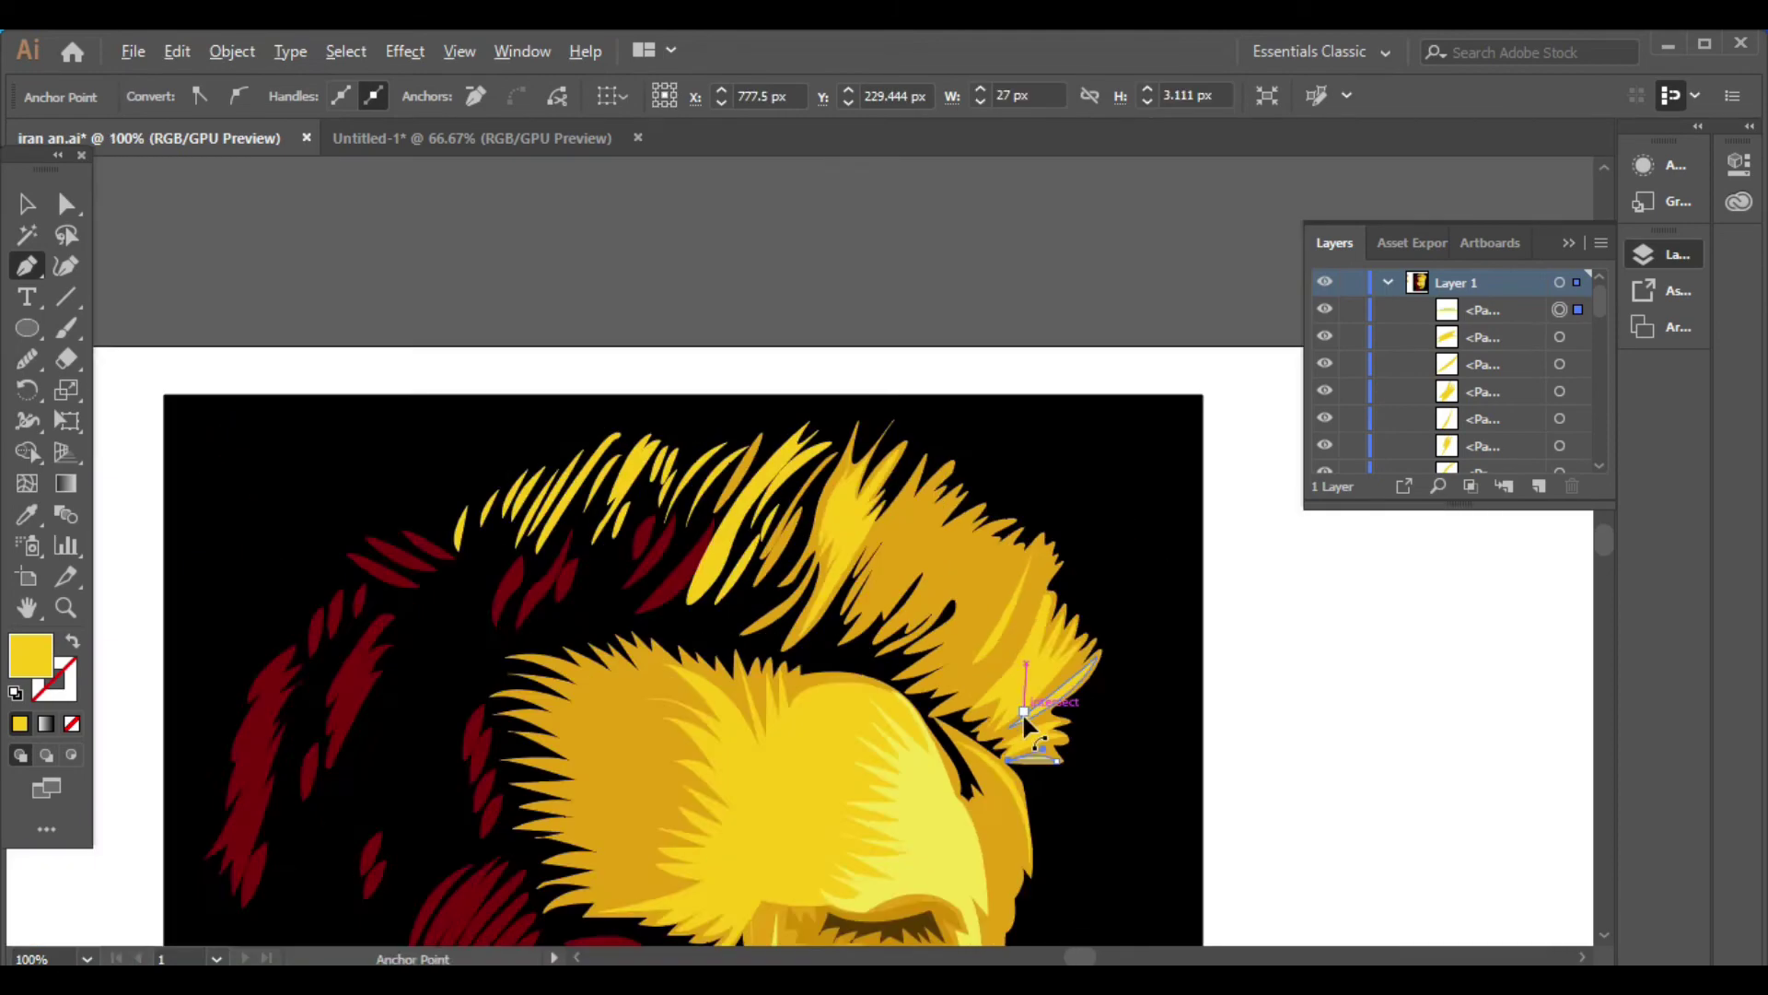
pyautogui.keyDown('alt'); pyautogui.scroll(-1, 1027, 718); pyautogui.keyUp('alt')
pyautogui.keyDown('alt'); pyautogui.scroll(-1, 995, 663); pyautogui.keyUp('alt')
pyautogui.click(898, 612)
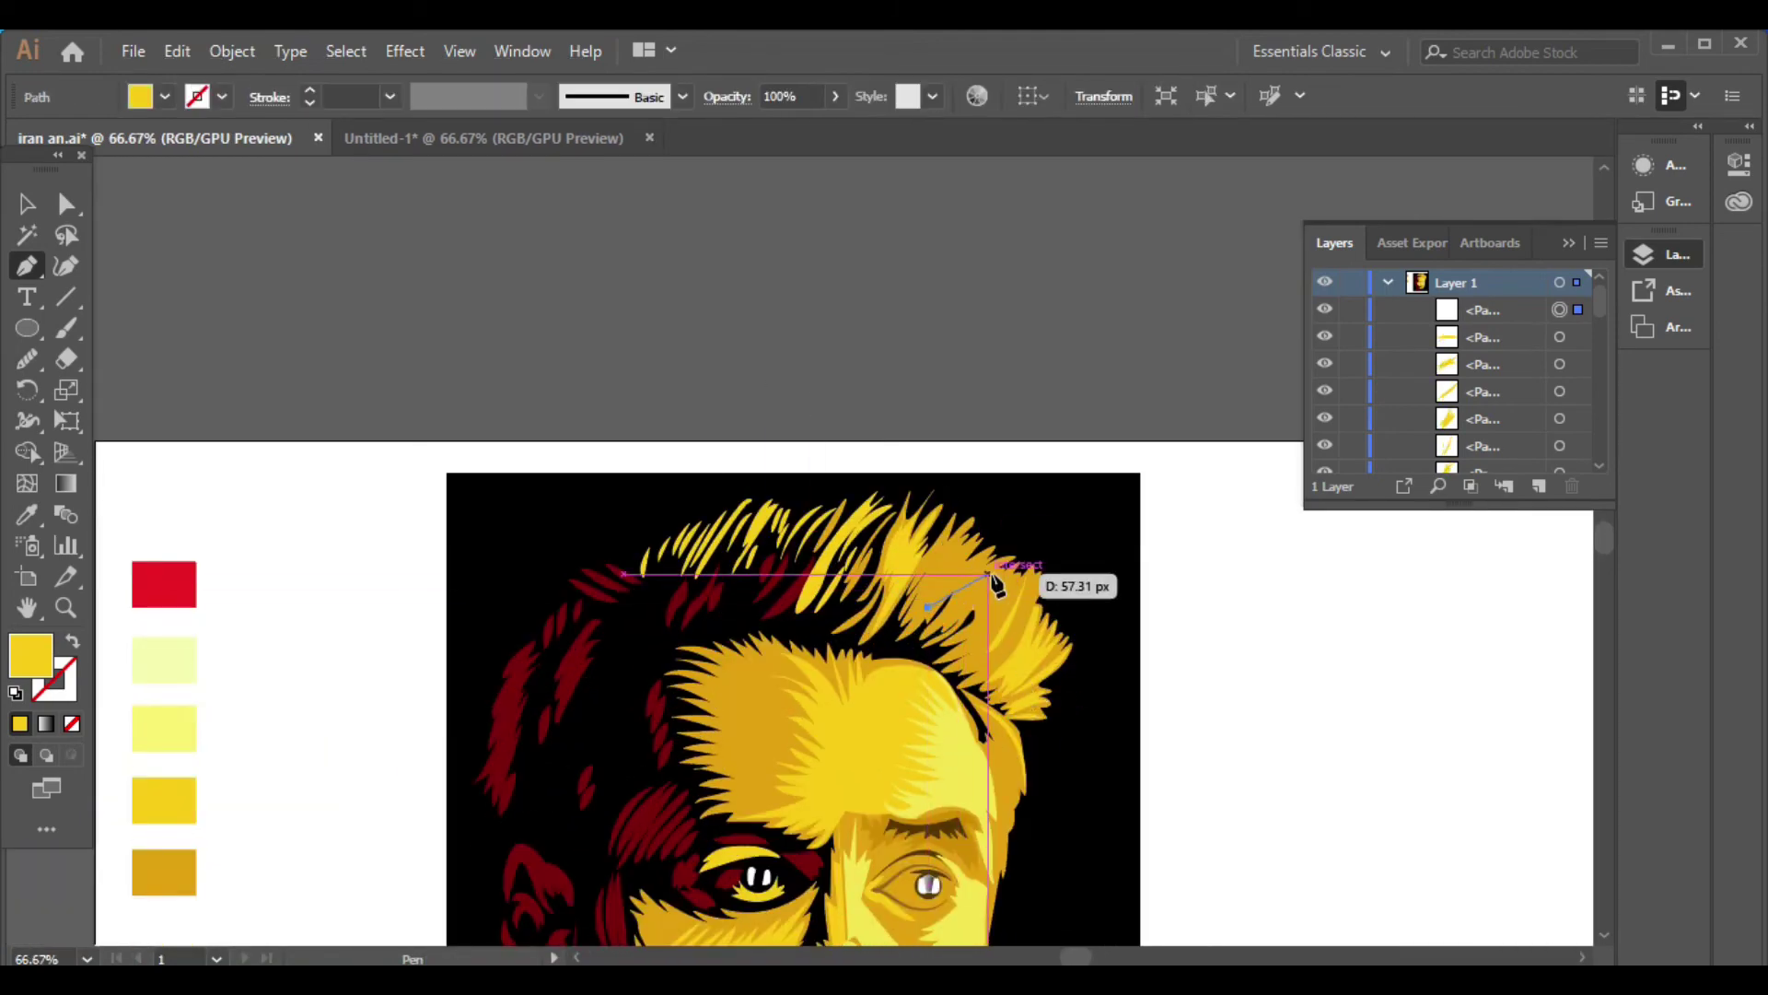
pyautogui.keyDown('alt'); pyautogui.scroll(1, 984, 634); pyautogui.keyUp('alt')
pyautogui.click(957, 580)
pyautogui.keyDown('alt'); pyautogui.scroll(2, 1013, 527); pyautogui.keyUp('alt')
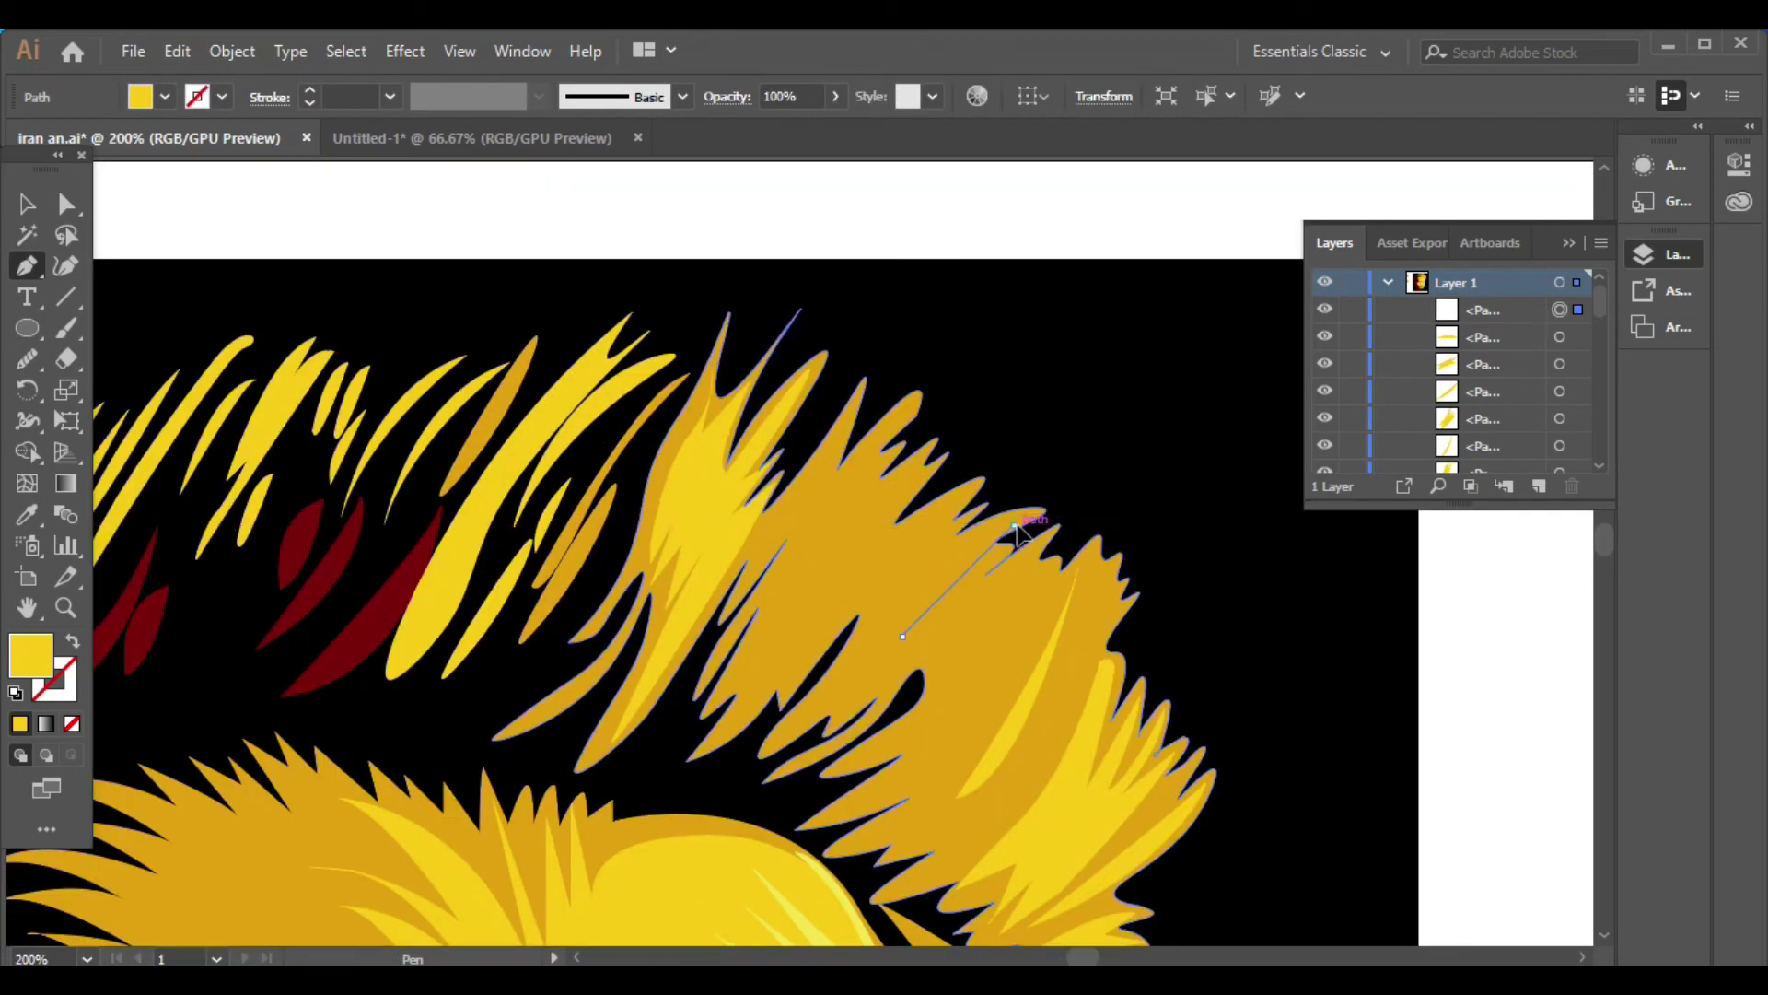
pyautogui.moveTo(1013, 525); pyautogui.dragTo(1061, 524)
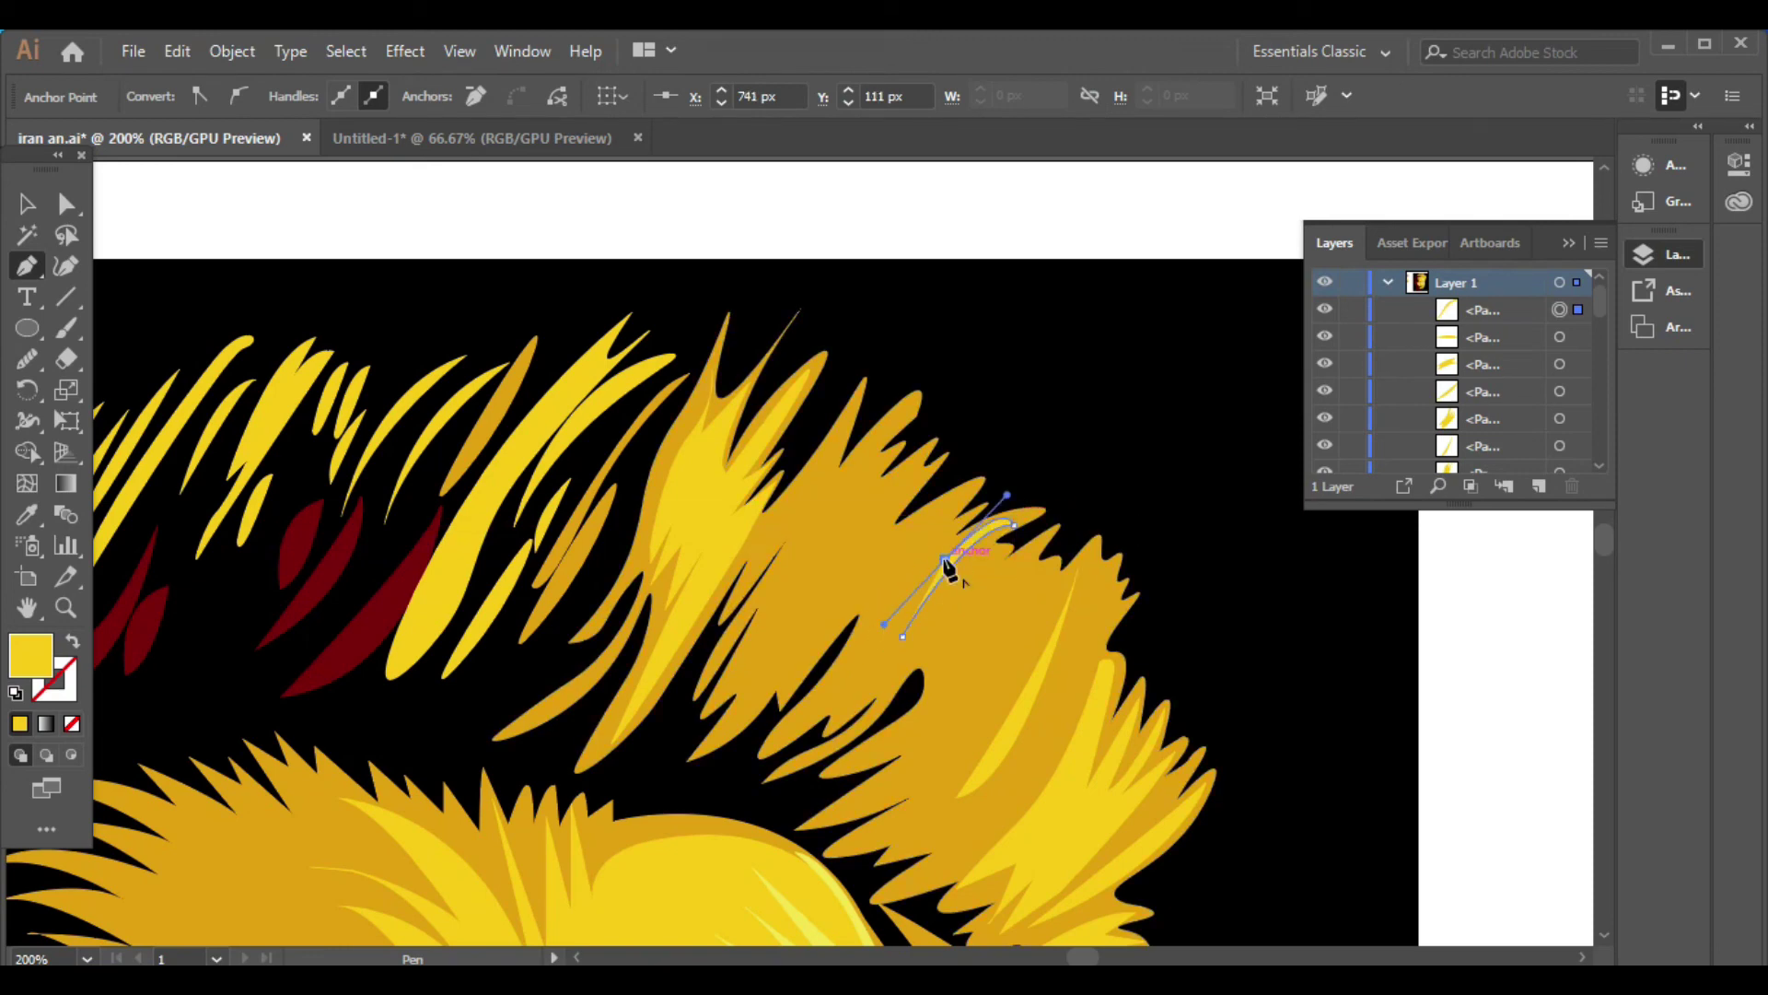
pyautogui.moveTo(949, 568); pyautogui.dragTo(925, 594)
pyautogui.keyDown('alt'); pyautogui.scroll(2, 958, 526); pyautogui.keyUp('alt')
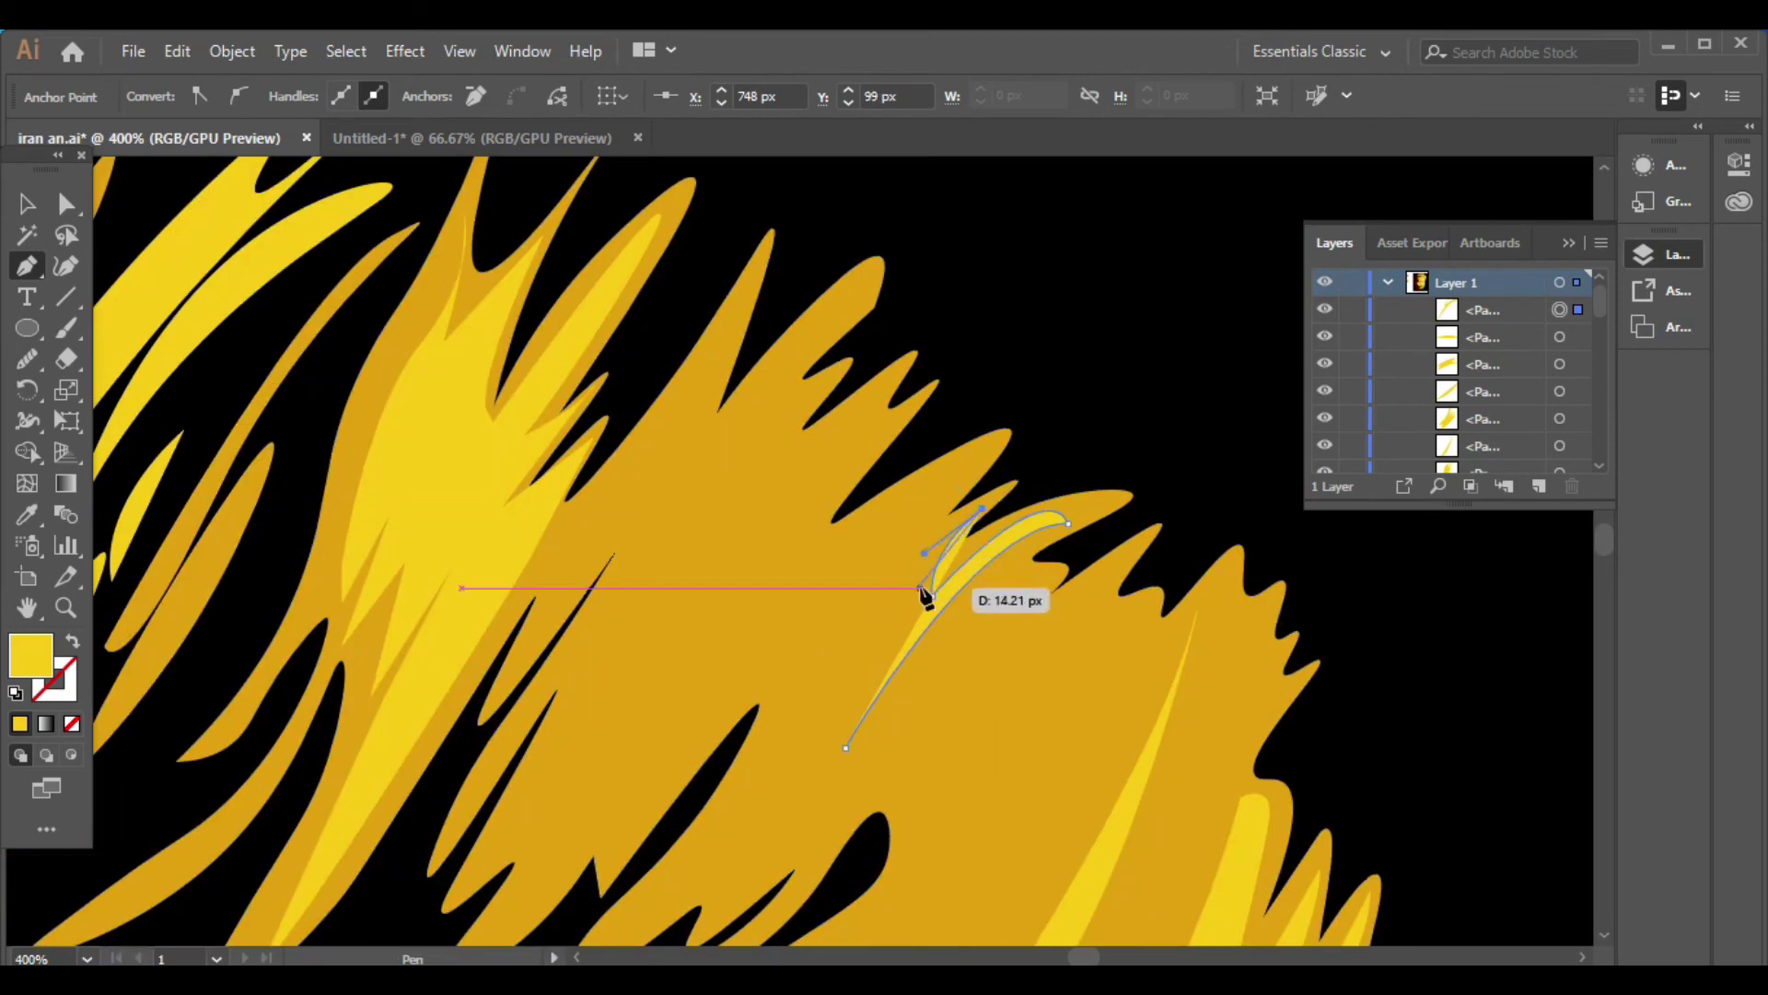
pyautogui.moveTo(984, 467); pyautogui.dragTo(1046, 422)
# Add jagged base points, close the strand, and return to the full portrait view
pyautogui.click(918, 467)
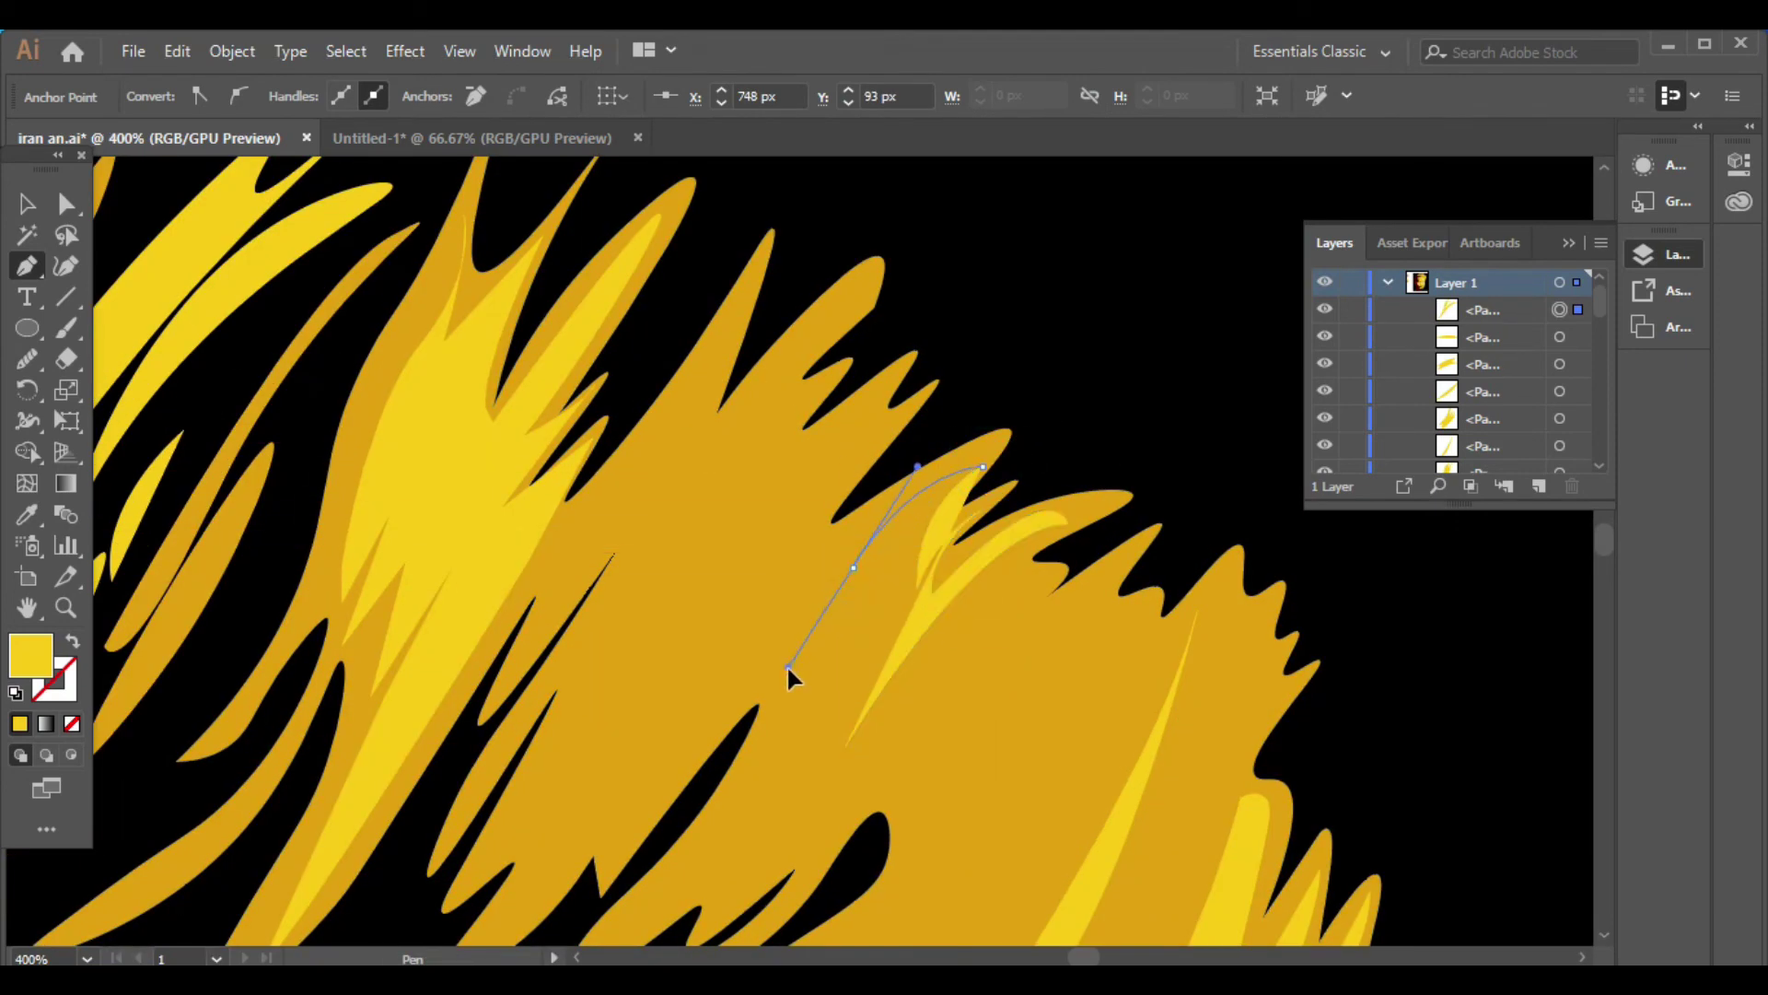
pyautogui.moveTo(637, 904); pyautogui.dragTo(763, 852)
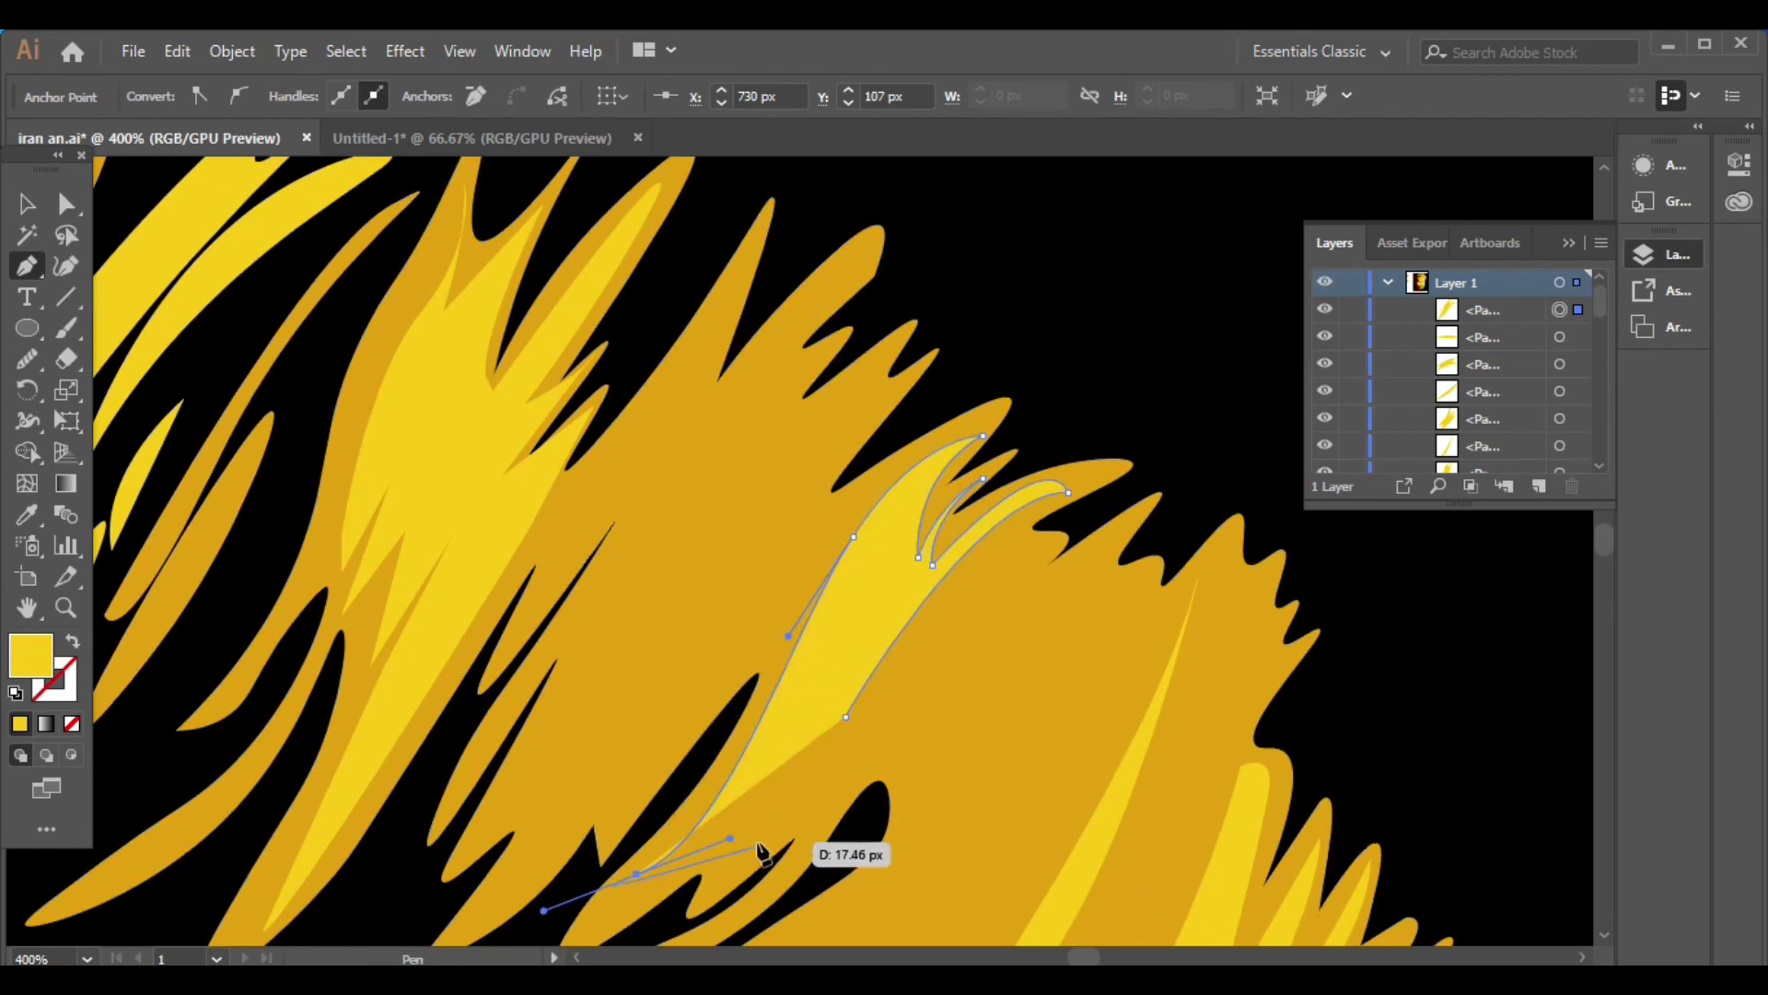
pyautogui.click(725, 881)
pyautogui.click(753, 832)
pyautogui.click(794, 866)
pyautogui.click(832, 789)
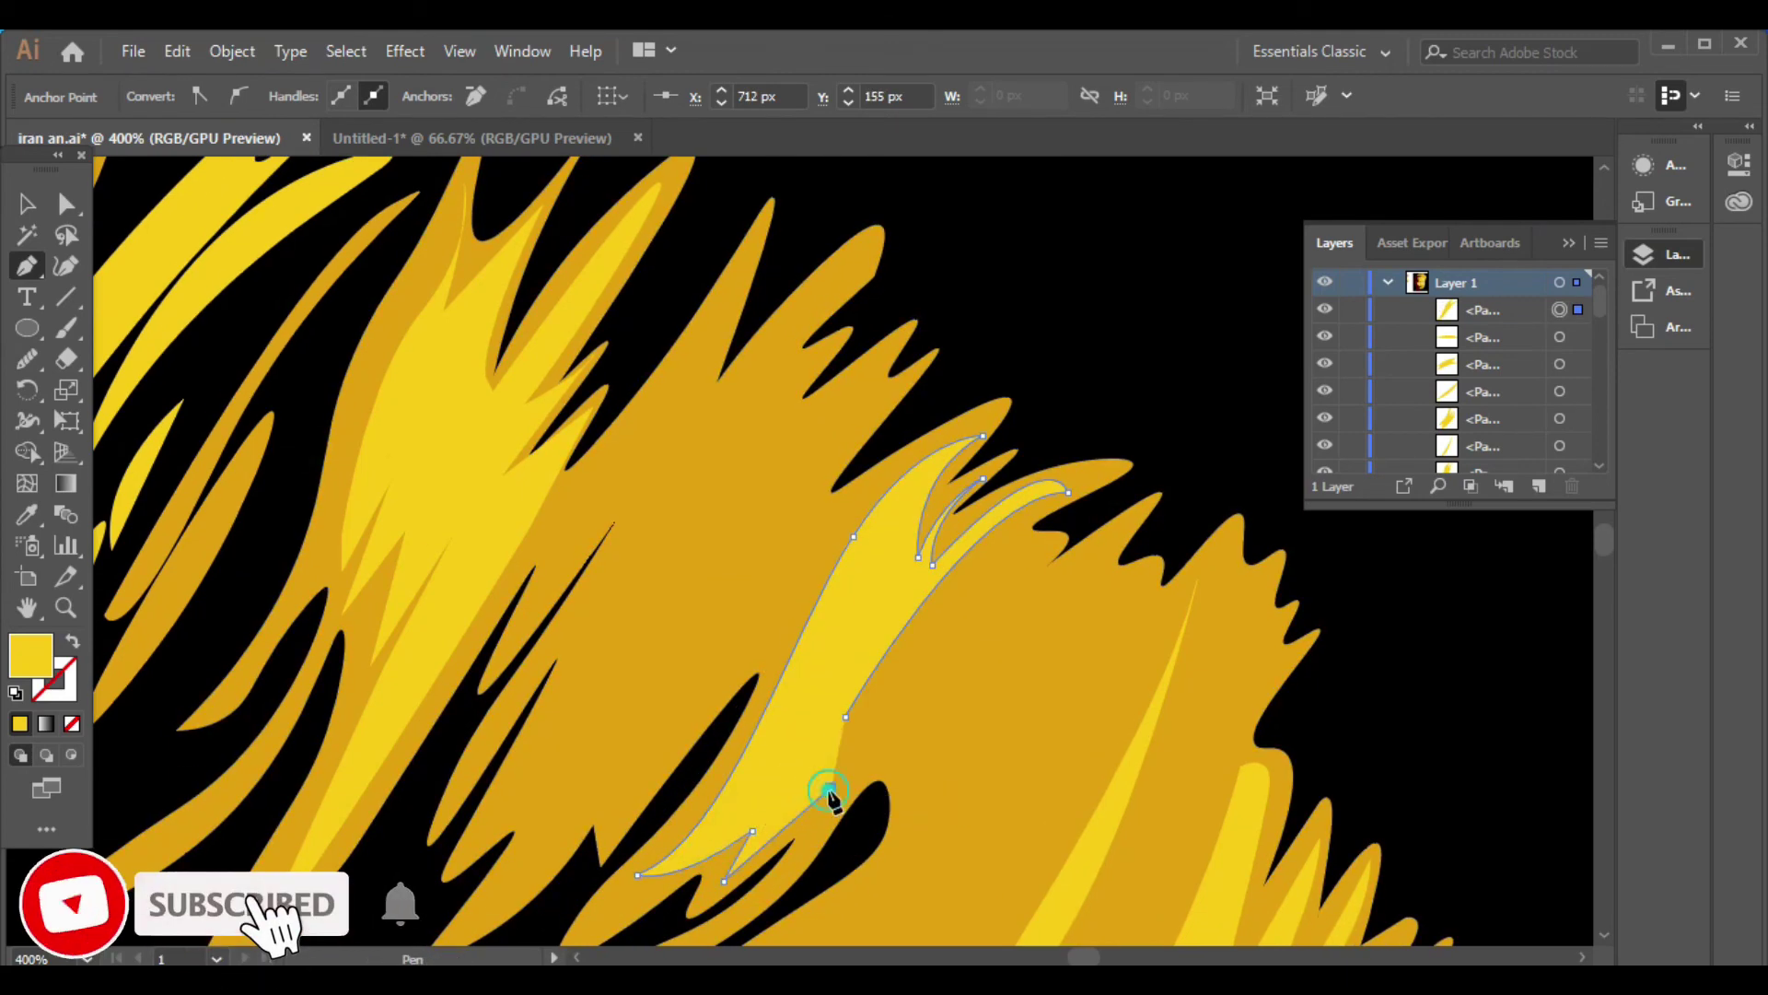
pyautogui.moveTo(954, 666); pyautogui.dragTo(1019, 557)
pyautogui.moveTo(857, 701); pyautogui.dragTo(857, 723)
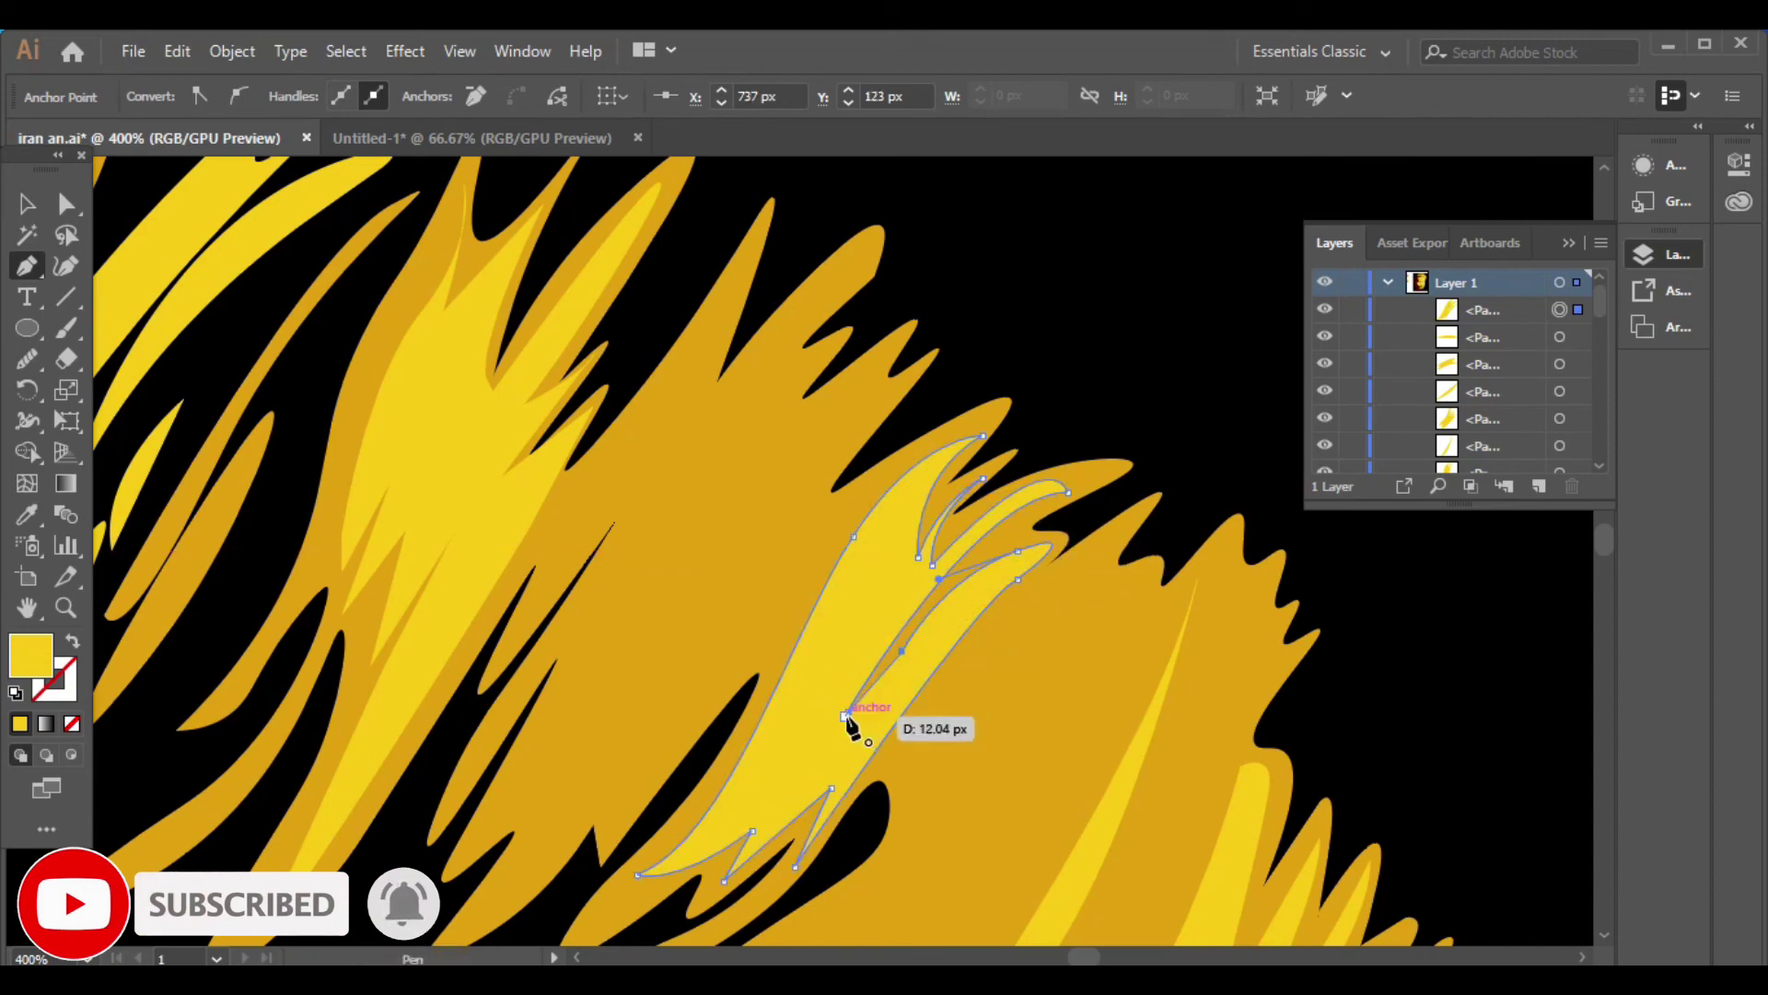
pyautogui.press('v')
pyautogui.hotkey('ctrl', 'shift', 'a')
pyautogui.hotkey('ctrl', '0')
pyautogui.scroll(-2, 1184, 399)
# Pen a curved eyelid crease over the right eye's upper lid, then view the whole portrait
pyautogui.hscroll(3, 927, 427)
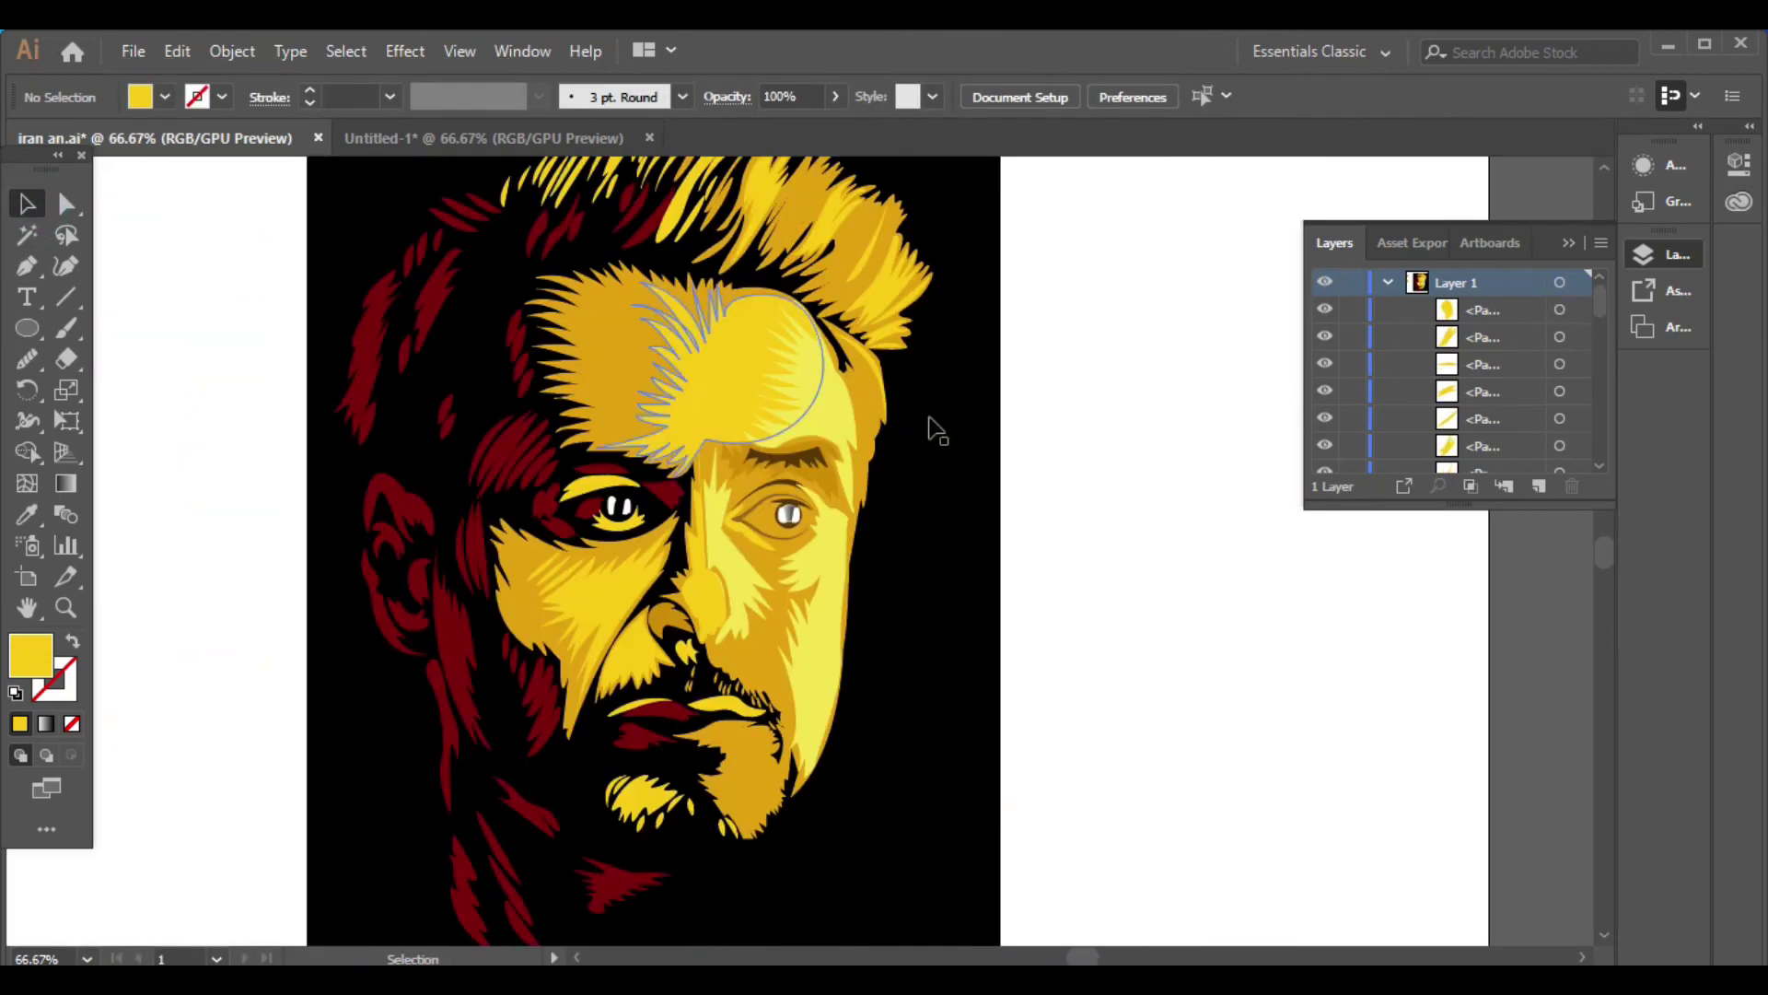
pyautogui.scroll(-1, 1043, 503)
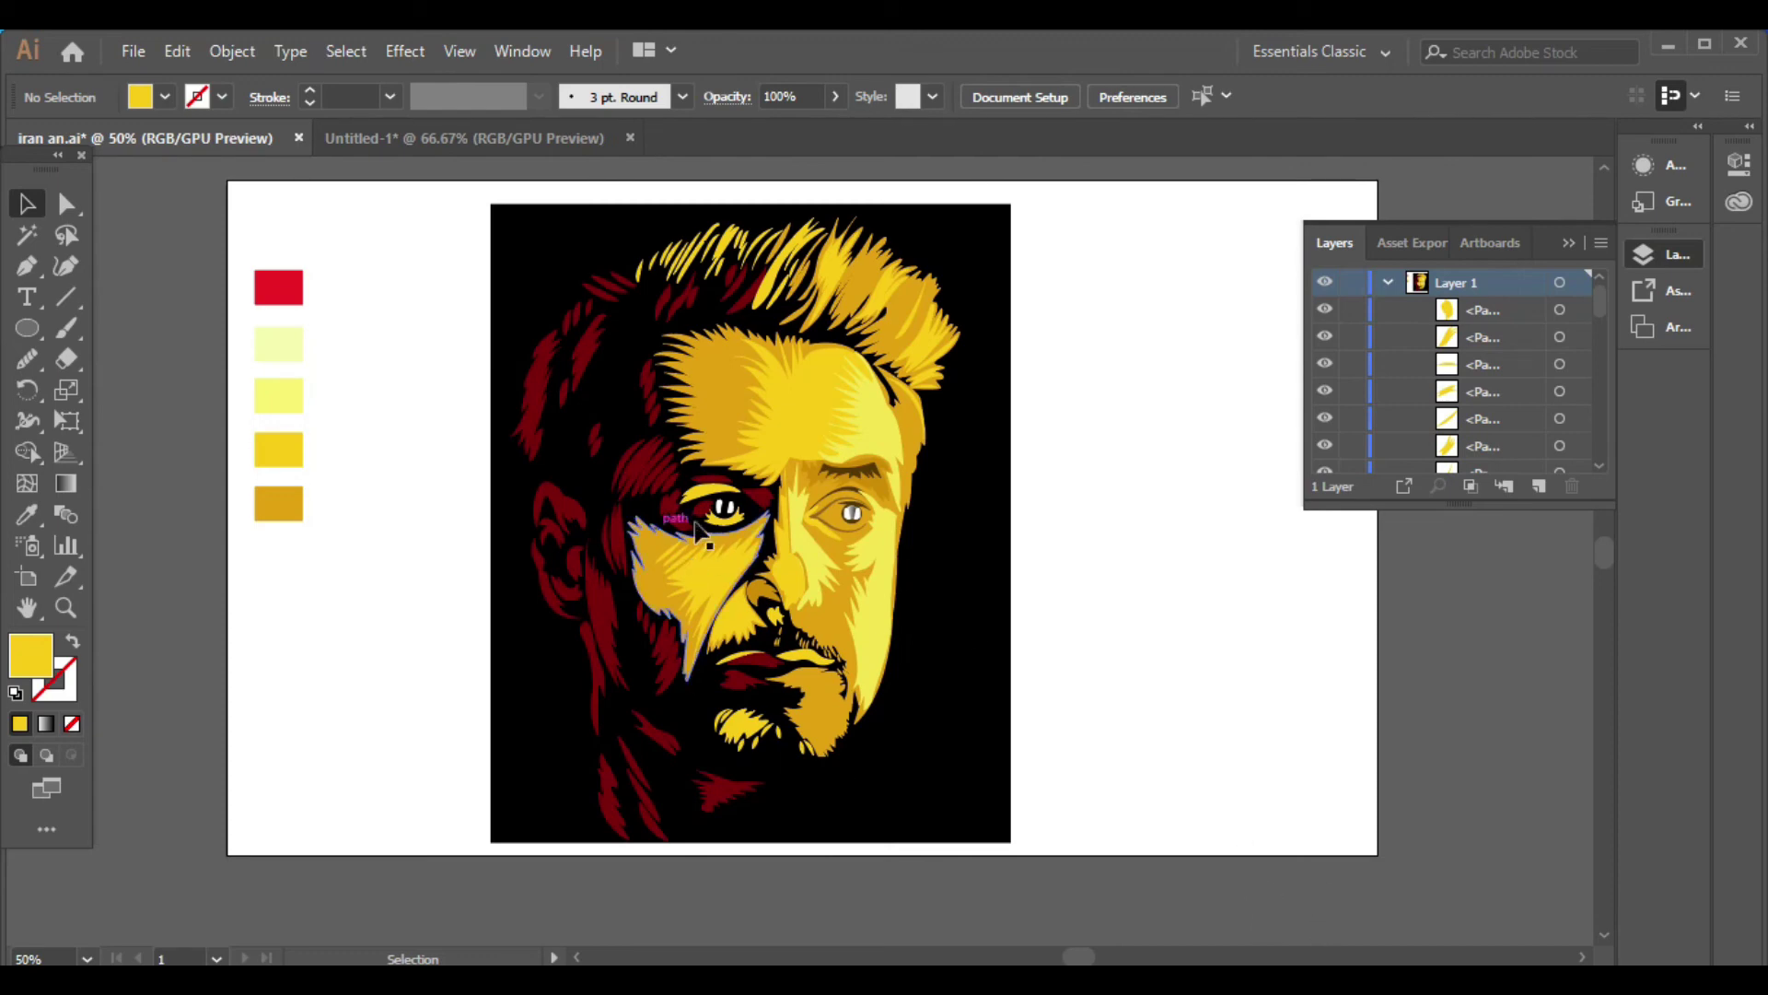
pyautogui.scroll(1, 859, 530)
pyautogui.scroll(1, 864, 507)
pyautogui.press('p')
pyautogui.scroll(2, 796, 487)
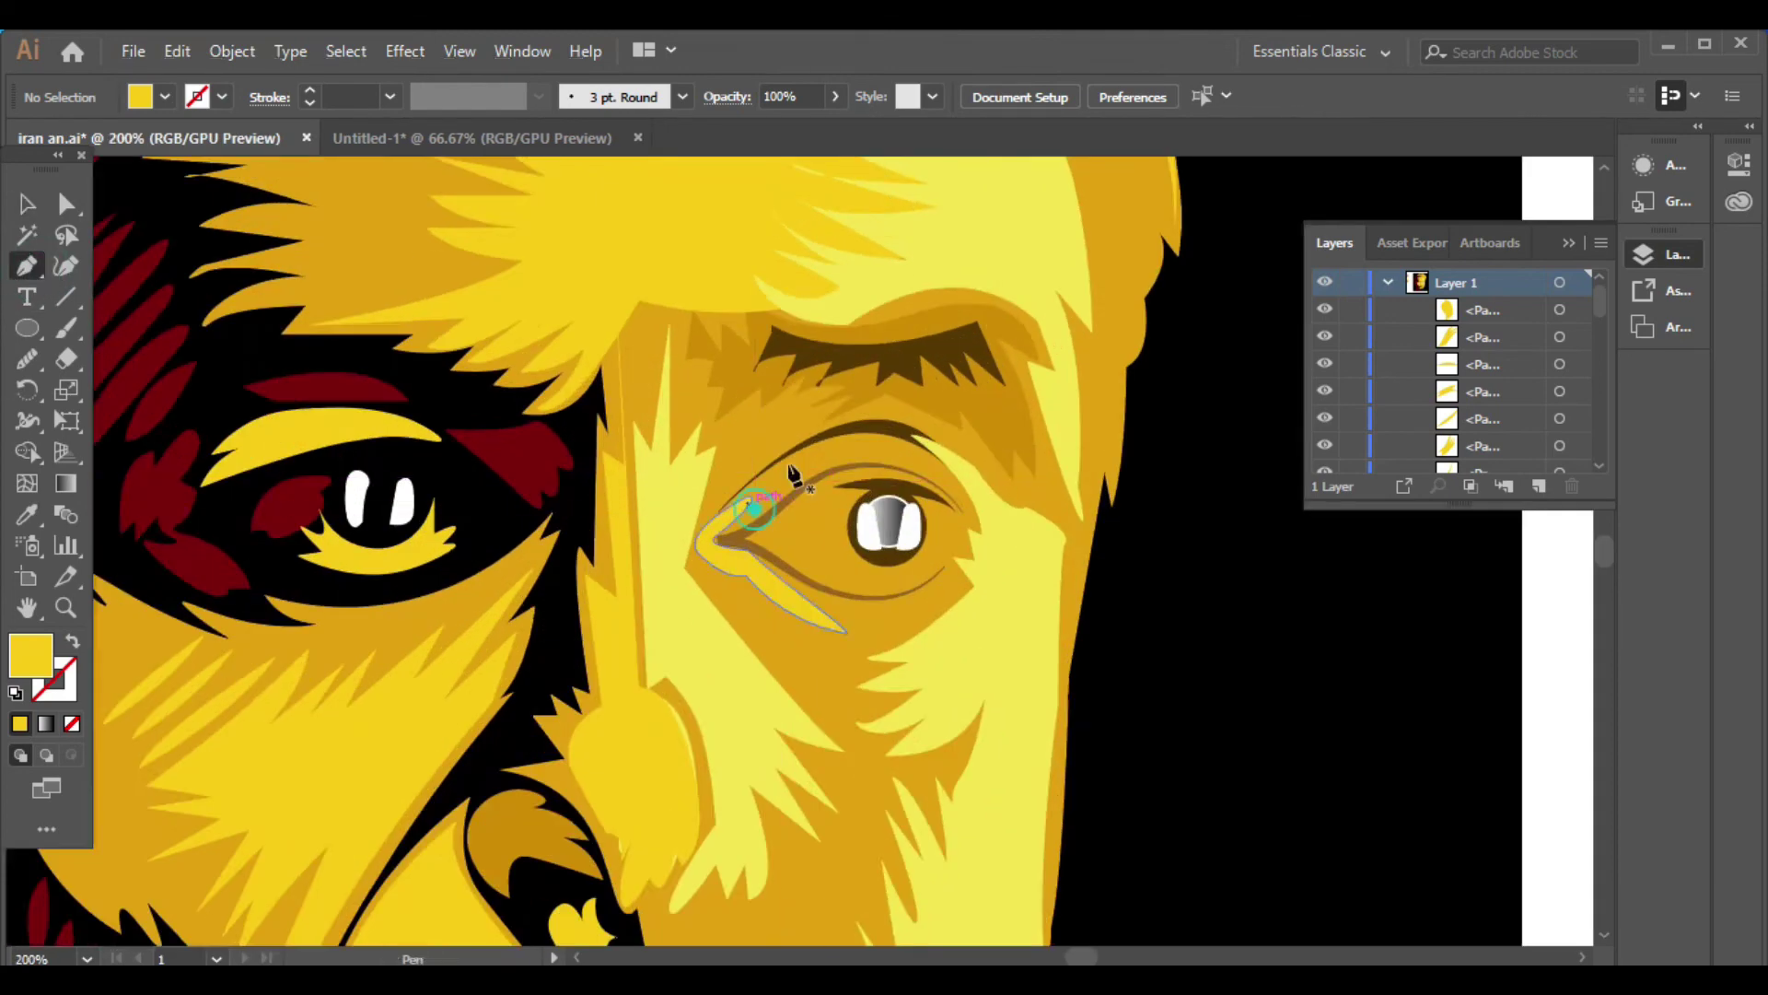
pyautogui.click(963, 498)
pyautogui.moveTo(820, 452); pyautogui.dragTo(704, 502)
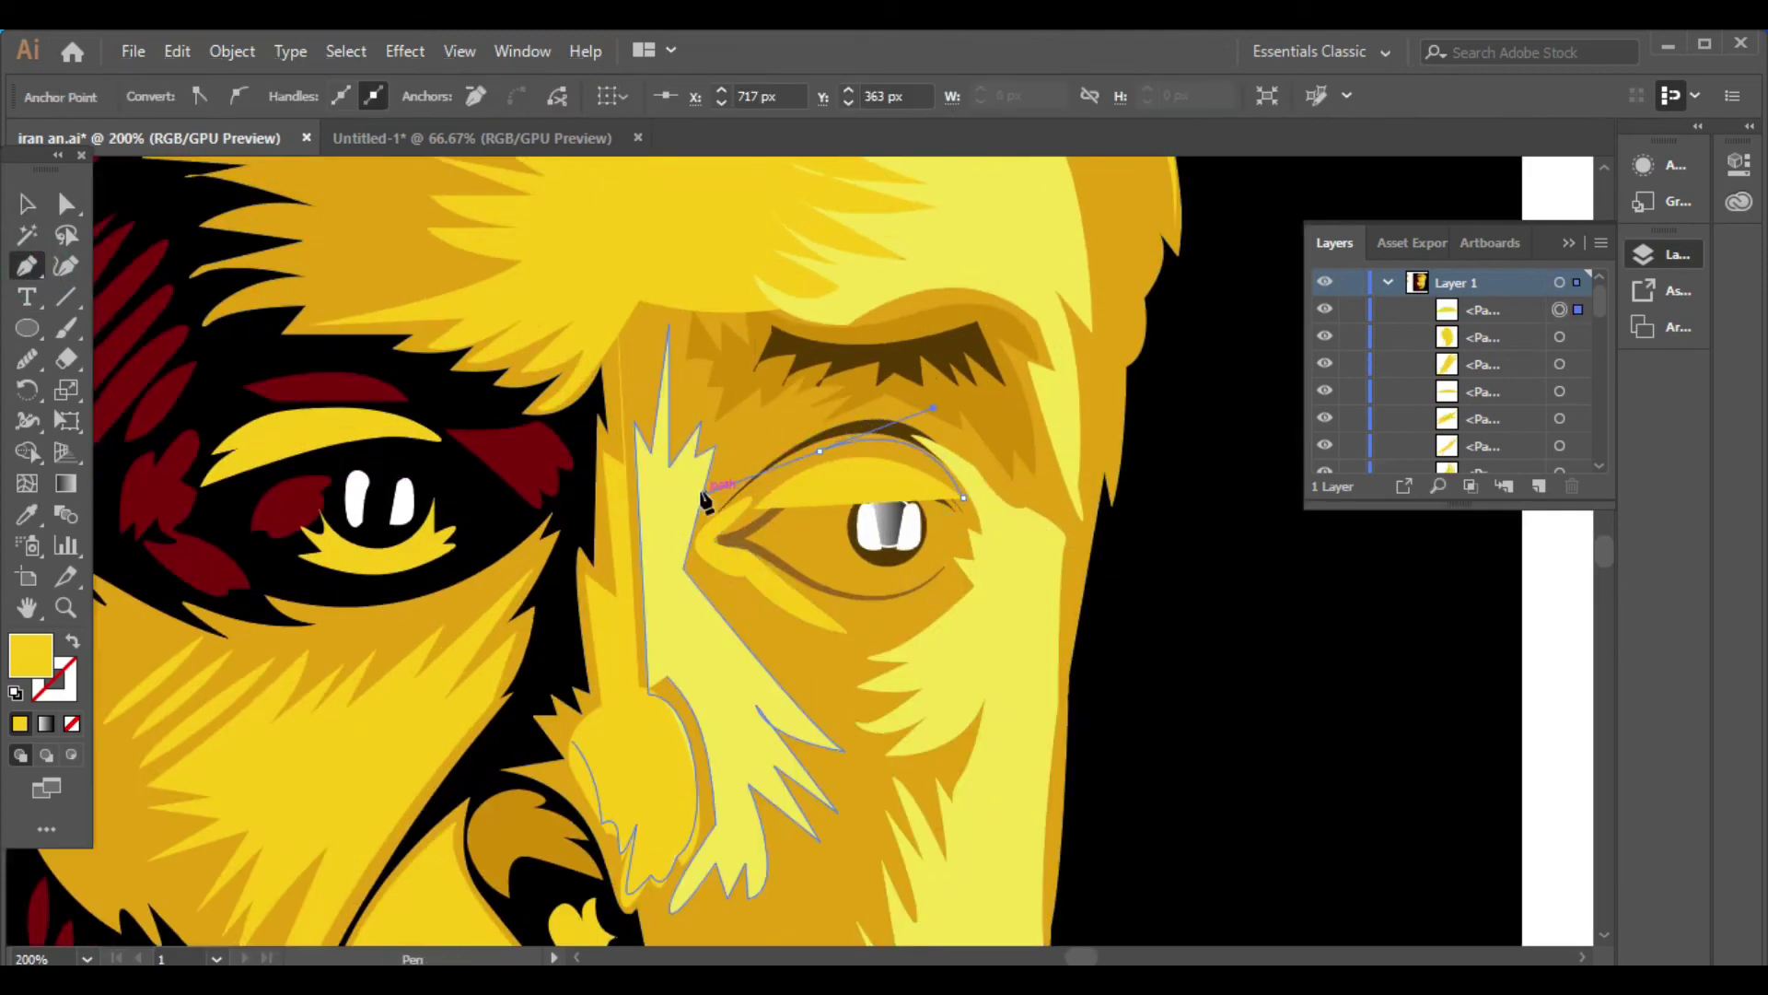
pyautogui.click(755, 509)
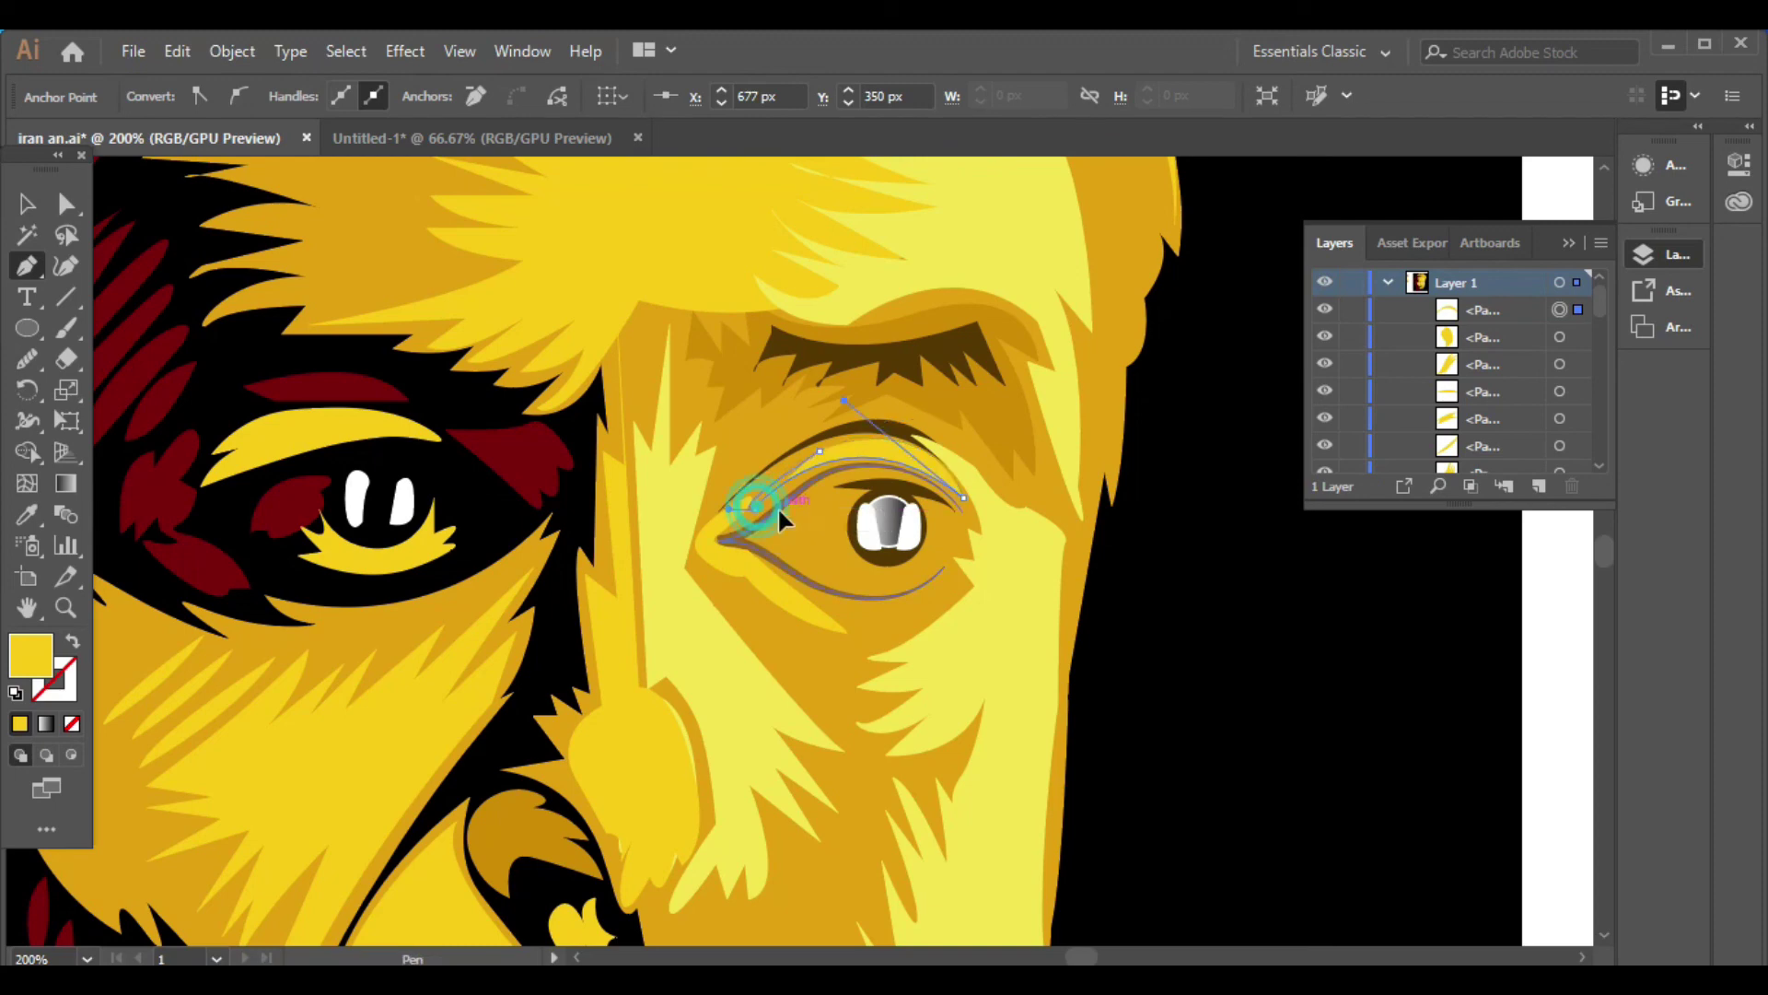
pyautogui.hotkey('ctrl', '0')
pyautogui.press('v')
pyautogui.hotkey('ctrl', 'shift', 'a')
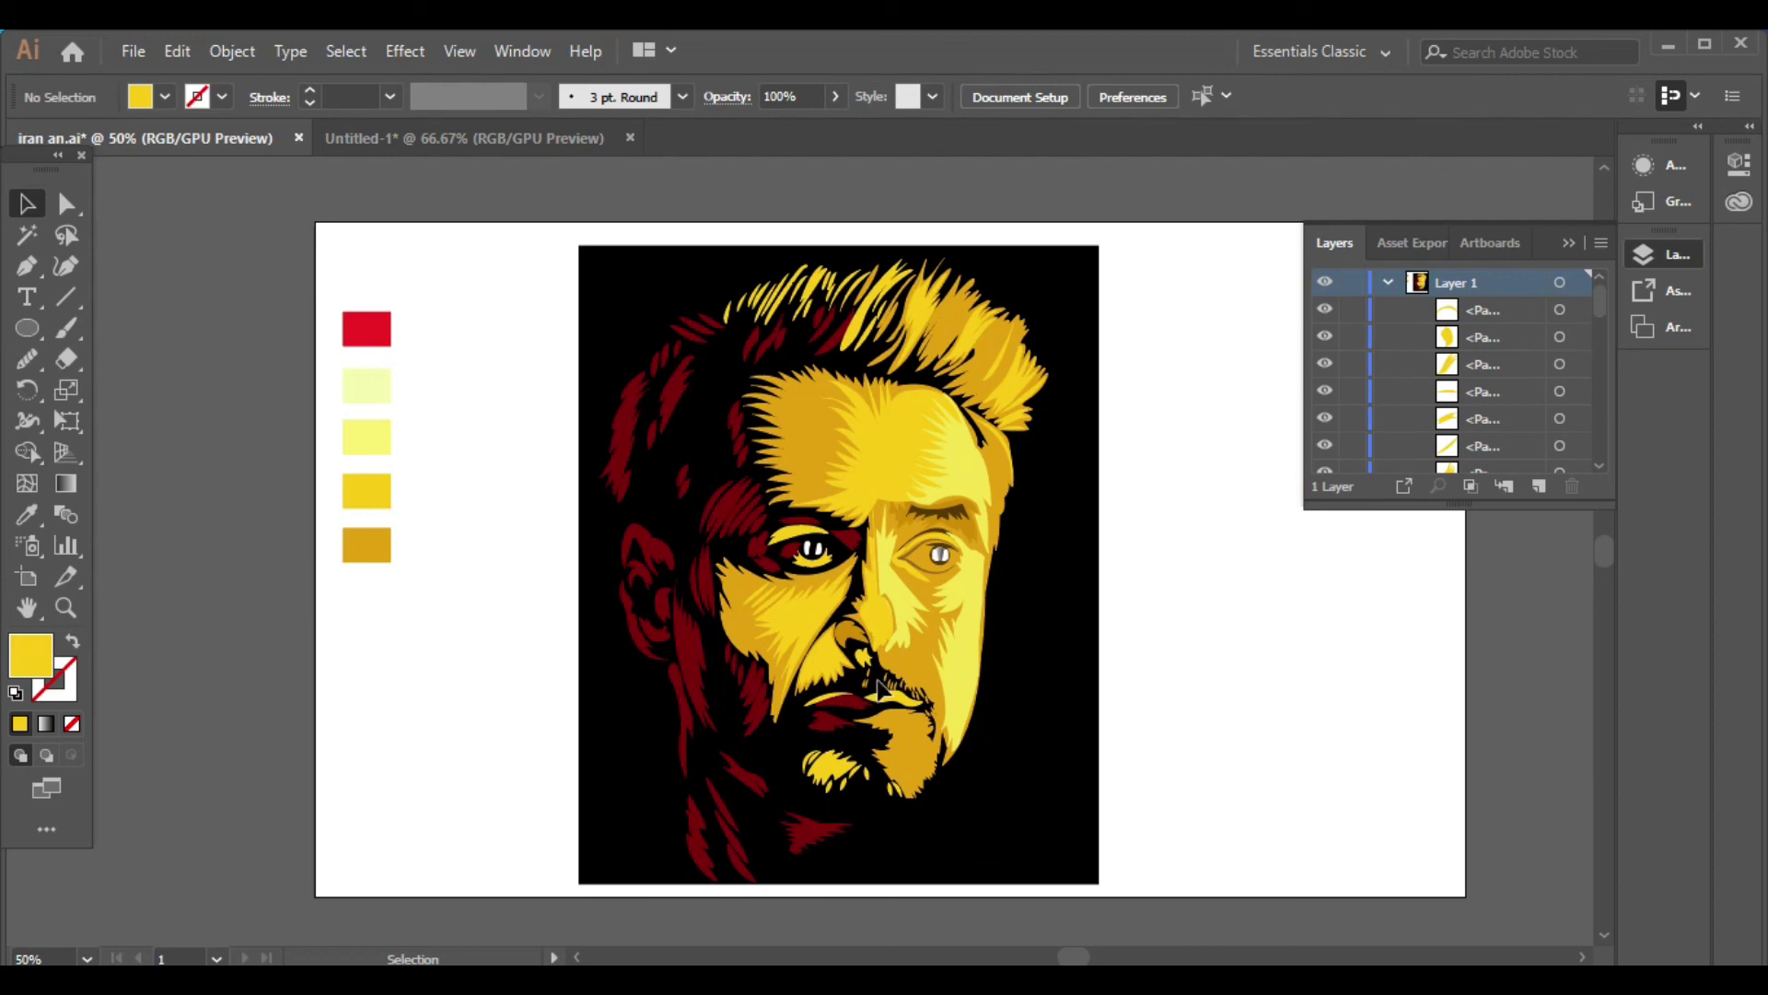
# Draw a thin curved yellow crease along the left eye's upper outer lid
pyautogui.hotkey('ctrl', '+')
pyautogui.hotkey('ctrl', '+')
pyautogui.hotkey('ctrl', '+')
pyautogui.click(669, 372)
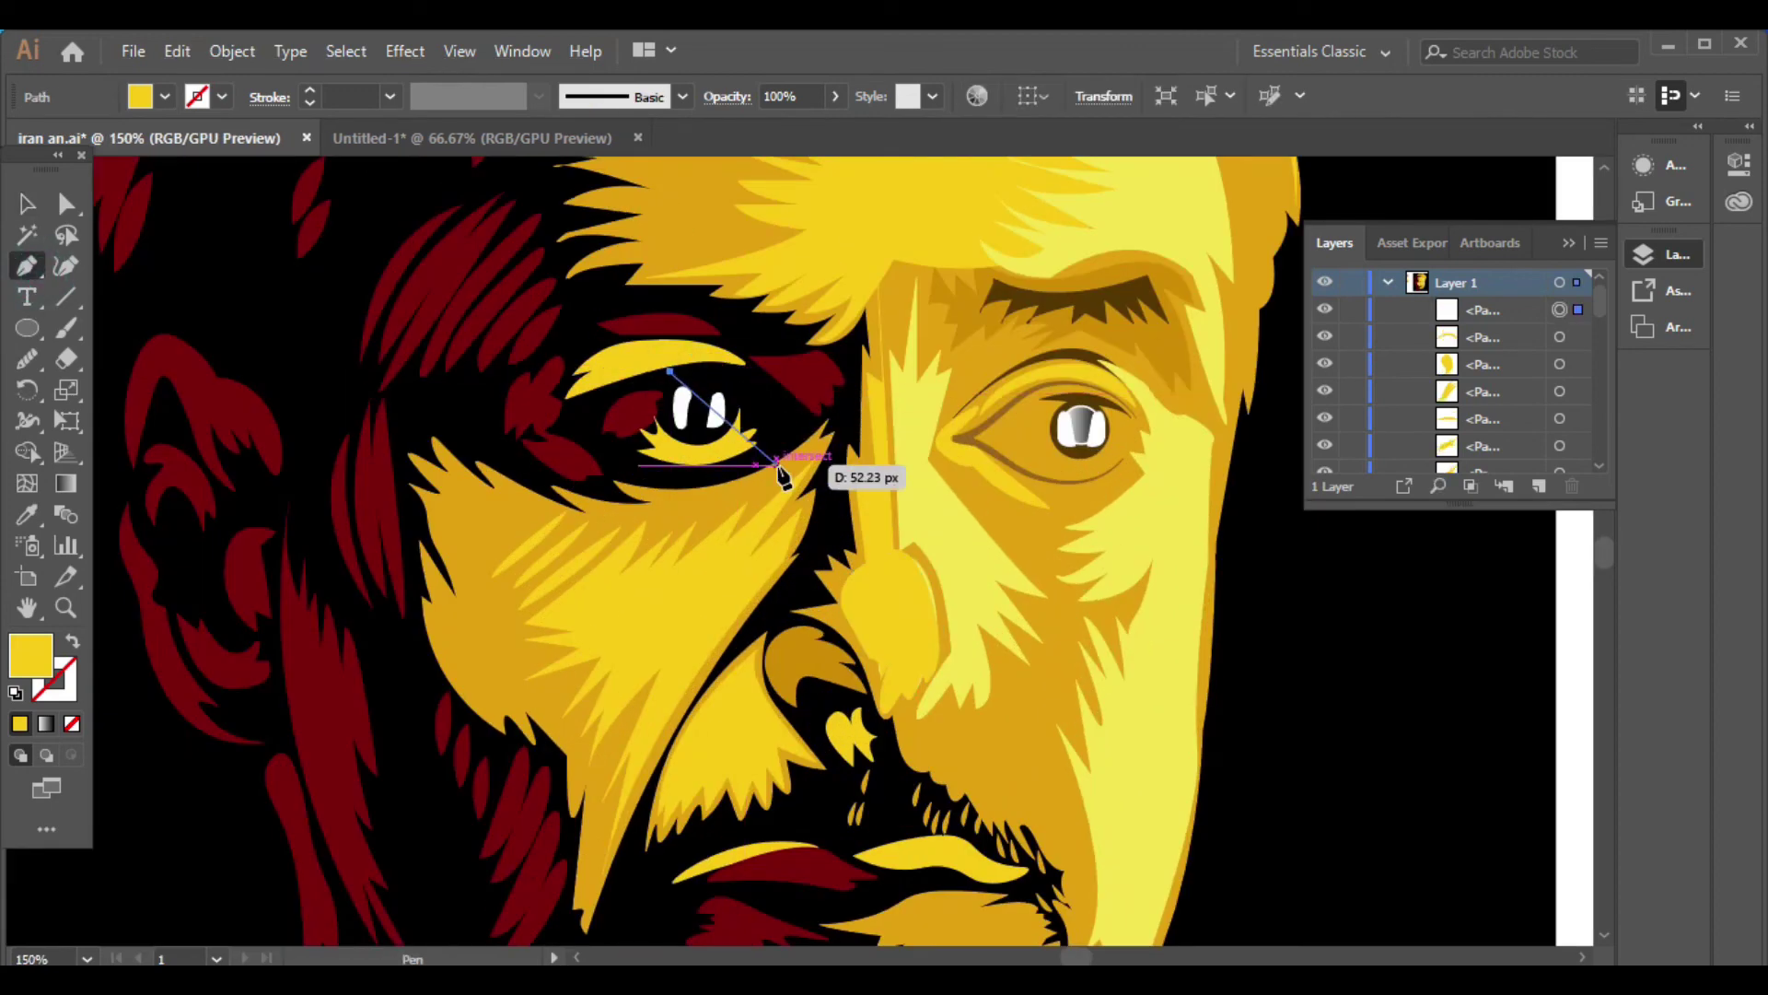
pyautogui.moveTo(776, 416)
pyautogui.mouseDown()
pyautogui.moveTo(800, 442)
pyautogui.moveTo(773, 406)
pyautogui.mouseUp()
pyautogui.click(762, 396)
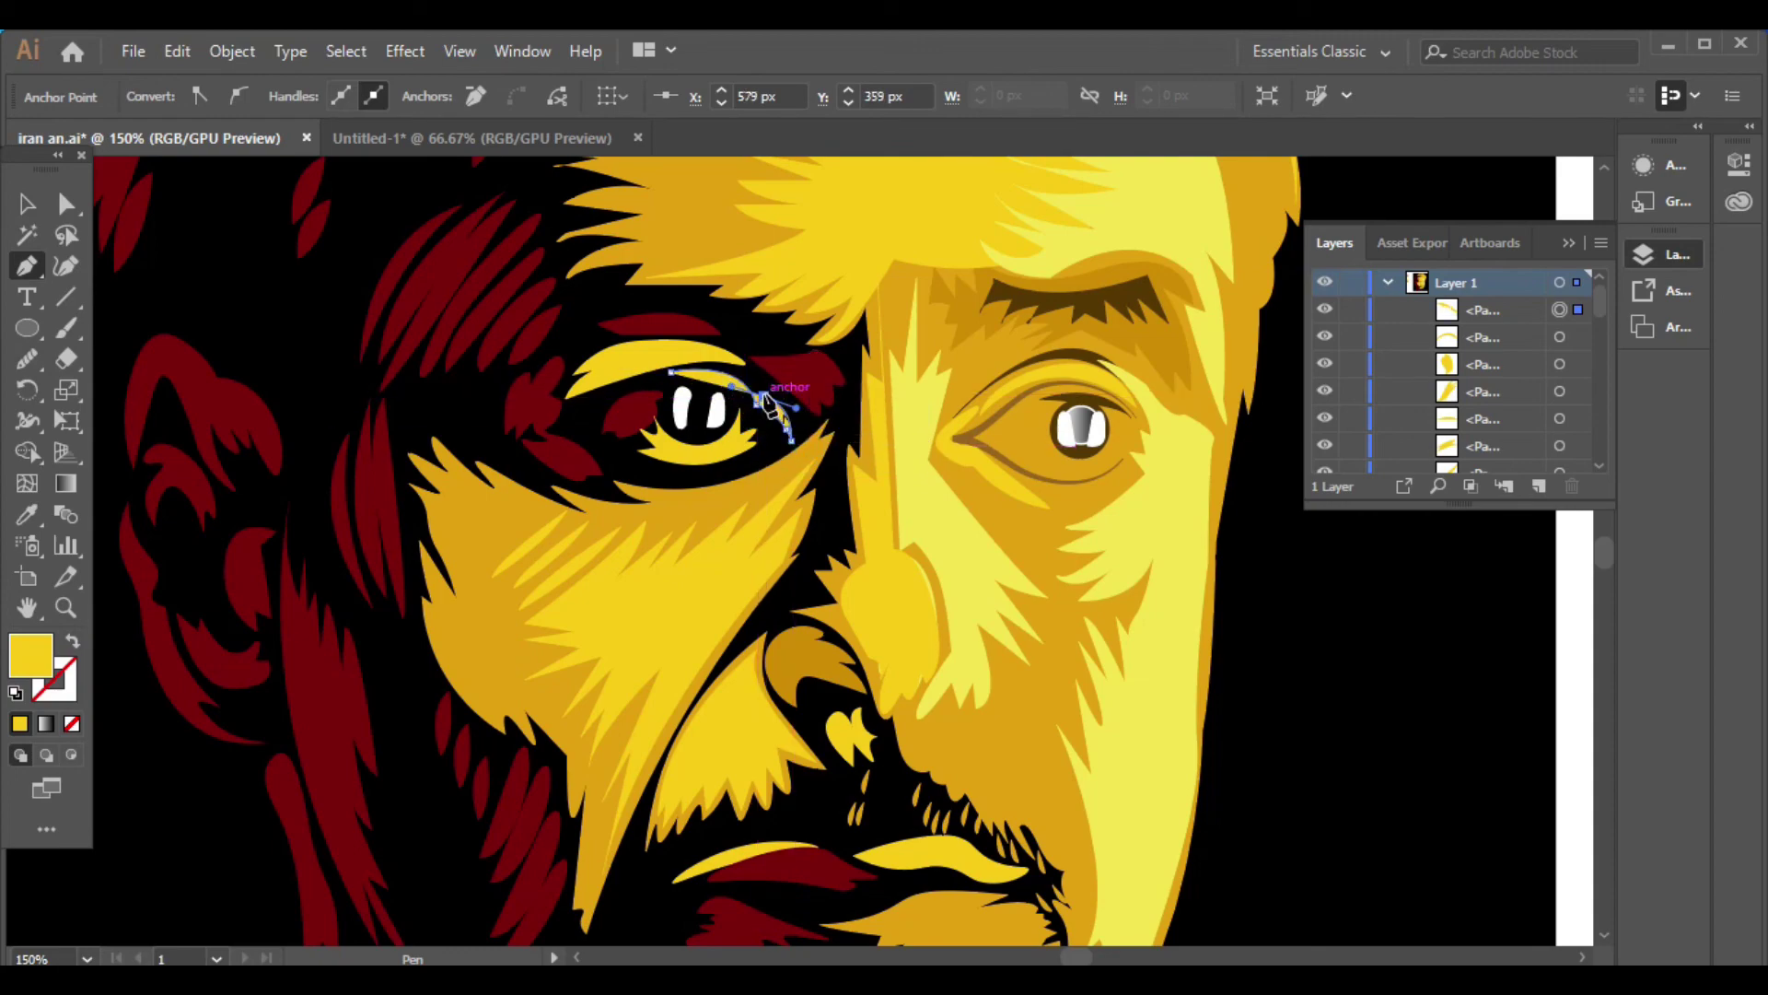
pyautogui.scroll(3, 769, 405)
pyautogui.moveTo(632, 375); pyautogui.dragTo(447, 454)
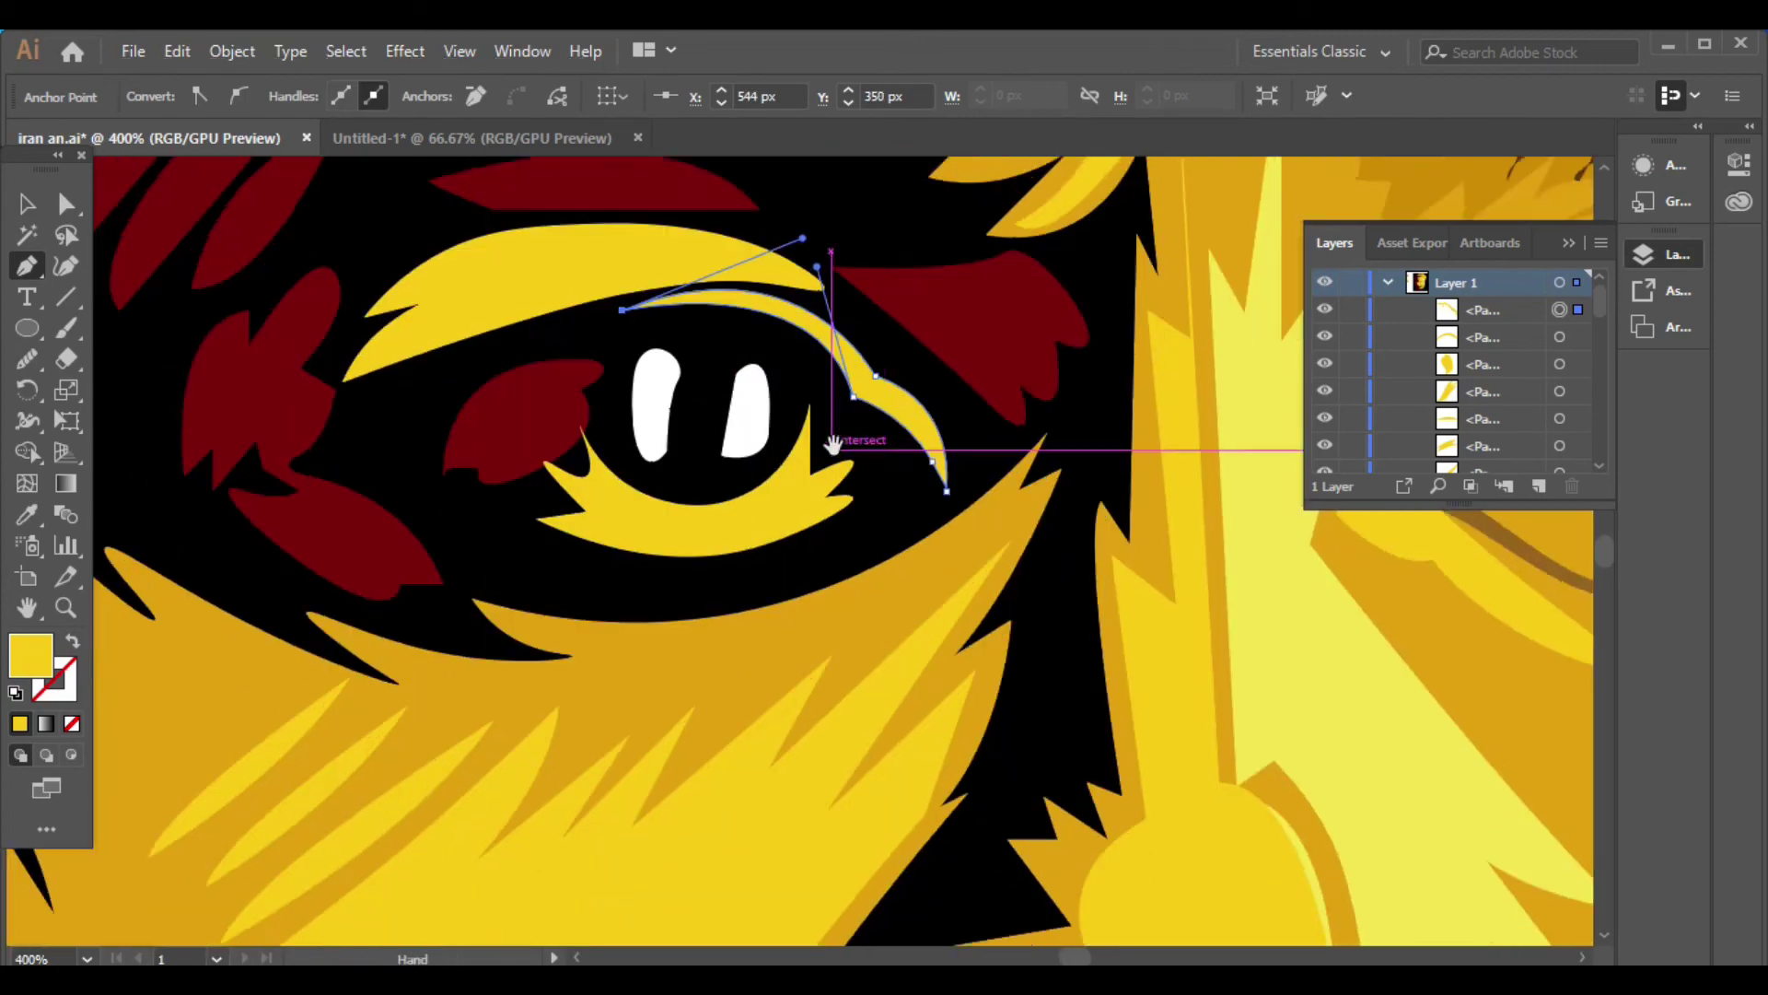
pyautogui.press('v')
pyautogui.scroll(-2, 466, 505)
pyautogui.hotkey('ctrl', 'shift', 'a')
pyautogui.scroll(-3, 770, 573)
pyautogui.scroll(-1, 1043, 633)
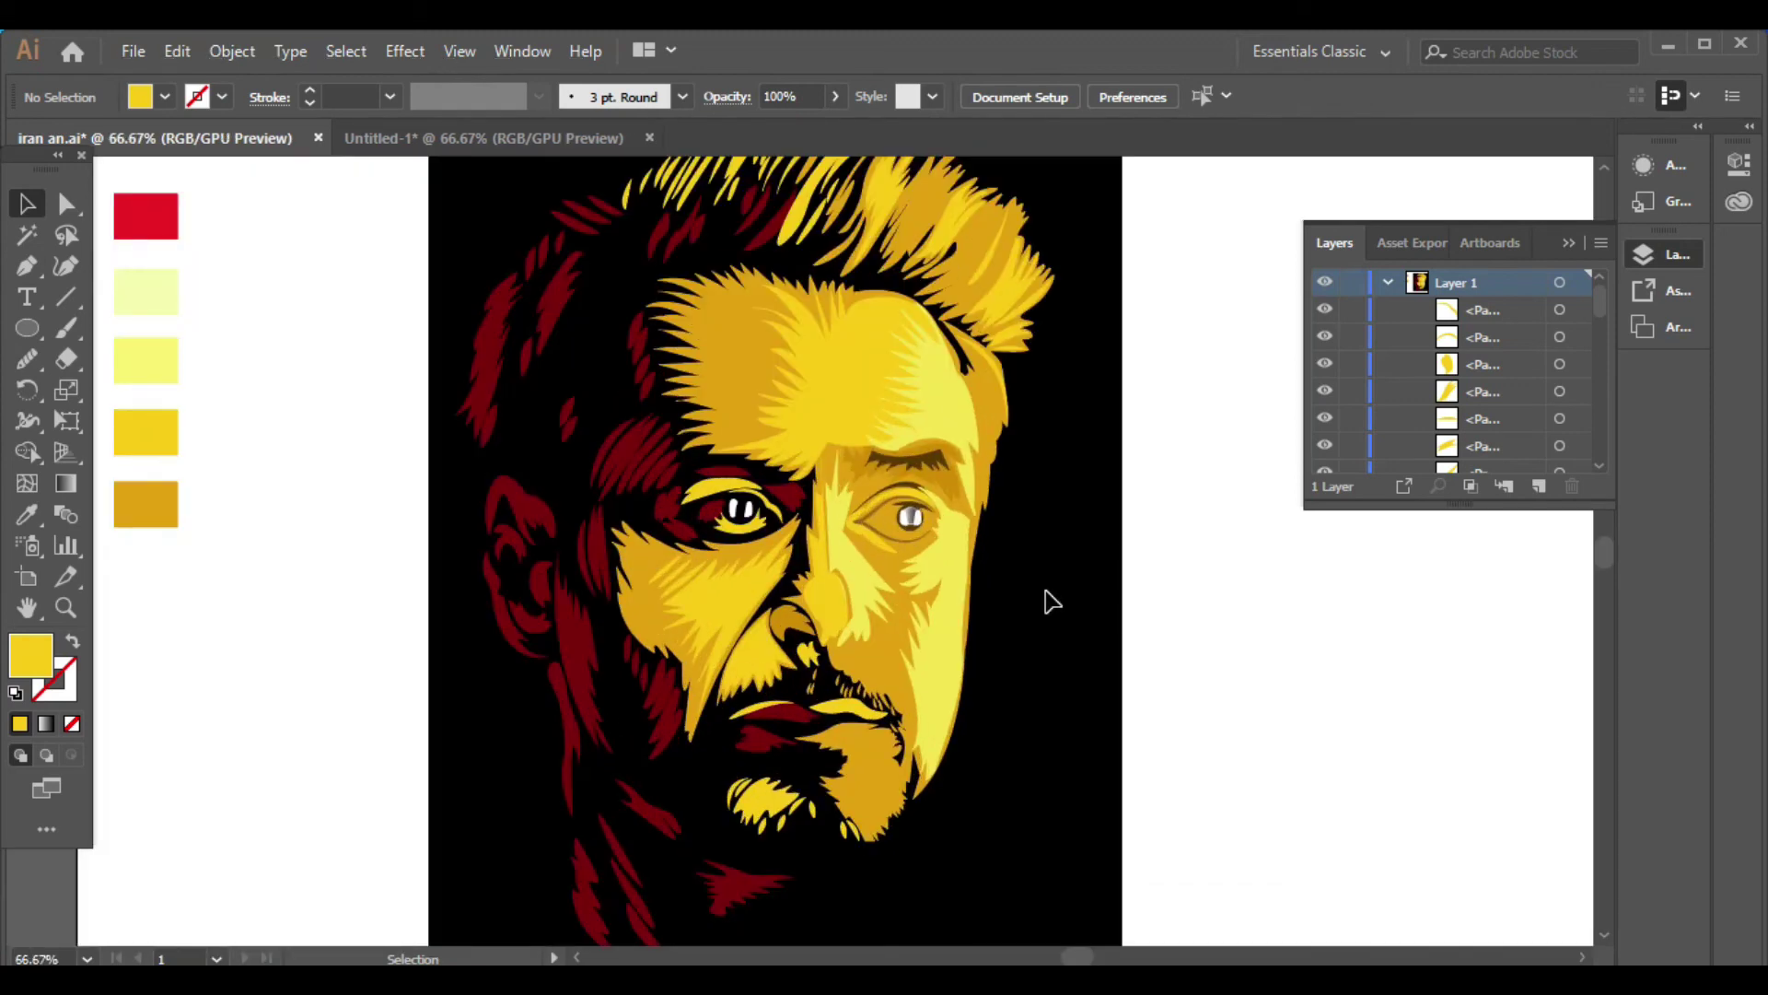
# Draw a yellow curve beneath the right eye's iris
pyautogui.scroll(5, 988, 525)
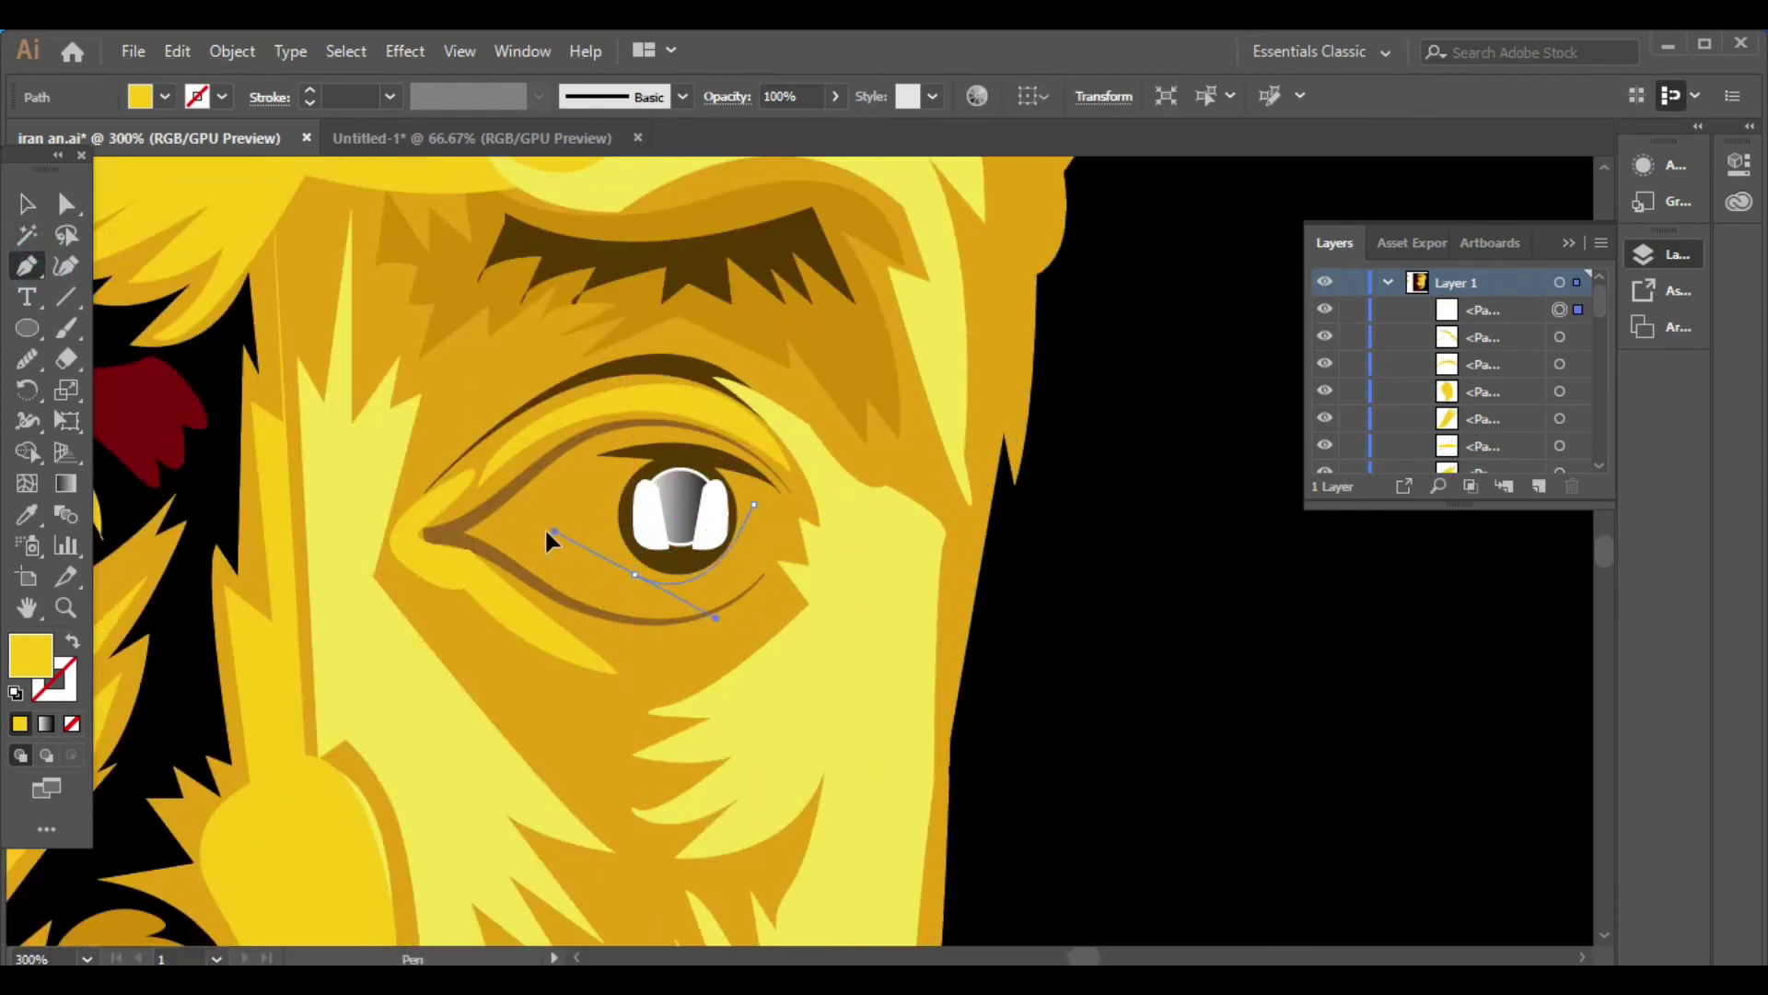
pyautogui.click(636, 574)
pyautogui.moveTo(749, 574)
pyautogui.mouseDown()
pyautogui.moveTo(806, 546)
pyautogui.moveTo(758, 502)
pyautogui.mouseUp()
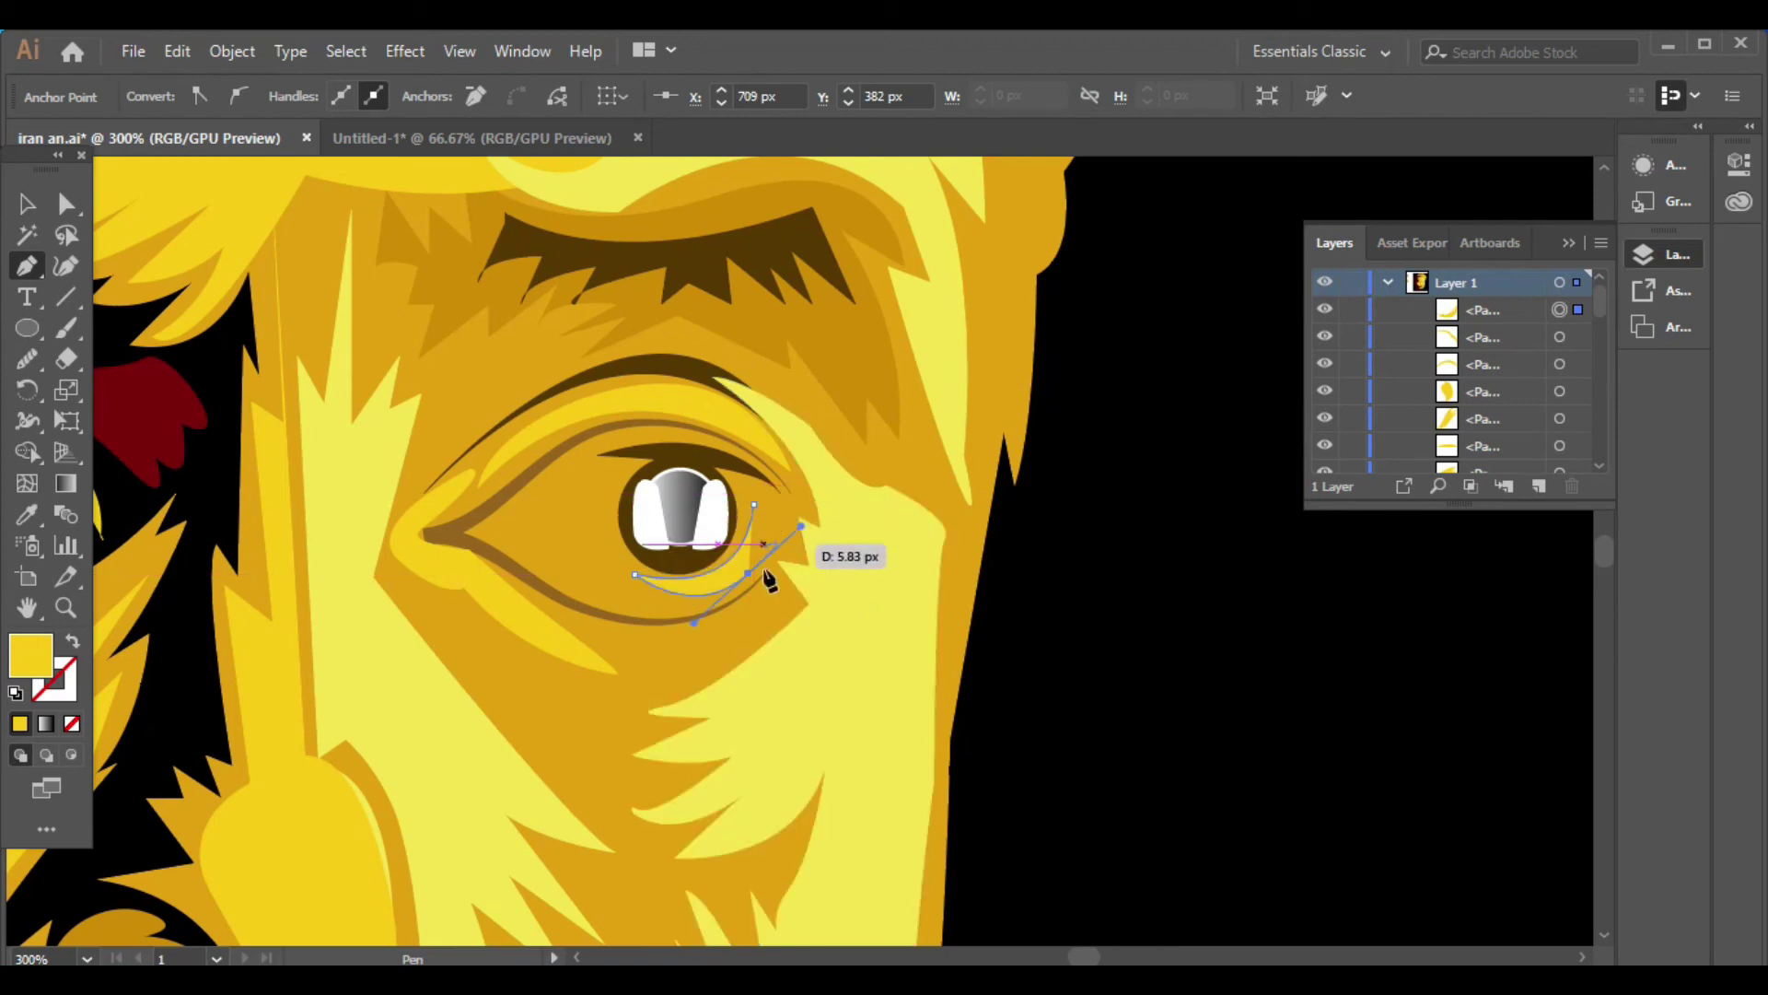
pyautogui.press('Escape')
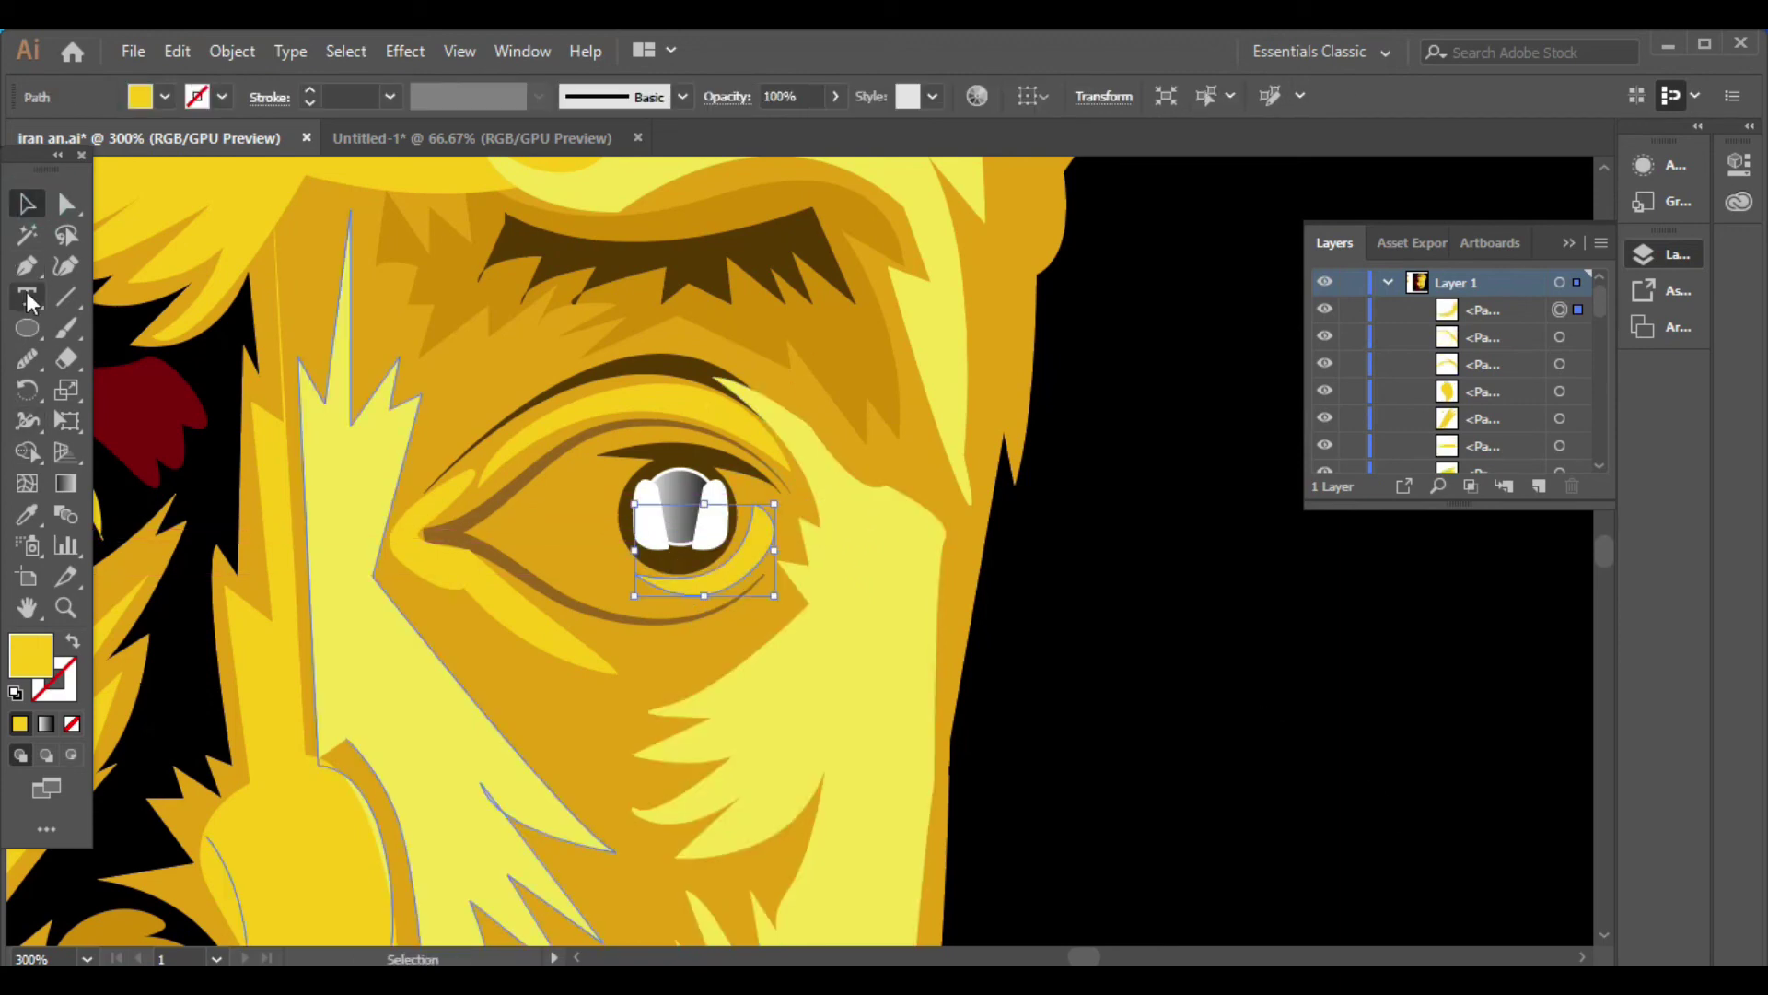
# Add a jagged lash shape at the eye's inner corner filled brown
pyautogui.moveTo(532, 474); pyautogui.dragTo(529, 481)
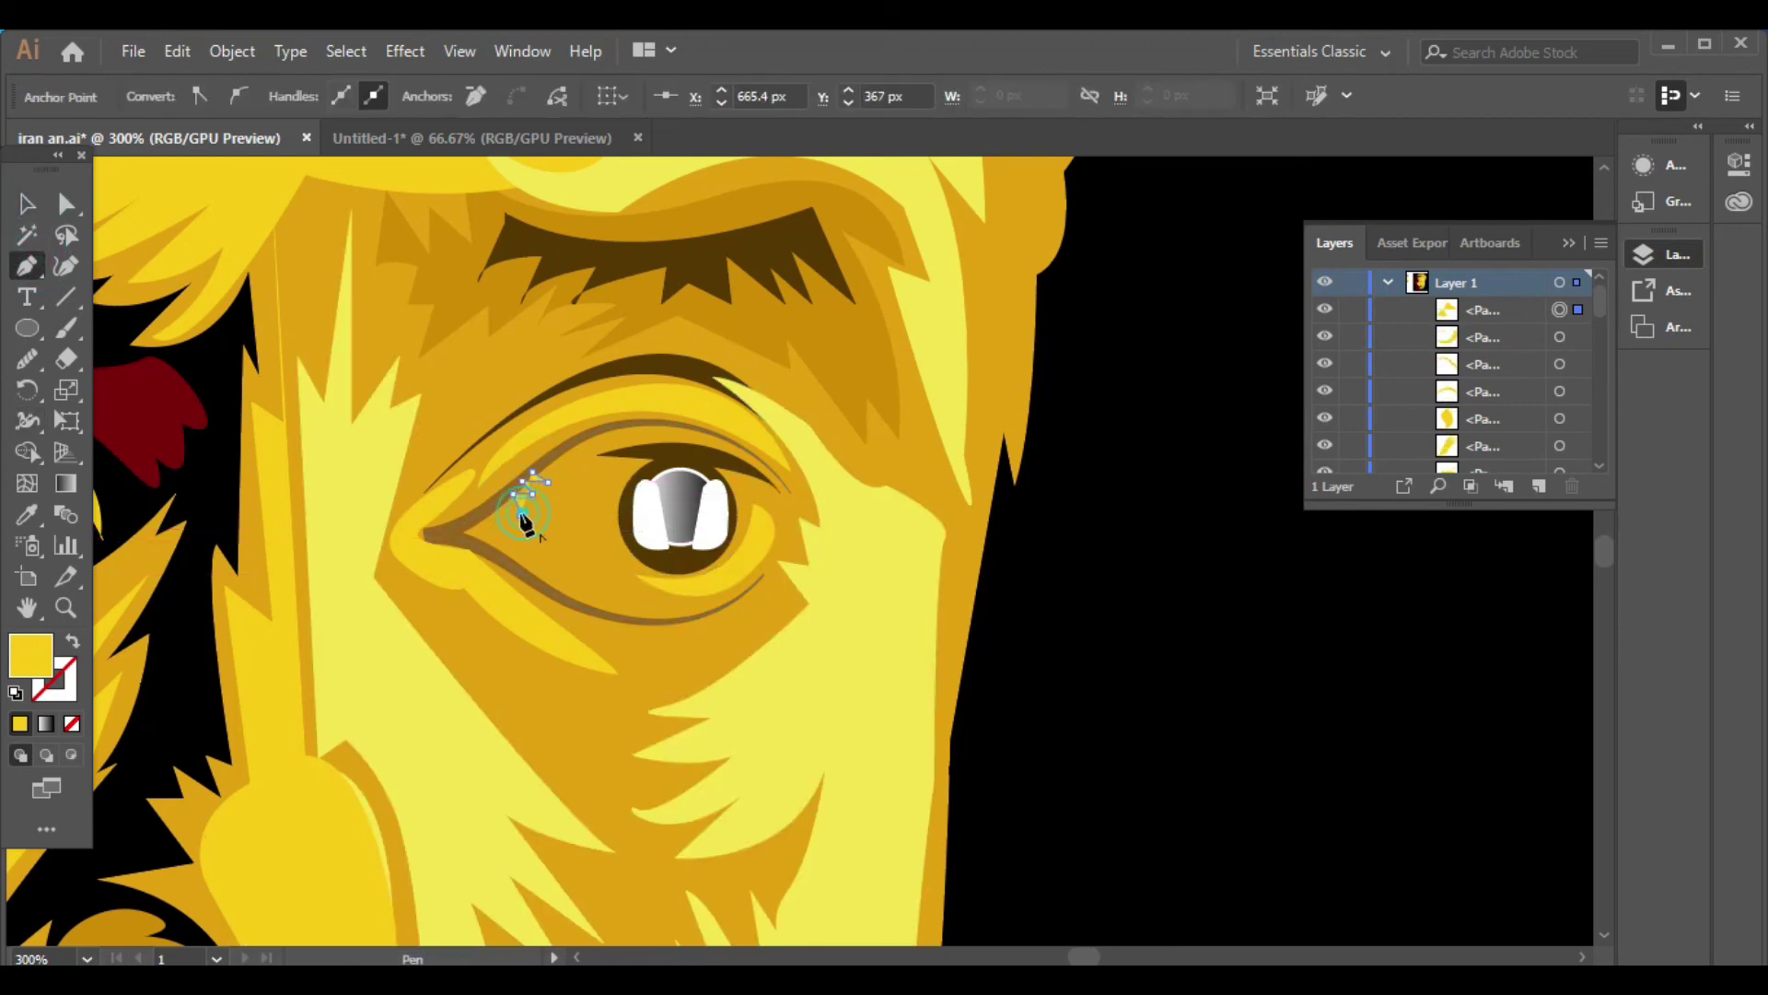
pyautogui.click(490, 407)
pyautogui.click(140, 99)
pyautogui.click(198, 174)
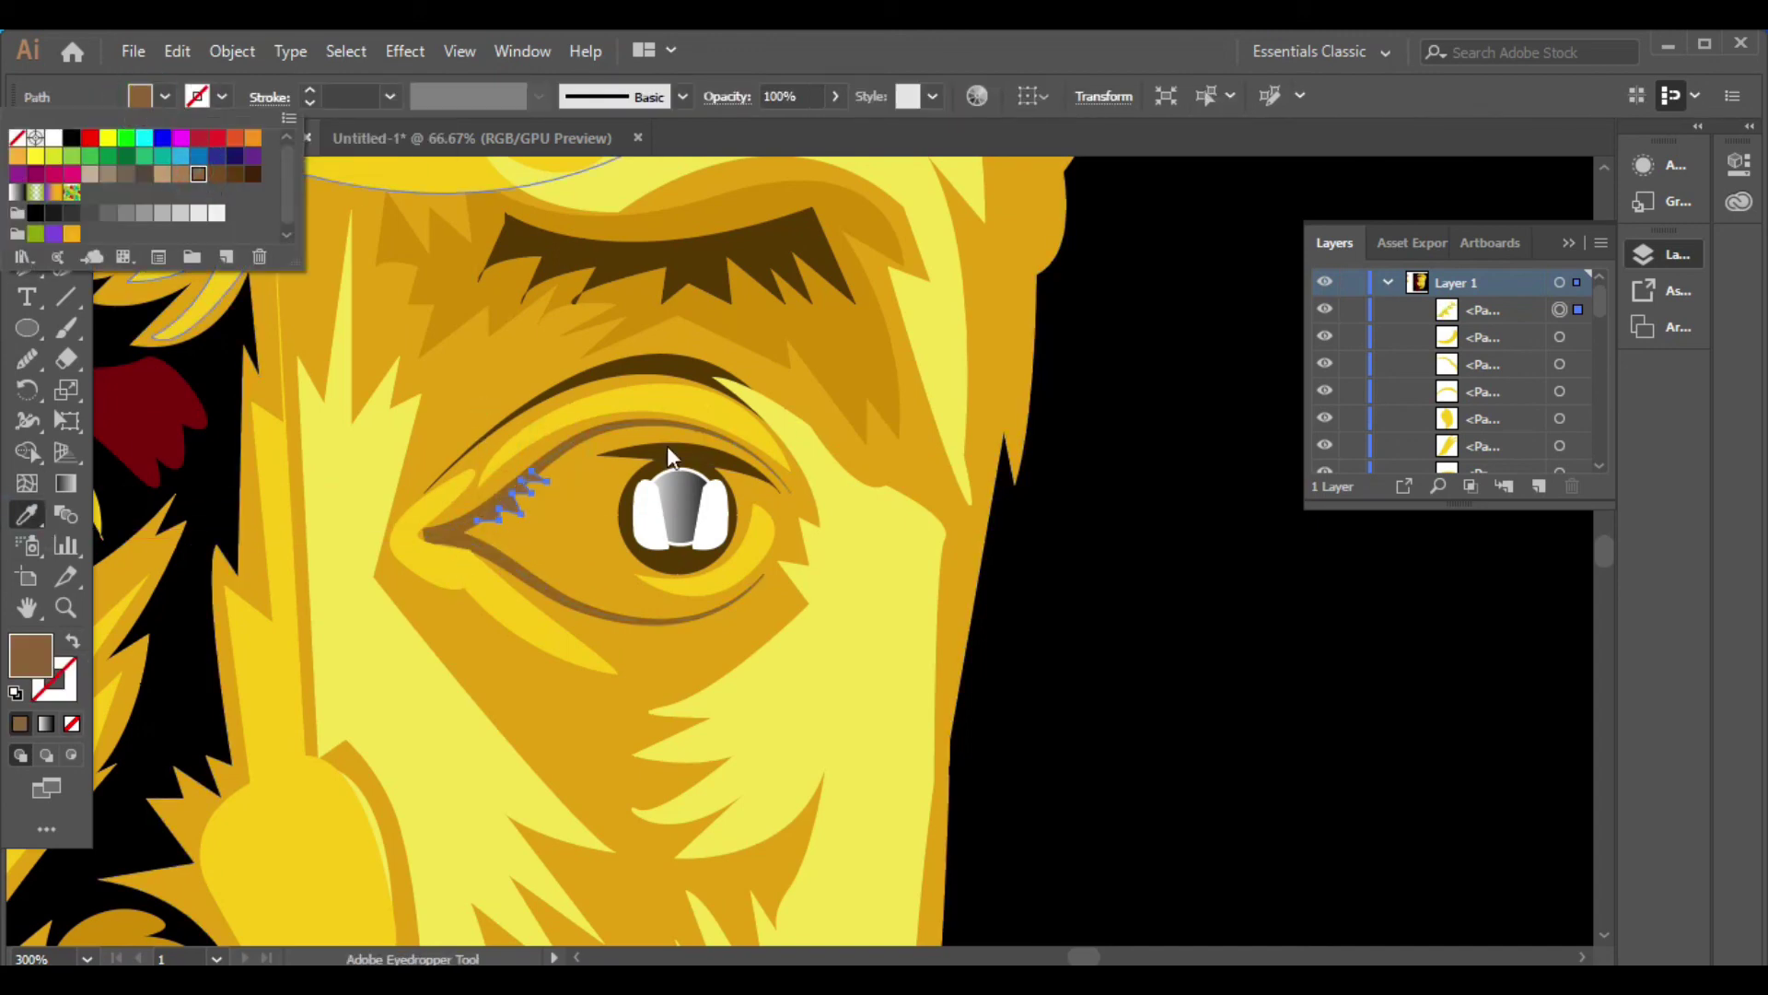
pyautogui.press('Escape')
pyautogui.moveTo(477, 539); pyautogui.dragTo(495, 554)
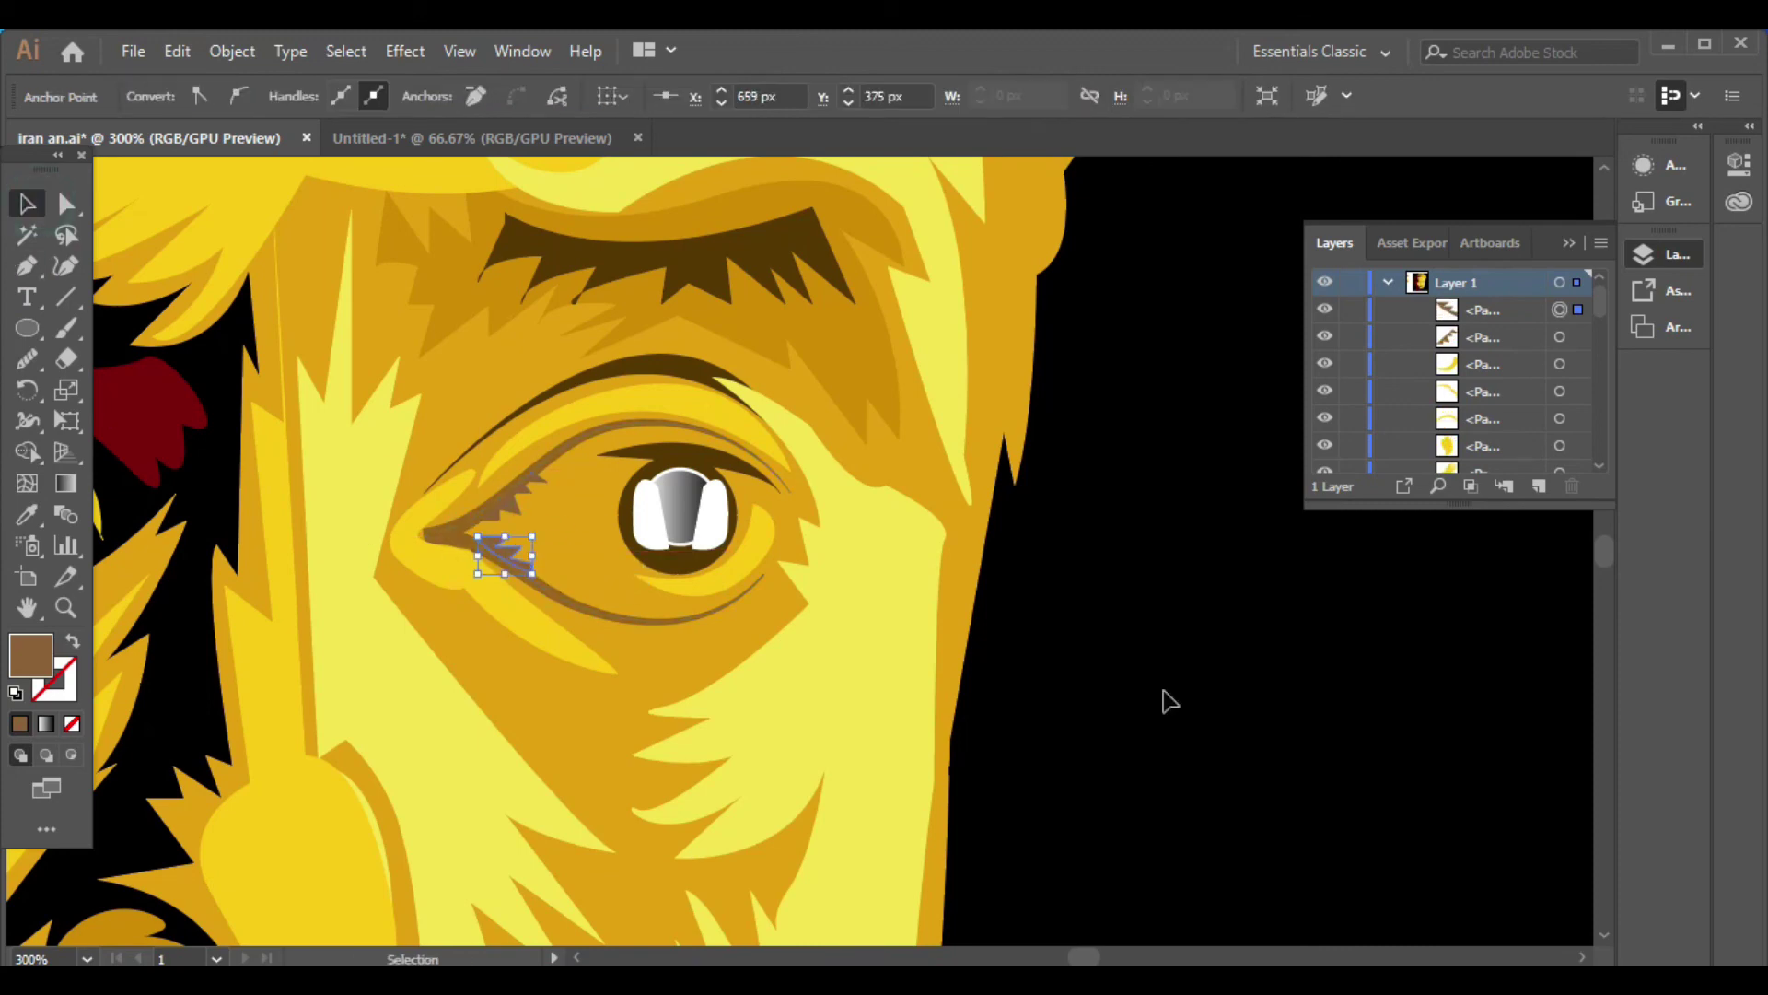
pyautogui.hotkey('ctrl', 'shift', 'a')
pyautogui.hotkey('ctrl', '0')
pyautogui.scroll(-1, 1185, 644)
# Clear the forehead path selection and collapse the Layers list
pyautogui.scroll(1, 1339, 683)
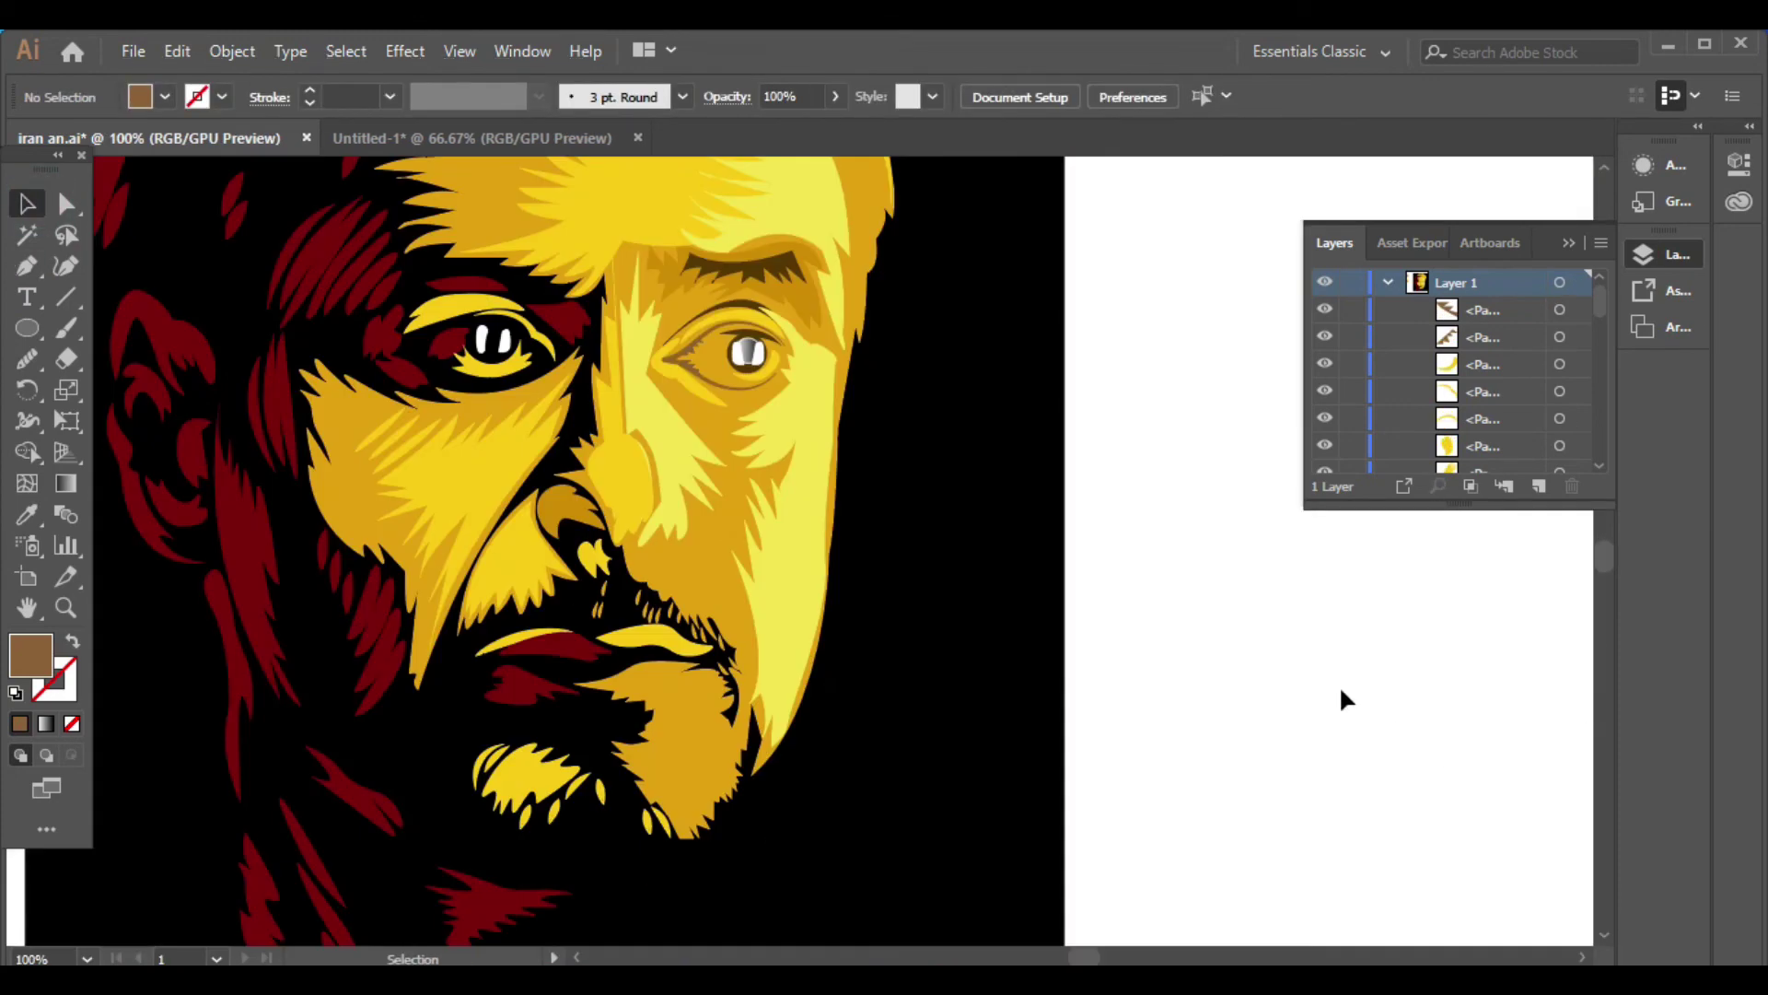
pyautogui.scroll(1, 1340, 654)
pyautogui.press('i')
pyautogui.press('v')
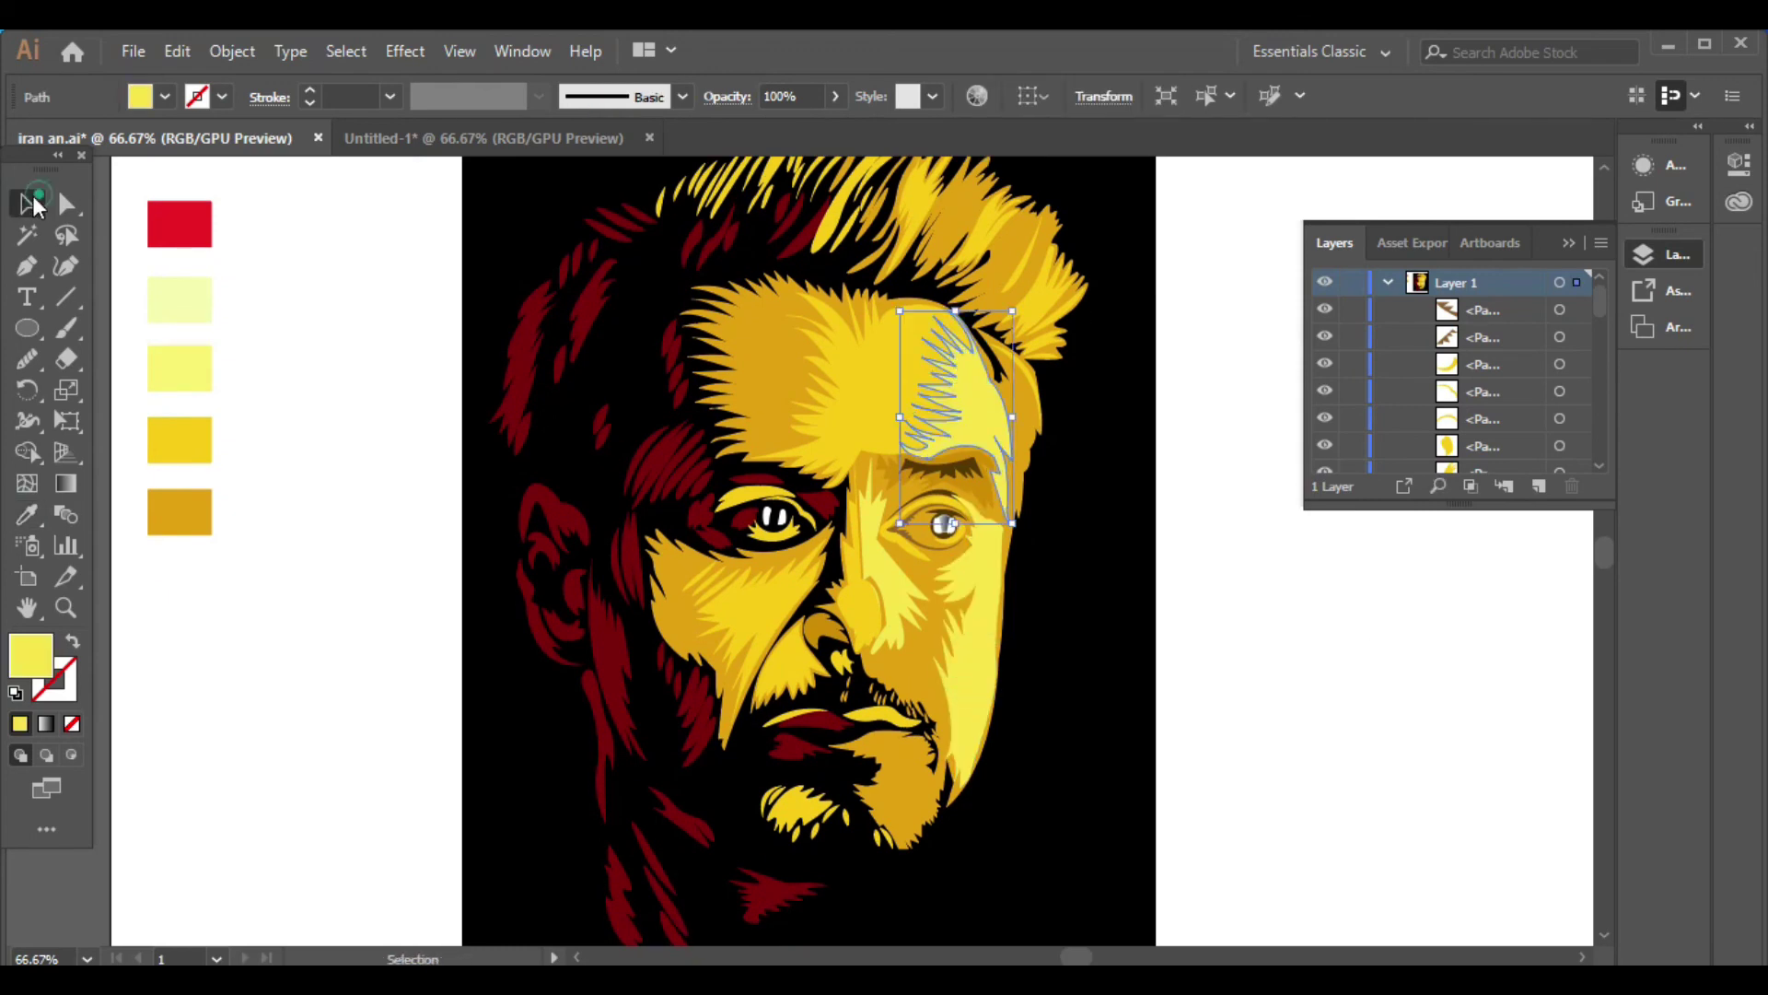
pyautogui.click(1343, 658)
pyautogui.click(1569, 242)
# Eyedrop the hair's dark red onto the top red sample swatch, then deselect it
pyautogui.click(337, 513)
pyautogui.click(179, 224)
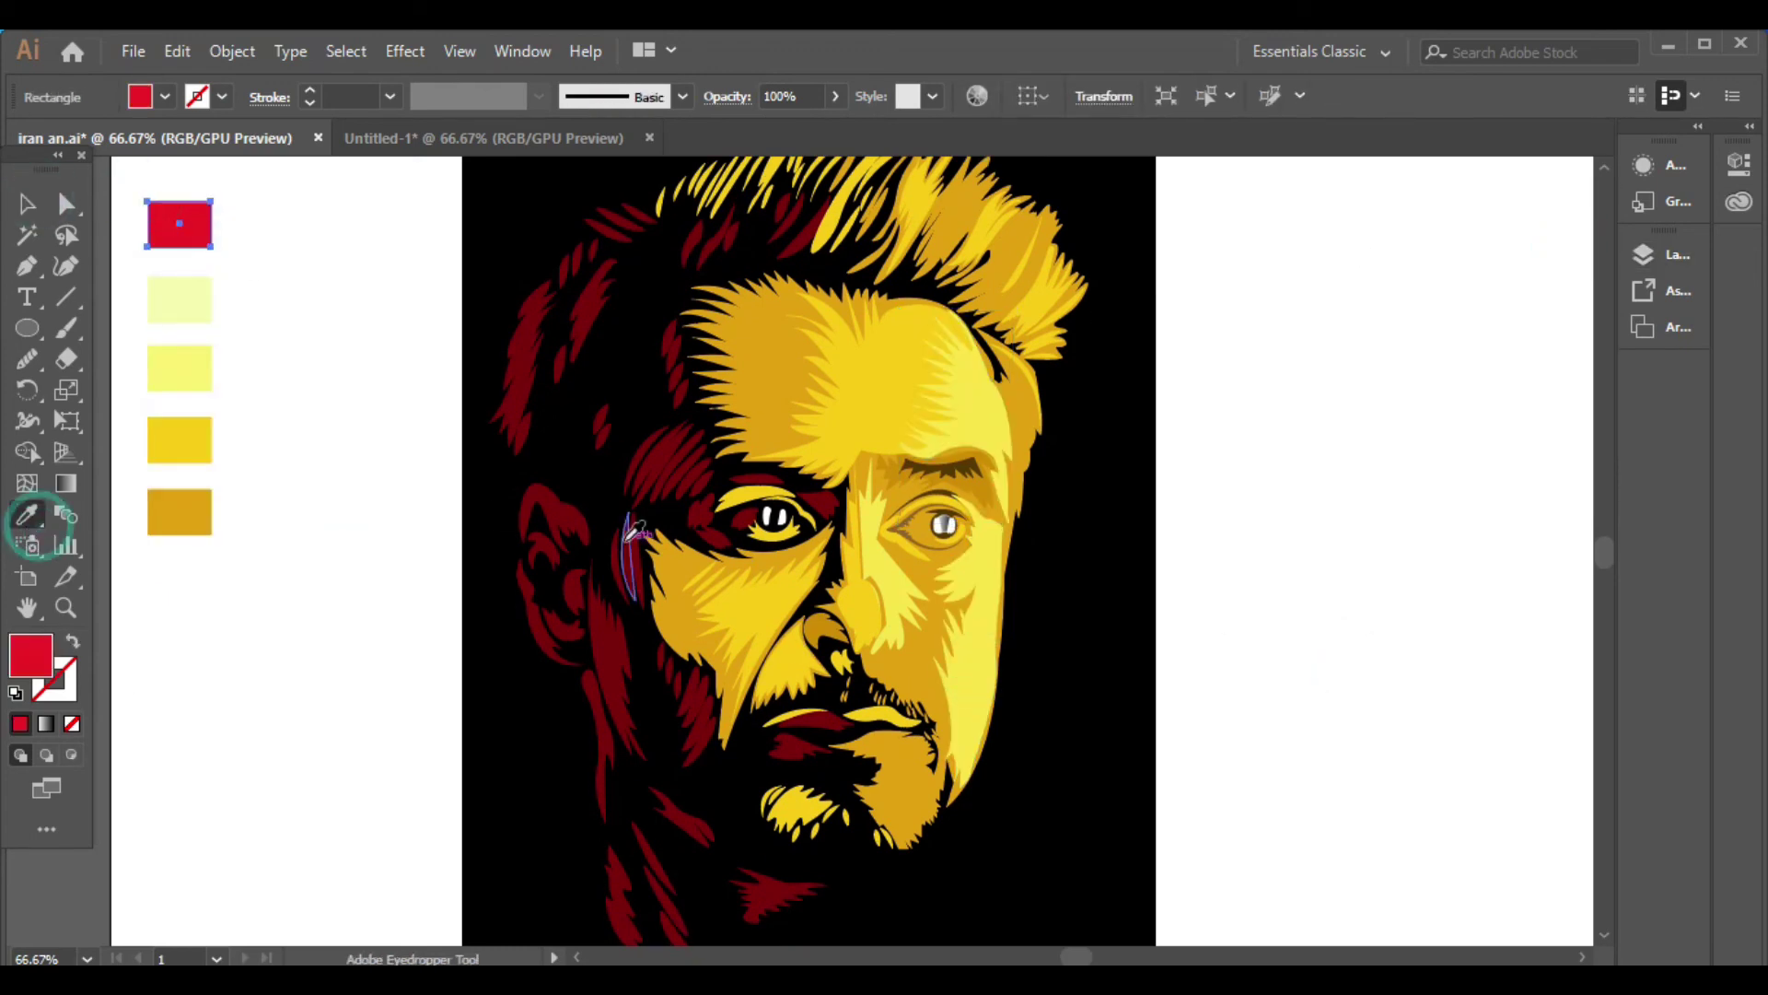
pyautogui.press('i')
pyautogui.click(636, 530)
pyautogui.press('v')
pyautogui.click(1294, 594)
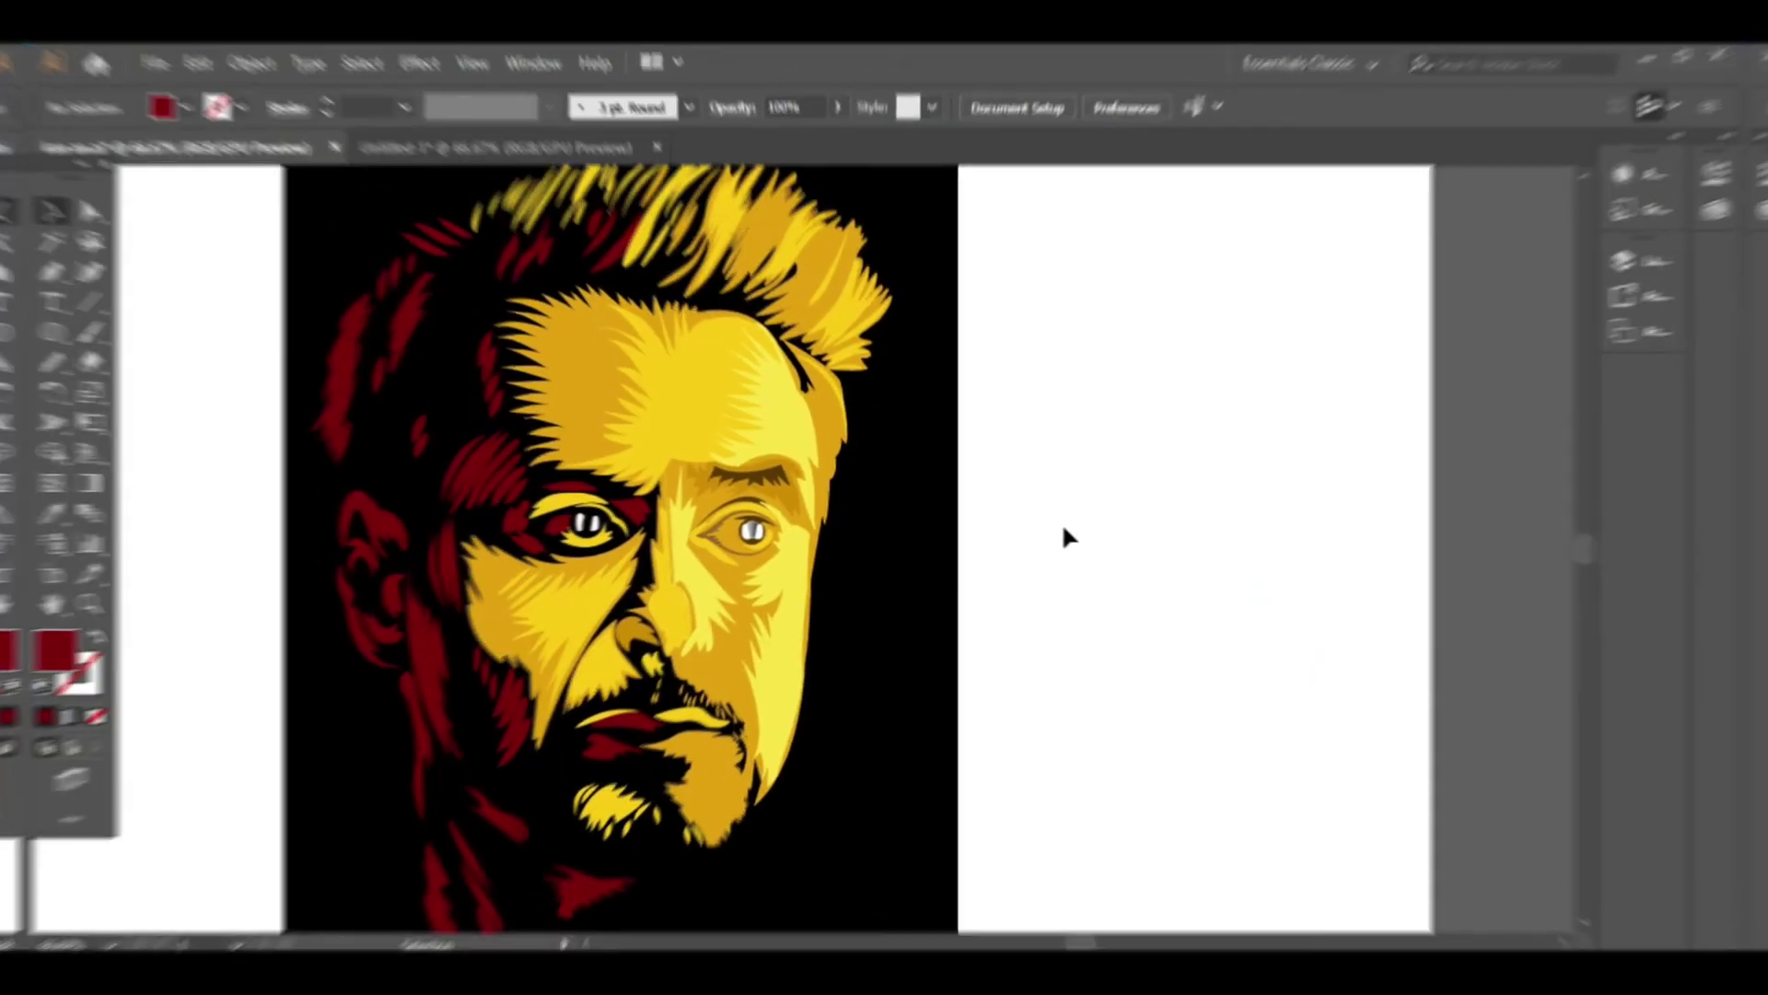